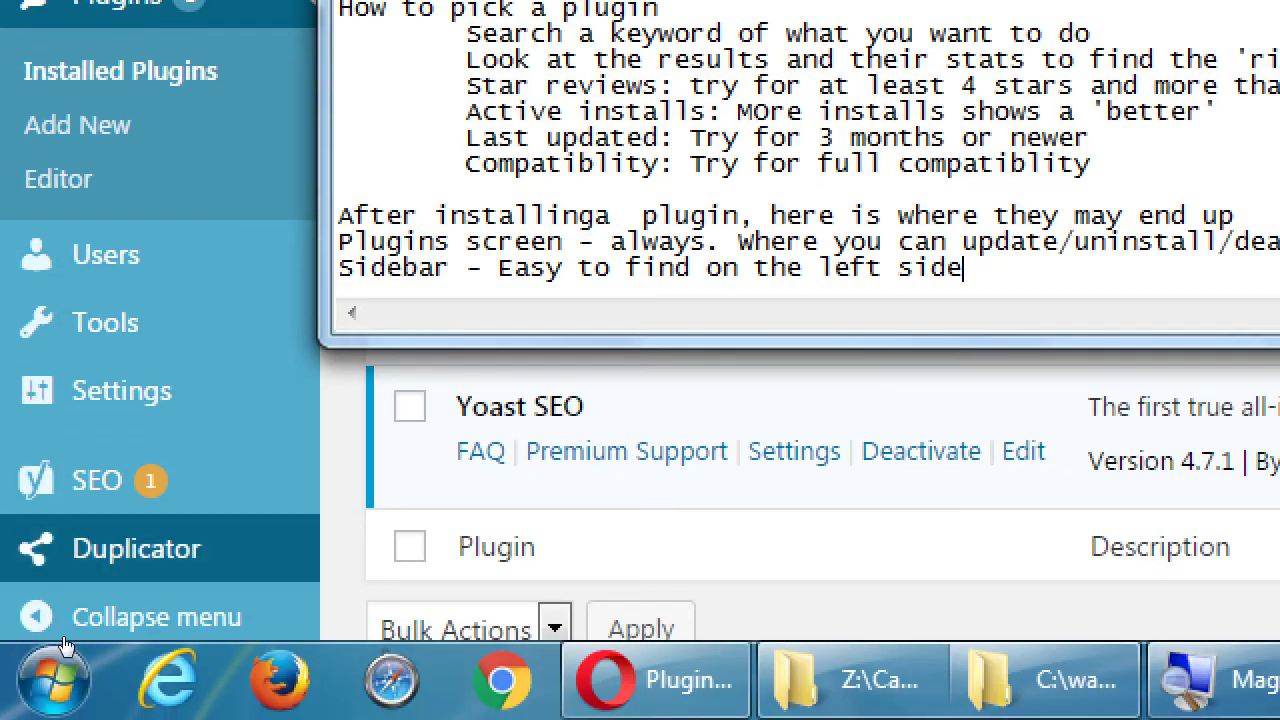
Step: Add a notes line for Settings saying that a plugin may end up under the built-in Settings screen
mouse_move(80, 620)
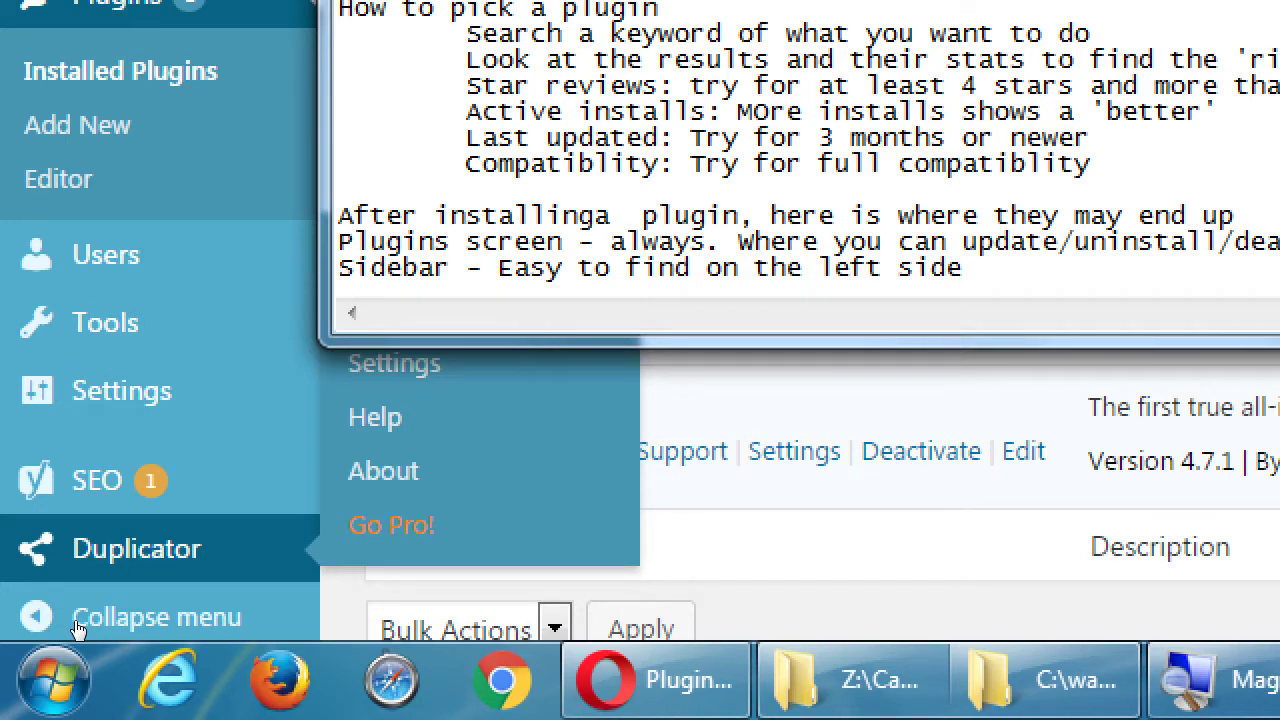
mouse_move(80, 615)
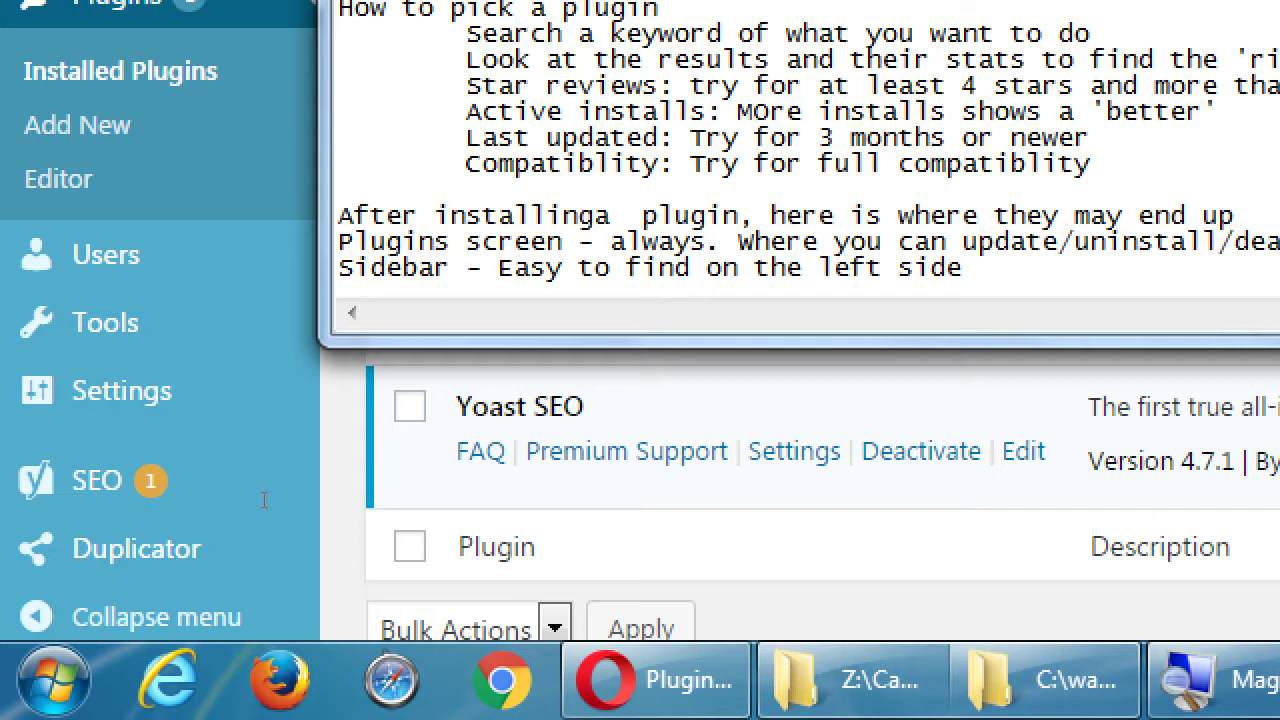
key(Return)
text(Settings -=)
key(BackSpace)
text(Under the)
text( the)
key(BackSpace)
key(BackSpace)
key(BackSpace)
text(built-in Settings)
text( cree)
key(BackSpace)
key(BackSpace)
key(BackSpace)
key(BackSpace)
text(sreeen a)
Step: Rework the spelling of "screen" in the Settings line and finish the line with "new option"
key(Left)
key(Left)
key(Left)
key(Left)
key(Left)
key(shift+Left)
text(c)
key(End)
text(new )
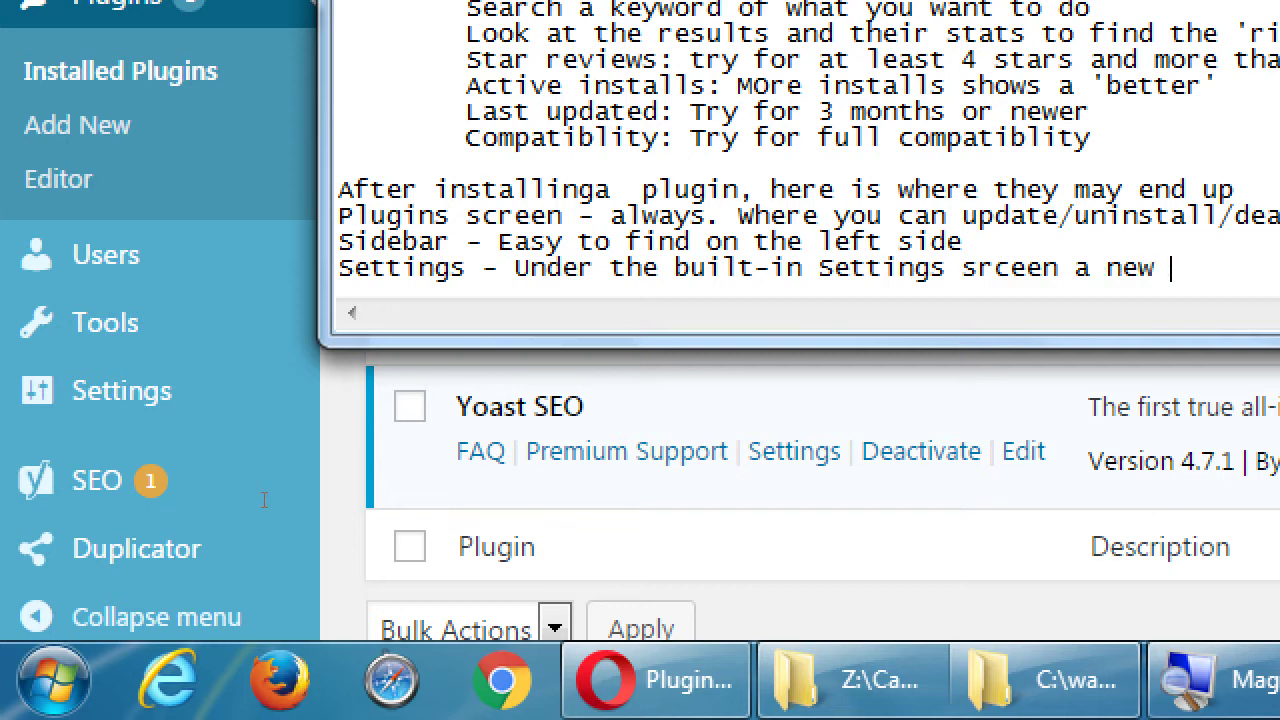
text(option)
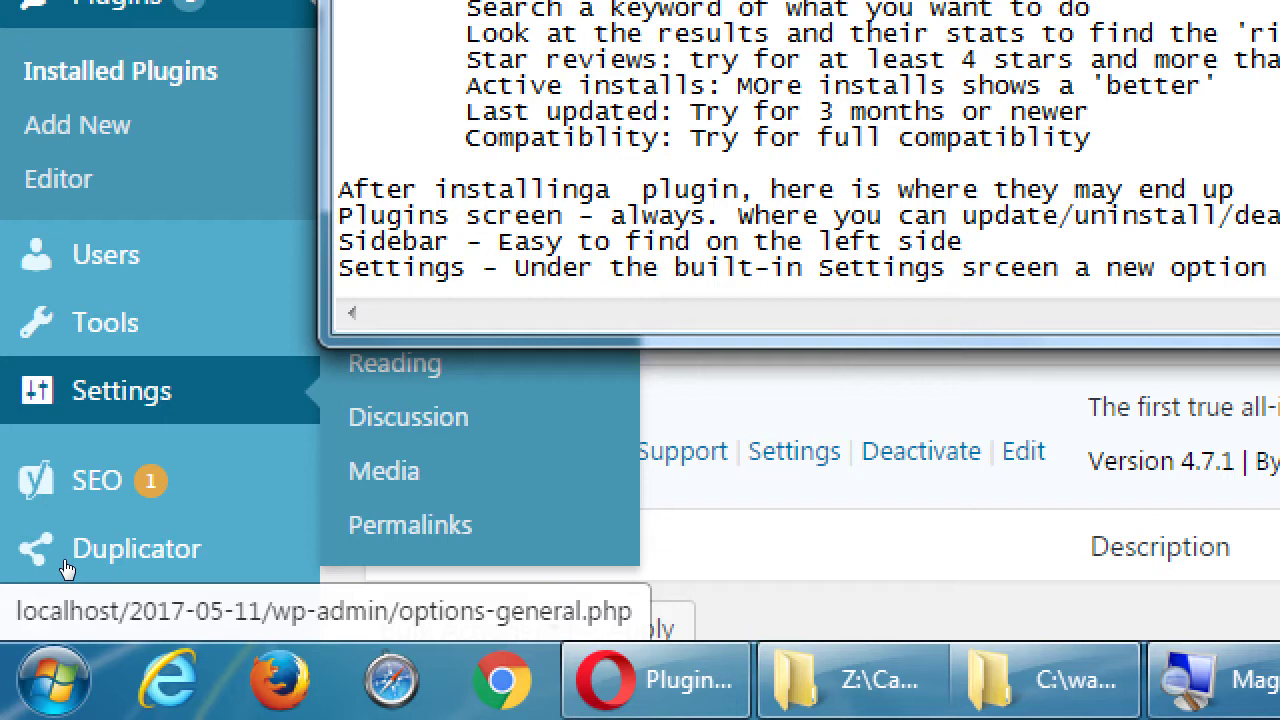
Step: Start a new line below Settings reading "Tools - Under the built-in Tools", followed by the word for screen
key(Return)
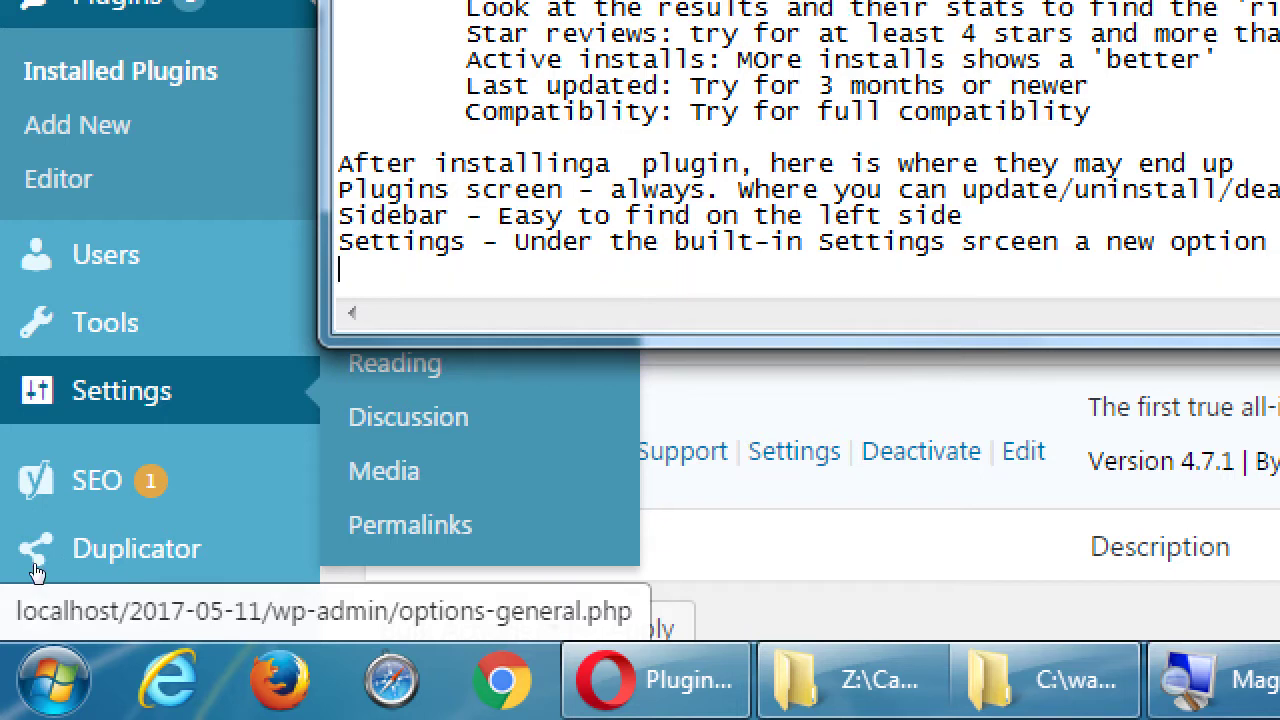
text(Tools - Un)
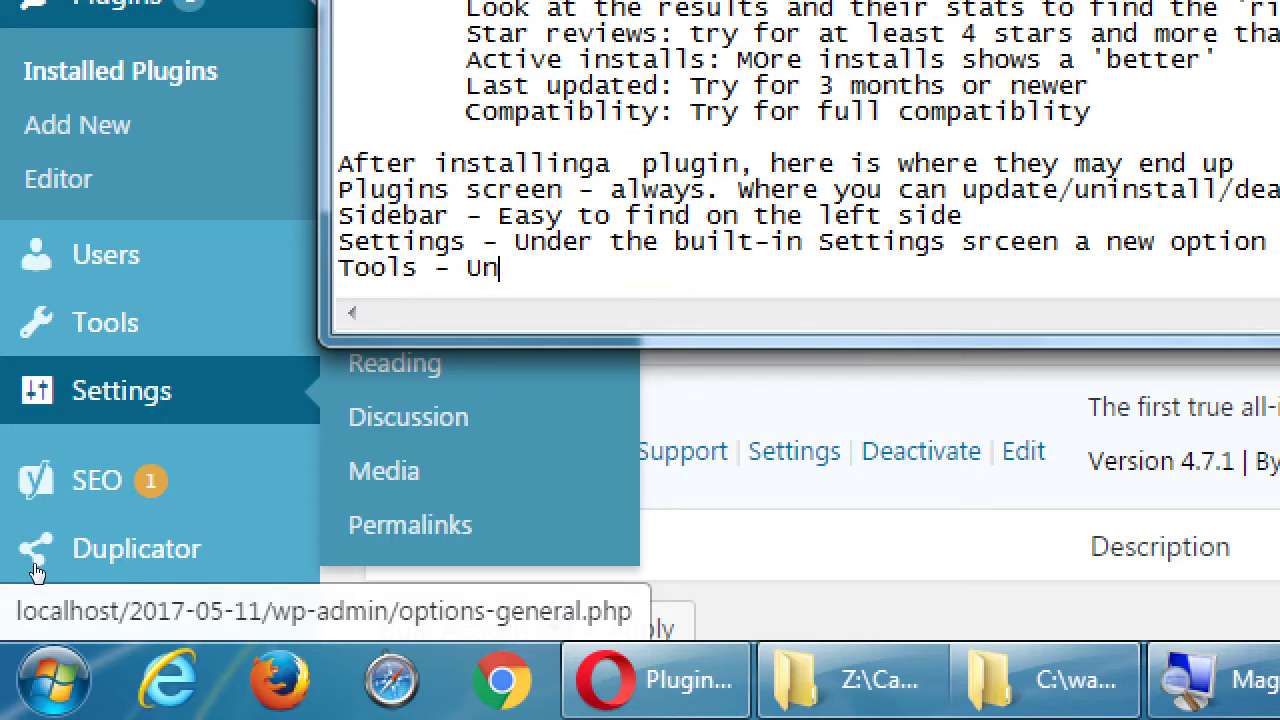
text(der the builtin)
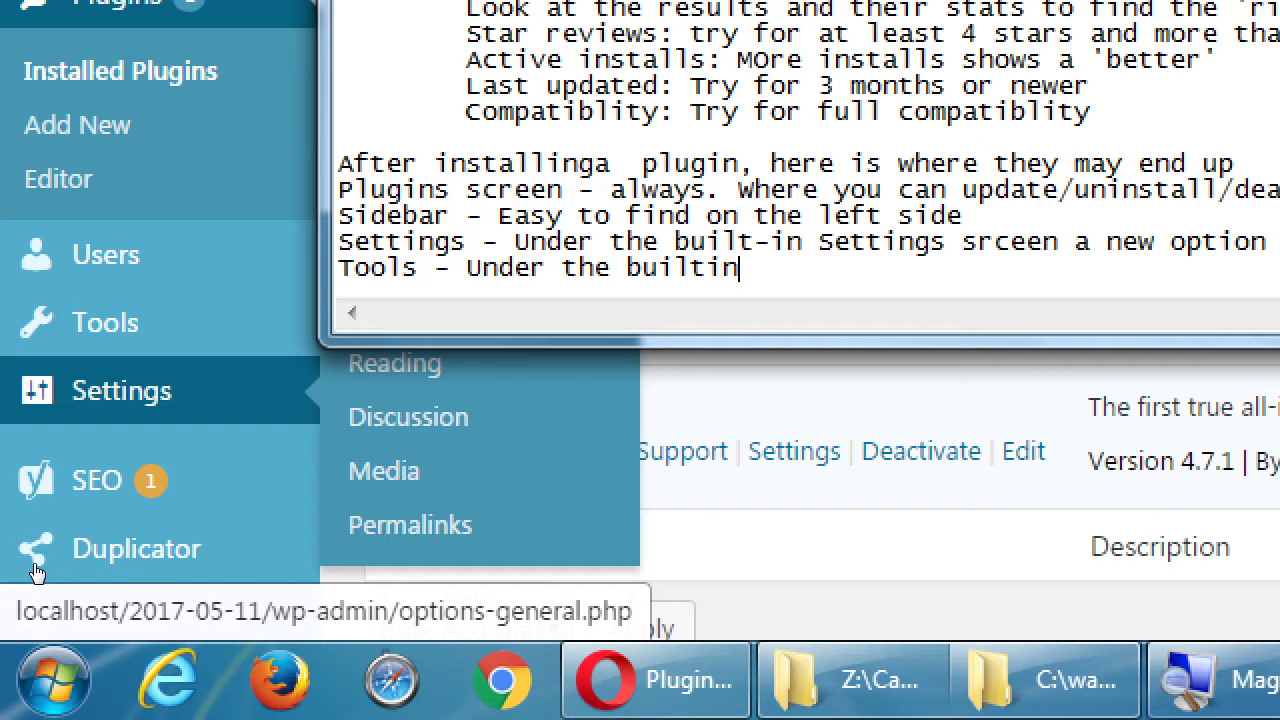
key(BackSpace)
key(BackSpace)
text(-in too)
key(BackSpace)
key(BackSpace)
key(BackSpace)
text(Tools creen)
Step: Correct the misspelled word in the Settings line to "screen"
key(Up)
key(Right)
key(Right)
key(Right)
key(BackSpace)
key(Right)
text(r)
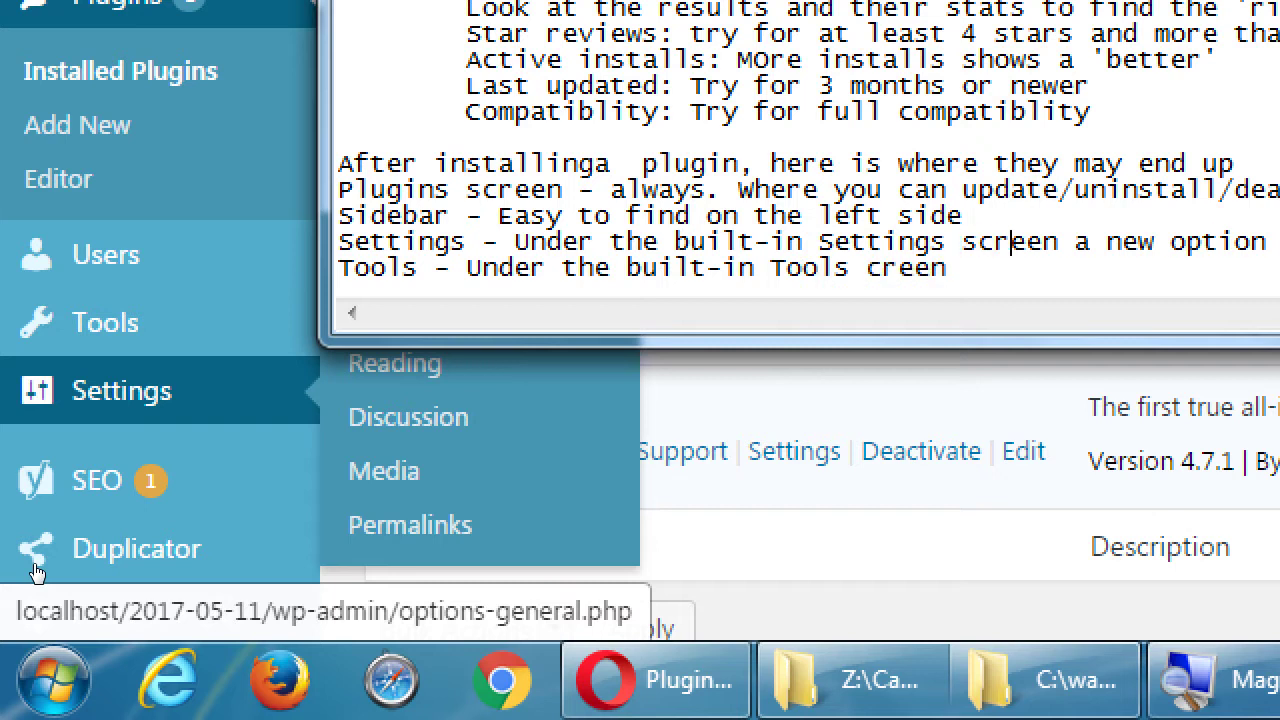
Step: Complete the Tools line so it reads "Tools screen, a new option"
text(s)
key(End)
text(, a new option)
mouse_move(108, 540)
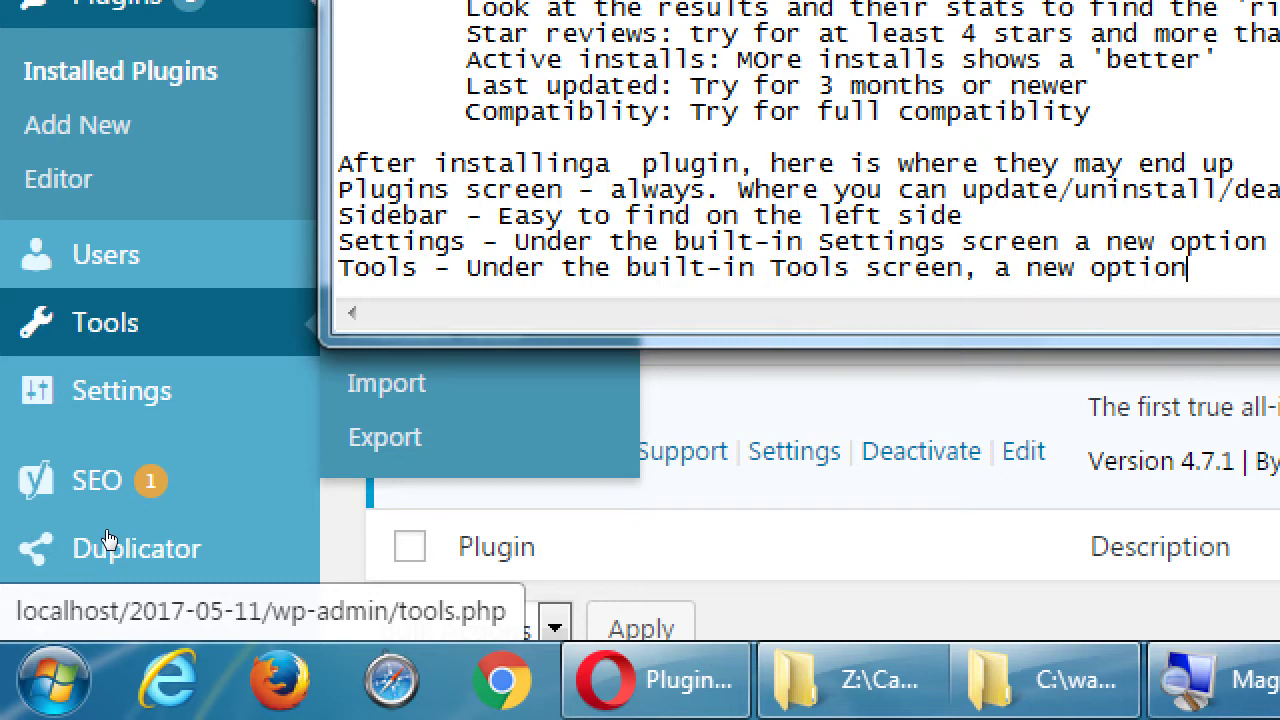
drag(370, 215, 404, 268)
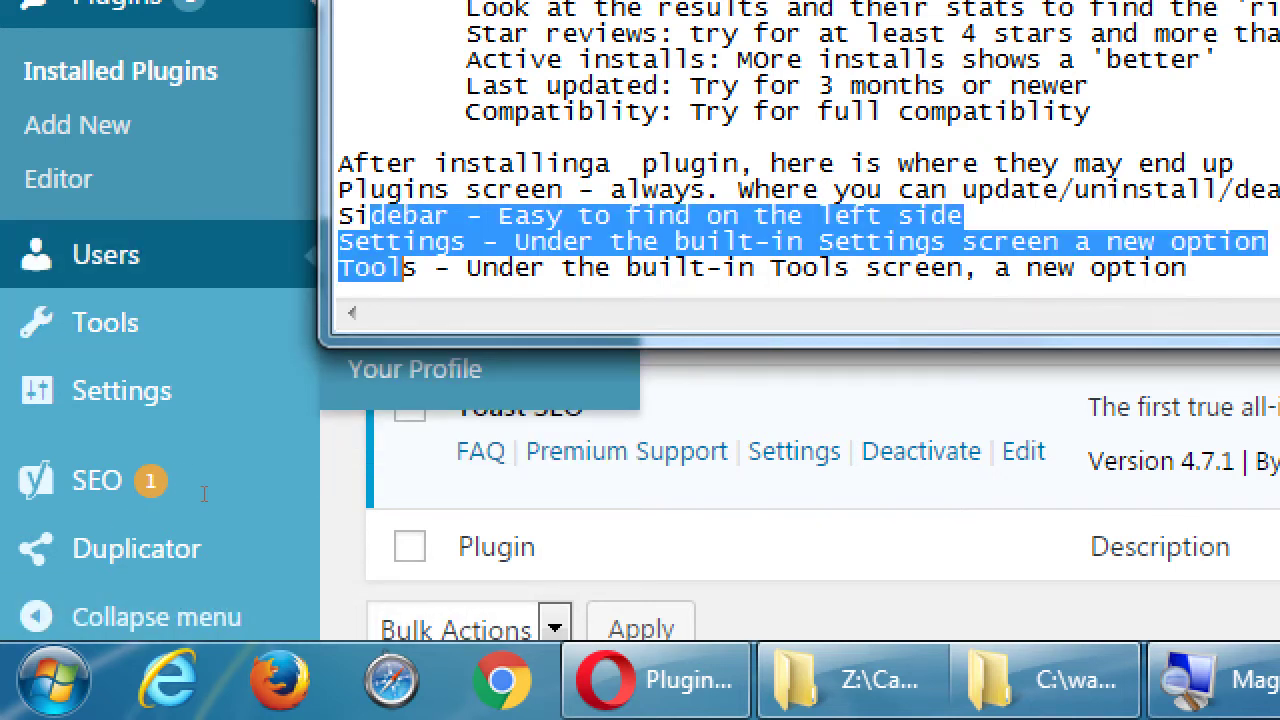
click(450, 268)
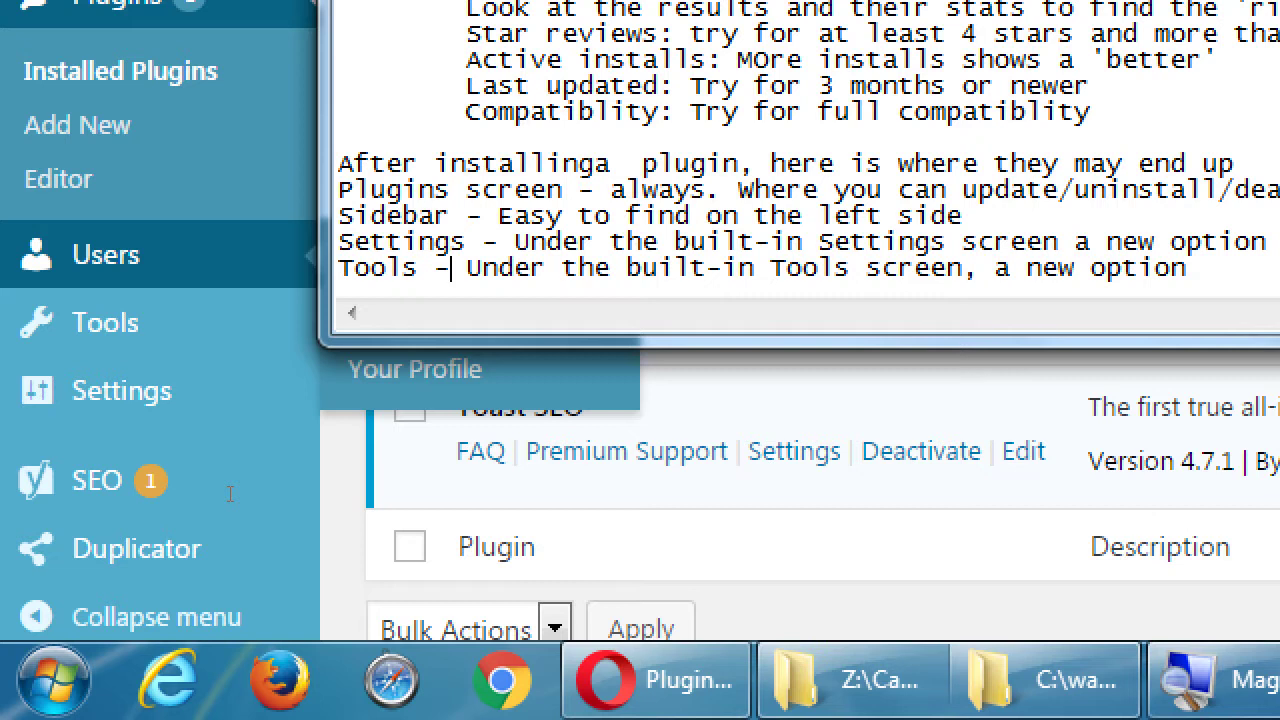
key(End)
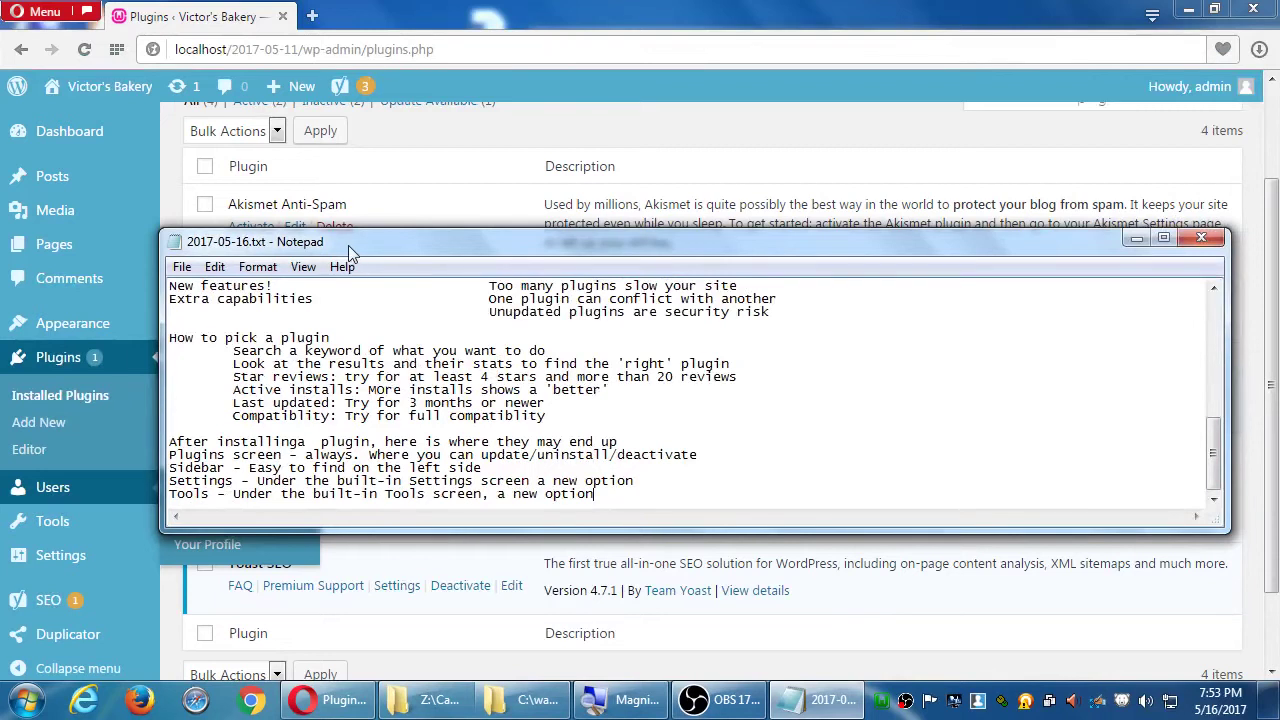
Step: Move the notes window aside, switch to the WordPress Plugins page and view the Yoast SEO entries in the sidebar and admin bar
drag(348, 245, 605, 199)
click(575, 140)
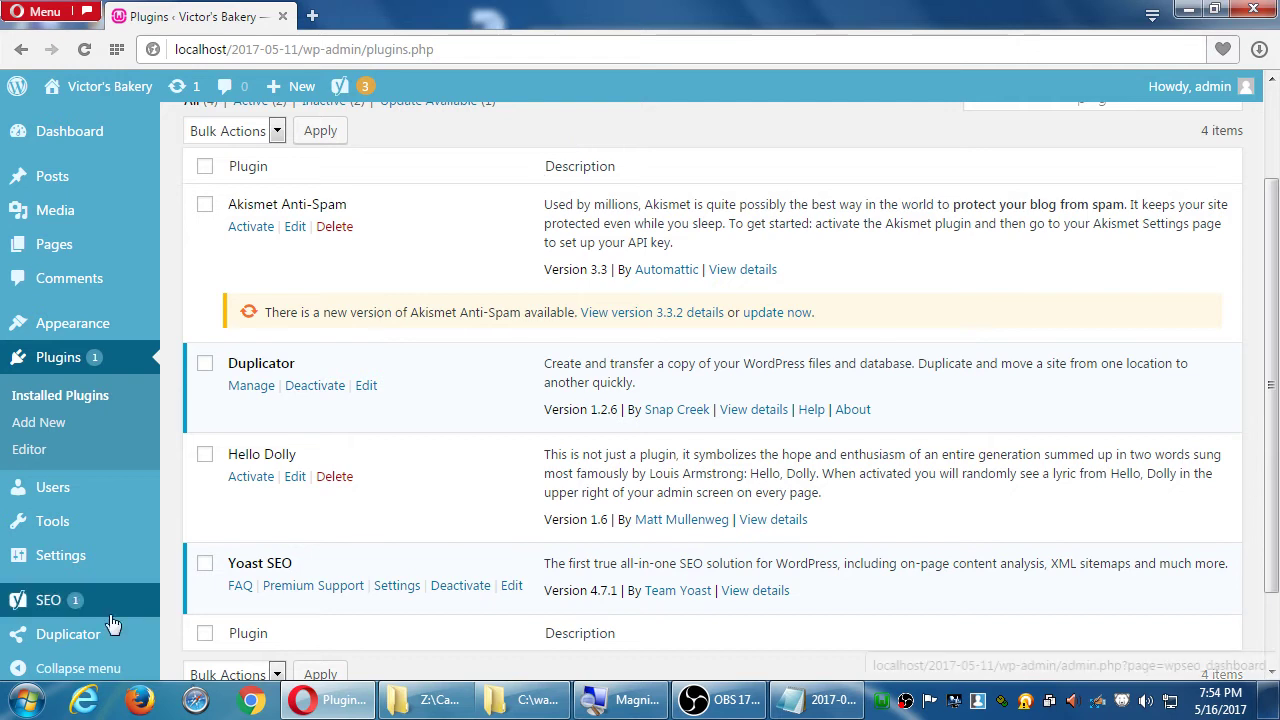
mouse_move(98, 613)
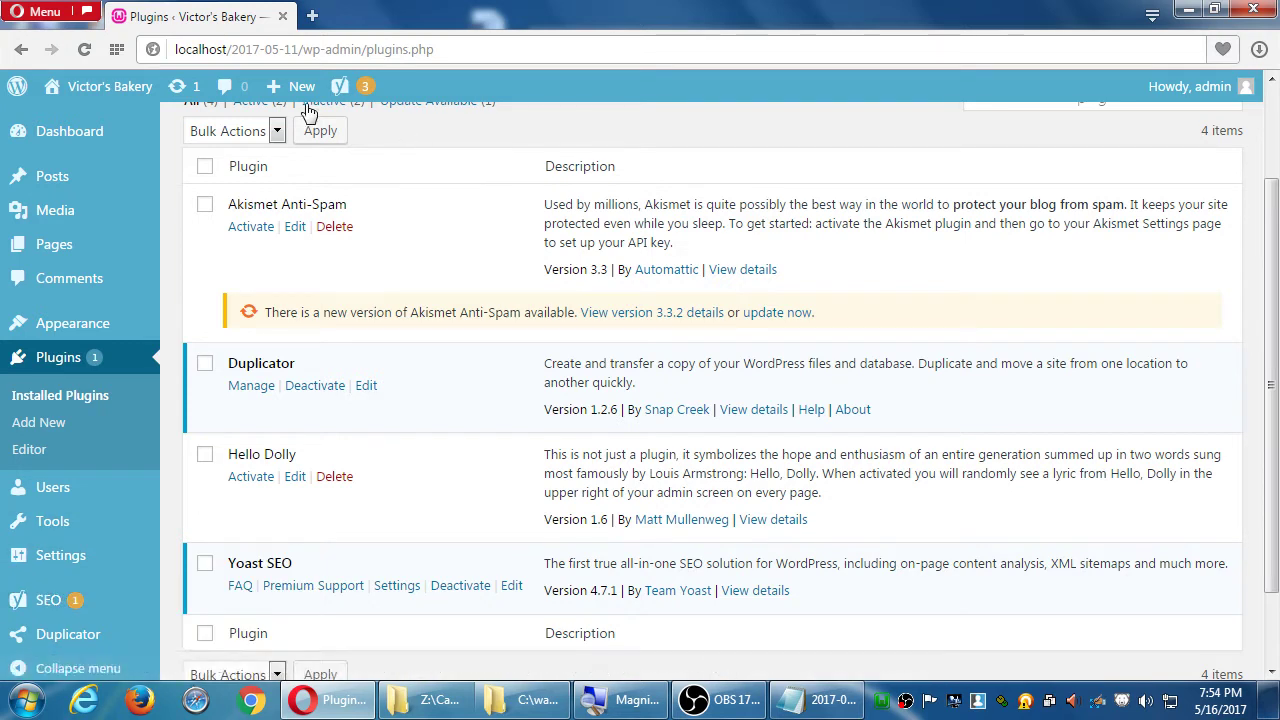
mouse_move(358, 89)
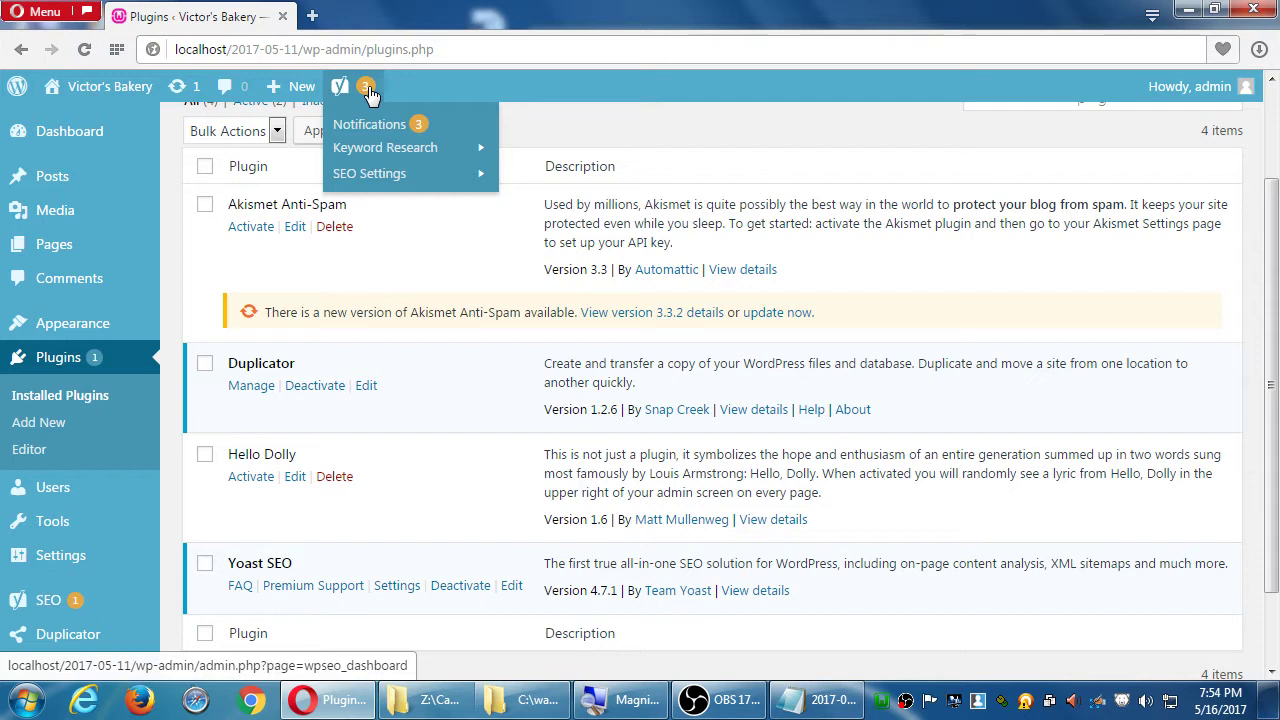
scroll(750, 605, up, 1)
Step: Switch back to the Notepad notes and add "Tip: Use one plugin for one task" after a blank line
key(alt+Tab)
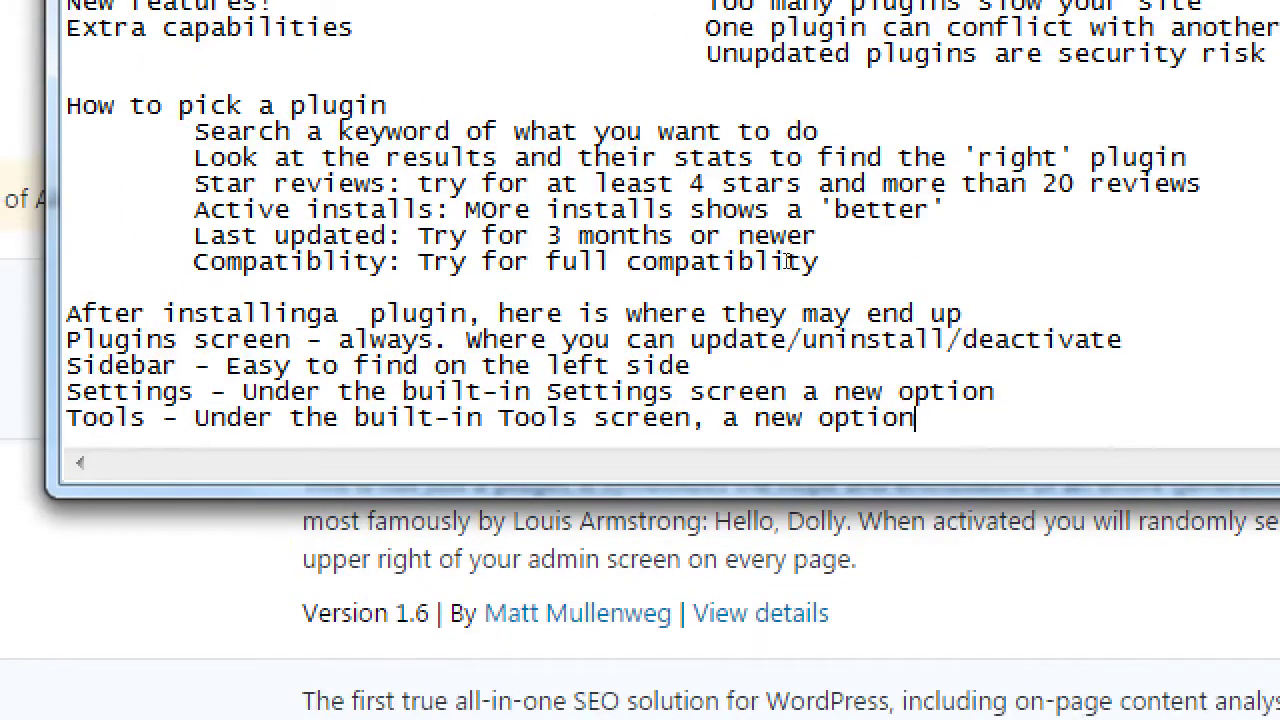
key(Return)
key(Return)
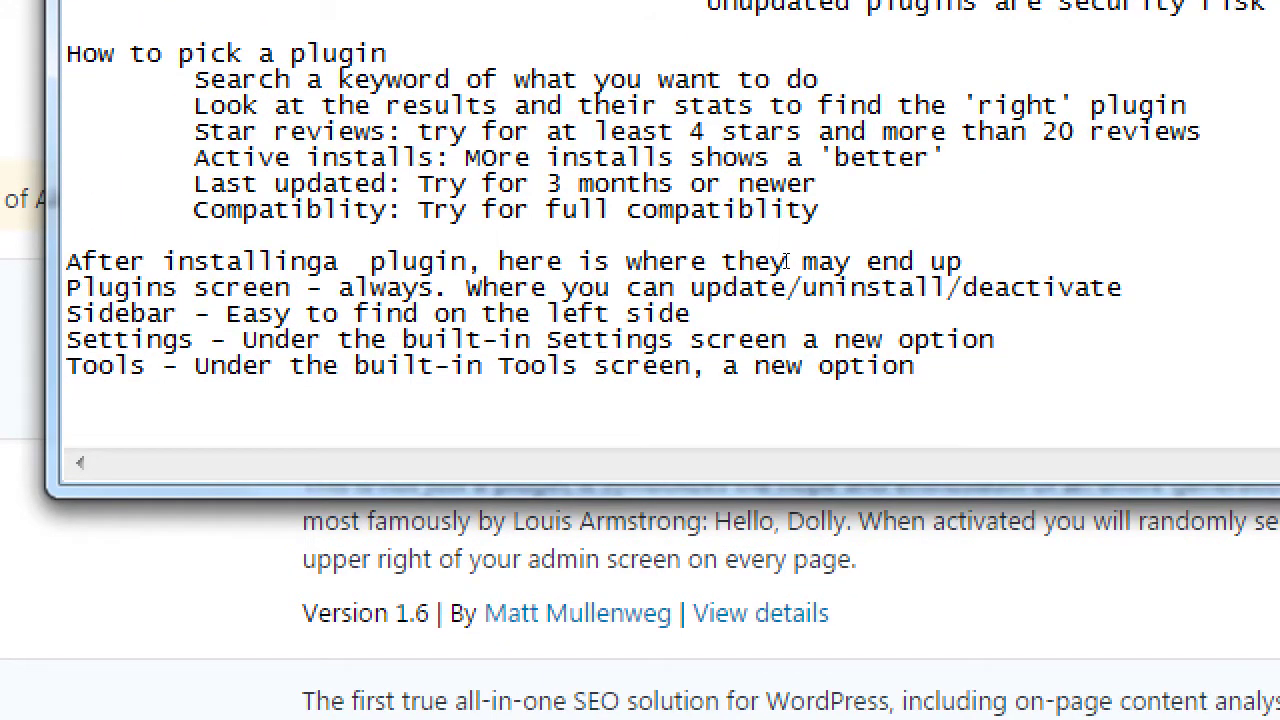
text(Recommen)
key(shift+Home)
text(Tuo)
key(BackSpace)
key(BackSpace)
text(i)
text(Use one plugi)
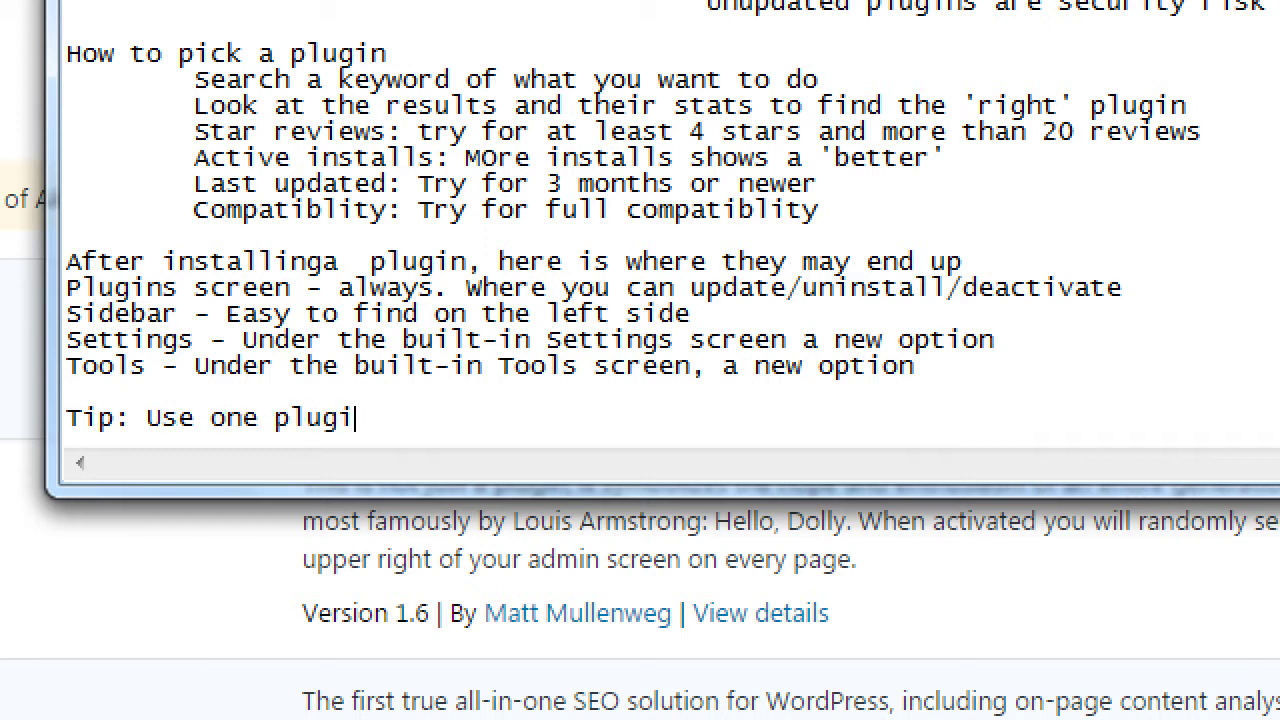
text(n for one task)
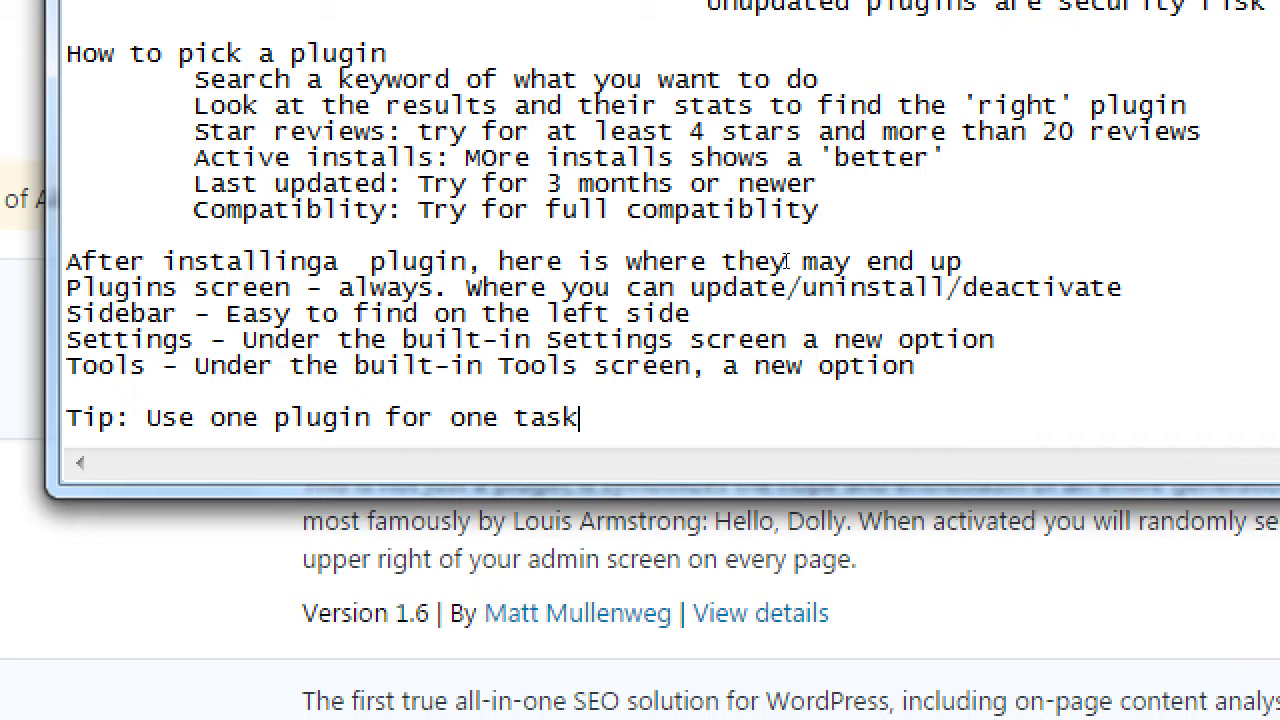
Step: Add an indented second tip reading "Keep only plugins that you have active"
key(Return)
key(Tab)
text(Keep only )
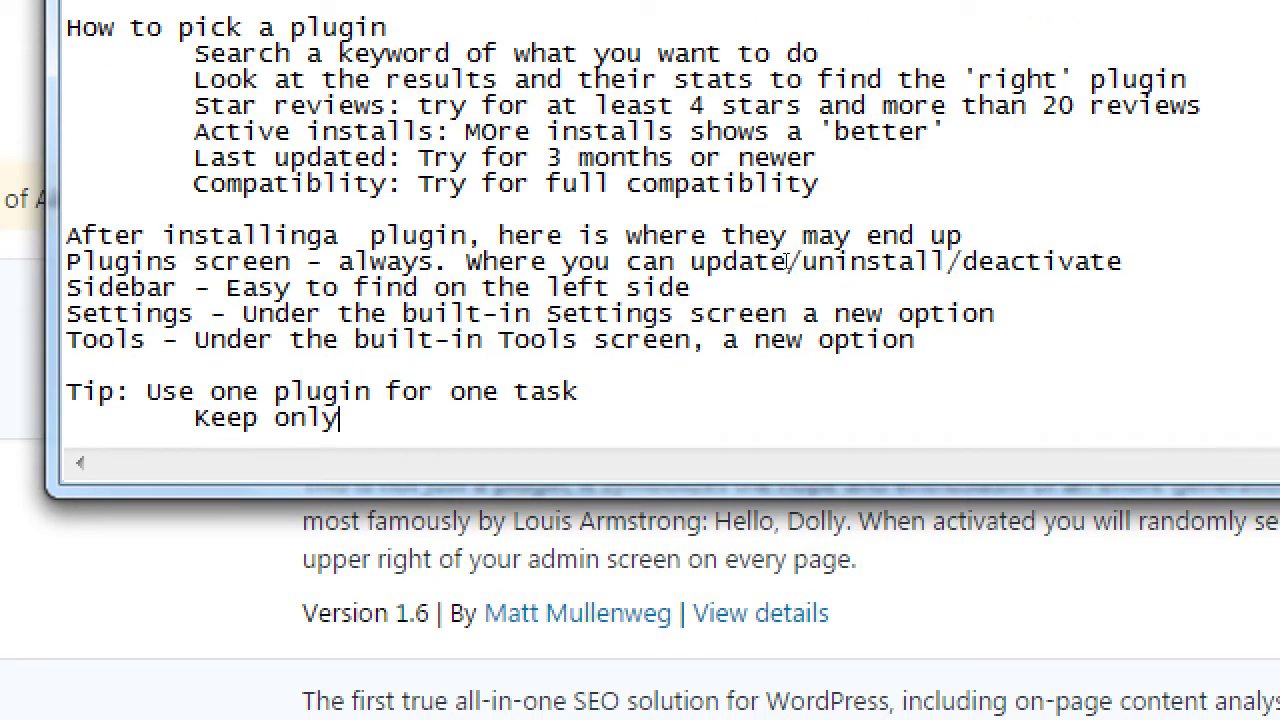
text(plugins that you have active)
Step: Change the heading word "Tip" to the plural "Tips" and return to the end of the last tip
key(Up)
key(Home)
key(Right)
key(Right)
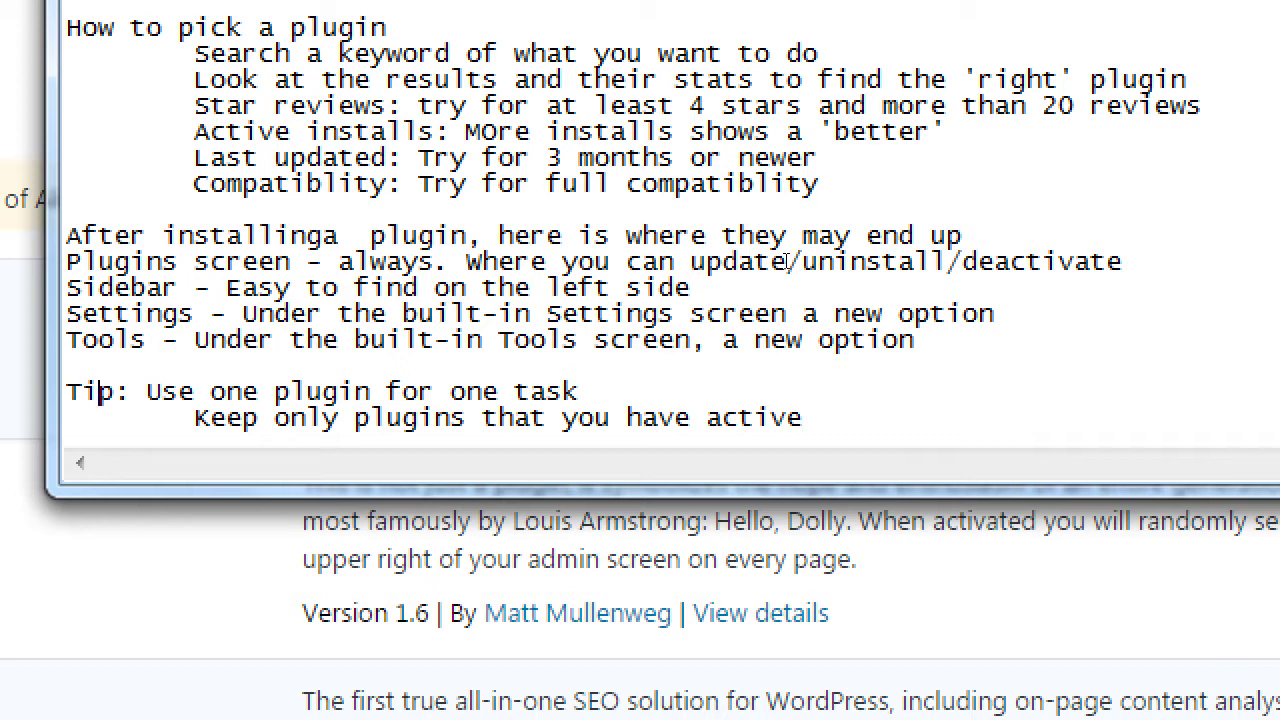
text(s)
key(Down)
key(End)
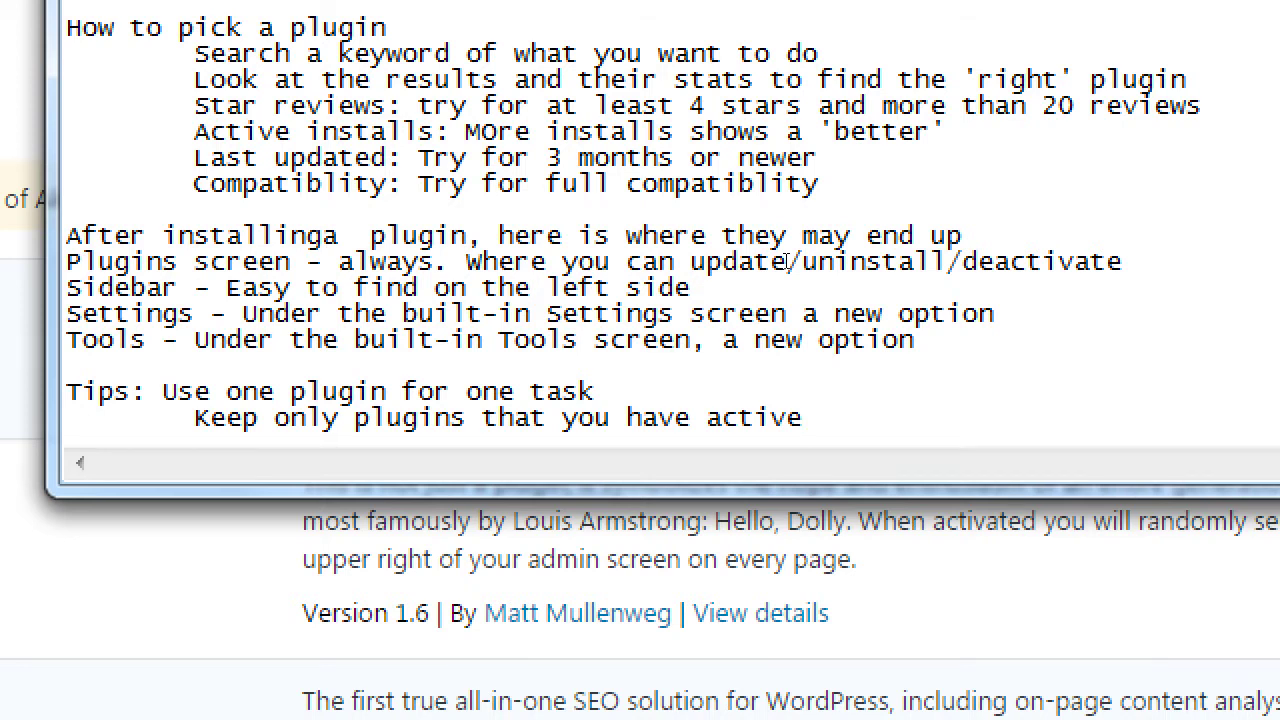
Step: Add an indented third tip reading "Update plugins on a regular basis"
key(Return)
key(Tab)
text(Updates)
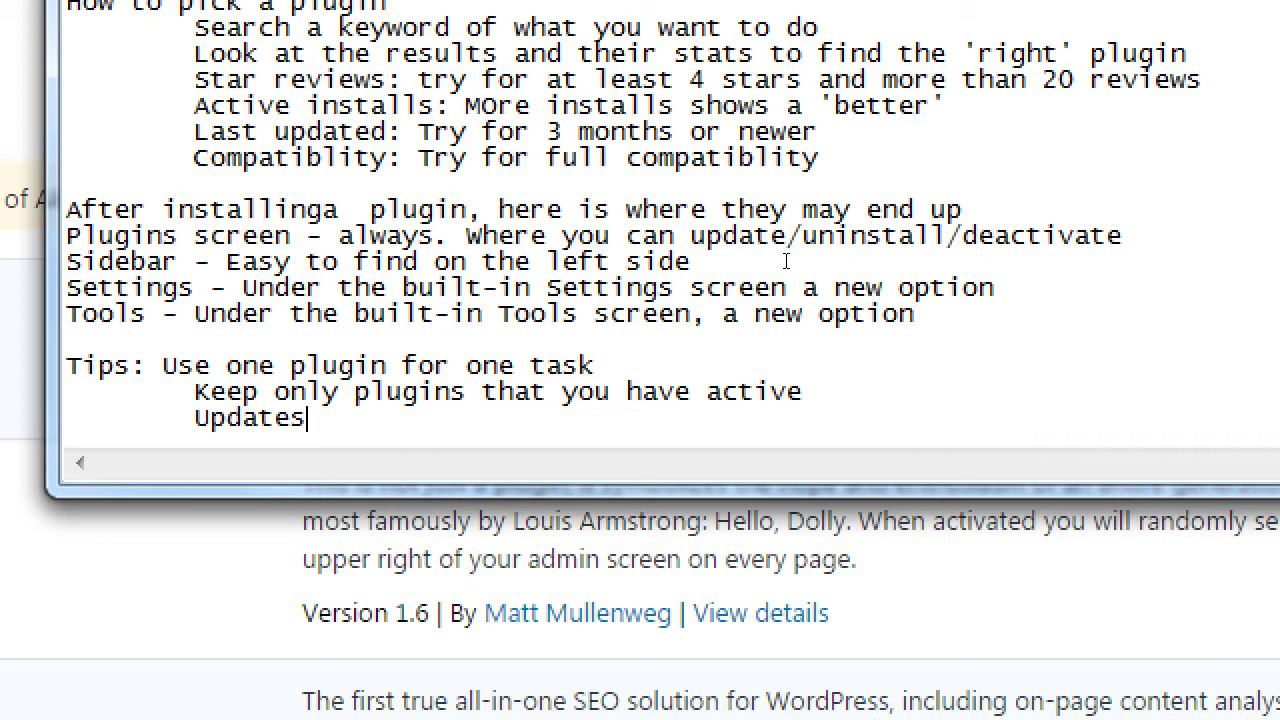
key(BackSpace)
text(plugi)
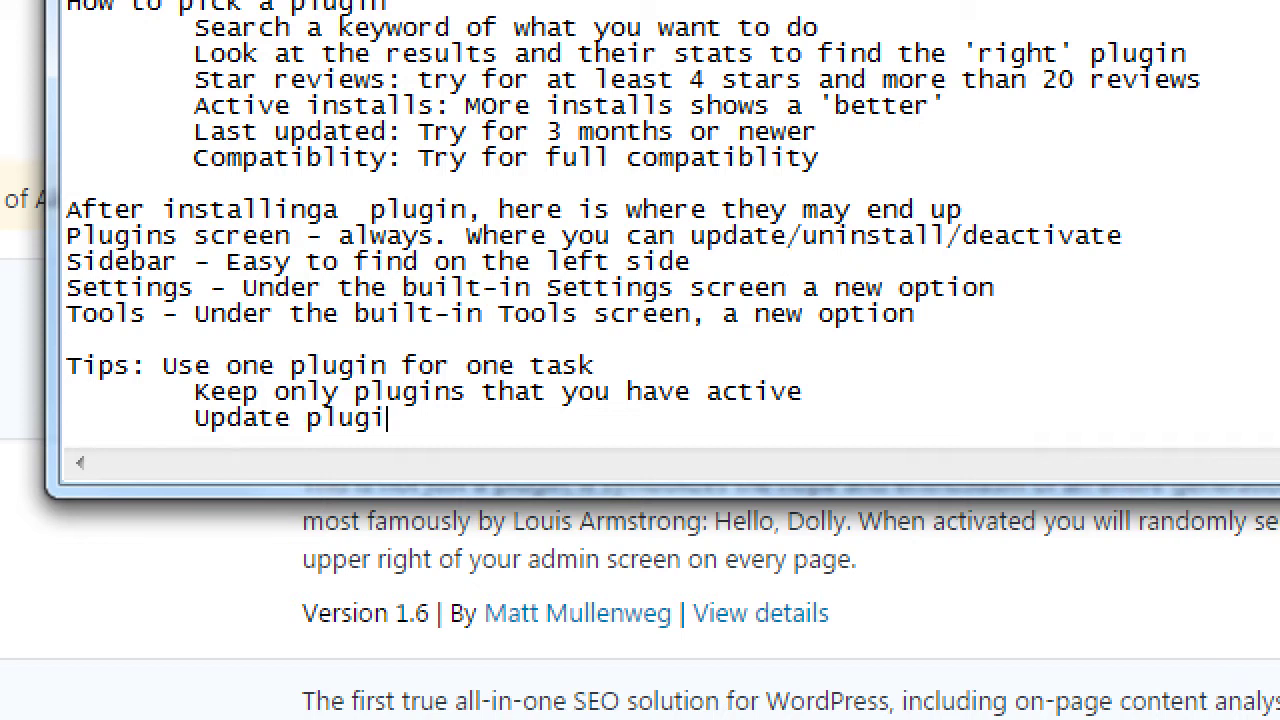
text(ns on a regular bassis)
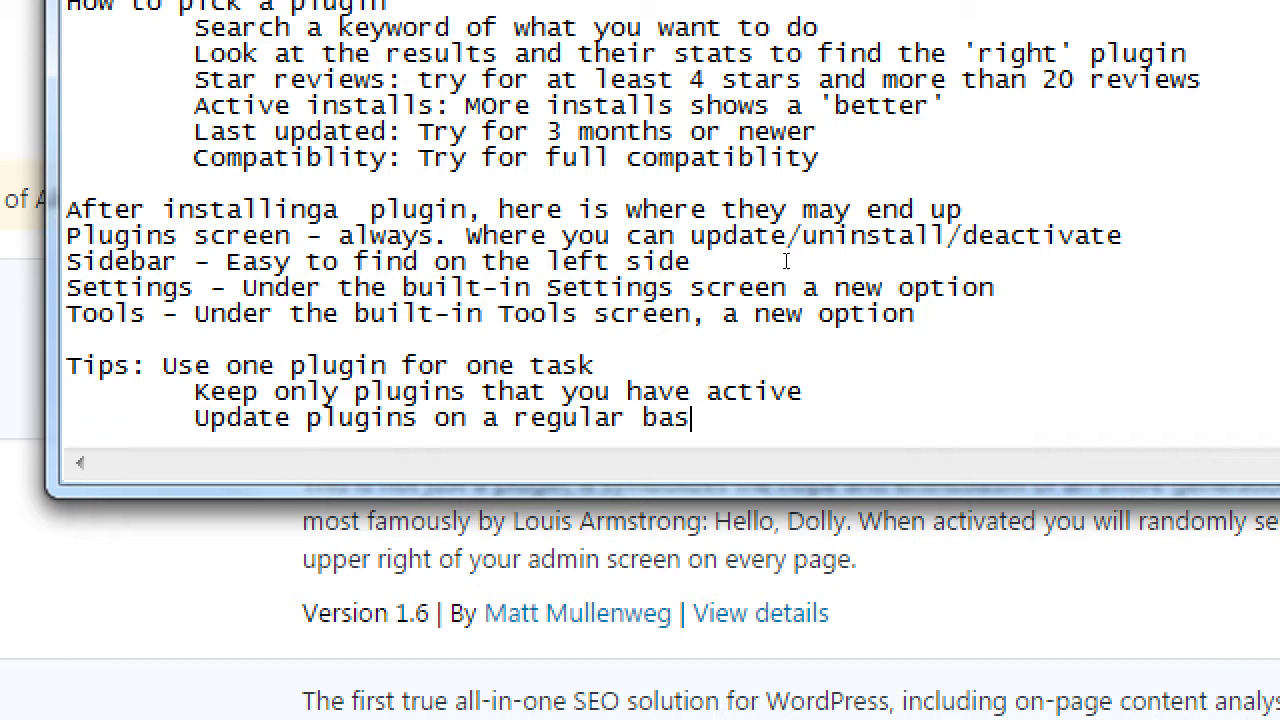
key(BackSpace)
key(BackSpace)
key(BackSpace)
text(is)
Step: Mark the update tip with an asterisk and add an indented footnote "*See discussion on Updates (which we haven't had yet)"
text(*)
key(Return)
key(Tab)
key(Tab)
text(*)
key(BackSpace)
text(See discu)
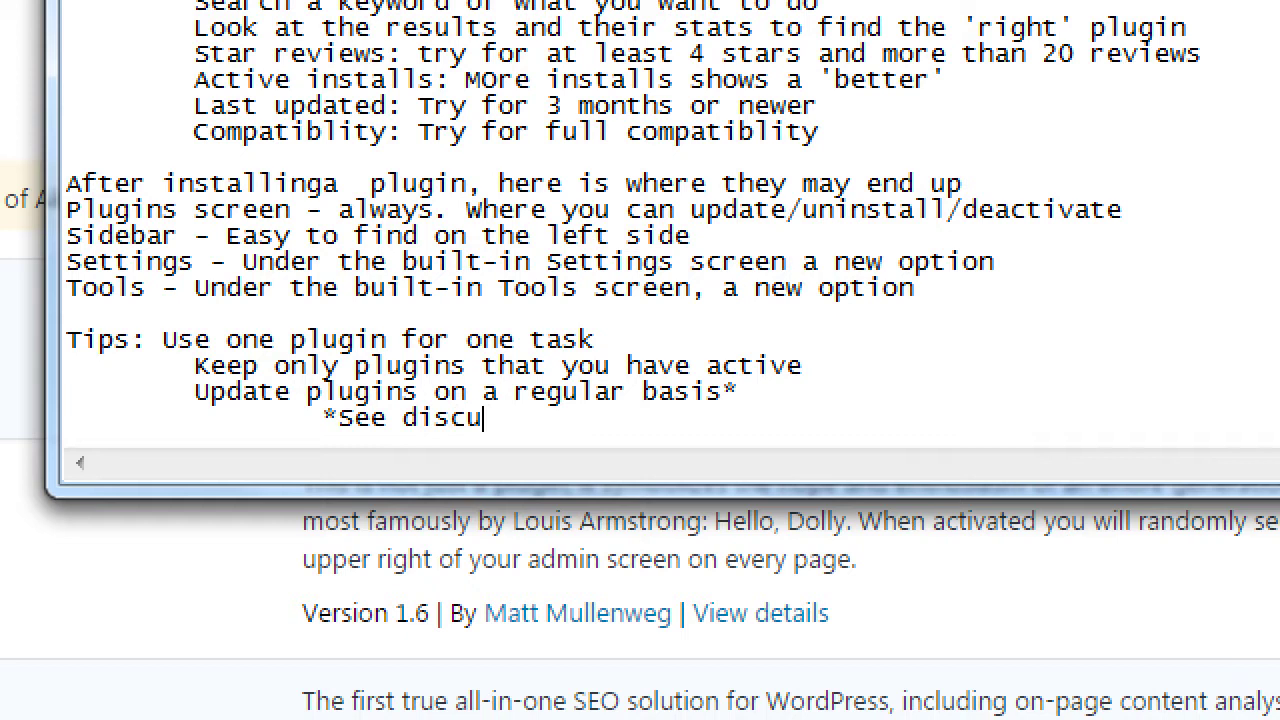
text(ssion on Updates )
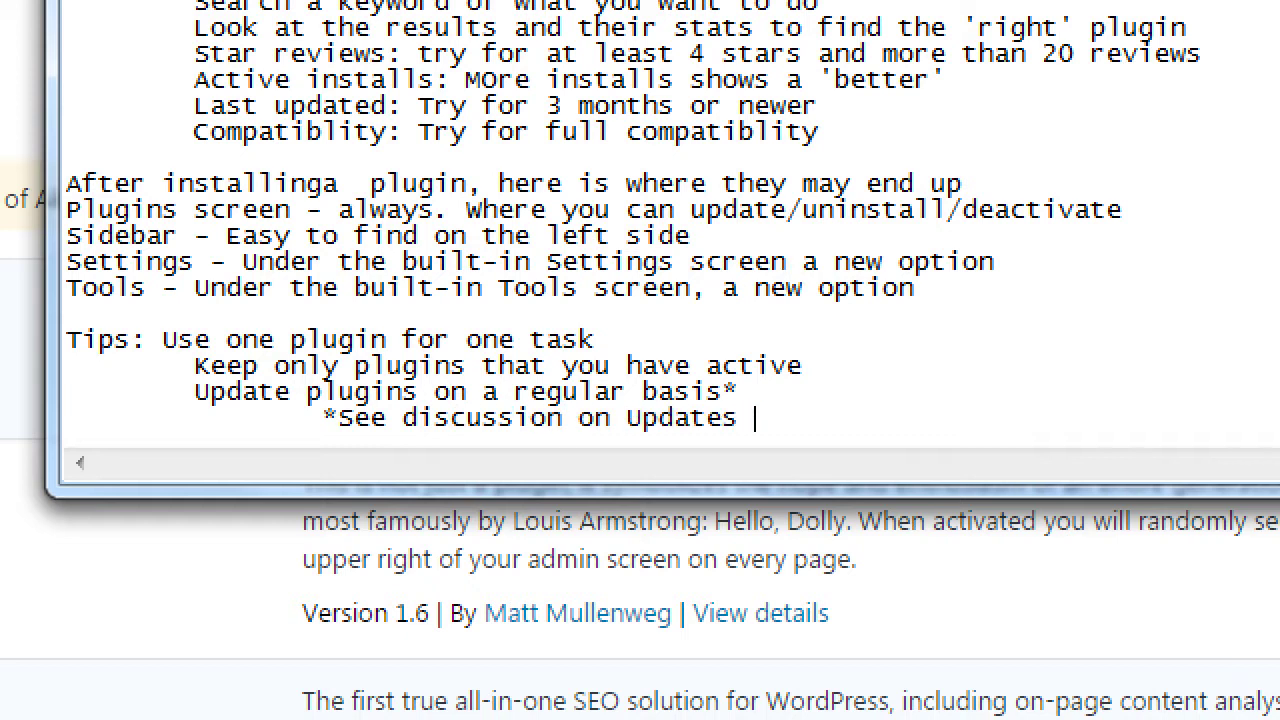
text((which we haven't)
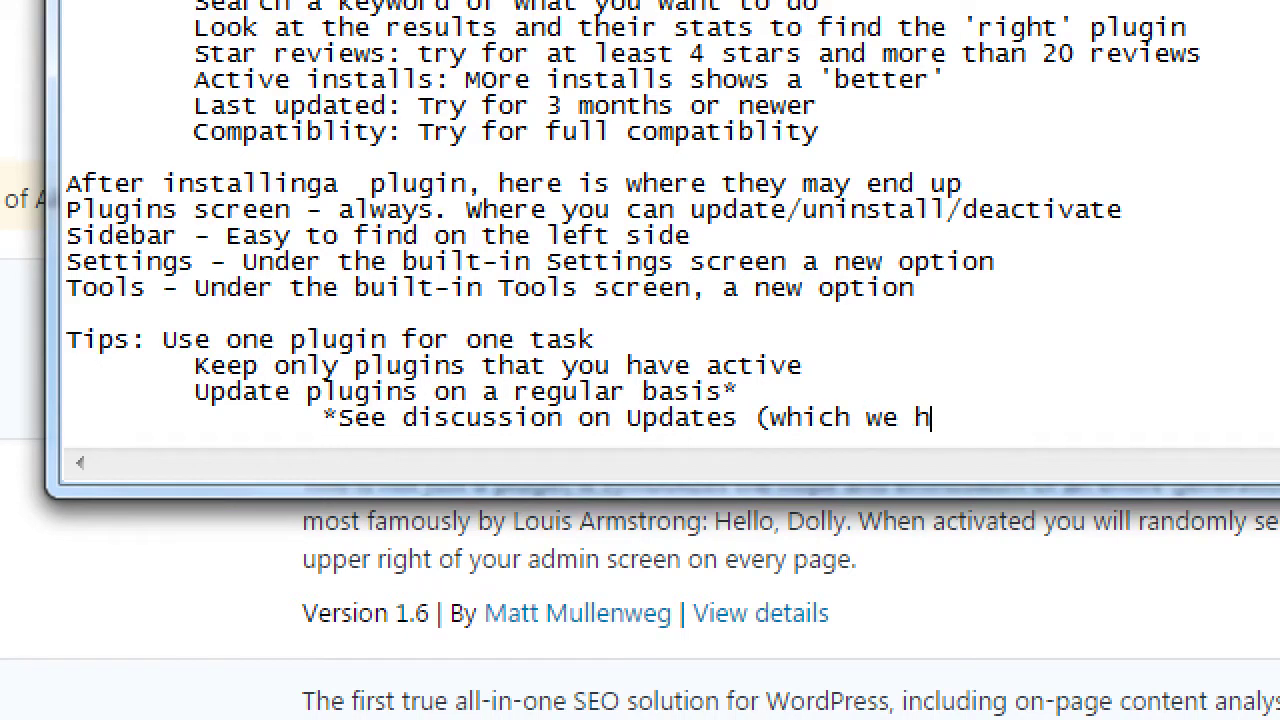
text( had yet))
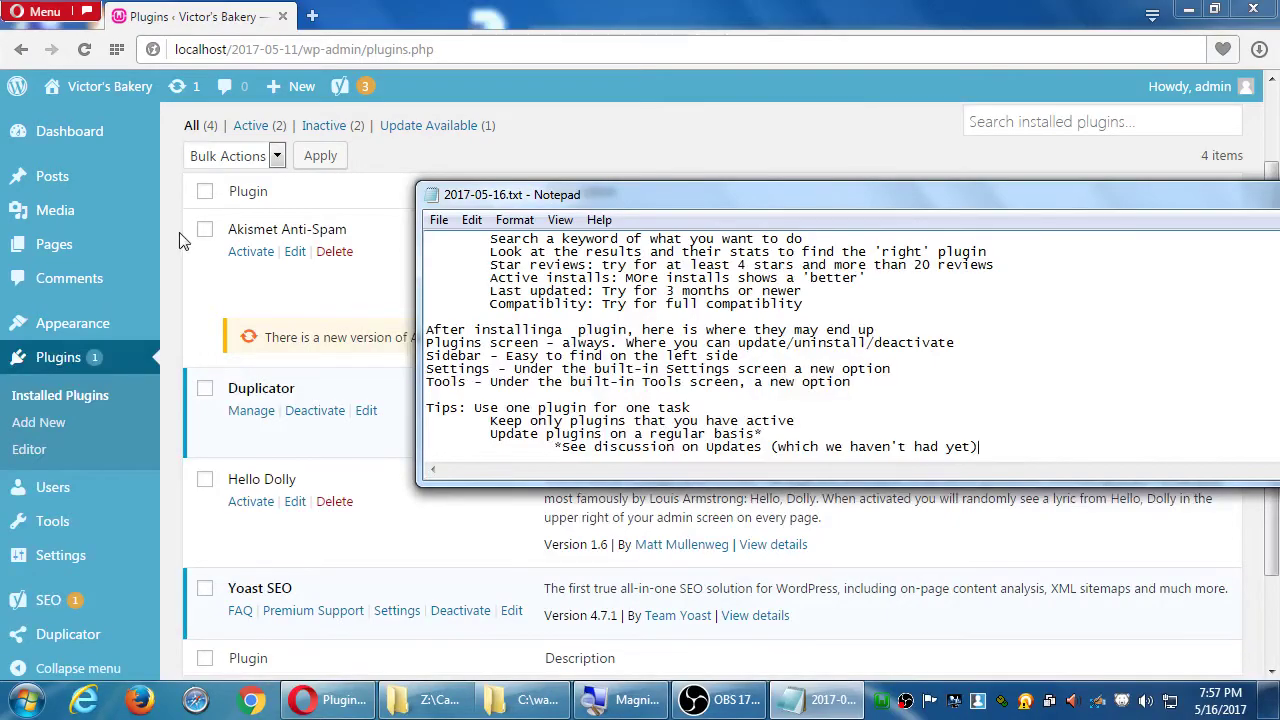
Step: Switch to the WordPress Plugins page in the browser and deactivate the Duplicator plugin
click(180, 240)
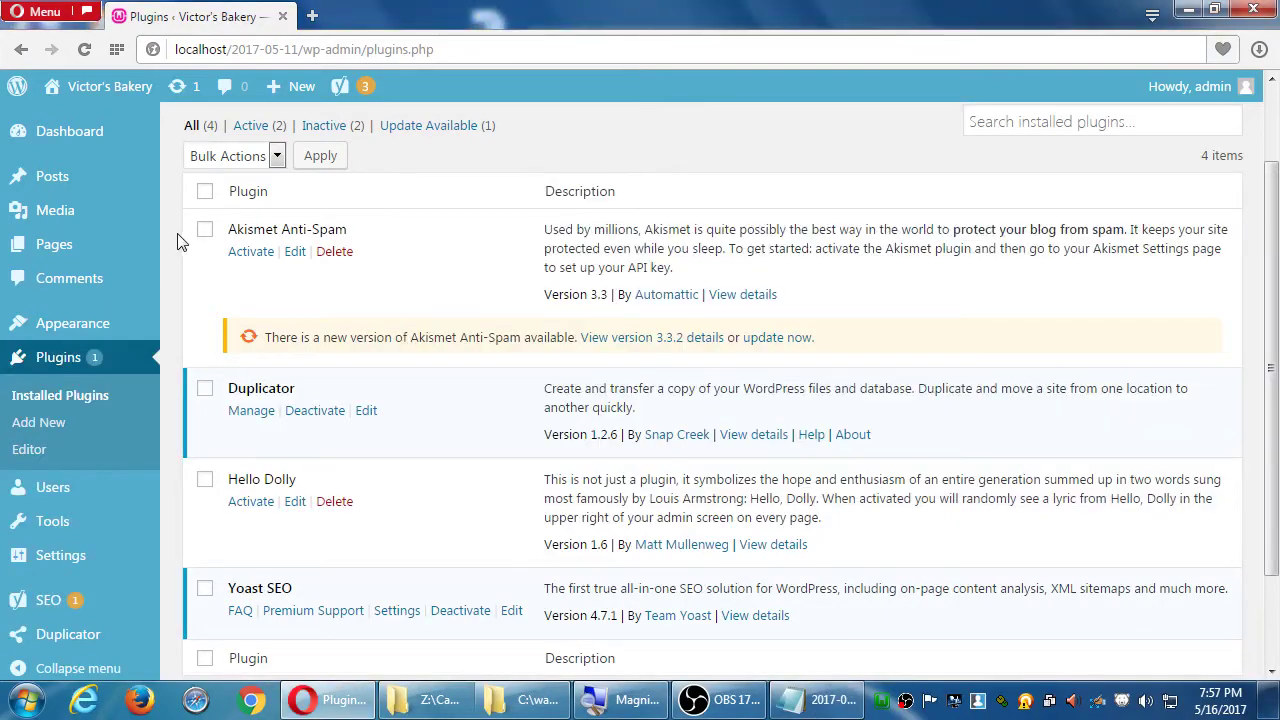
scroll(180, 241, down, 2)
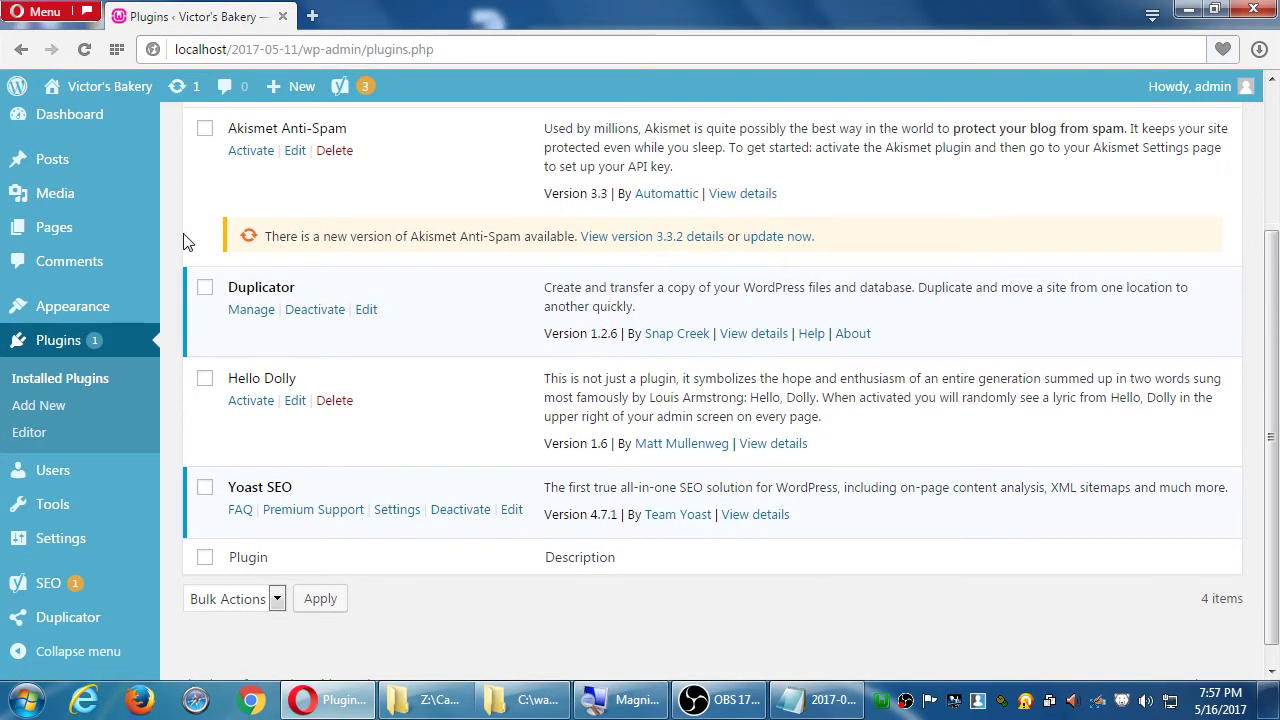
scroll(185, 242, up, 1)
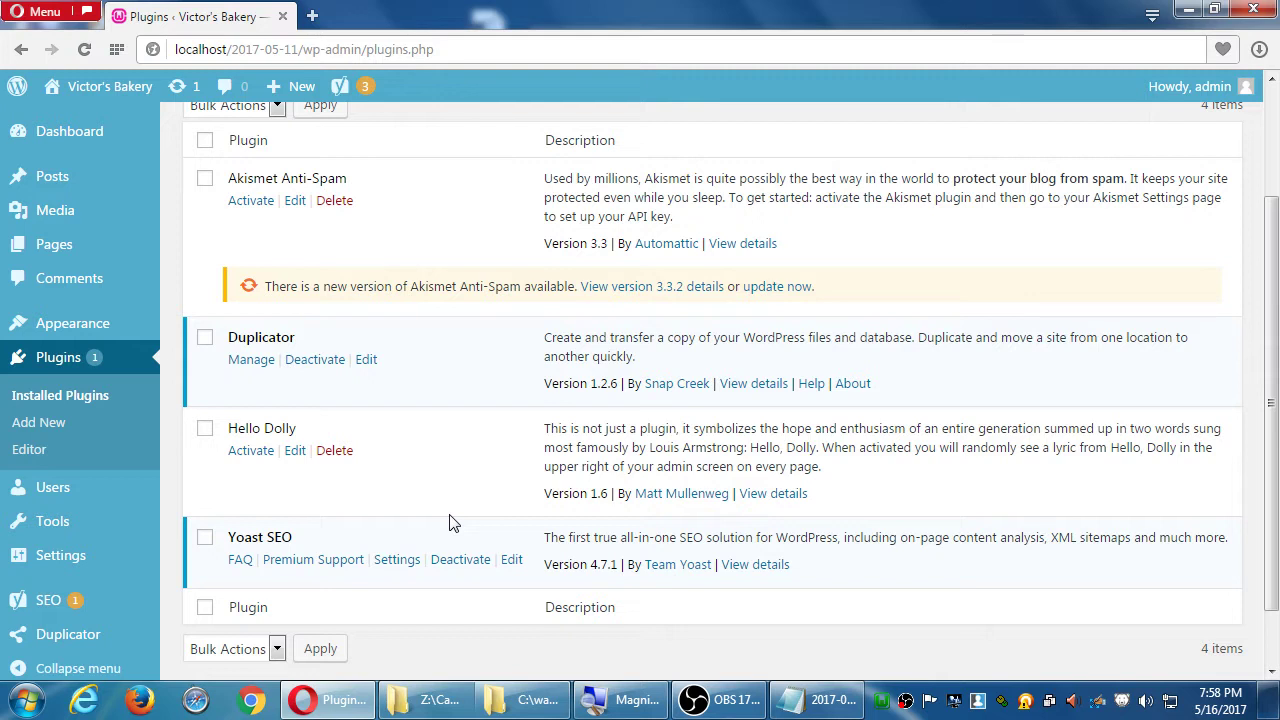
click(315, 362)
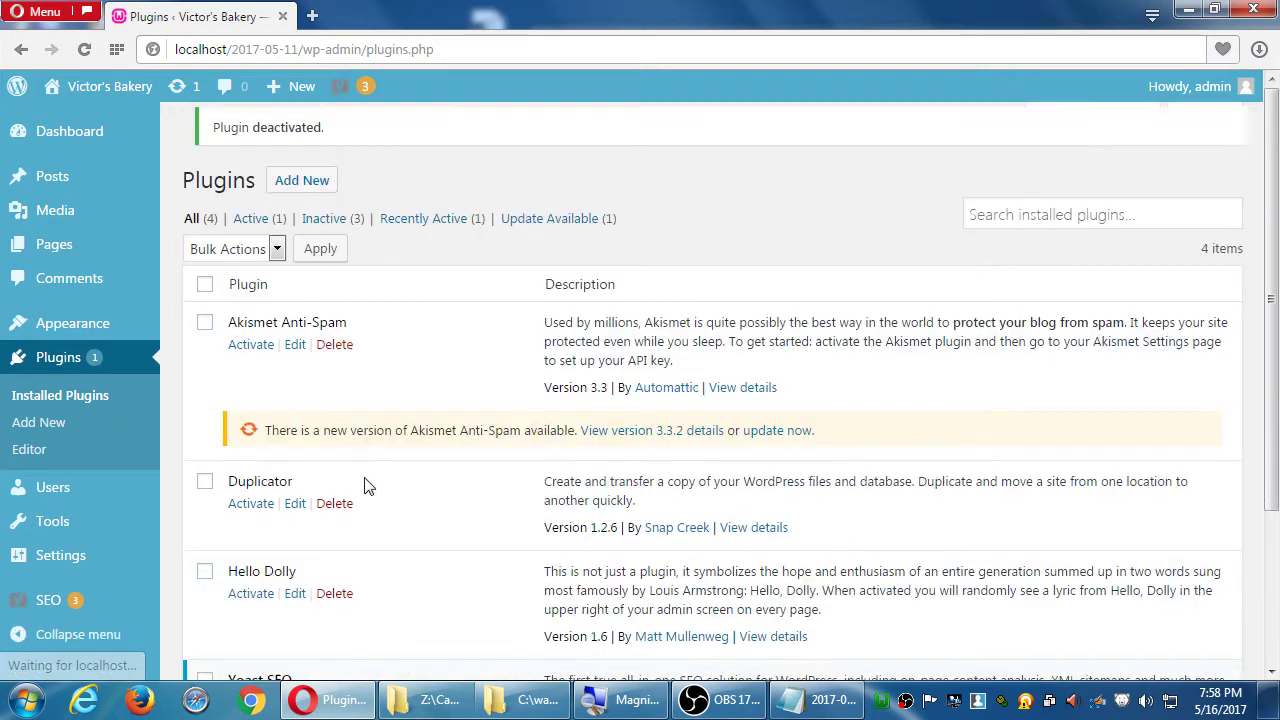
Step: Reactivate the Duplicator plugin in the installed plugins list
scroll(398, 505, down, 3)
click(337, 291)
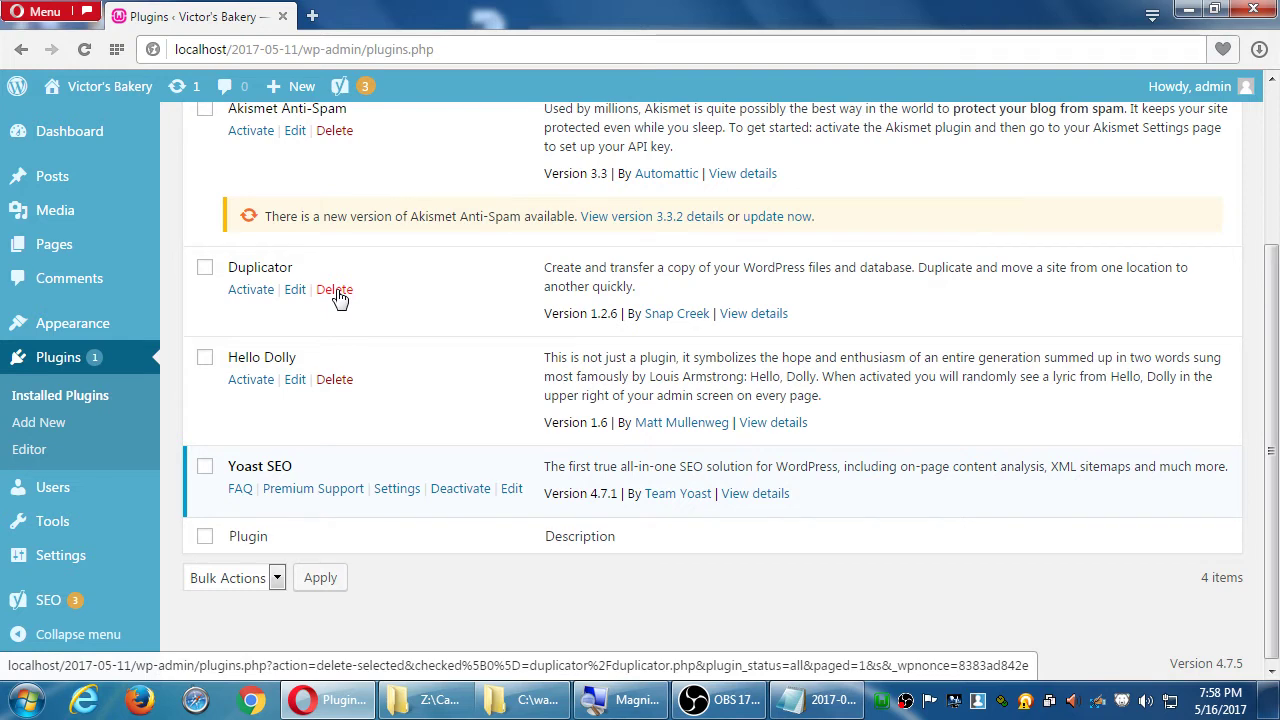
click(255, 293)
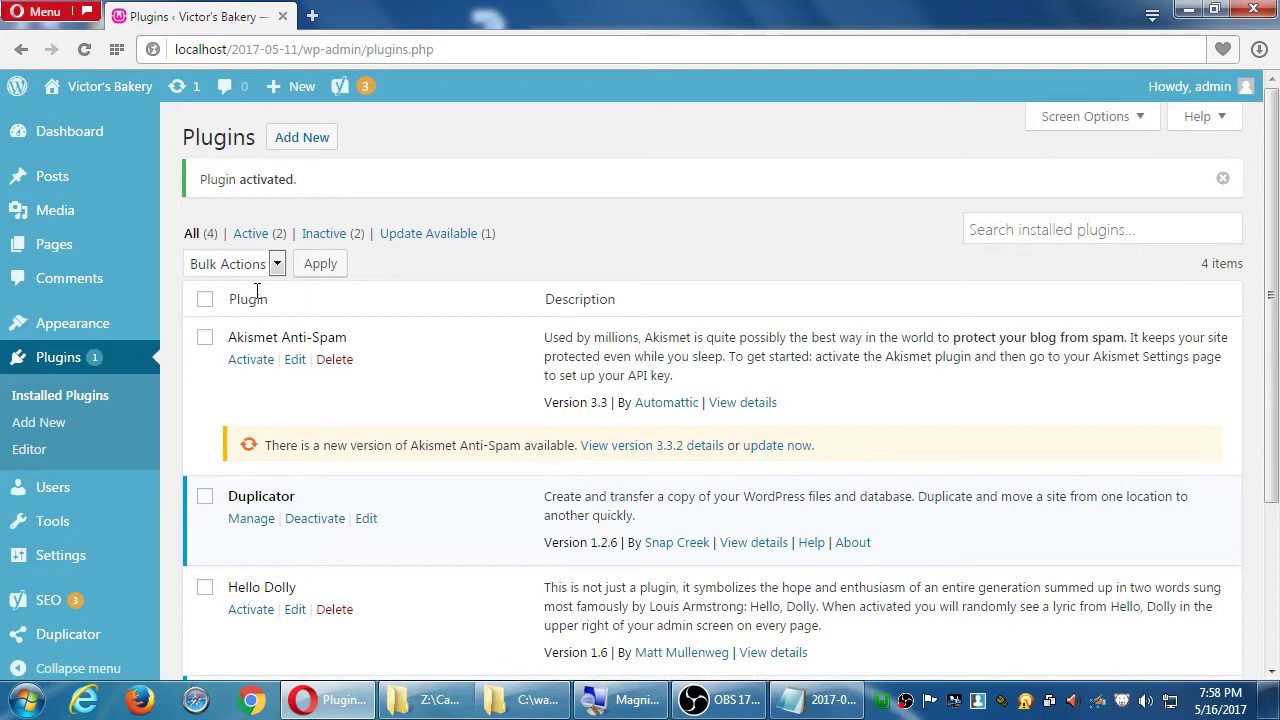
scroll(265, 294, down, 3)
scroll(257, 340, up, 1)
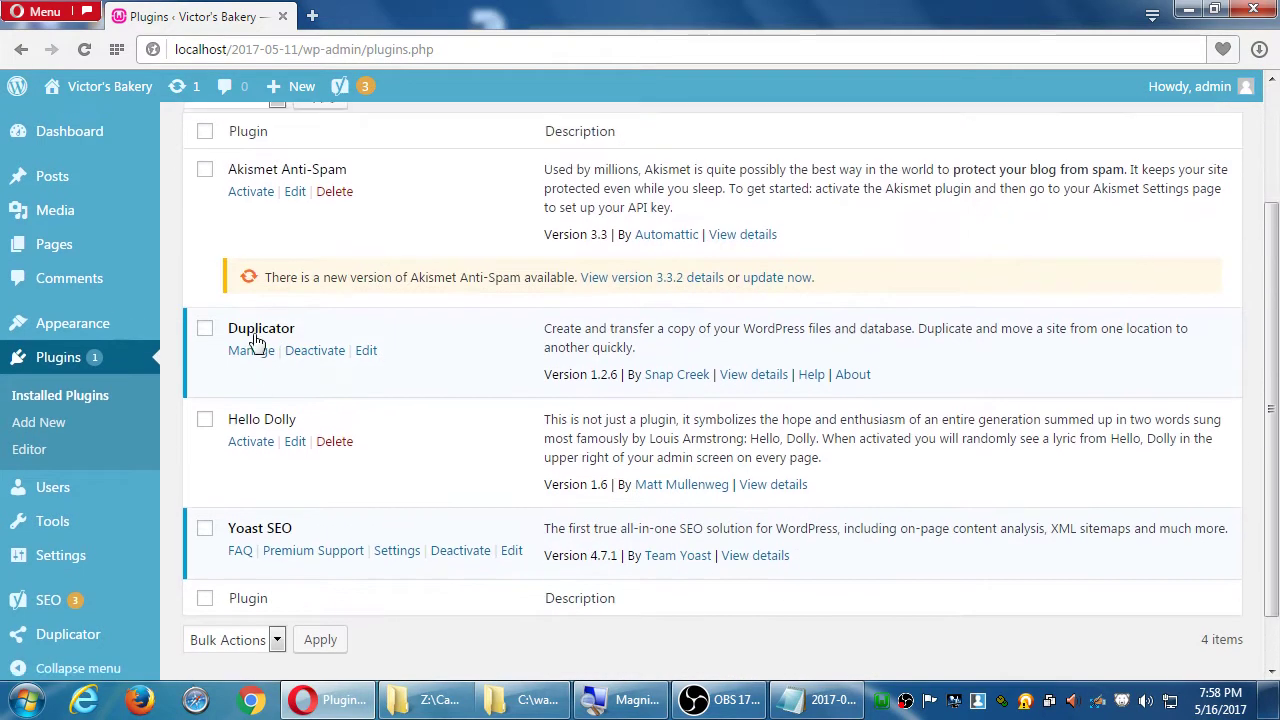
scroll(206, 440, up, 1)
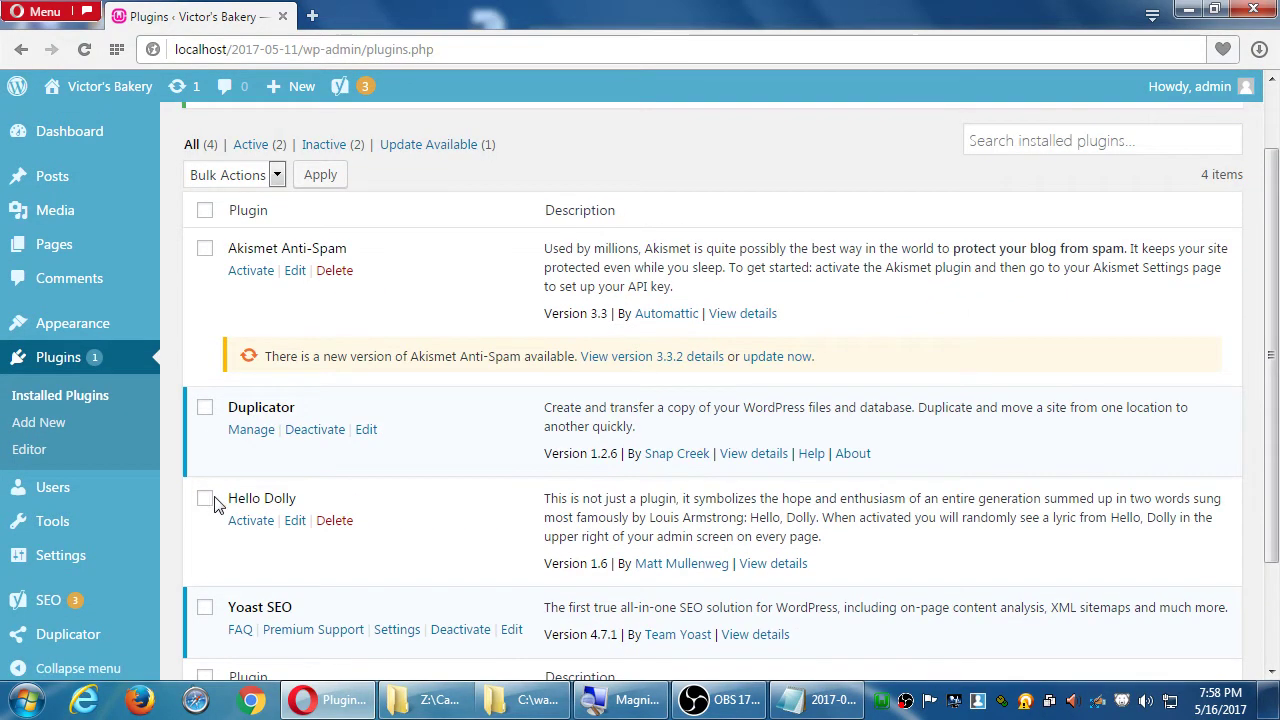
click(205, 502)
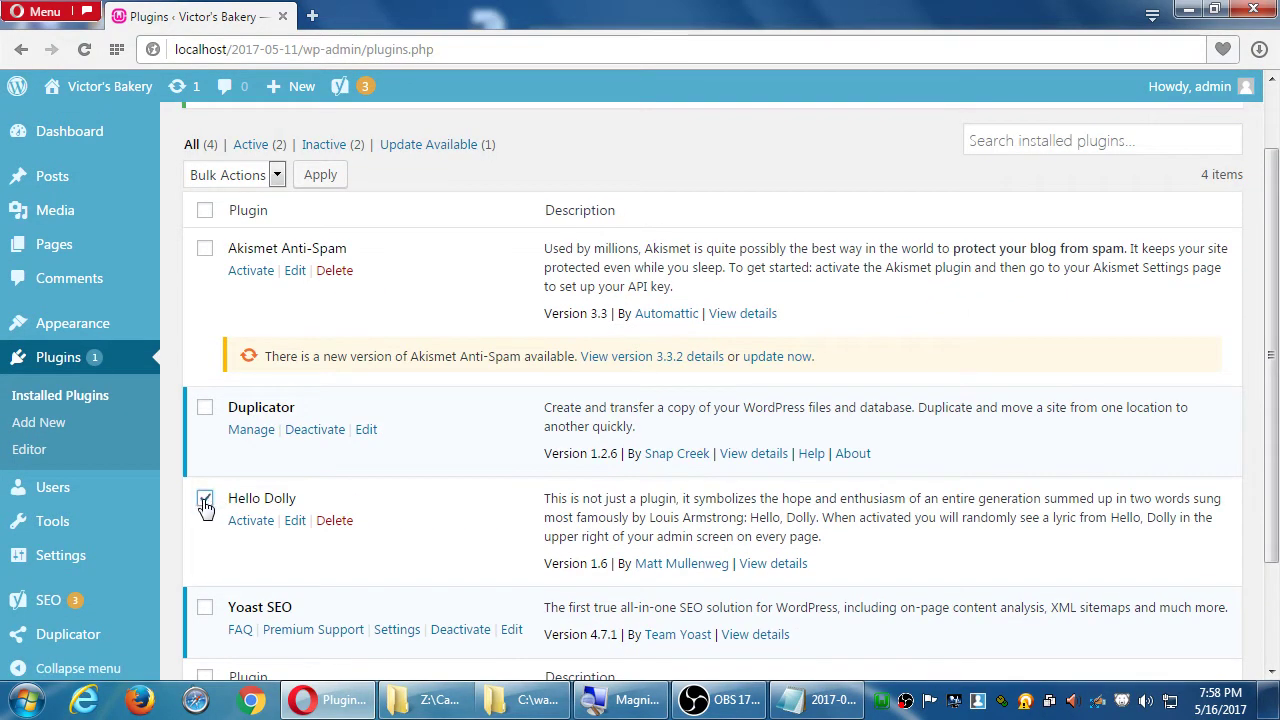
click(205, 250)
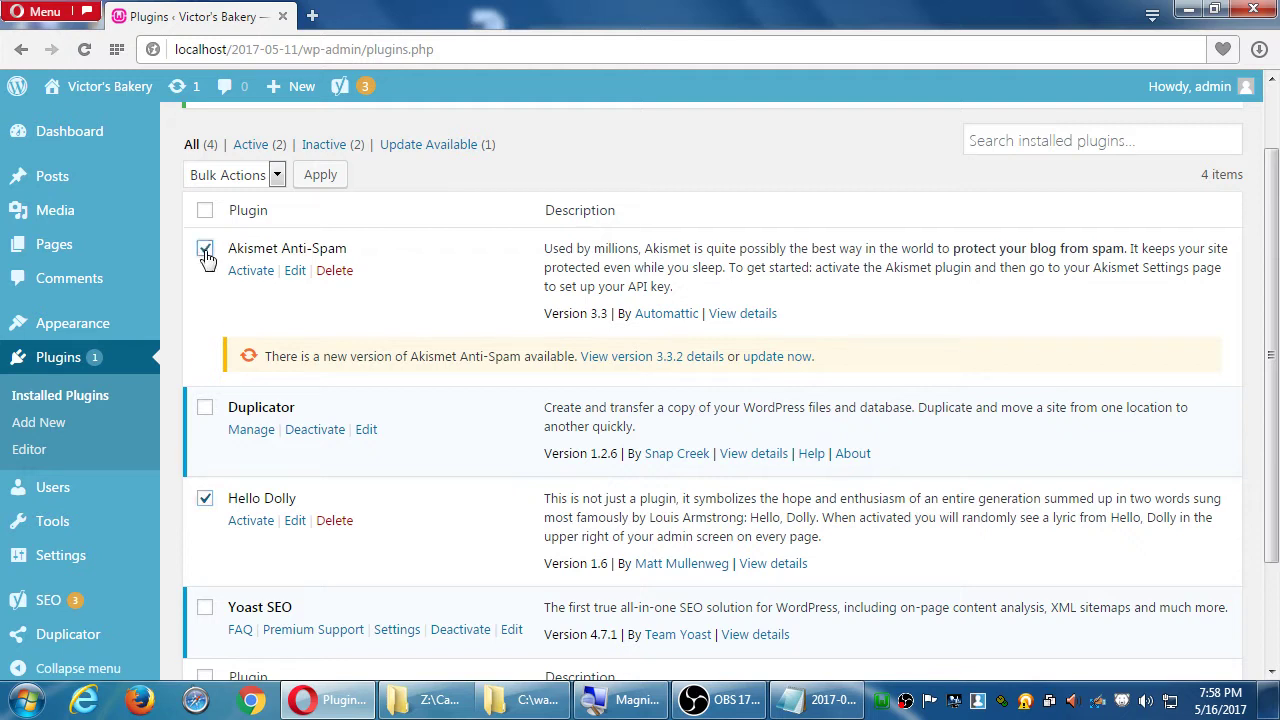
click(250, 180)
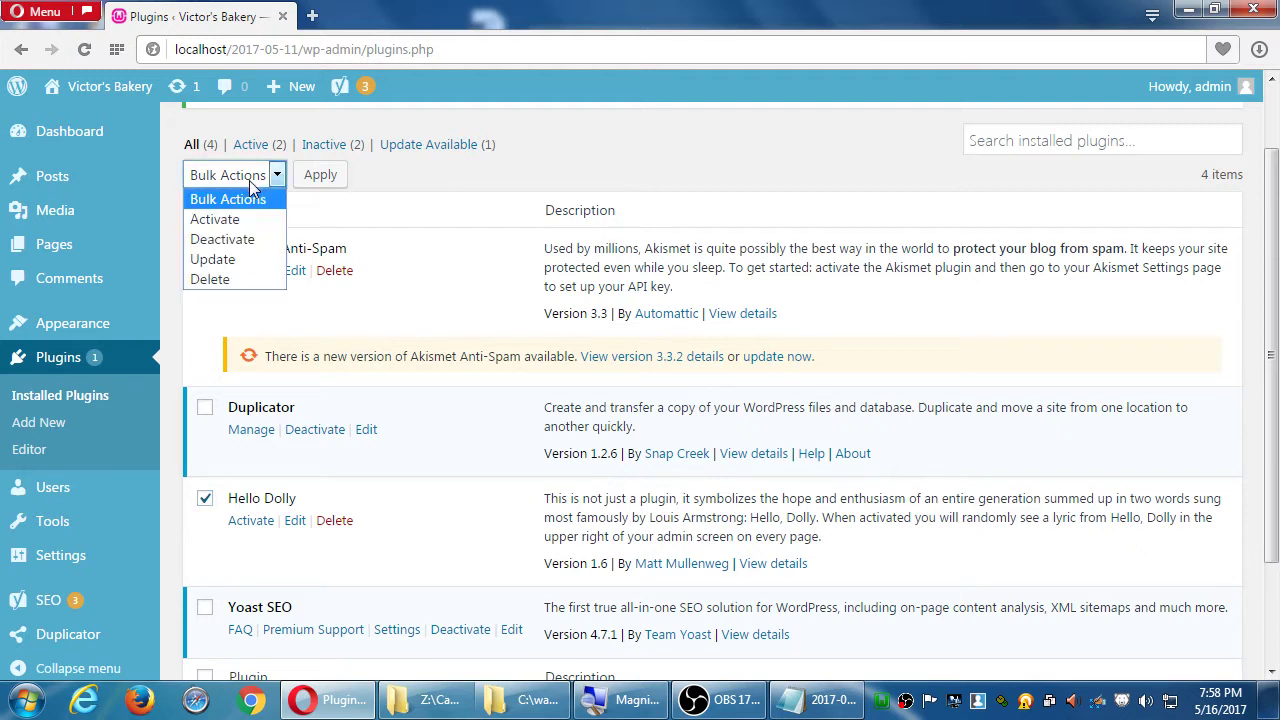
click(238, 283)
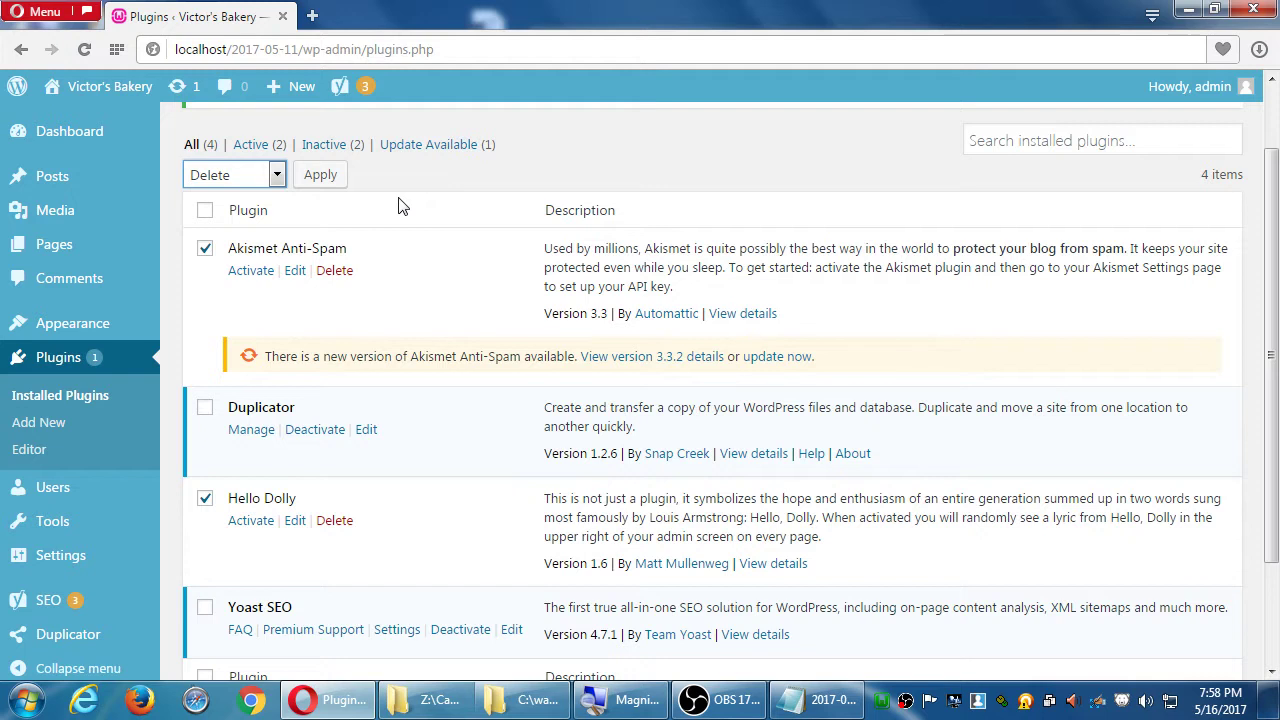
click(266, 177)
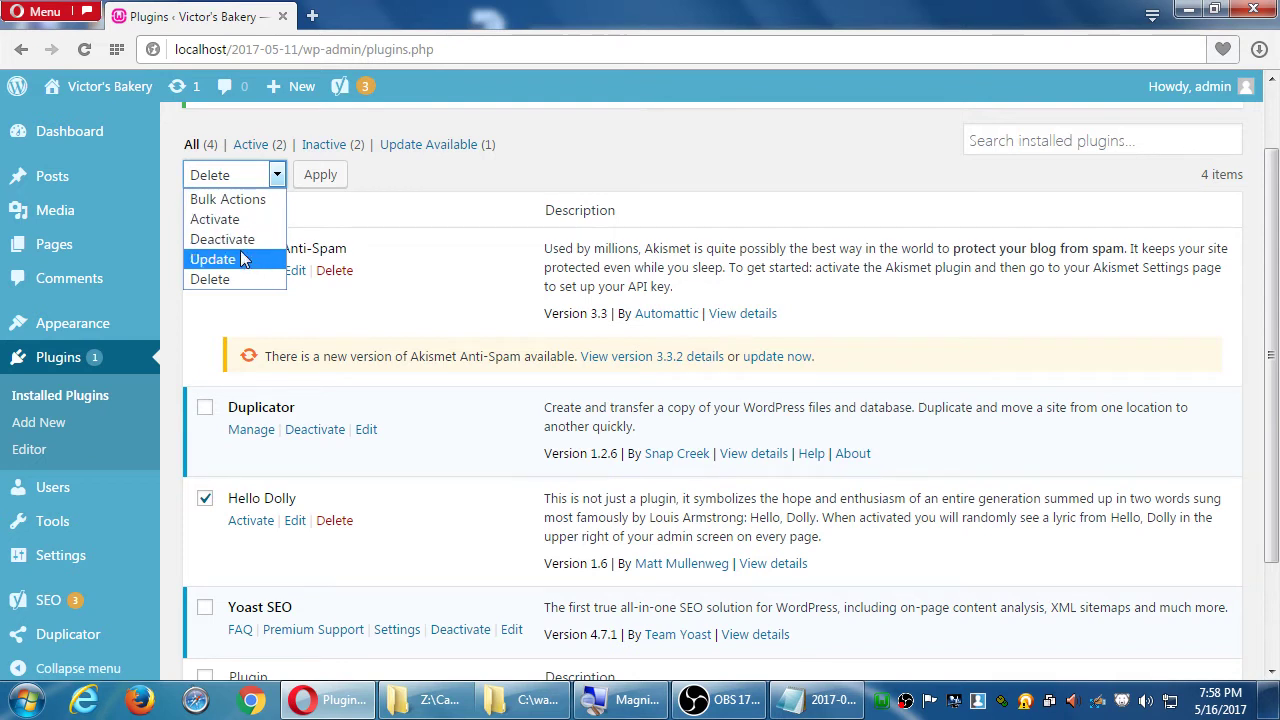
click(383, 200)
click(206, 251)
click(206, 497)
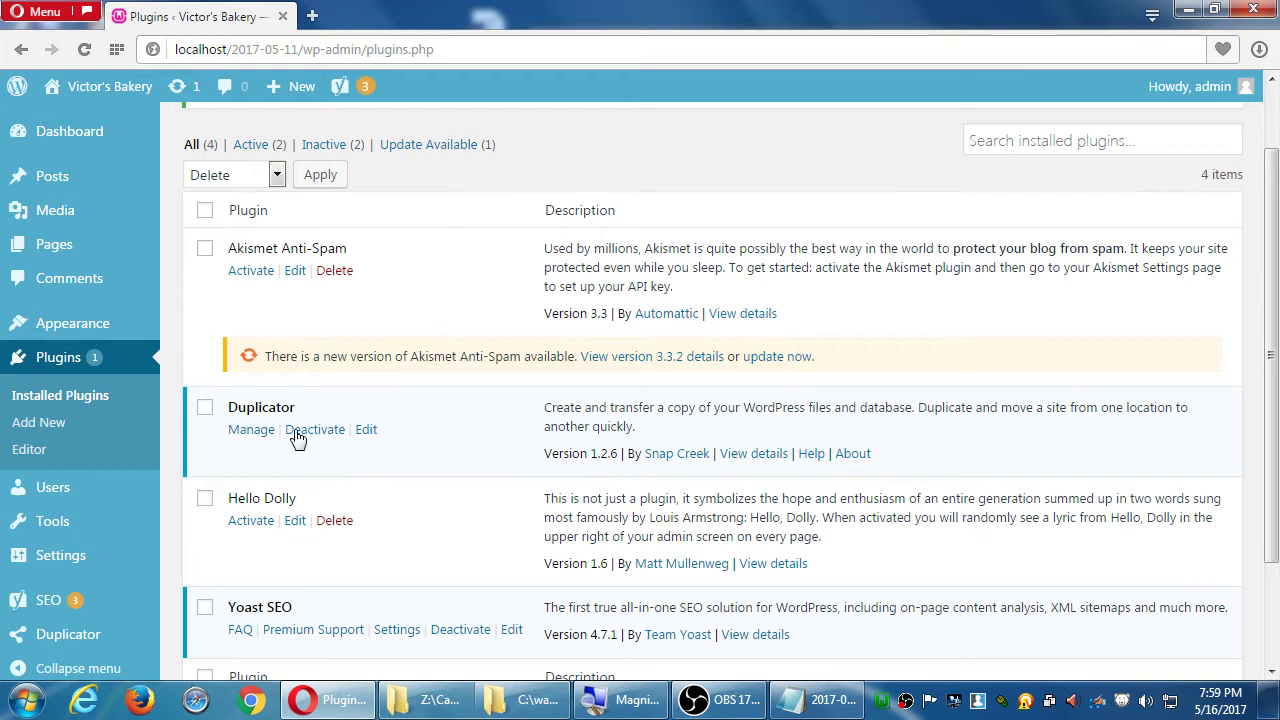
Step: Delete the inactive Hello Dolly plugin and its data from the installed plugins list
click(206, 499)
click(333, 524)
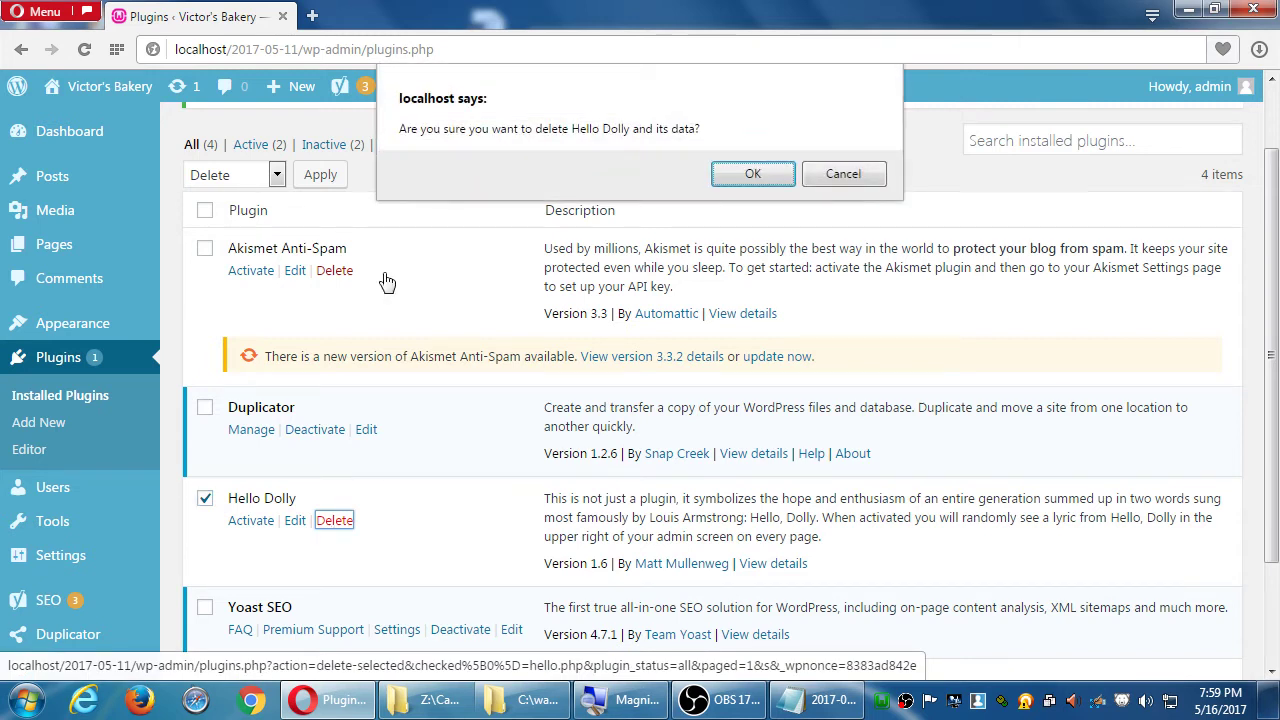
click(744, 173)
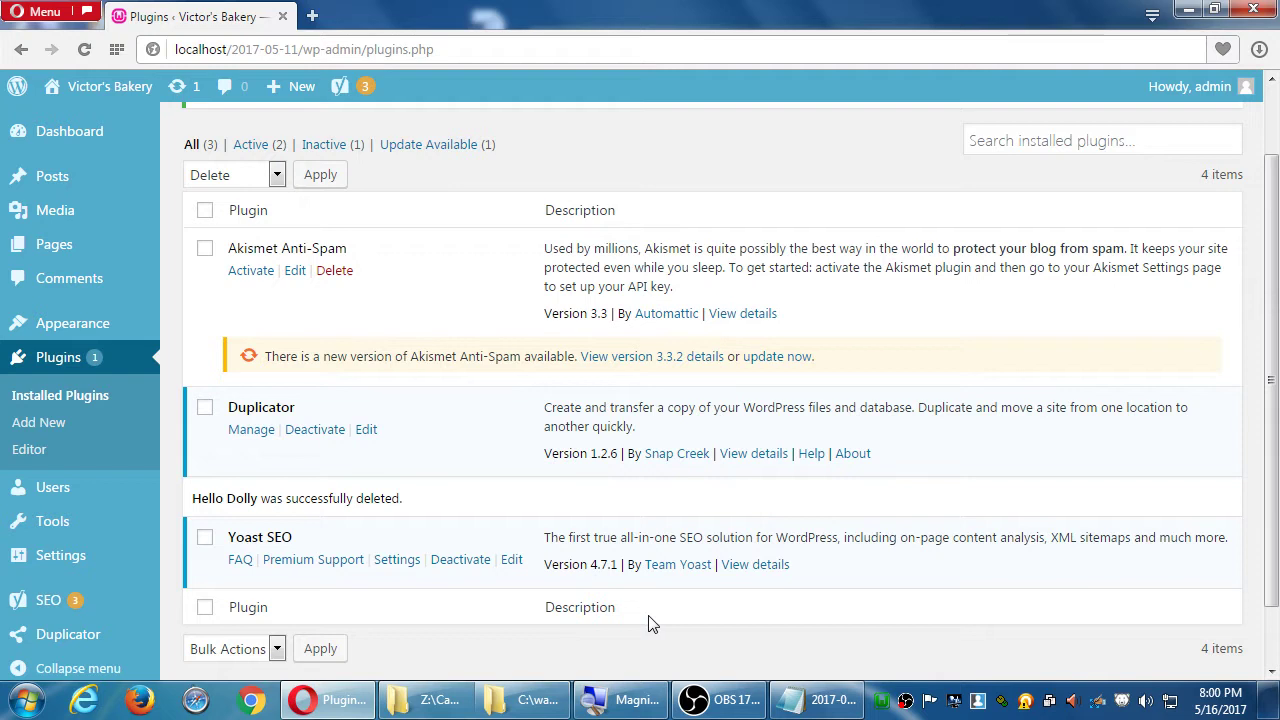
Step: Switch to the Notepad notes and add the line "A Plugin may create a Widget" below the tips
click(805, 700)
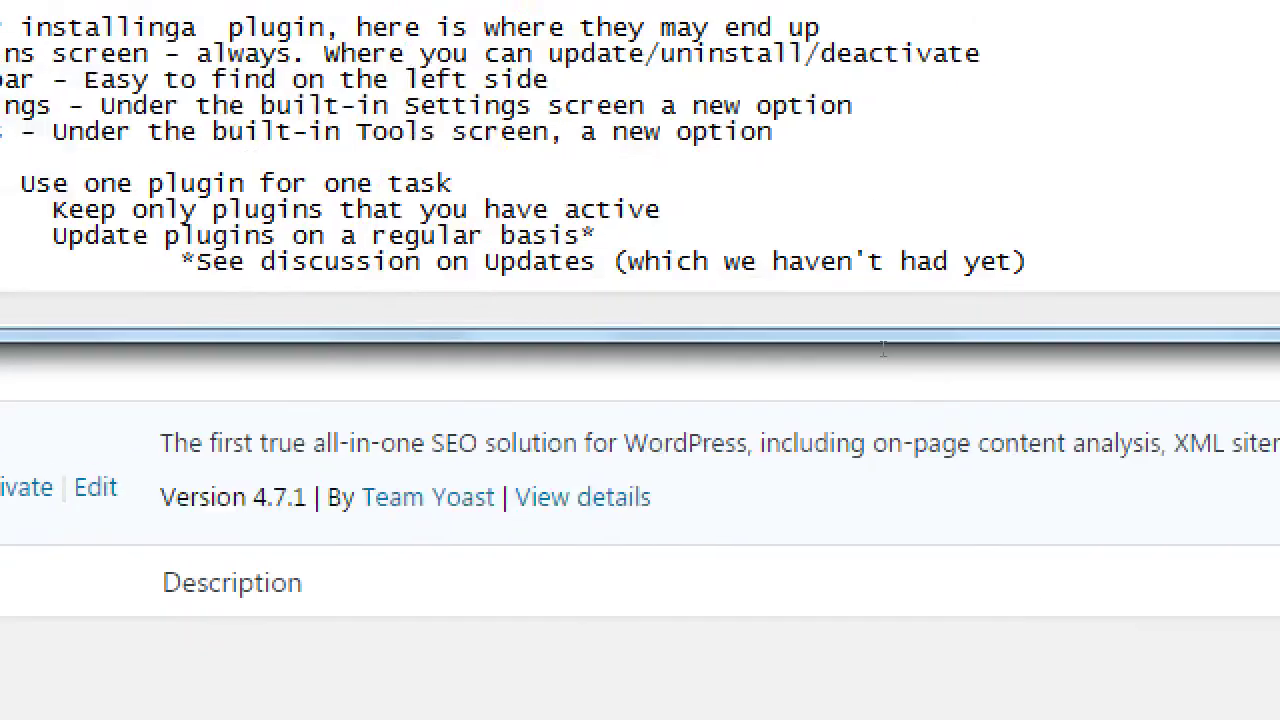
scroll(850, 331, down, 1)
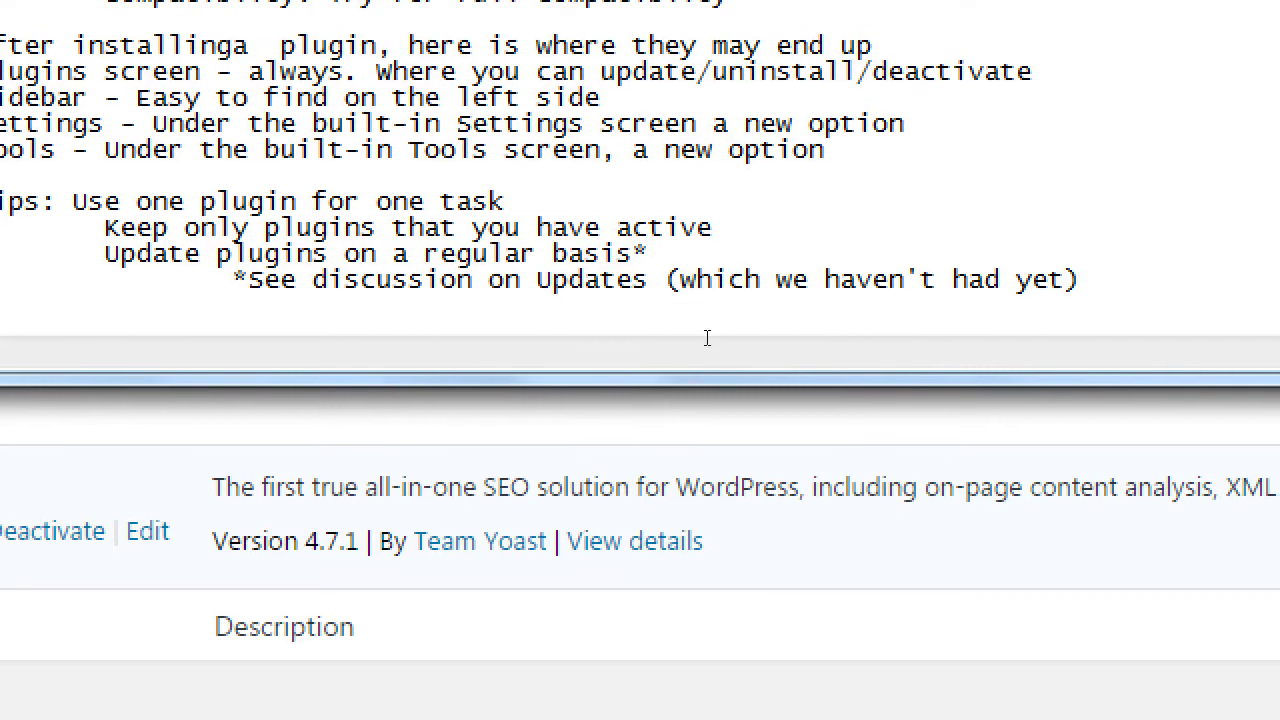
text(A plugin)
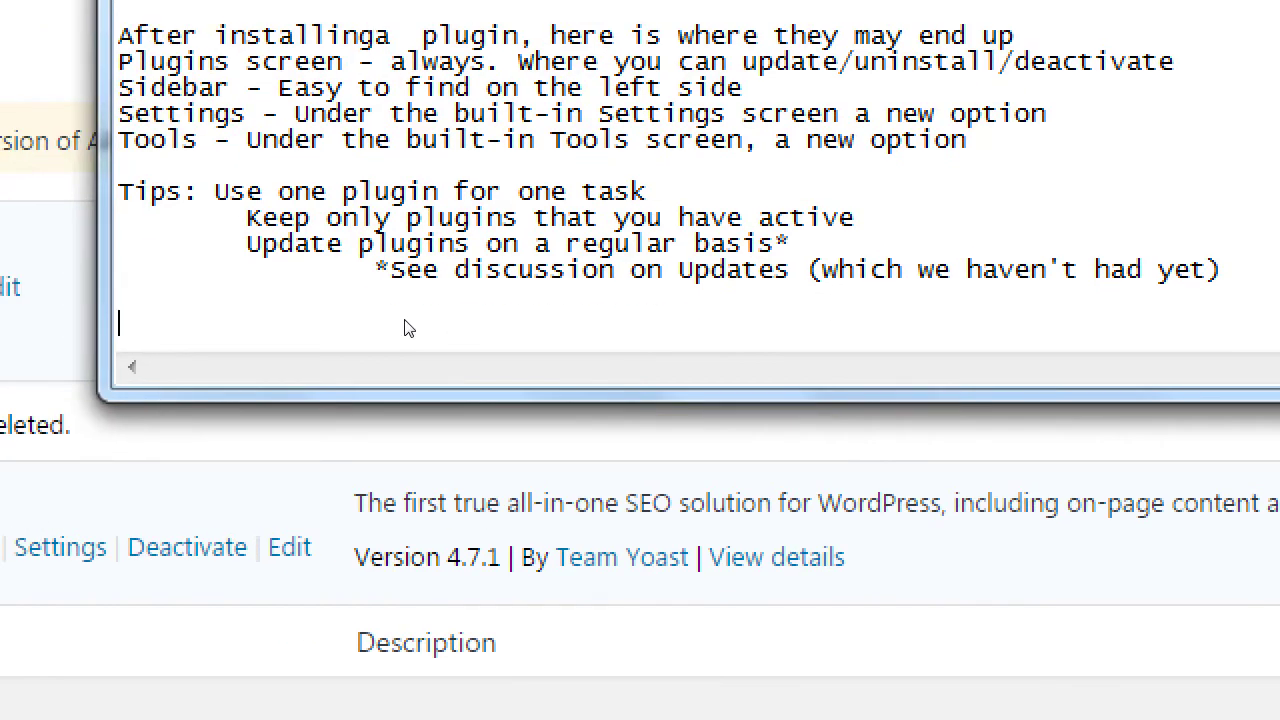
key(ctrl+shift+Left)
text(Plugin may create a Widget)
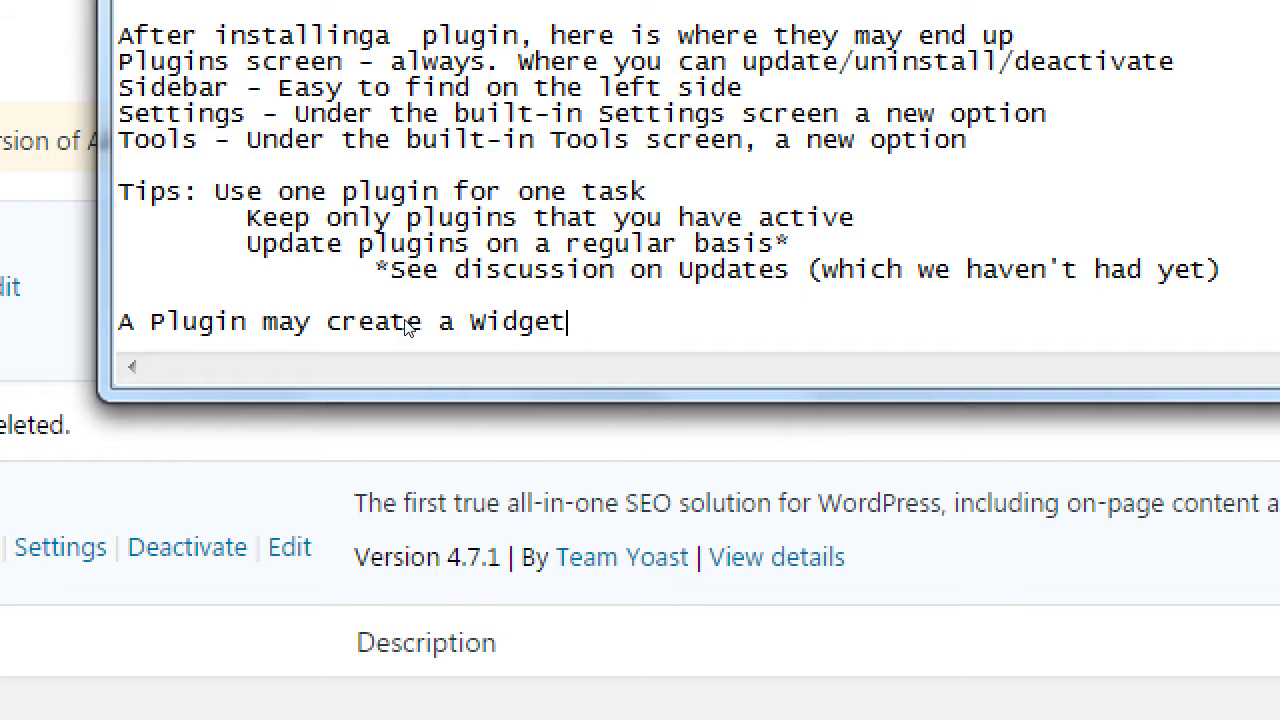
Step: Add a following line reading "A Widget may come from a Plugin or a Theme"
key(Return)
text(A Widget may comp)
key(BackSpace)
text(e from a Plugin or a)
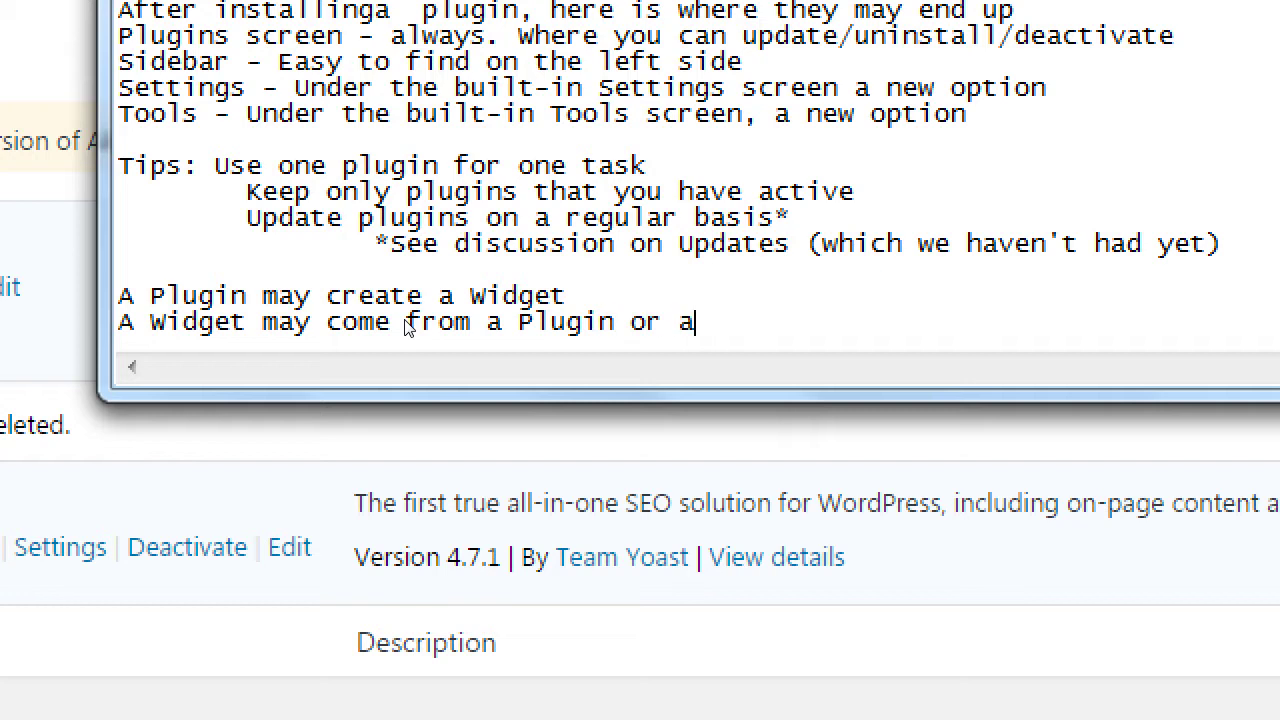
text( Theme)
Step: Add an indented line reading "Both Widgets and Plugins add extra features to your site"
key(Return)
key(Tab)
text(Both )
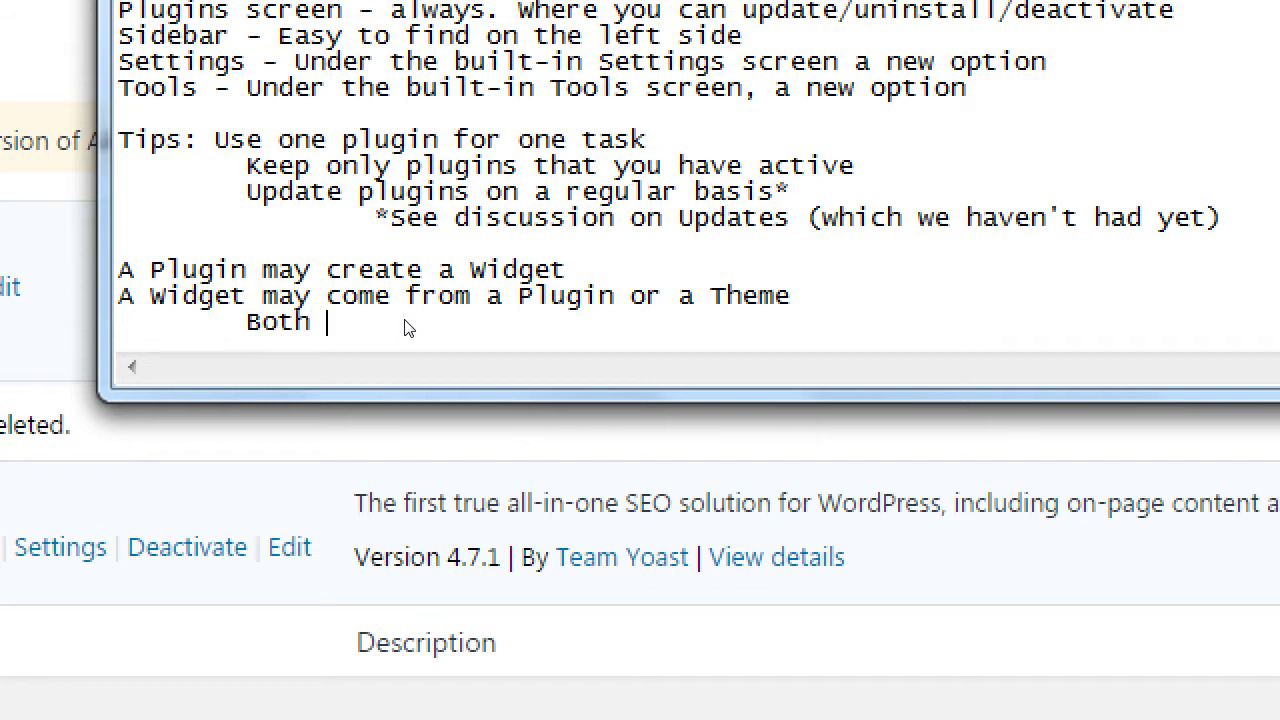
text(Widget)
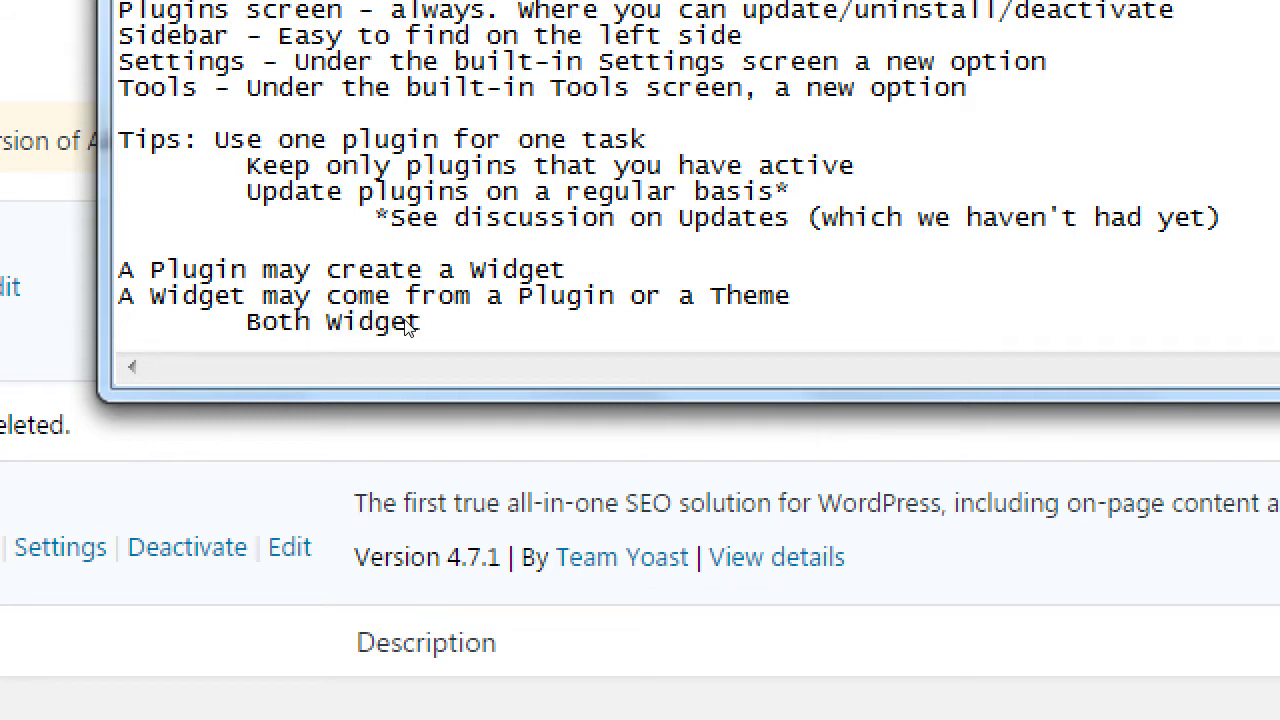
text(s/)
key(BackSpace)
text(and Plugi)
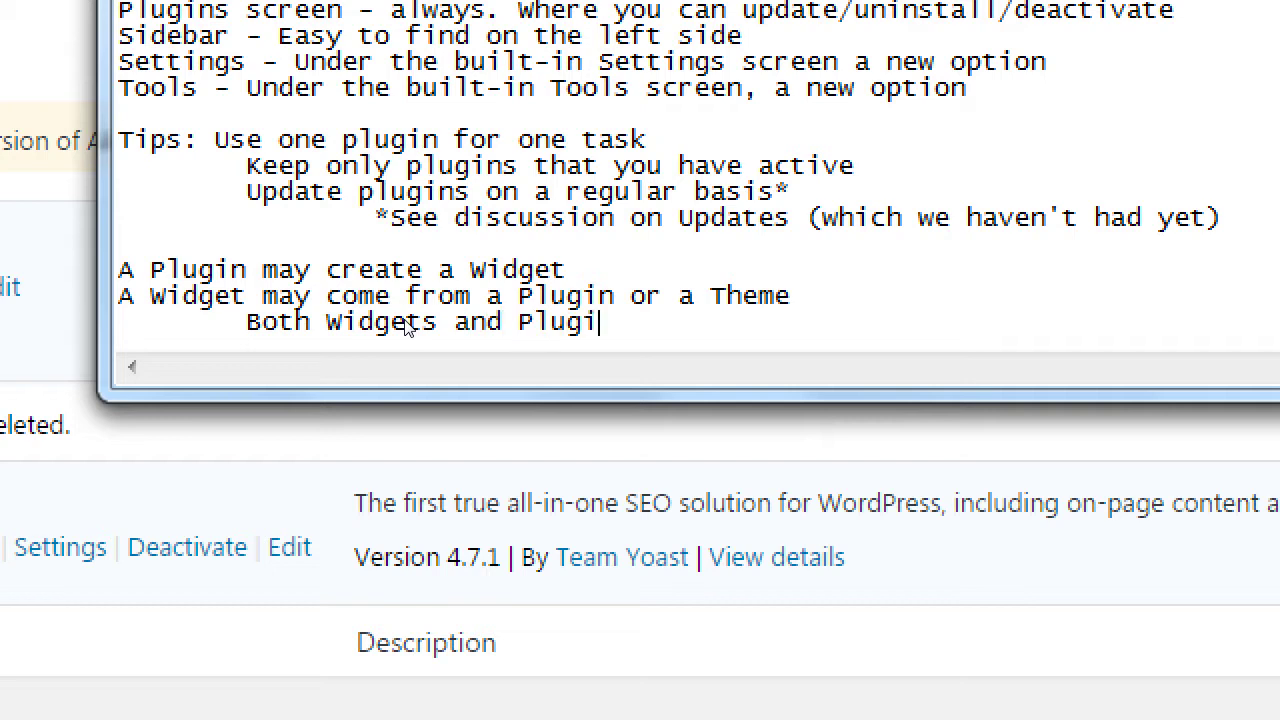
text(ns add )
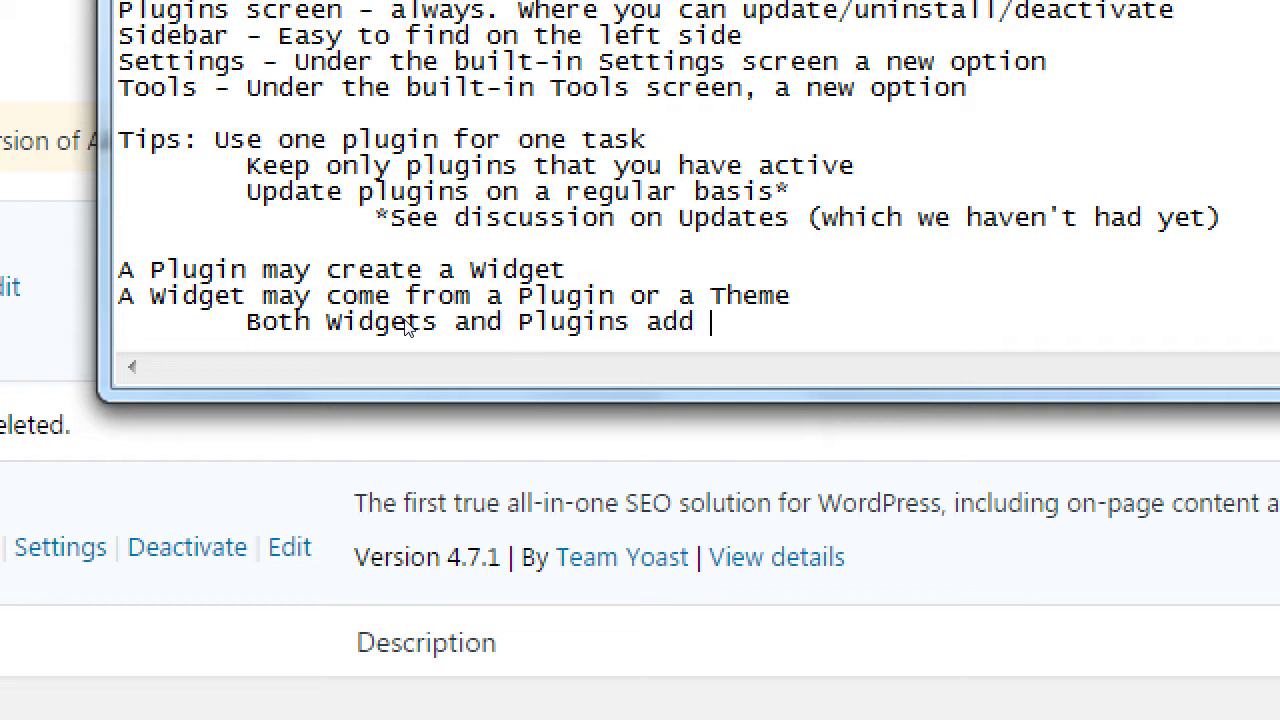
text(extra features)
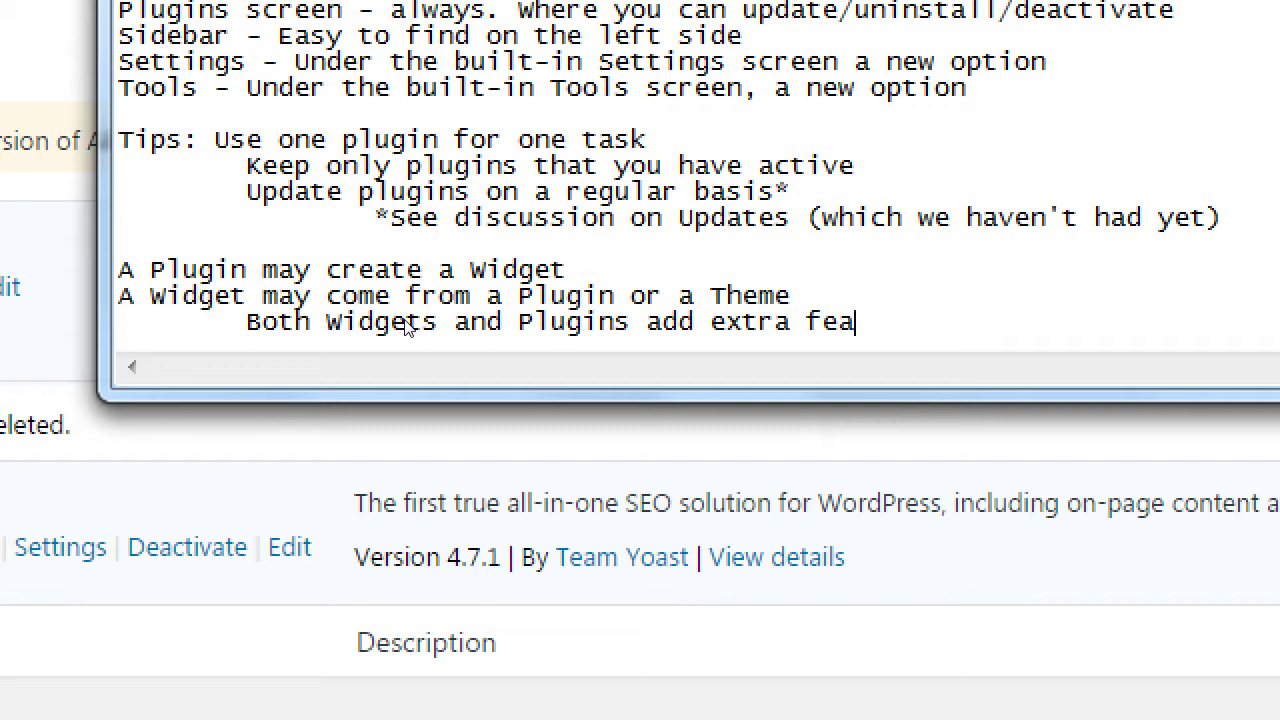
key(BackSpace)
text(es to your site)
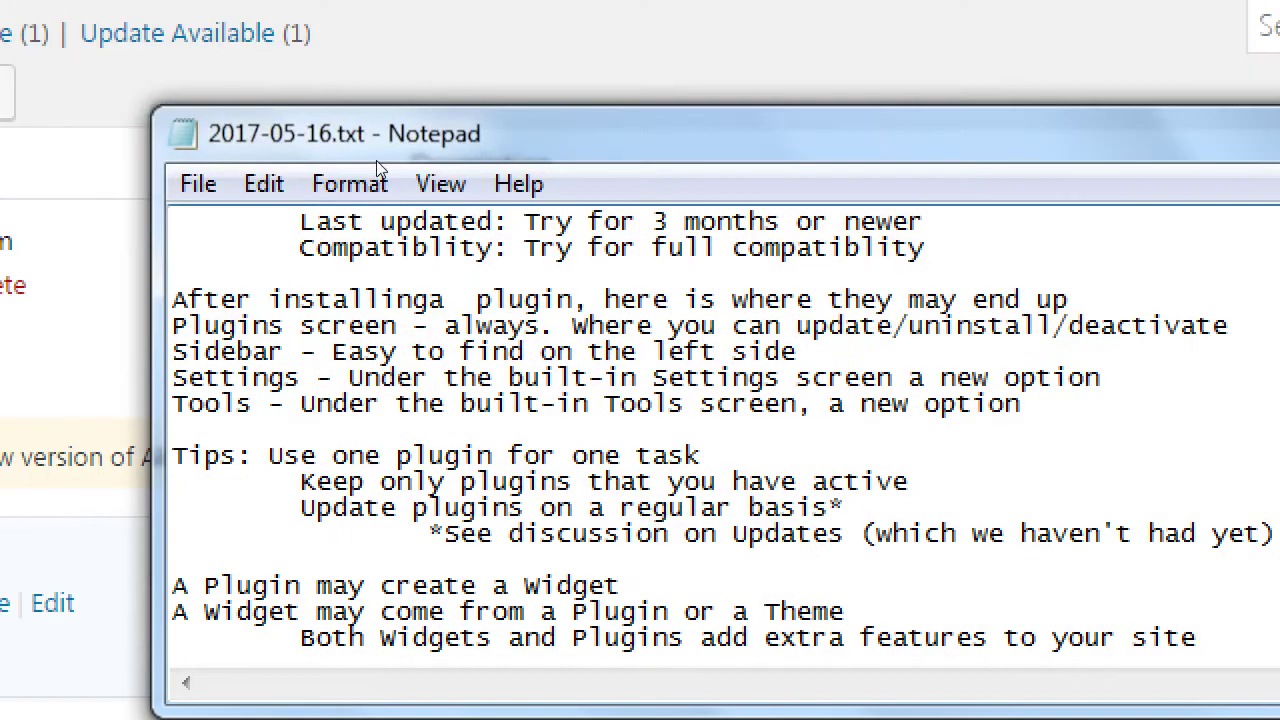
Step: Correct "installinga" to "installing a" in the heading about where plugins may end up
key(shift+Right)
key(Right)
key(Right)
key(Right)
key(Right)
key(Right)
key(Right)
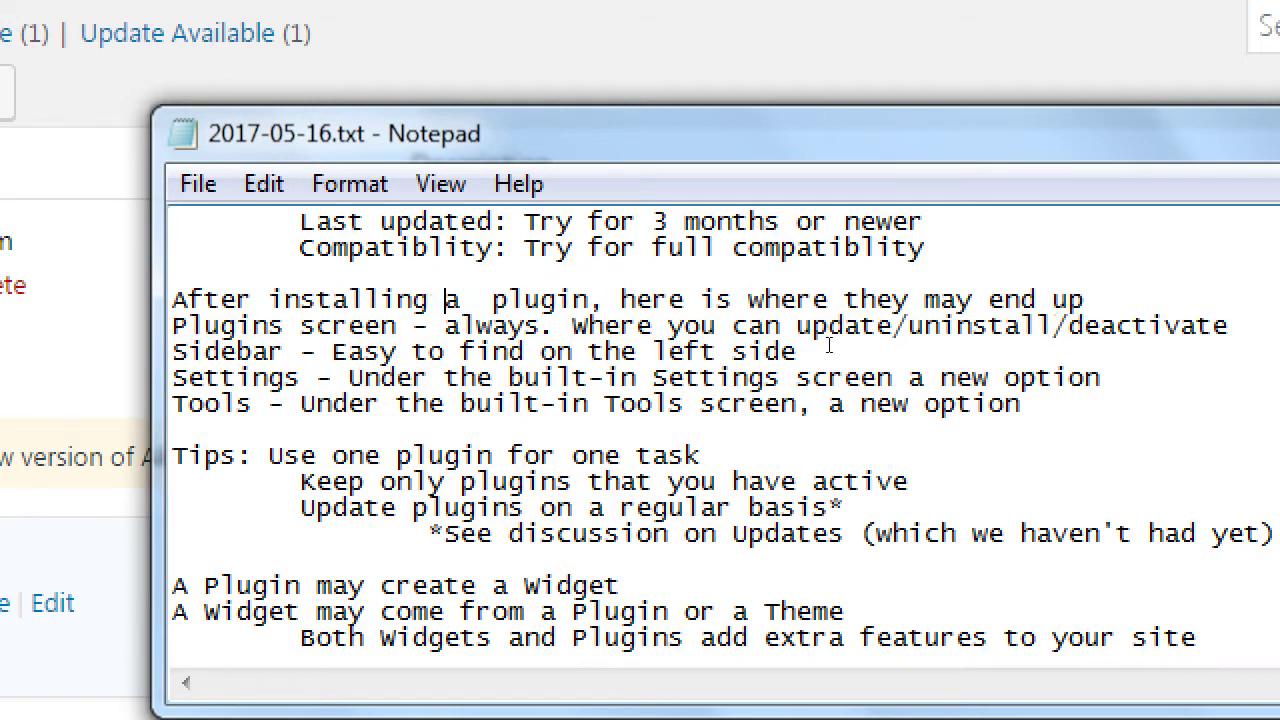
Step: Insert the line "Appearnce > Widgets - You may get new Widgets" below the Tools entry
key(Down)
key(Down)
key(Down)
key(Down)
key(End)
key(Return)
text(A)
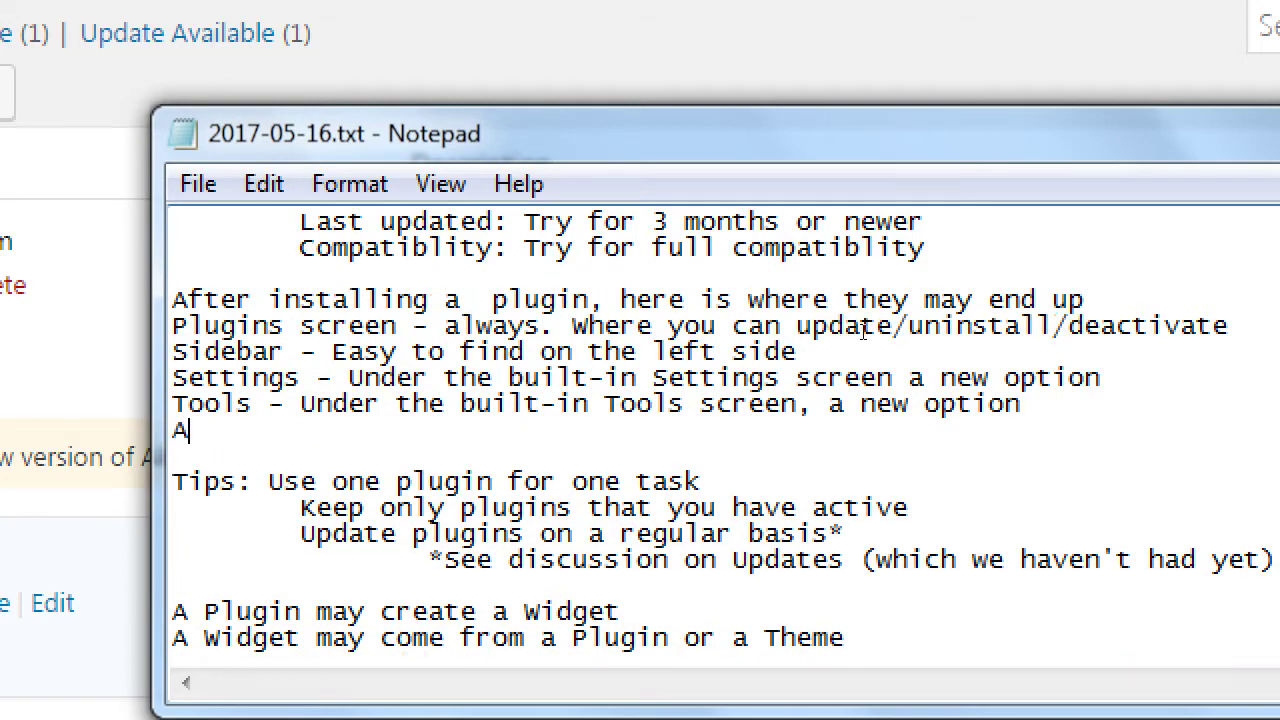
text(ppearnce)
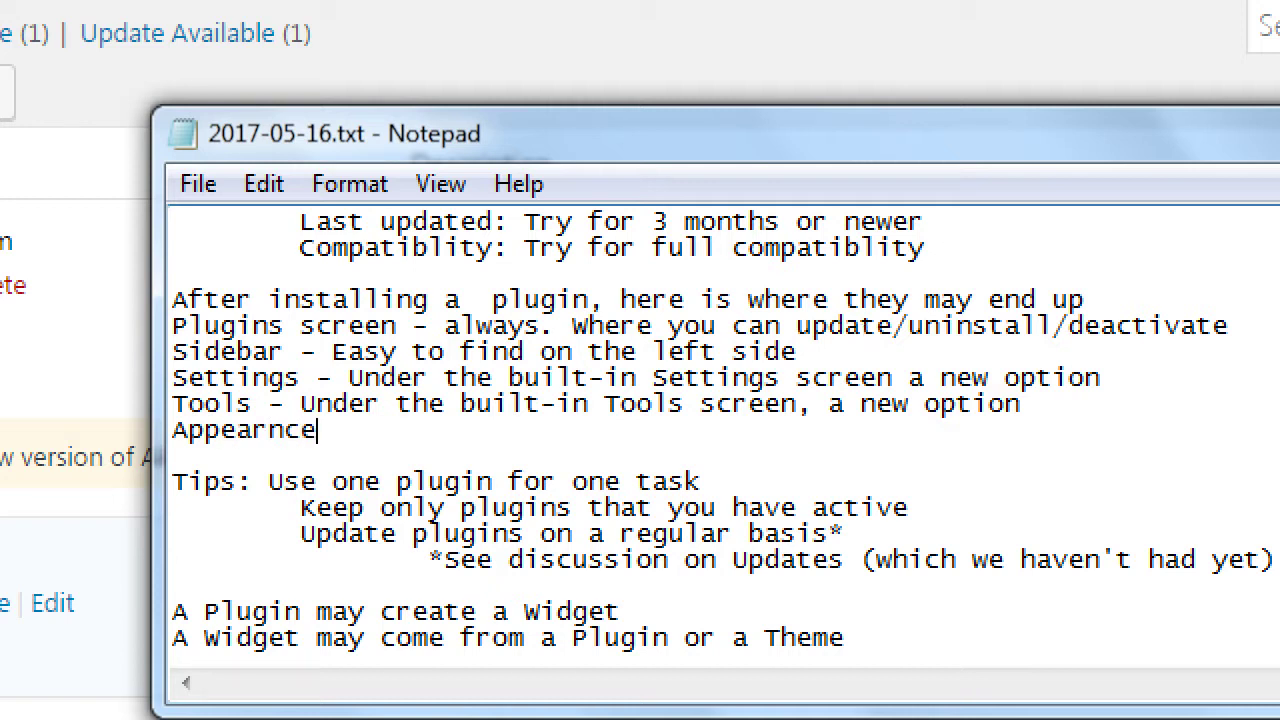
text( > Widgets )
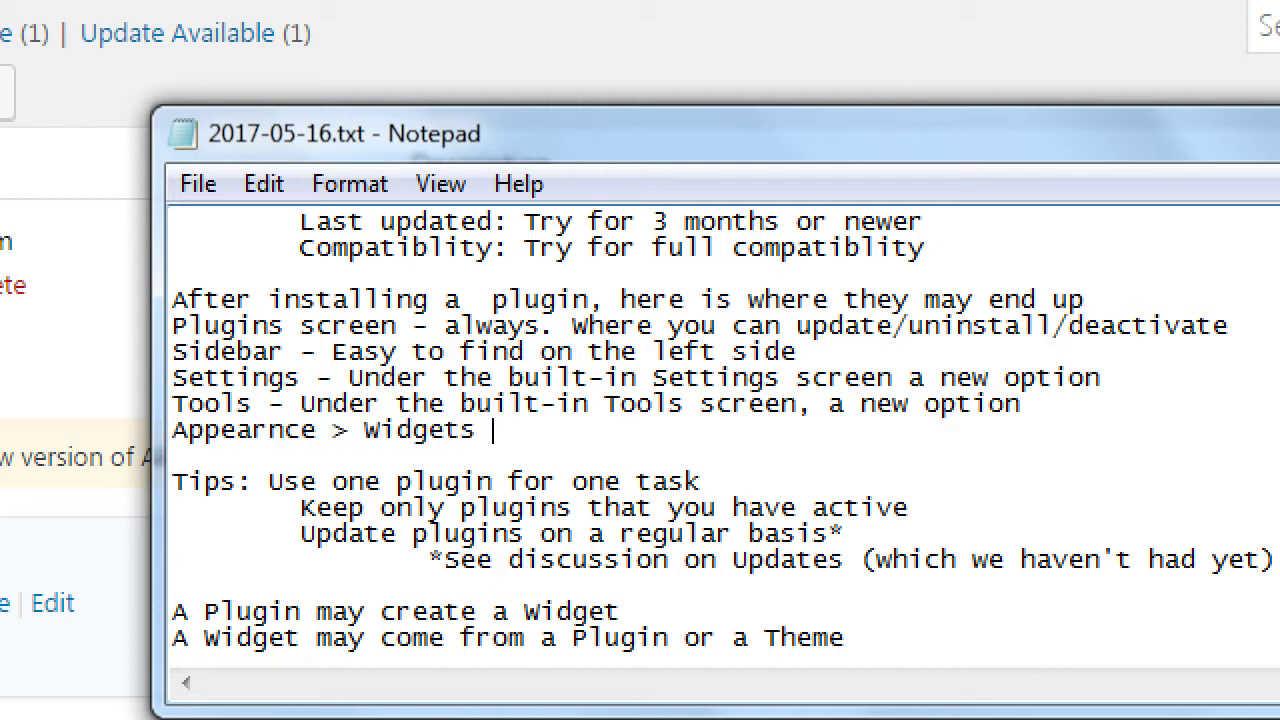
text(- You may get new i)
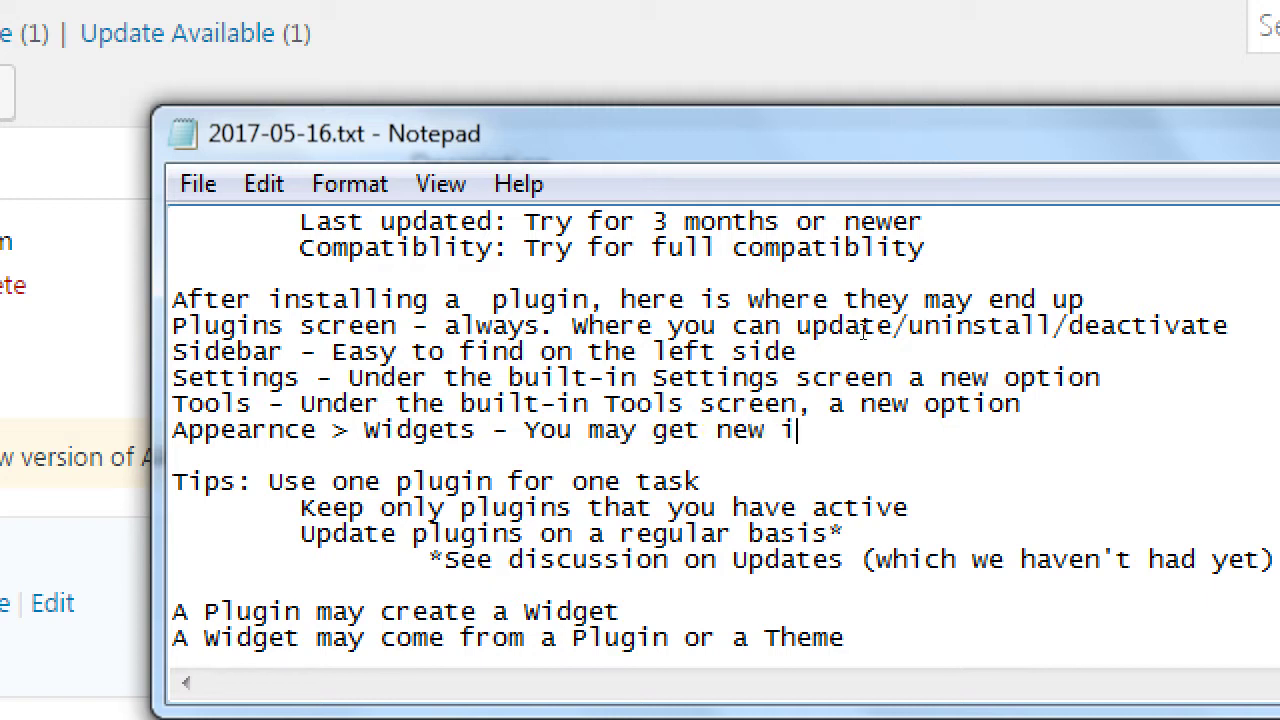
key(BackSpace)
text(Widgets)
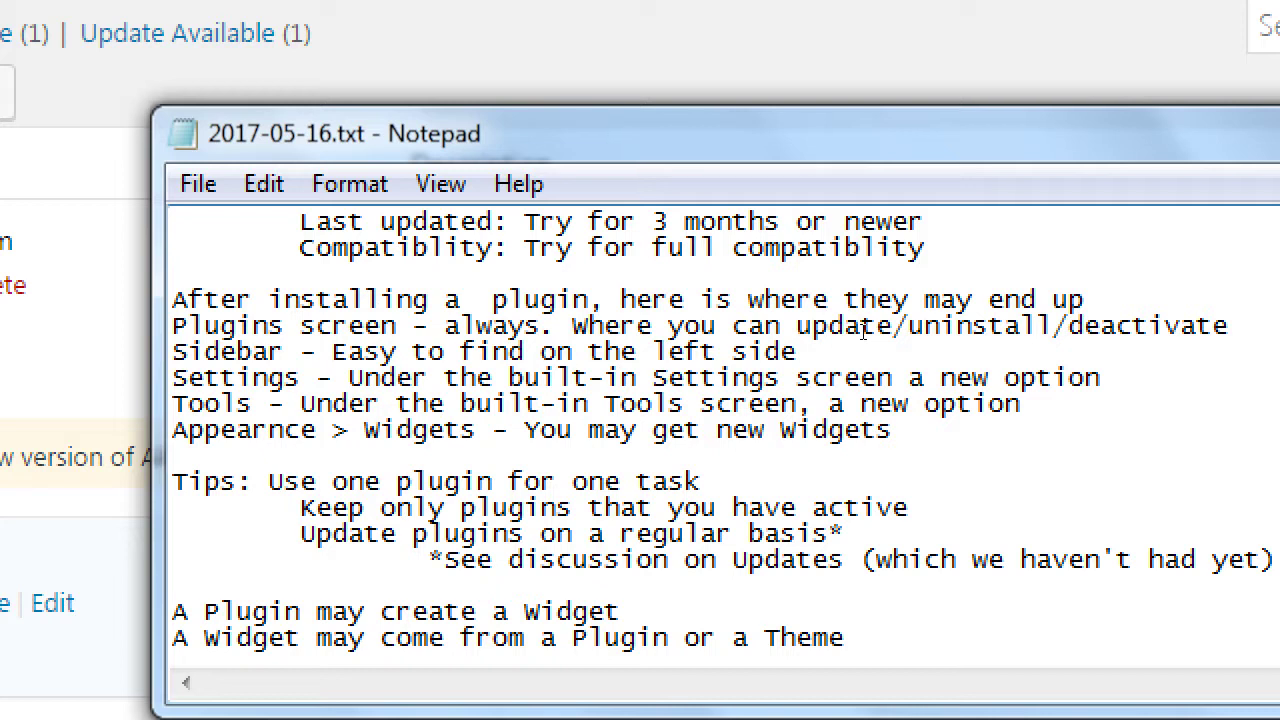
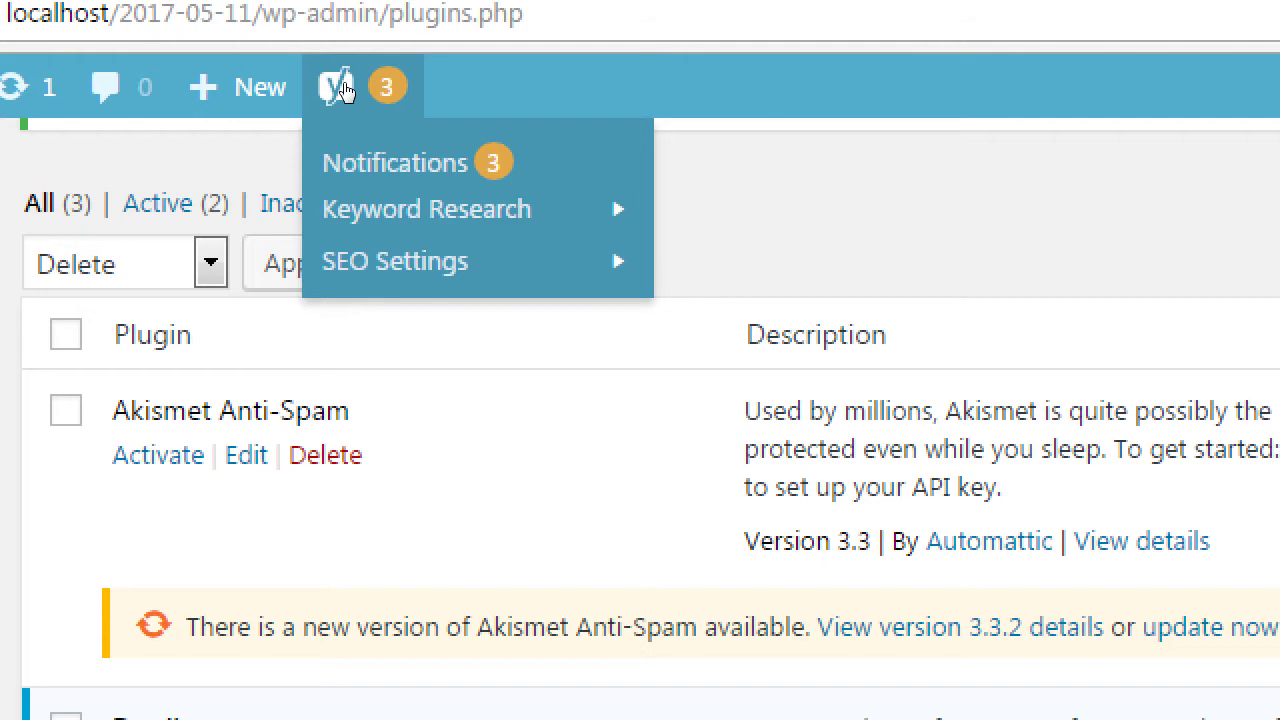
Step: Open the Yoast SEO notifications in the browser and follow the reported problem to the Search Engine Visibility option in Reading Settings
click(362, 137)
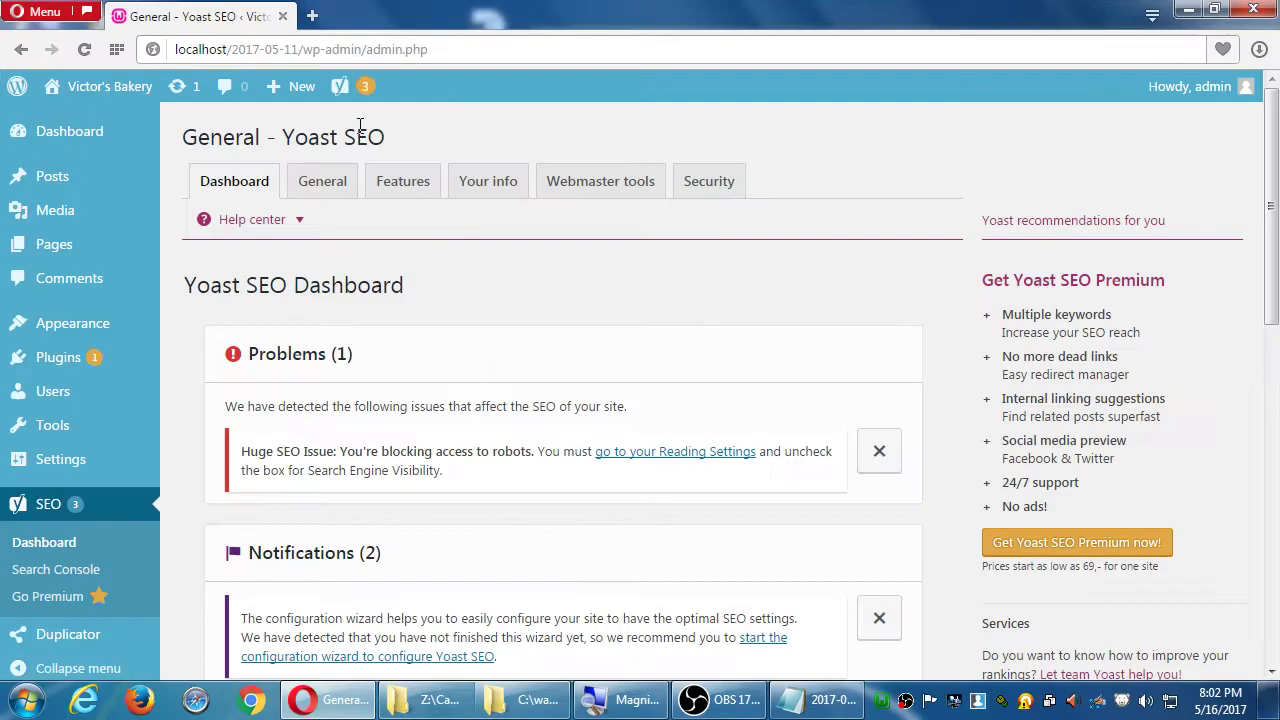
mouse_move(355, 101)
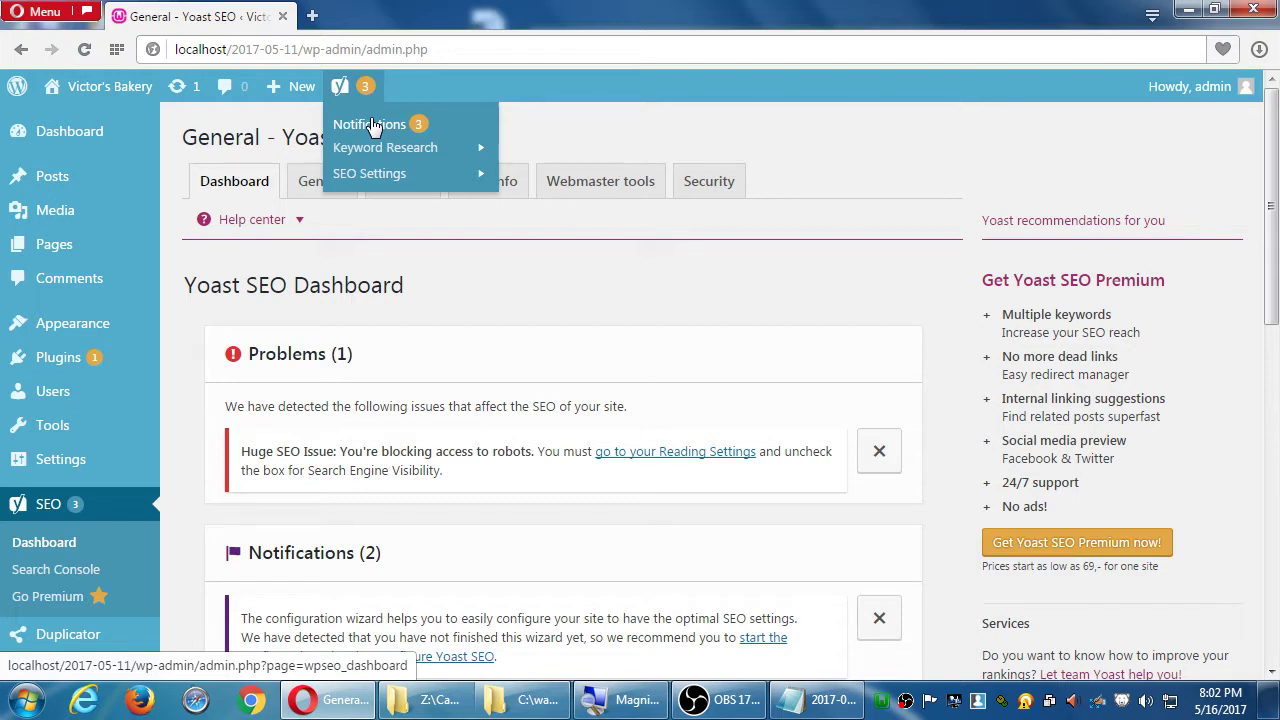
click(645, 458)
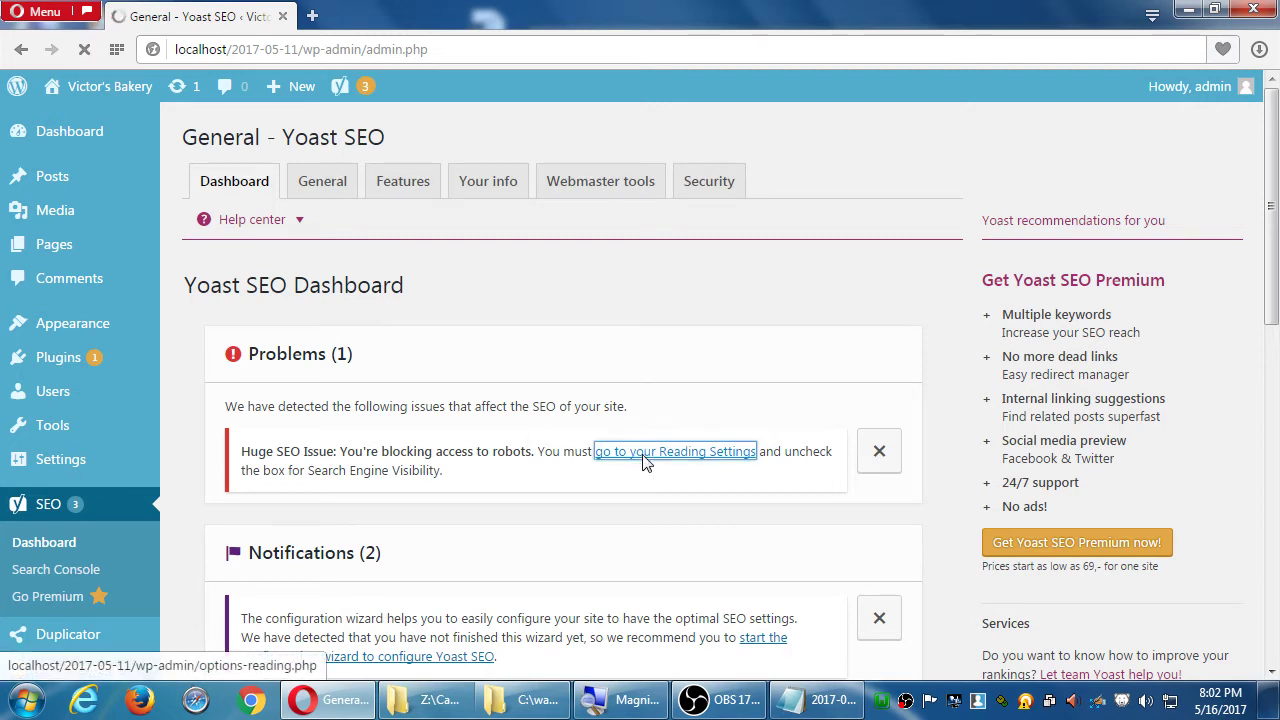
scroll(594, 489, down, 3)
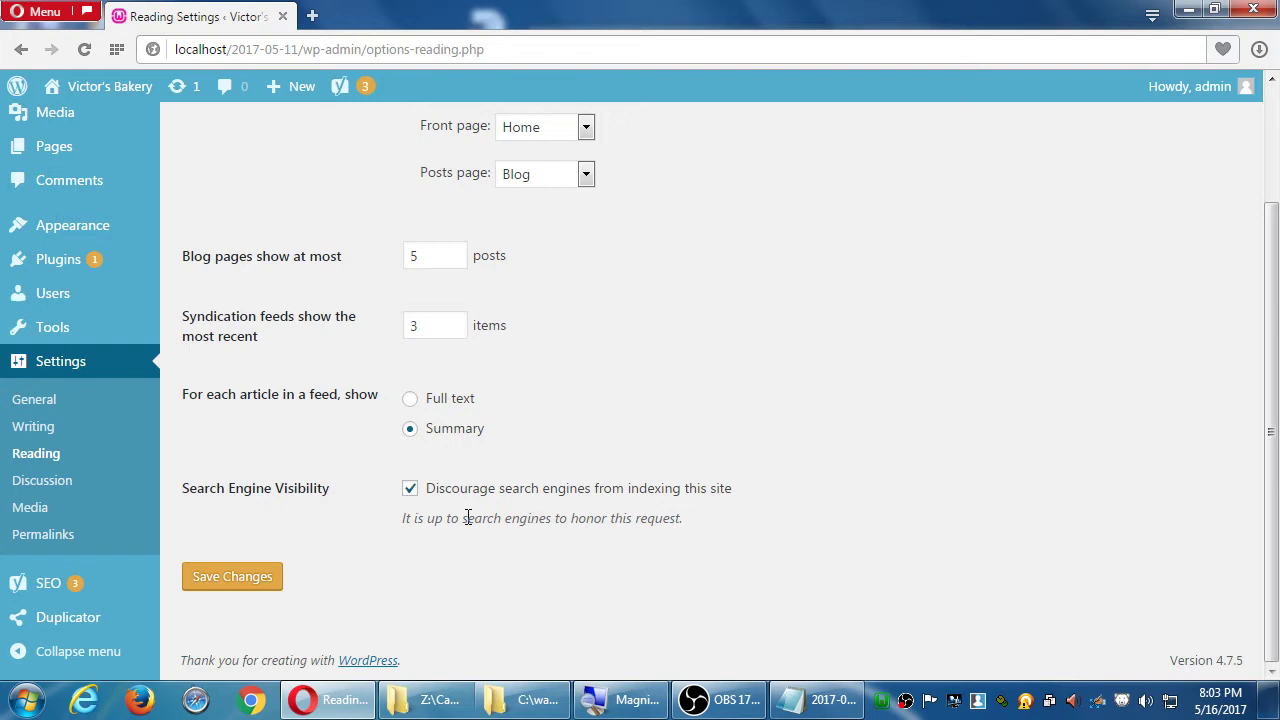
Step: Return to the Yoast SEO dashboard and review its problems and notifications
key(alt+Left)
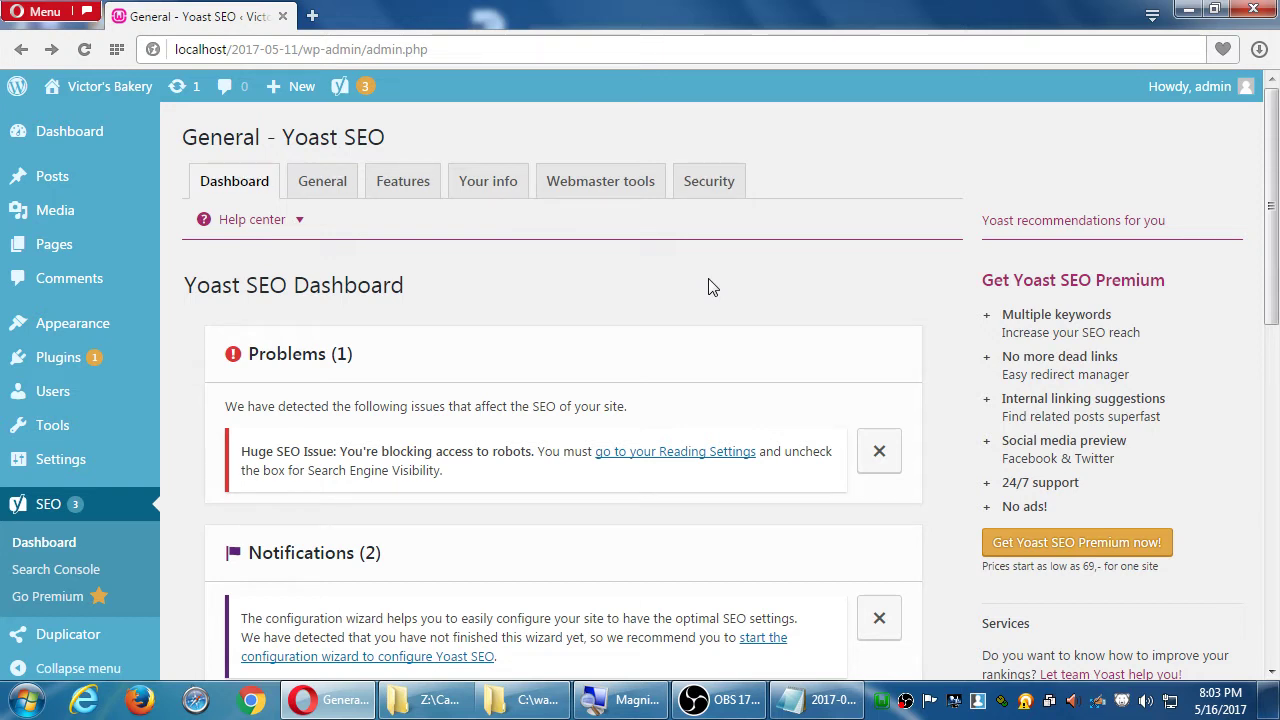
mouse_move(355, 90)
scroll(447, 432, down, 1)
scroll(447, 432, down, 3)
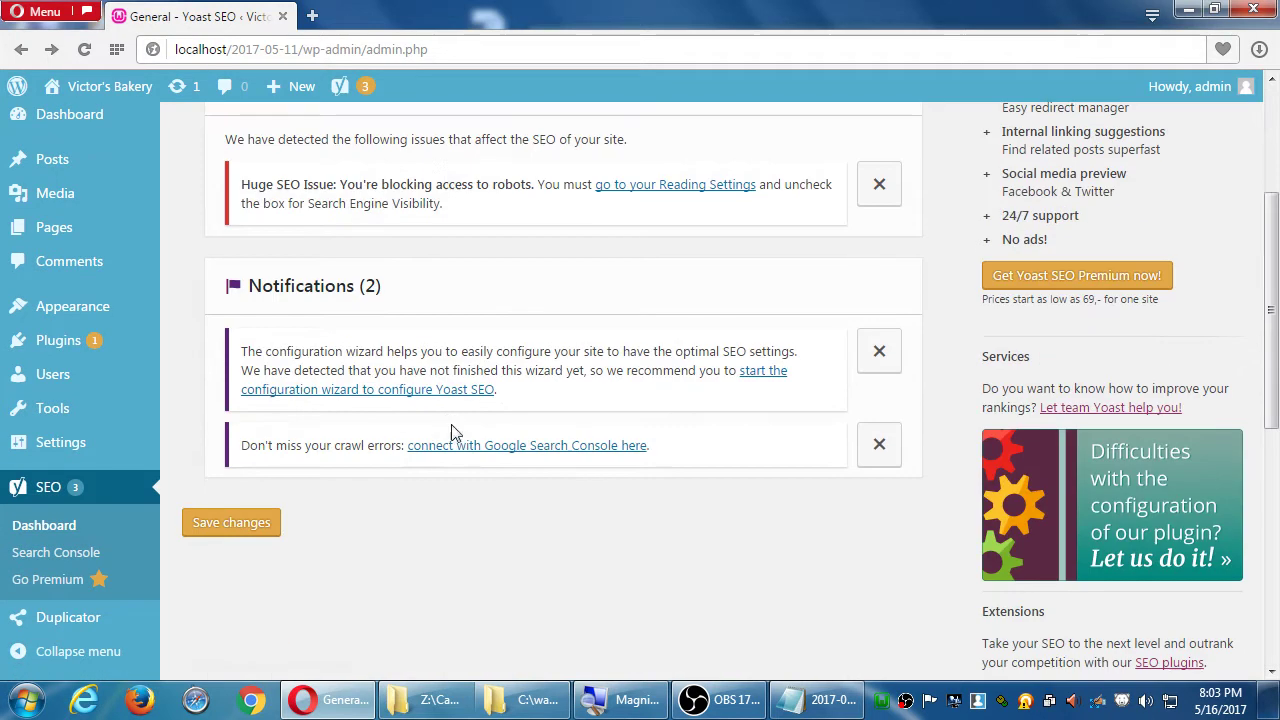
scroll(470, 517, up, 1)
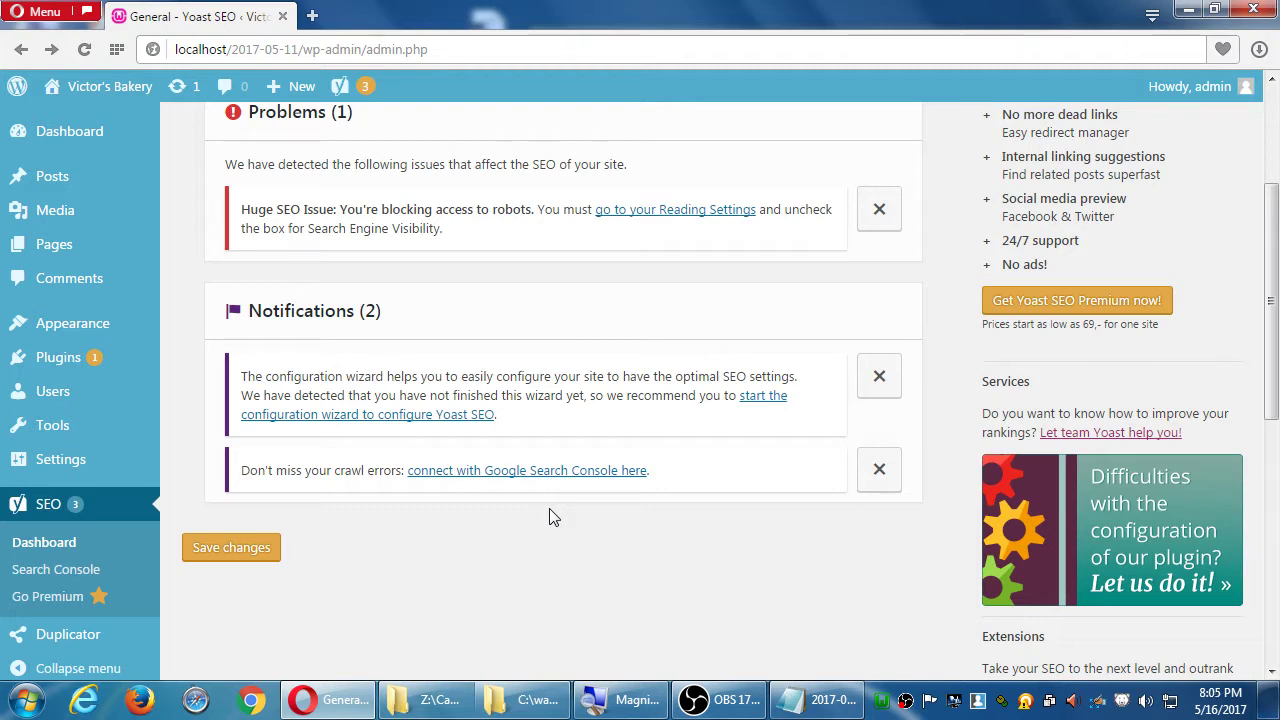
Step: Review the Yoast SEO dashboard and its Notifications, Keyword Research and SEO Settings shortcuts, reopening the dashboard through each route
scroll(541, 256, up, 1)
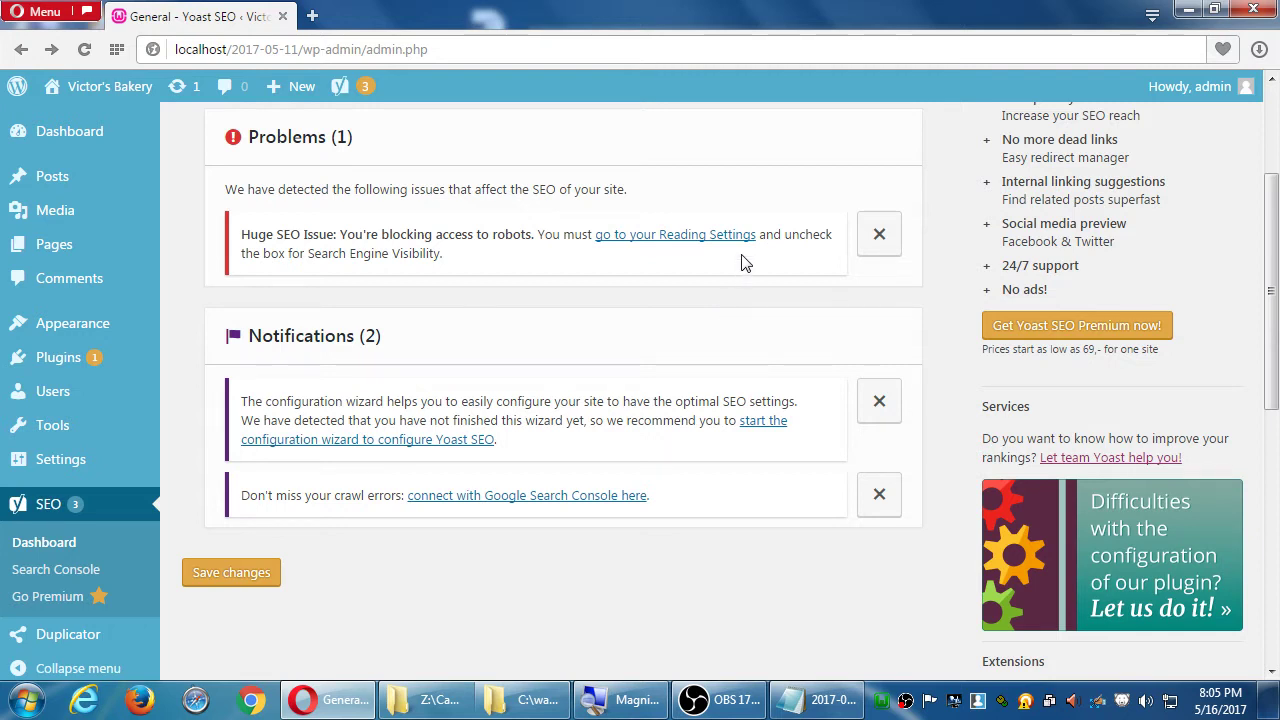
scroll(771, 337, up, 1)
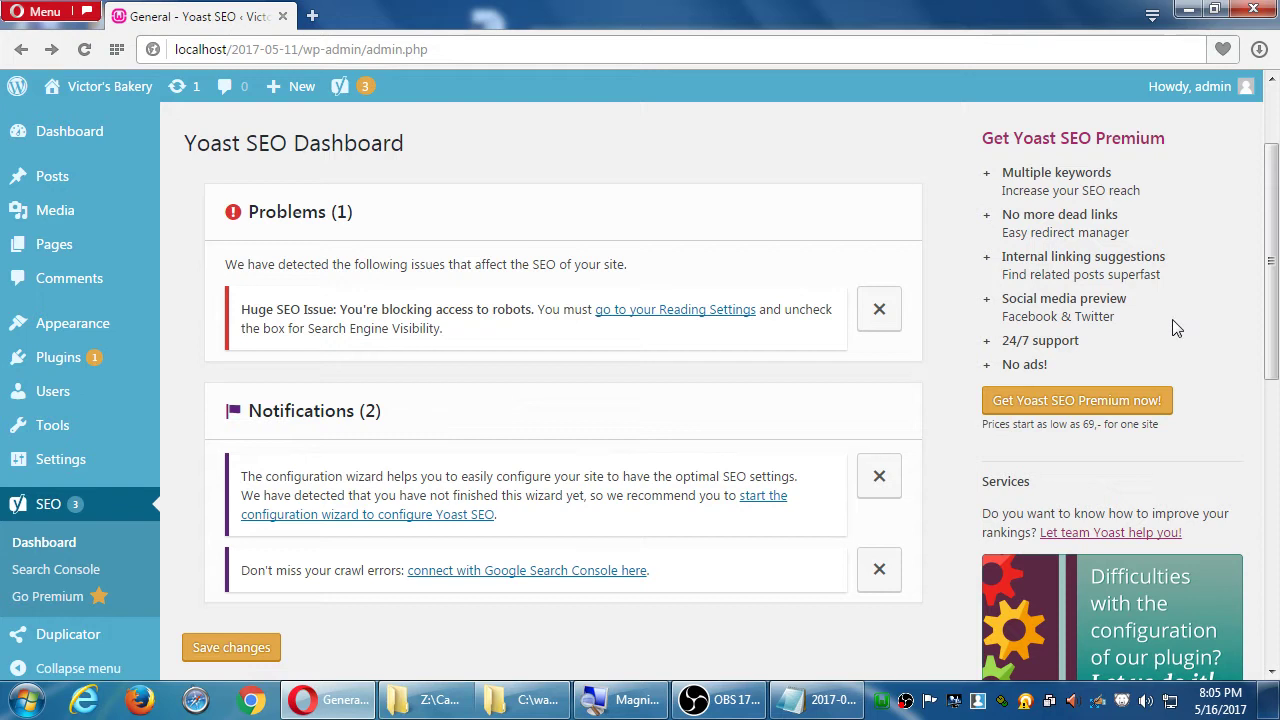
scroll(1009, 334, up, 3)
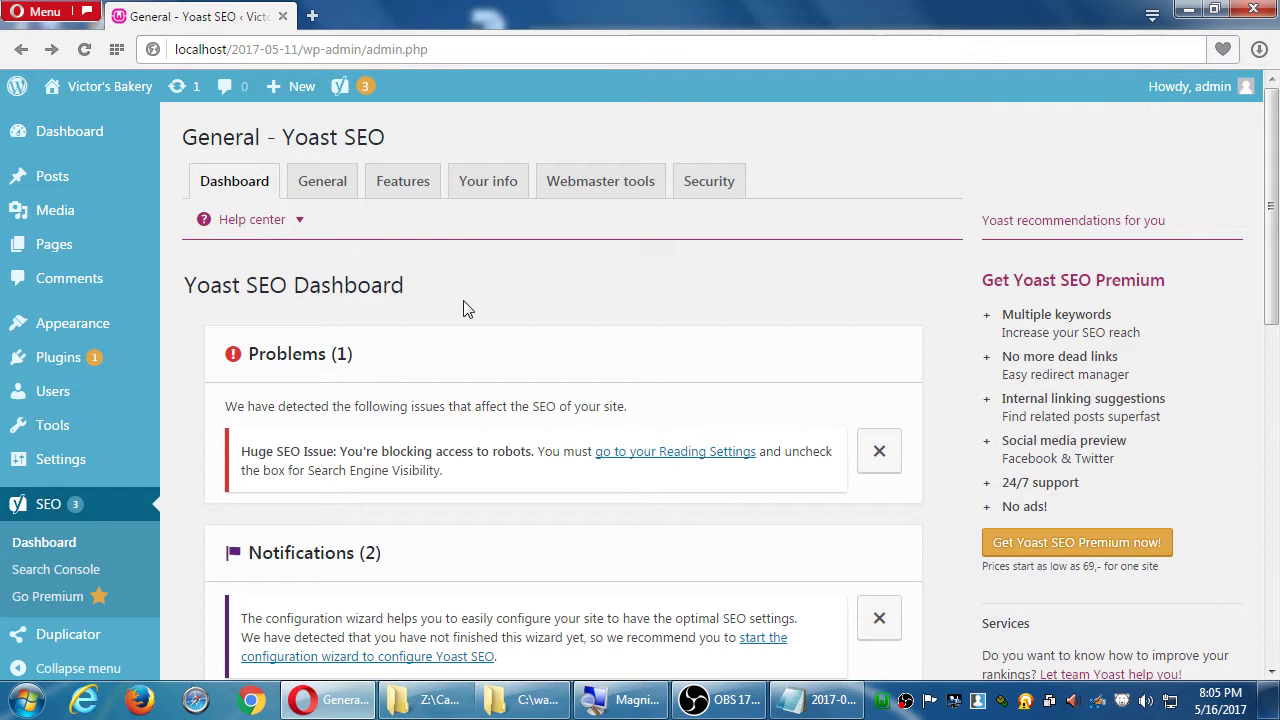
mouse_move(366, 90)
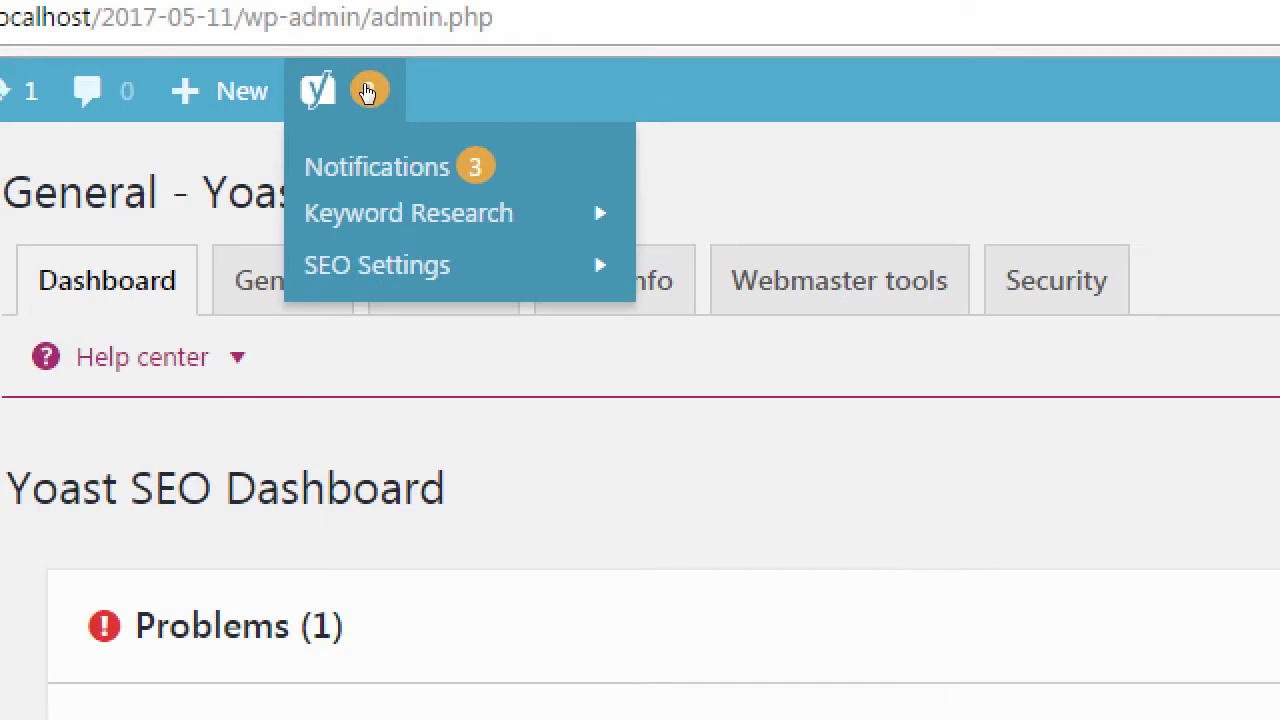
mouse_move(385, 143)
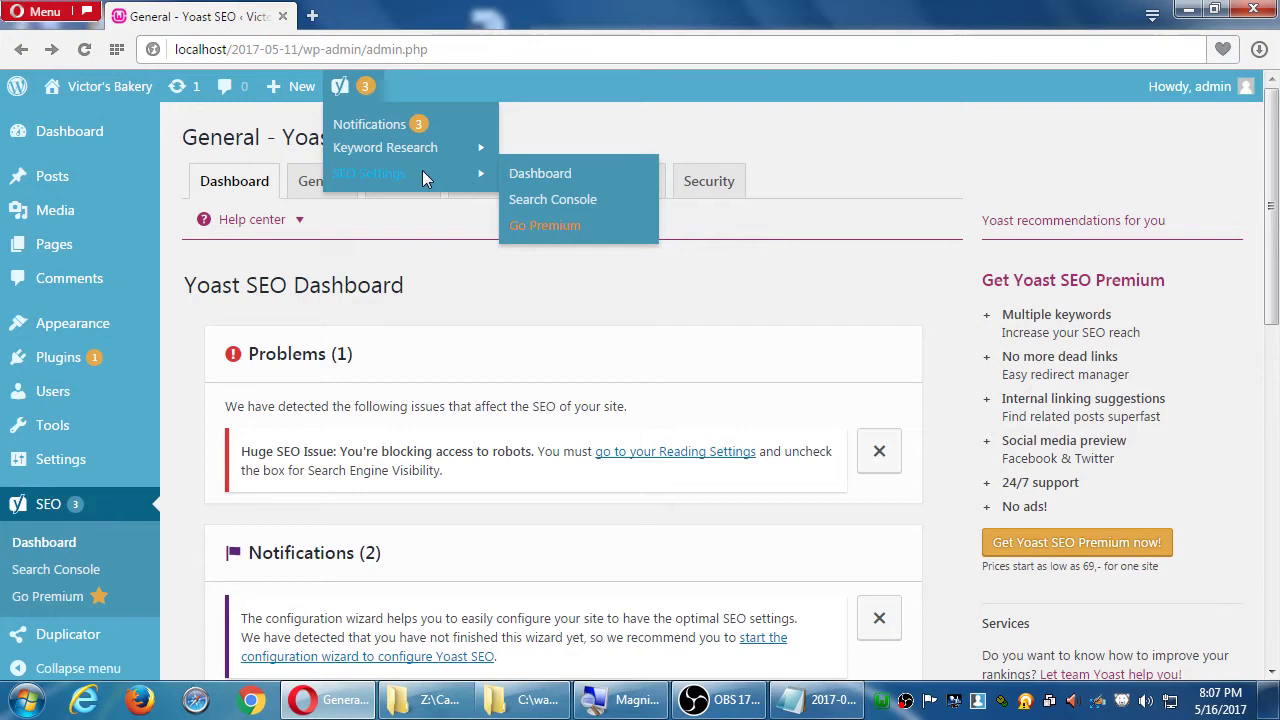
click(25, 545)
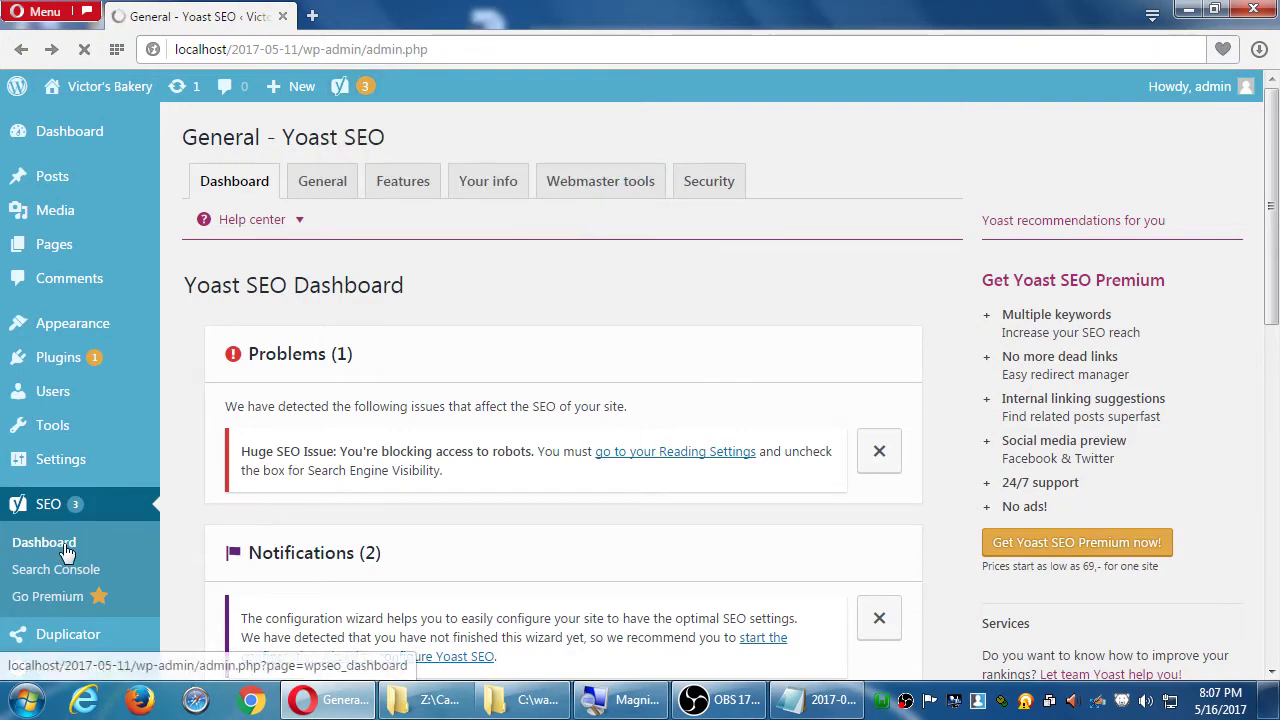
mouse_move(373, 97)
mouse_move(400, 173)
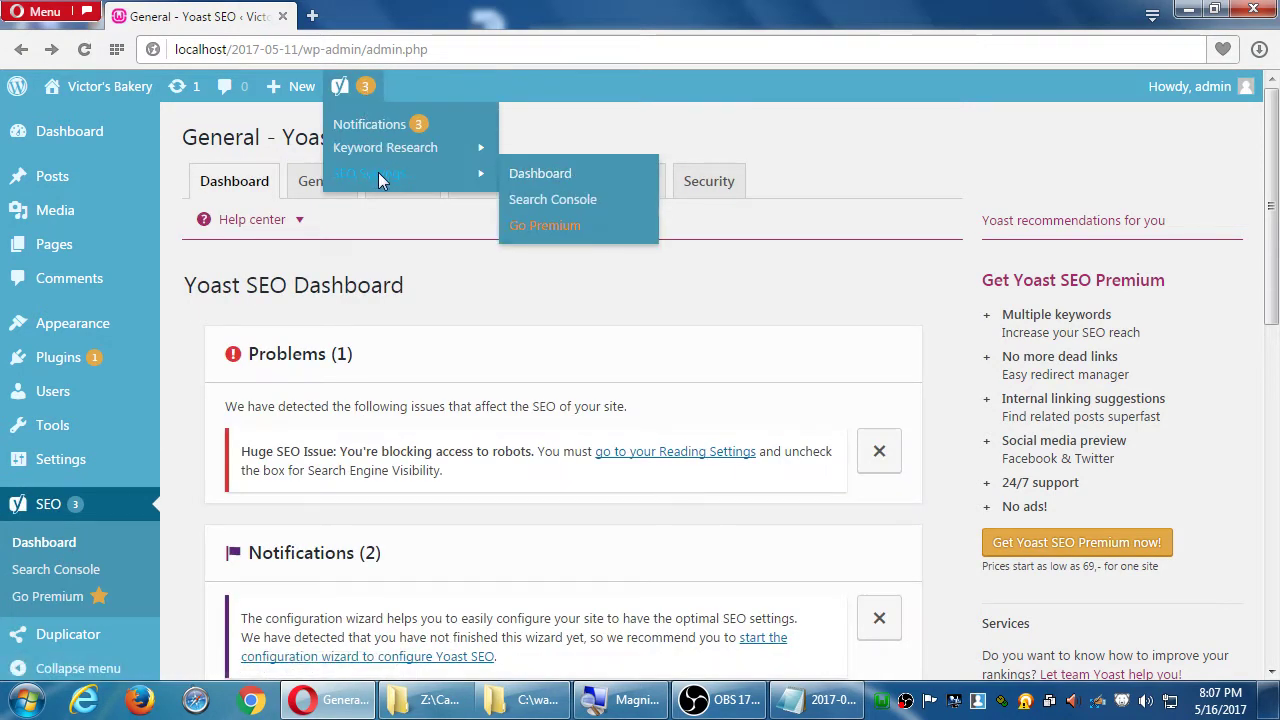
click(540, 174)
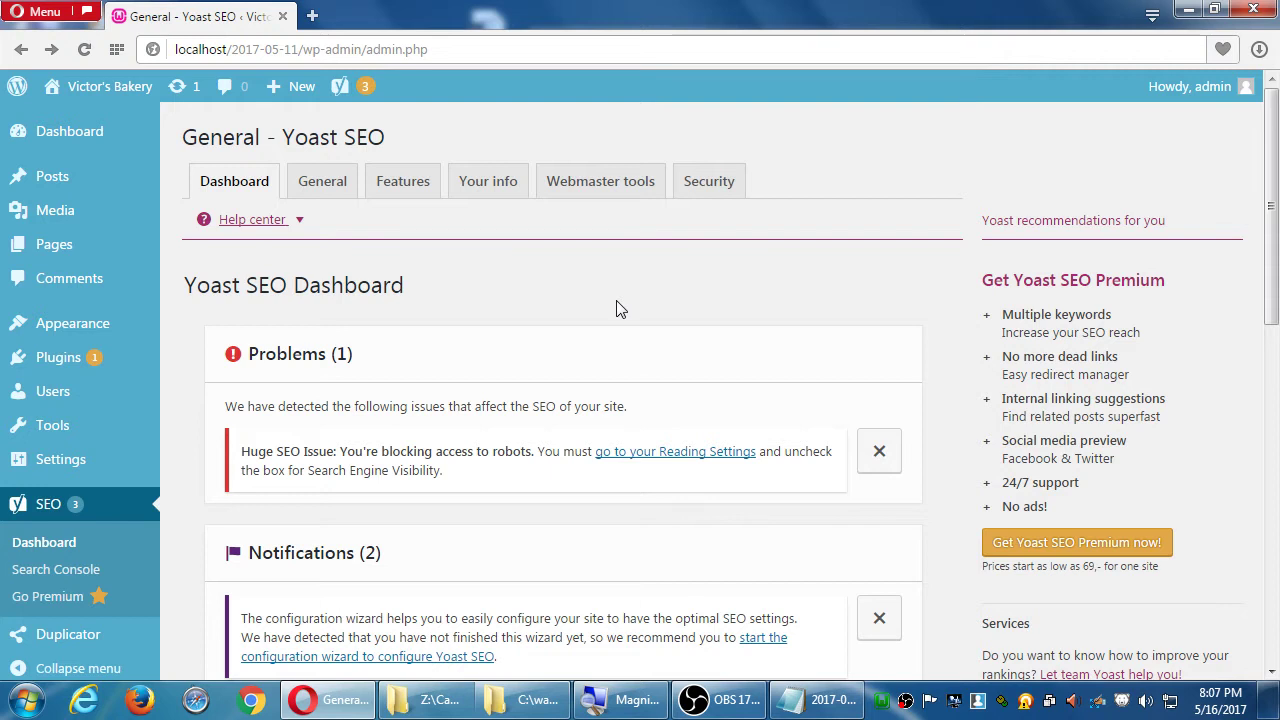
Step: Switch to the Notepad notes and add the line "Yoast plugin - Use it to optimize your site for traffic" after the widget notes
click(805, 697)
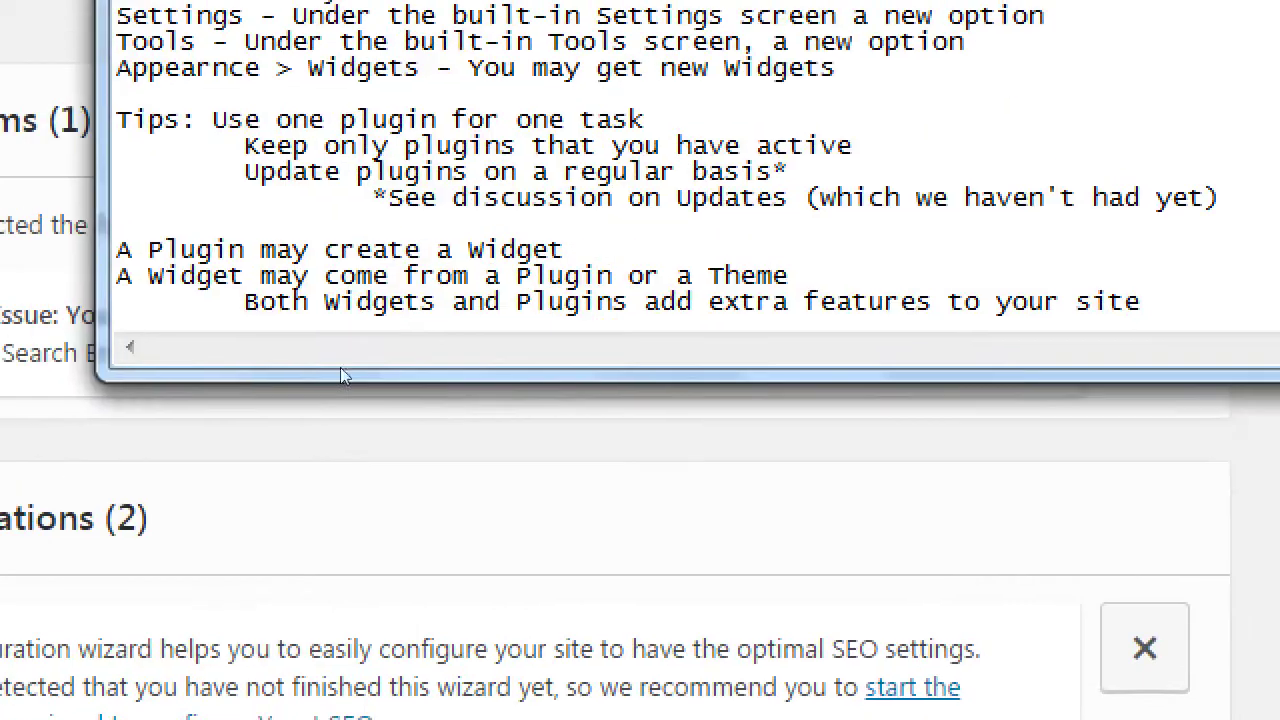
key(Return)
key(Return)
key(Return)
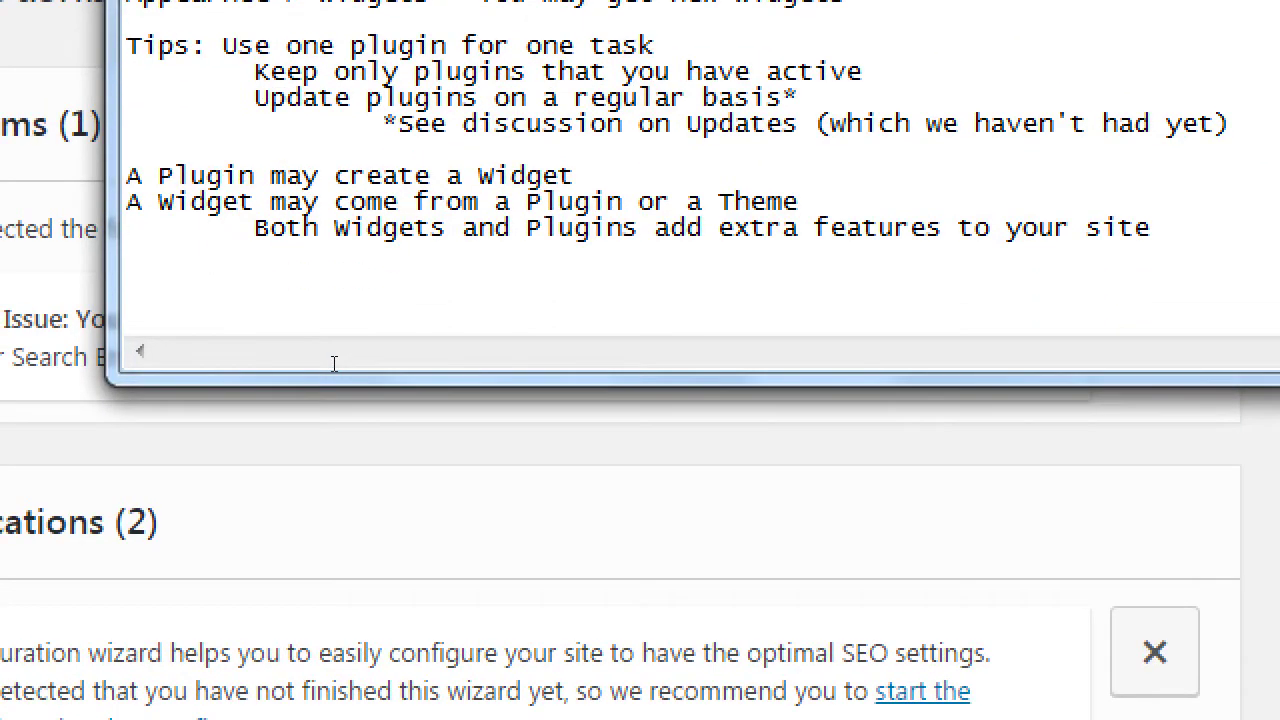
text(Yoast plugin)
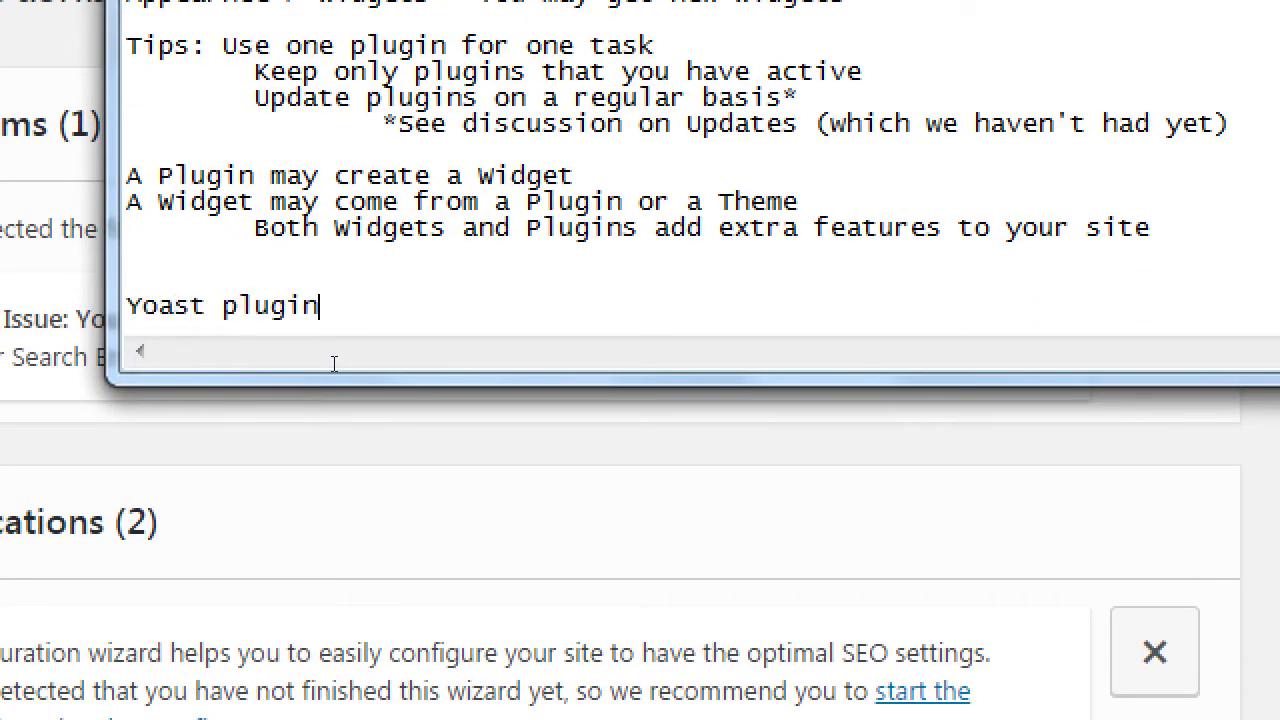
text( - Use it to)
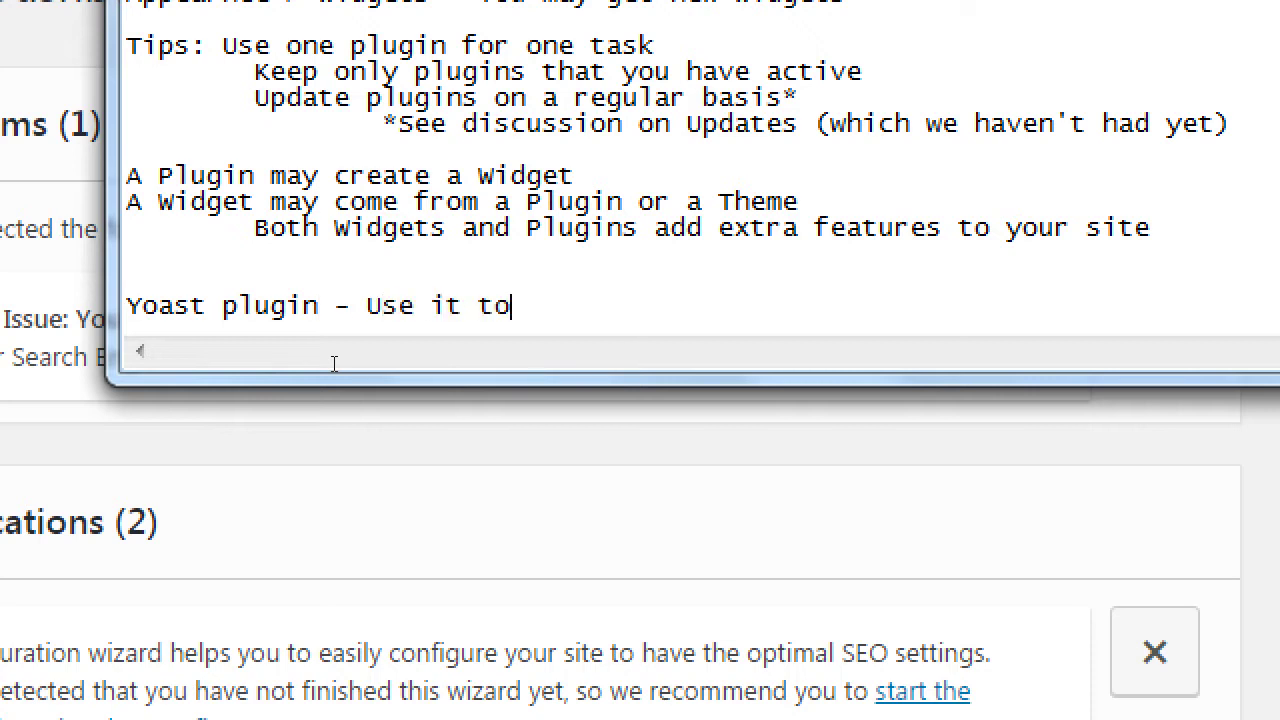
text( optimize you)
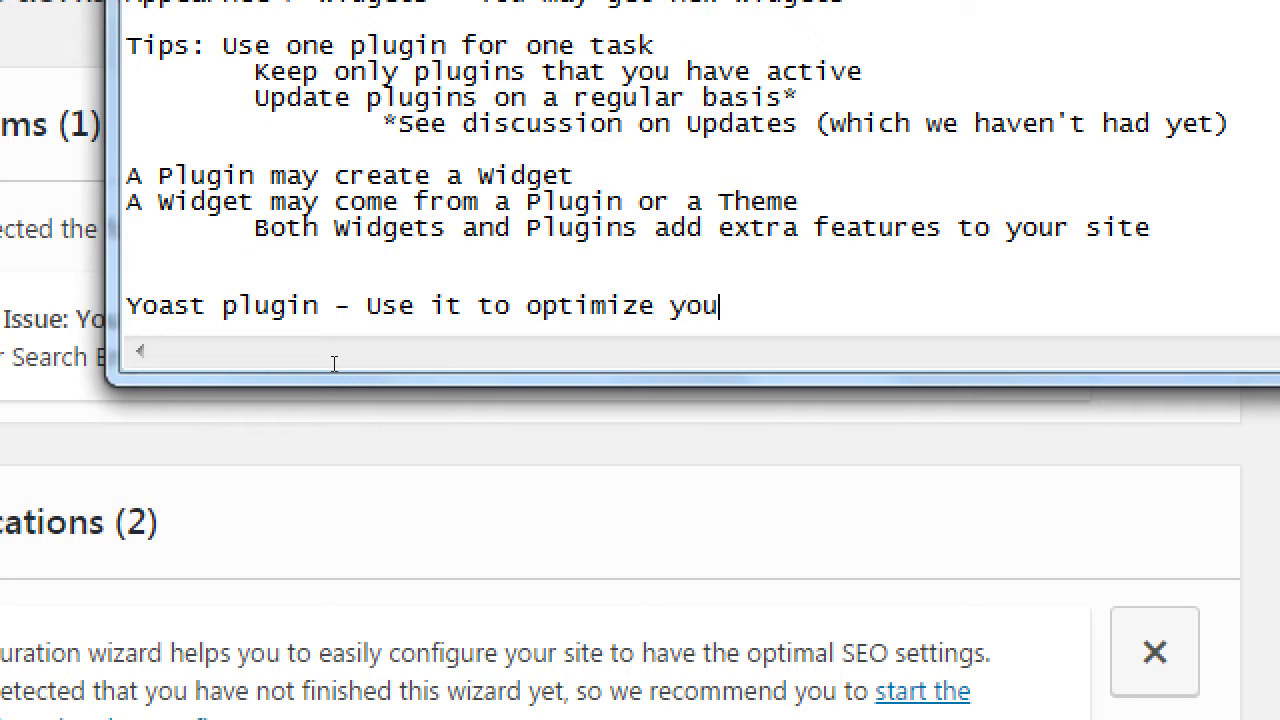
text(r site for)
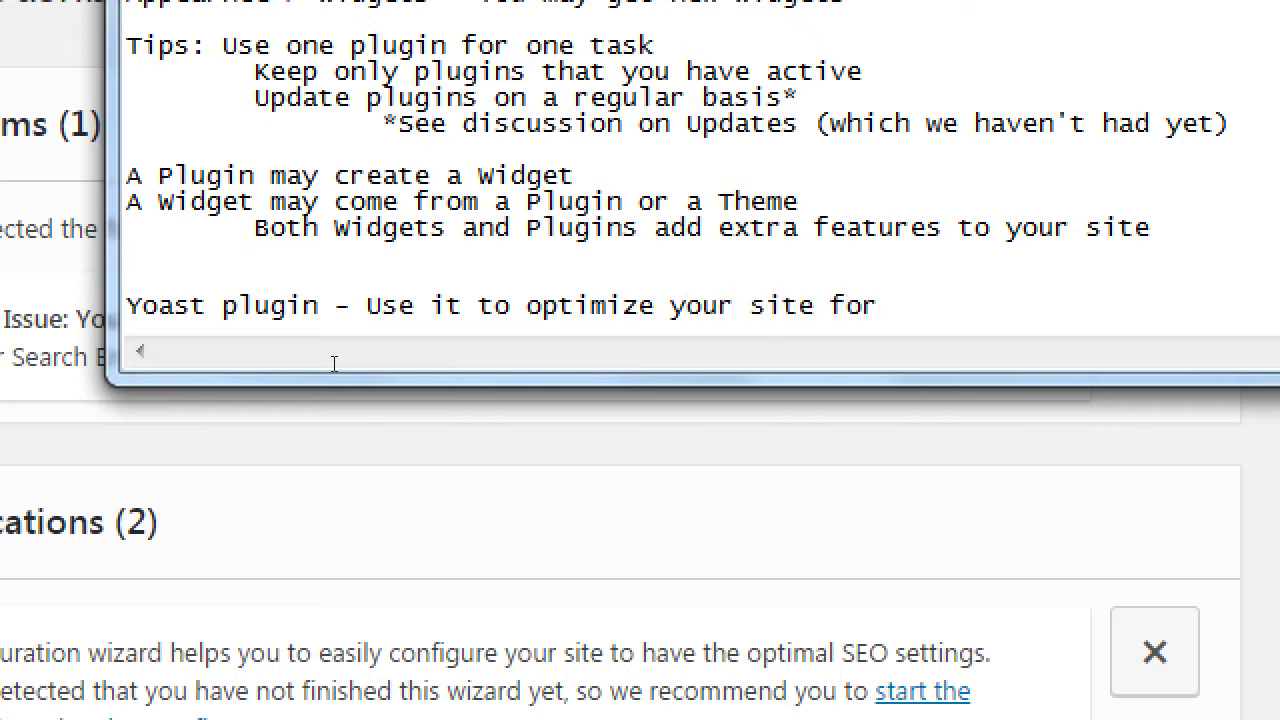
text( traffice)
key(BackSpace)
Step: Add the indented line "Follow the Wizard to set up the basics" under the Yoast plugin entry
key(Return)
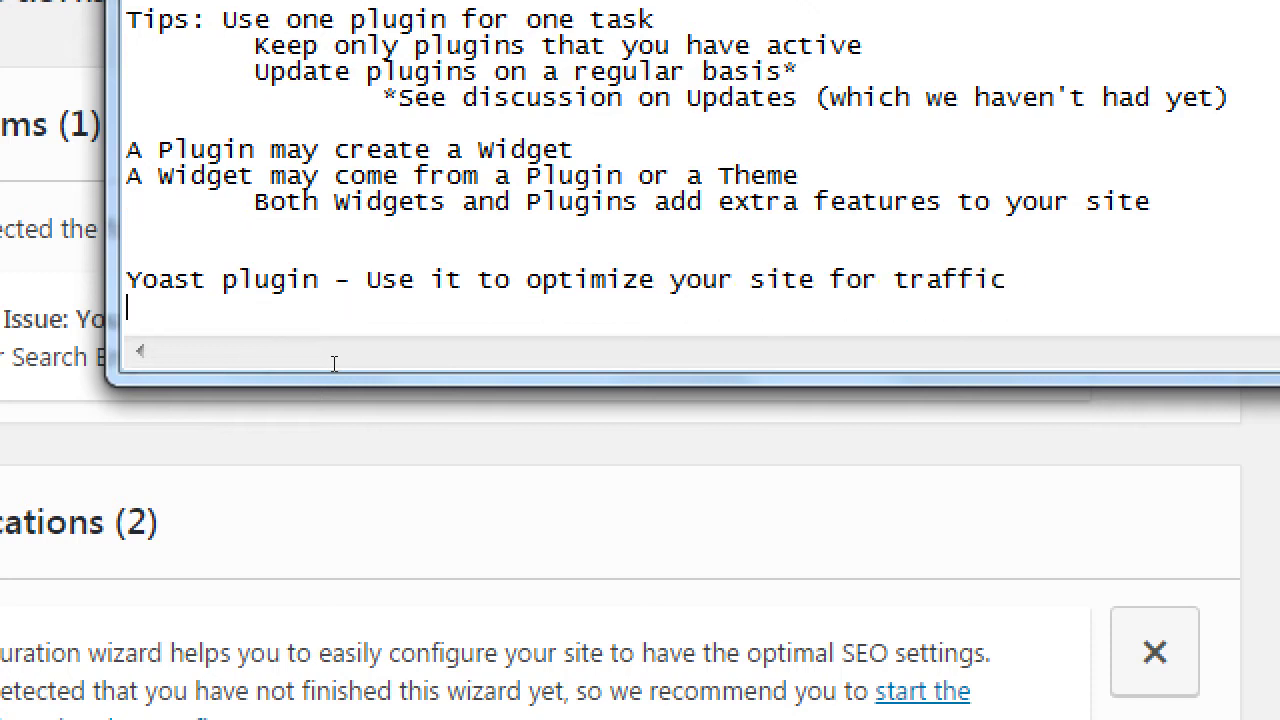
key(Tab)
text(Follow the )
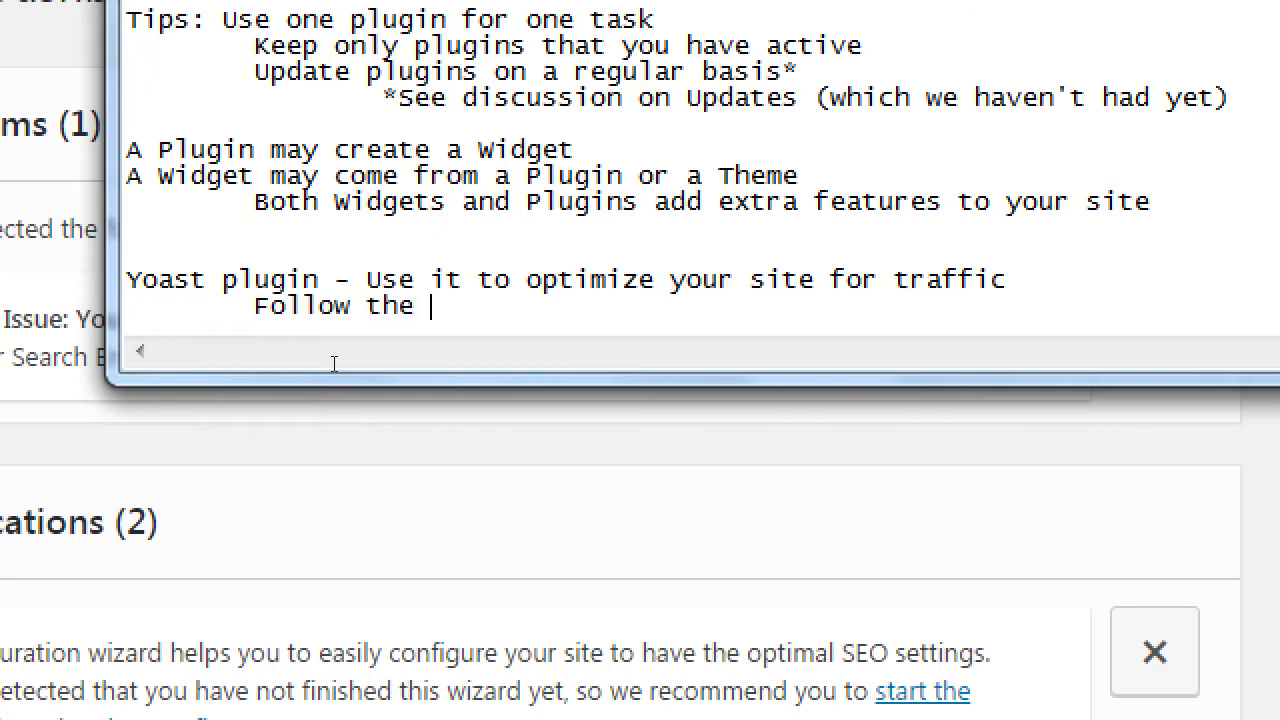
text(Wizard)
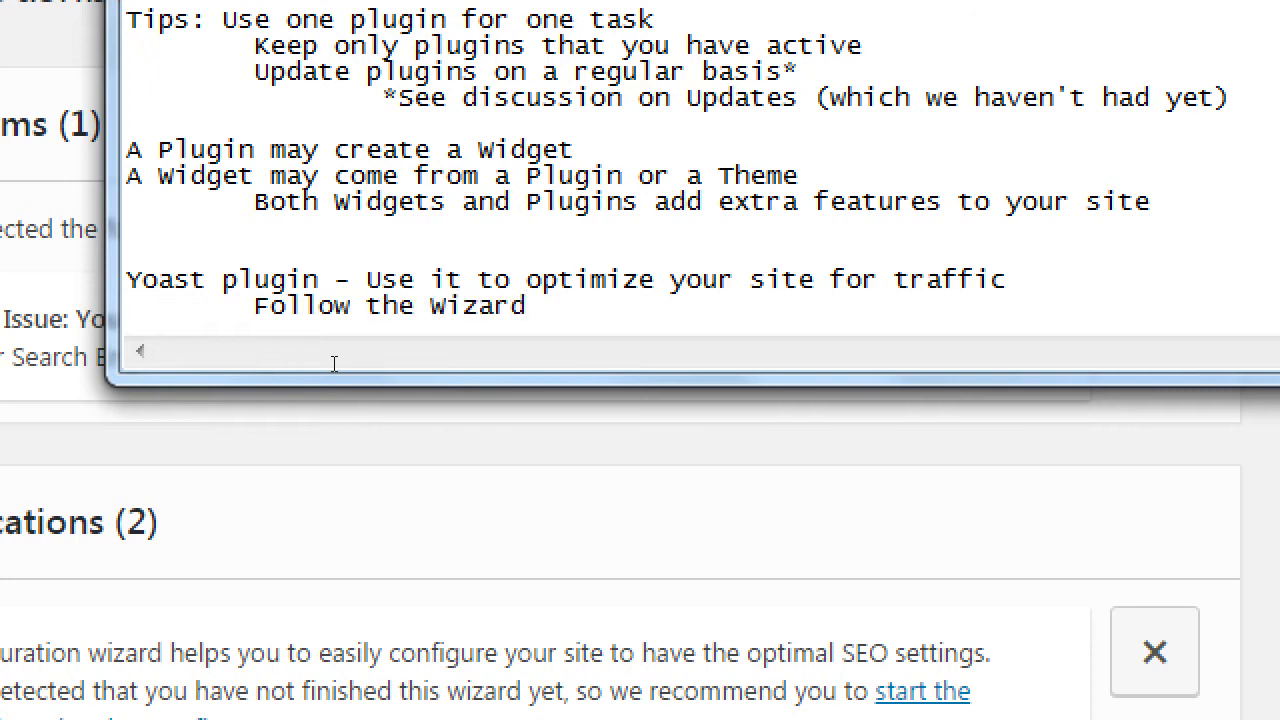
text( to set up the basics)
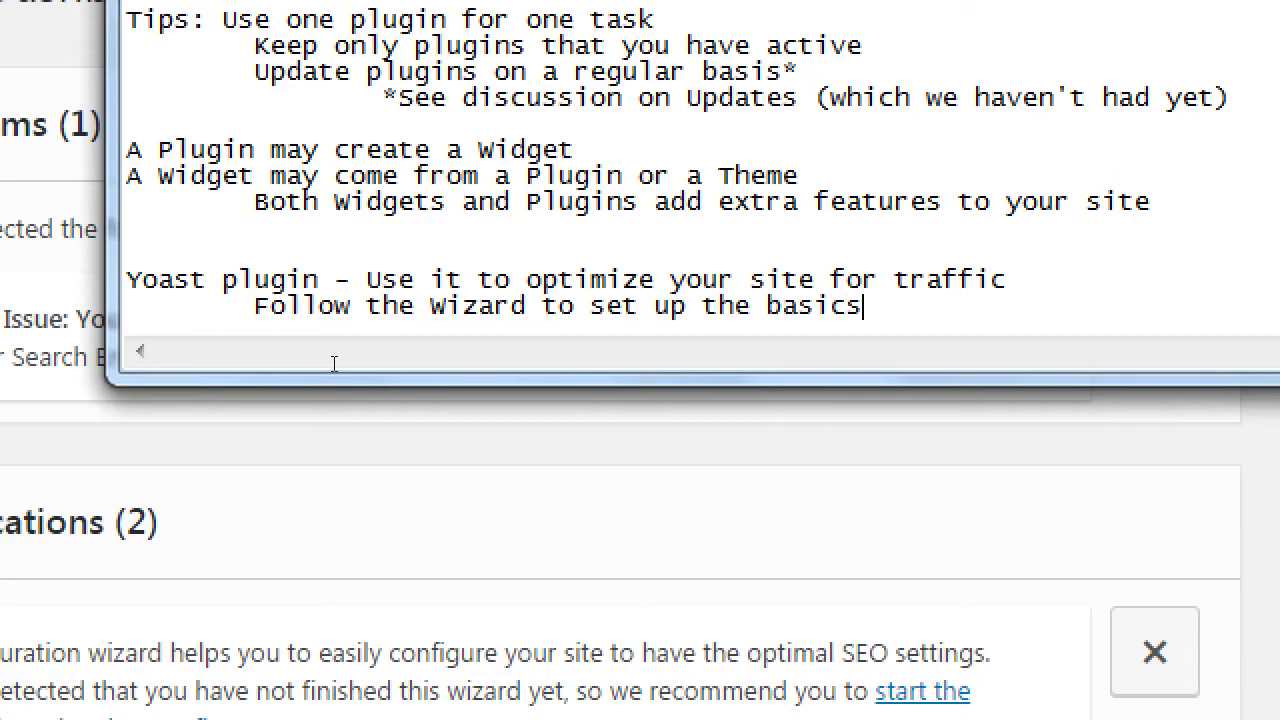
Step: Add the indented line "Use the Keyword Research tools to optimize specifically" below the Wizard line and start another indented line
key(Return)
key(Tab)
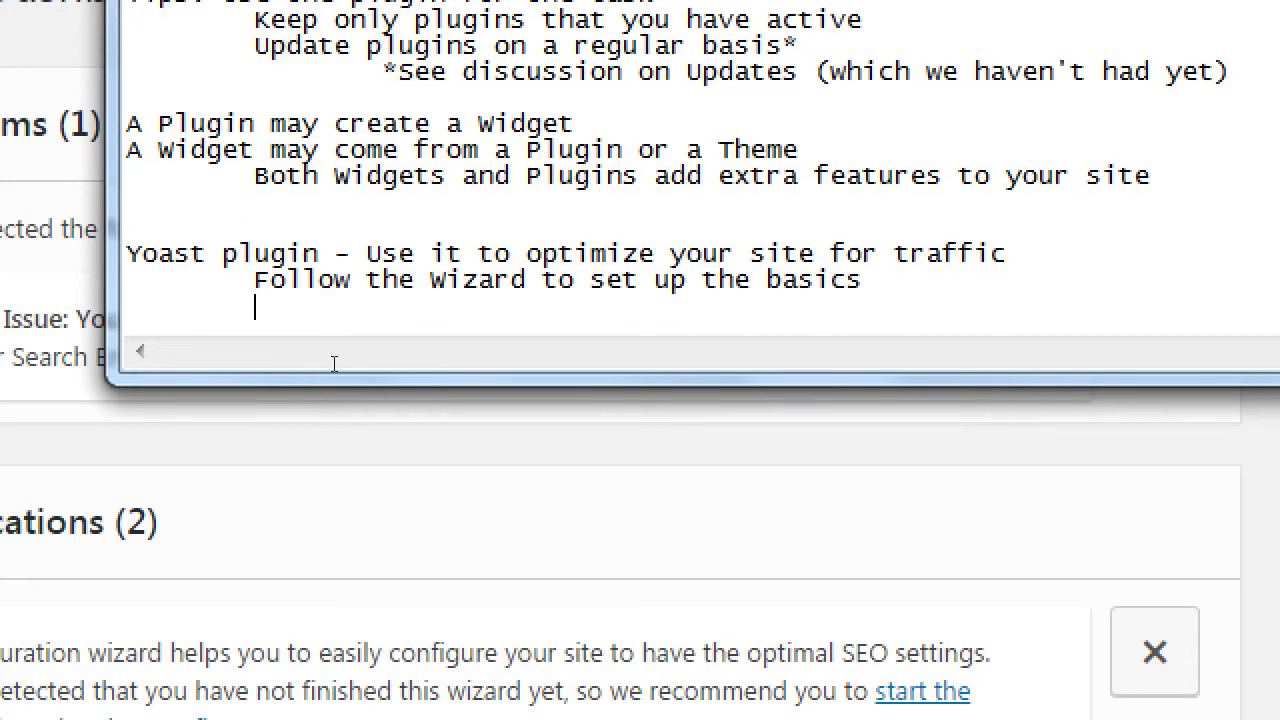
text(Use the Keywor)
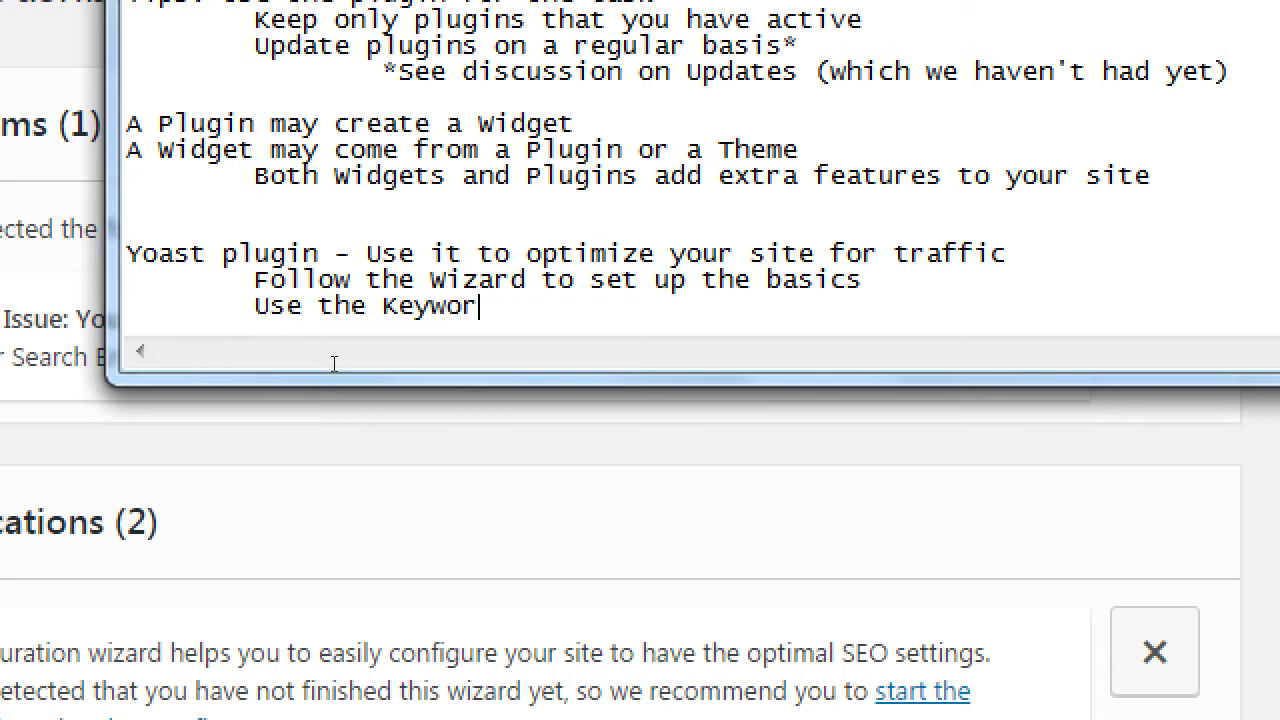
text(d r)
key(BackSpace)
text(Research tools to )
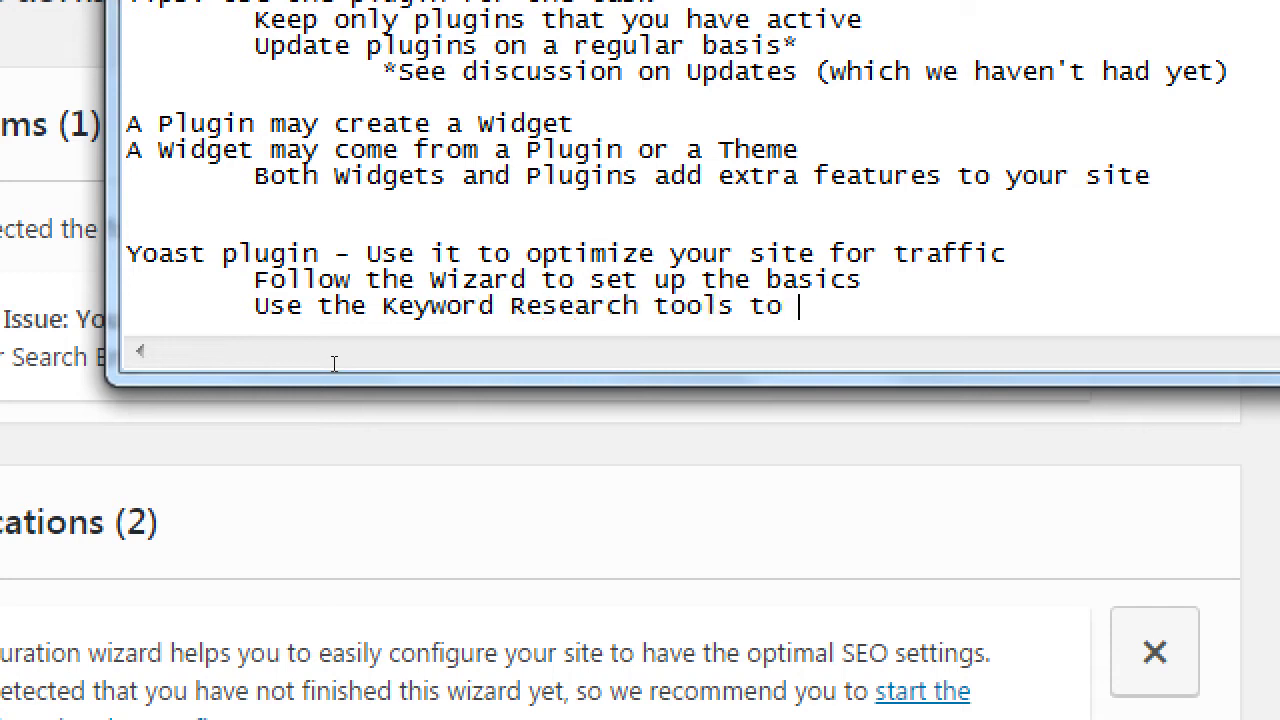
text(optimize)
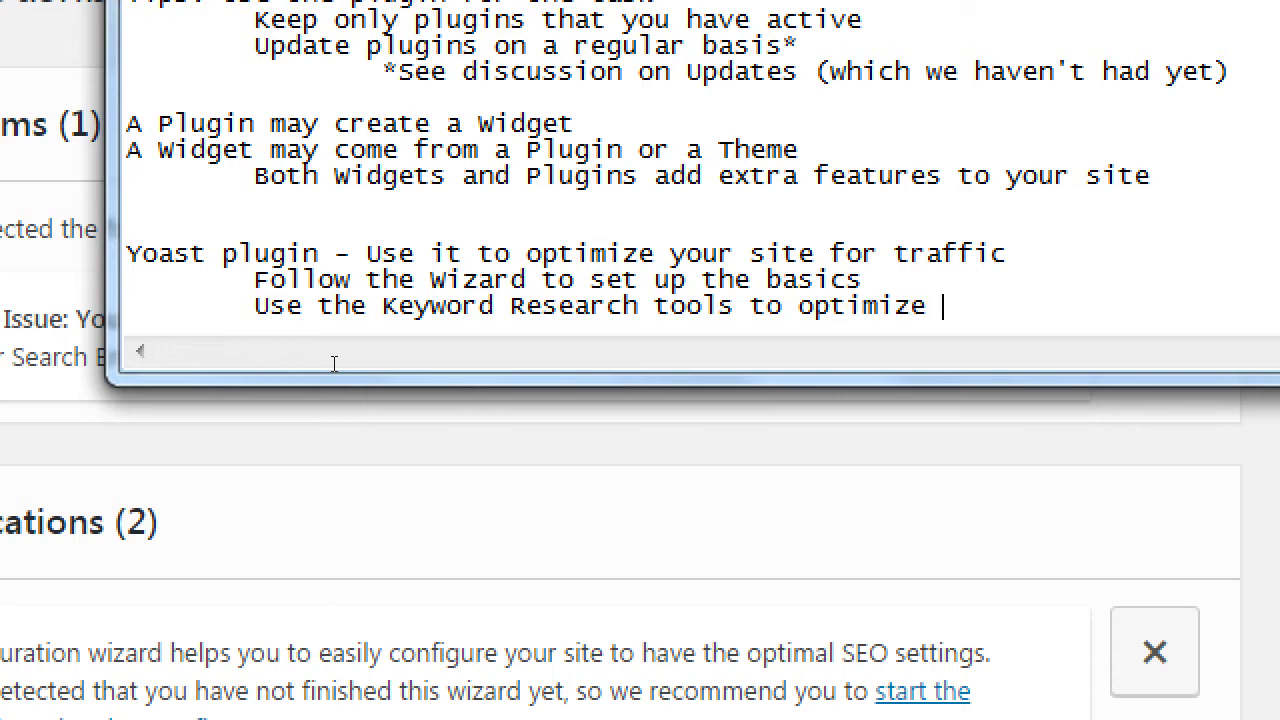
text( specifically)
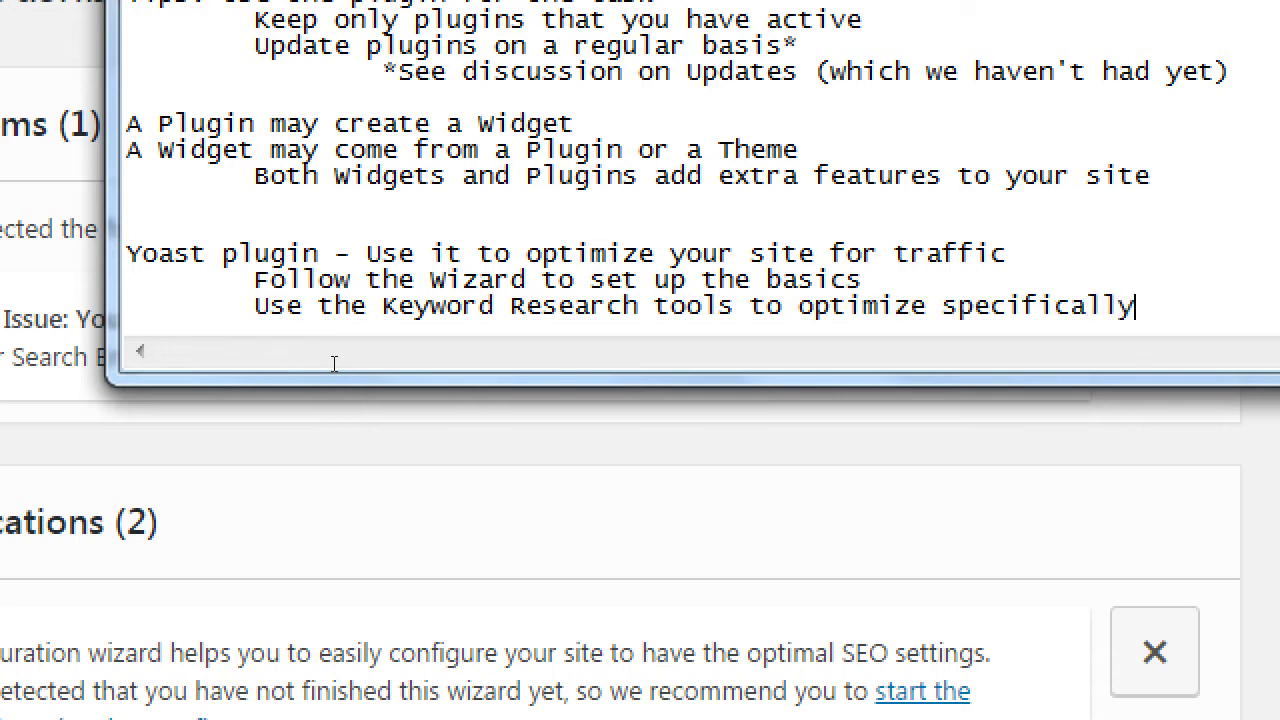
key(Return)
key(Tab)
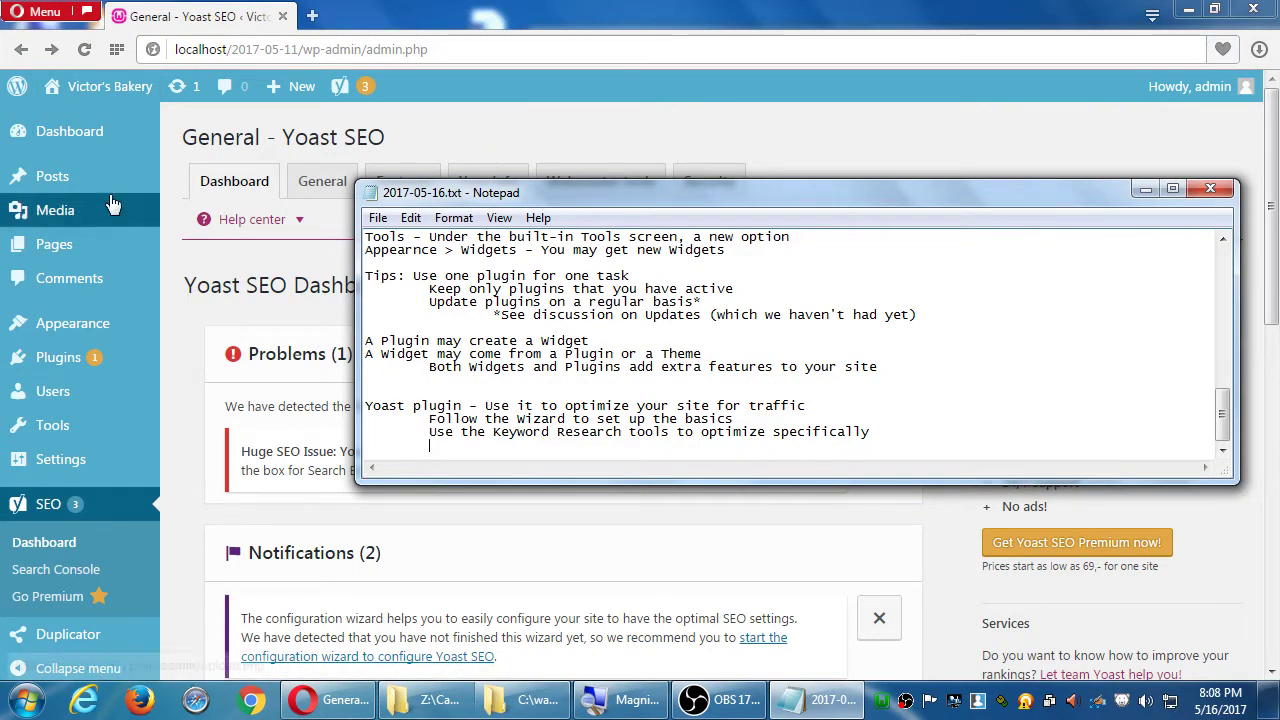
Step: Open the list of all posts in the browser and look over the Yoast SEO options and the posts' SEO and Readability columns
mouse_move(86, 180)
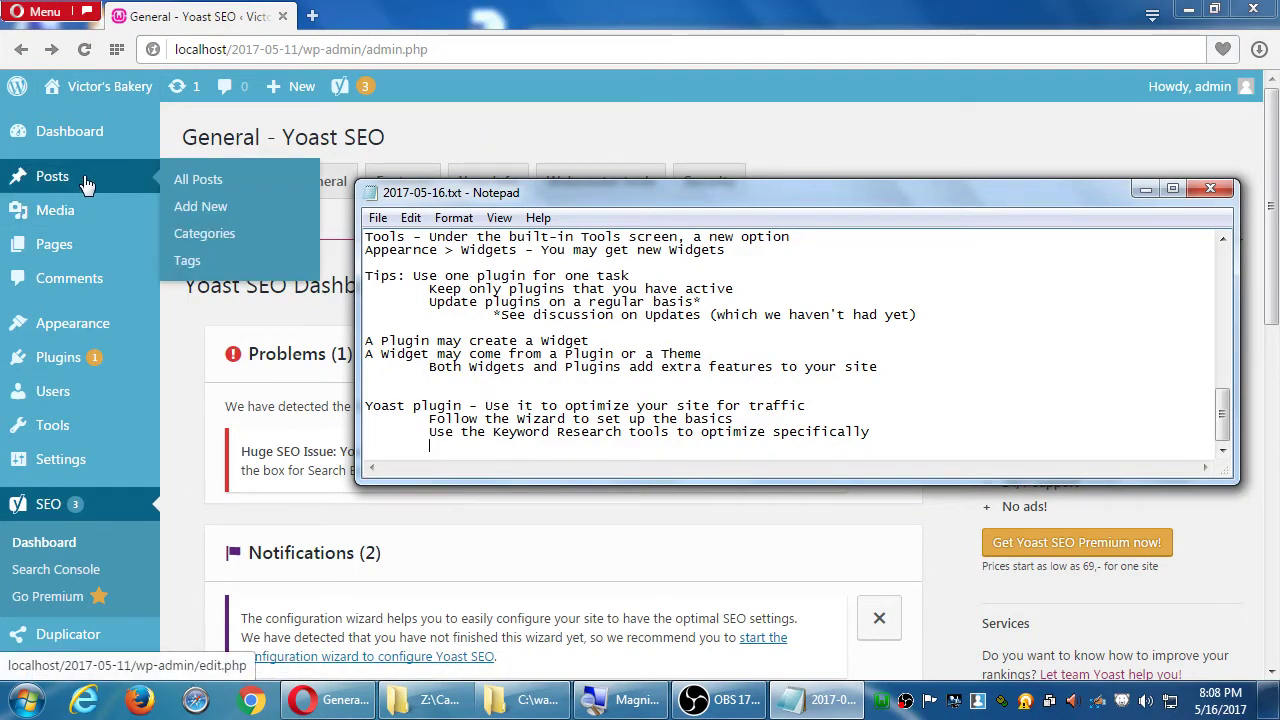
click(85, 180)
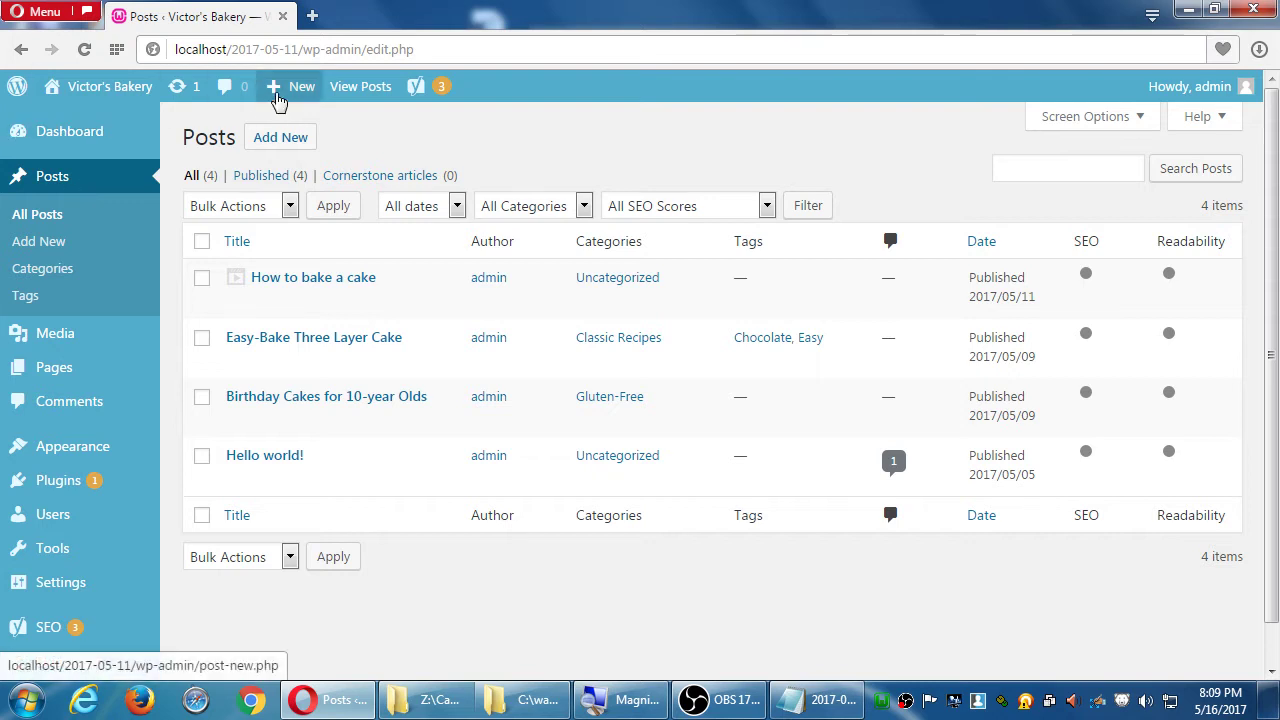
mouse_move(416, 86)
mouse_move(450, 148)
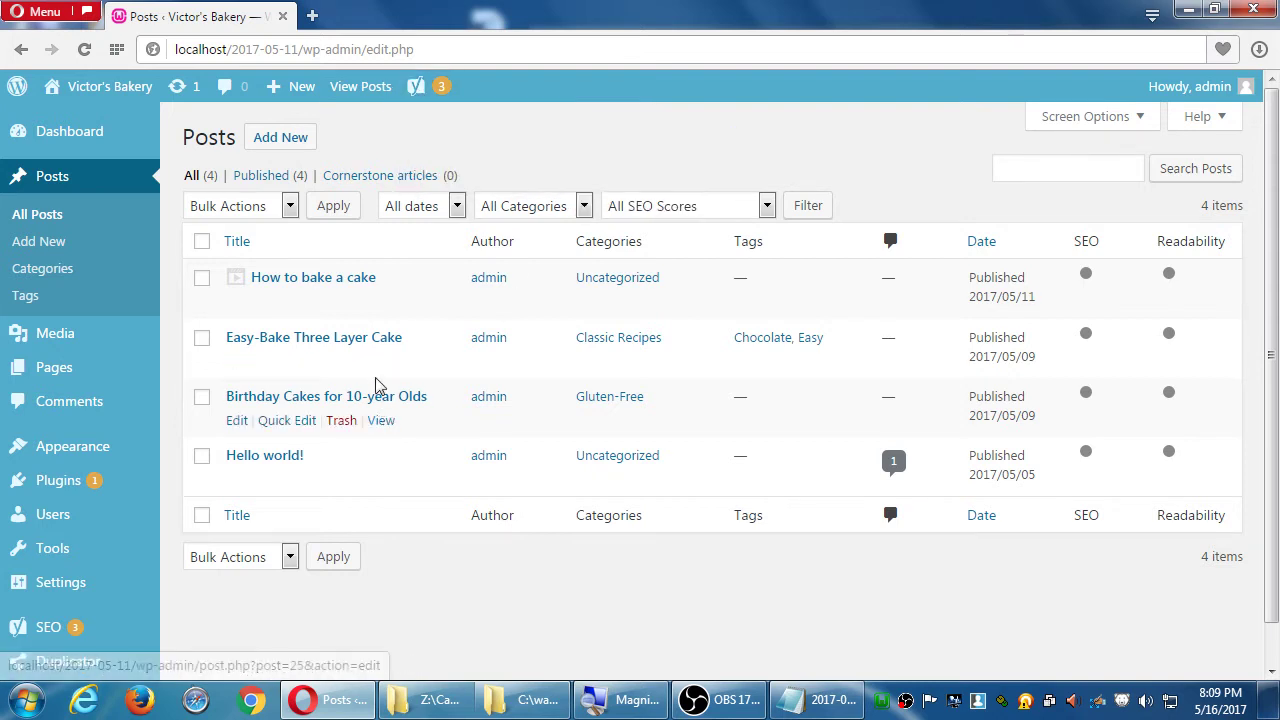
mouse_move(372, 372)
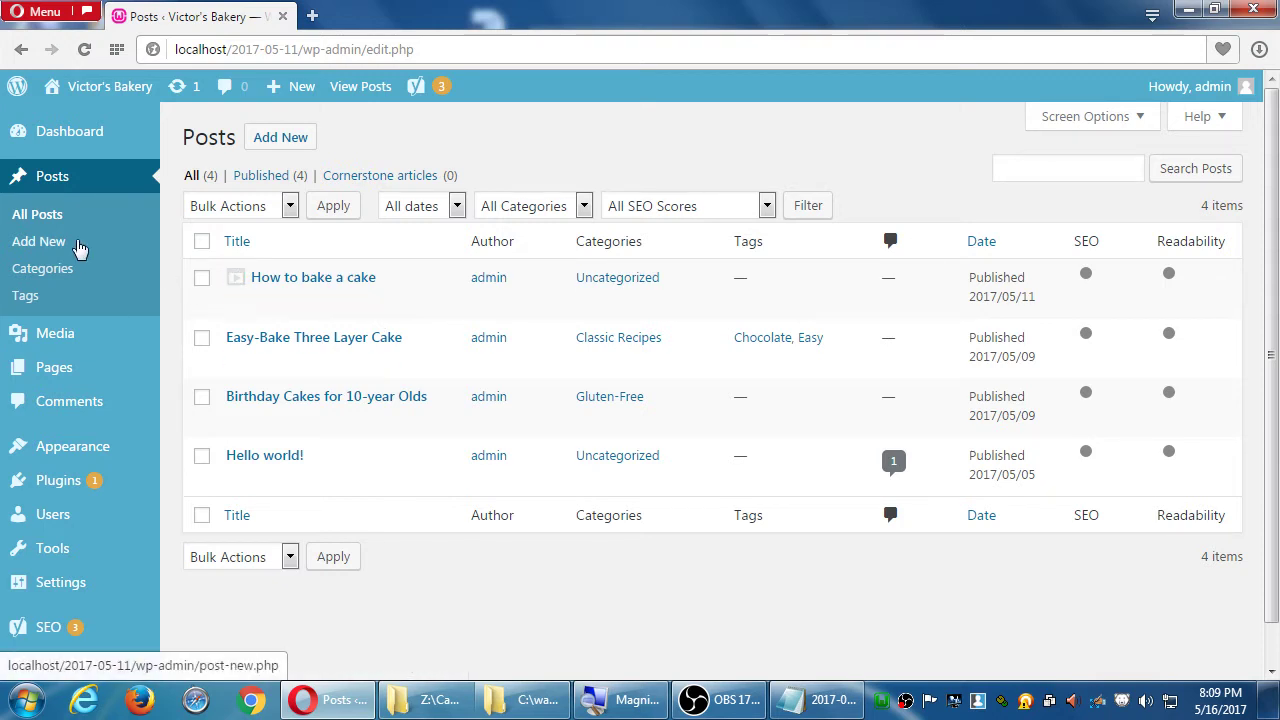
Step: Open the post "How to bake a cake" for editing and examine its Yoast SEO section with the snippet preview and focus keyword
mouse_move(320, 305)
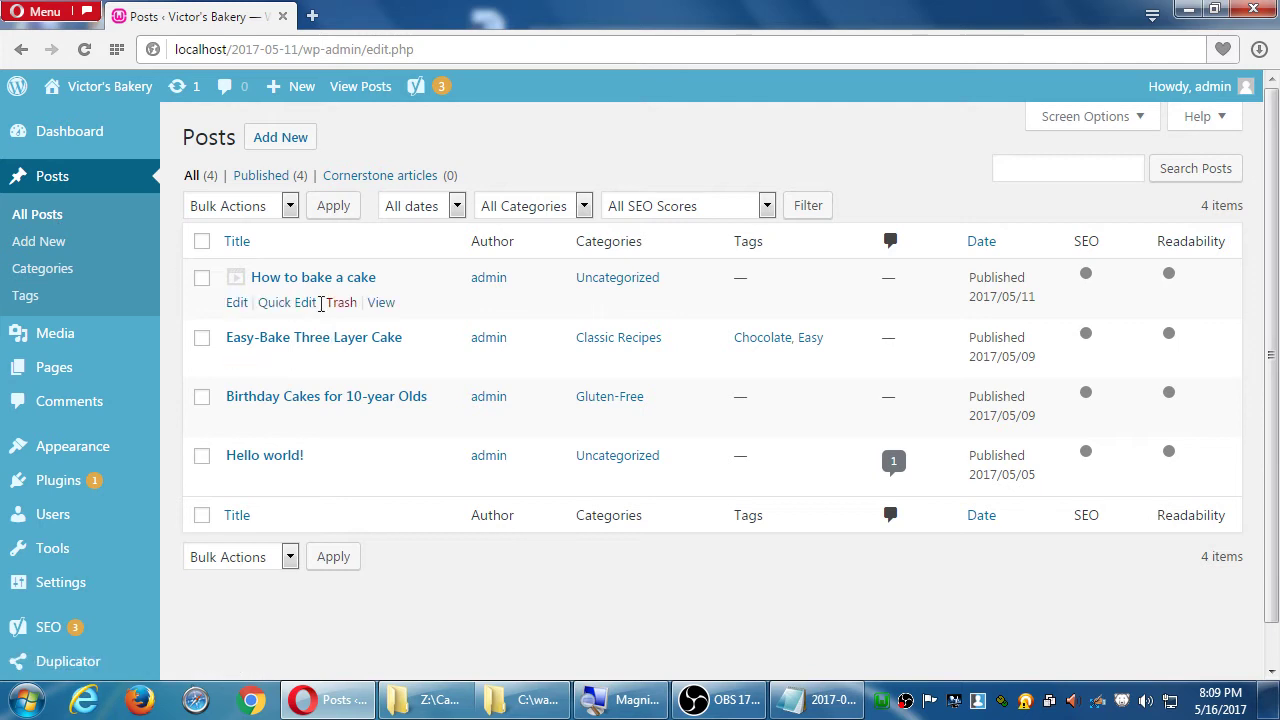
click(237, 303)
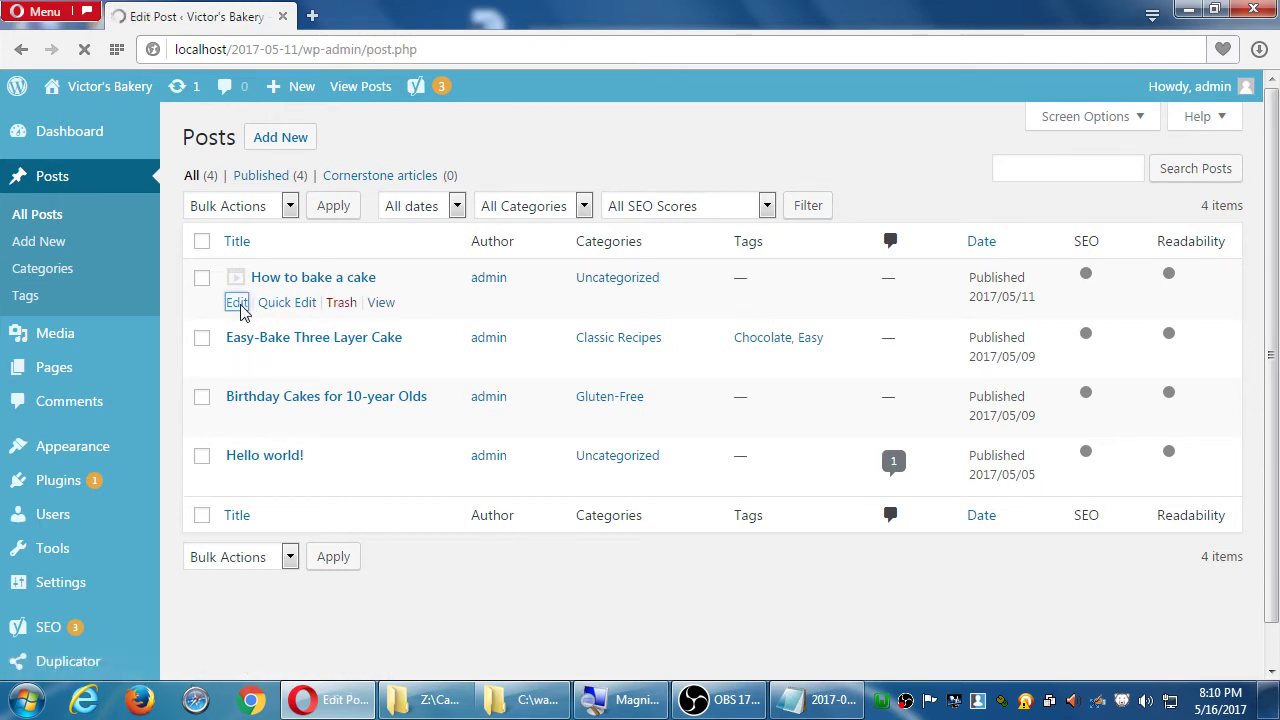
scroll(980, 400, down, 6)
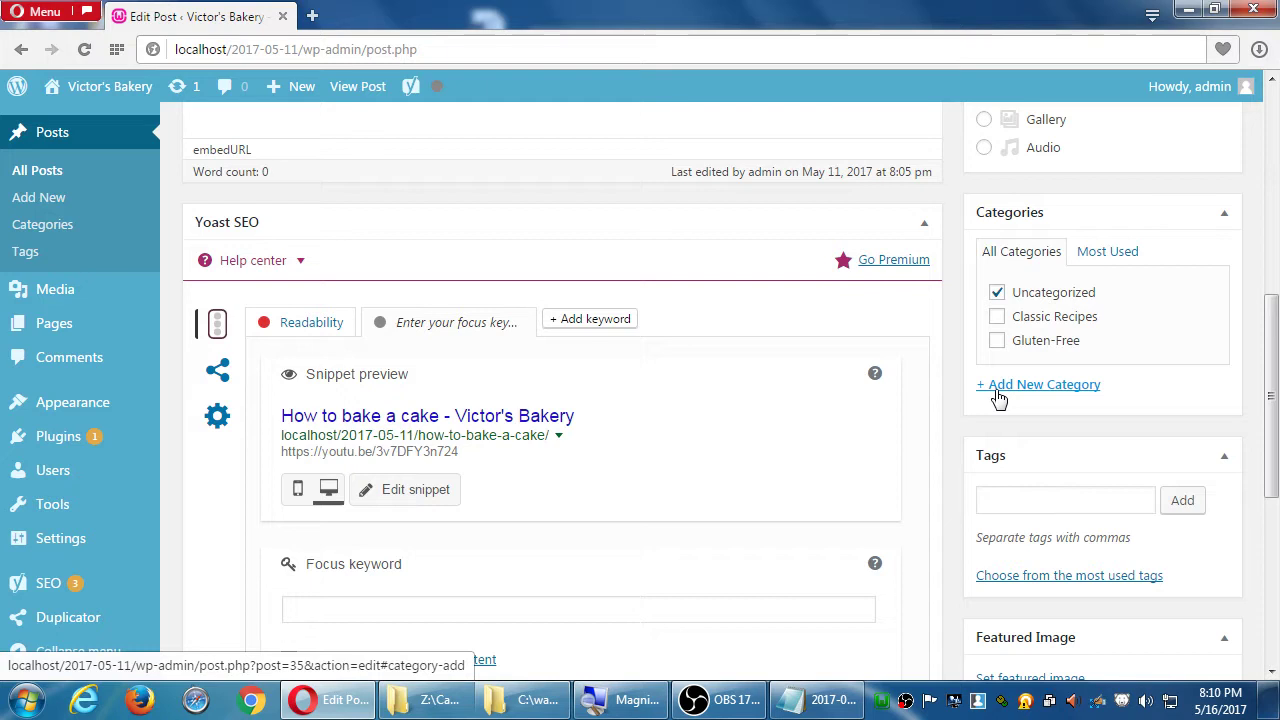
scroll(830, 315, down, 1)
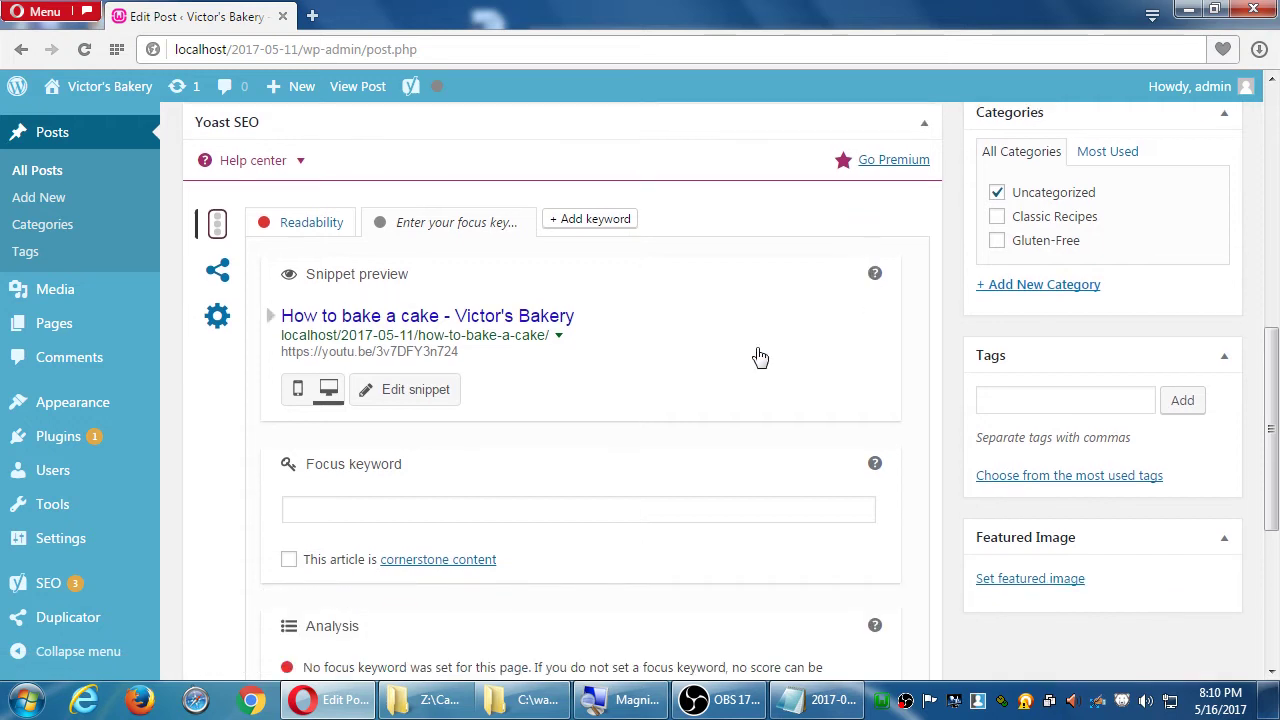
Step: Switch to the Notepad notes and add the indented line "Set your Focus Keyword Page by Page, Post by Post" under the Yoast plugin entry
click(805, 708)
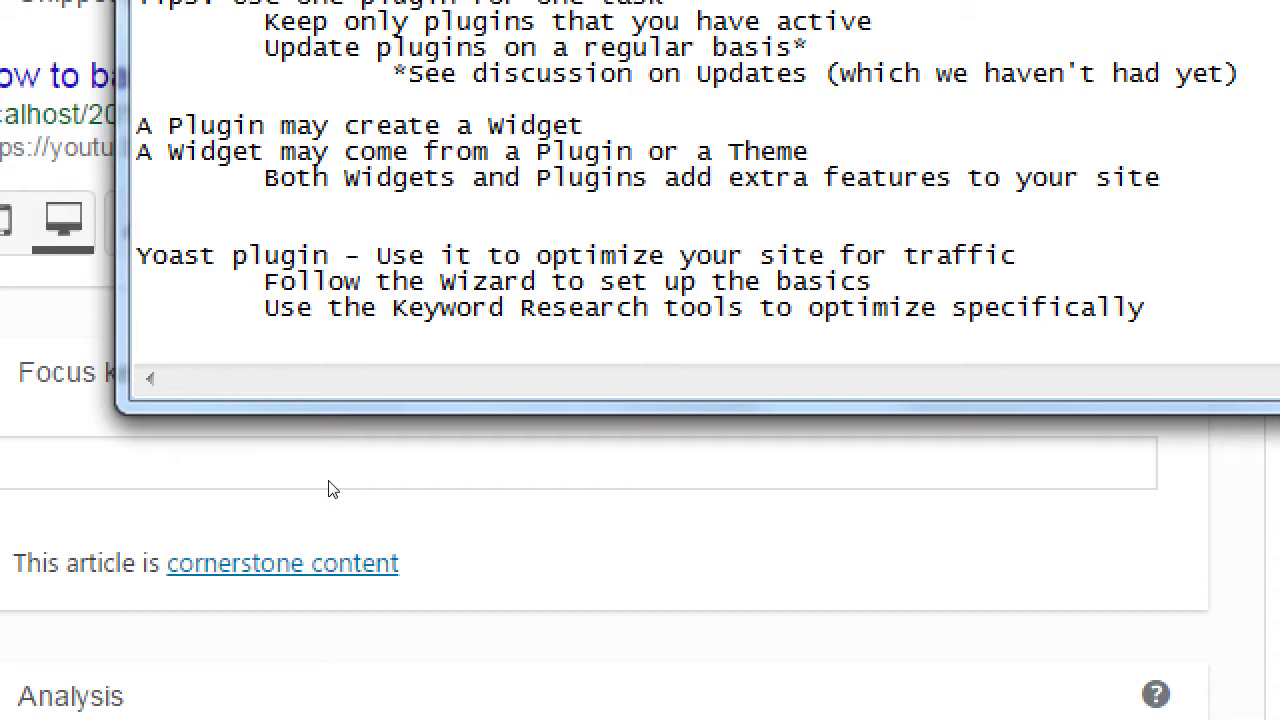
text(Set your)
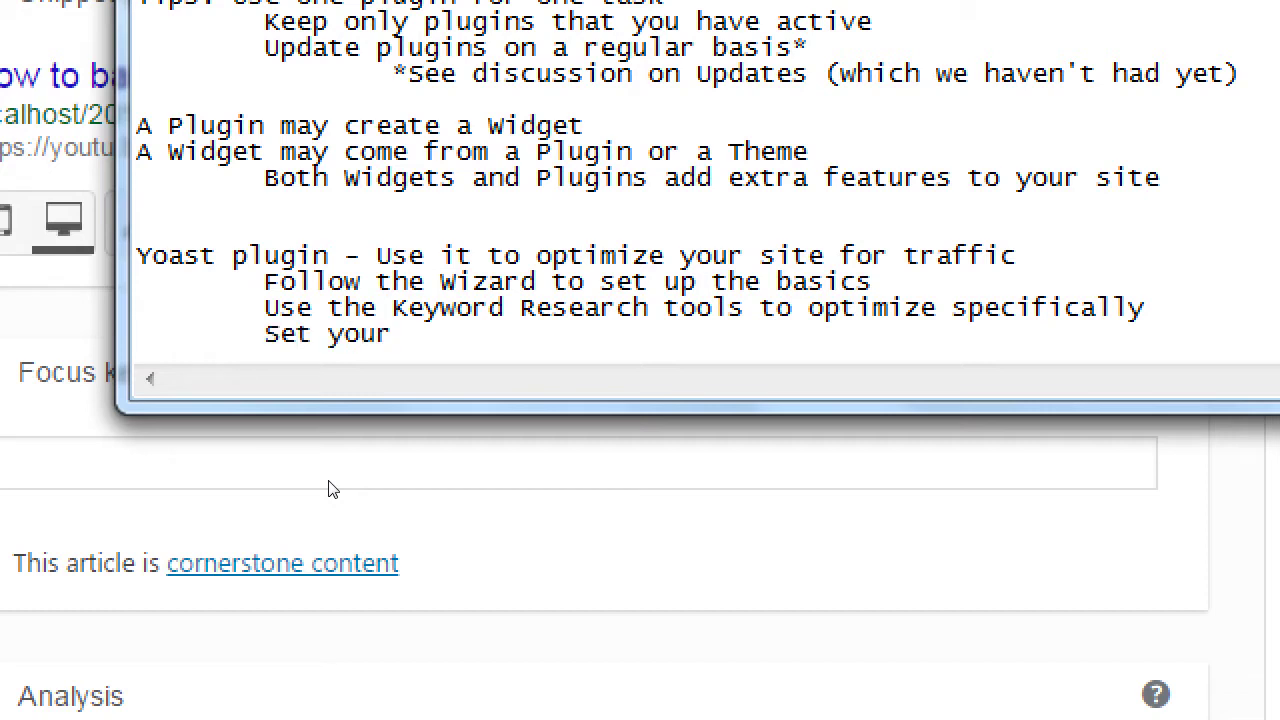
text( Focus Keywr)
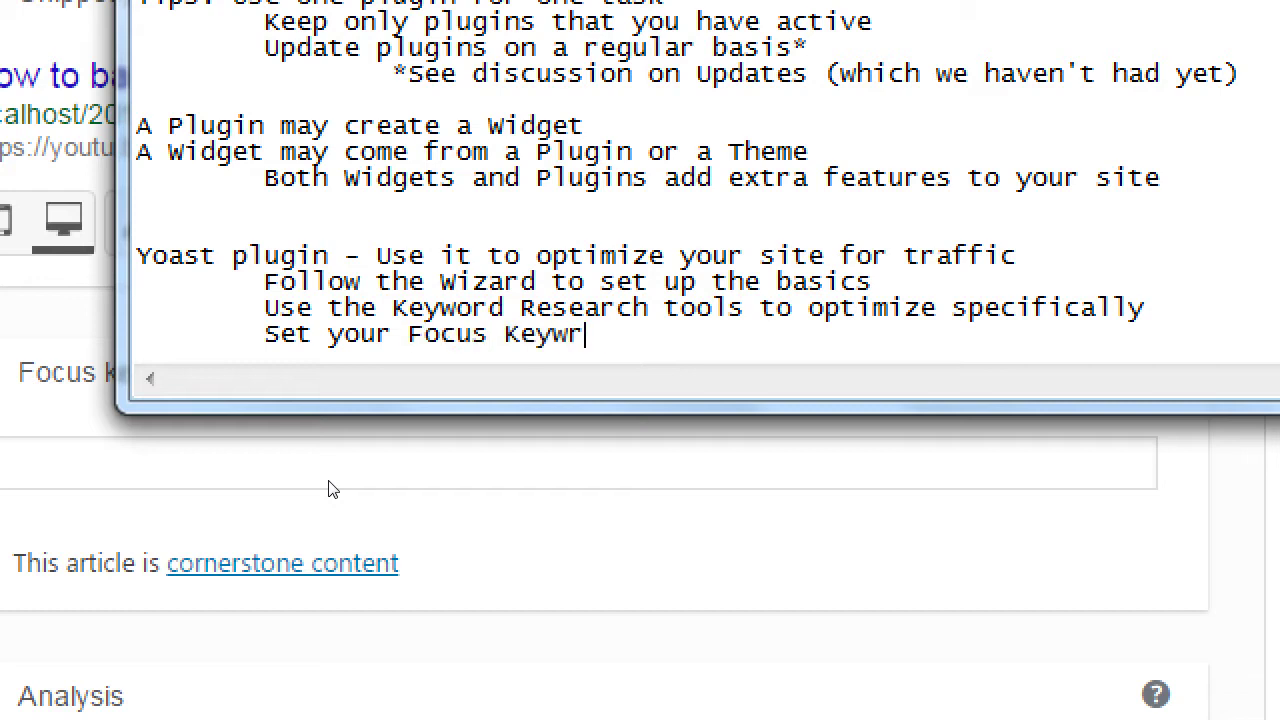
key(BackSpace)
text(ord Page )
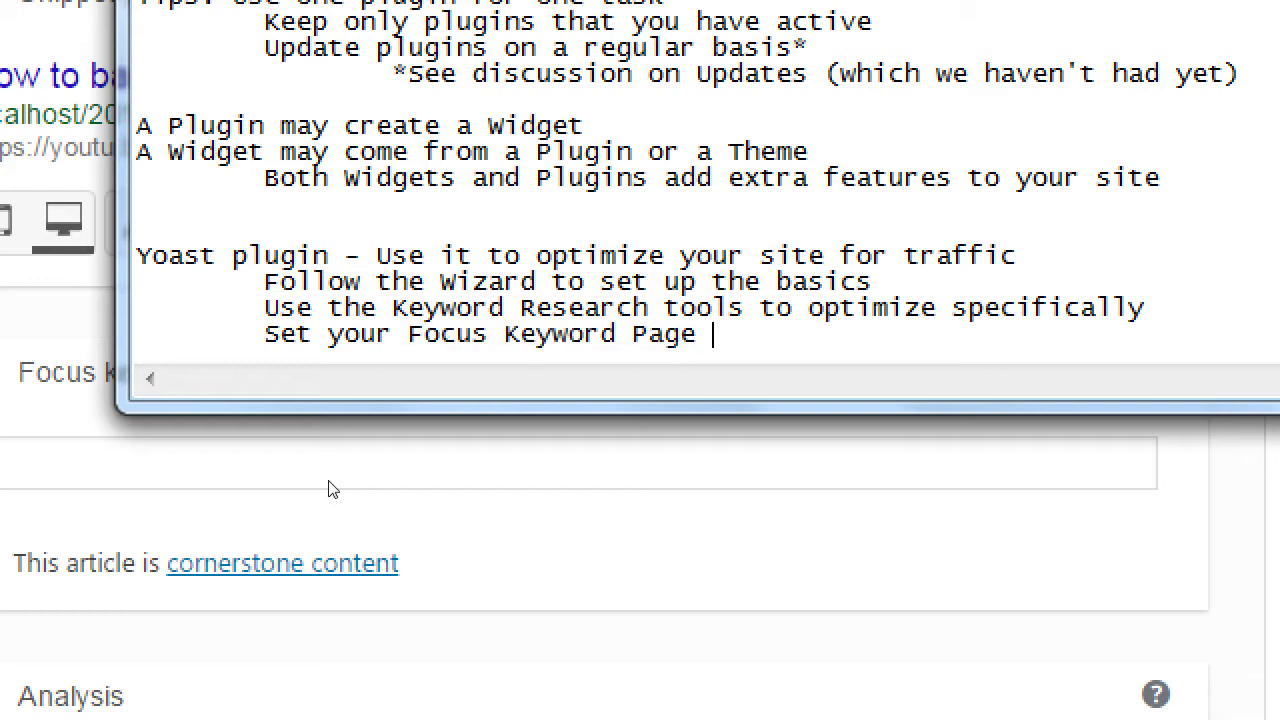
text(by Page)
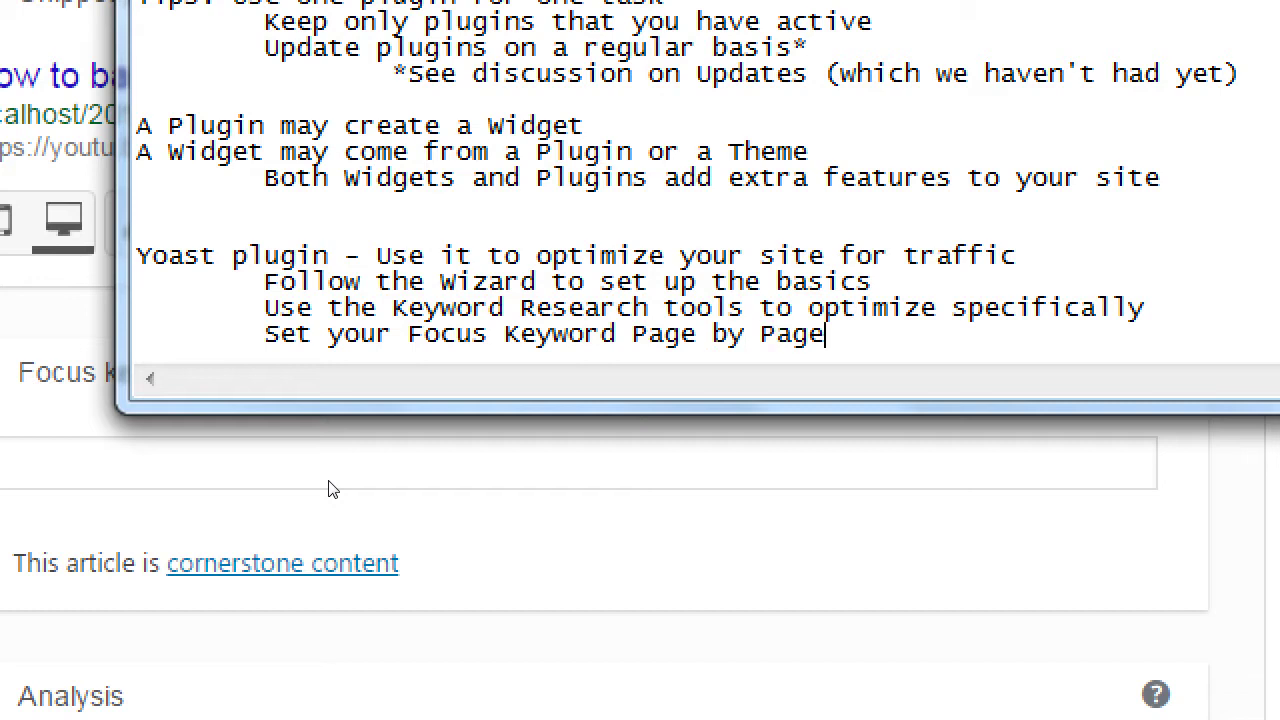
text(, Post by)
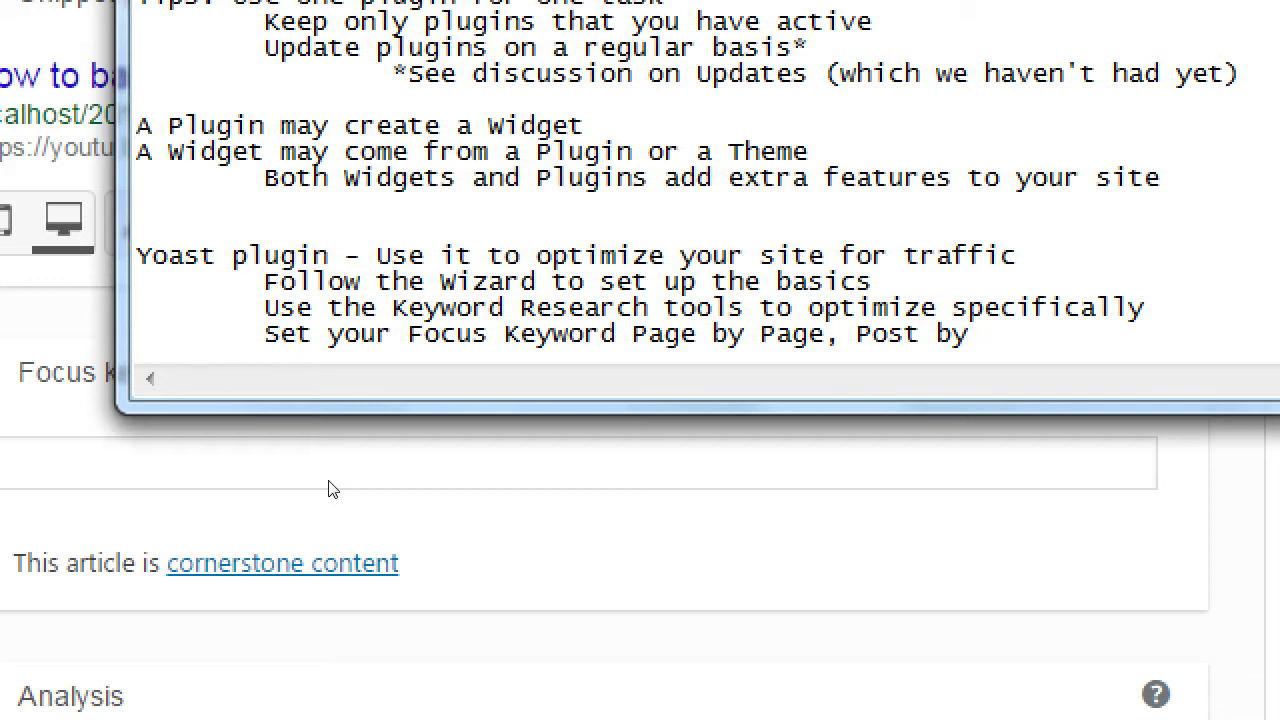
text(Post)
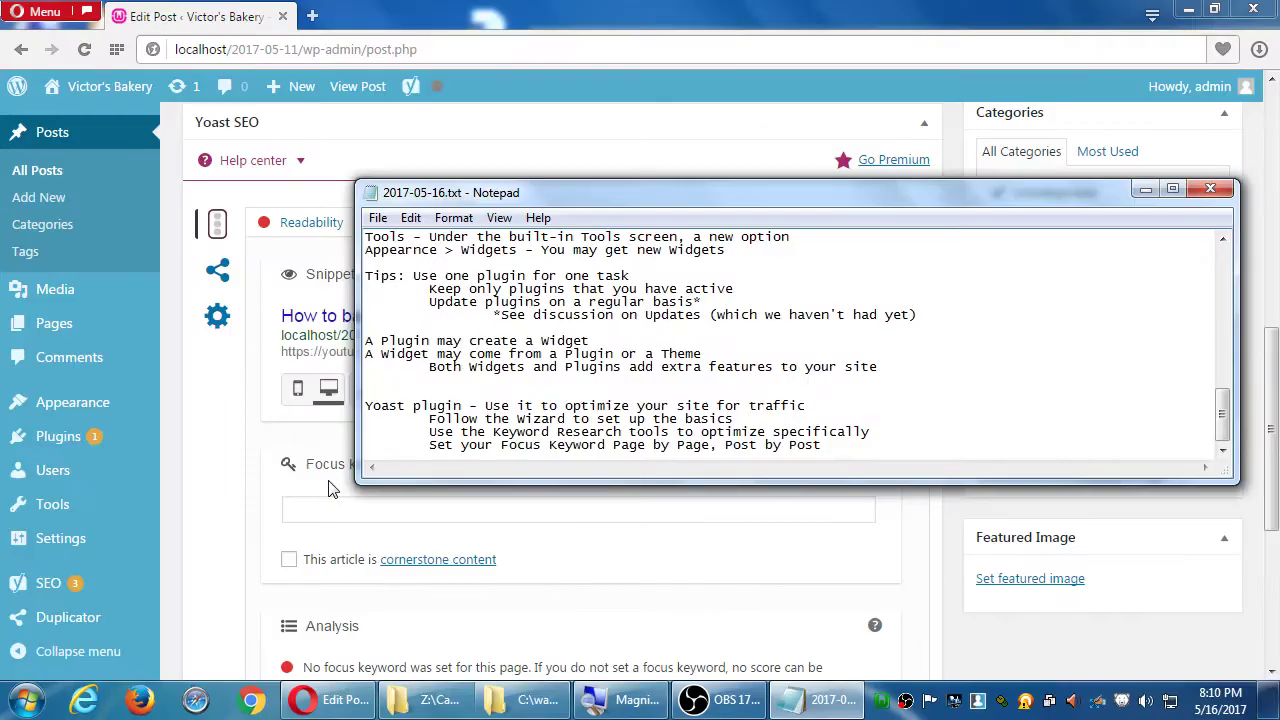
Step: Return to the "How to bake a cake" post in the browser and enter "cake" as its Yoast focus keyword
click(228, 416)
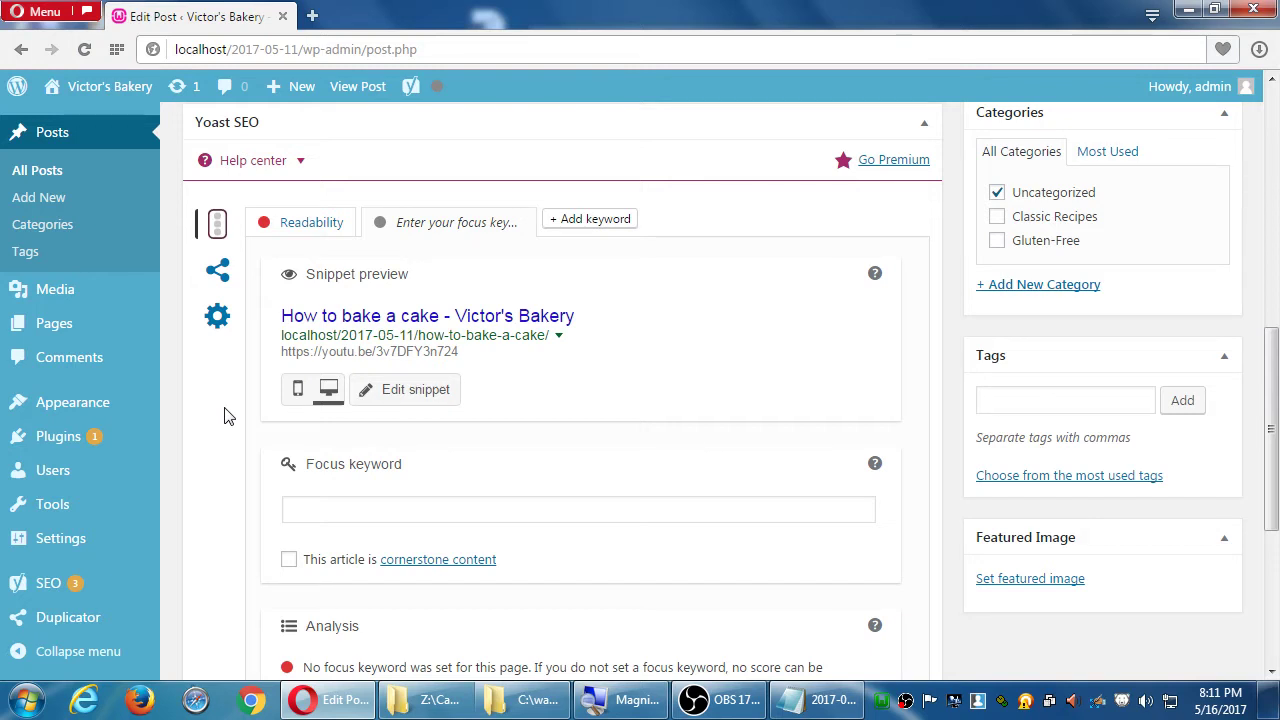
scroll(295, 345, up, 8)
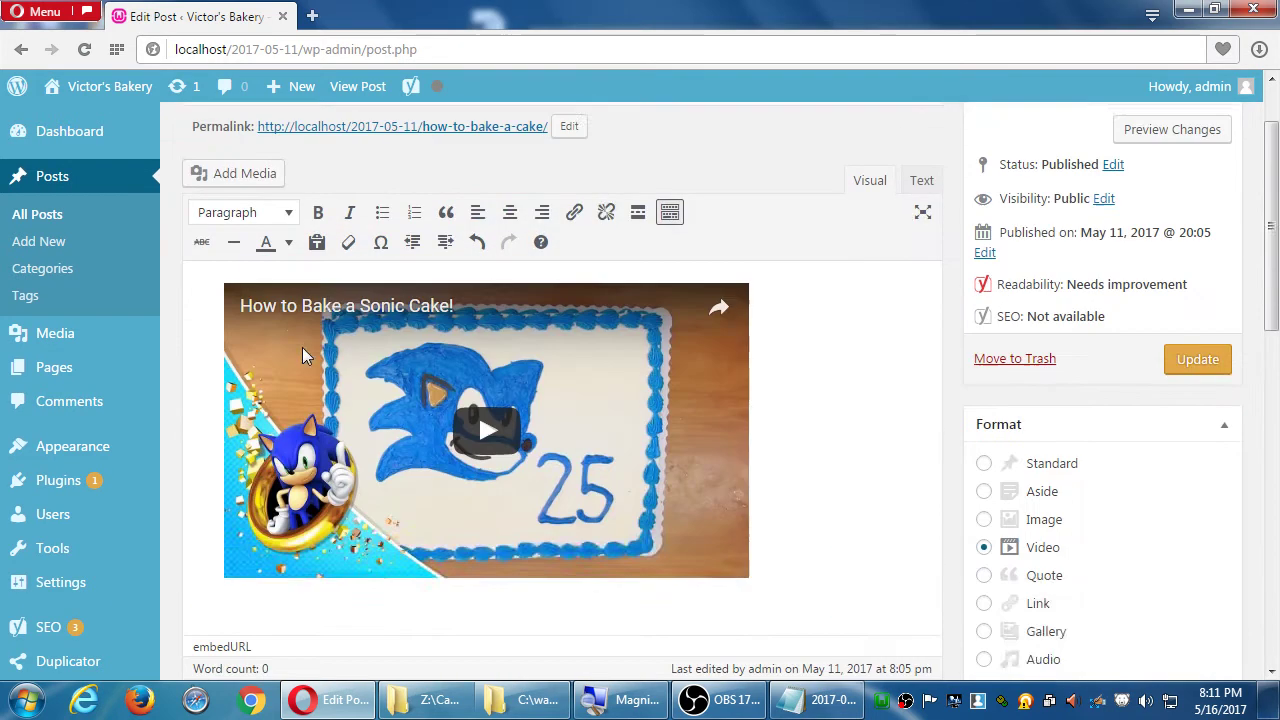
scroll(330, 390, up, 1)
scroll(820, 500, down, 3)
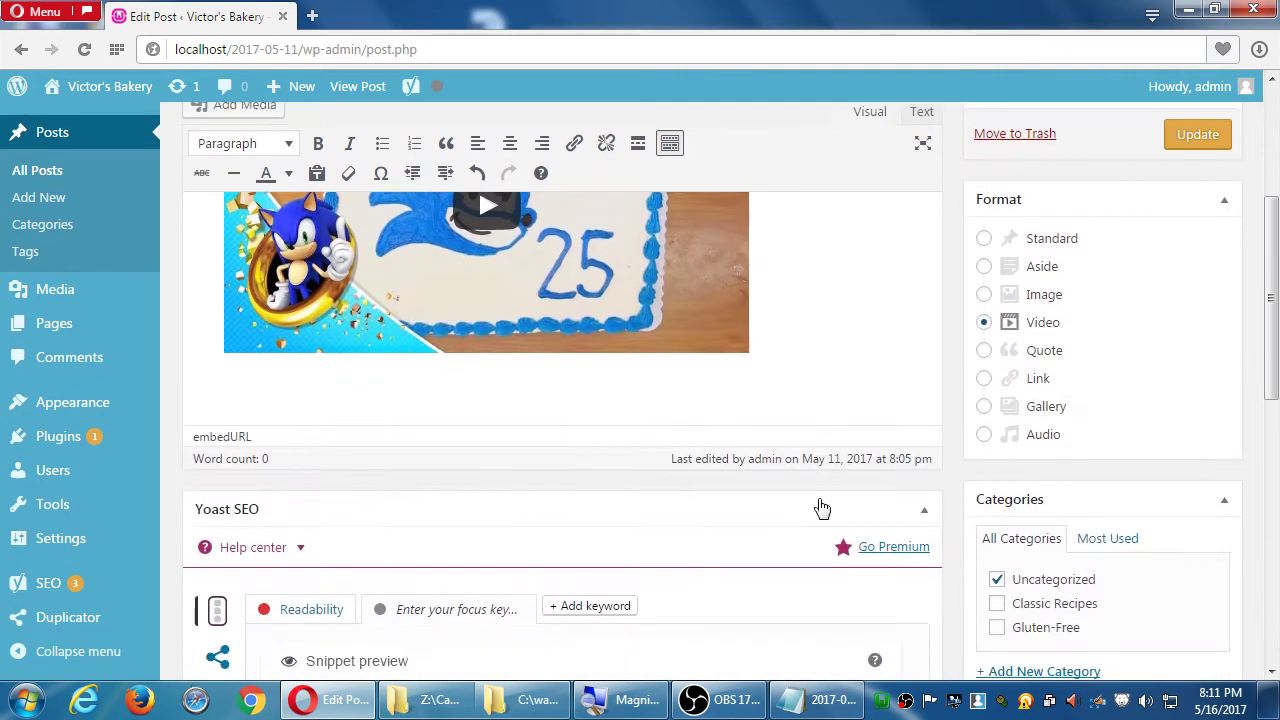
scroll(821, 507, down, 4)
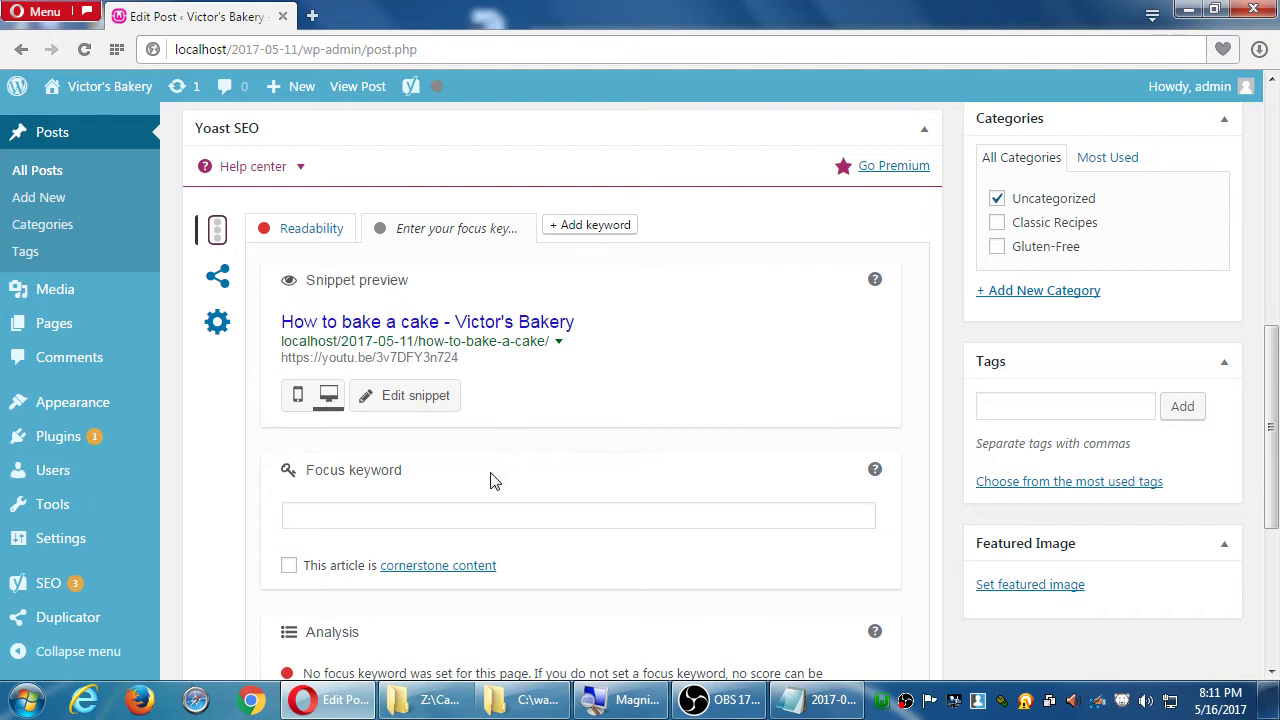
click(484, 514)
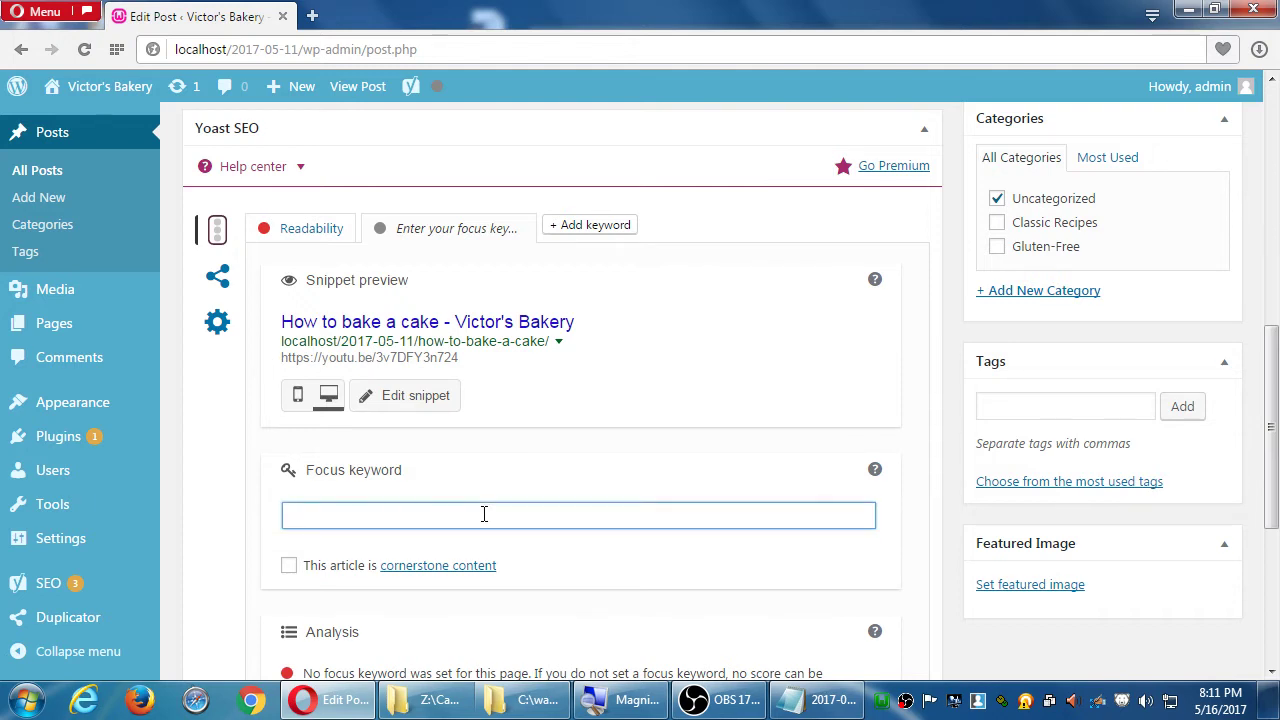
text(cake)
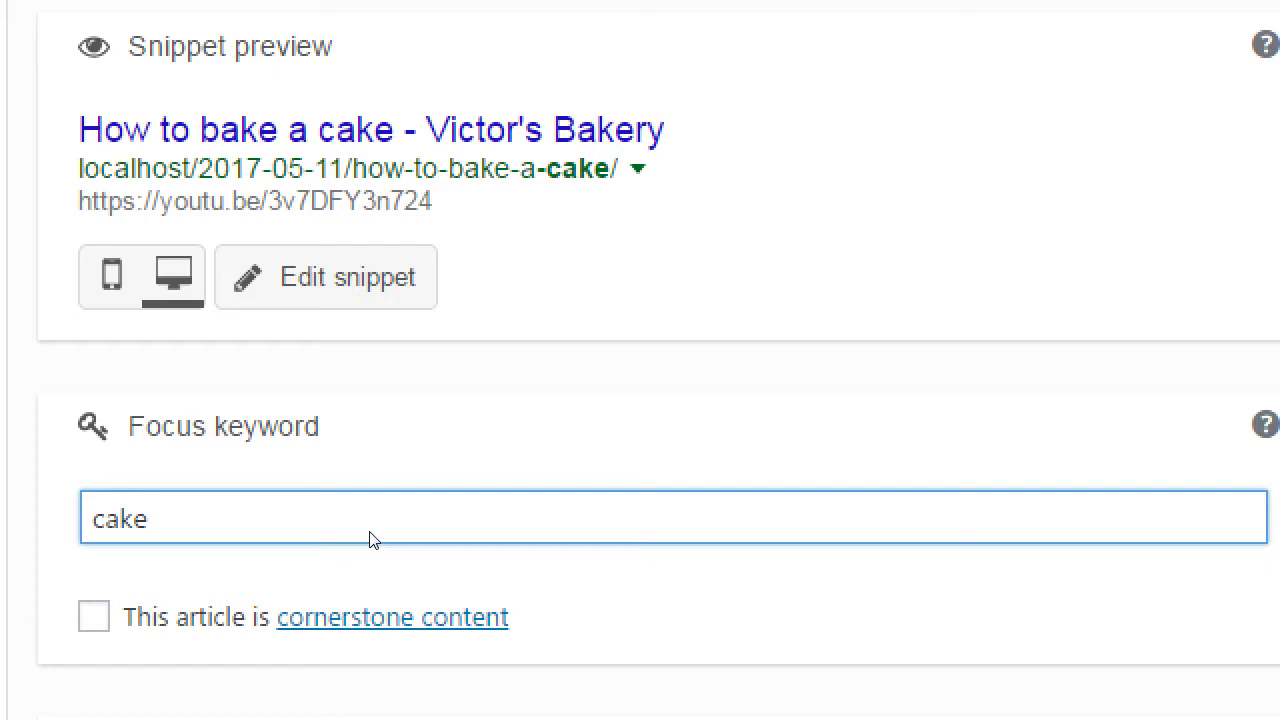
Step: Replace the focus keyword with "how to bake a cake"
key(BackSpace)
key(BackSpace)
key(BackSpace)
key(BackSpace)
text(how)
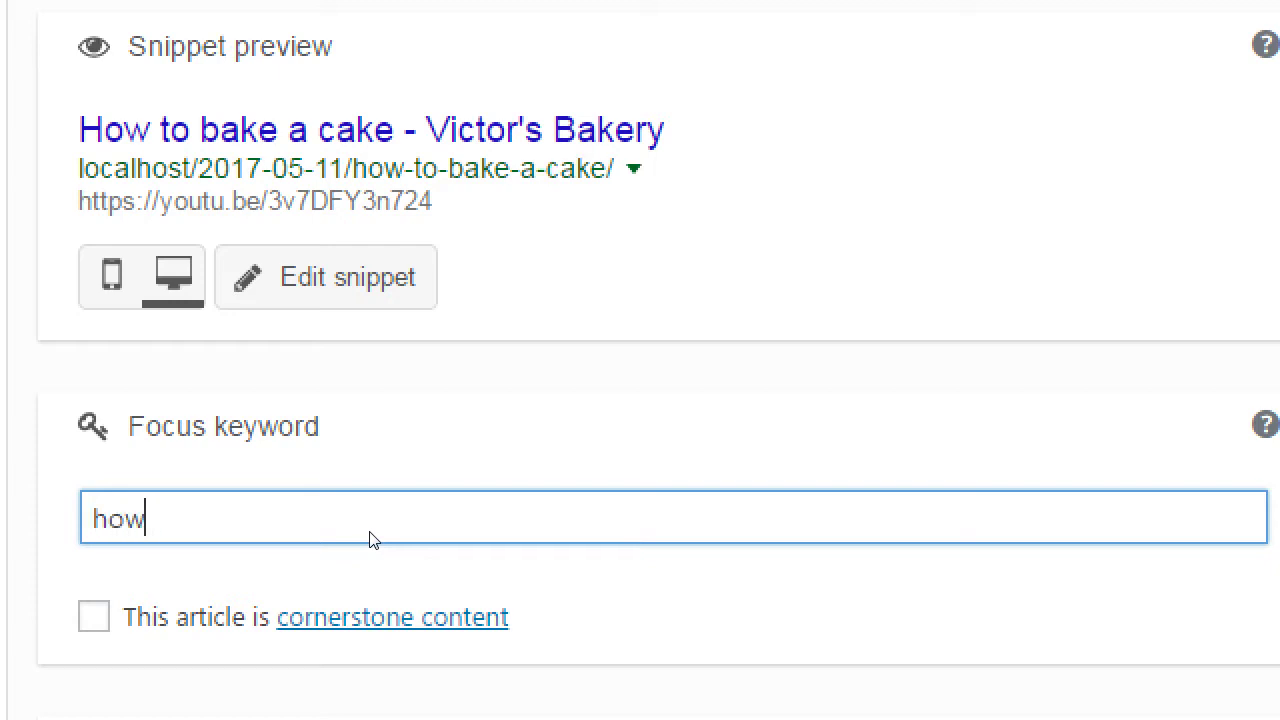
text( to bake a cake)
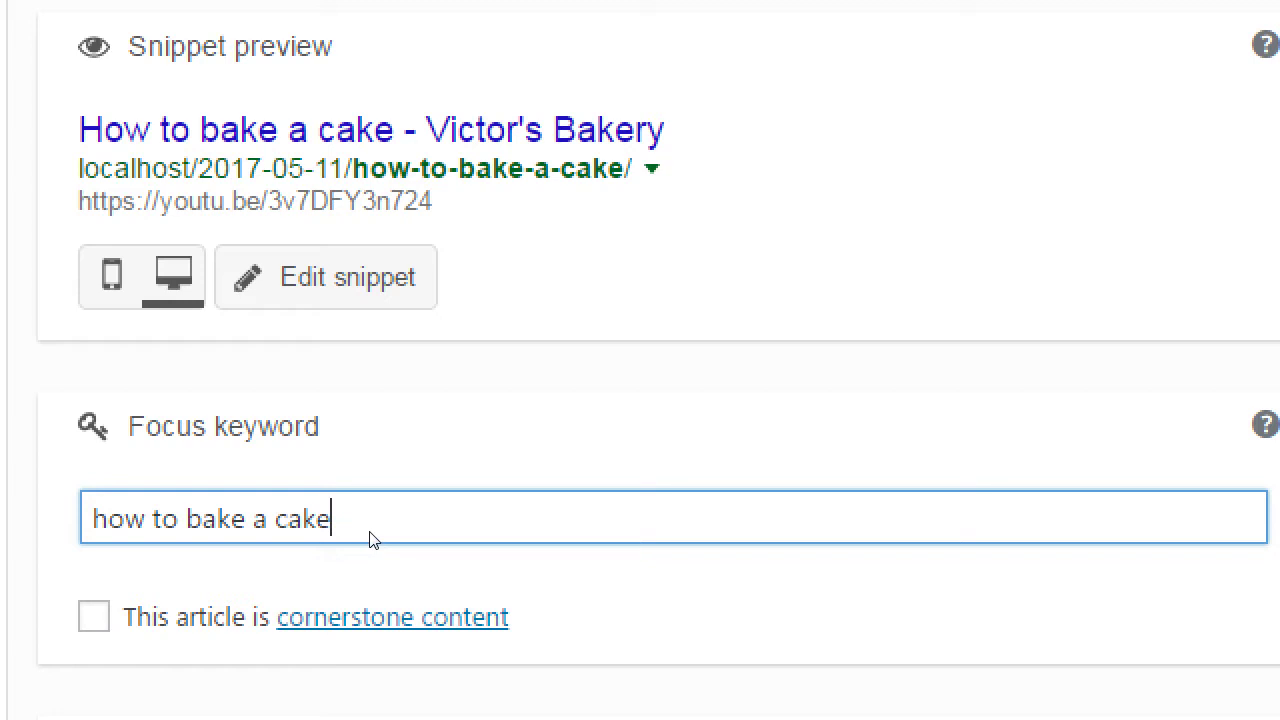
Step: Insert "healthy" before the last word so the focus keyword reads "how to bake a healthy cake"
key(Left)
key(Left)
key(Left)
key(Left)
text(healthy)
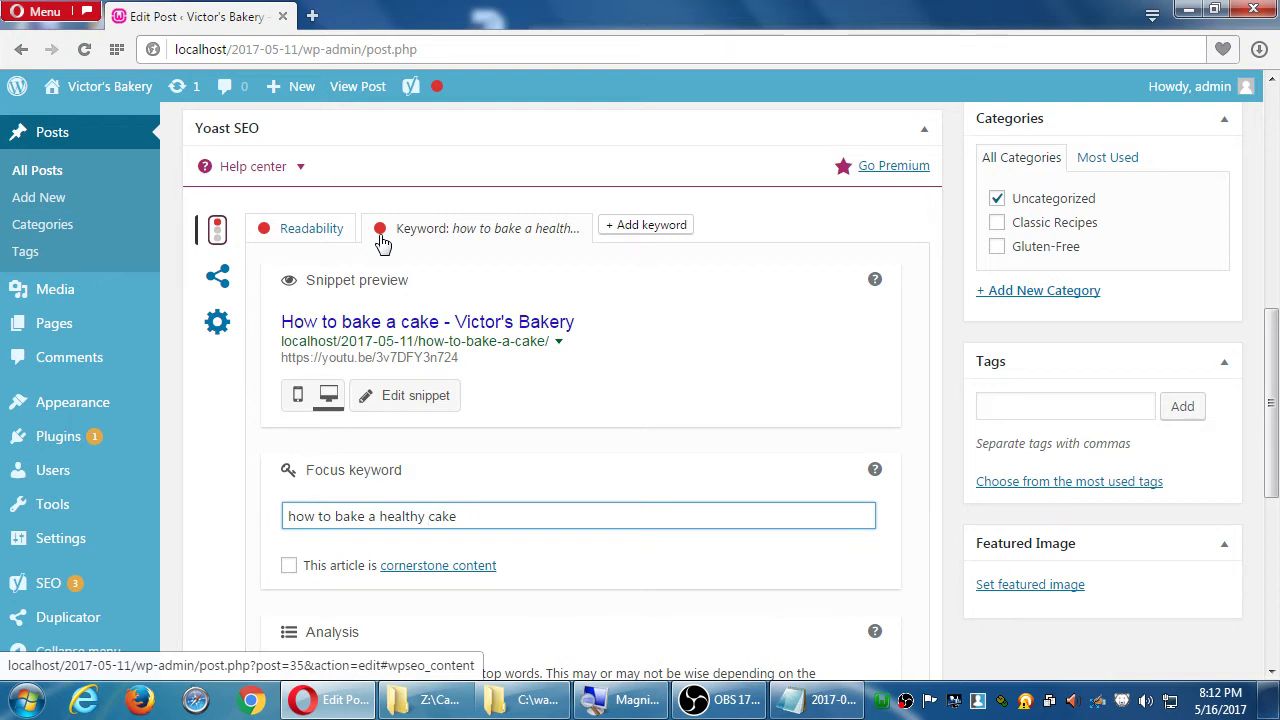
Step: Review the keyword analysis and compare the focus keyword with the post's title, content and snippet preview
scroll(405, 280, down, 2)
scroll(231, 360, down, 2)
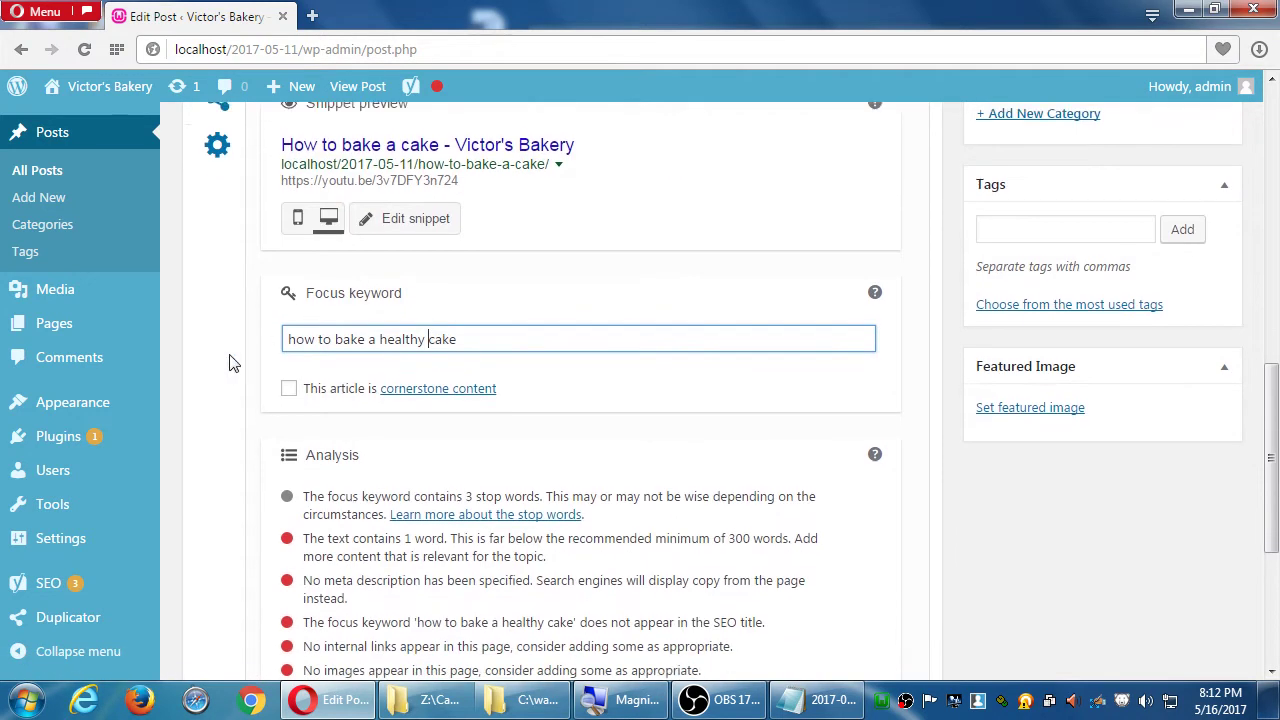
scroll(226, 340, down, 1)
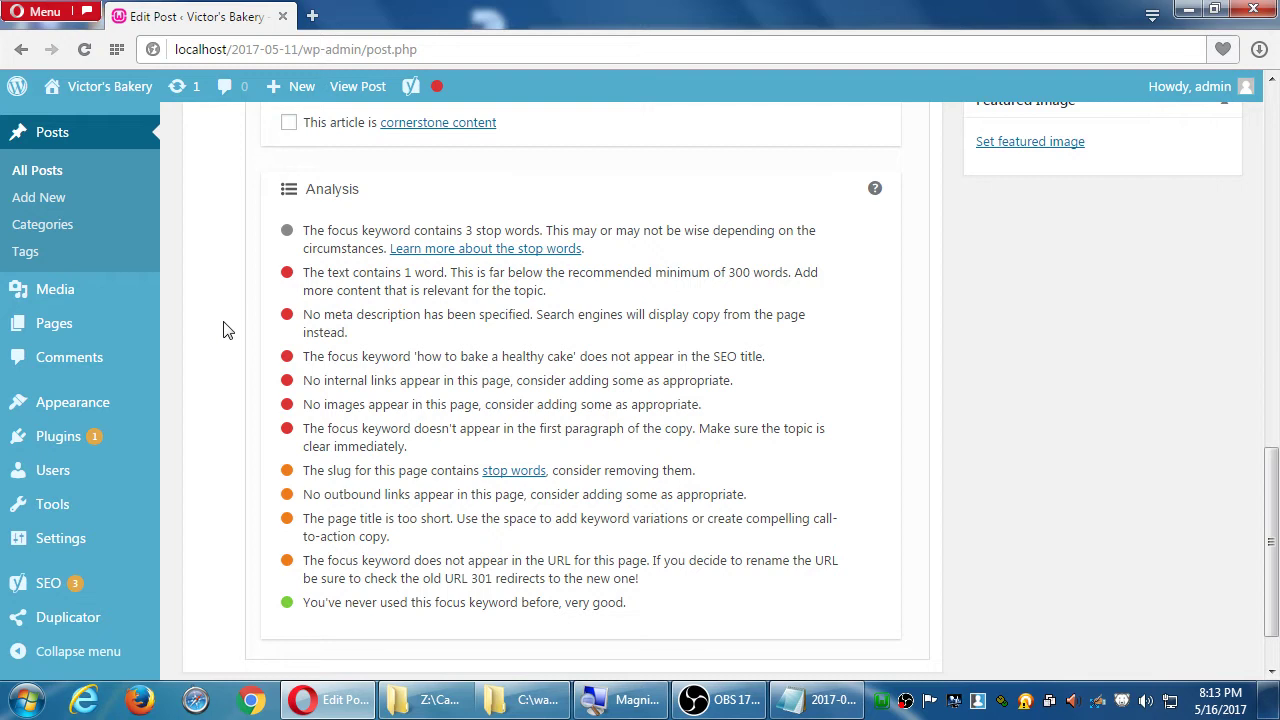
scroll(225, 330, up, 3)
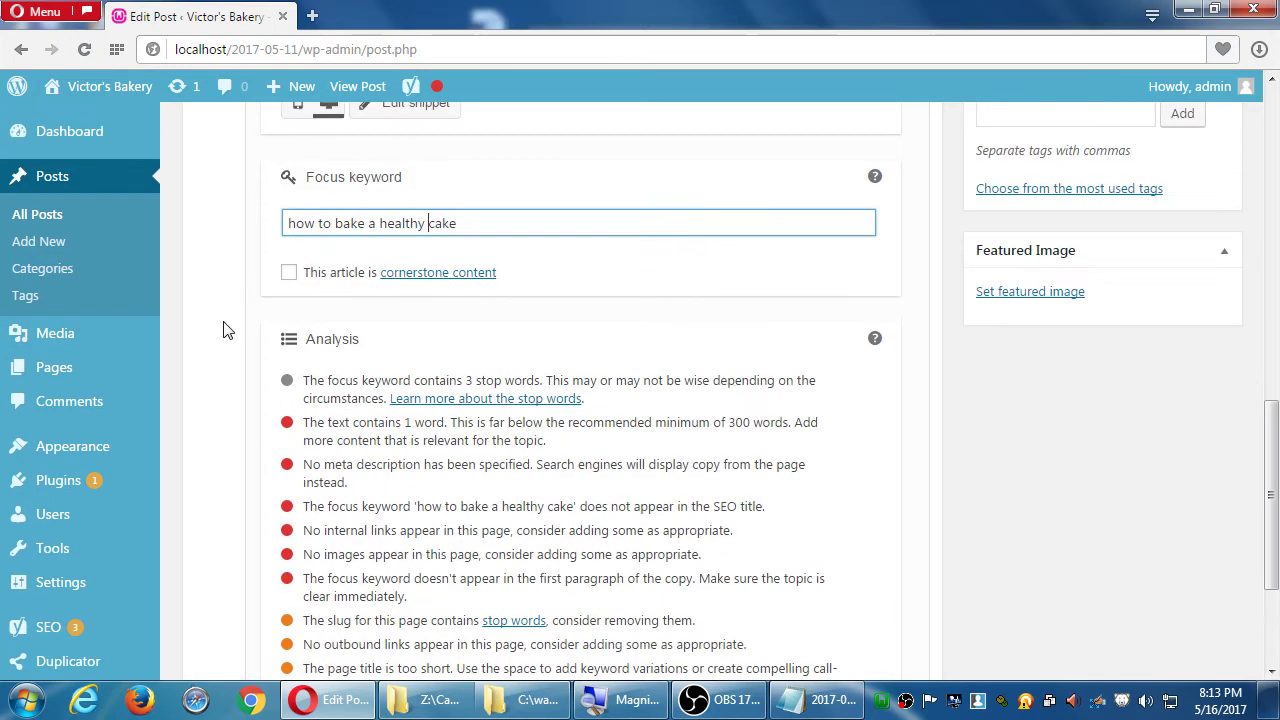
drag(480, 223, 280, 226)
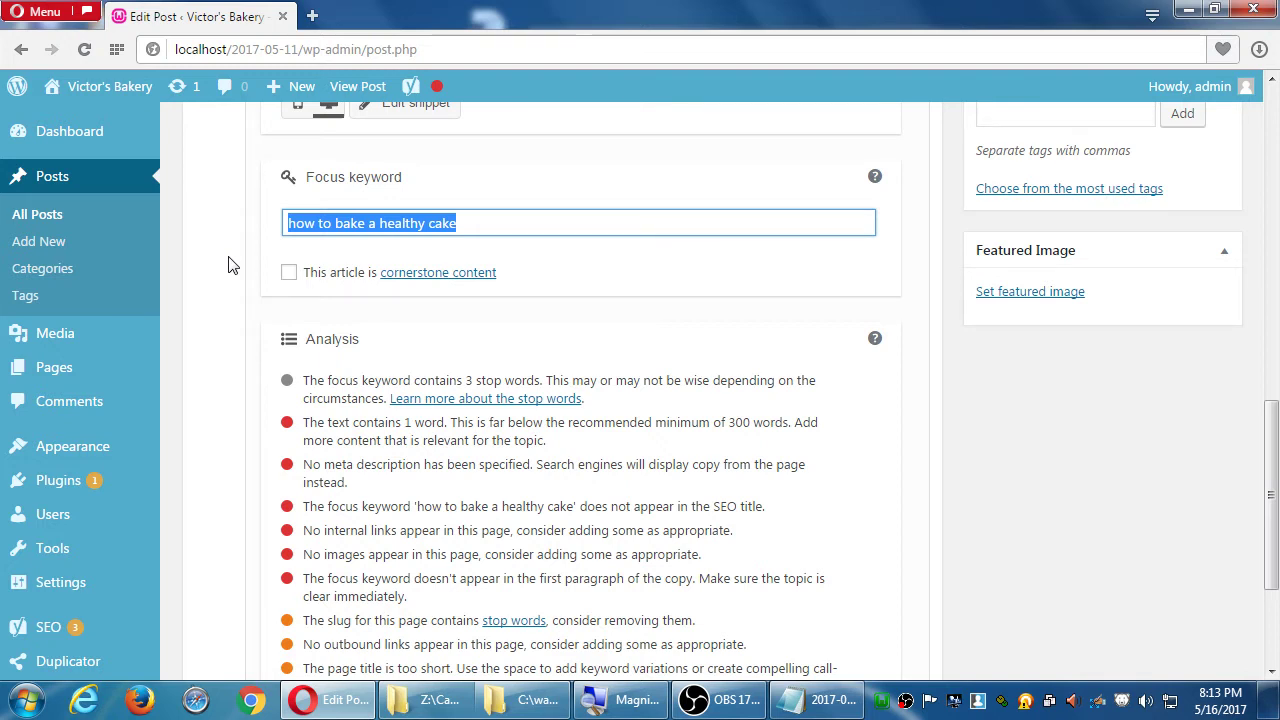
scroll(228, 264, up, 10)
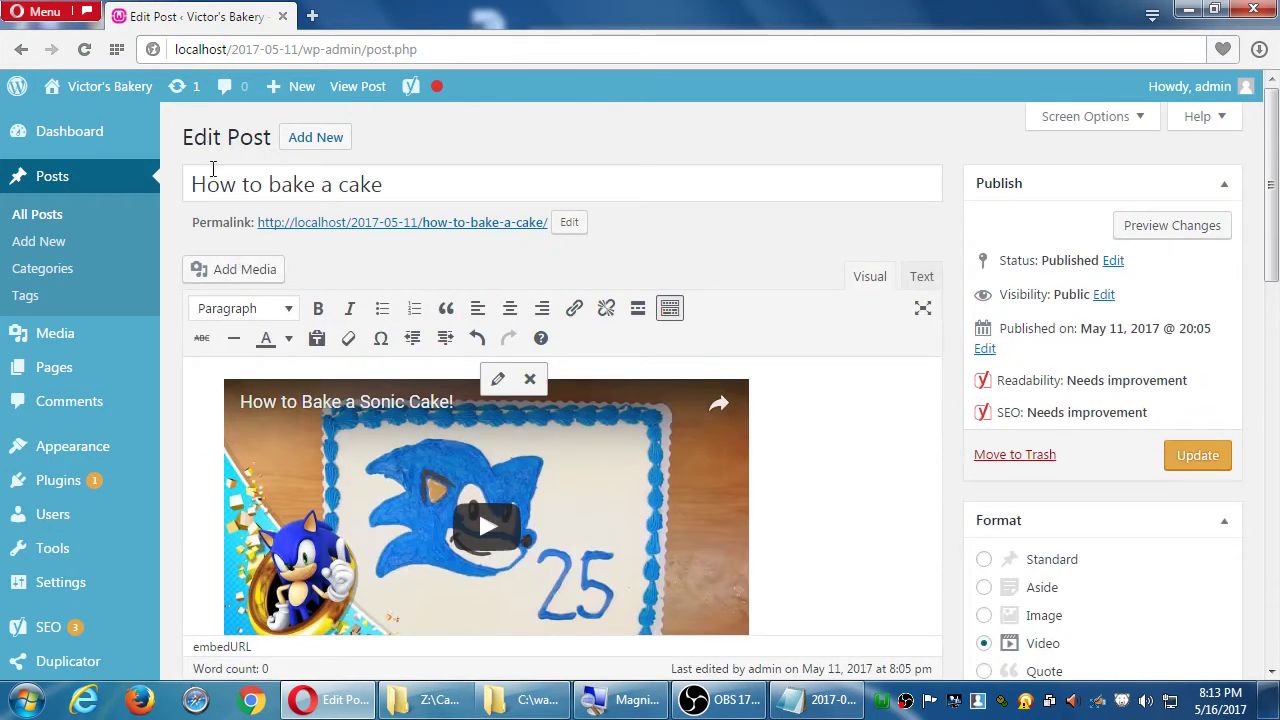
scroll(213, 168, down, 5)
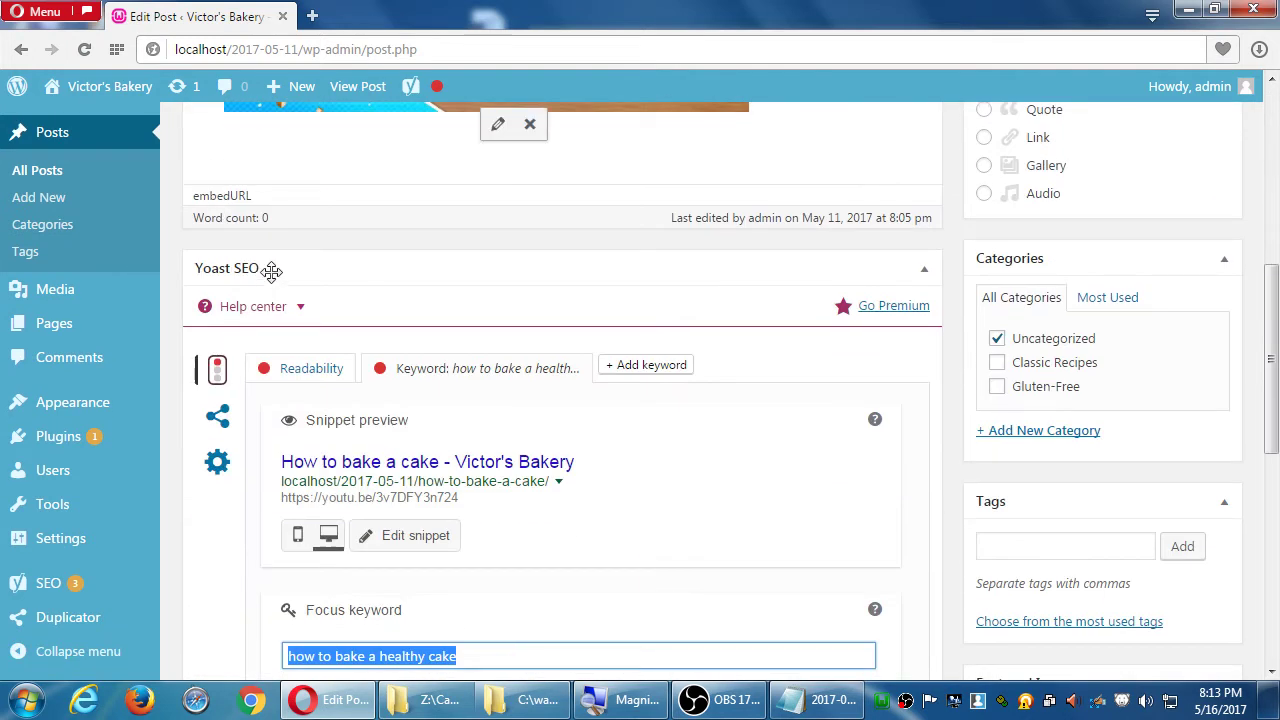
scroll(272, 270, down, 1)
scroll(274, 297, down, 1)
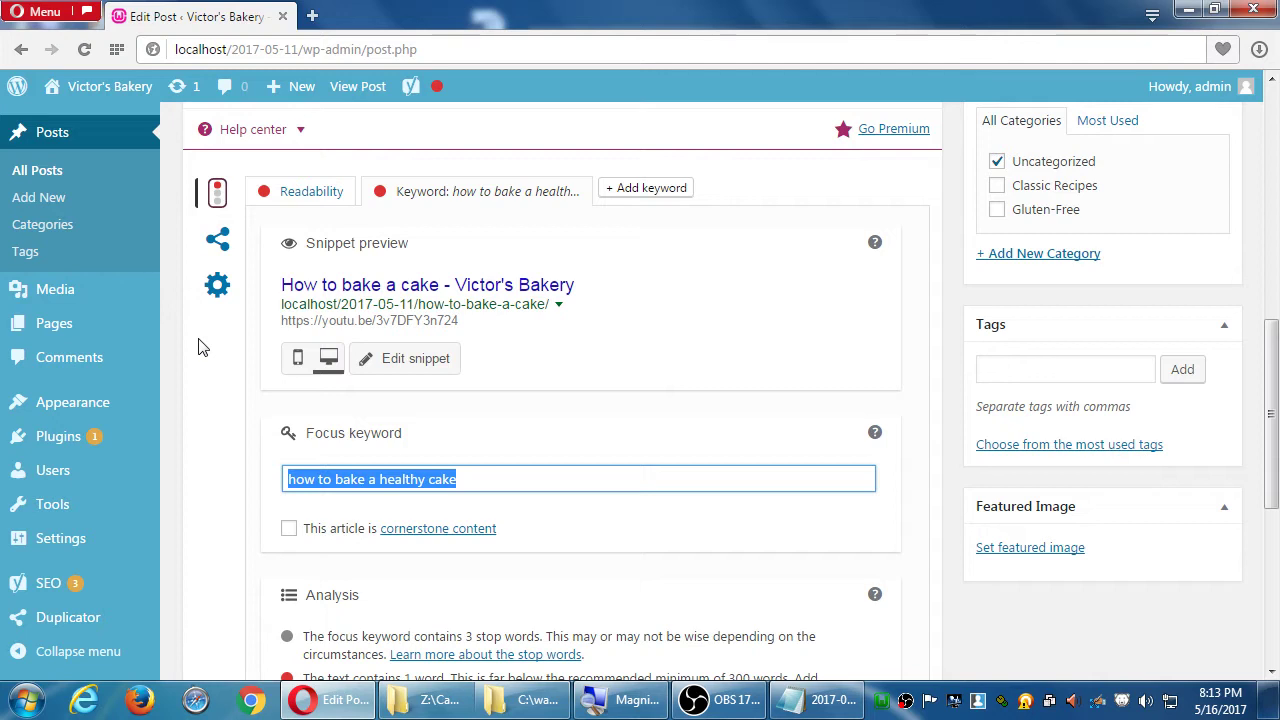
Step: Read through the full list of Yoast analysis items, paying attention to the one about the meta description
scroll(220, 362, down, 4)
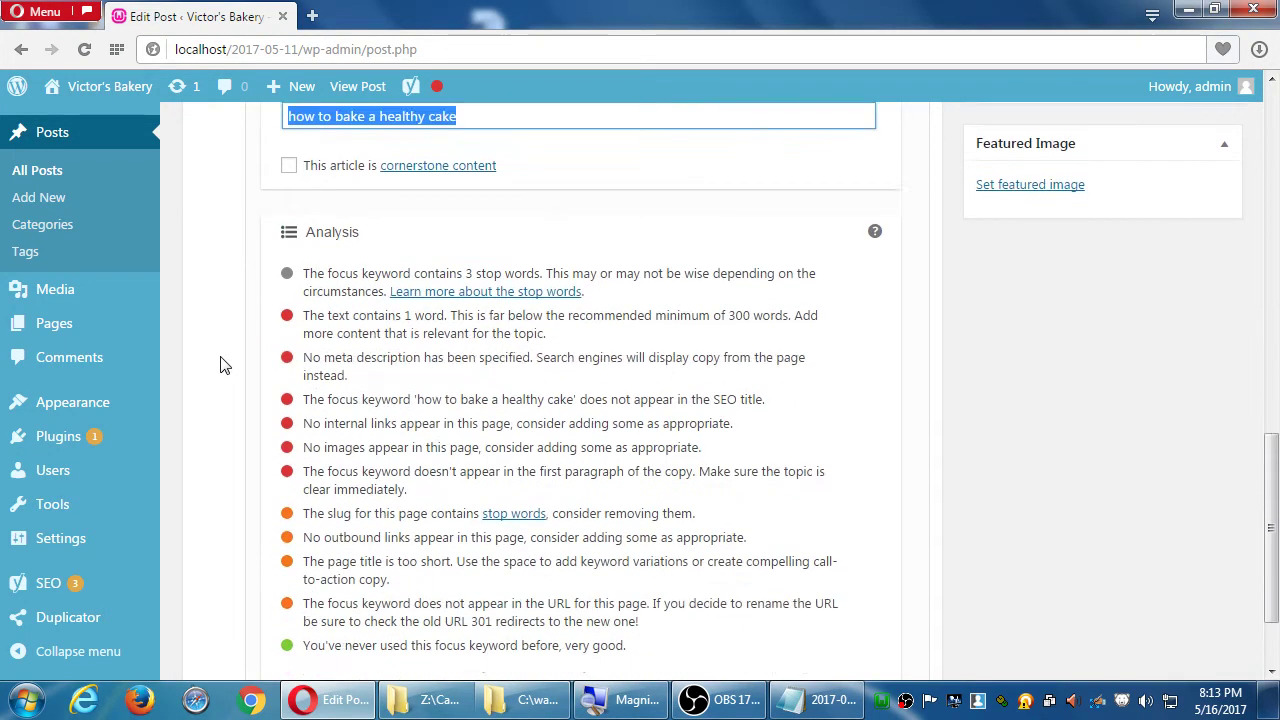
scroll(220, 365, down, 1)
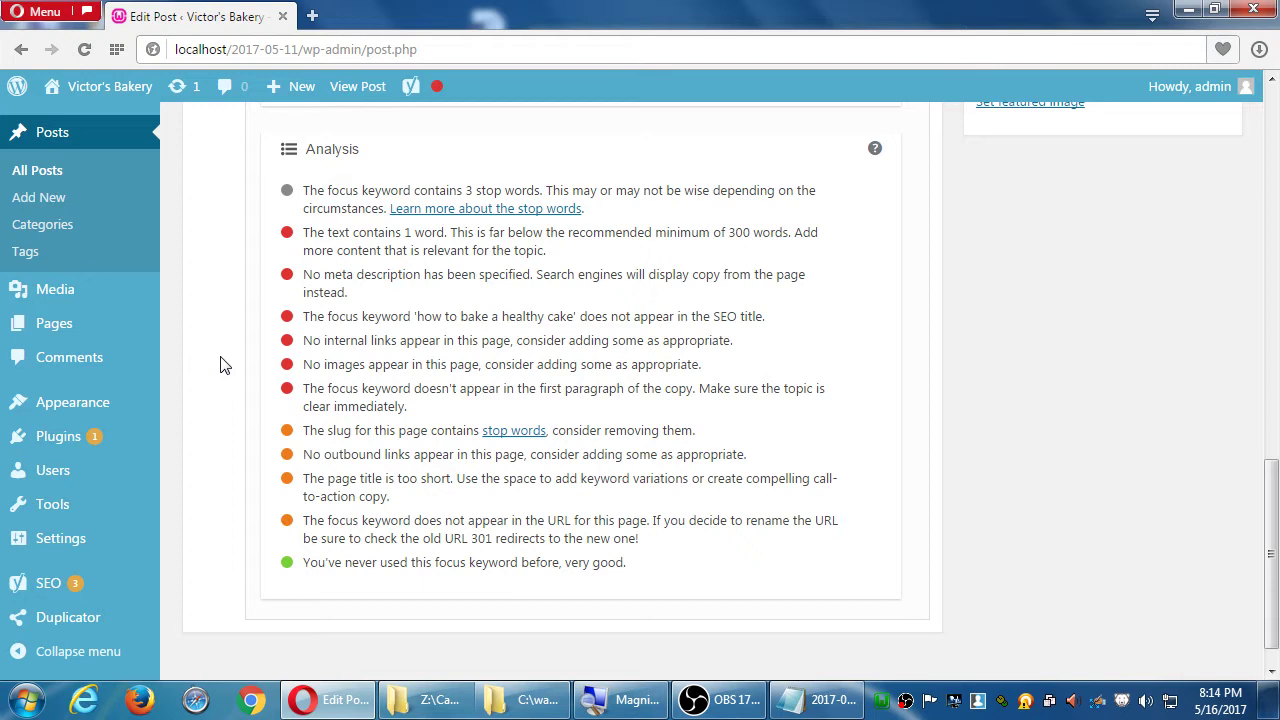
scroll(221, 364, up, 1)
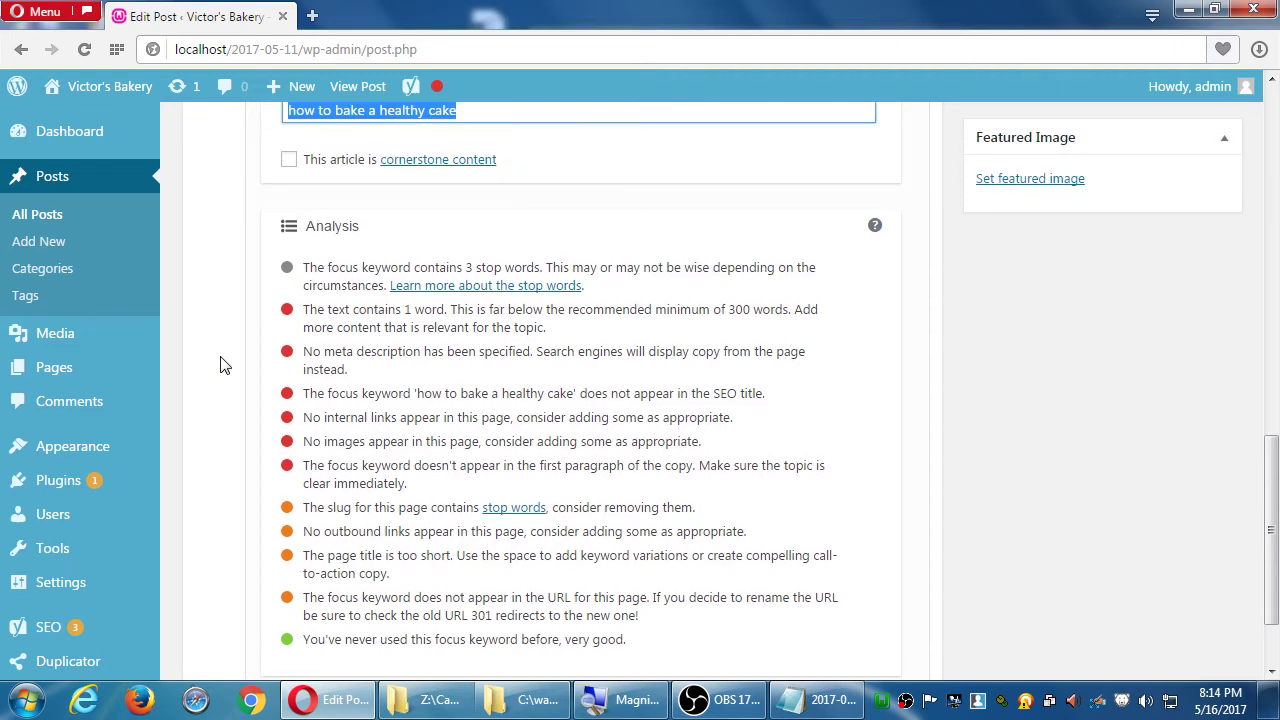
scroll(295, 318, up, 1)
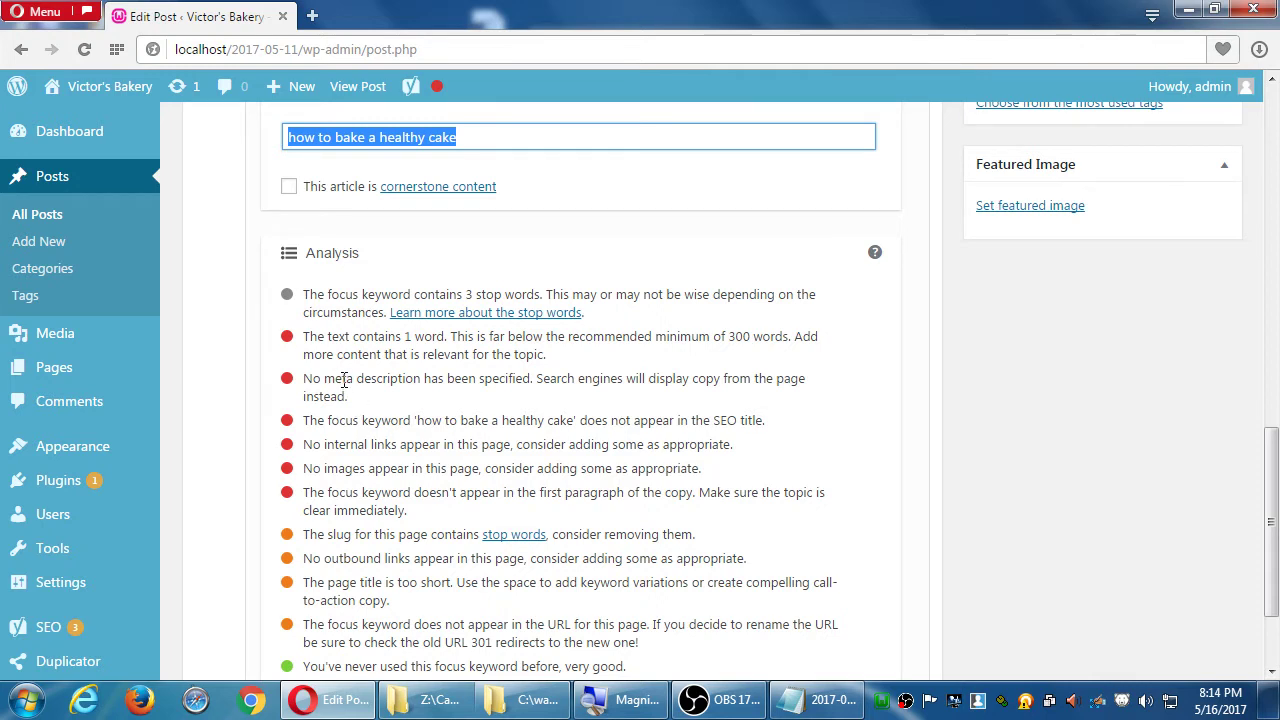
double_click(388, 380)
click(627, 385)
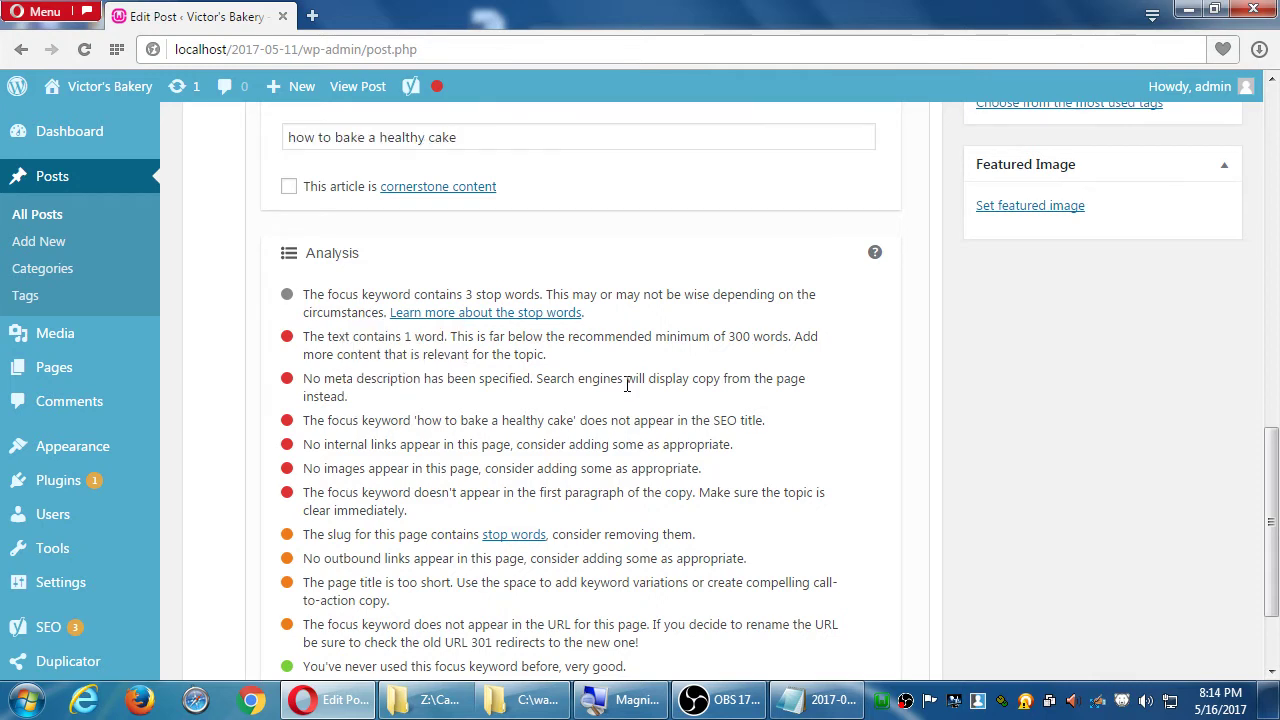
scroll(627, 385, down, 1)
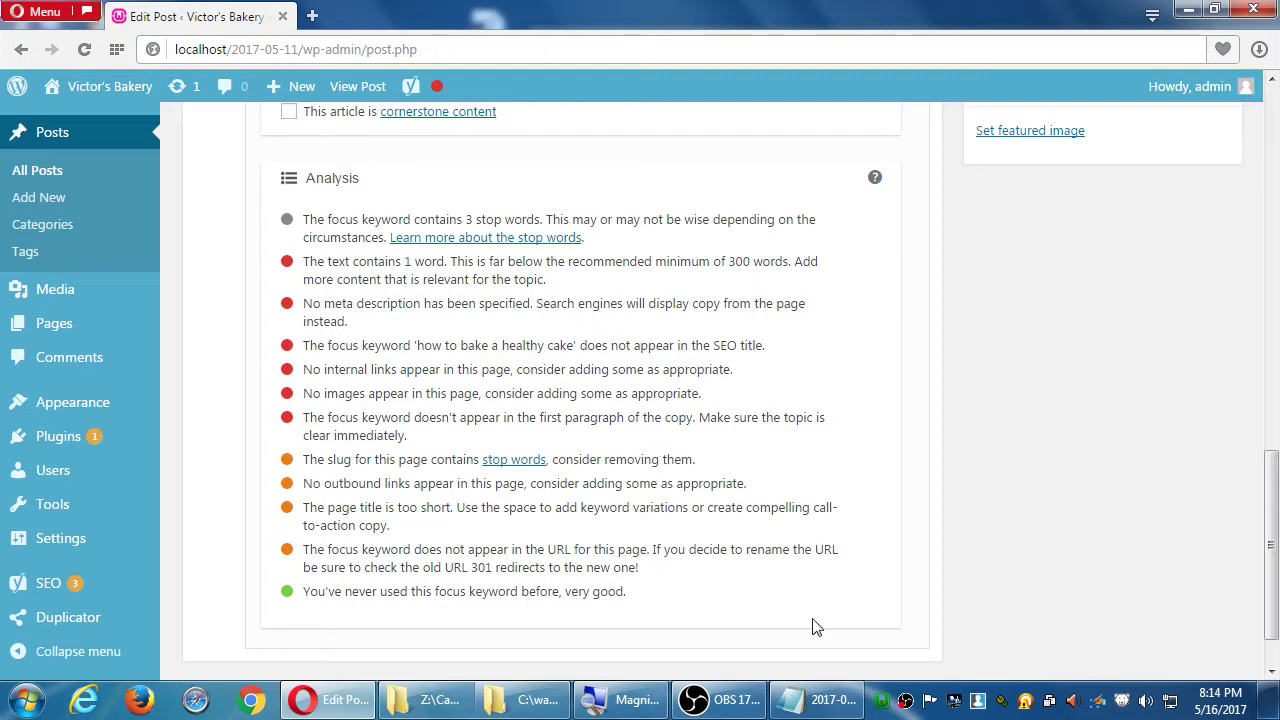
Step: Switch to the Notepad notes and add an indented "Goal:" line below the Focus Keyword line
click(815, 700)
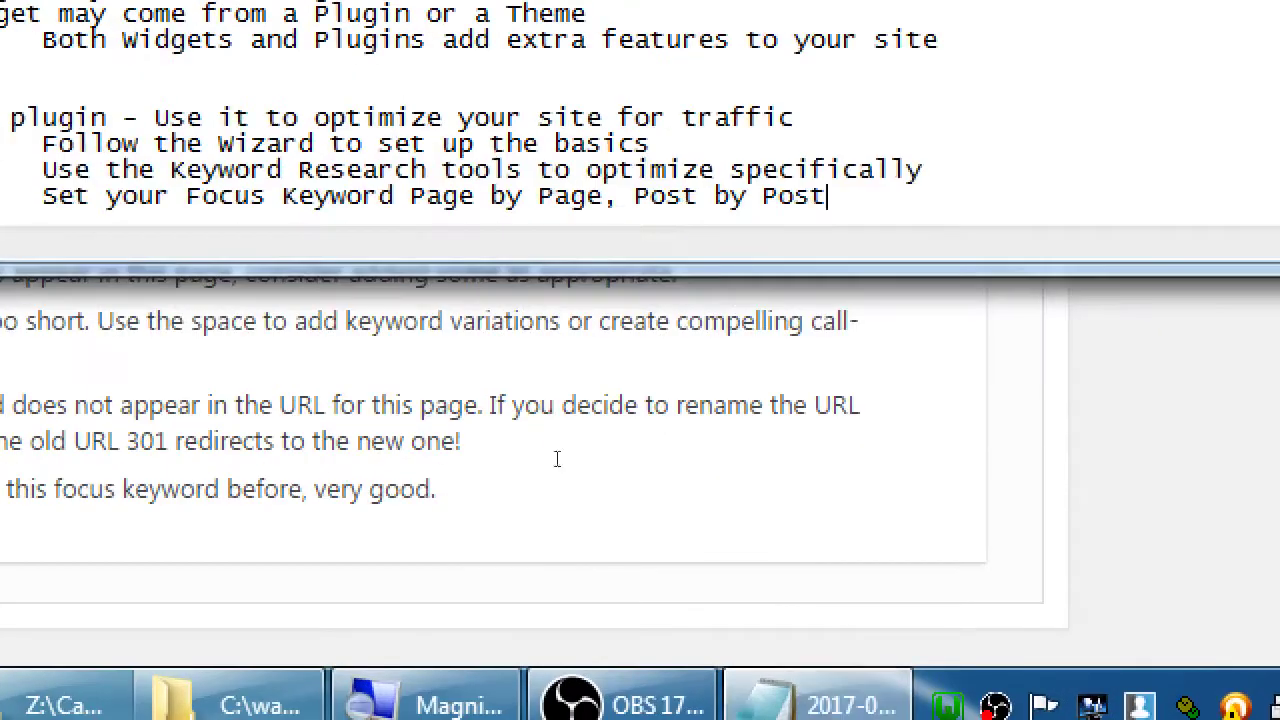
key(Tab)
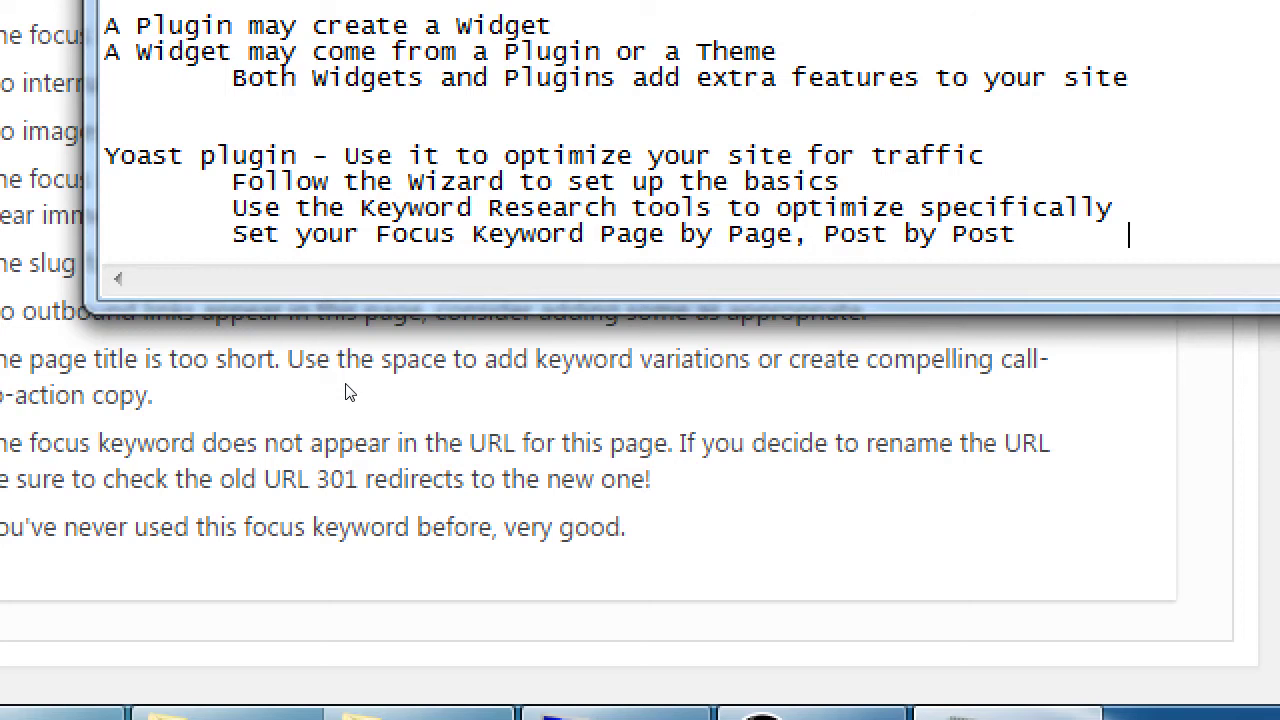
key(Return)
key(Tab)
text(Goal:)
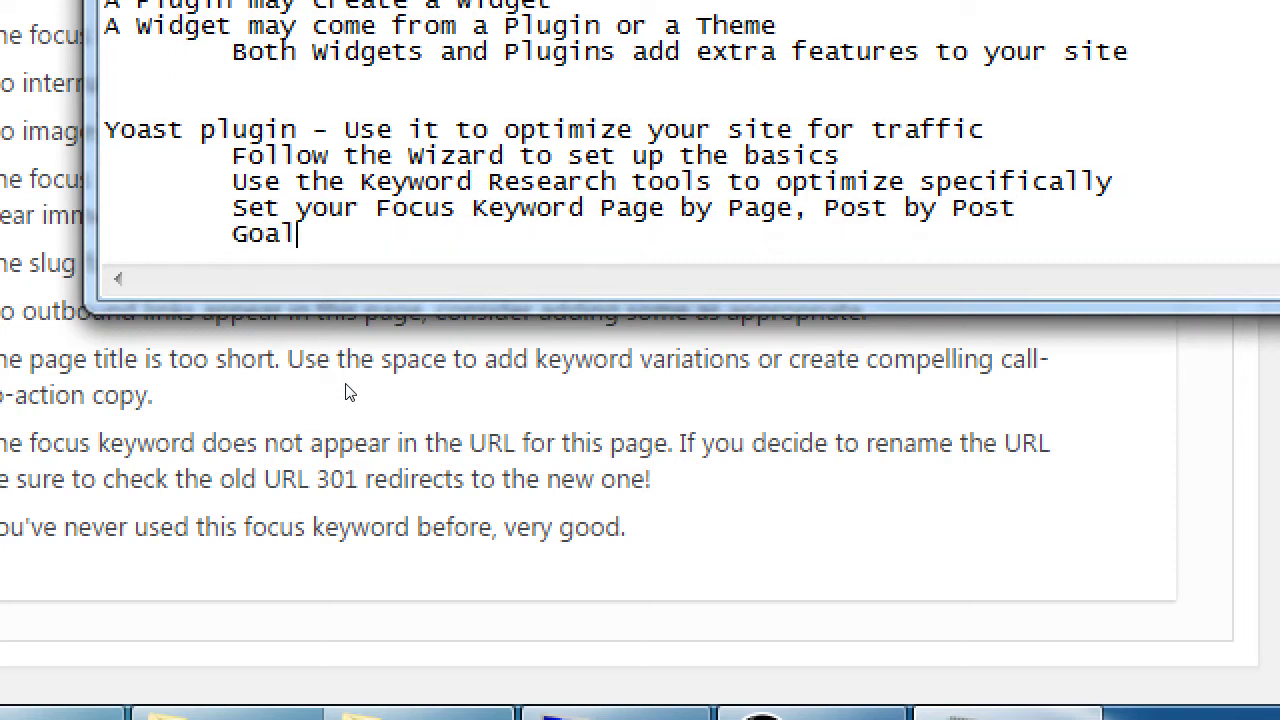
Step: Add a further-indented line reading "Minize Pages/Posts with Red mark" below the Goal: line
key(Return)
key(Tab)
key(Tab)
text(MIni)
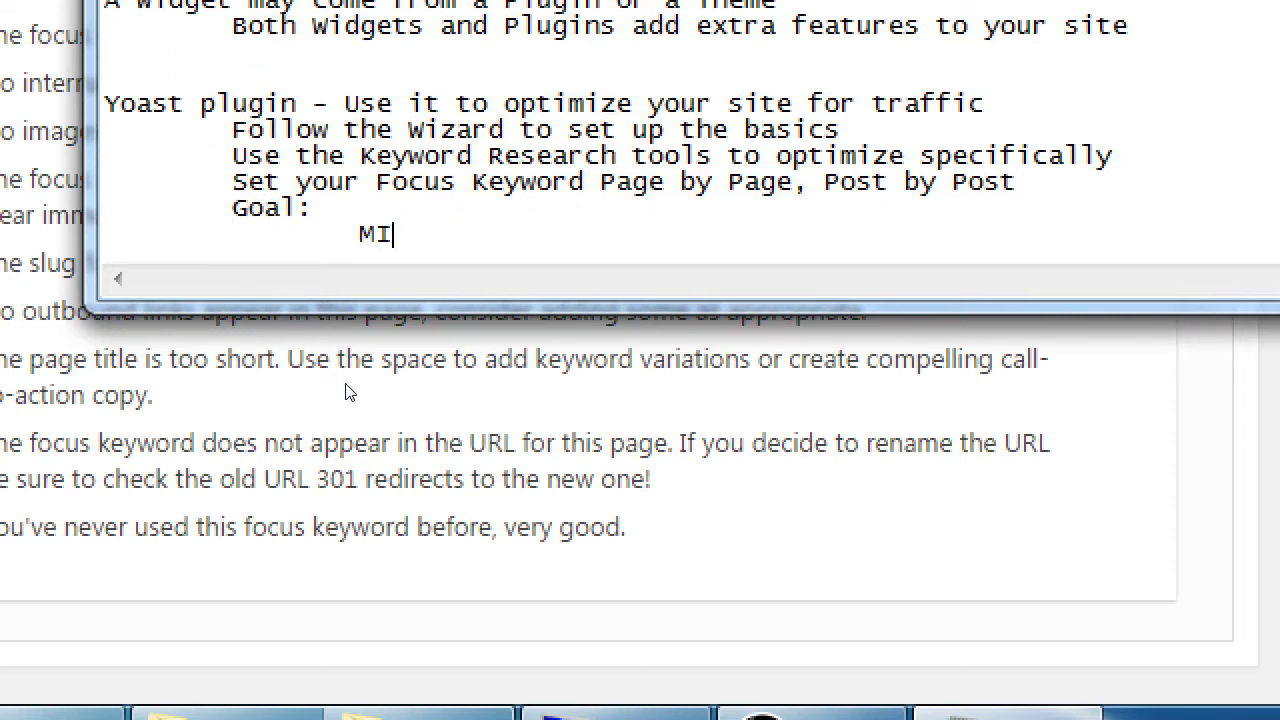
key(BackSpace)
key(BackSpace)
key(BackSpace)
text(inize Pages/)
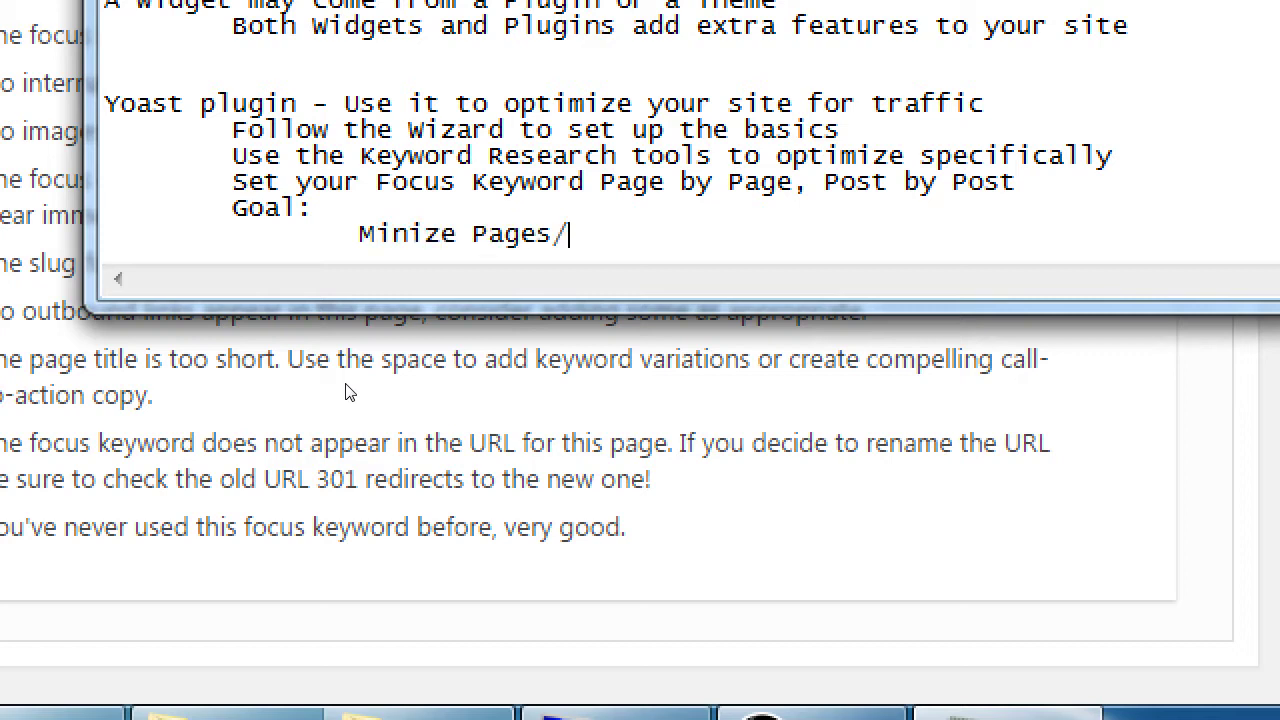
text(Posts with Red)
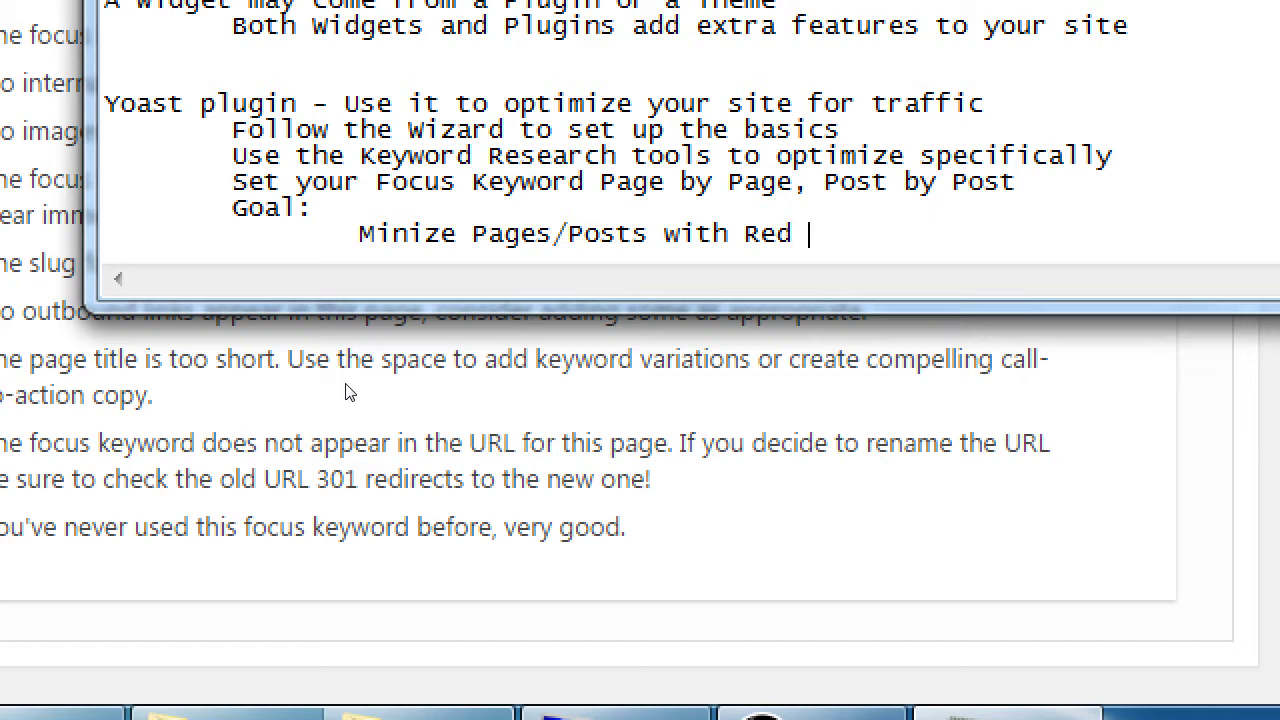
text( mark)
Step: Add an equally indented line reading "Maximize Pages/Posts with Green mark (or Orannge)" below the Red mark line
key(Return)
key(Tab)
key(Tab)
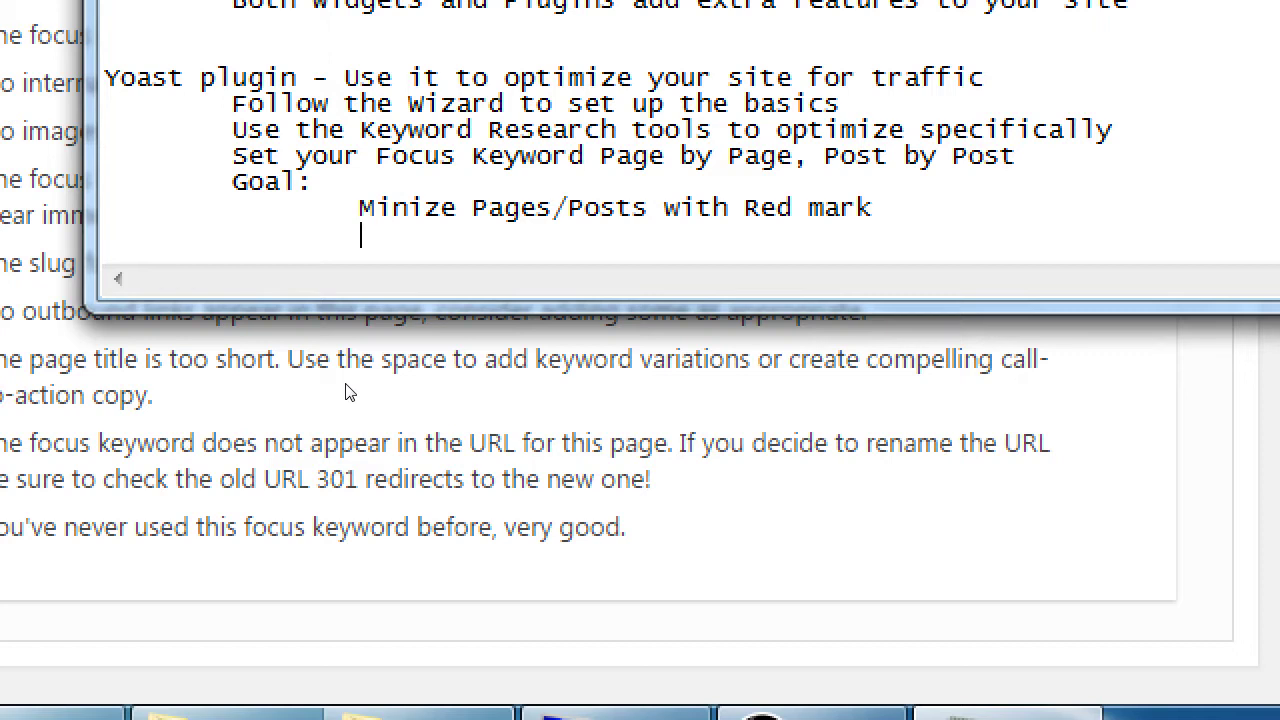
text(Maximi)
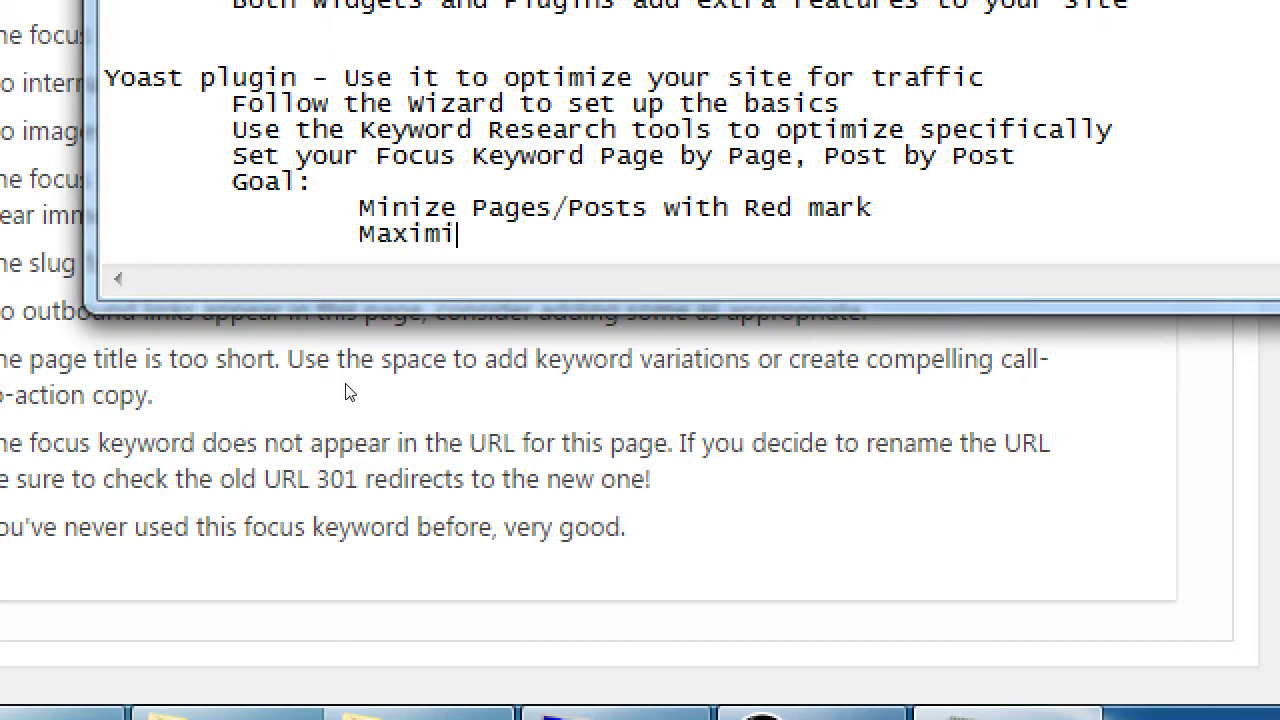
text(ze Pages/ps)
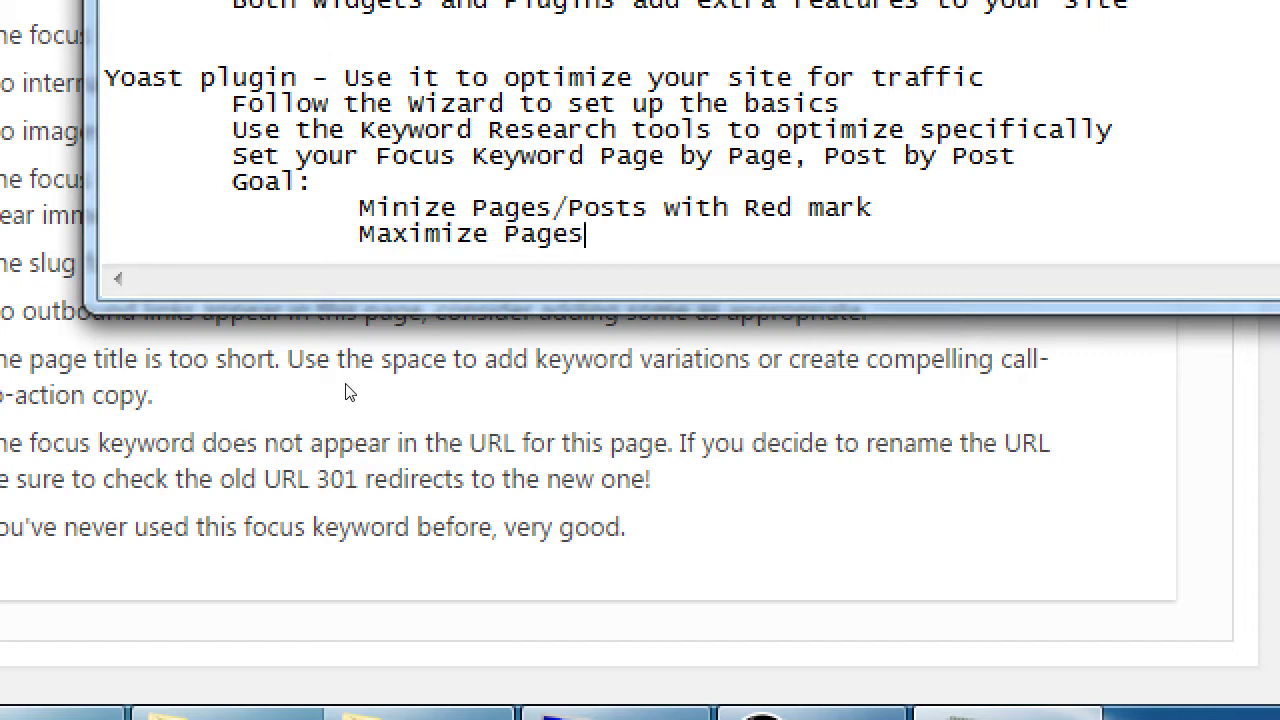
key(BackSpace)
key(BackSpace)
text(Posts with Green )
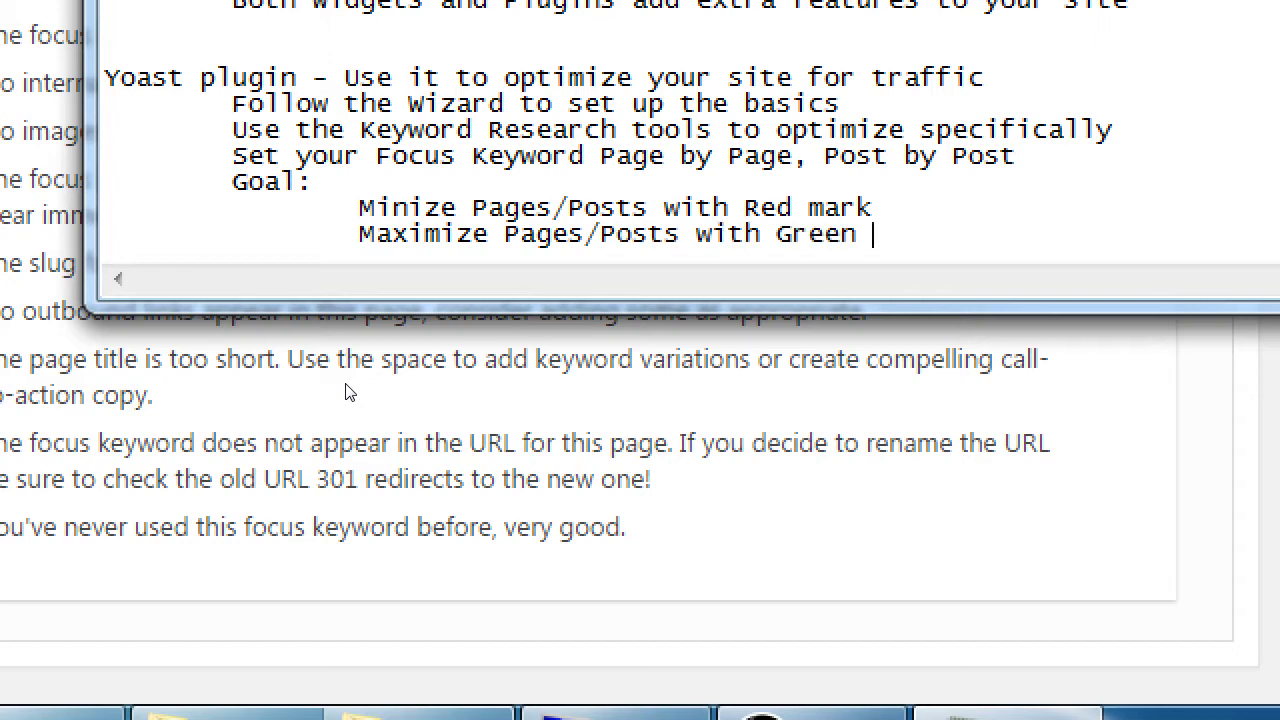
text(mark (or or)
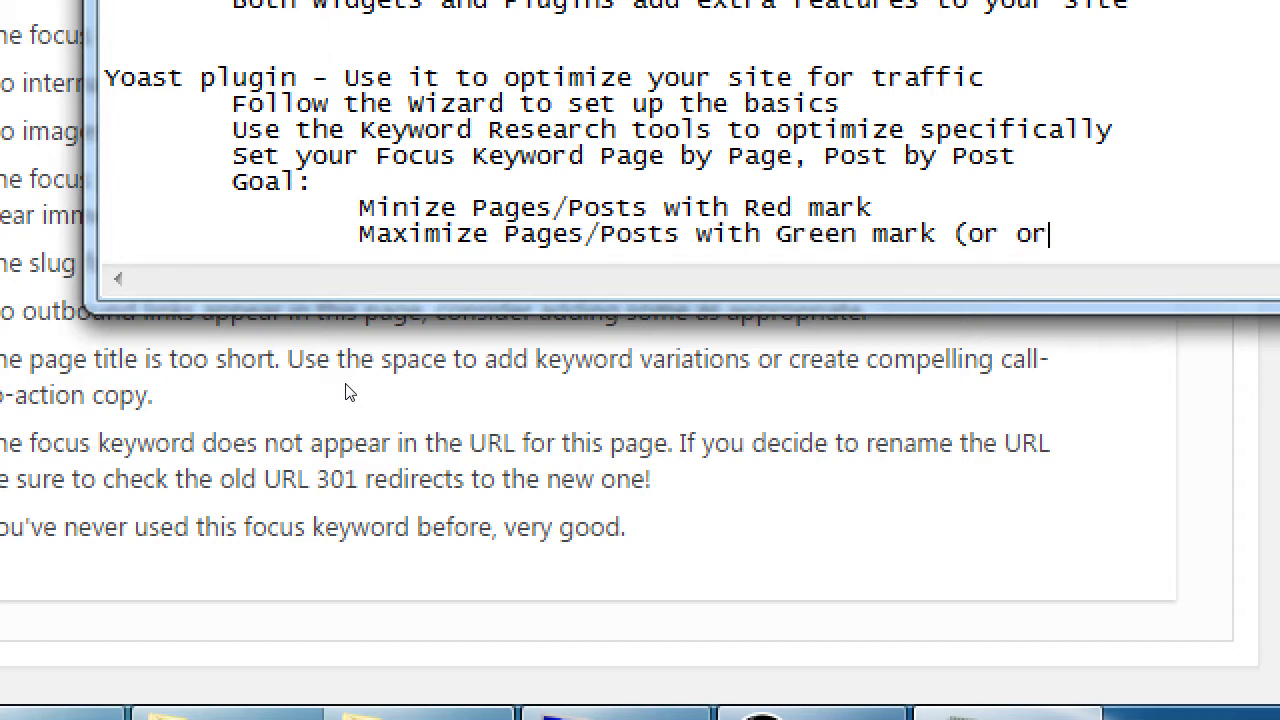
key(BackSpace)
key(BackSpace)
text(Orannge))
Step: Append "(and Gray)" to the end of the Red mark line
key(Up)
text(()
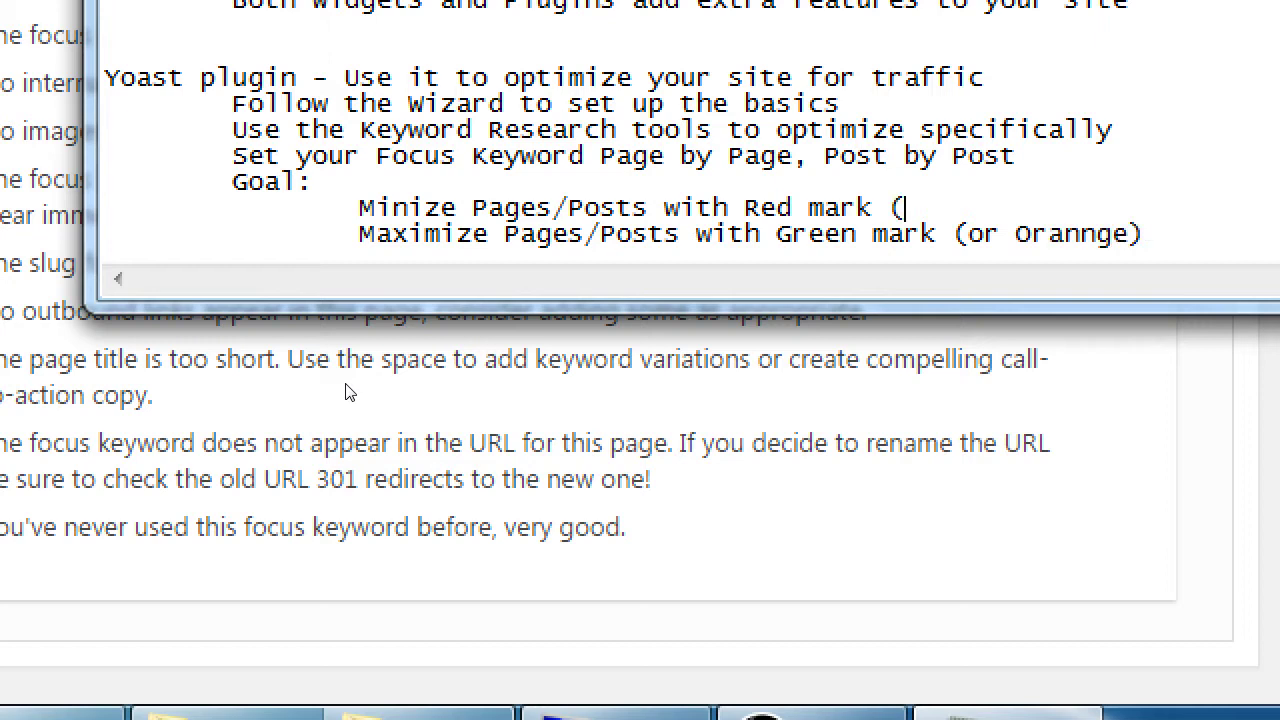
text(and GRay)
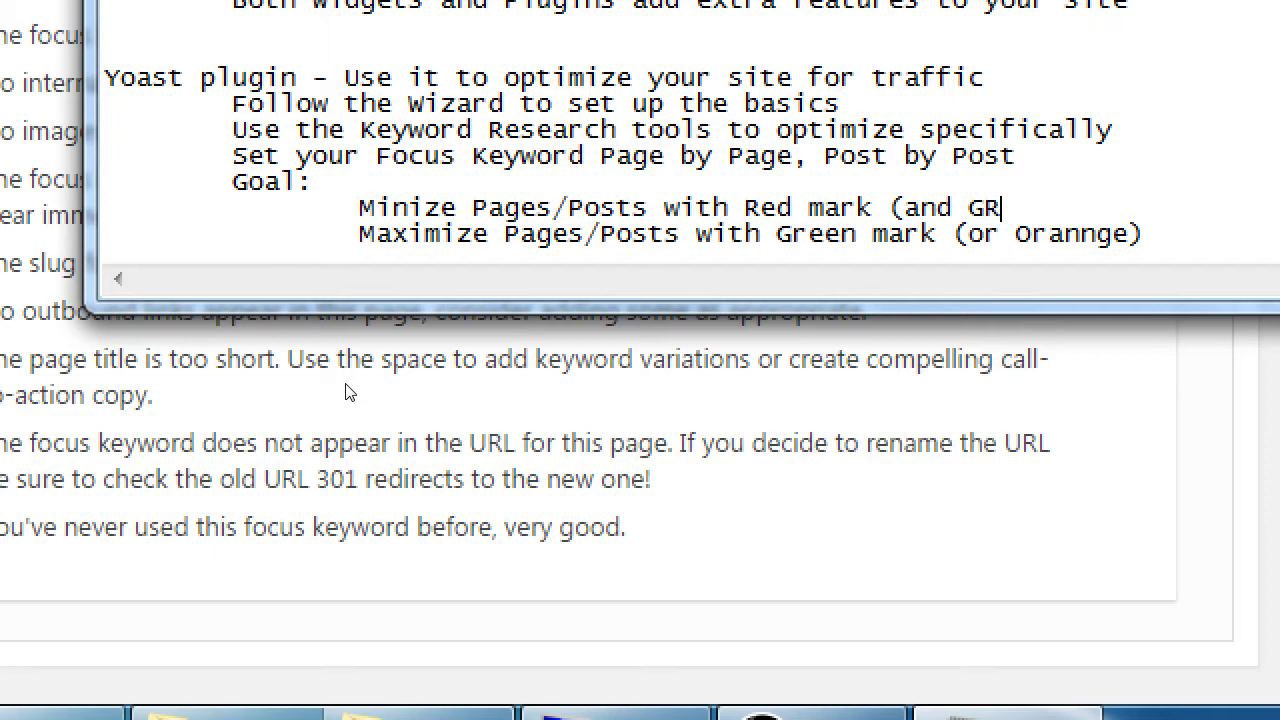
key(BackSpace)
key(BackSpace)
key(BackSpace)
text(rab)
key(BackSpace)
text(y))
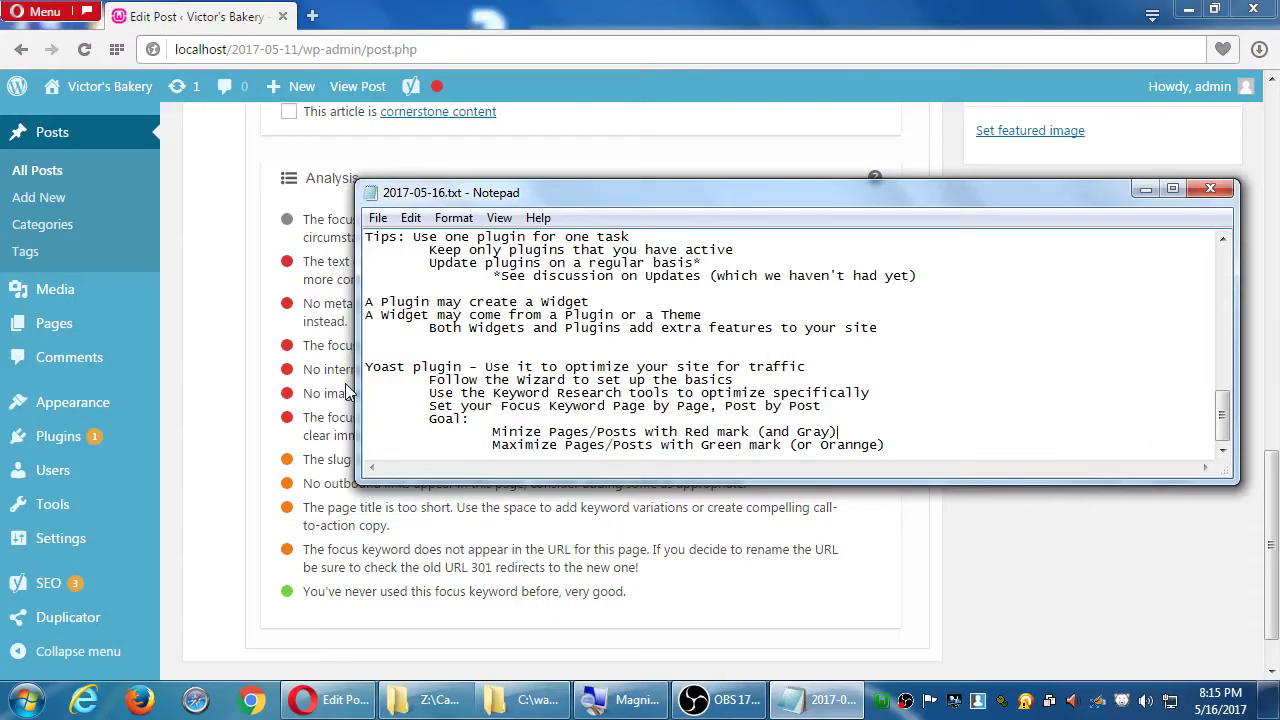
Step: Switch back to the WordPress post editor and review the post's Yoast SEO section from the analysis list up to the keyword status
click(222, 236)
scroll(543, 331, up, 10)
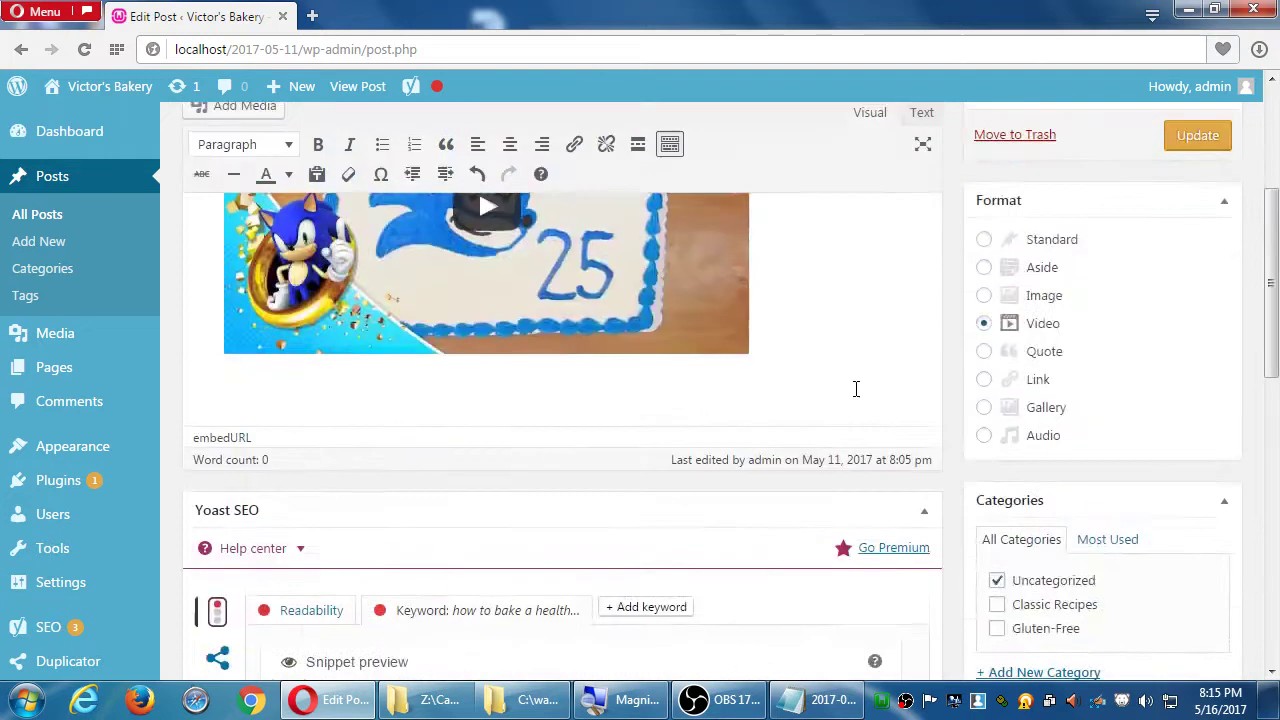
scroll(856, 389, up, 5)
click(1190, 122)
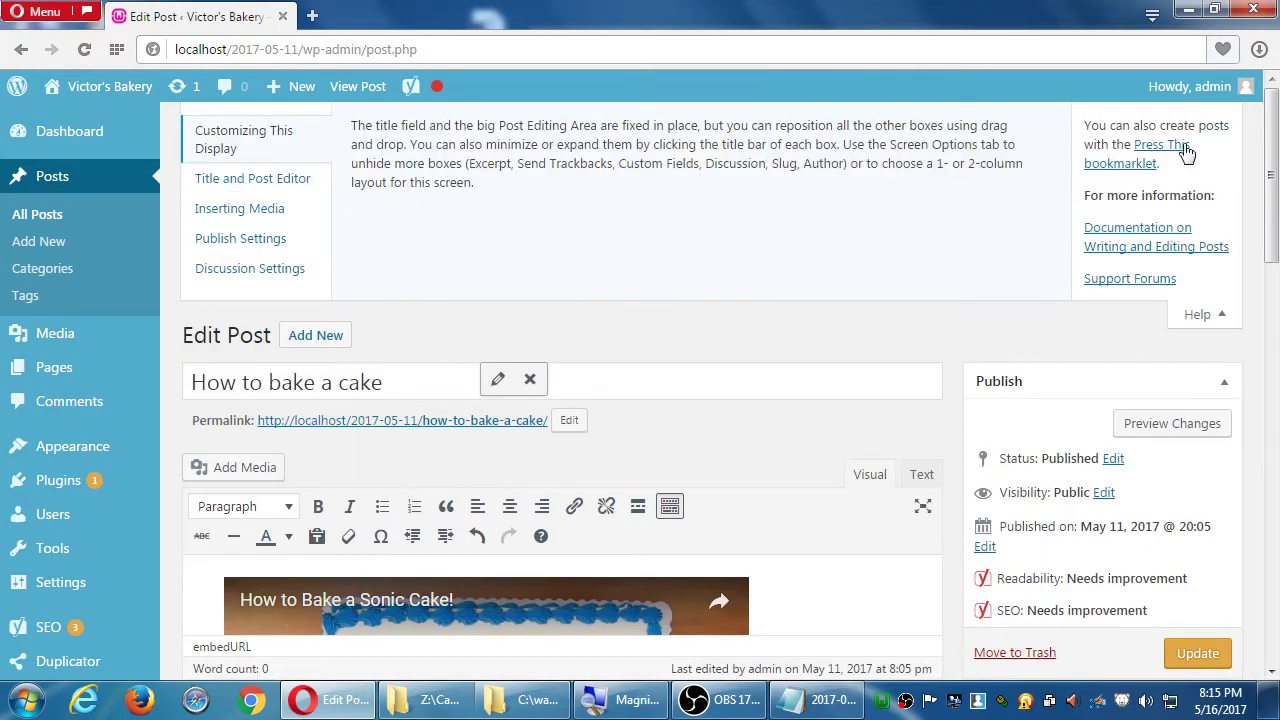
click(1218, 322)
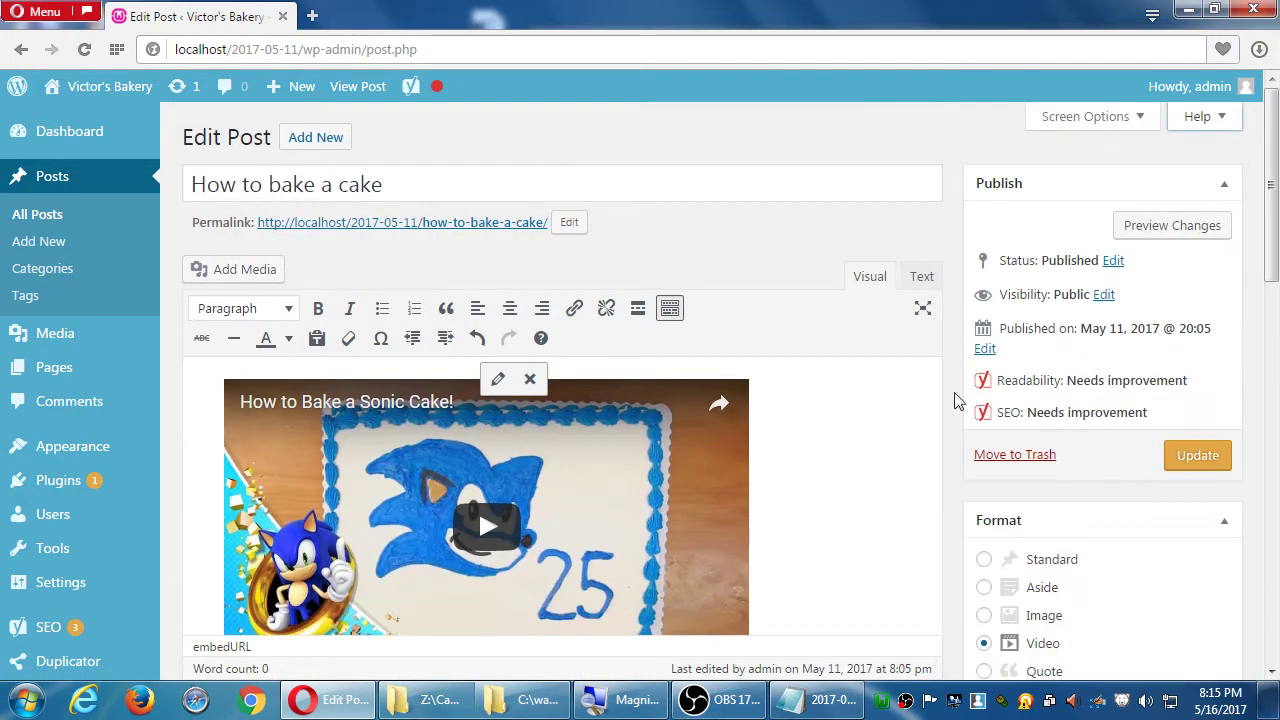
scroll(955, 400, down, 7)
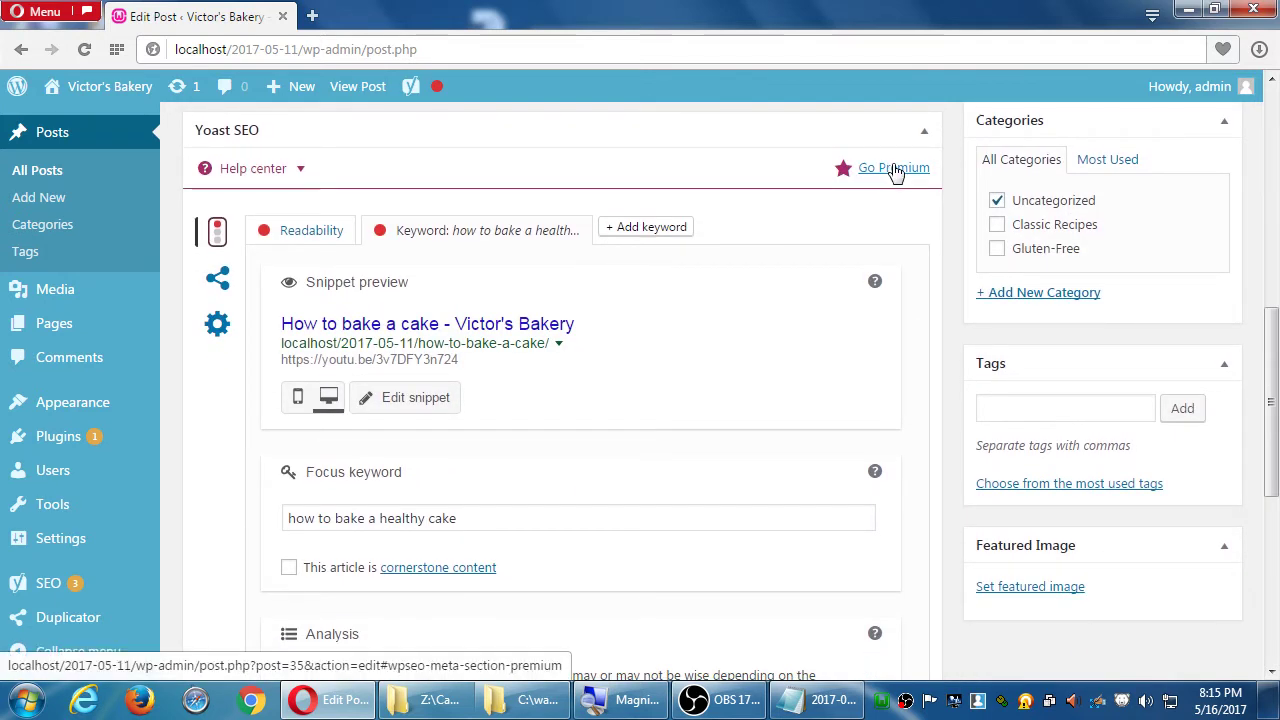
scroll(787, 398, down, 5)
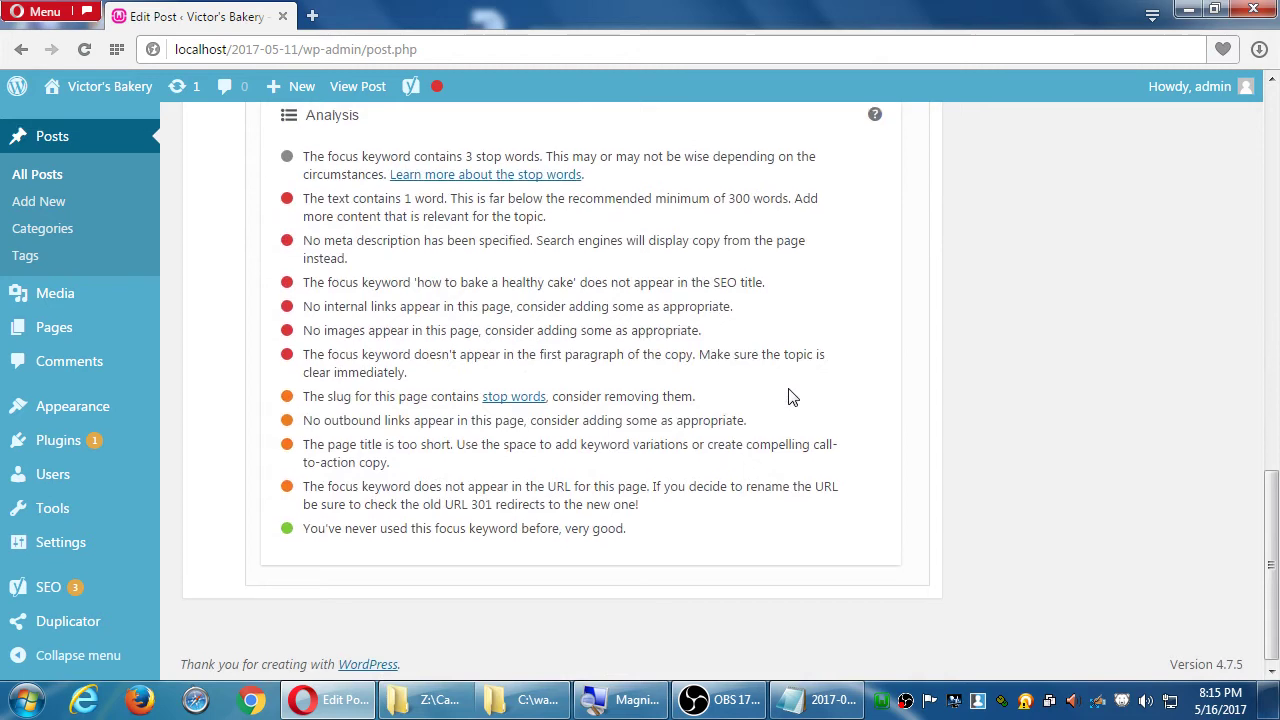
scroll(792, 395, up, 3)
scroll(1040, 525, up, 1)
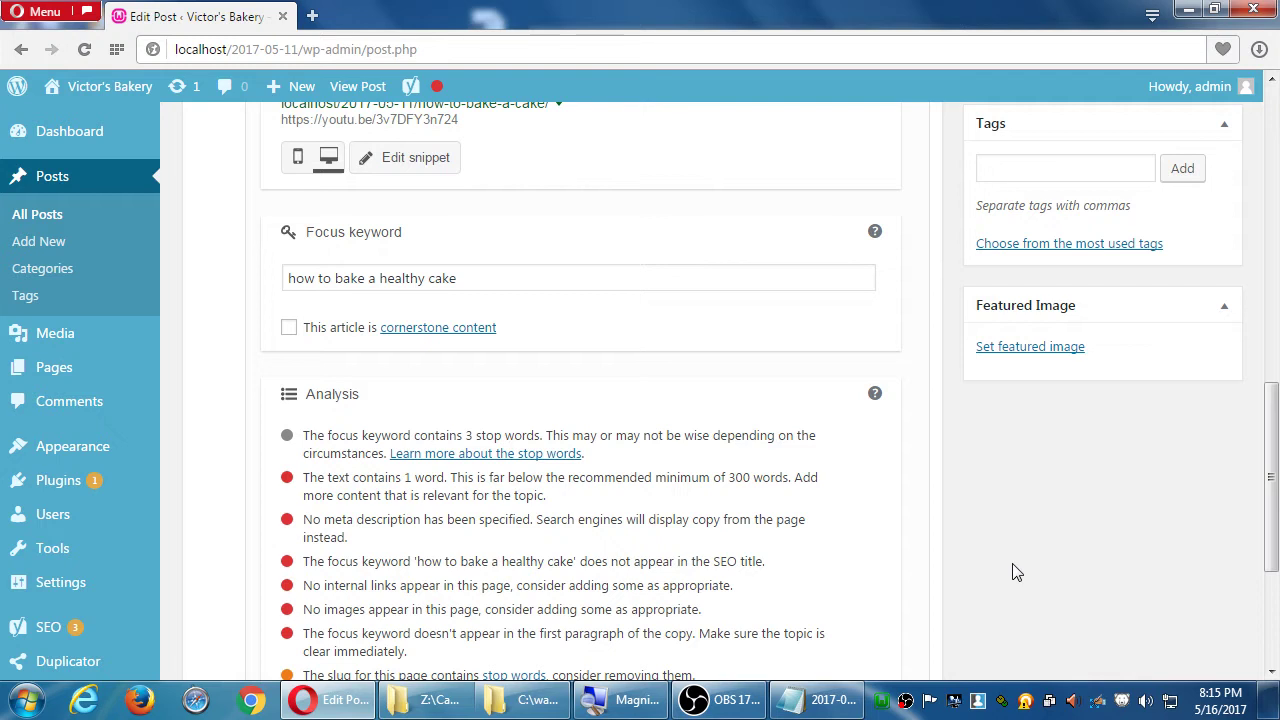
scroll(1013, 572, up, 4)
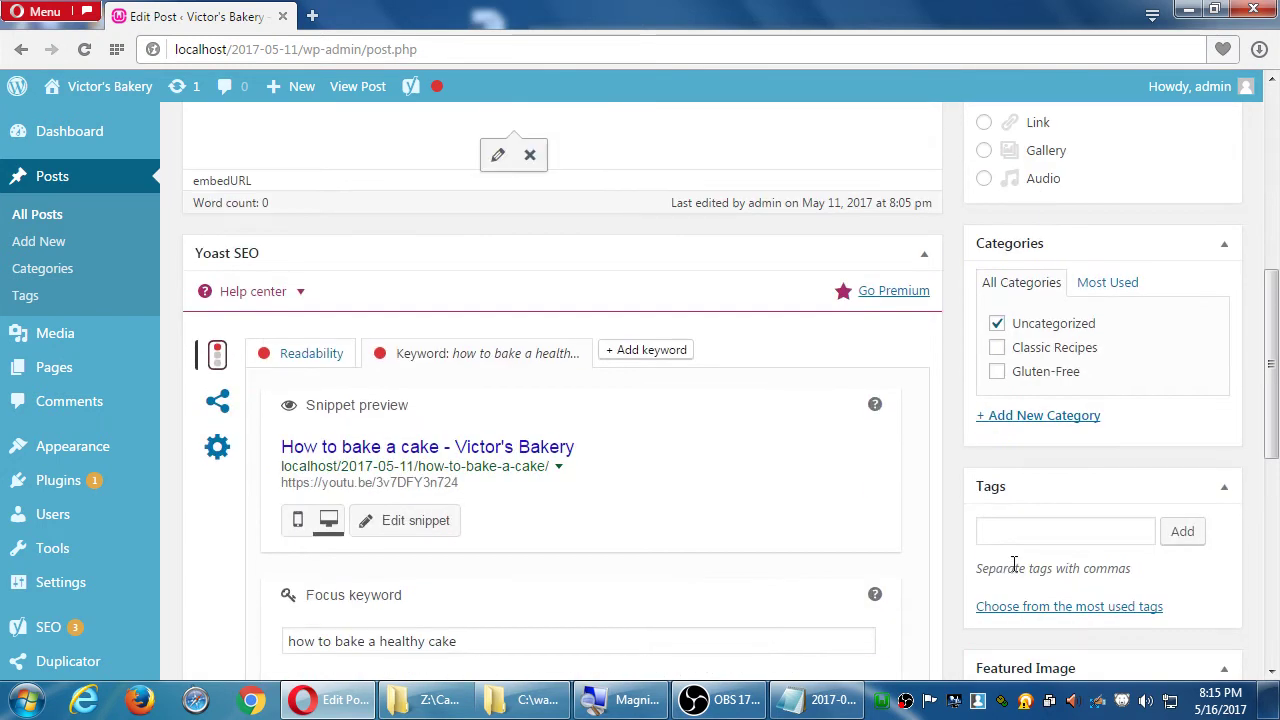
scroll(1012, 555, up, 1)
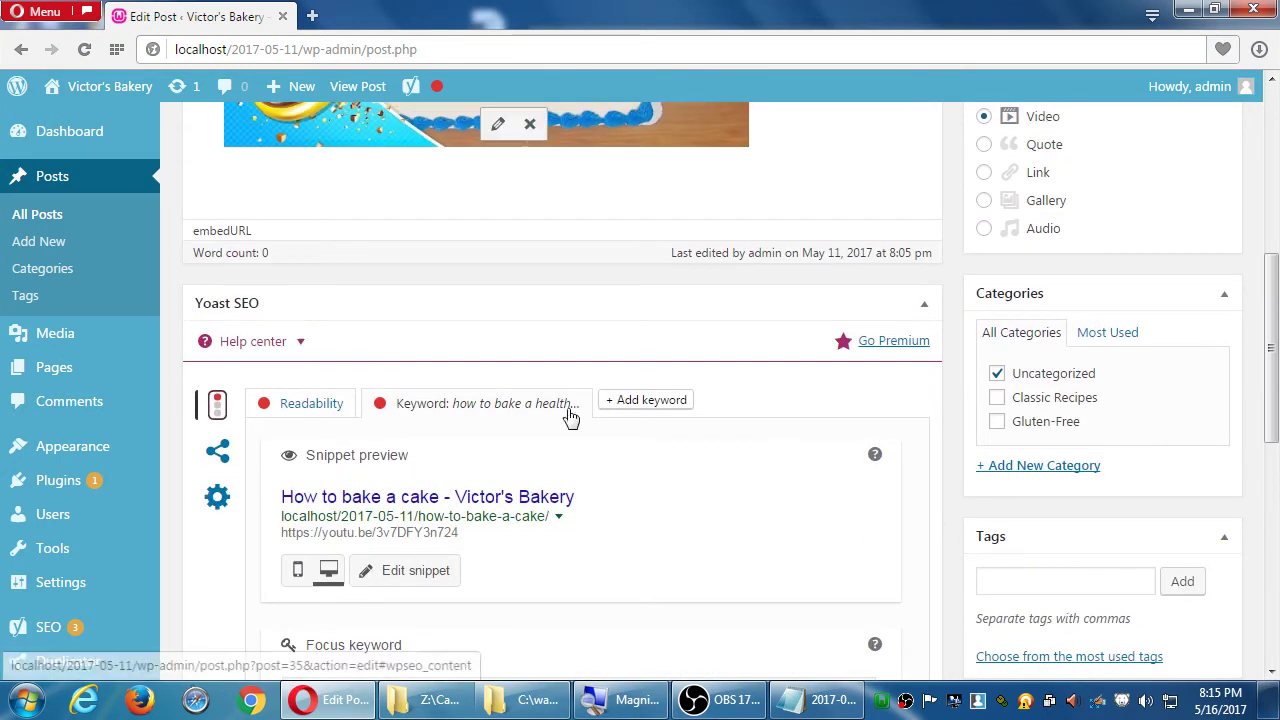
Step: Update the "How to bake a cake" post to save its focus keyword
scroll(640, 425, up, 4)
scroll(676, 423, up, 1)
click(1195, 462)
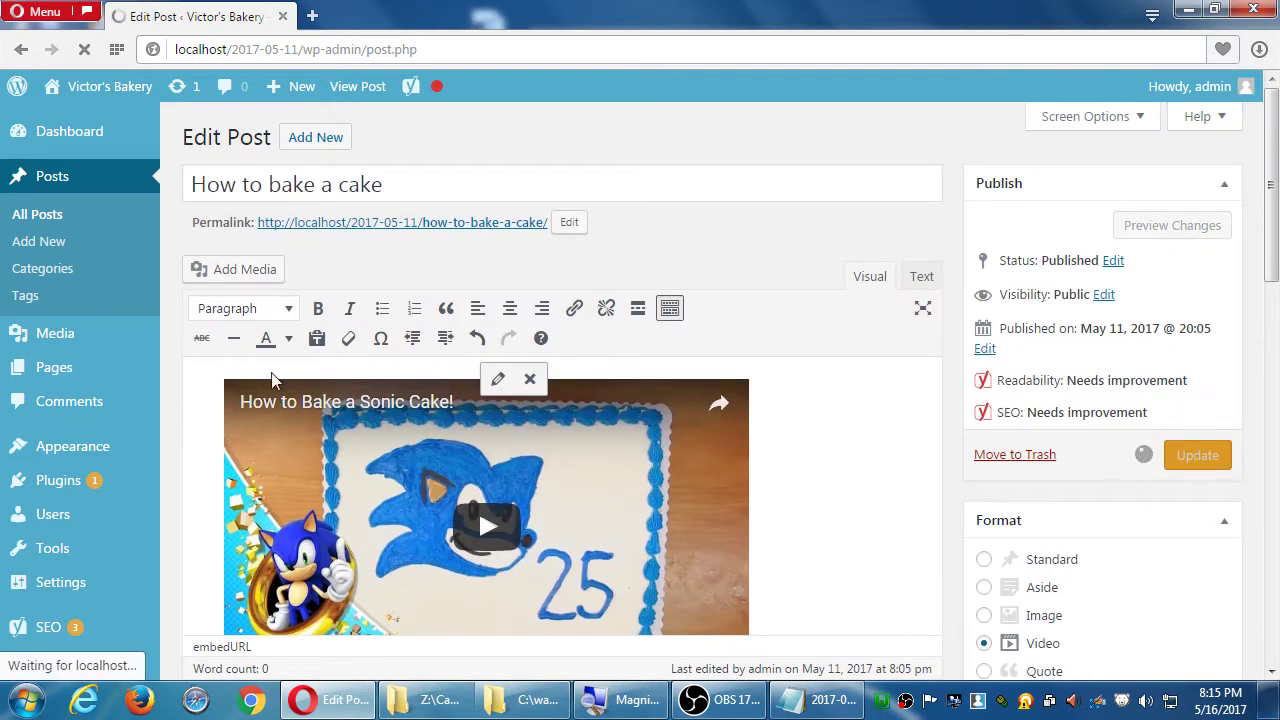
Step: Open the Yoast SEO dashboard and look at its Help center, closing the Help center again
scroll(85, 520, down, 5)
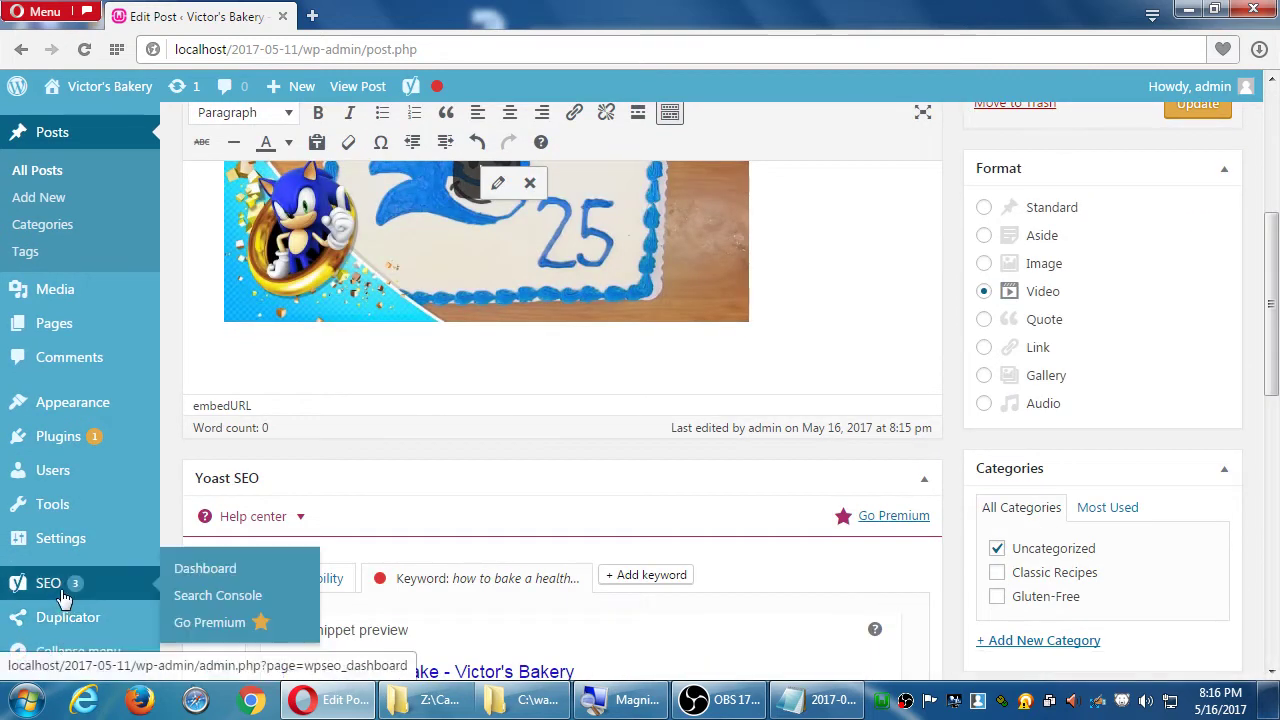
click(60, 590)
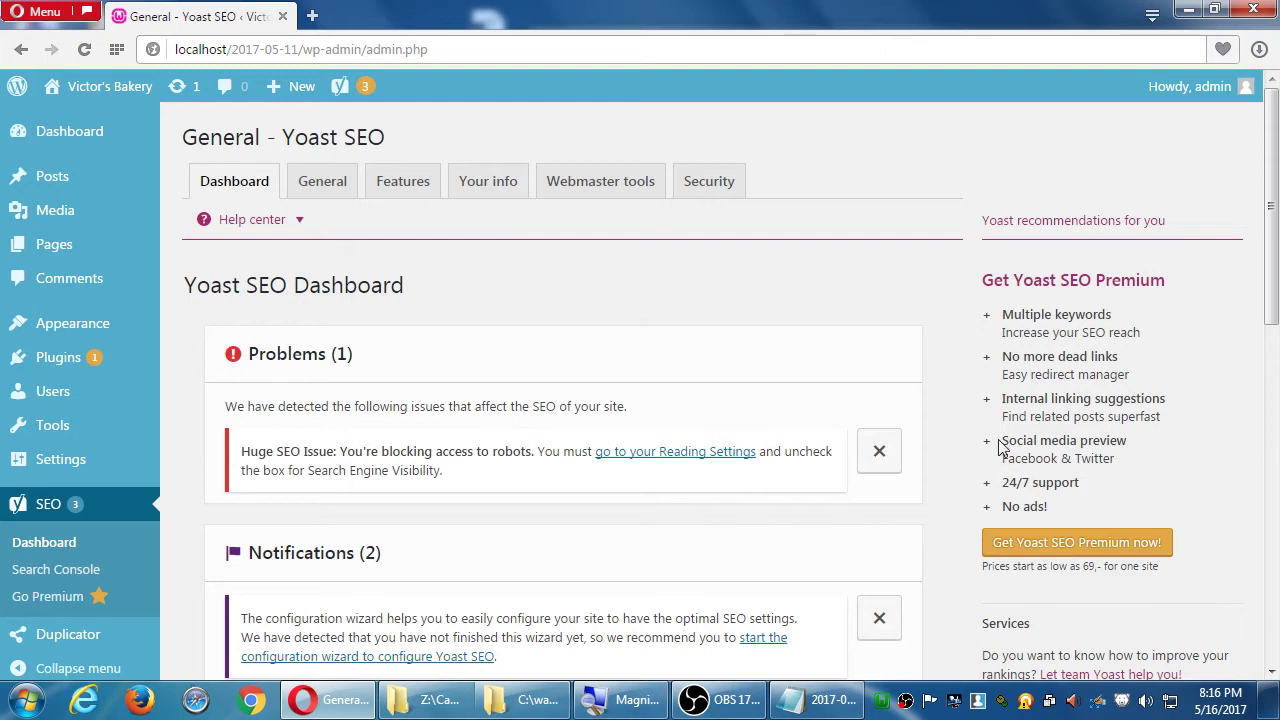
click(258, 224)
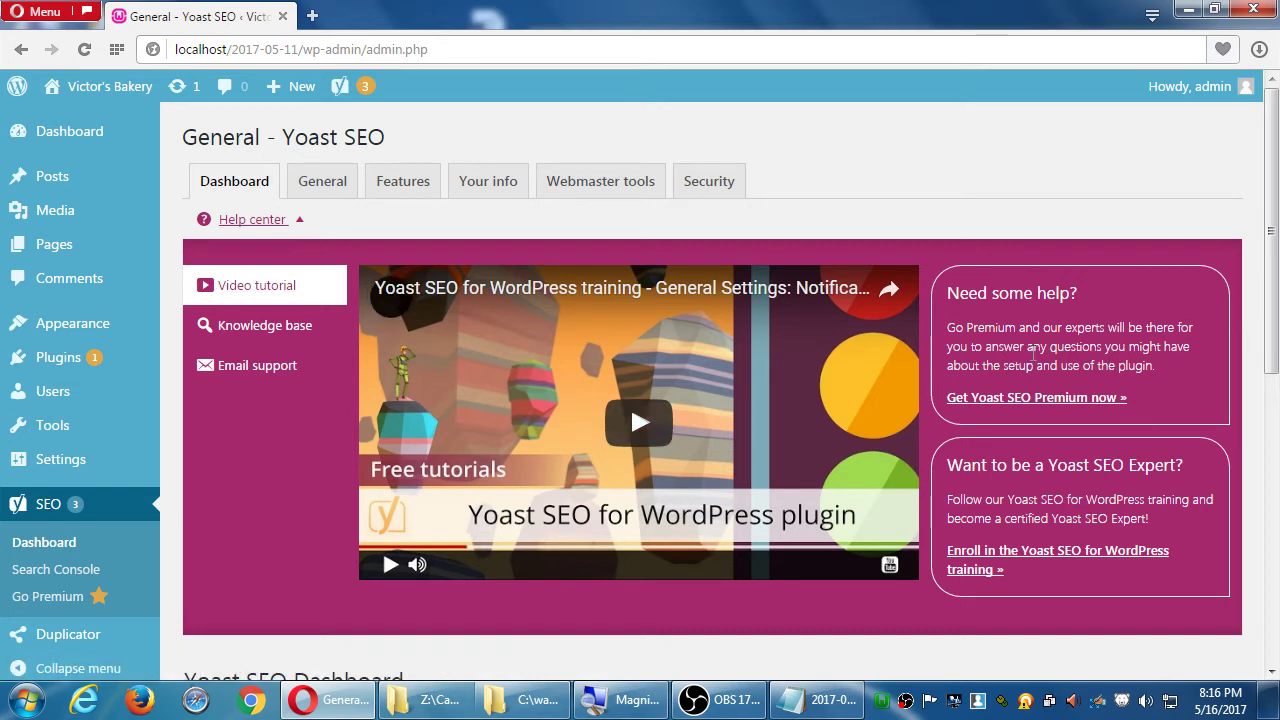
click(249, 220)
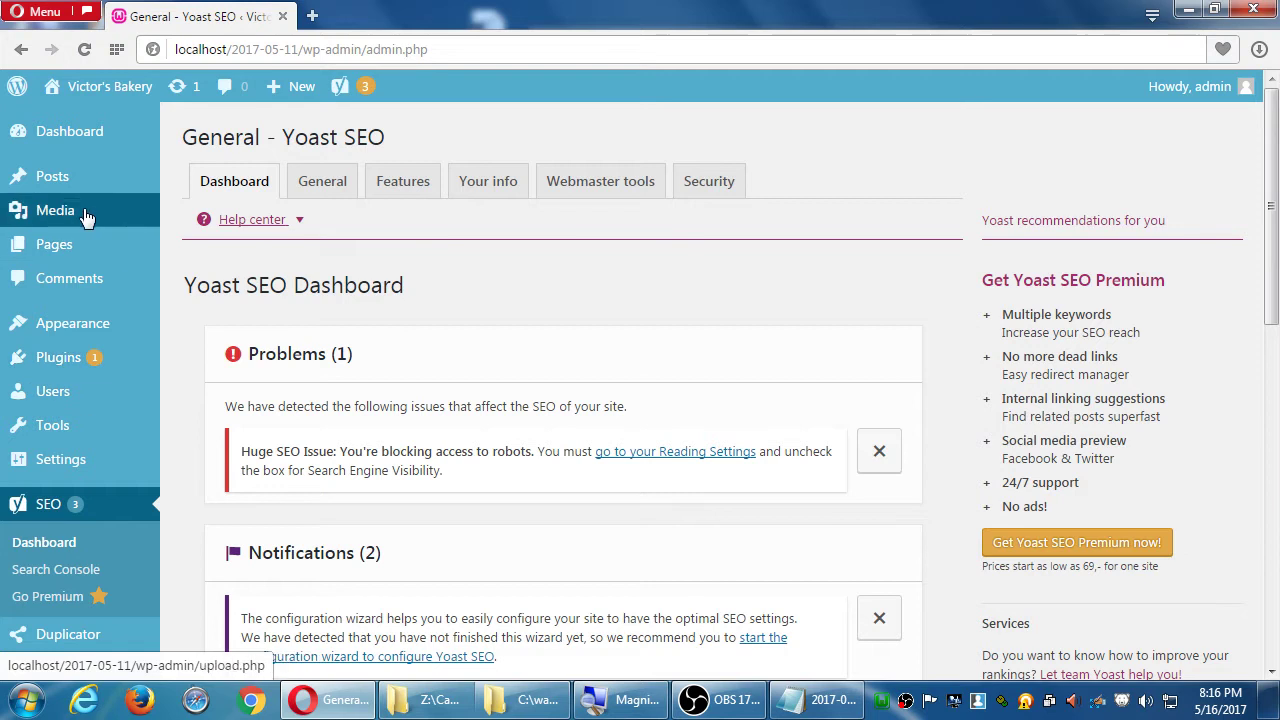
Step: Open the list of all posts and examine the SEO score column
mouse_move(71, 190)
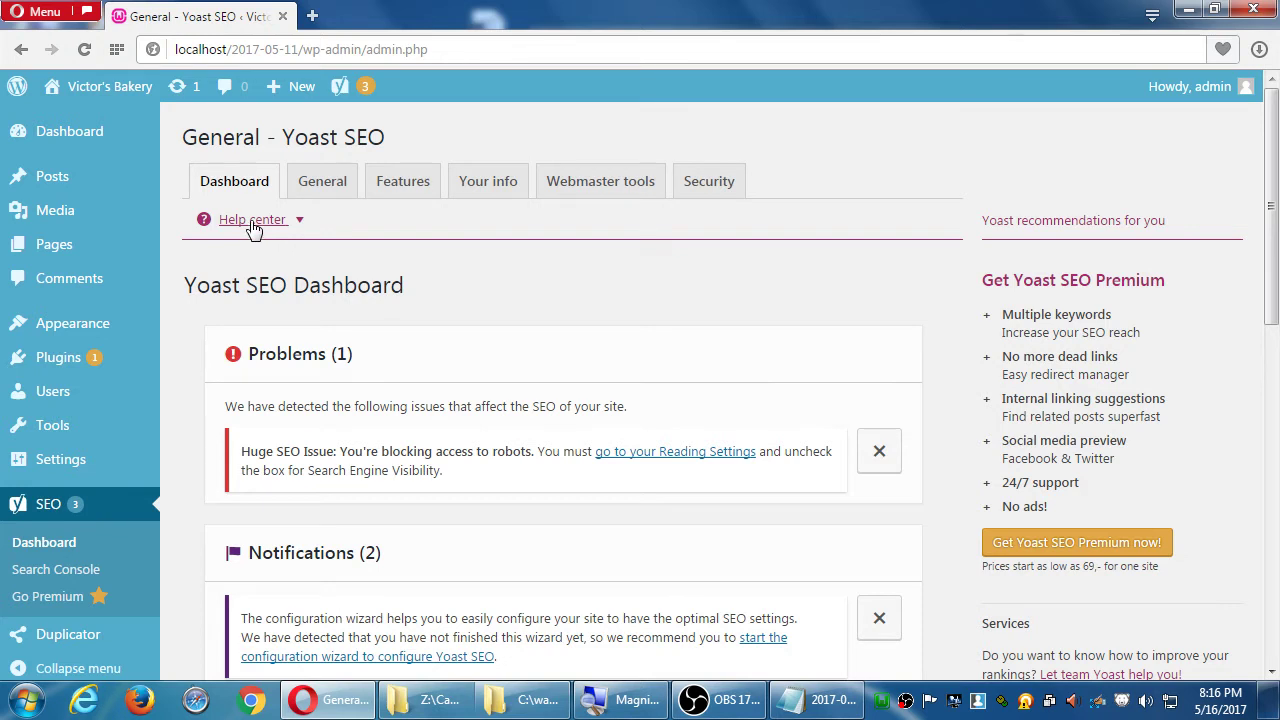
click(95, 182)
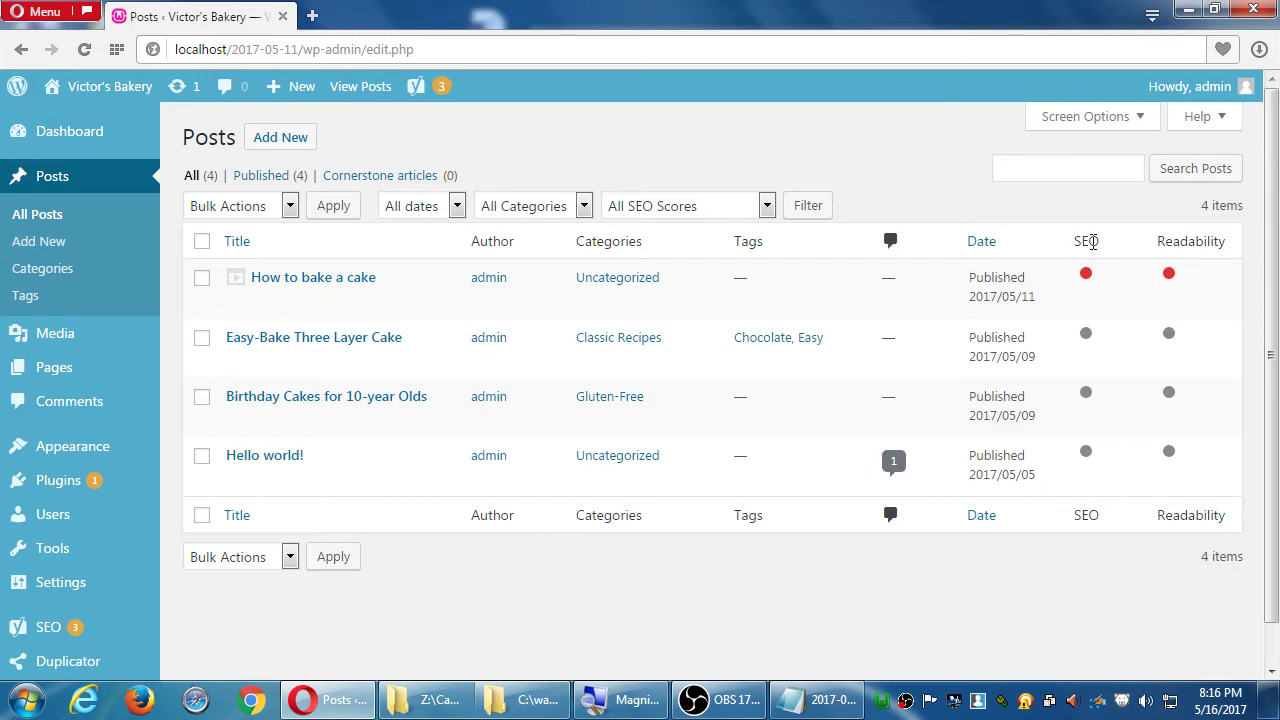
drag(1082, 241, 1086, 250)
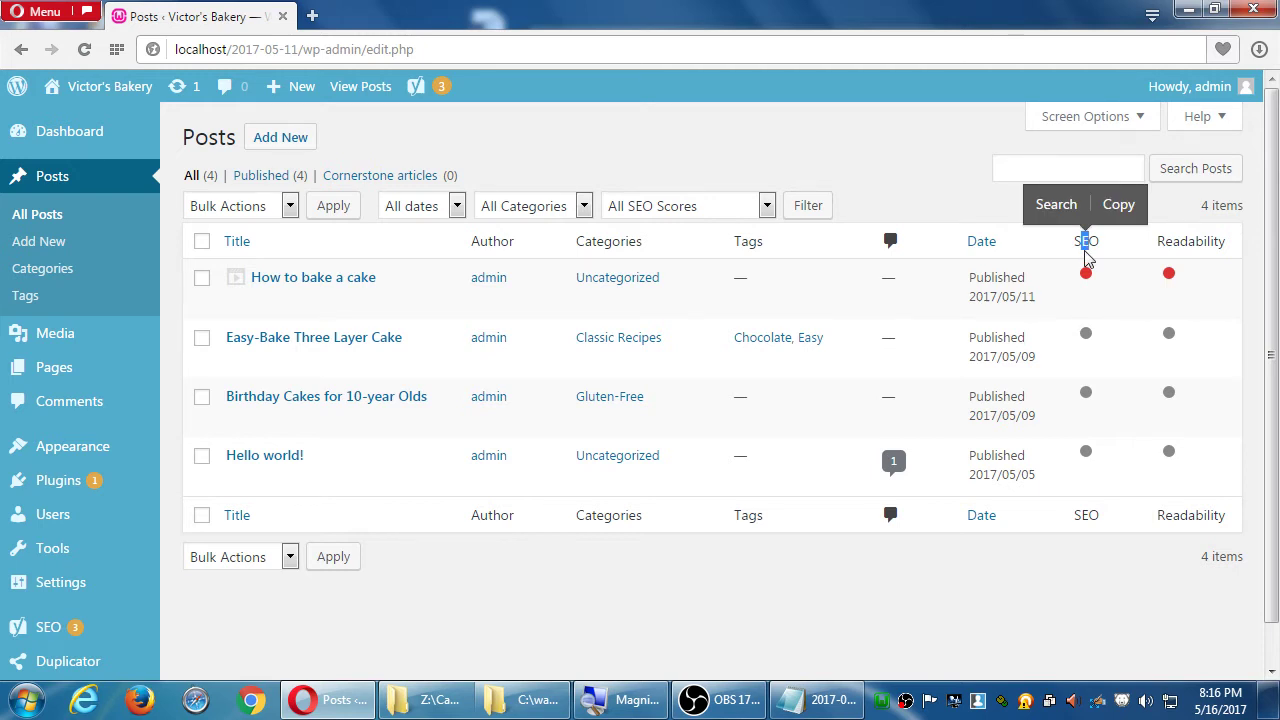
click(916, 173)
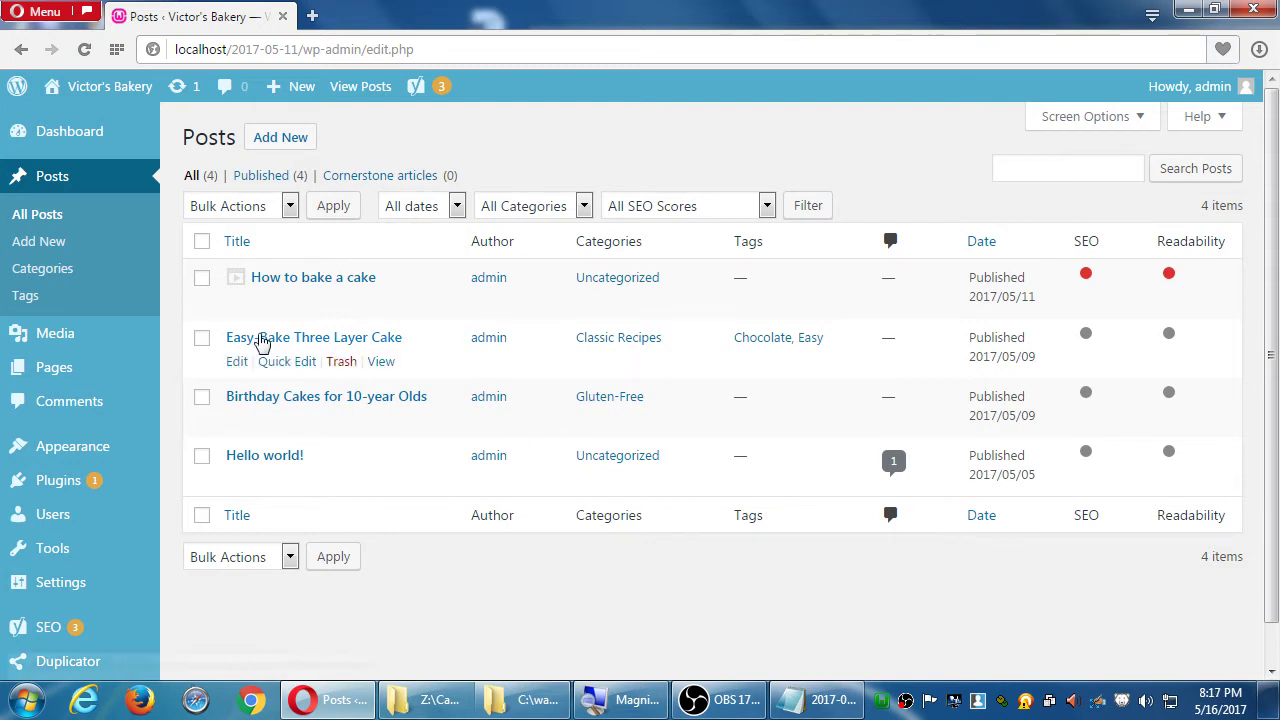
Step: Open the "How to bake a cake" post for editing and check its saved focus keyword and content
mouse_move(335, 305)
click(241, 310)
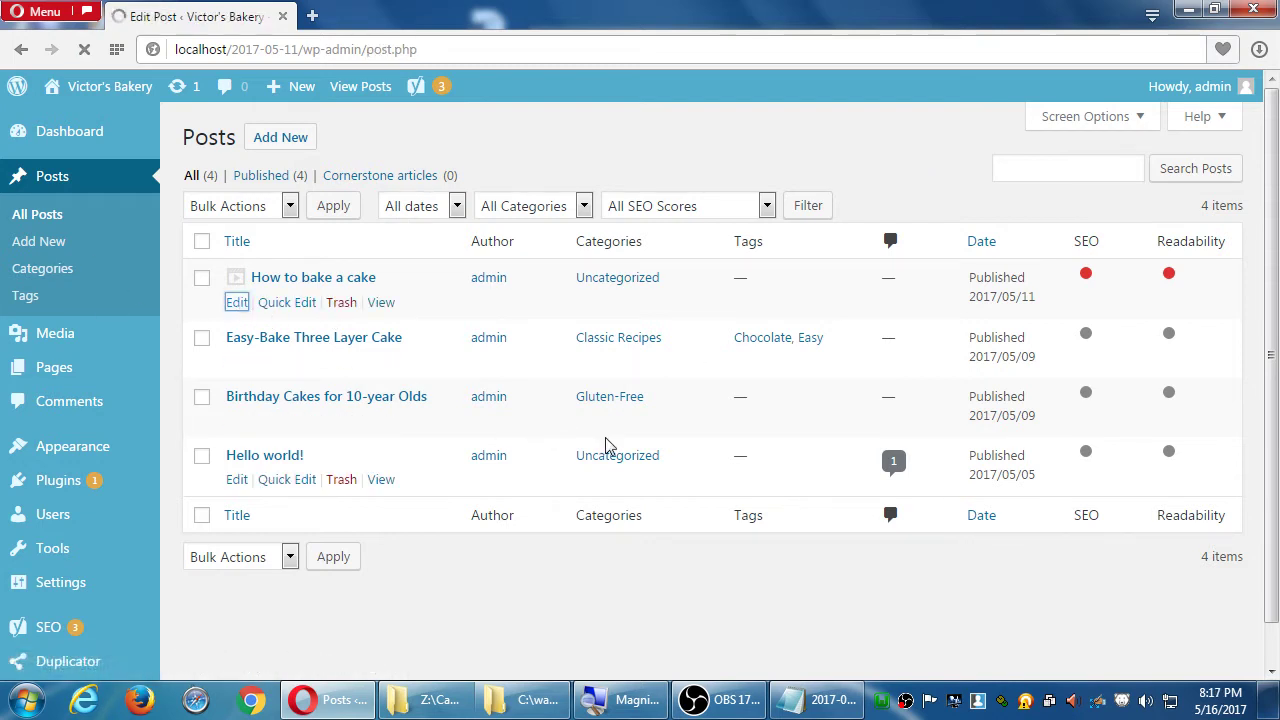
scroll(610, 445, down, 4)
scroll(607, 446, down, 3)
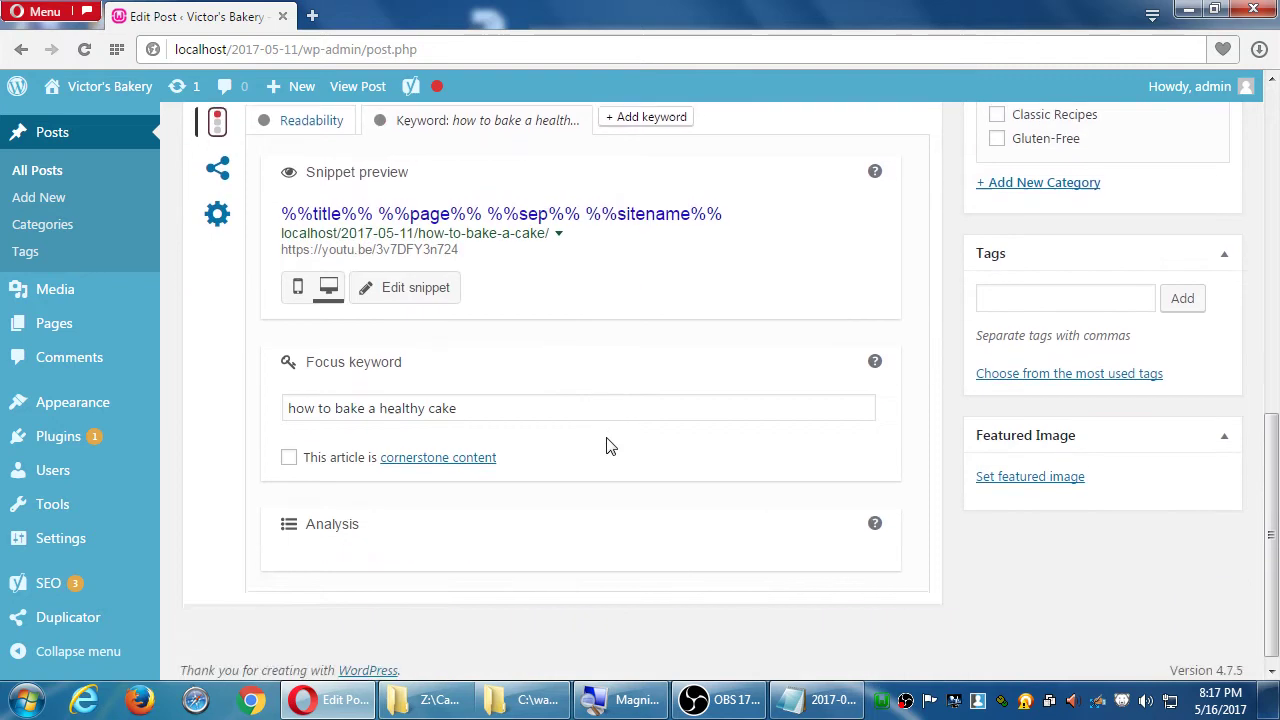
triple_click(480, 397)
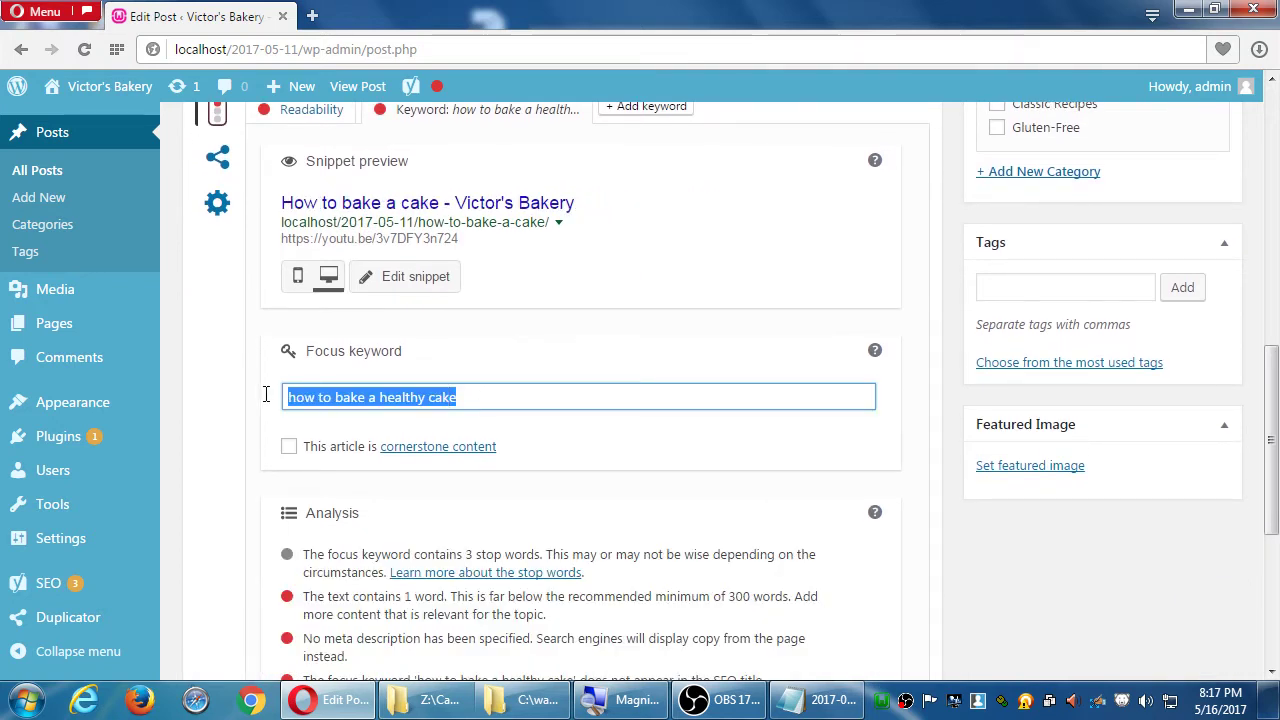
scroll(534, 416, up, 6)
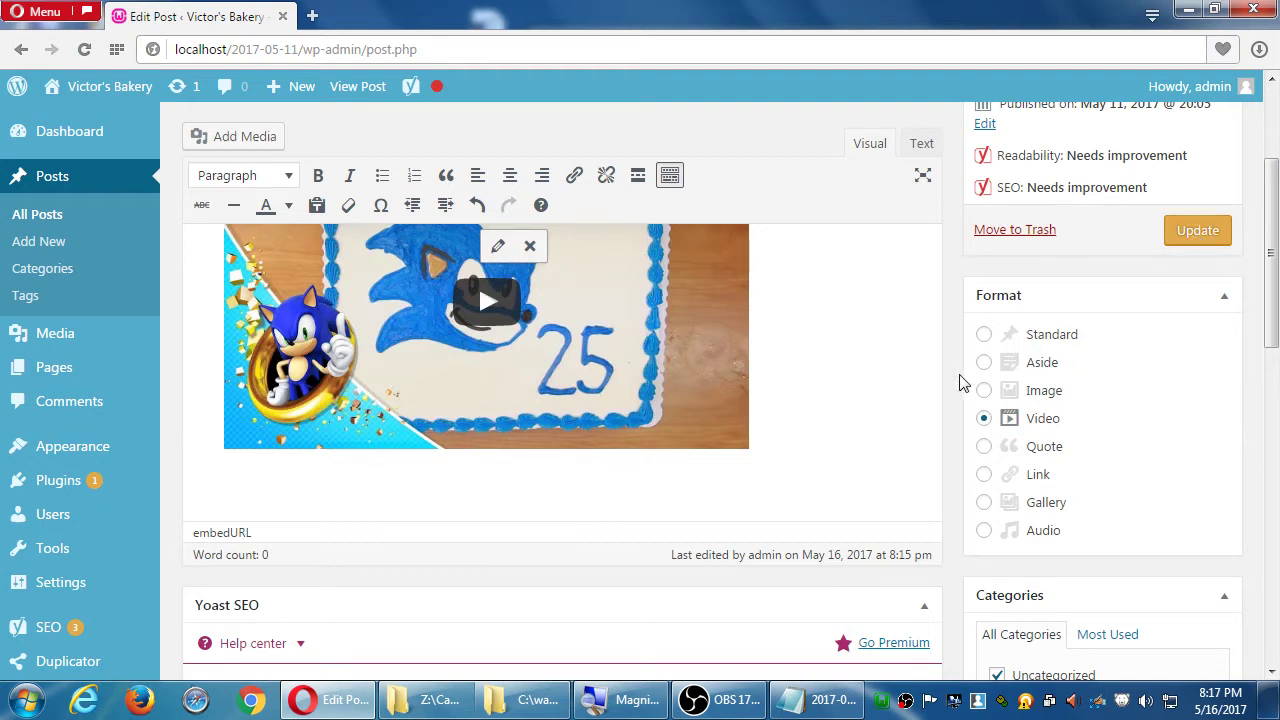
scroll(955, 377, down, 3)
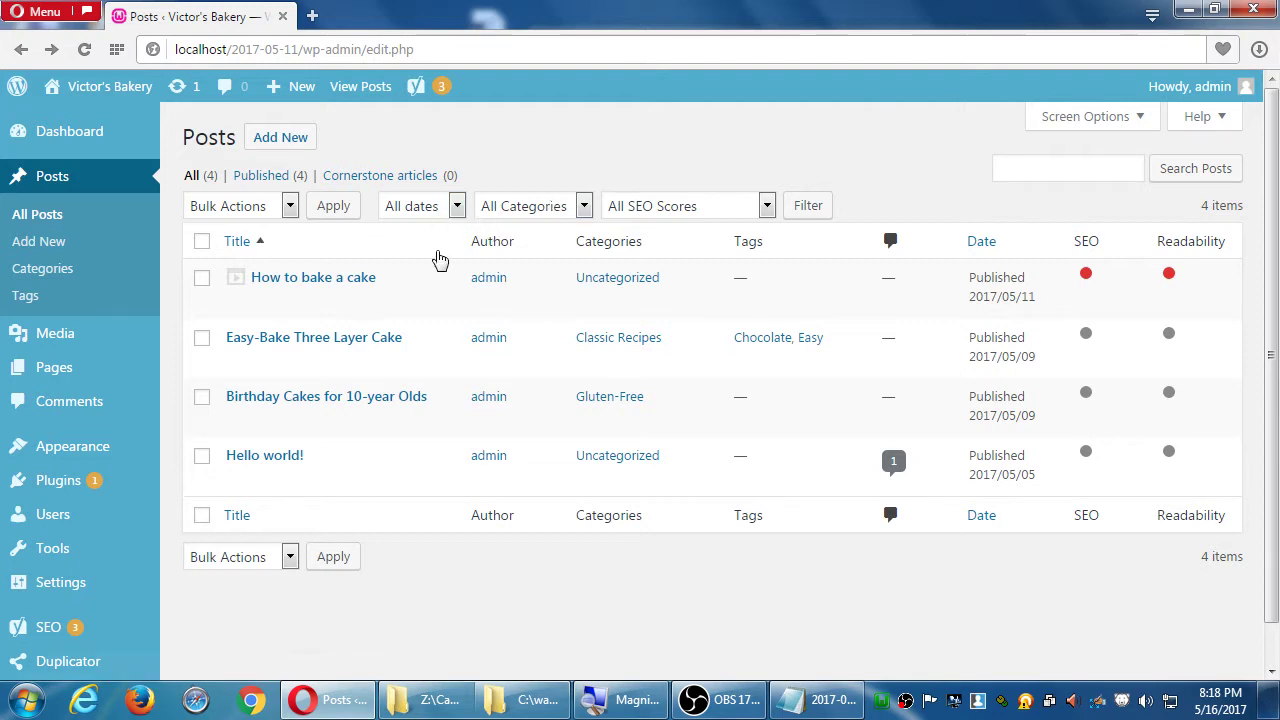
mouse_move(486, 270)
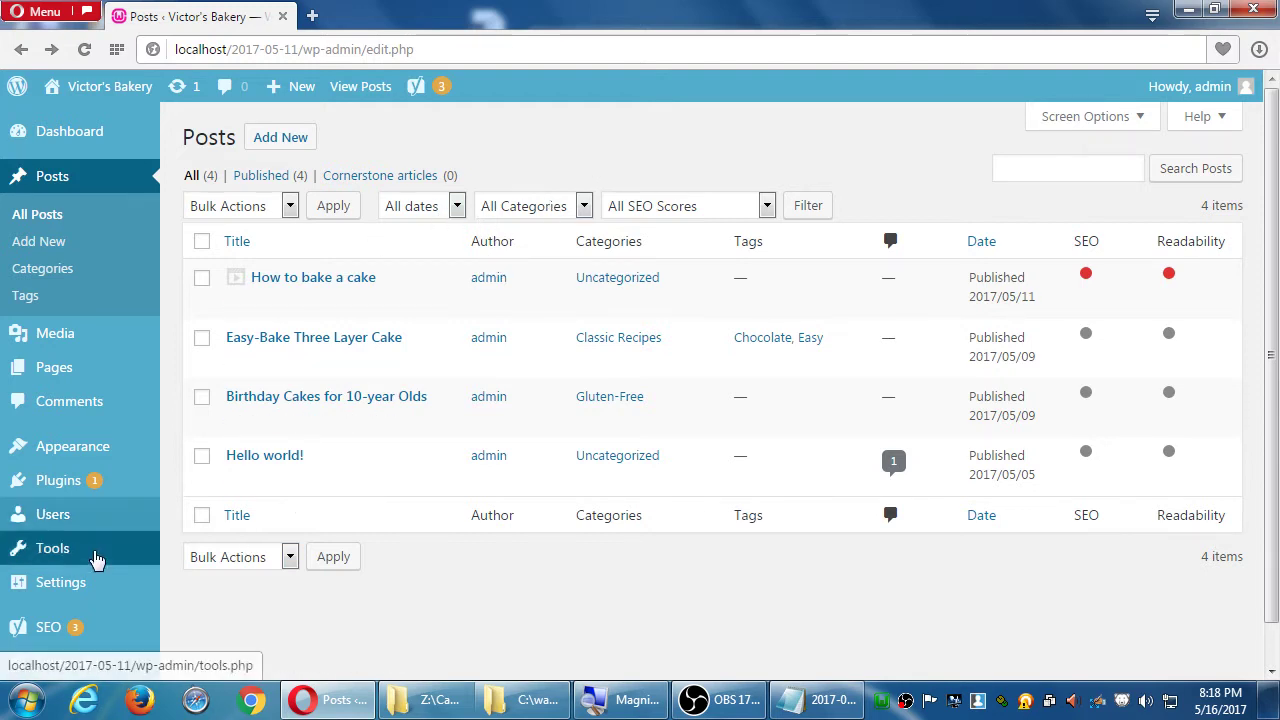
mouse_move(279, 345)
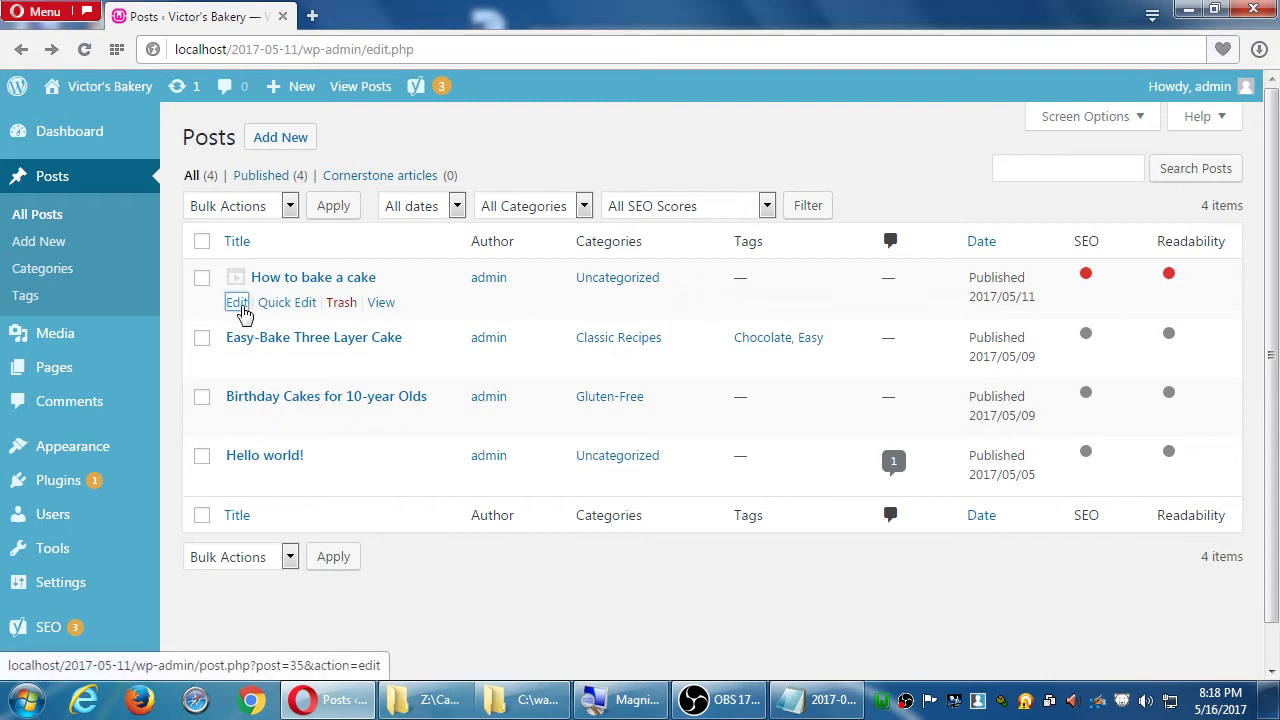
Step: Open the "How to bake a cake" post for editing and look at the offer for adding another keyword, closing it again
click(243, 302)
scroll(292, 313, down, 5)
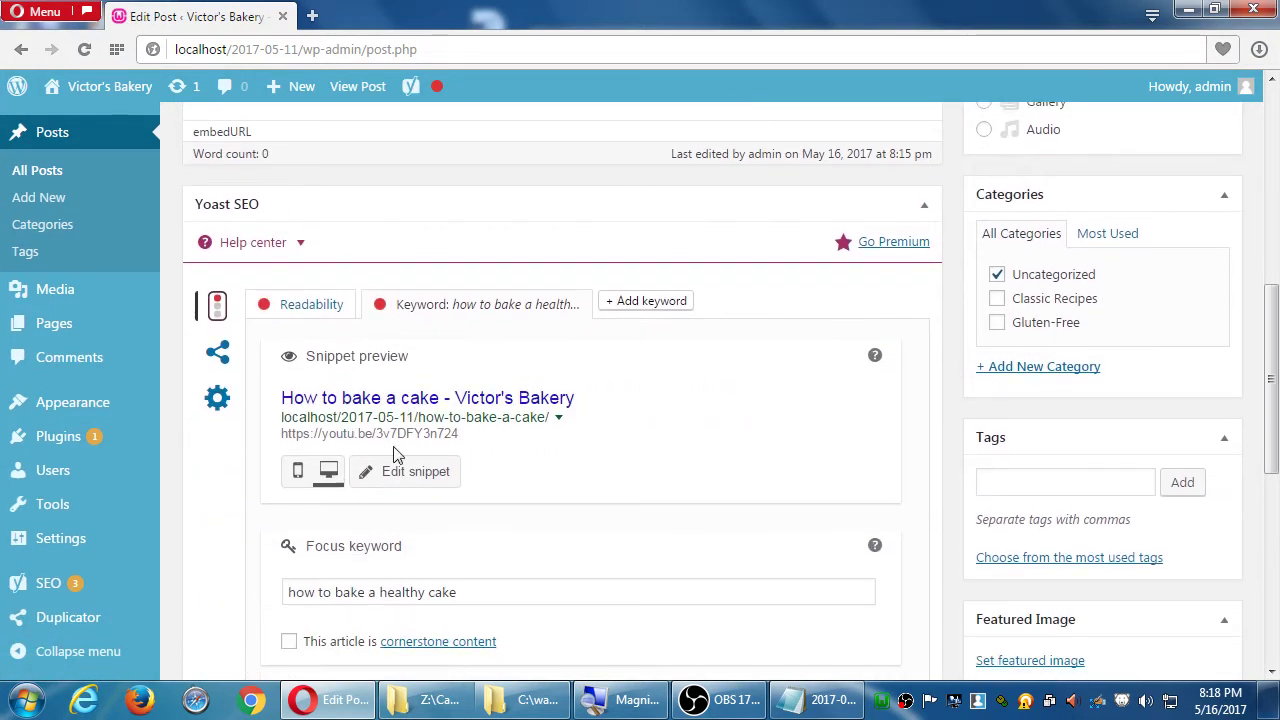
click(631, 305)
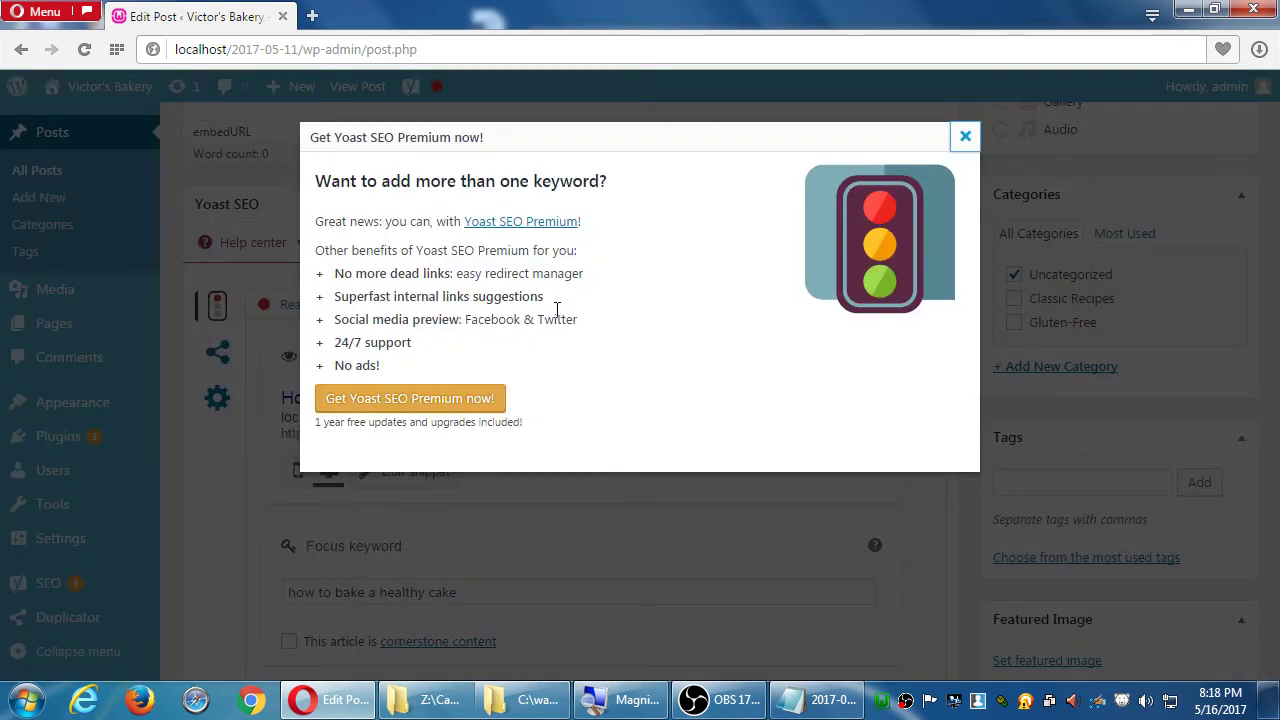
click(964, 135)
Step: Check the post's focus keyword against its content and the Yoast SEO analysis list
drag(474, 594, 25, 570)
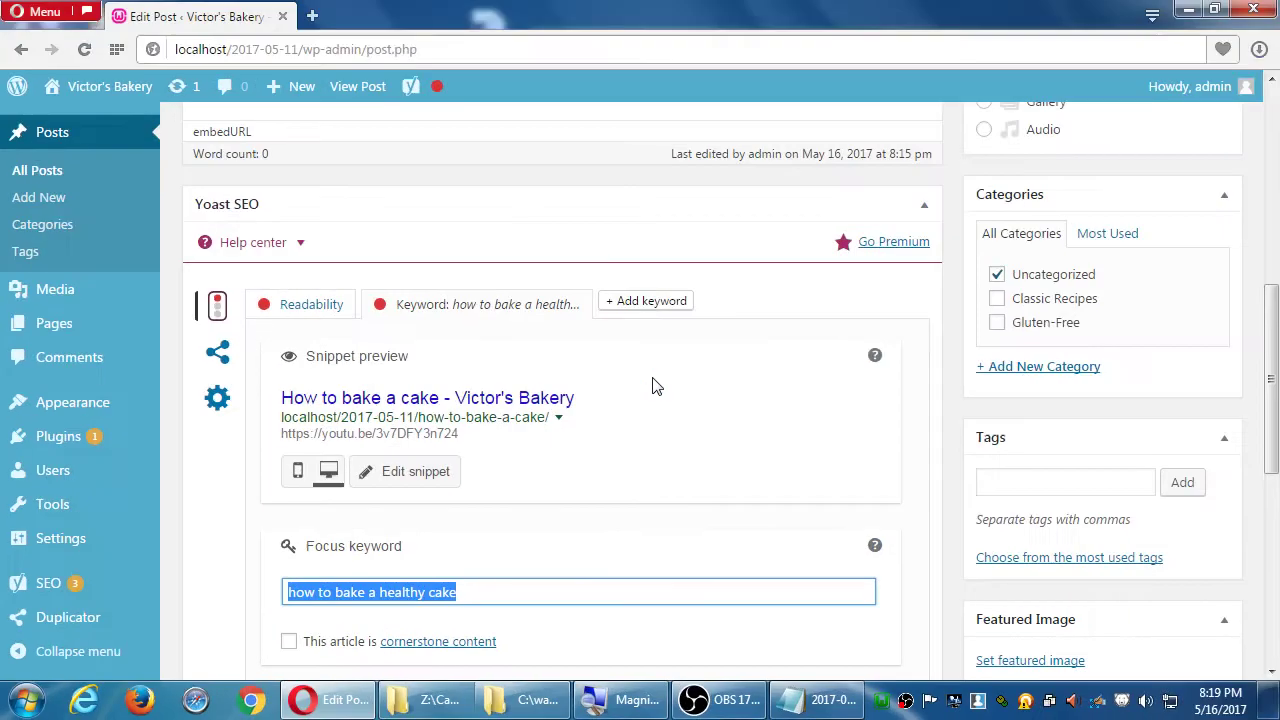
scroll(994, 380, up, 5)
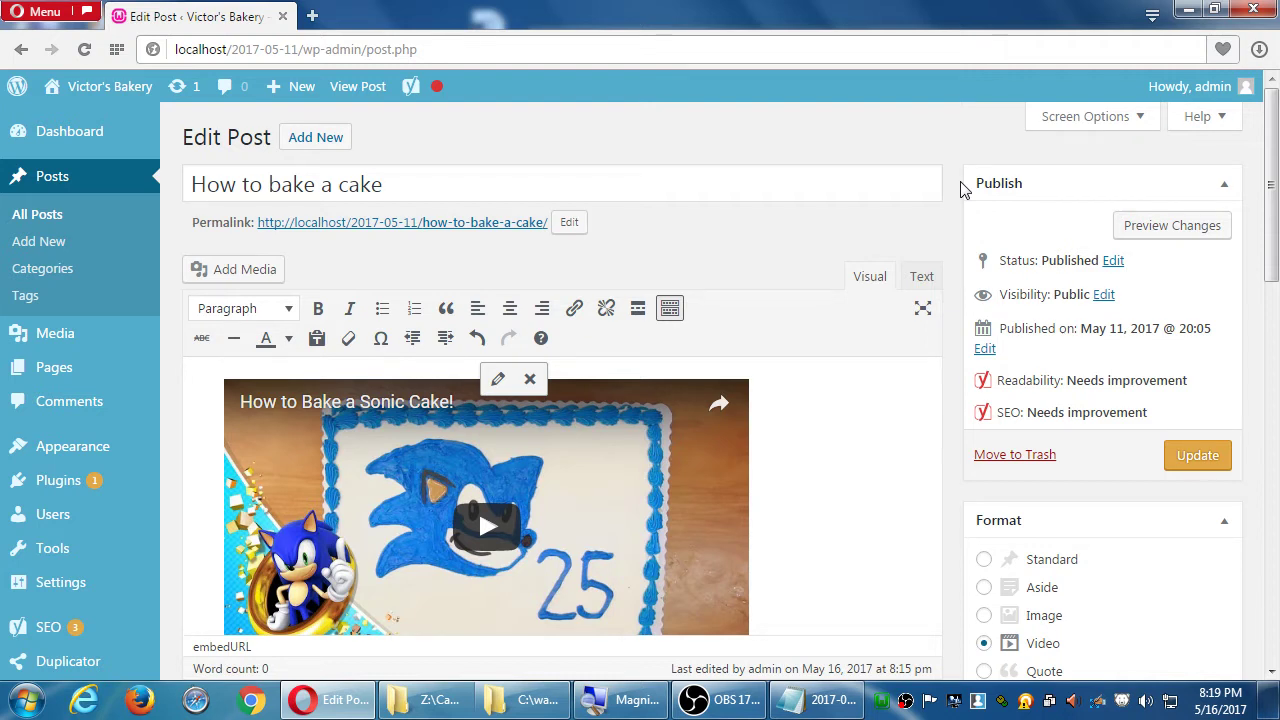
scroll(797, 371, down, 5)
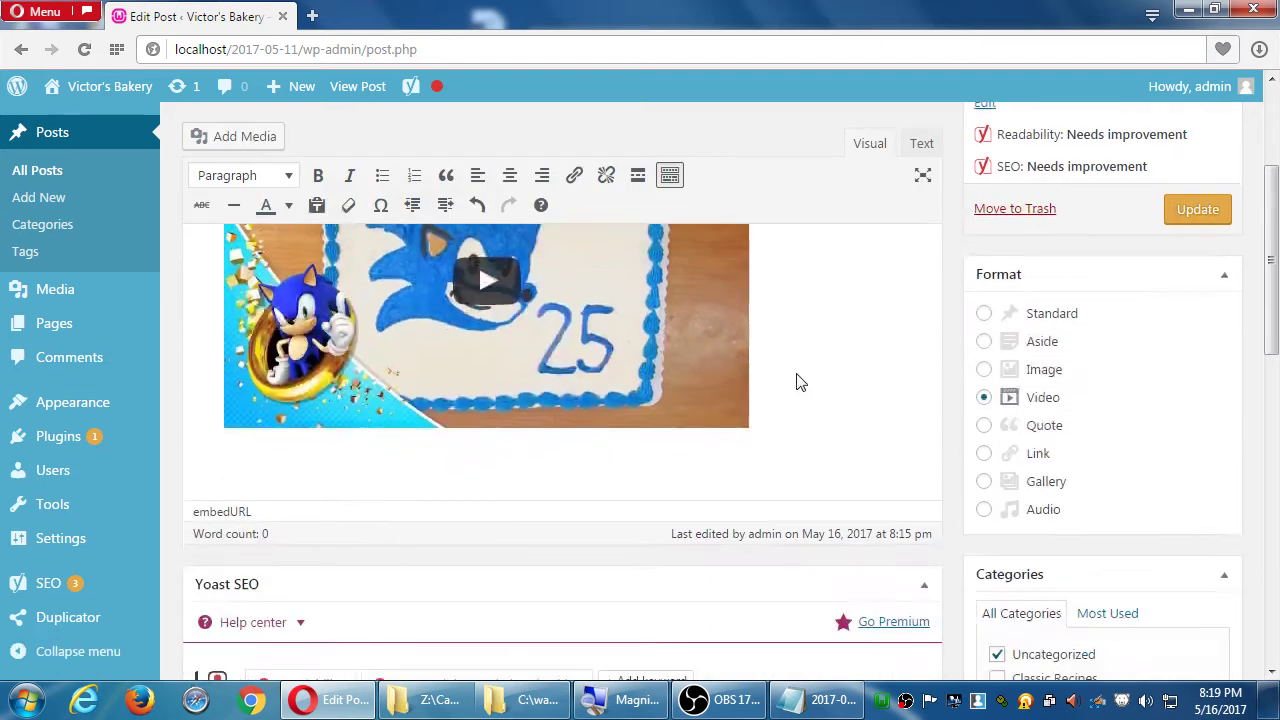
scroll(797, 383, down, 2)
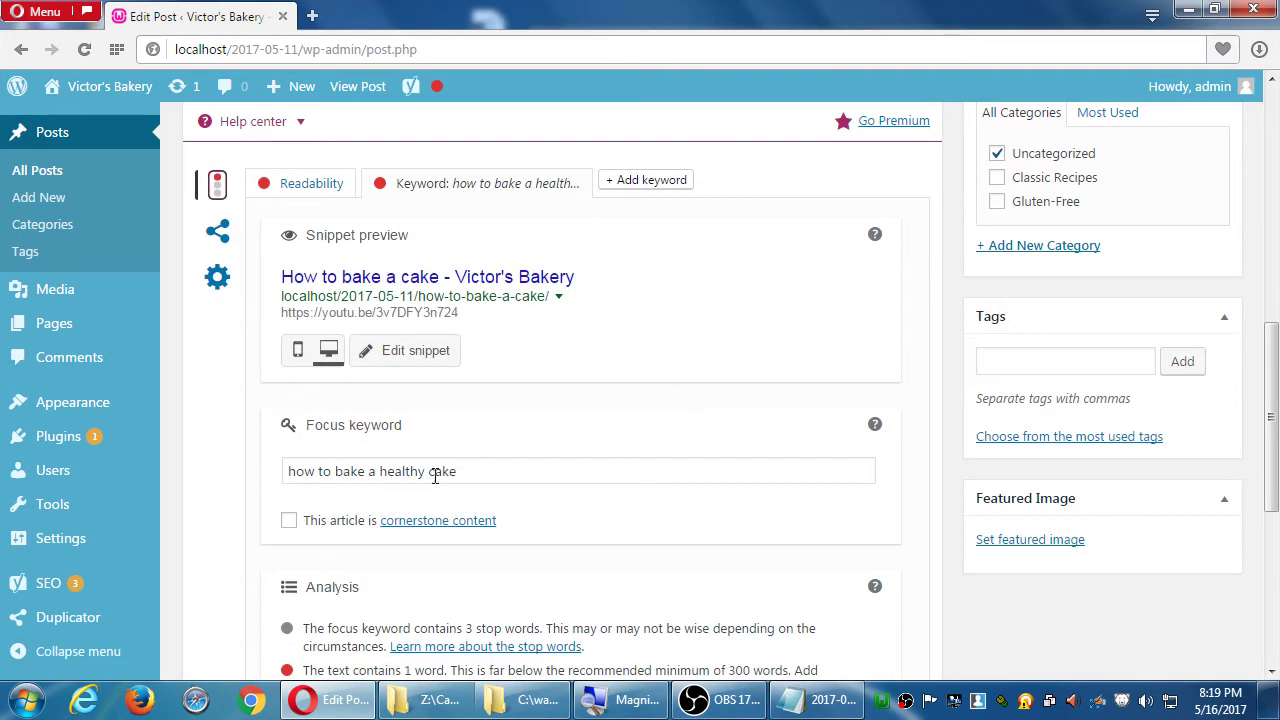
drag(477, 470, 264, 471)
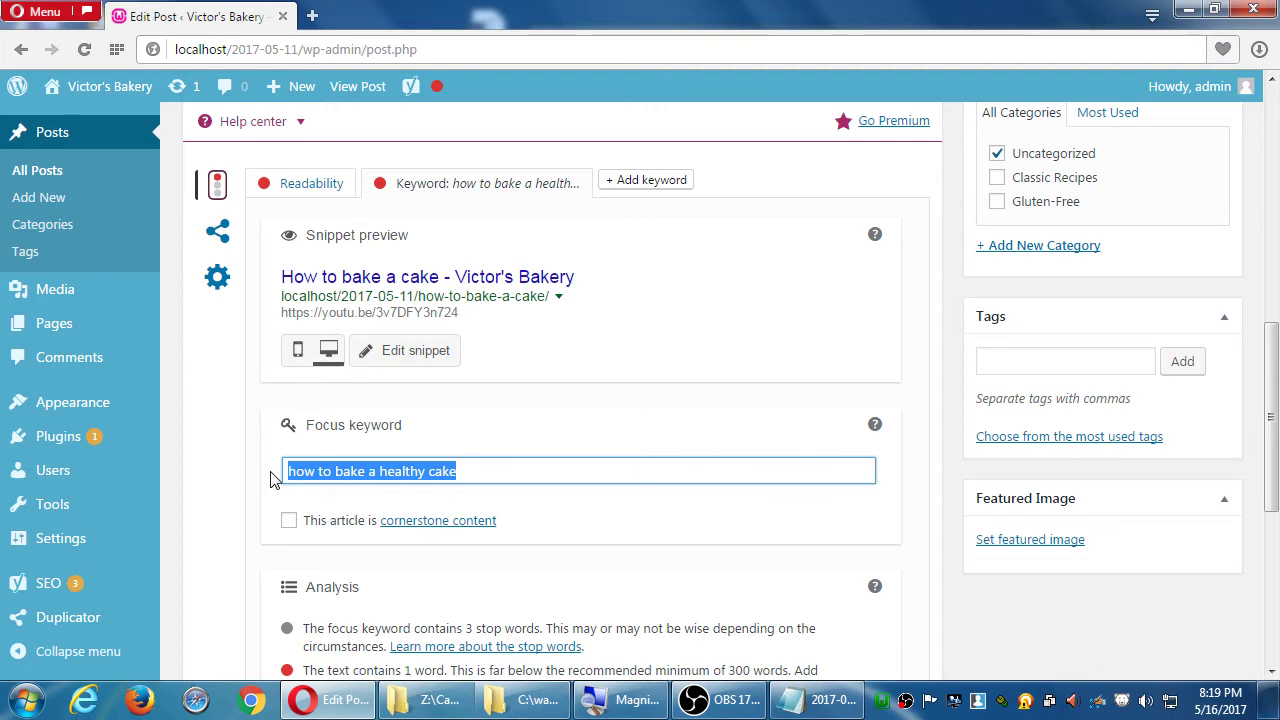
scroll(423, 443, down, 5)
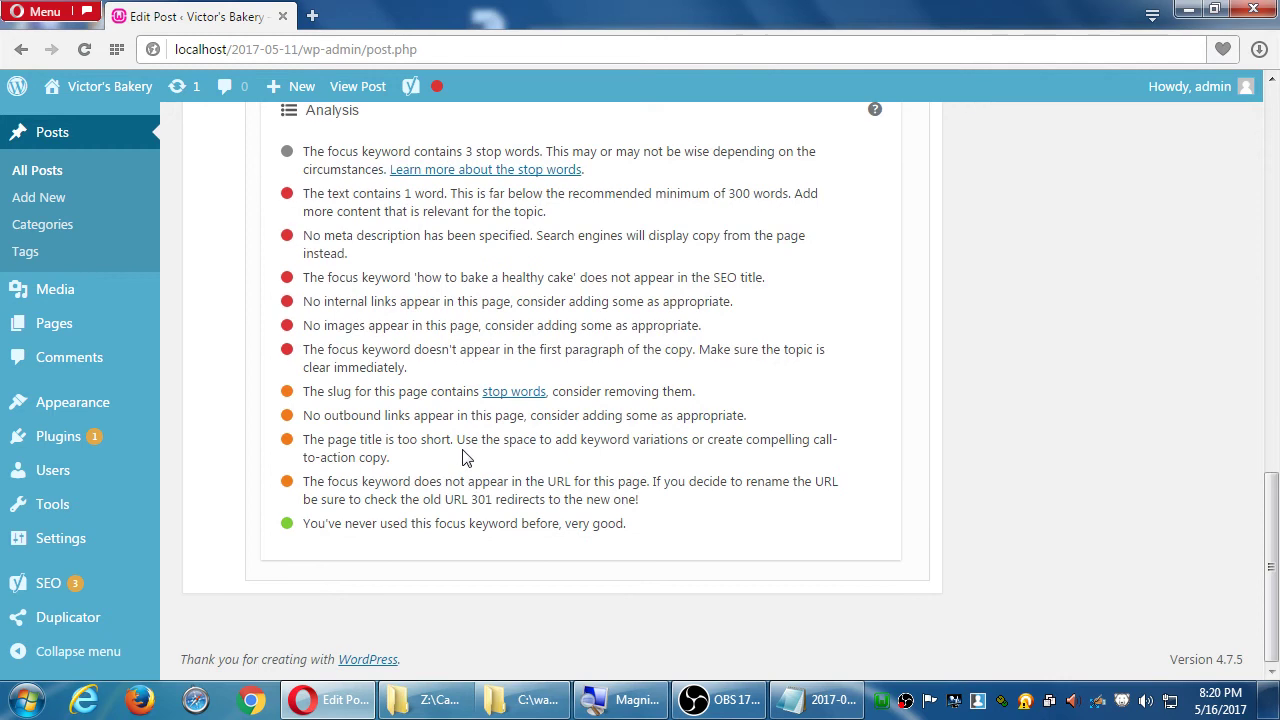
Step: Compare the post's title with the focus keyword and the remarks in the SEO analysis
scroll(463, 457, up, 10)
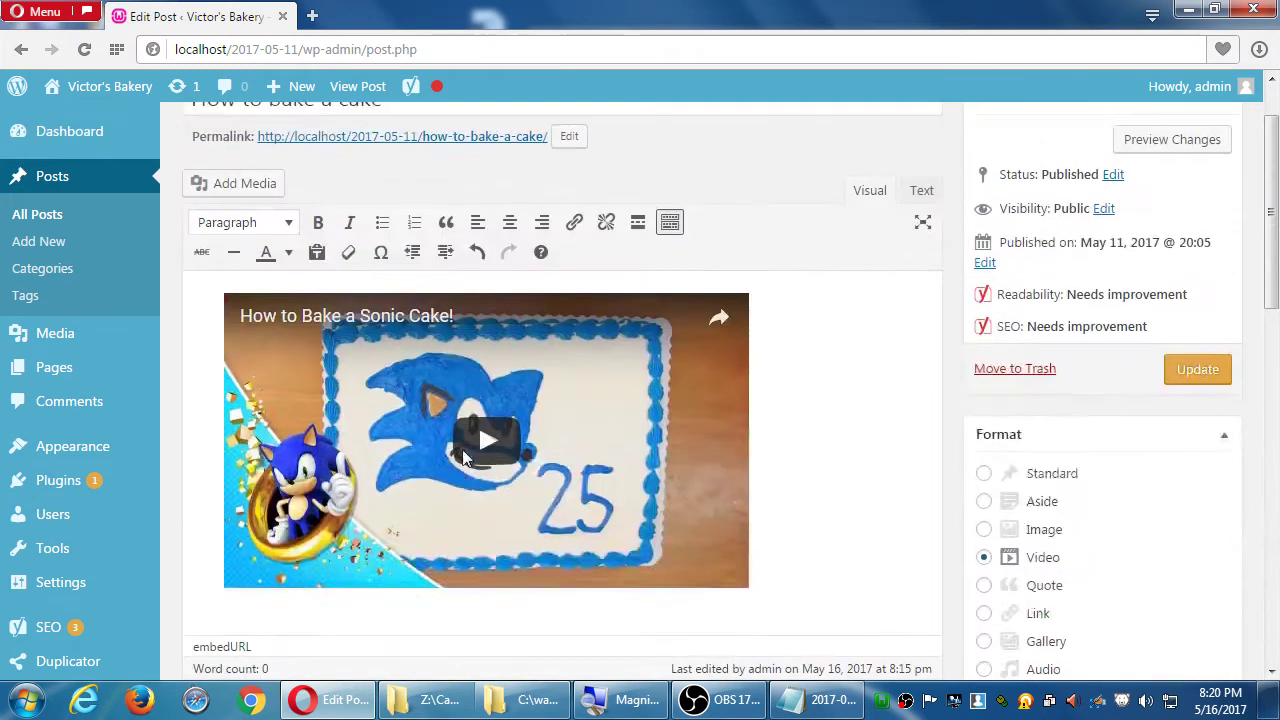
scroll(463, 457, up, 1)
drag(406, 183, 3, 118)
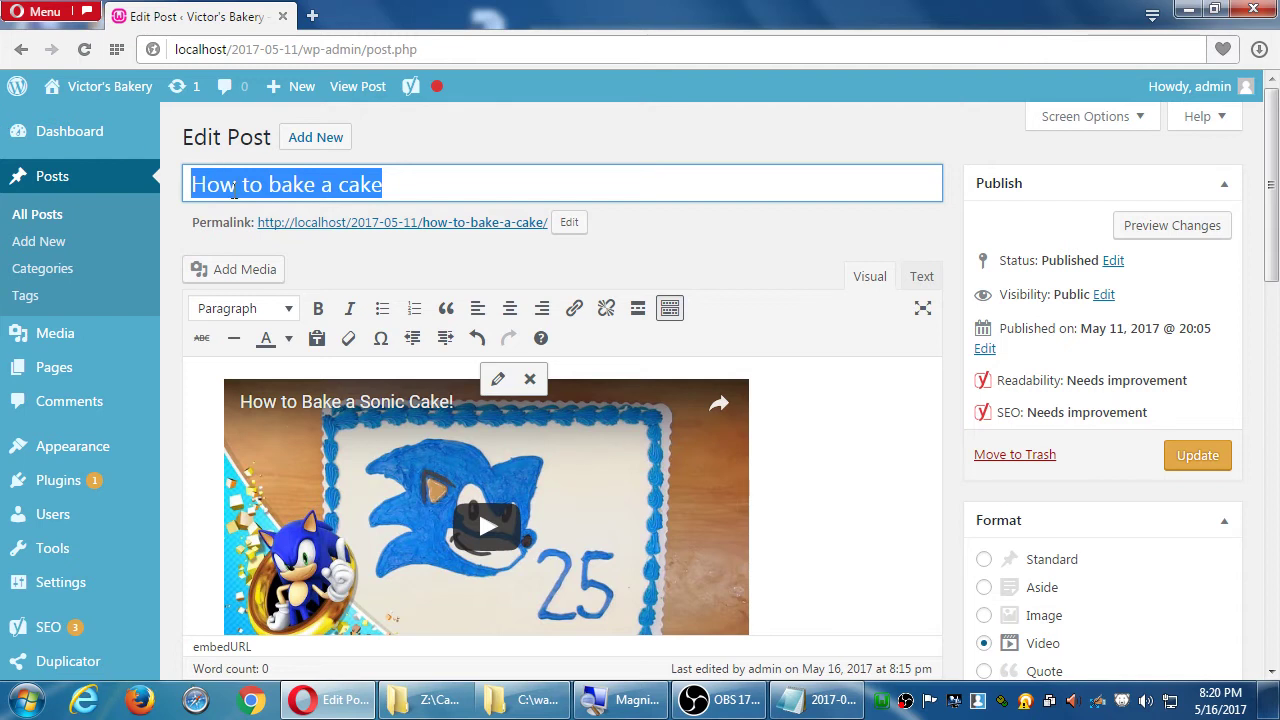
scroll(375, 350, down, 5)
scroll(375, 350, down, 7)
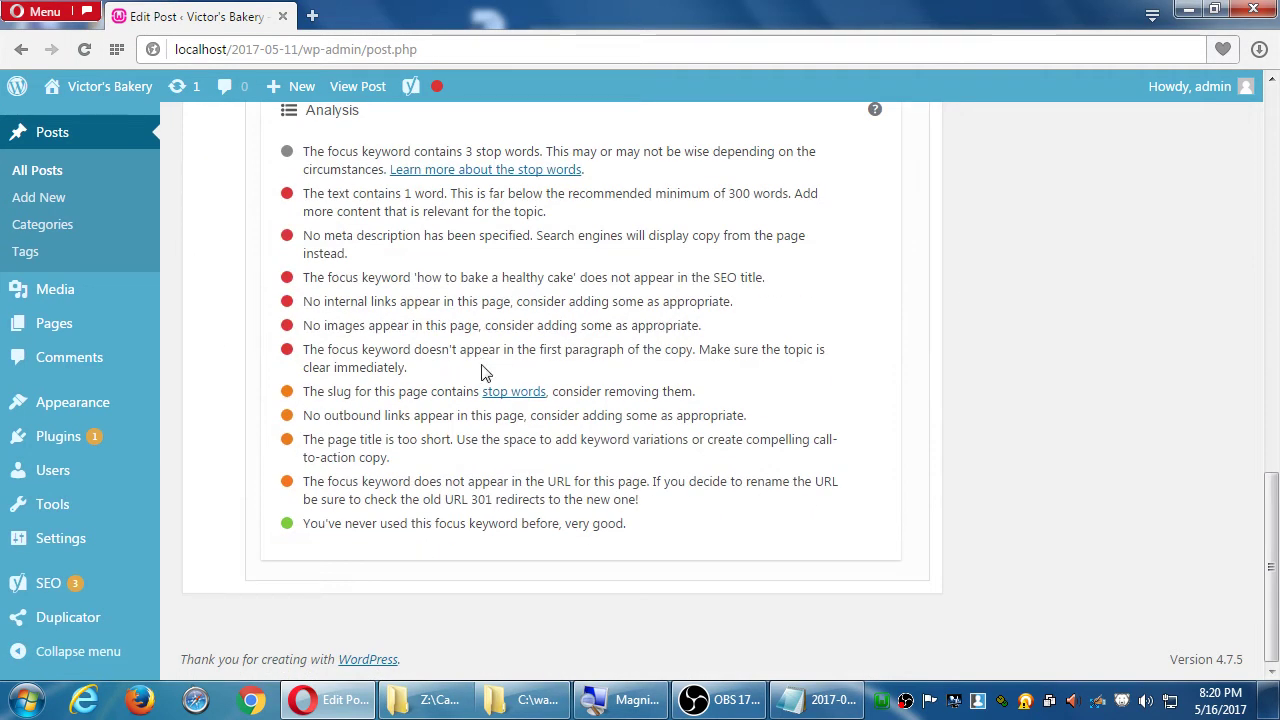
scroll(482, 368, up, 1)
scroll(482, 368, up, 11)
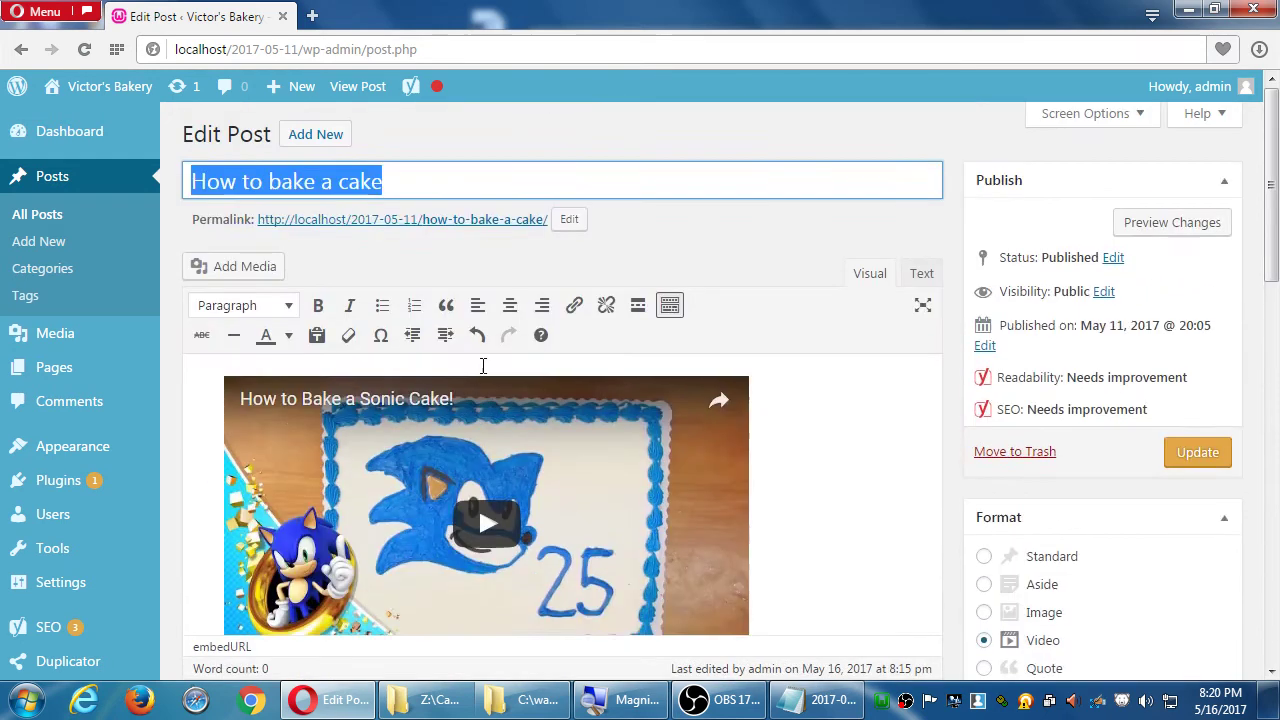
click(890, 143)
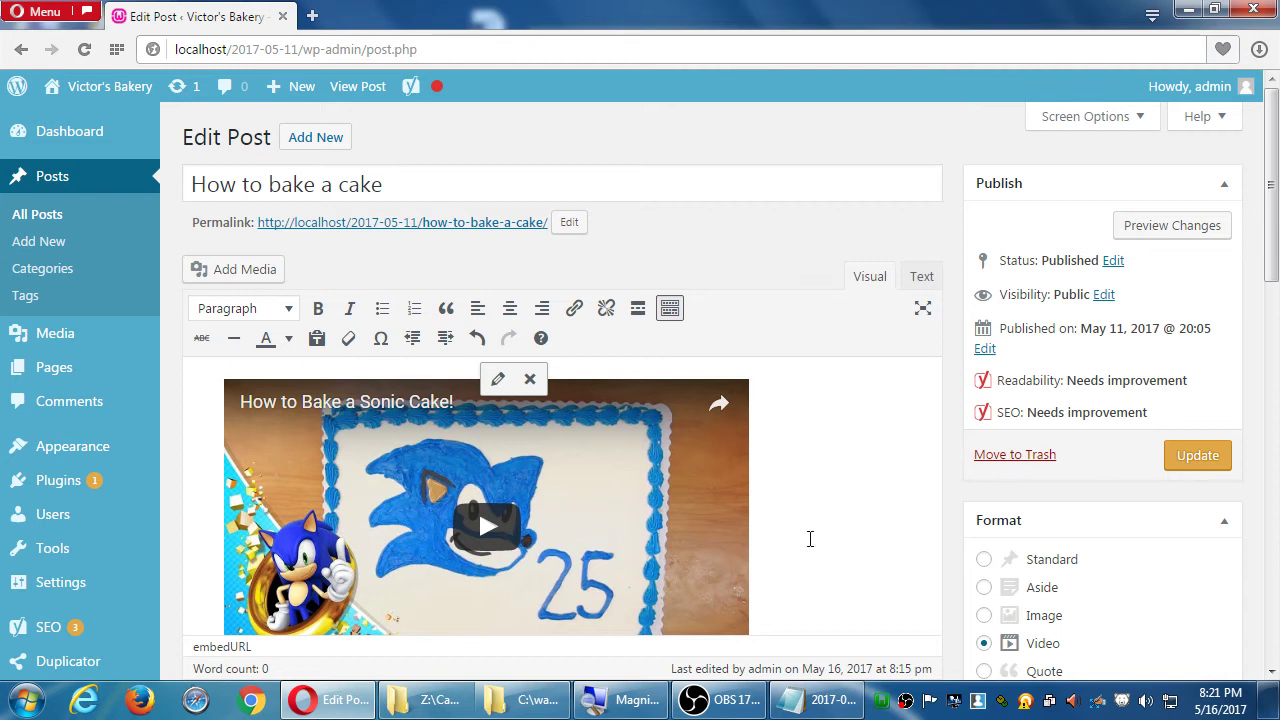
scroll(805, 540, down, 5)
scroll(588, 545, down, 1)
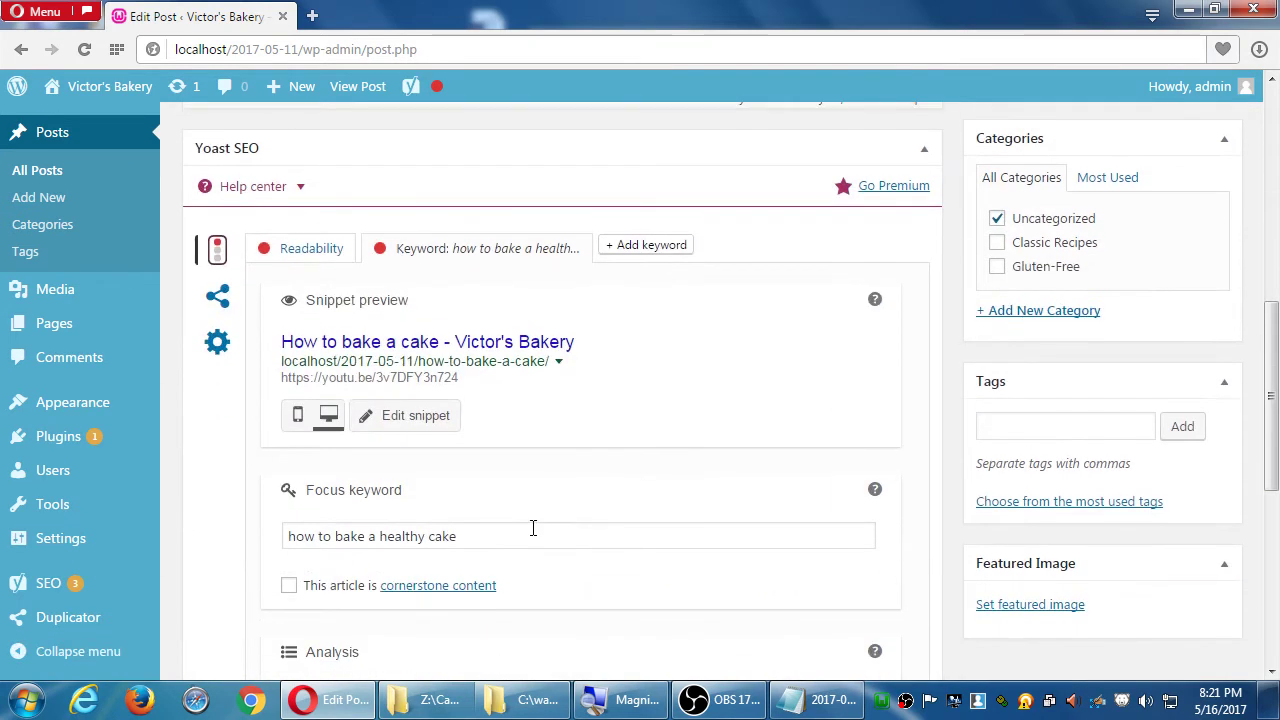
triple_click(531, 529)
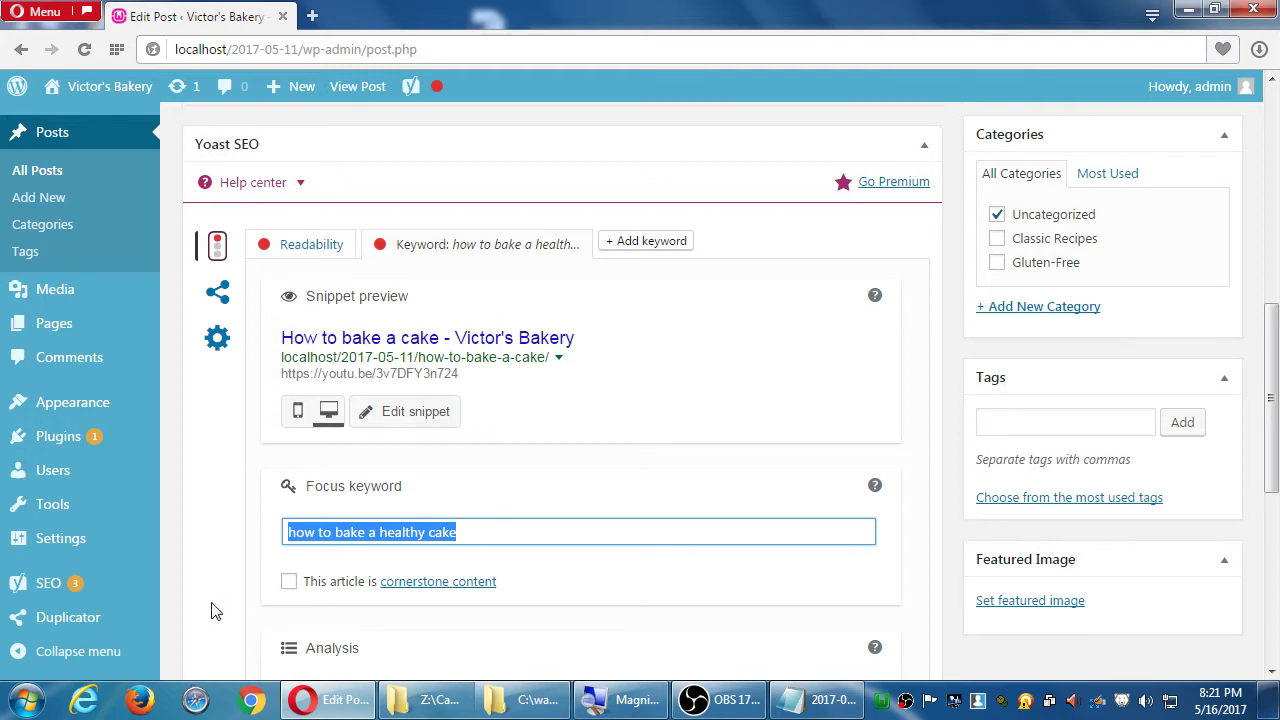
scroll(190, 606, down, 2)
Step: Open the installed plugins list and look at the Duplicator plugin's source files in the editor, returning to the list
mouse_move(85, 617)
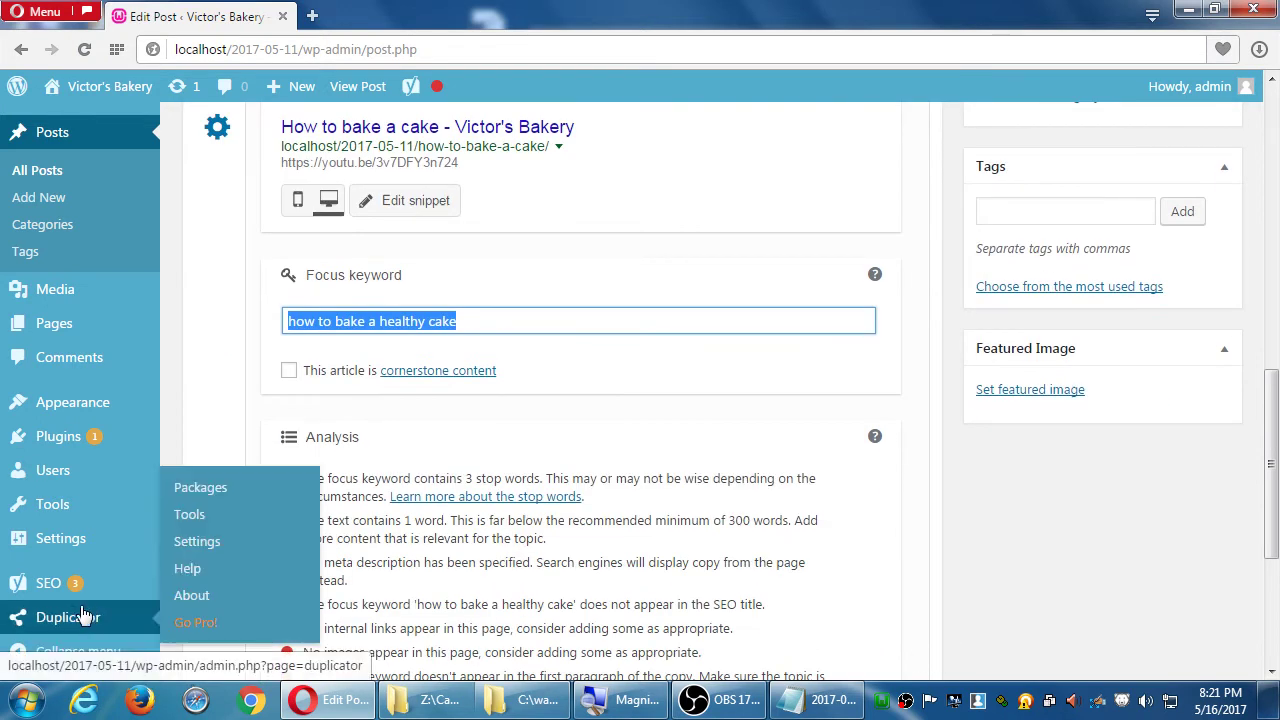
click(90, 440)
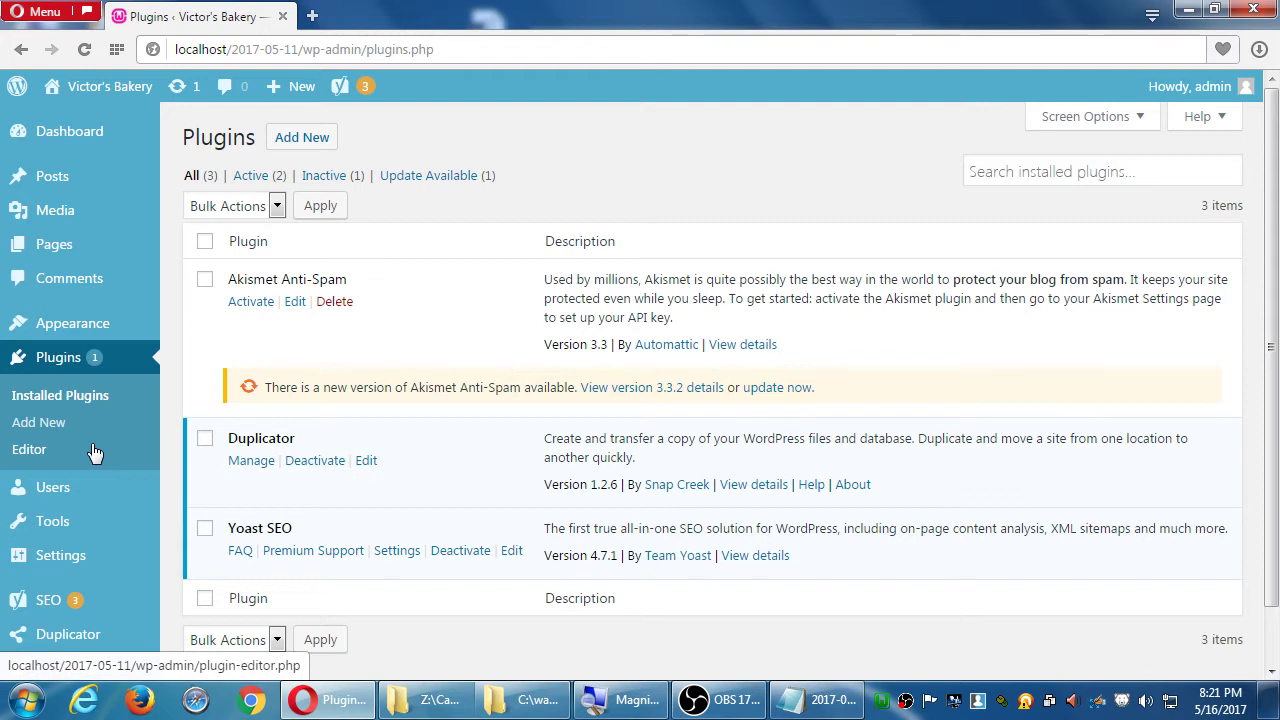
click(366, 461)
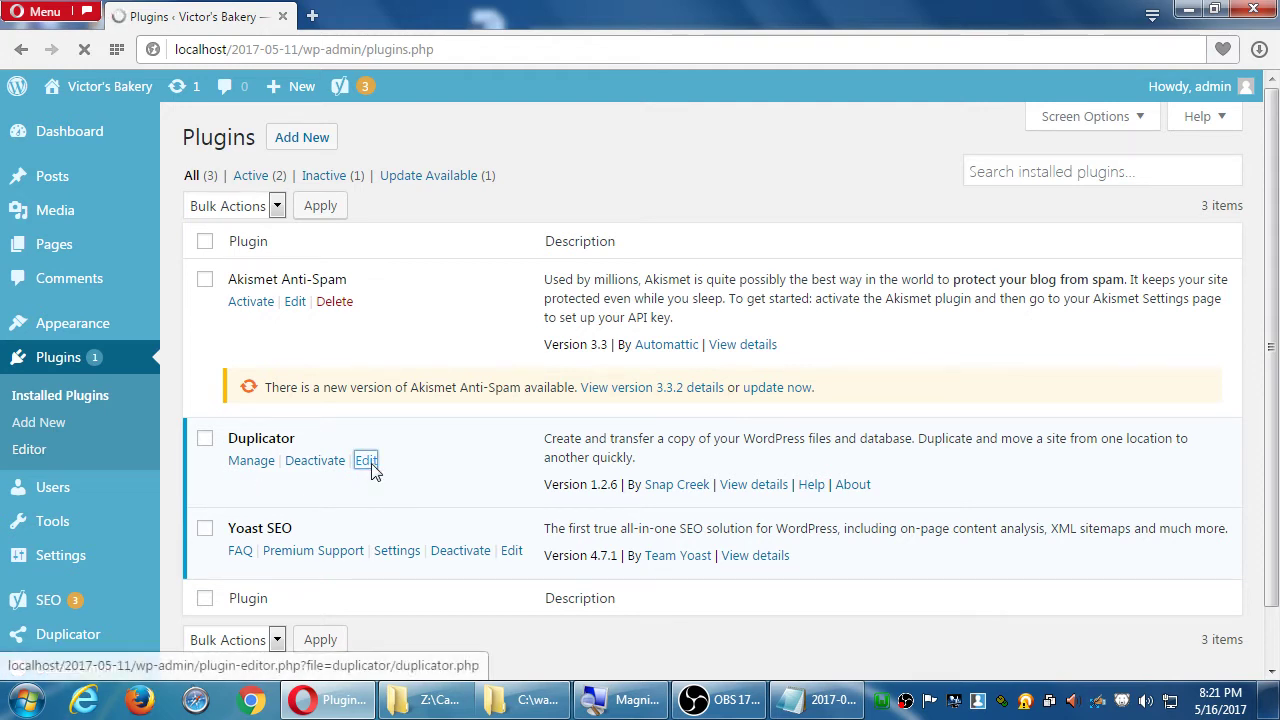
scroll(1088, 374, down, 3)
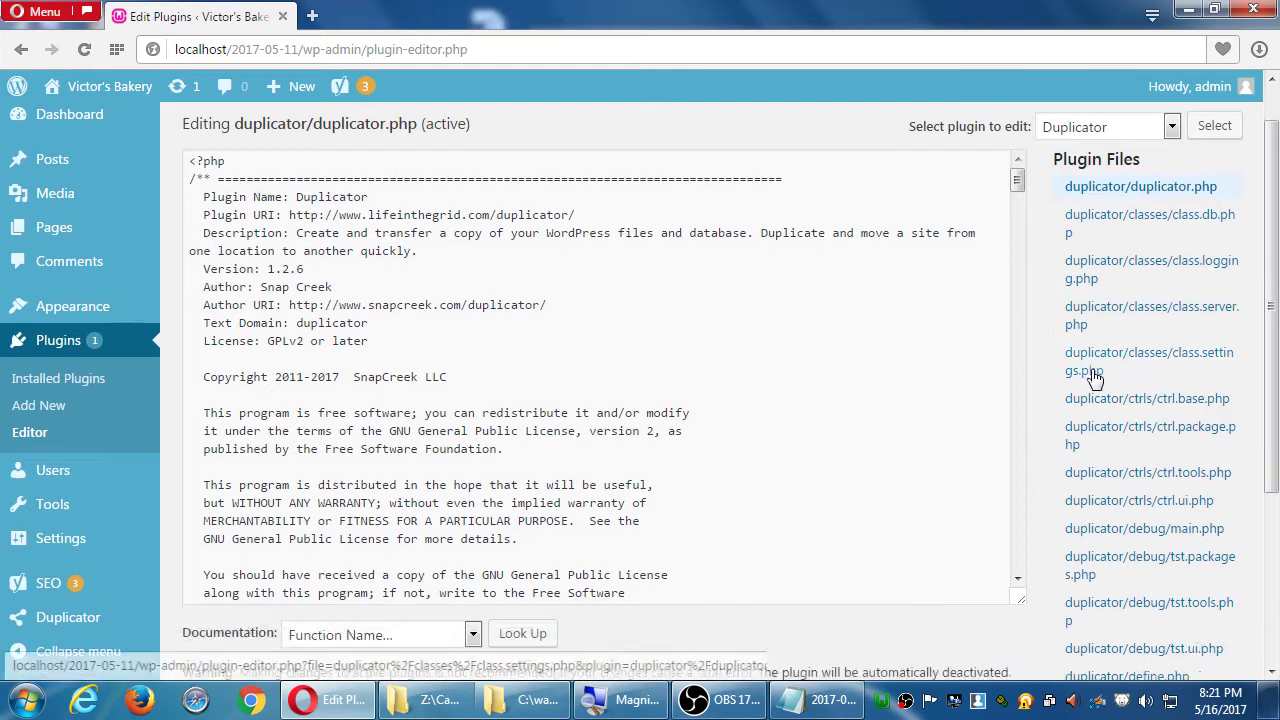
scroll(1090, 375, up, 3)
key(alt+Left)
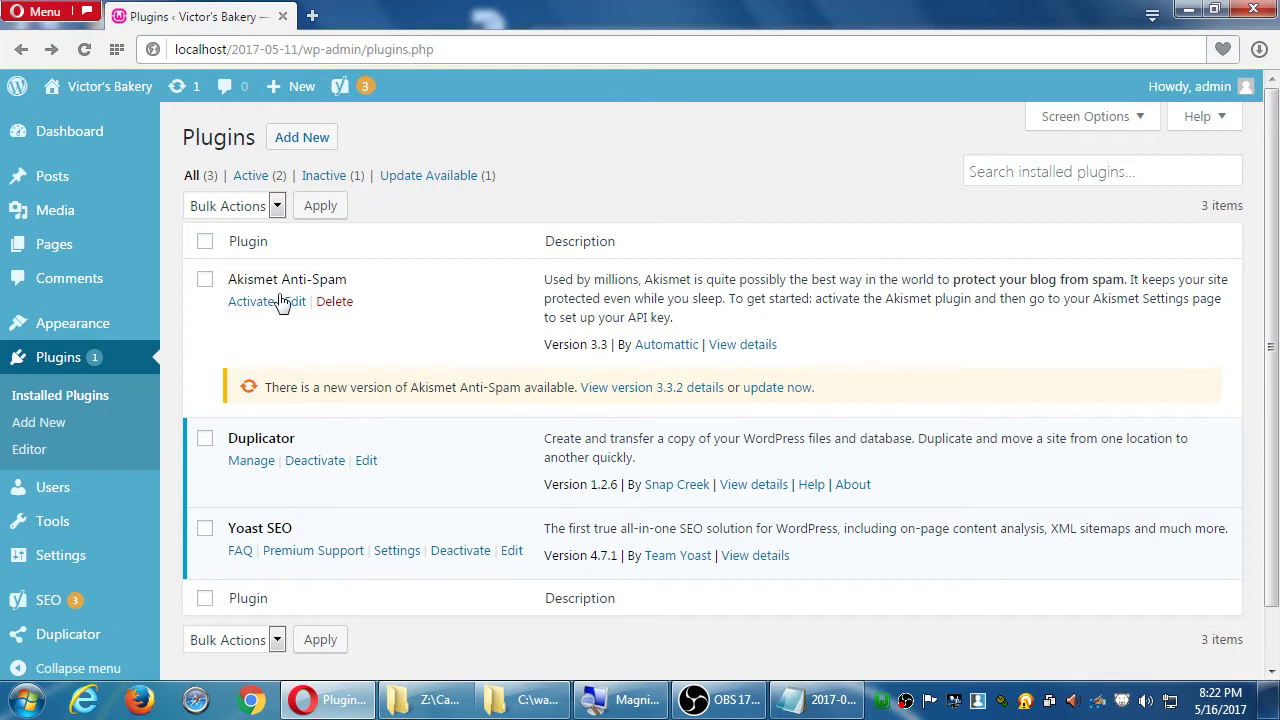
Step: Search the new plugins for "redirection", and install and activate the Redirection plugin
click(52, 421)
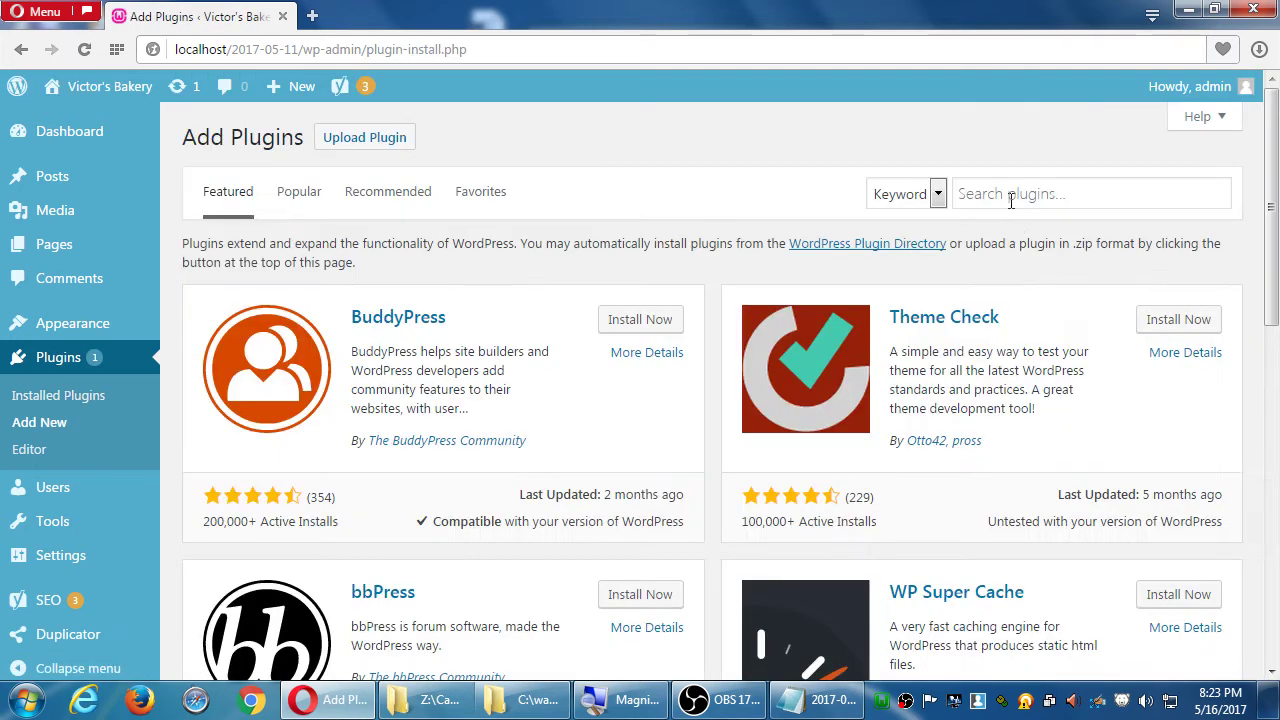
click(1010, 194)
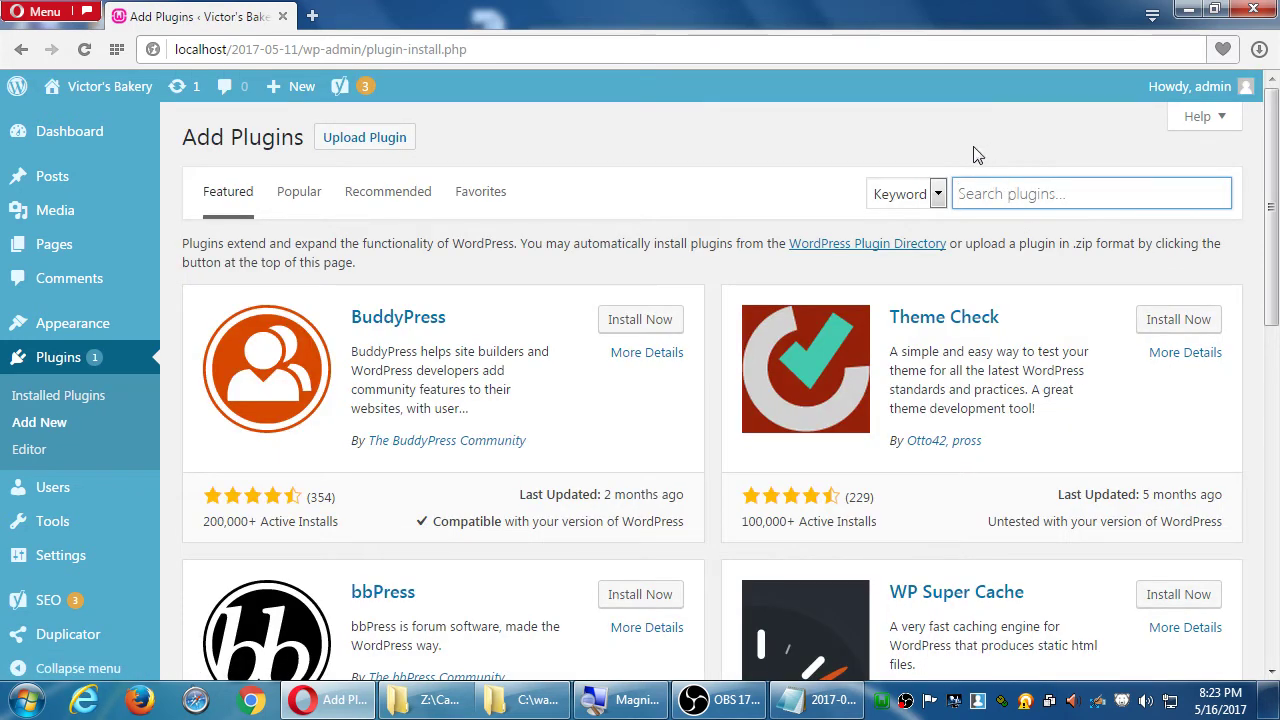
text(redirection)
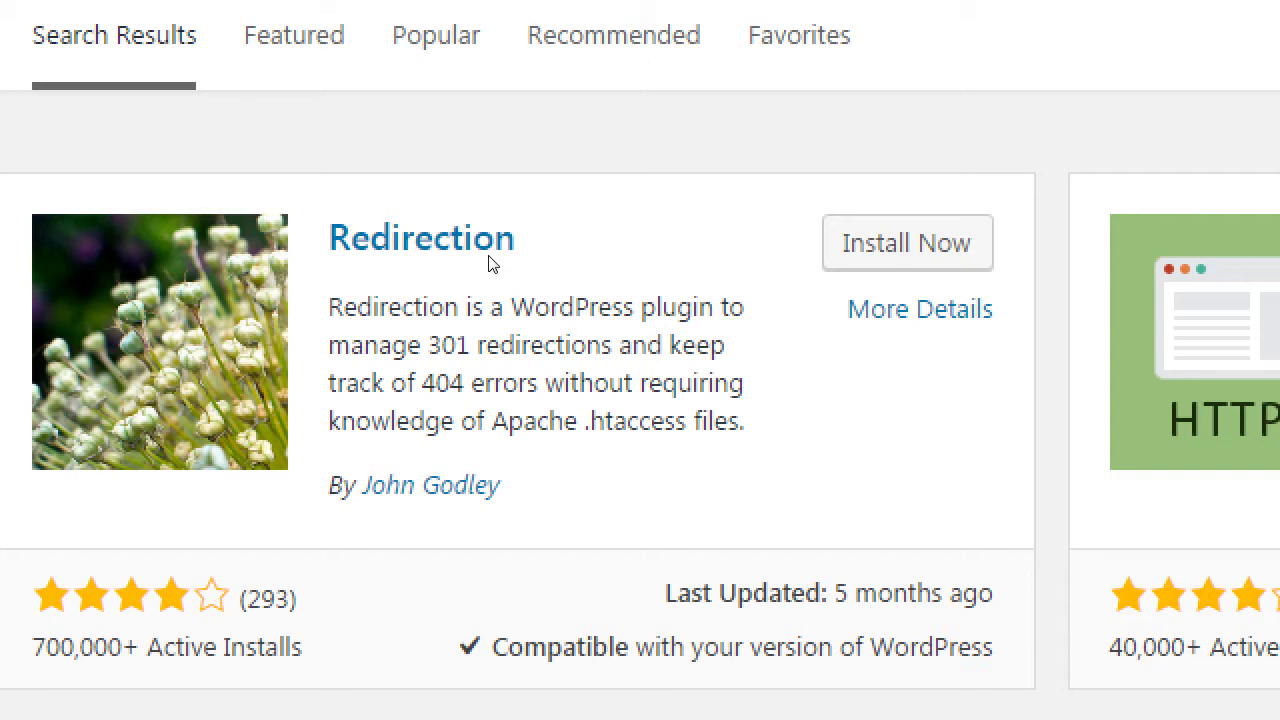
drag(578, 421, 686, 421)
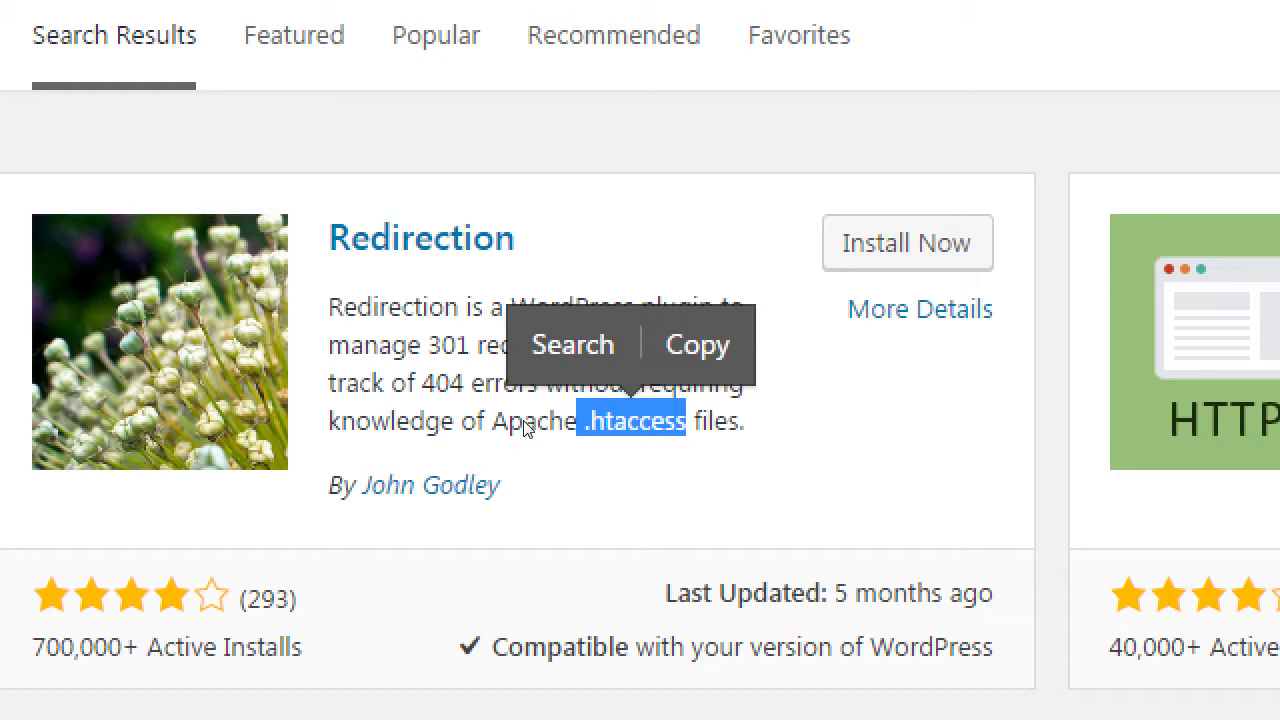
click(546, 434)
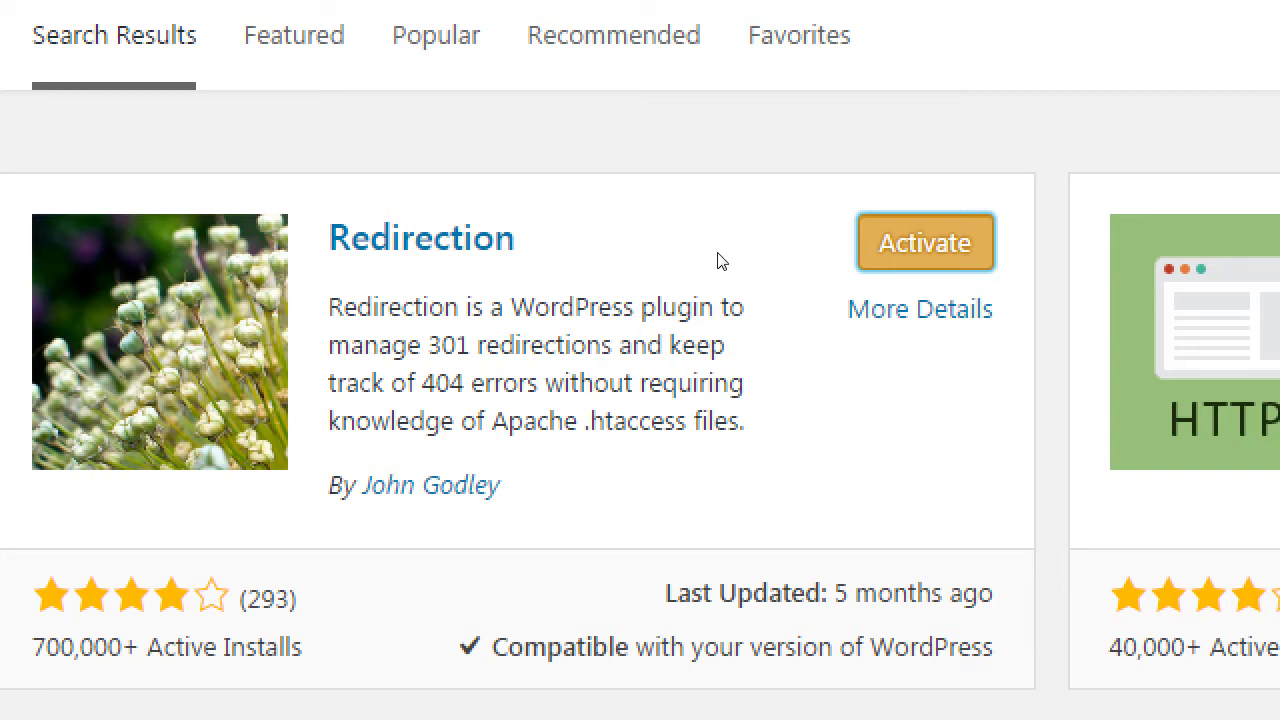
scroll(720, 260, down, 2)
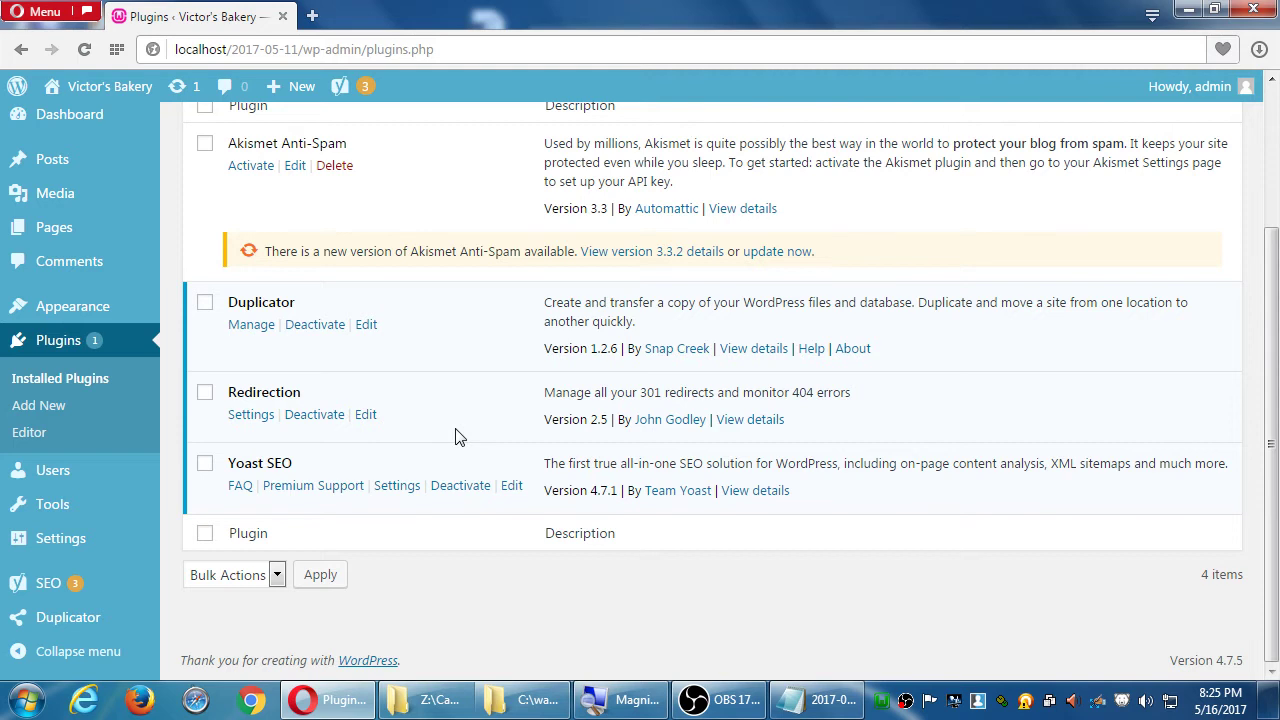
Step: Open the Redirection plugin's settings and go to its page for managing redirects
mouse_move(129, 538)
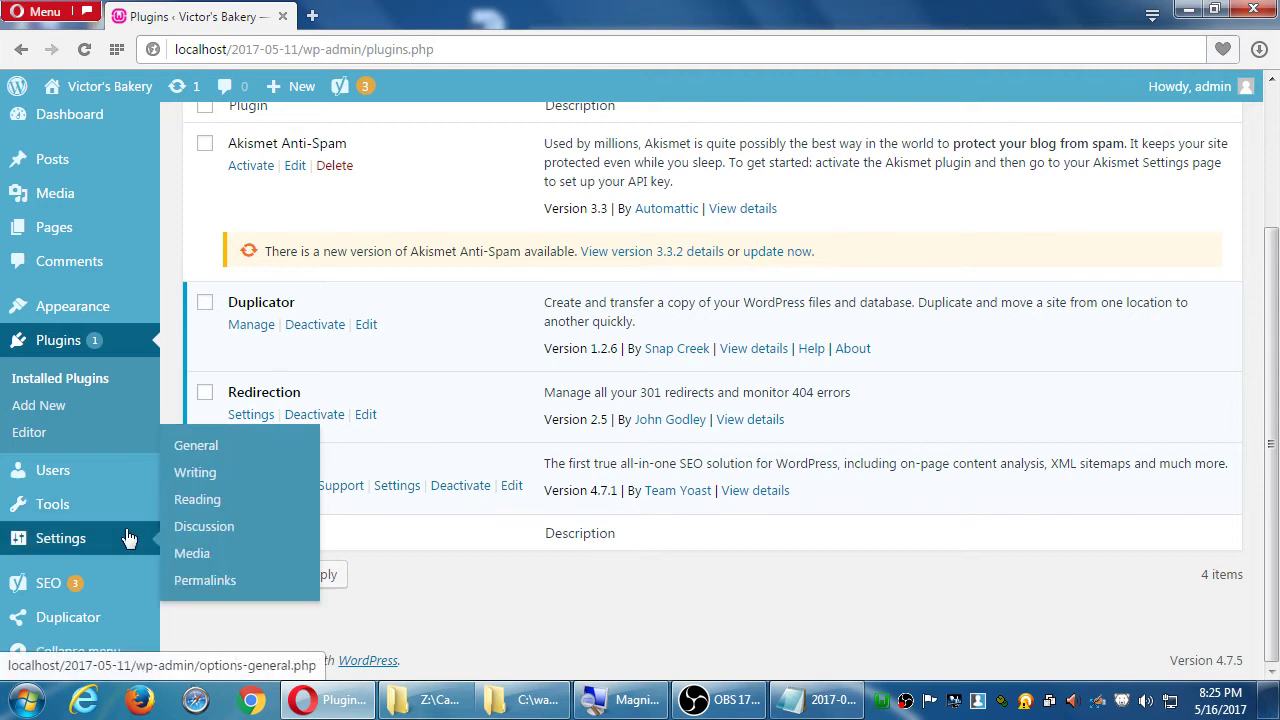
mouse_move(122, 512)
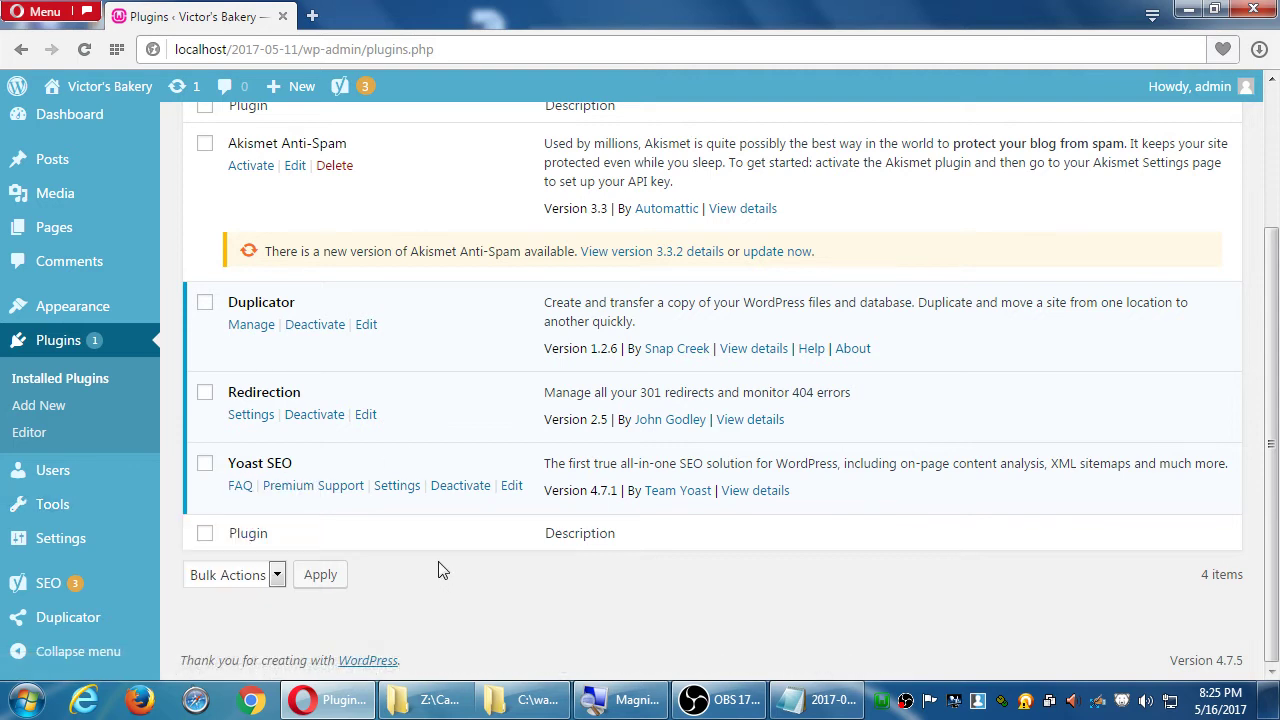
click(261, 422)
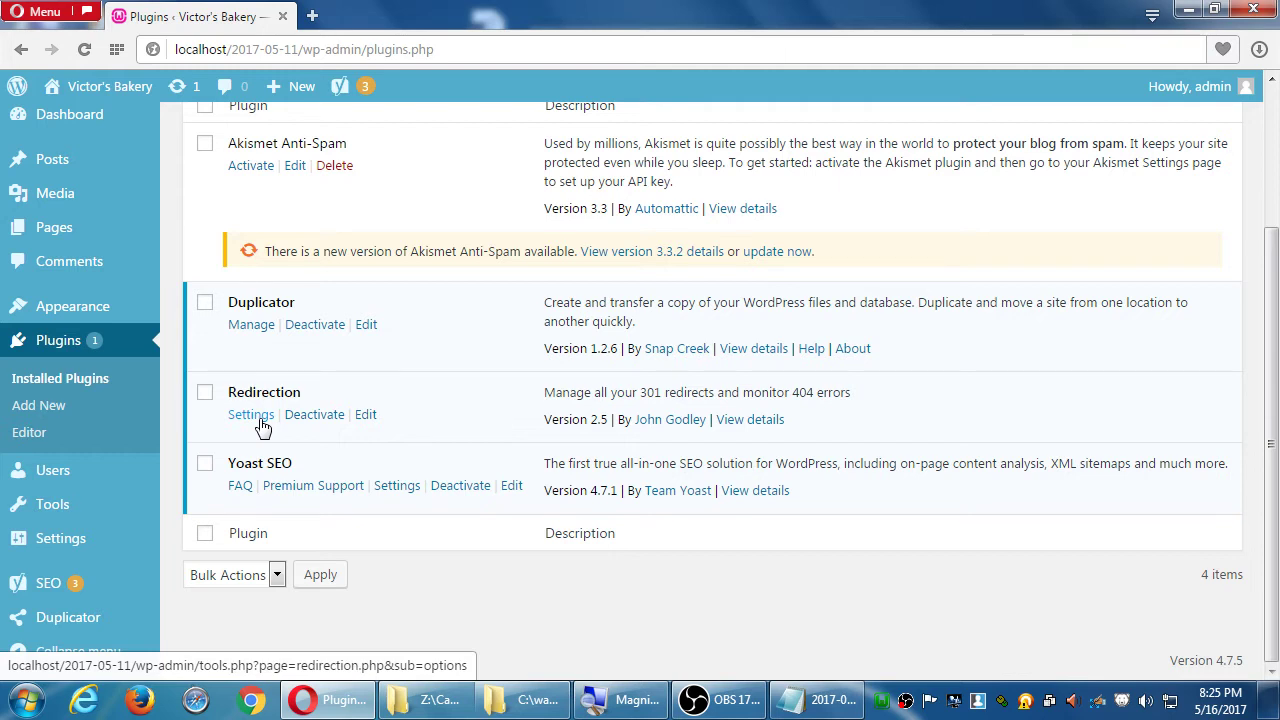
click(261, 422)
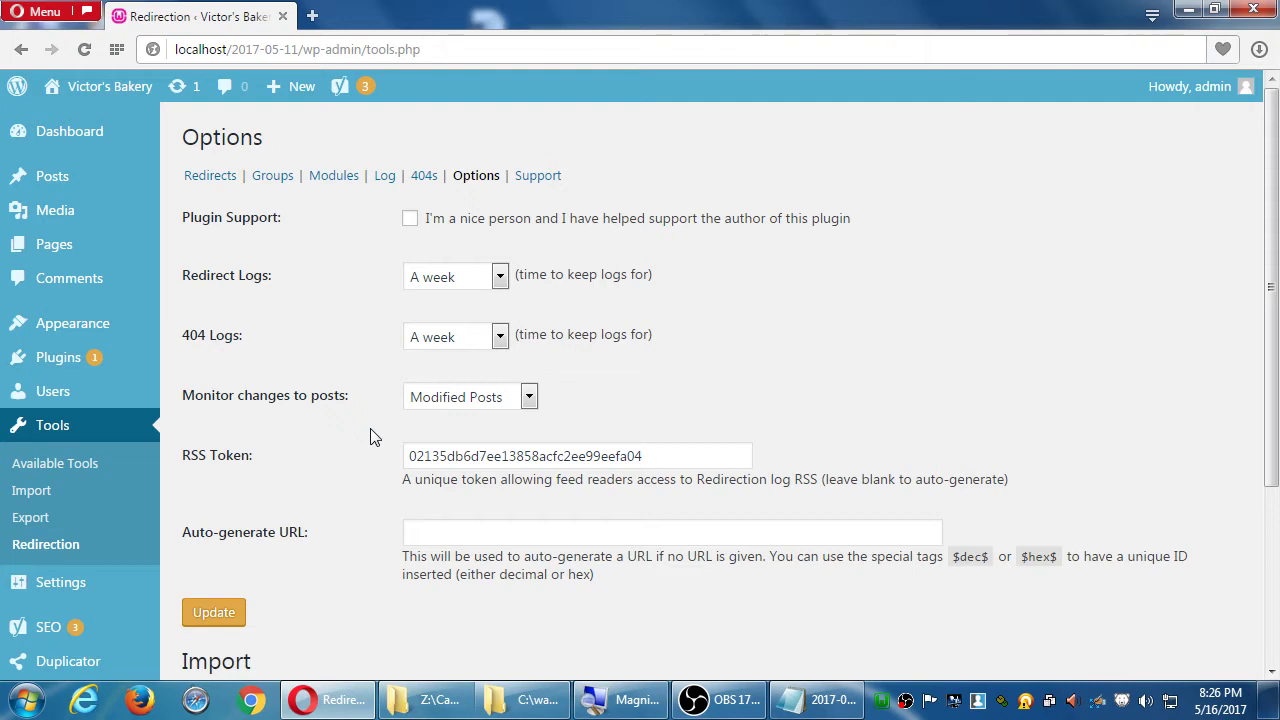
click(45, 545)
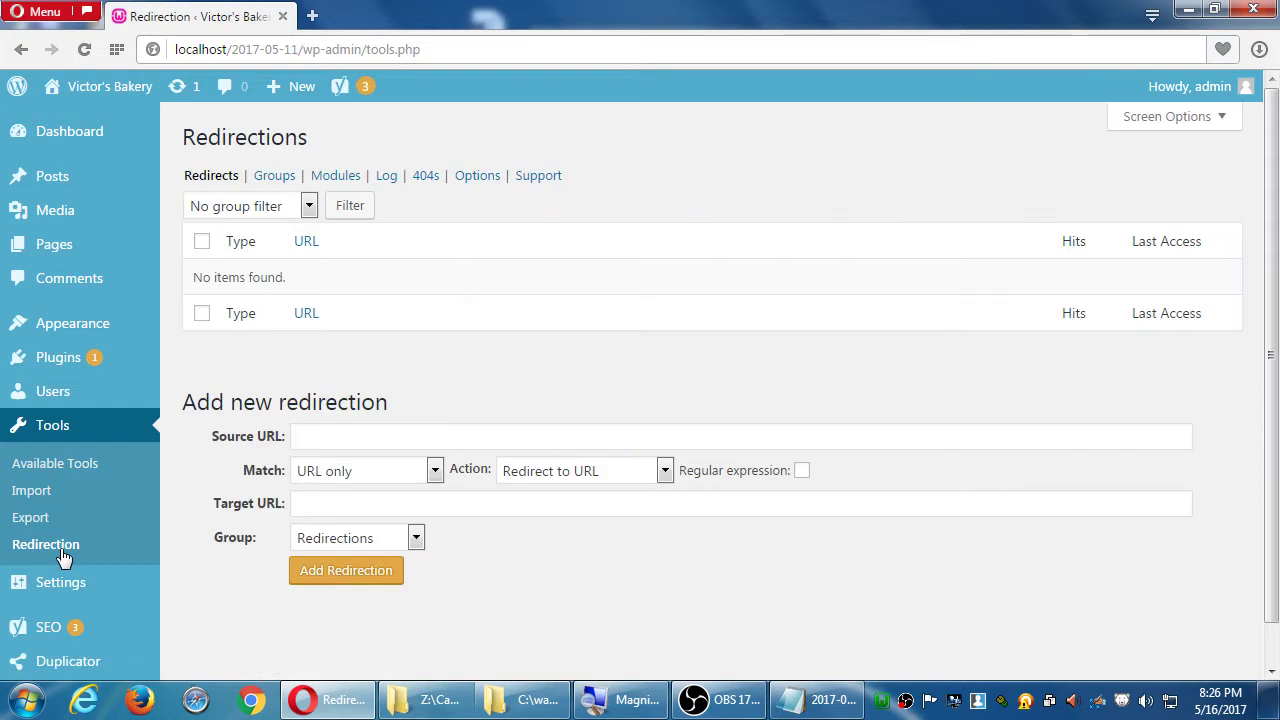
click(64, 556)
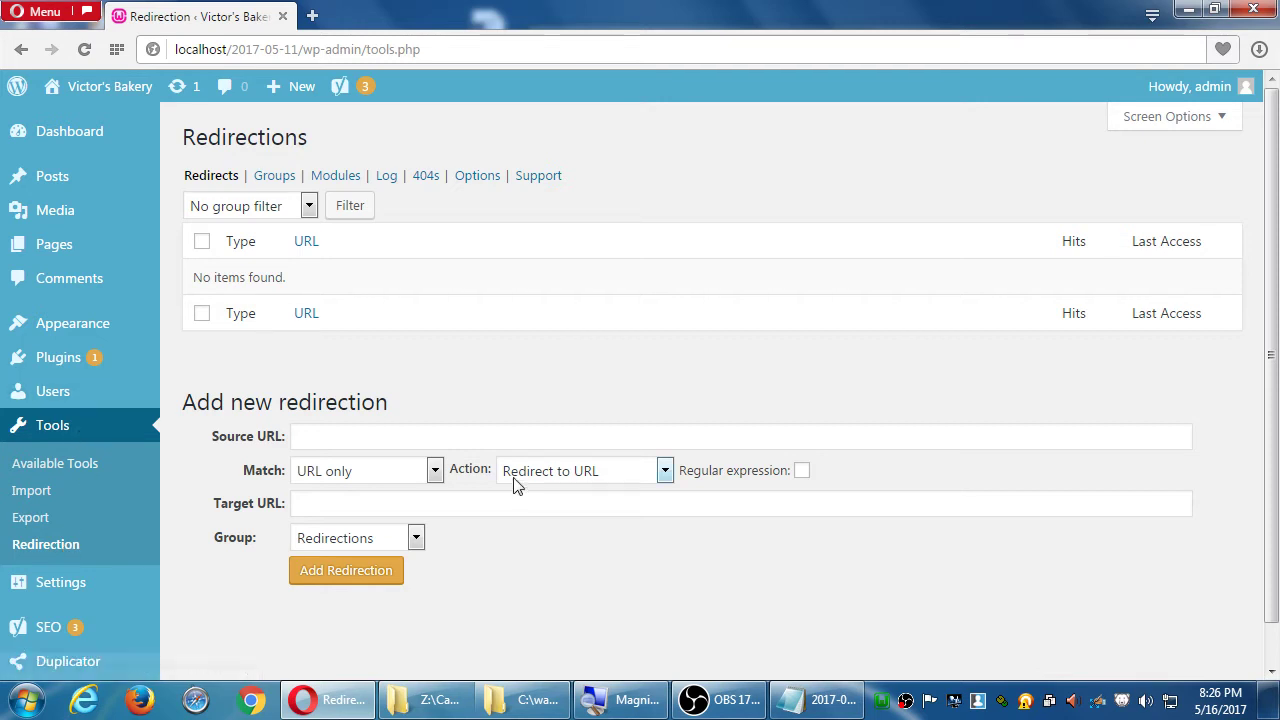
Step: Fill in a new redirection with source URL about-us and target URL about-the-company
click(498, 437)
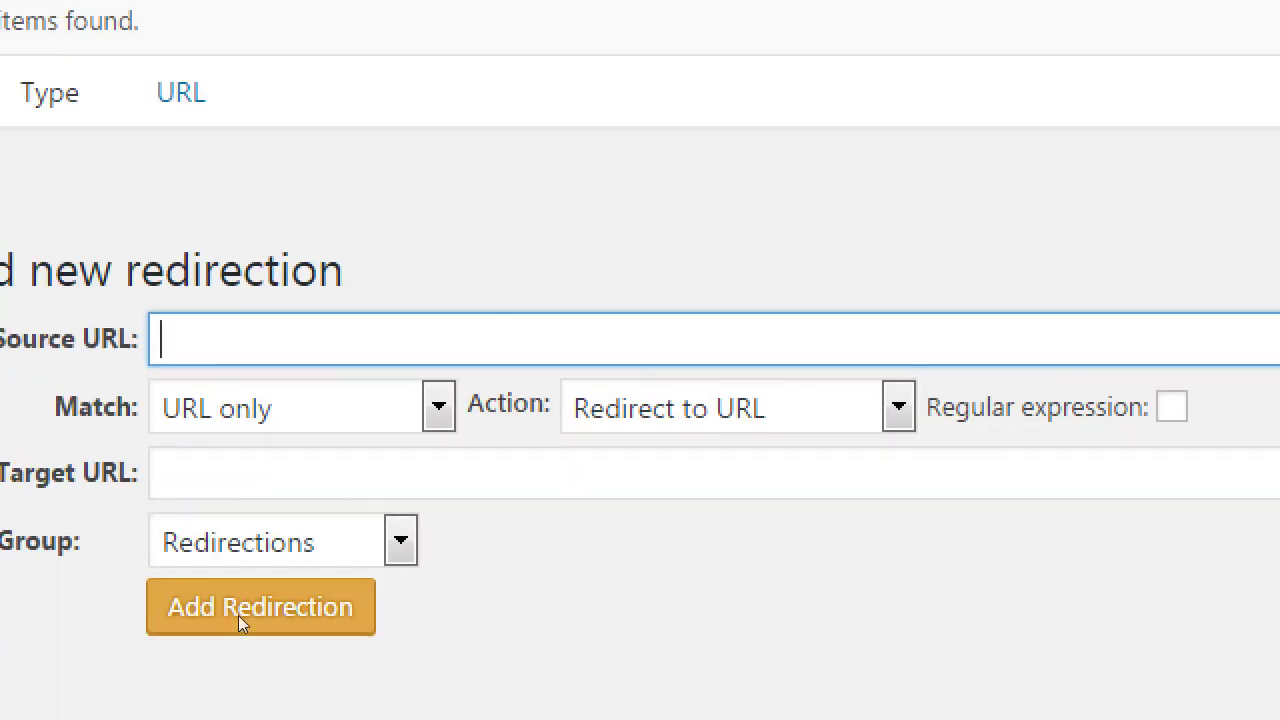
text(ab)
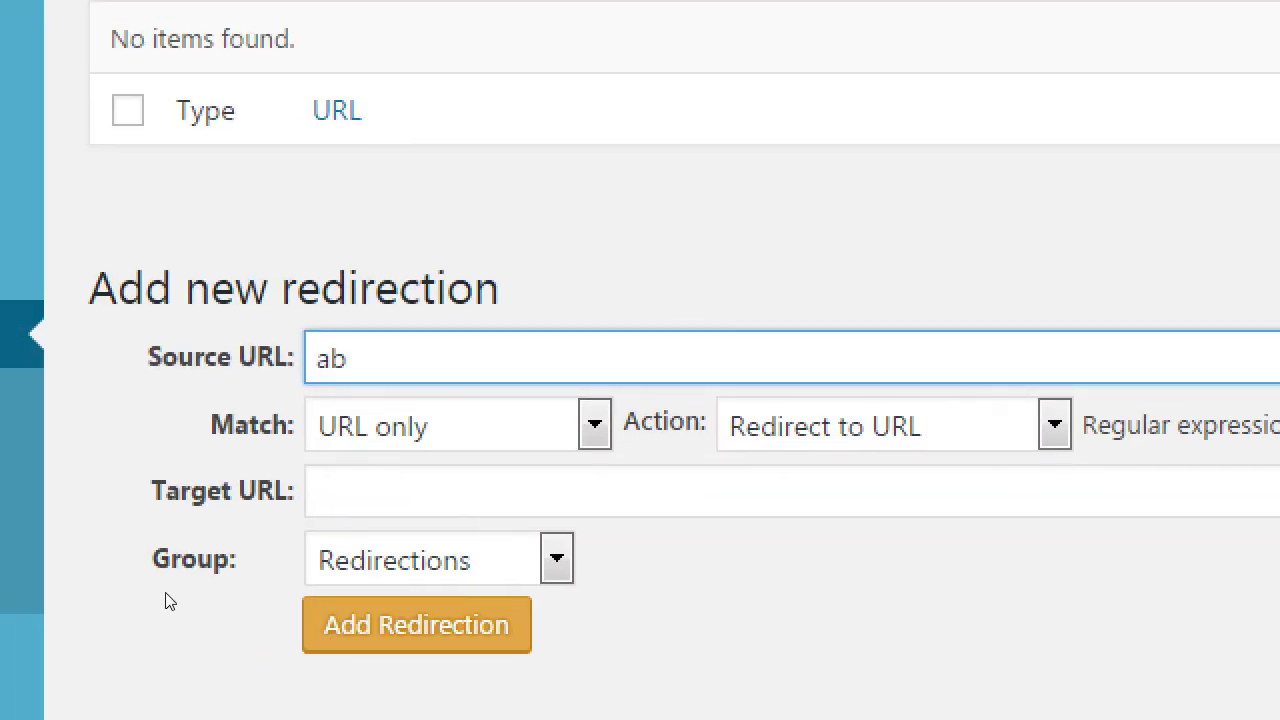
text(out-us)
key(Tab)
key(Tab)
key(Tab)
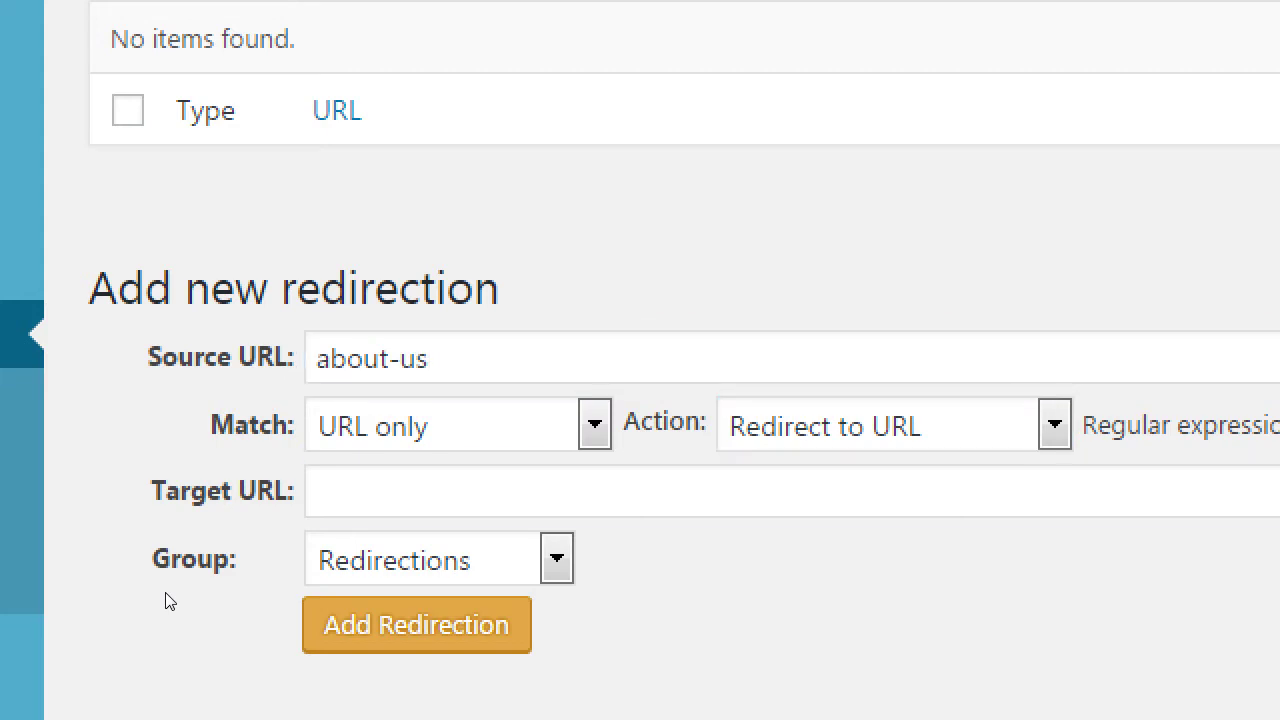
text(about-the-comp)
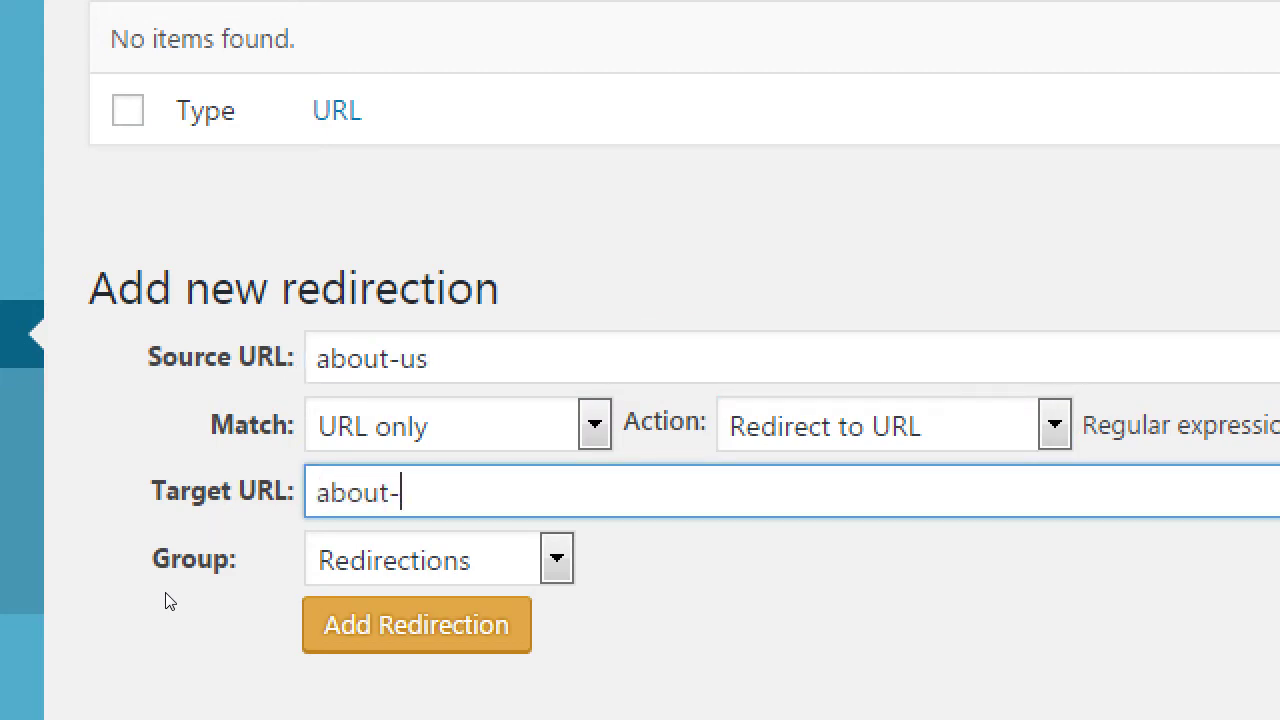
text(any)
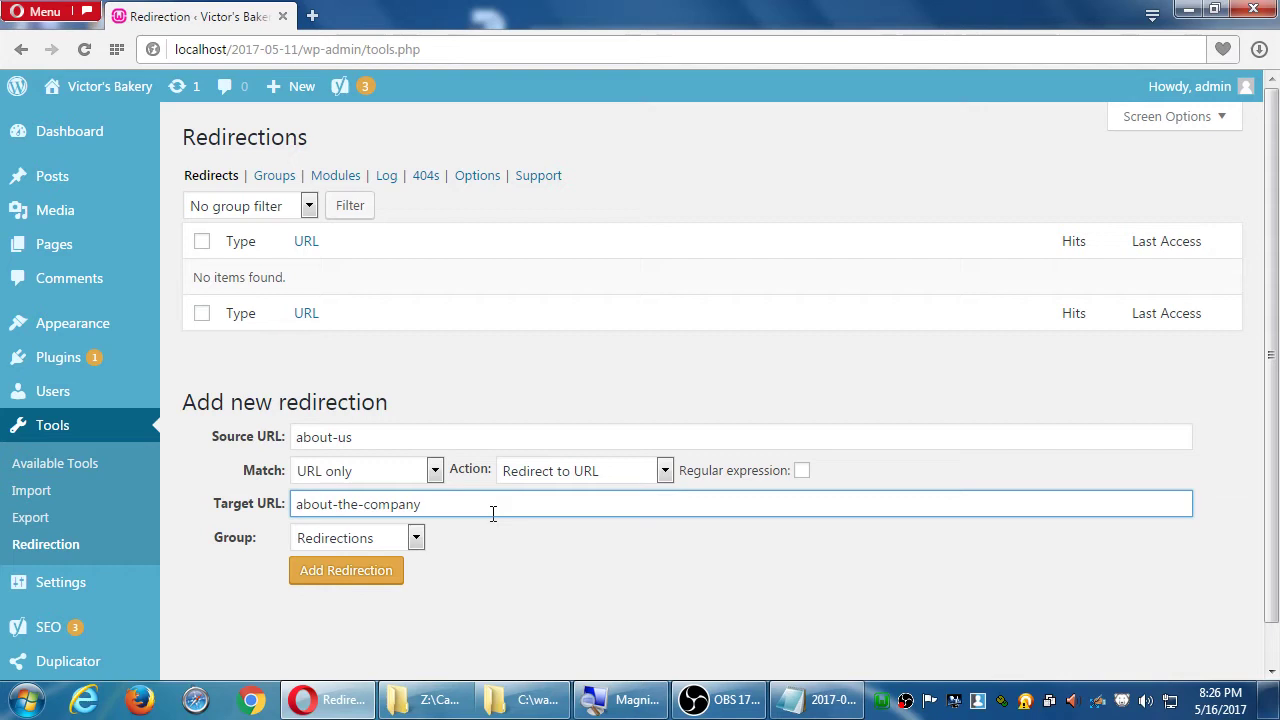
Step: Look through the match options, keeping URL only, and add the redirection from about-us to about-the-company
click(402, 473)
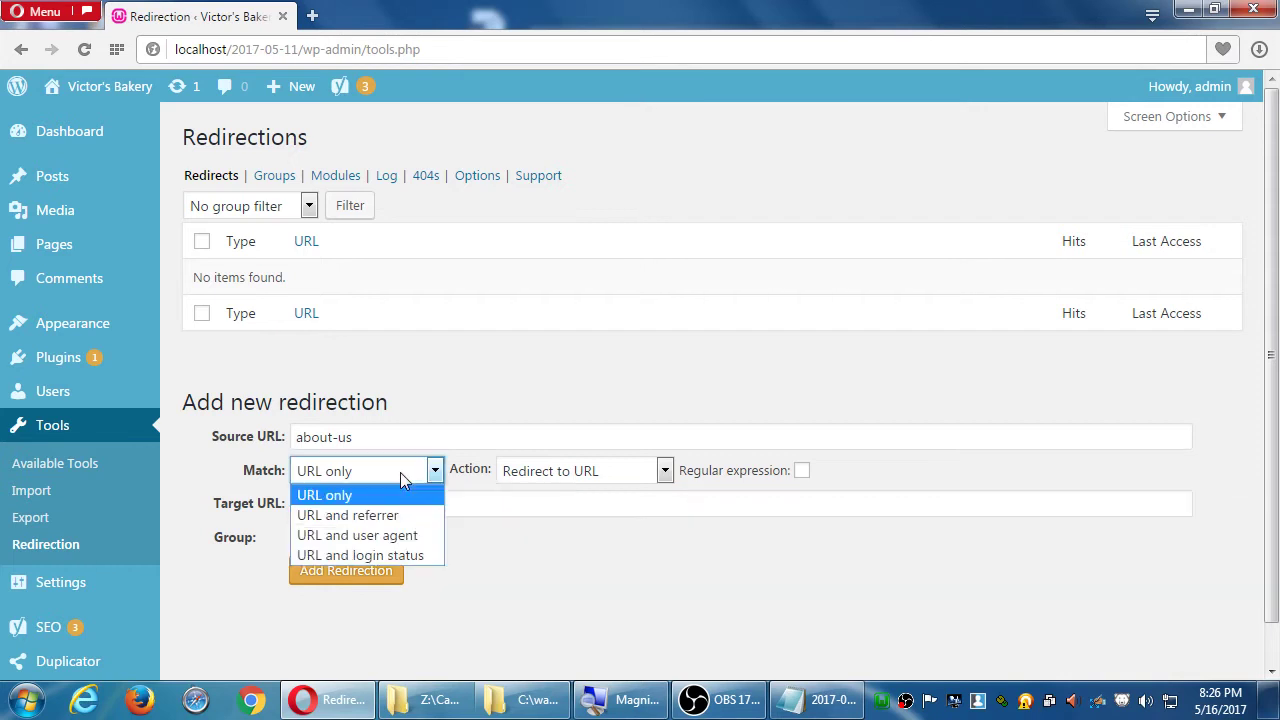
click(212, 472)
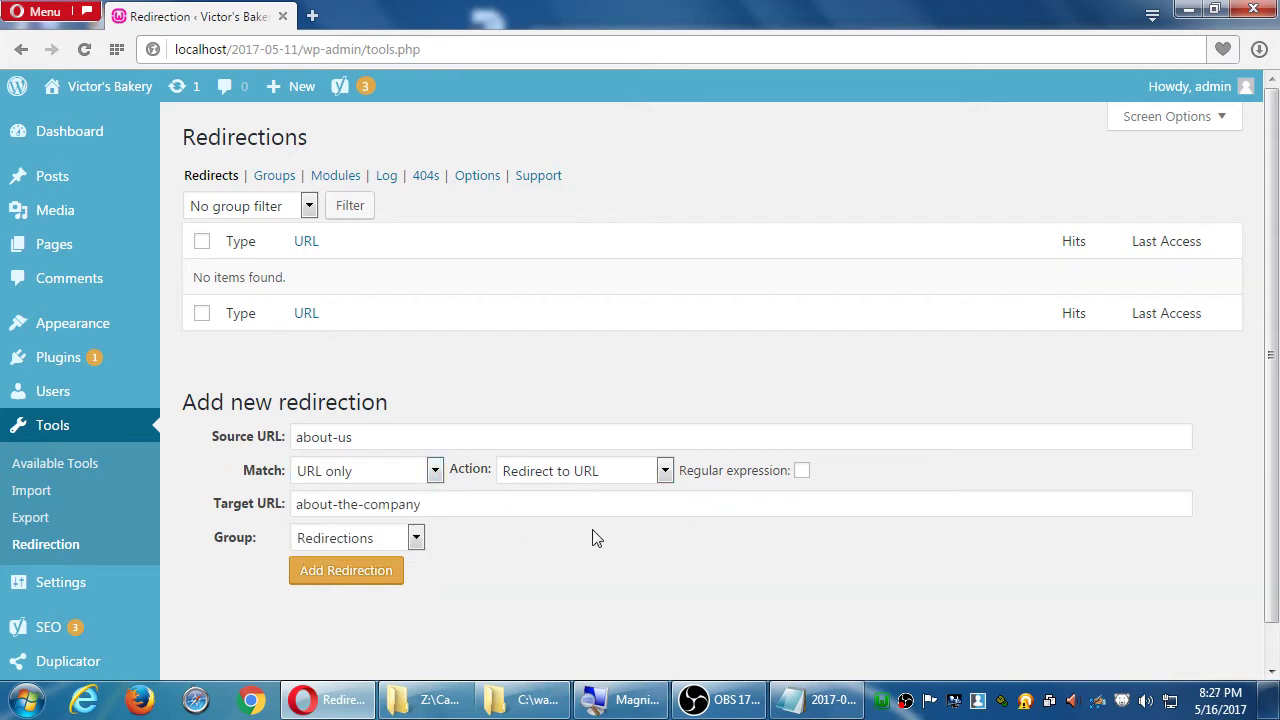
drag(376, 436, 294, 436)
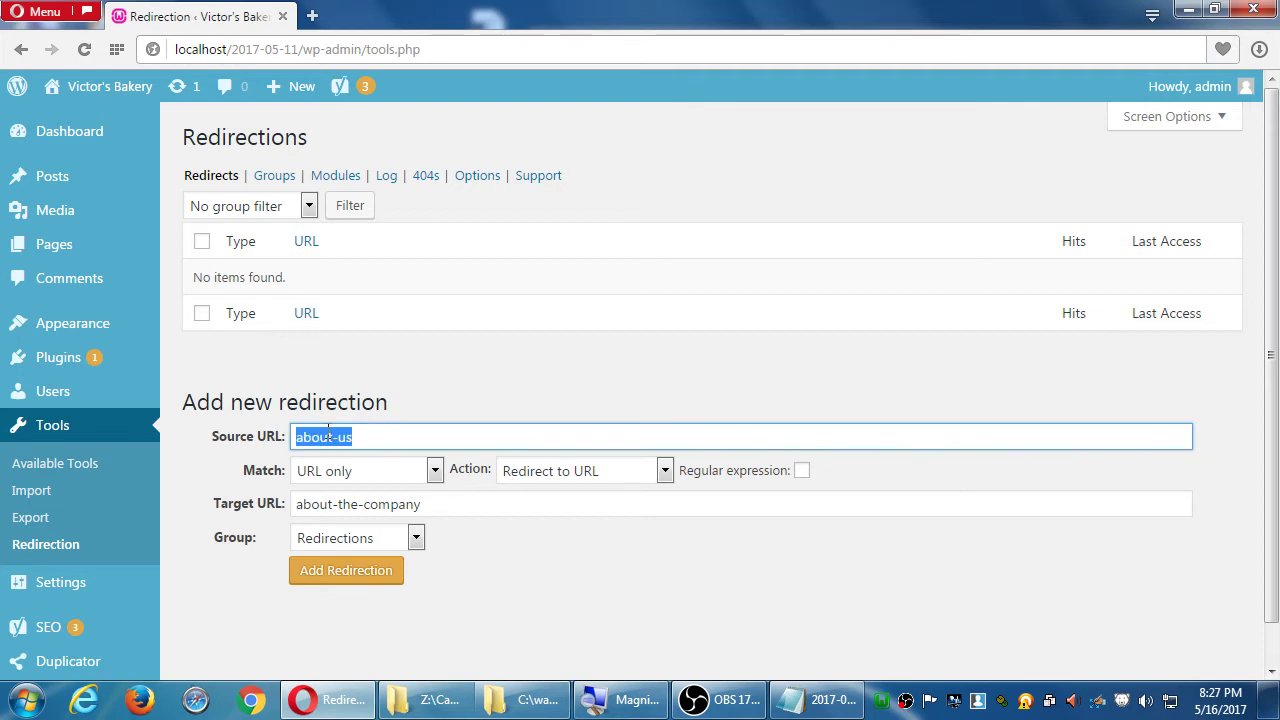
drag(474, 508, 234, 504)
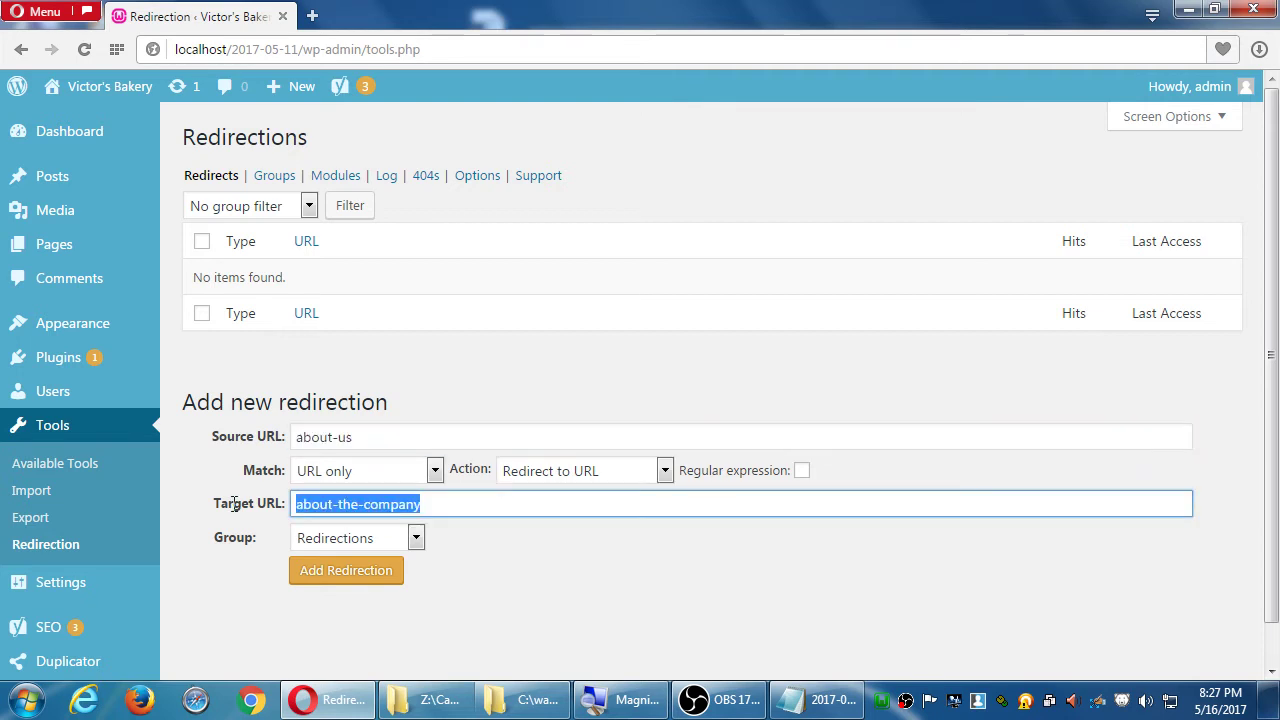
click(362, 580)
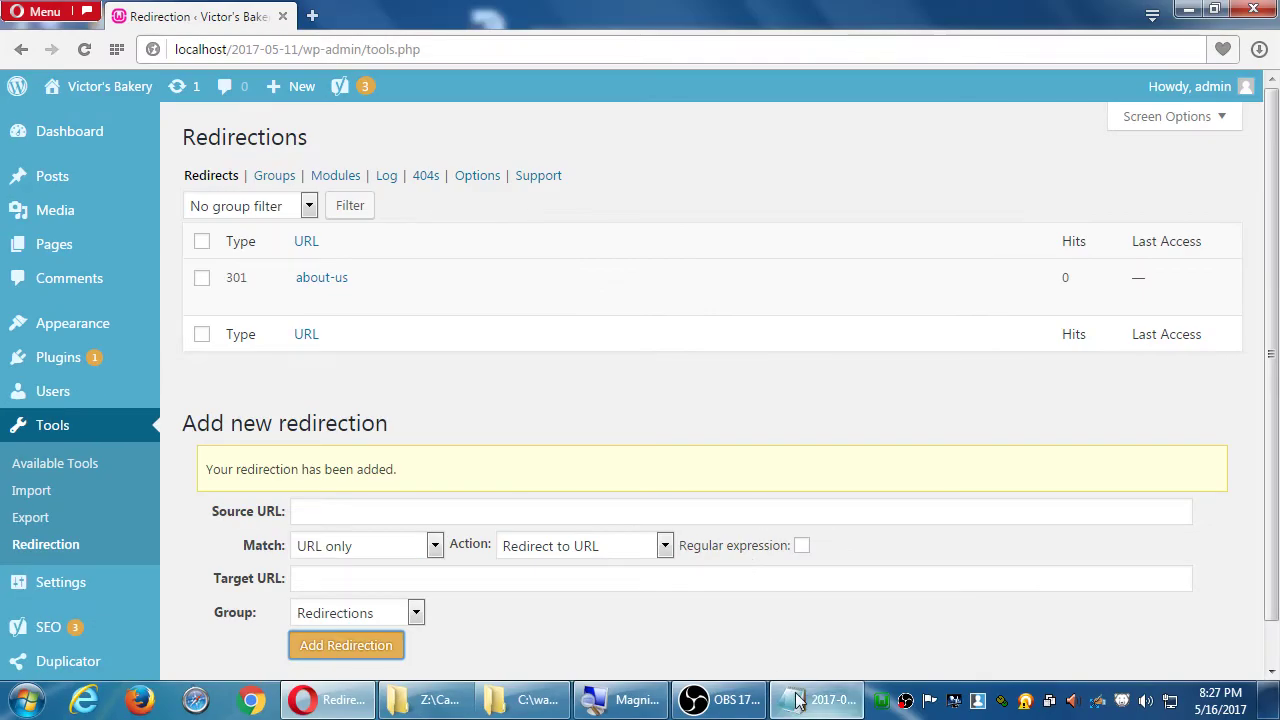
Step: Glance at the Notepad notes, return to the browser and open the Redirection plugin's 404s log
click(818, 700)
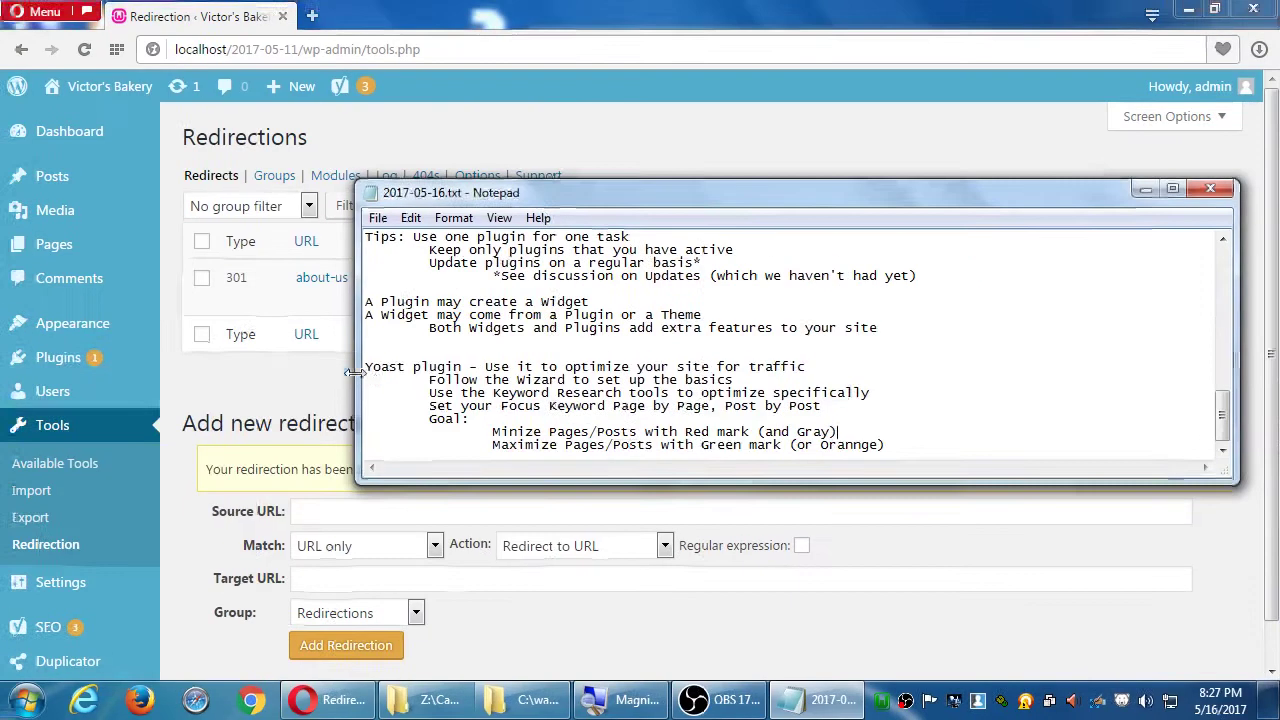
click(568, 137)
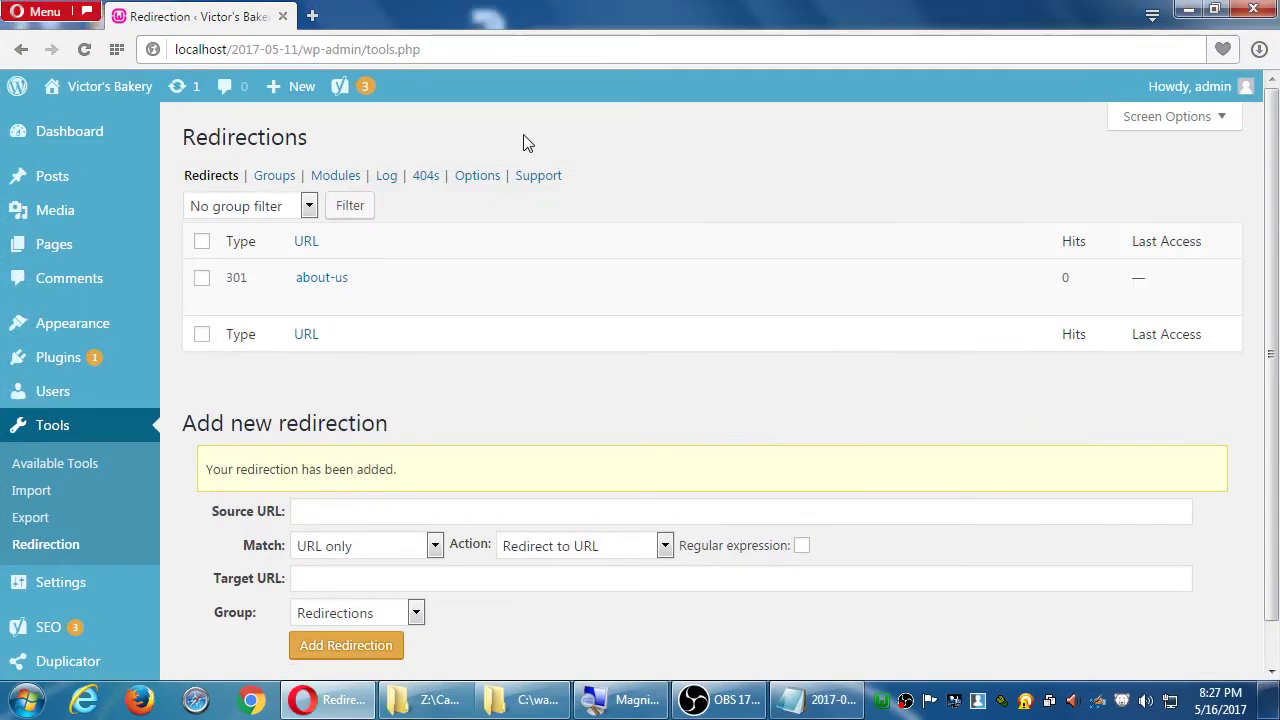
click(426, 177)
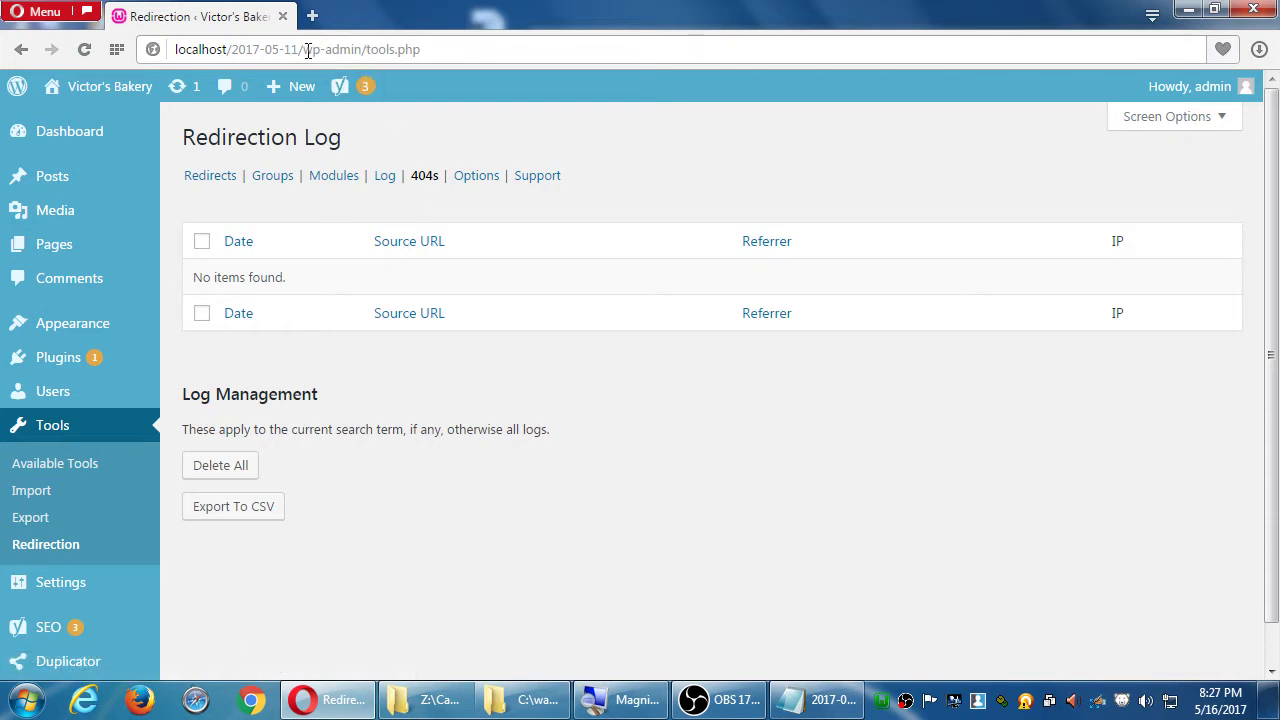
Step: Load the nonexistent address localhost/2017-05-11/amazing-products and highlight the message on the resulting page
drag(308, 51, 614, 50)
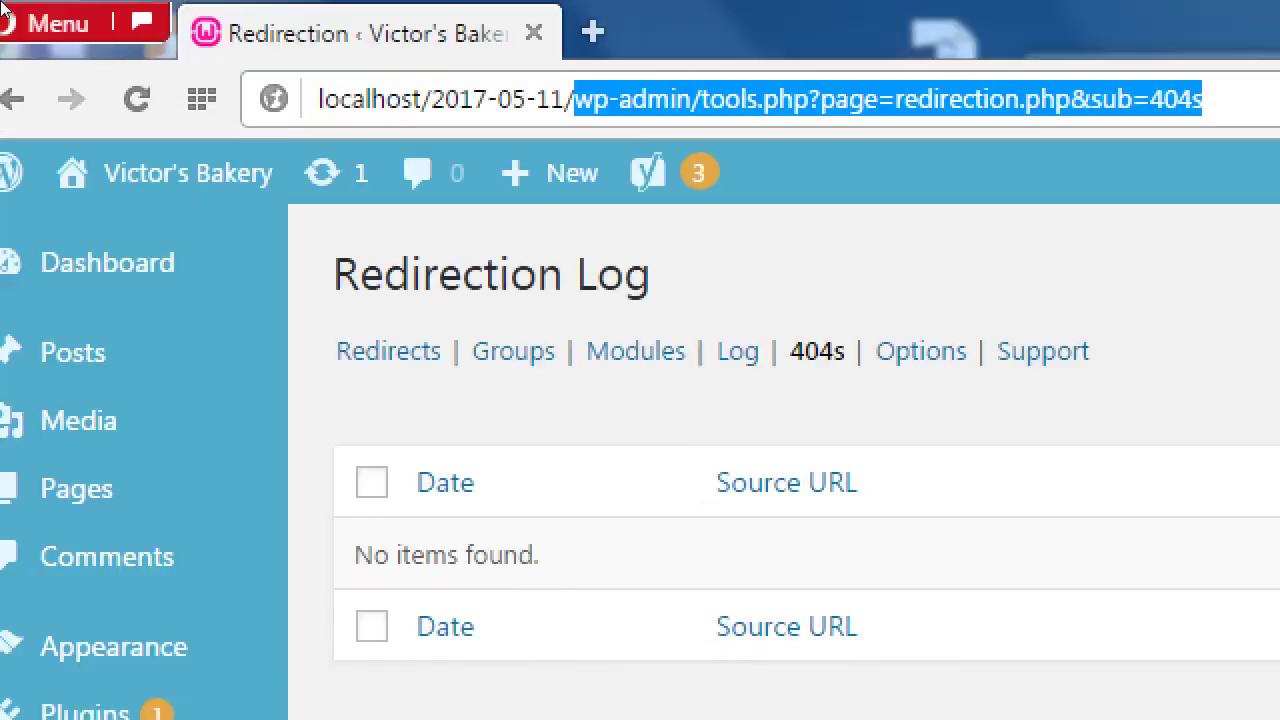
key(BackSpace)
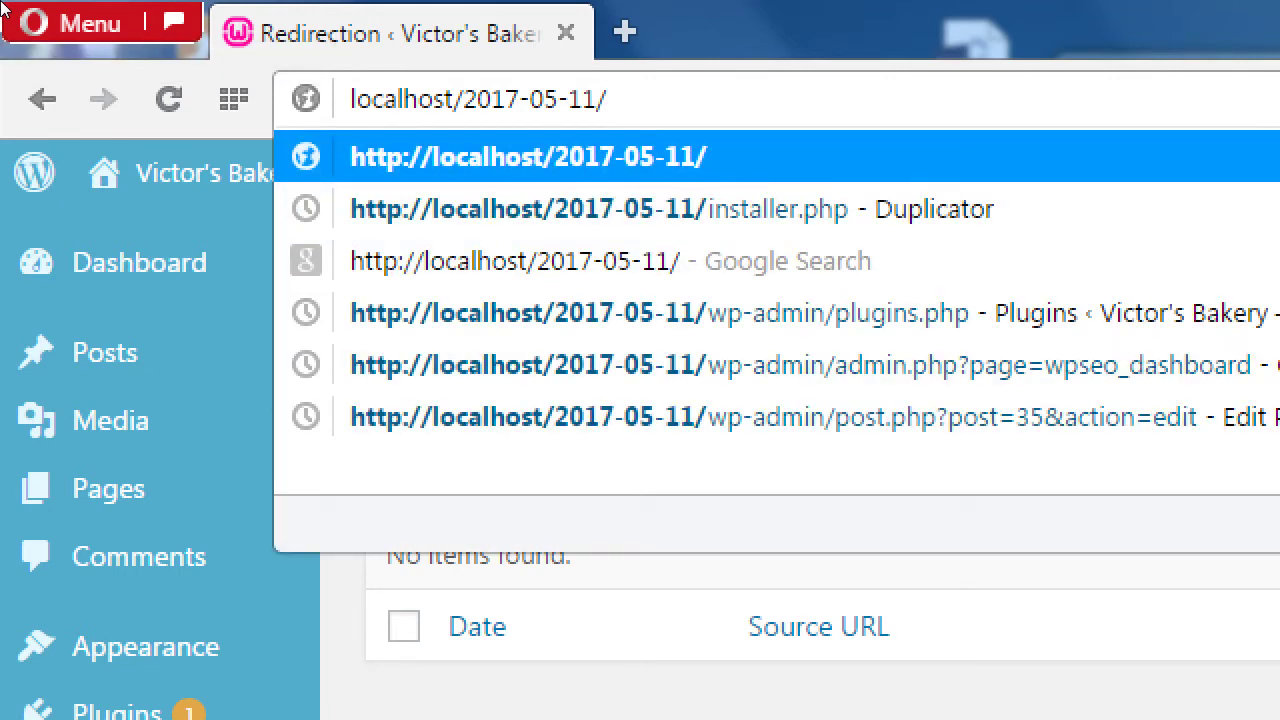
text(amazing-)
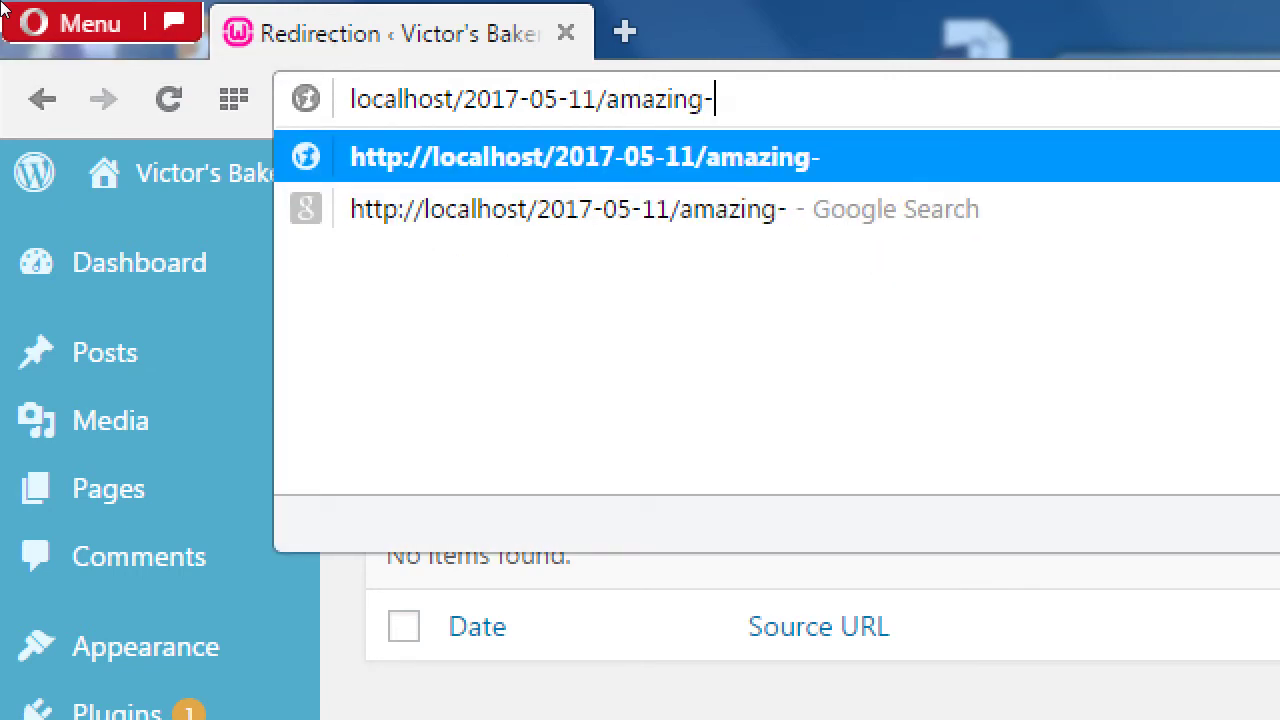
text(products)
key(Return)
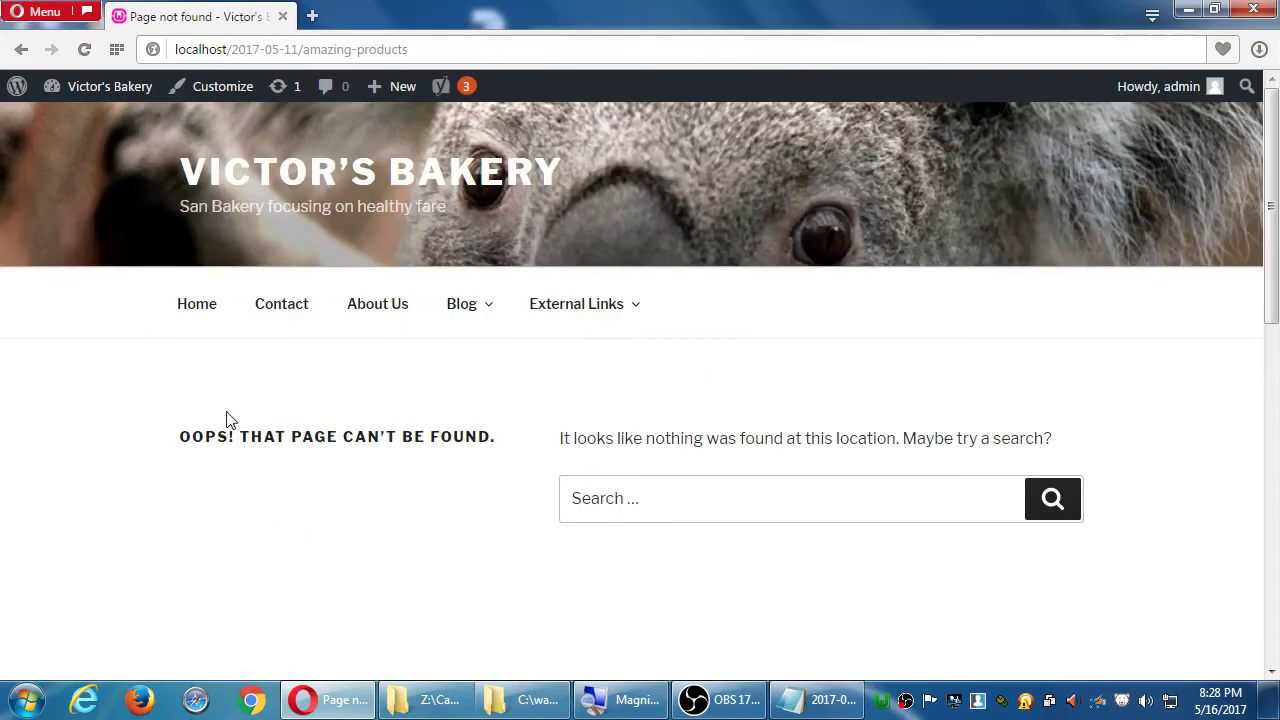
drag(192, 437, 368, 437)
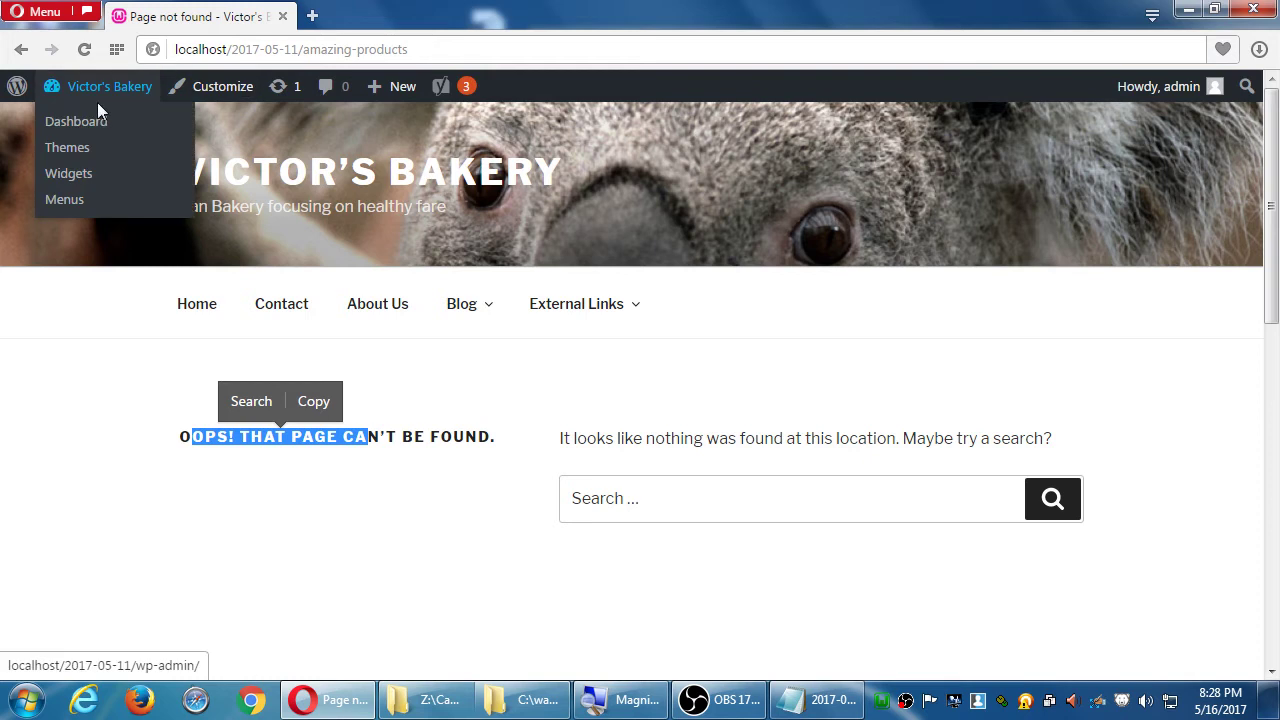
Step: Return to the site's dashboard and reopen the Redirection plugin's 404s log
click(96, 117)
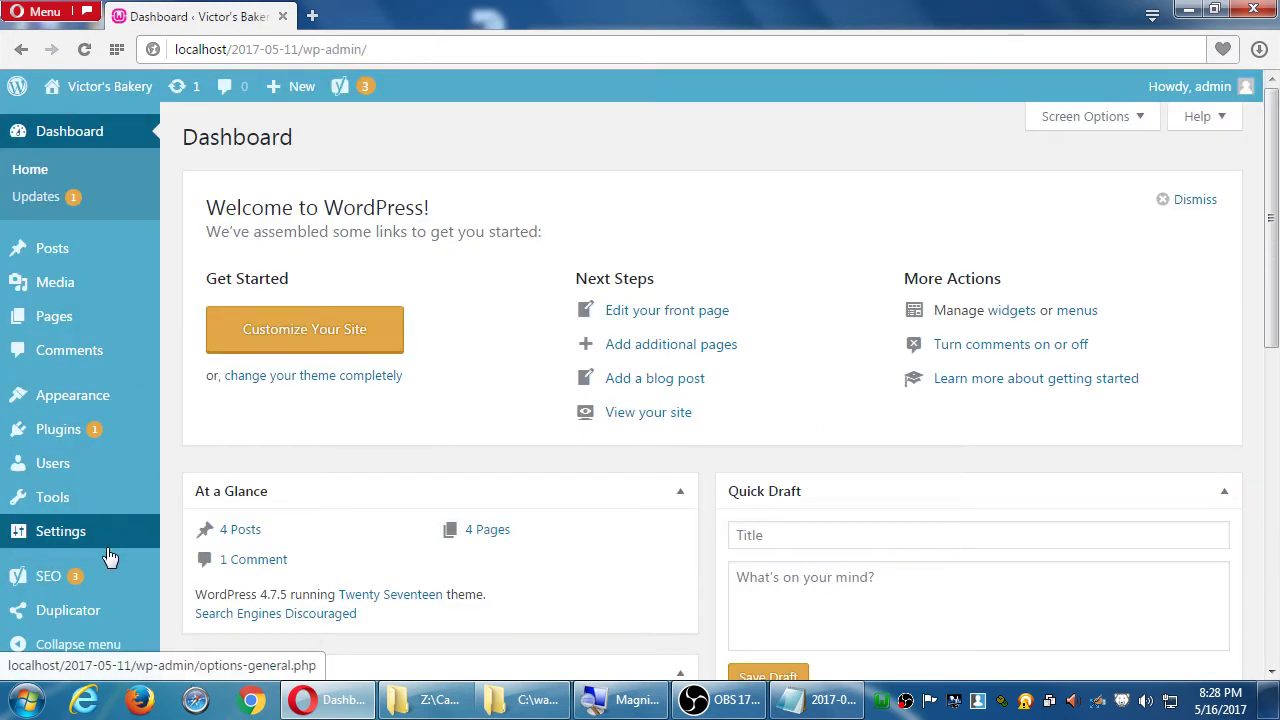
mouse_move(145, 511)
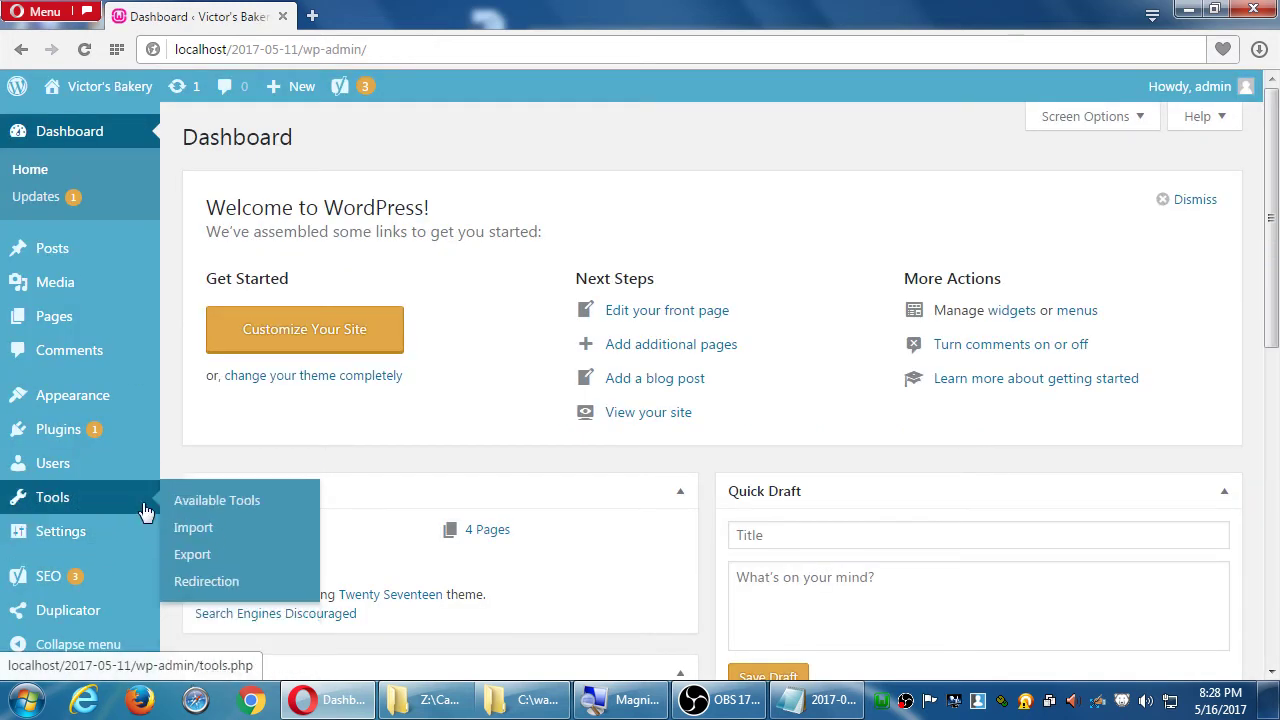
click(180, 588)
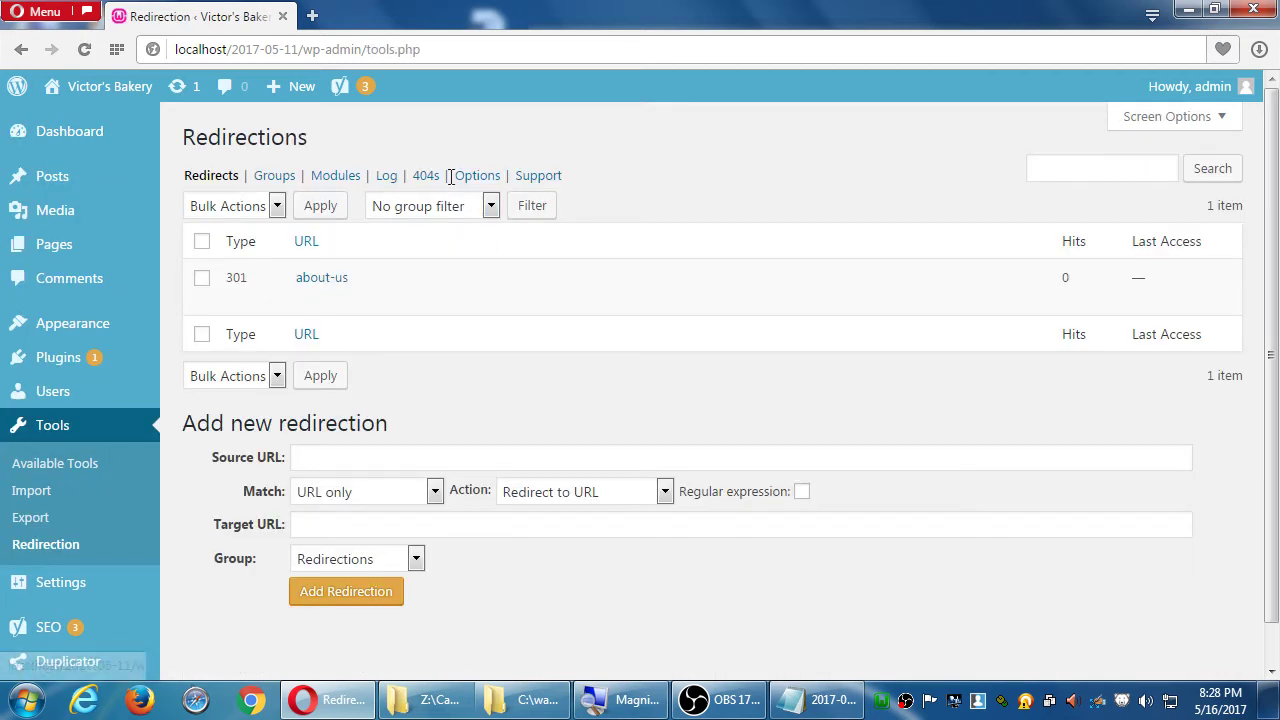
click(428, 176)
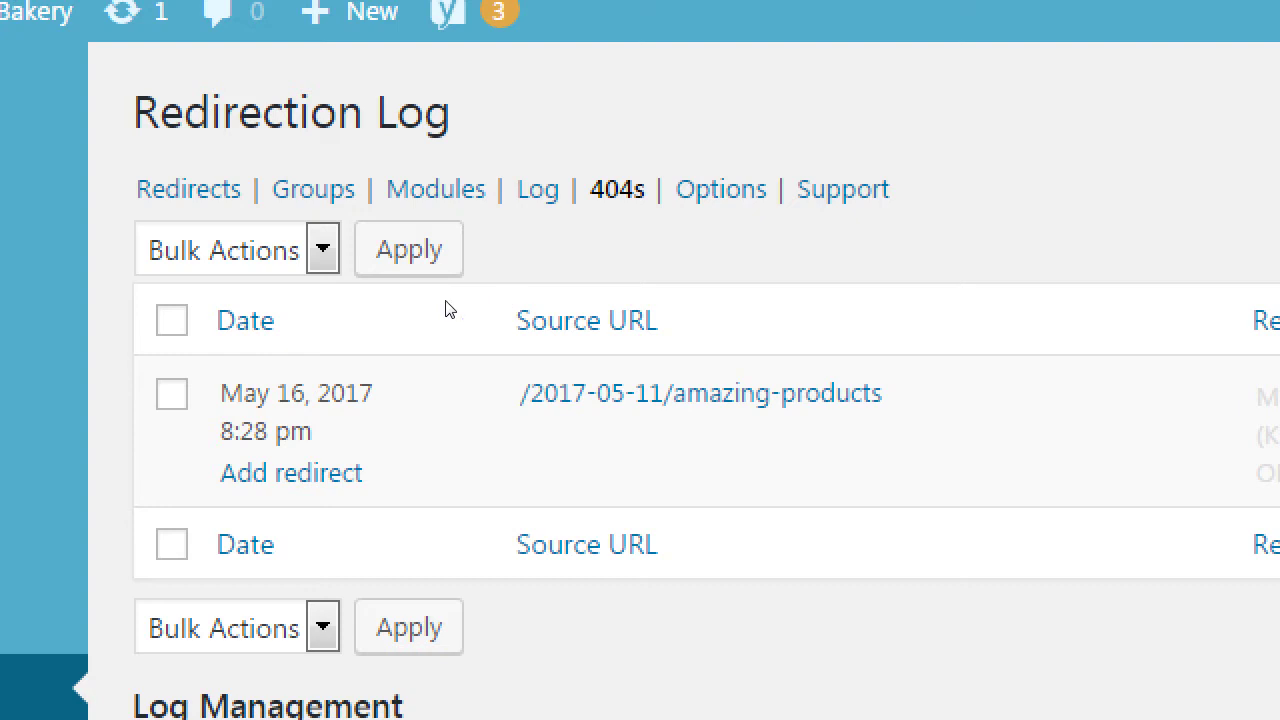
Step: Fill in a redirect for the logged /2017-05-11/amazing-products address with target URL great-products, and return to the log's entries
scroll(294, 329, down, 3)
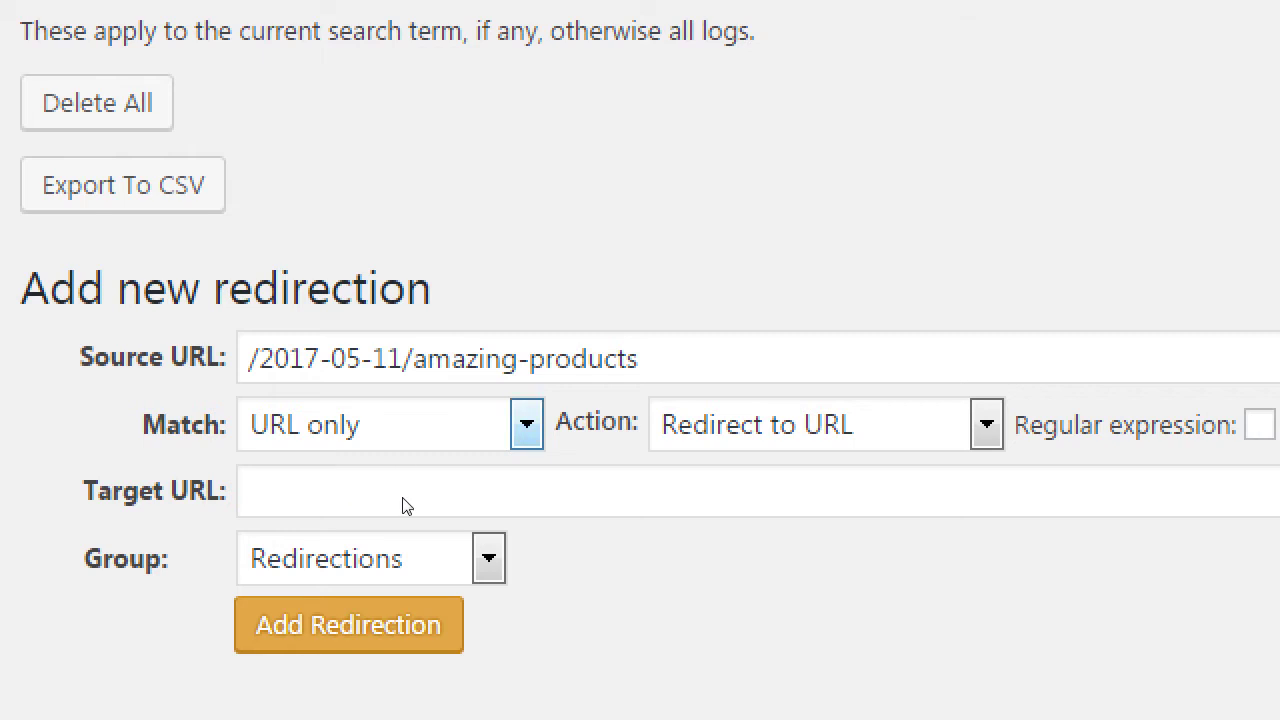
click(406, 507)
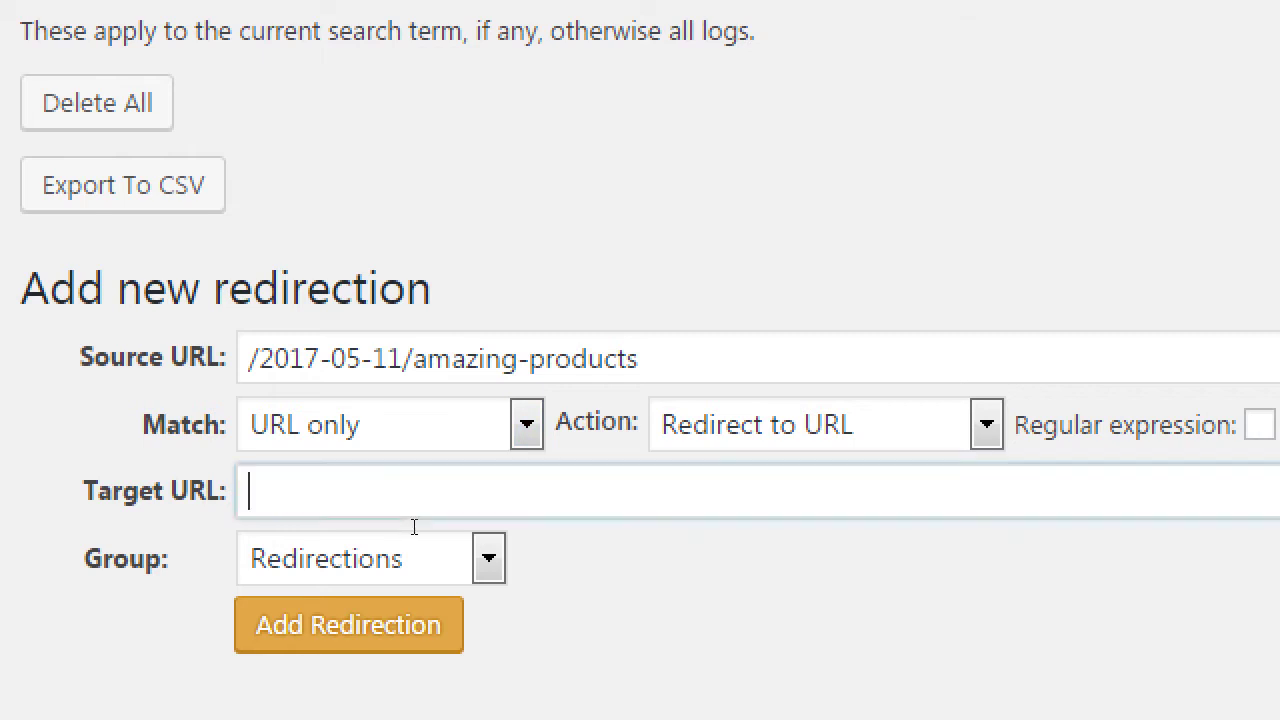
text(great-pro)
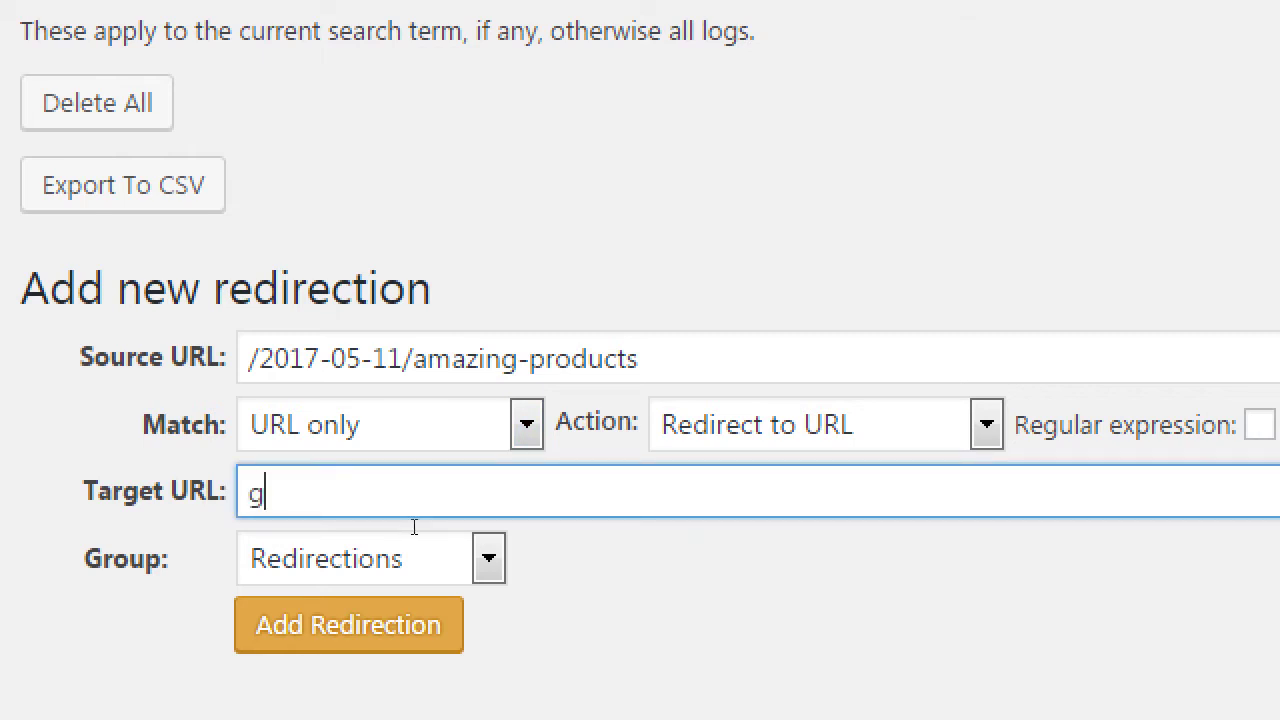
text(ducts)
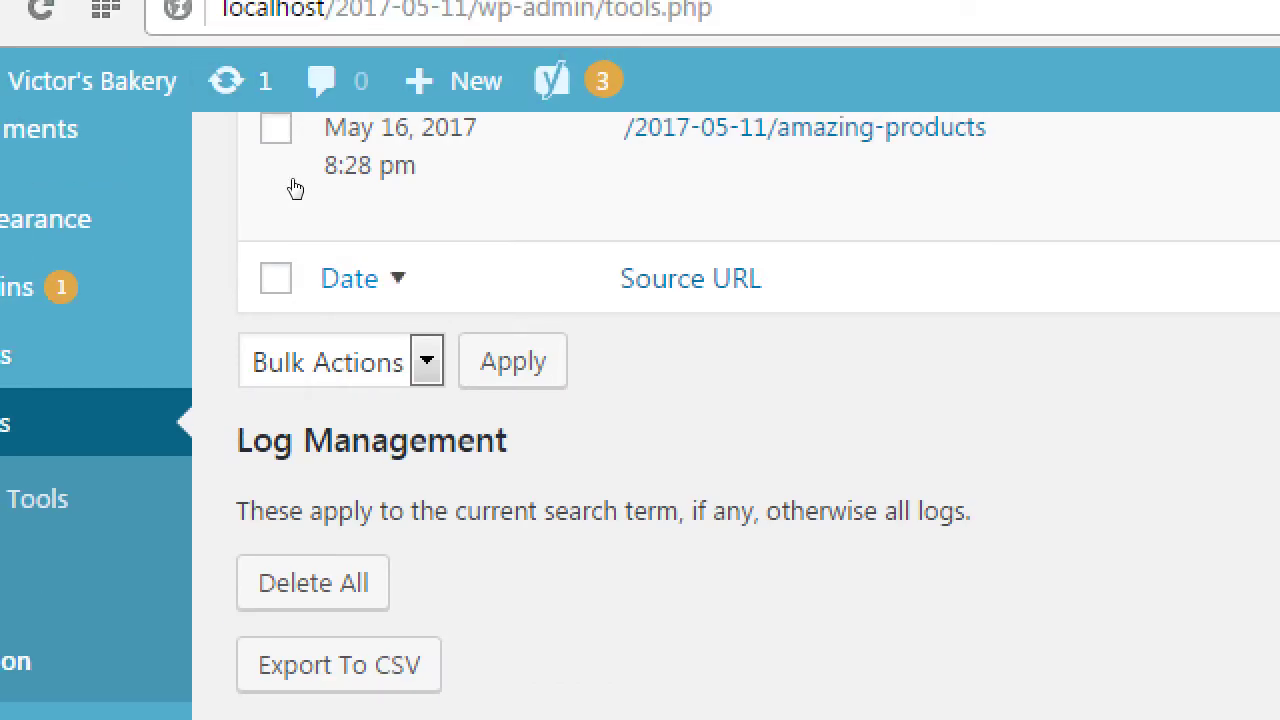
scroll(468, 171, up, 3)
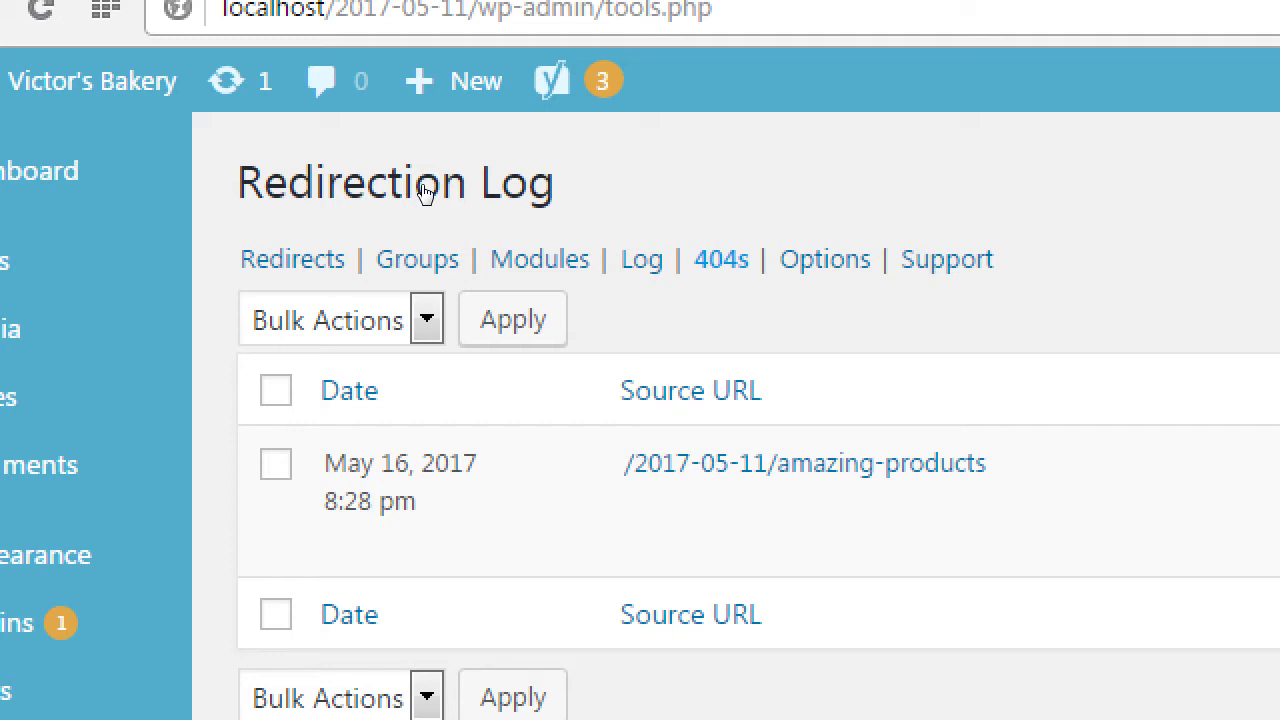
Step: Switch to the Notepad notes and append, after a blank line, "Redirection plugin - Use to track your 404s (Broken Links)"
key(alt+space)
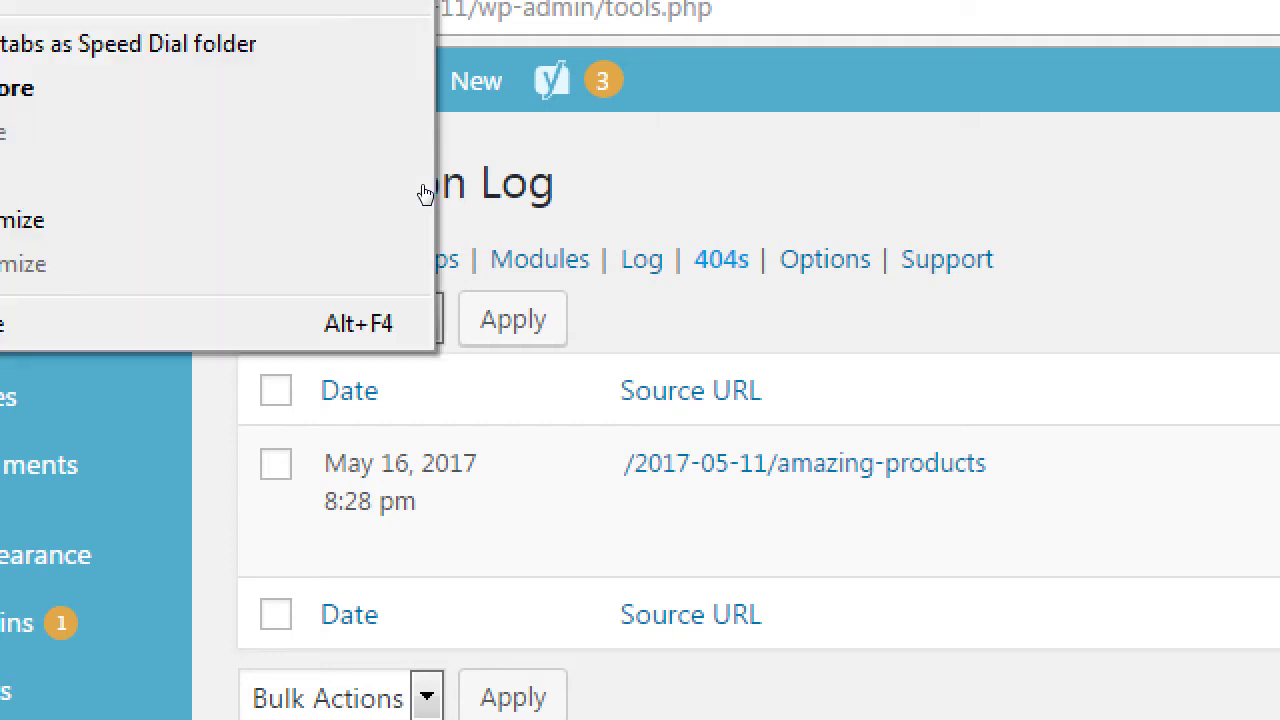
key(alt+tab)
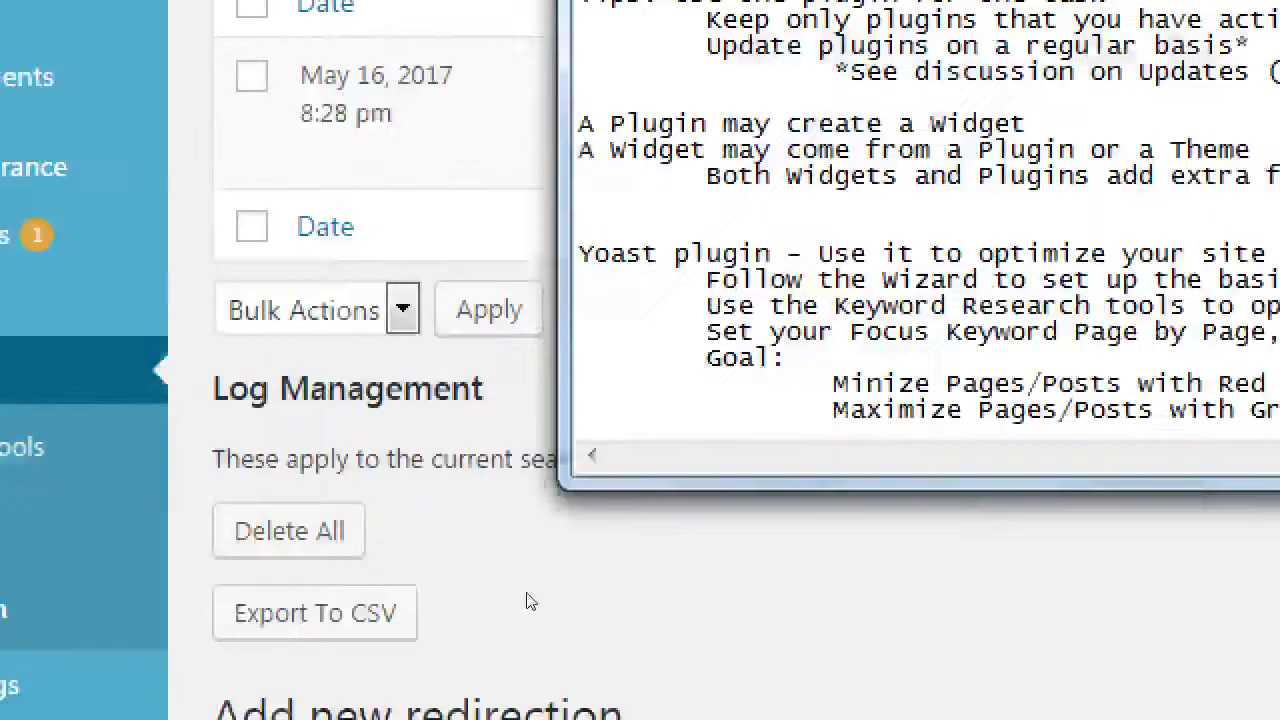
key(ctrl+End)
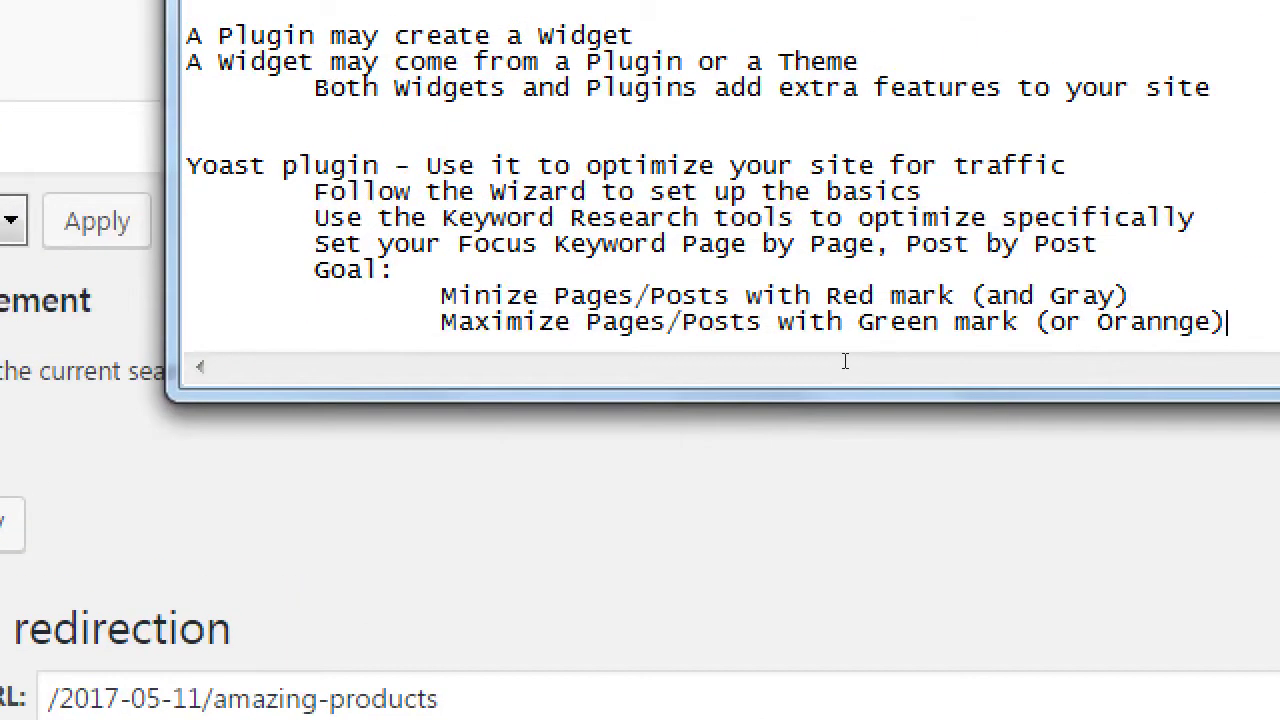
key(Return)
key(Return)
text(Red)
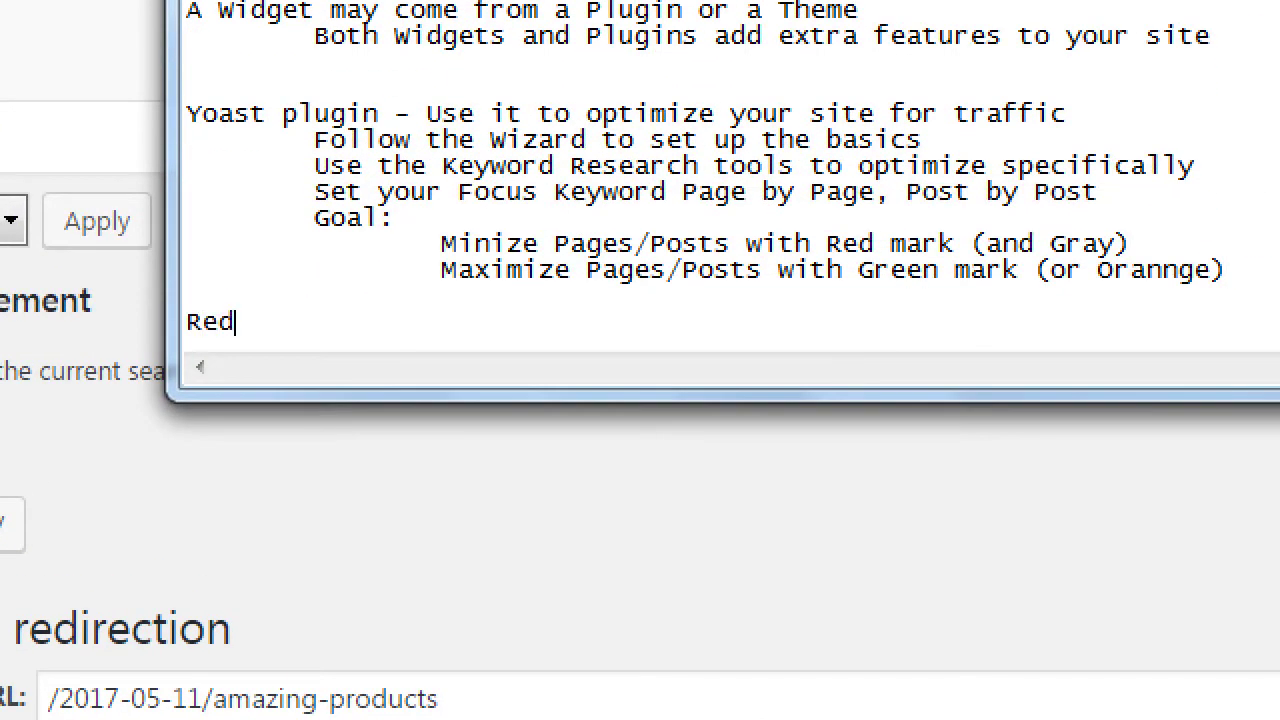
text(irection plugin )
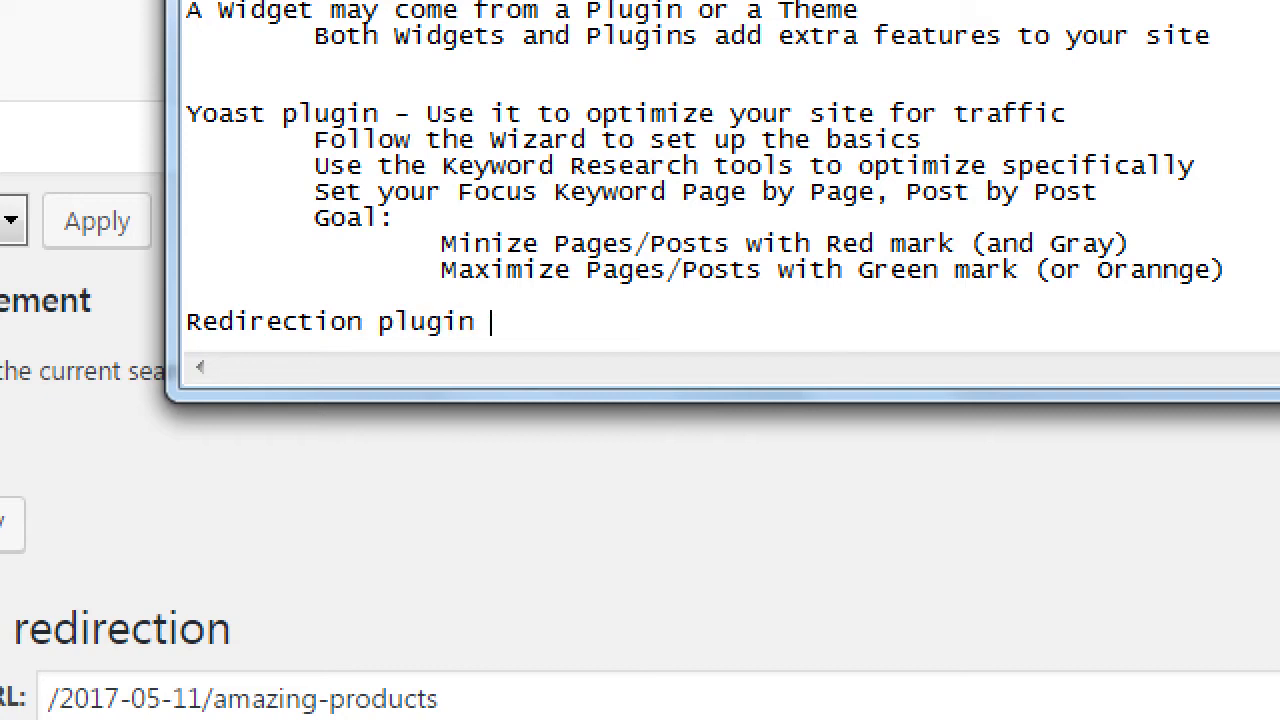
text(- Use to track yoiur)
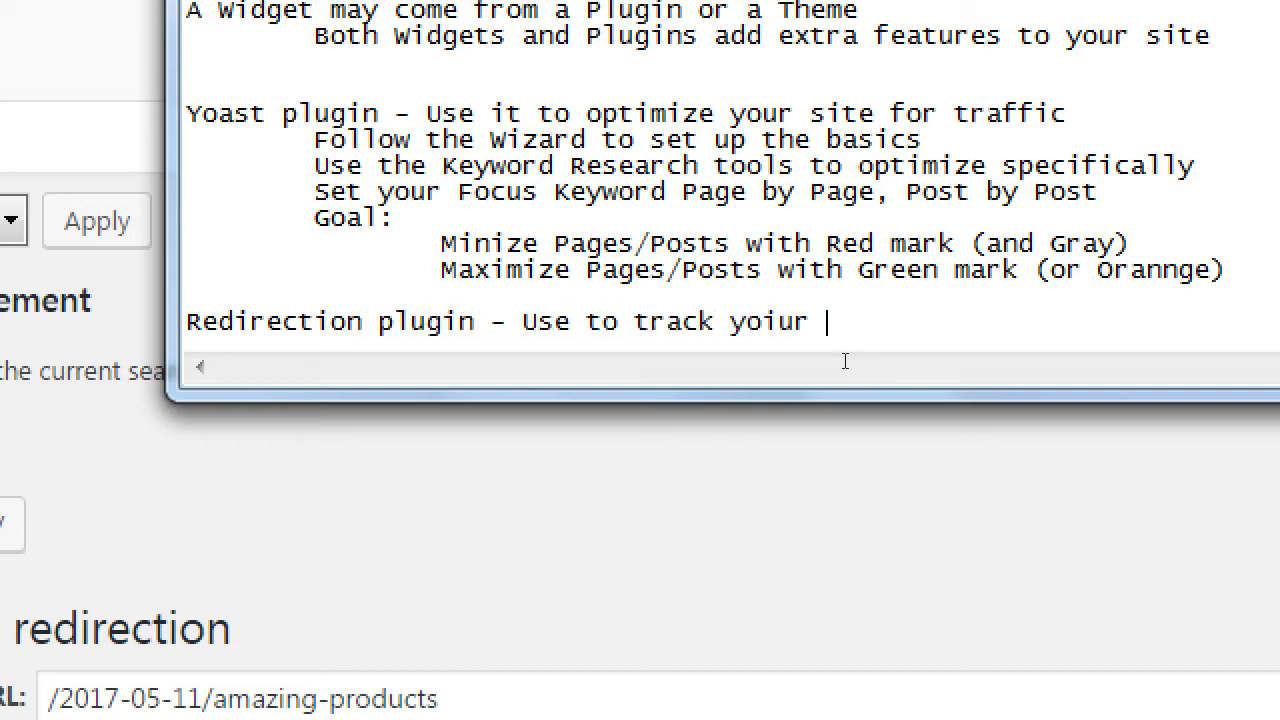
key(BackSpace)
key(BackSpace)
key(BackSpace)
key(BackSpace)
text(ur 40)
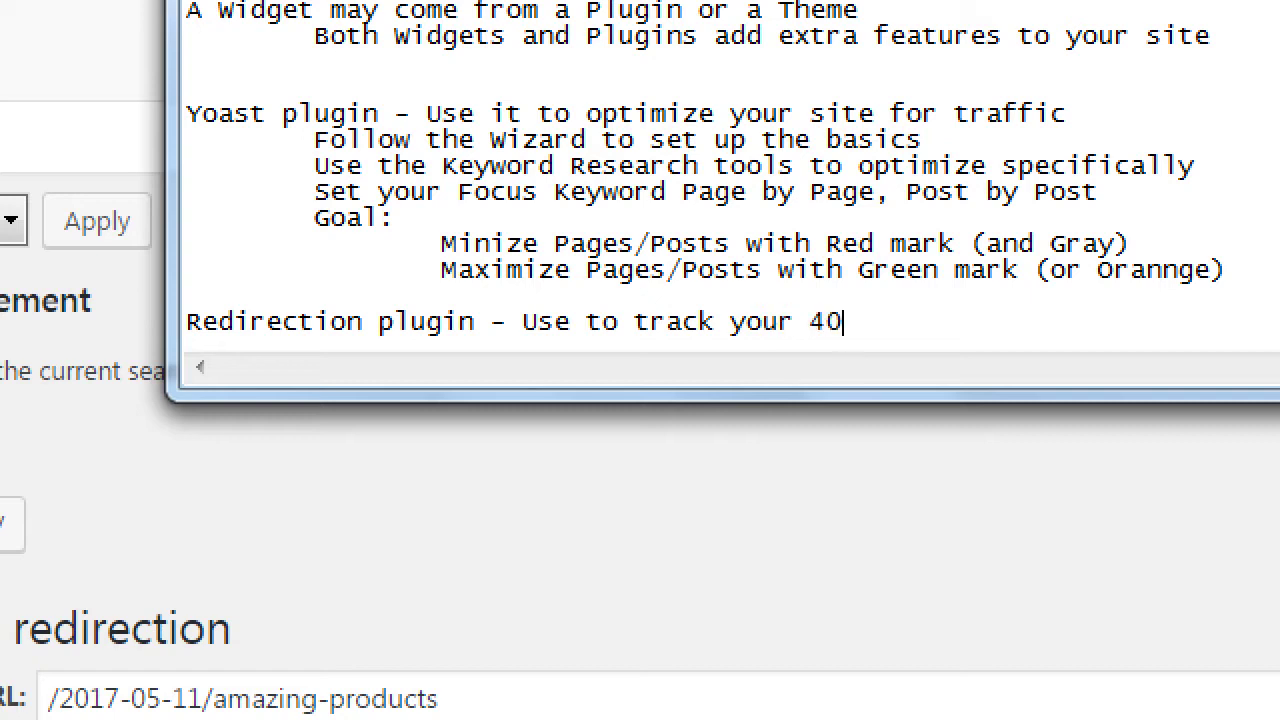
text(4s (Broken Links))
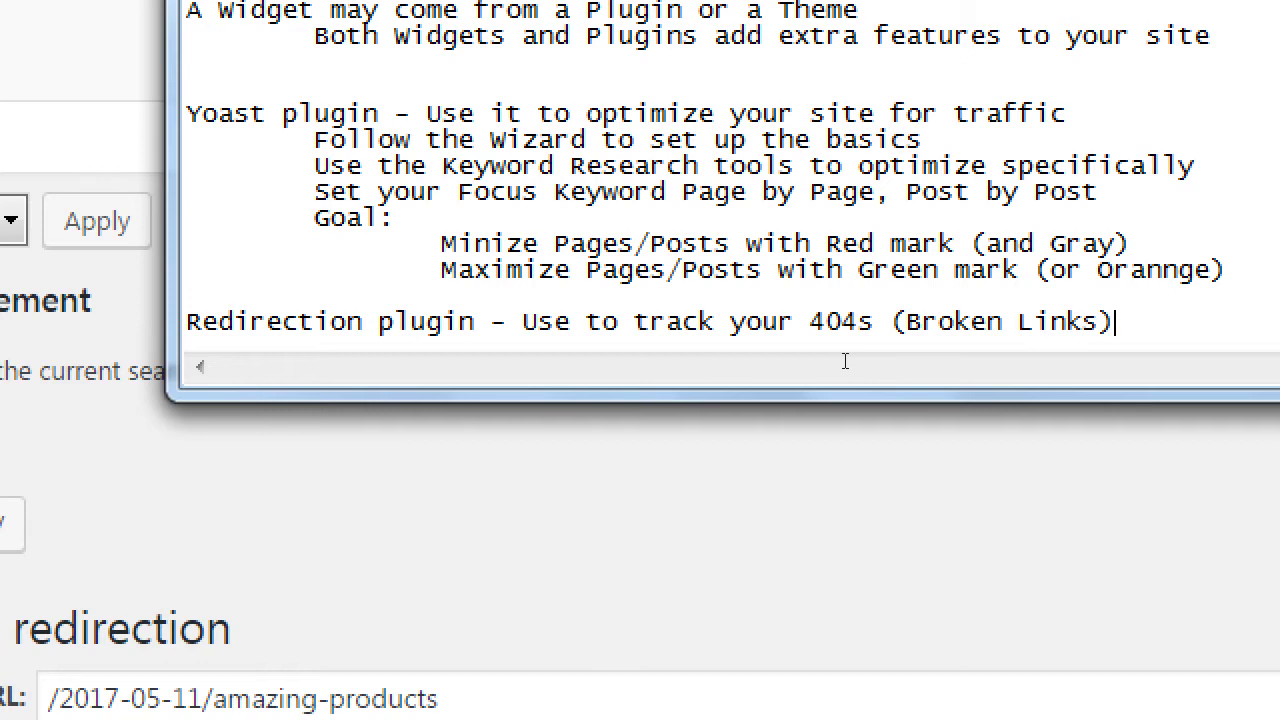
Step: Continue the Redirection plugin note on an indented second line with "and fix them via 301s (Redirections)"
key(Return)
key(Tab)
key(Tab)
key(Tab)
text(and fix t)
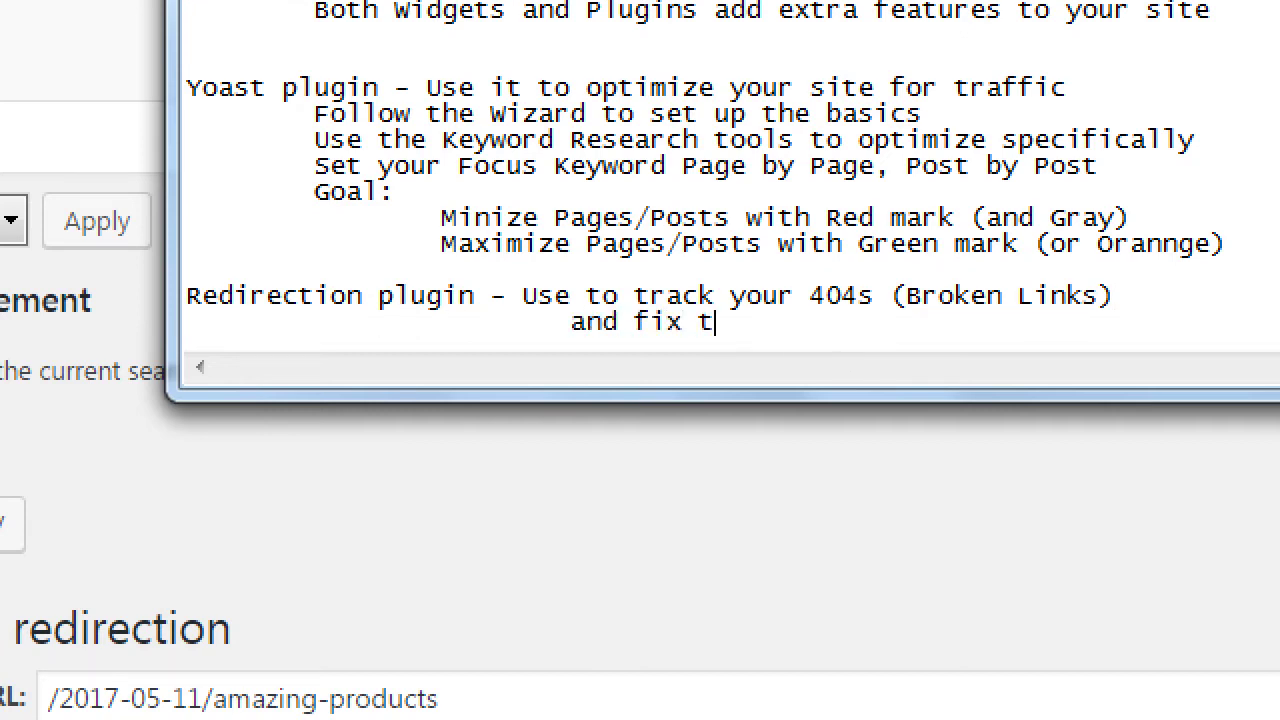
text(hem via 301)
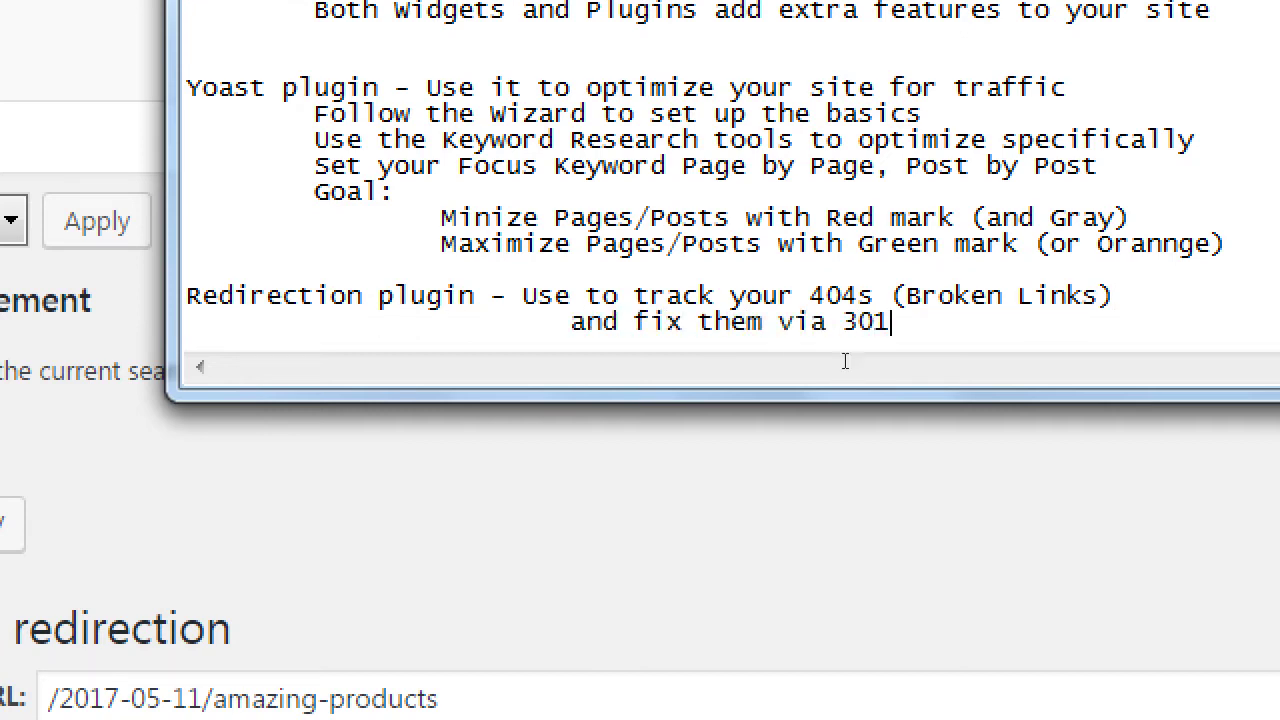
text(s (Redirections))
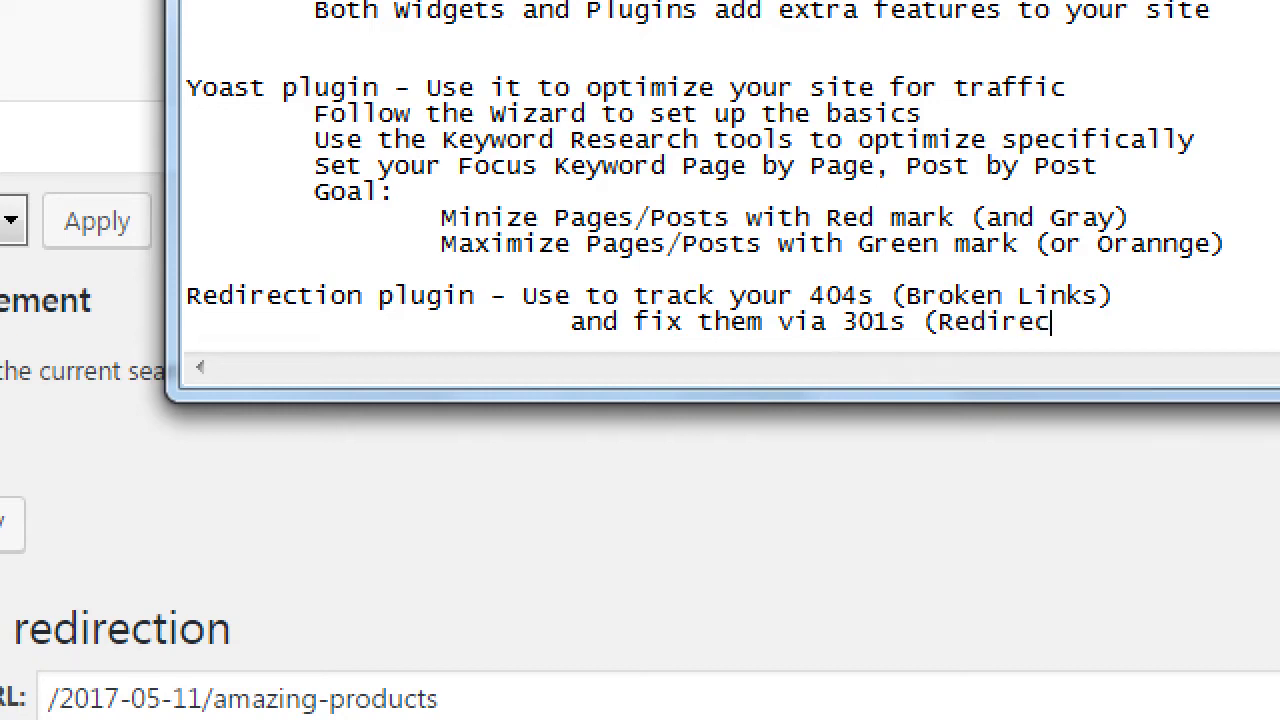
Step: Add an indented line under the Redirection plugin note reading "Check your 404 Logs on a regular basis (once a month)"
key(Return)
key(Return)
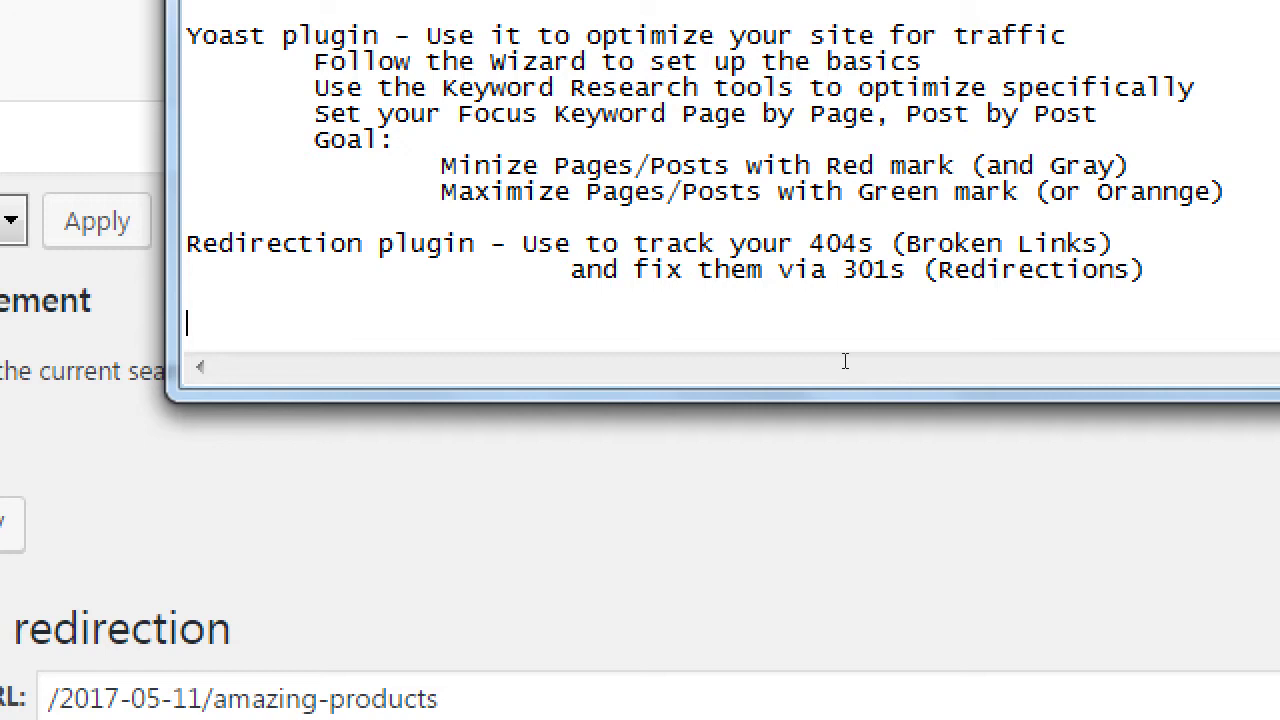
key(BackSpace)
key(Tab)
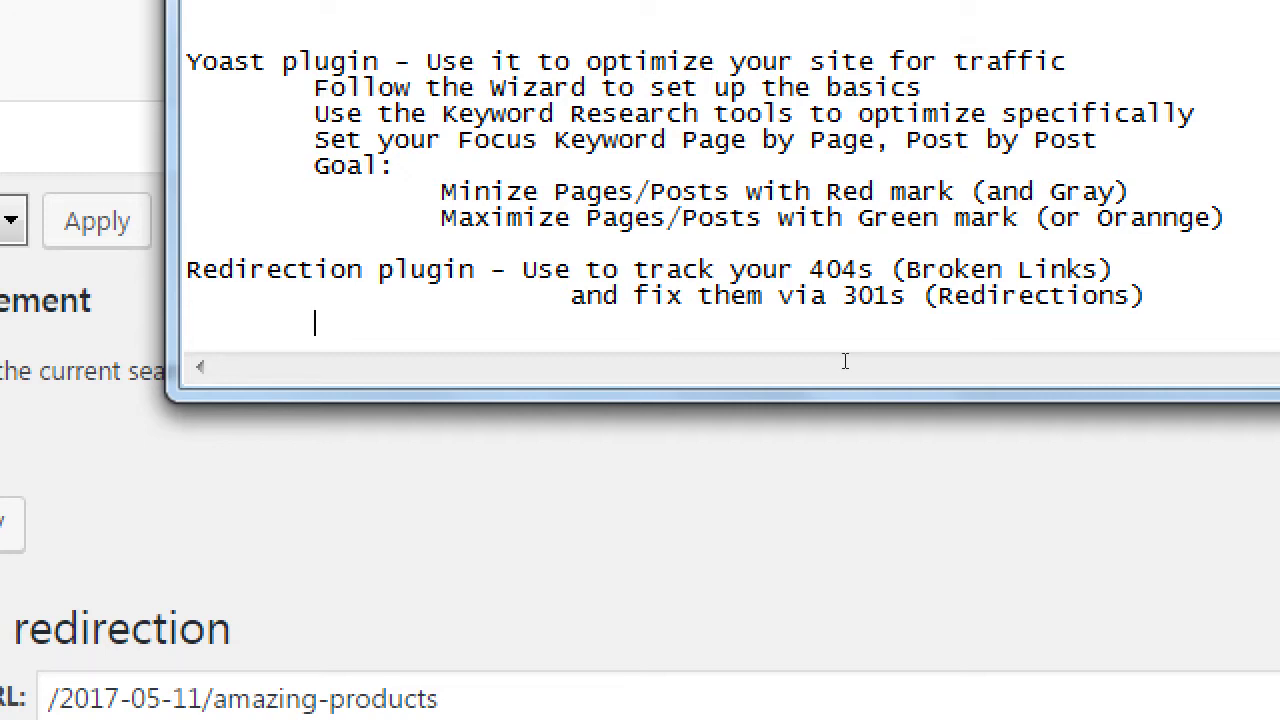
text(Check your )
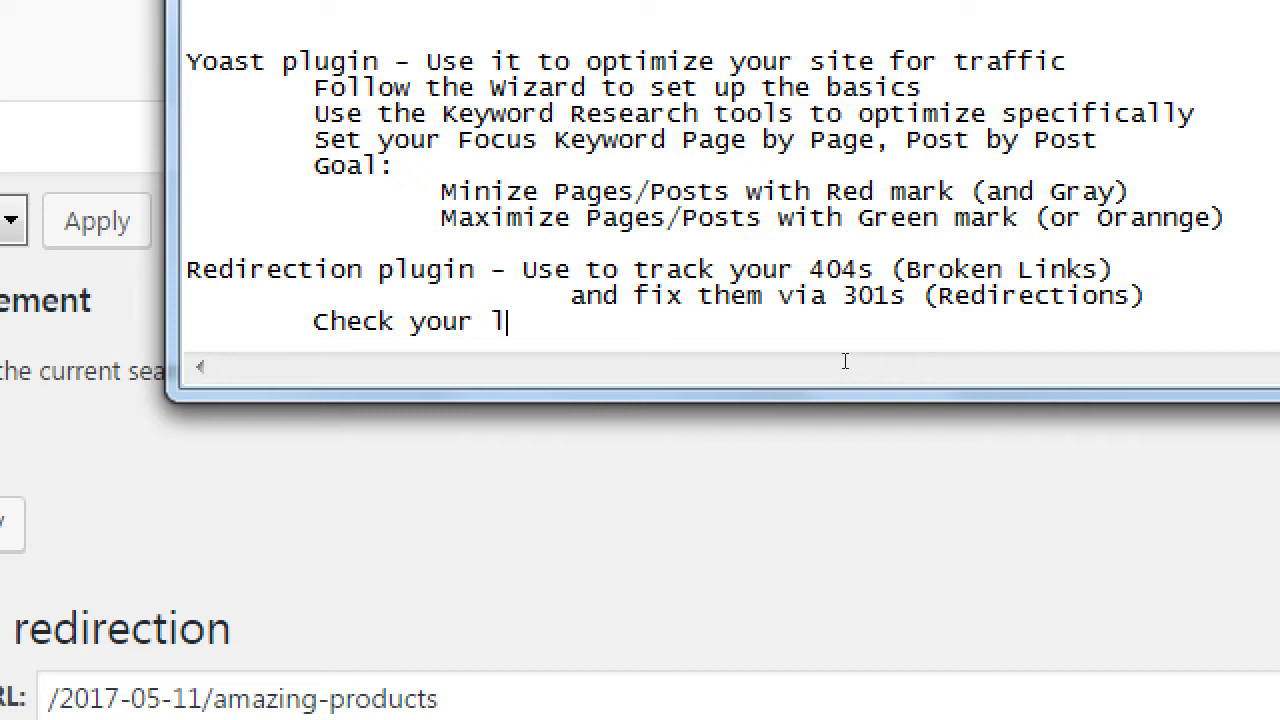
text(404 Logs)
text( o)
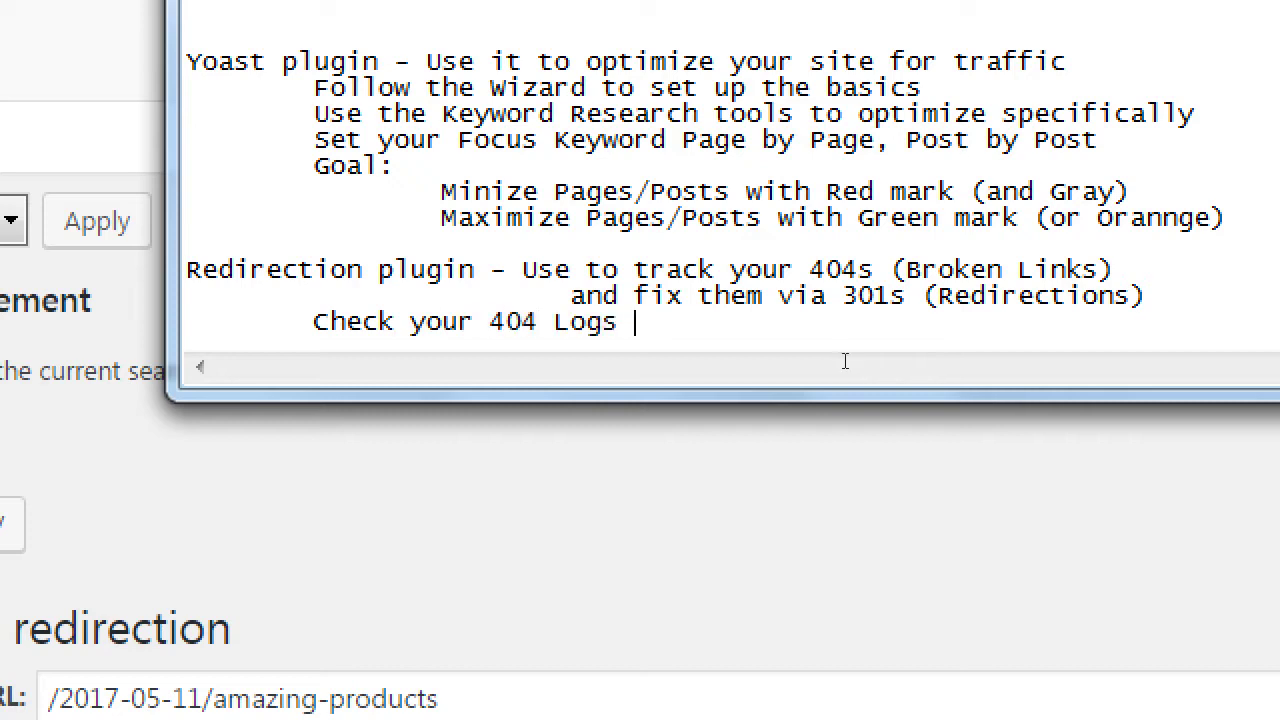
text(n a regular ba)
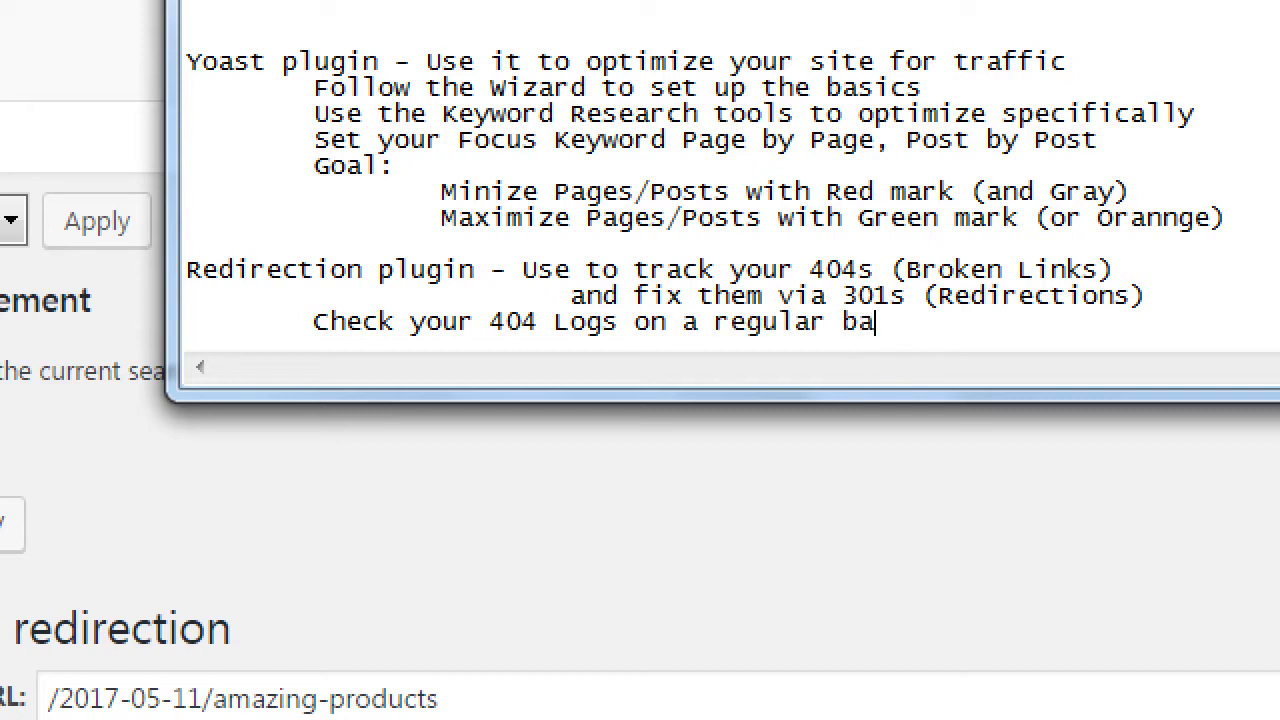
text(sis (once a month))
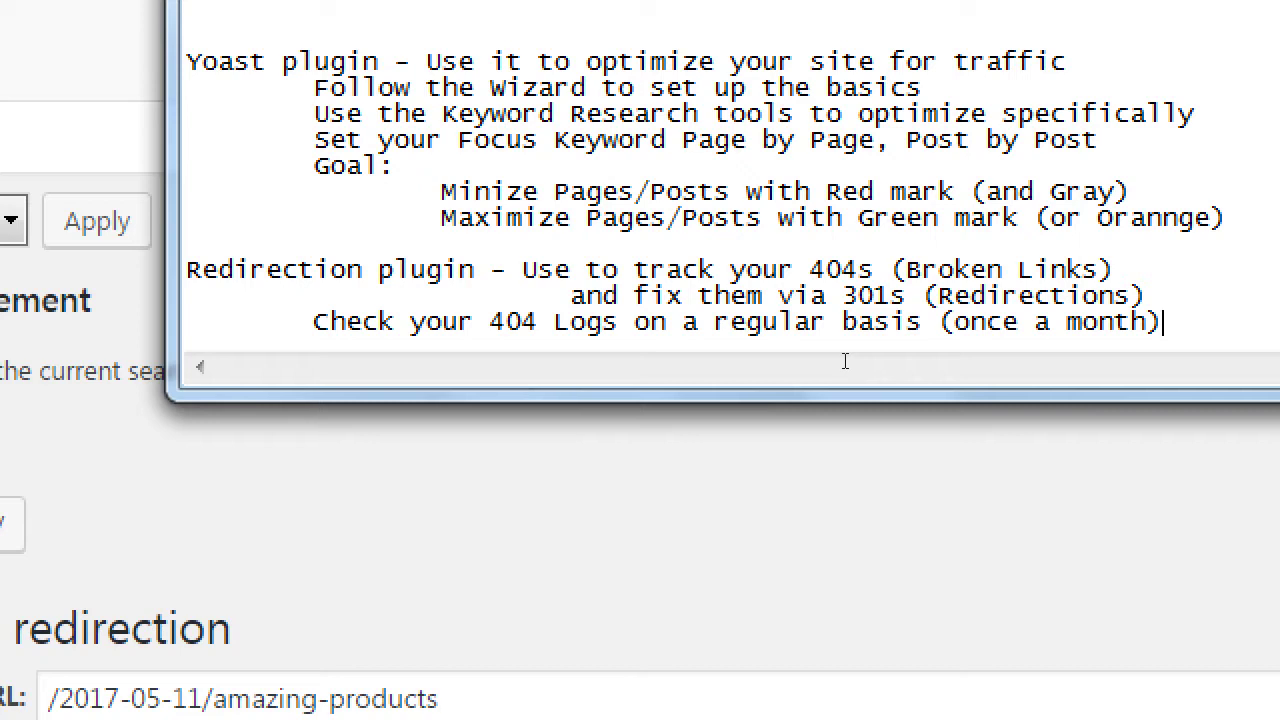
Step: Add another indented line to the Redirection notes reading "Add more Redirects as necessary"
key(Return)
key(Tab)
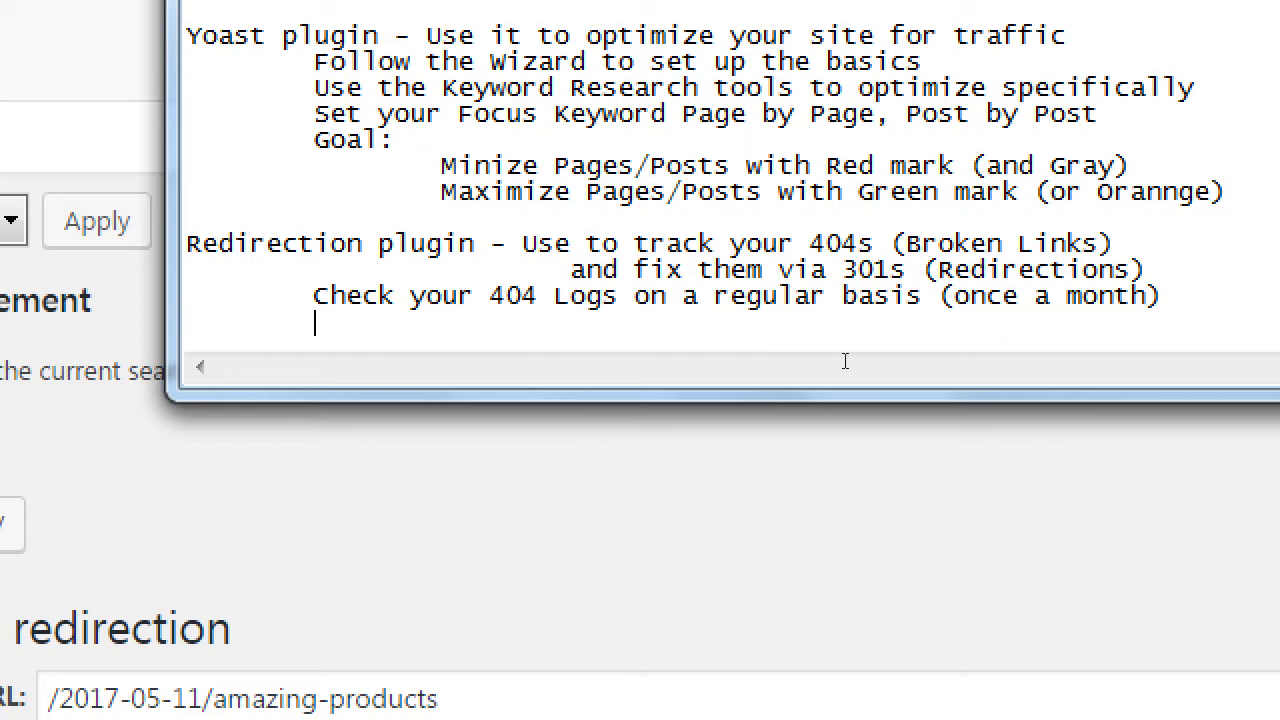
text(Add more )
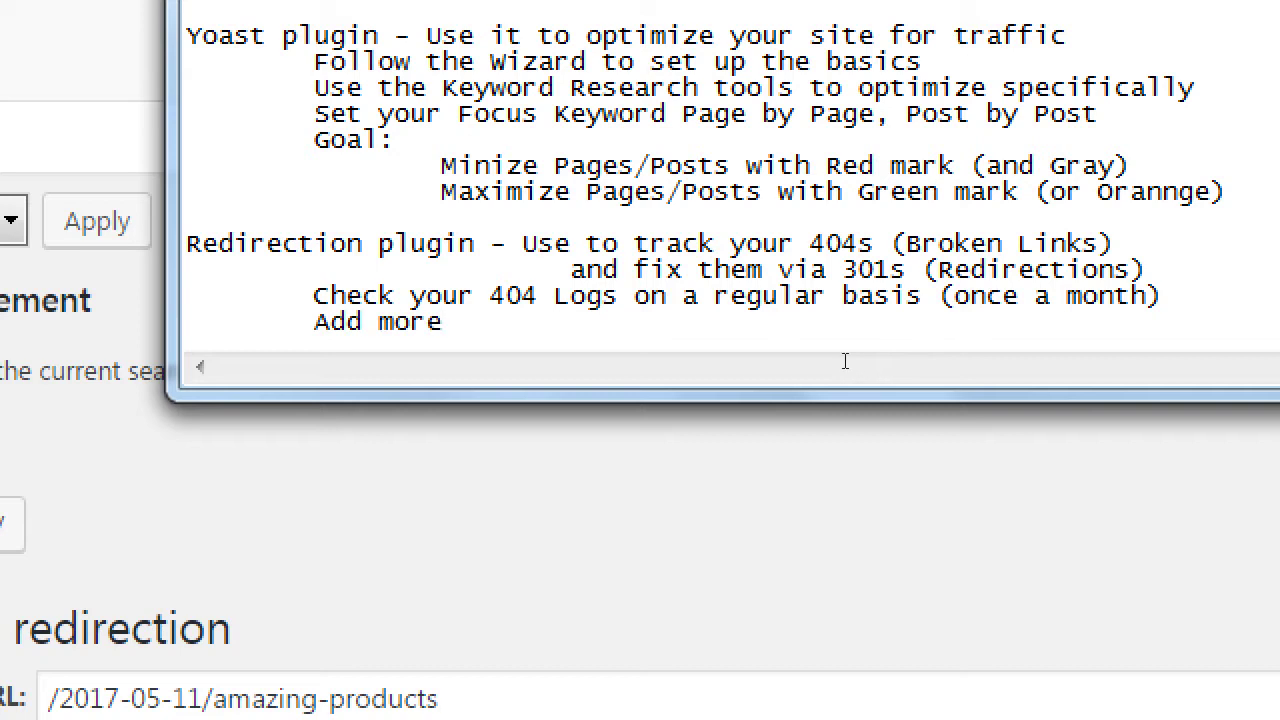
text(Redirects as necessary)
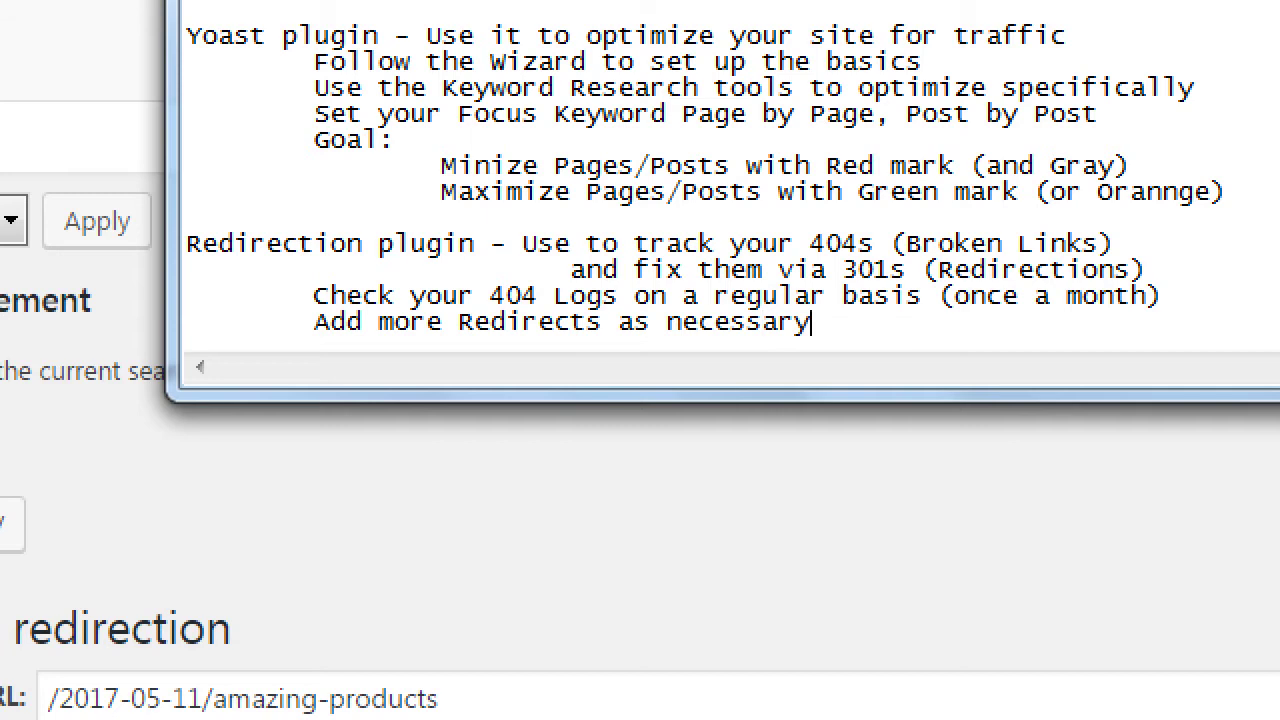
Step: Finish the Redirection notes with an indented line reading "Purpose: To help your SEO"
key(Return)
key(Tab)
text(Pu)
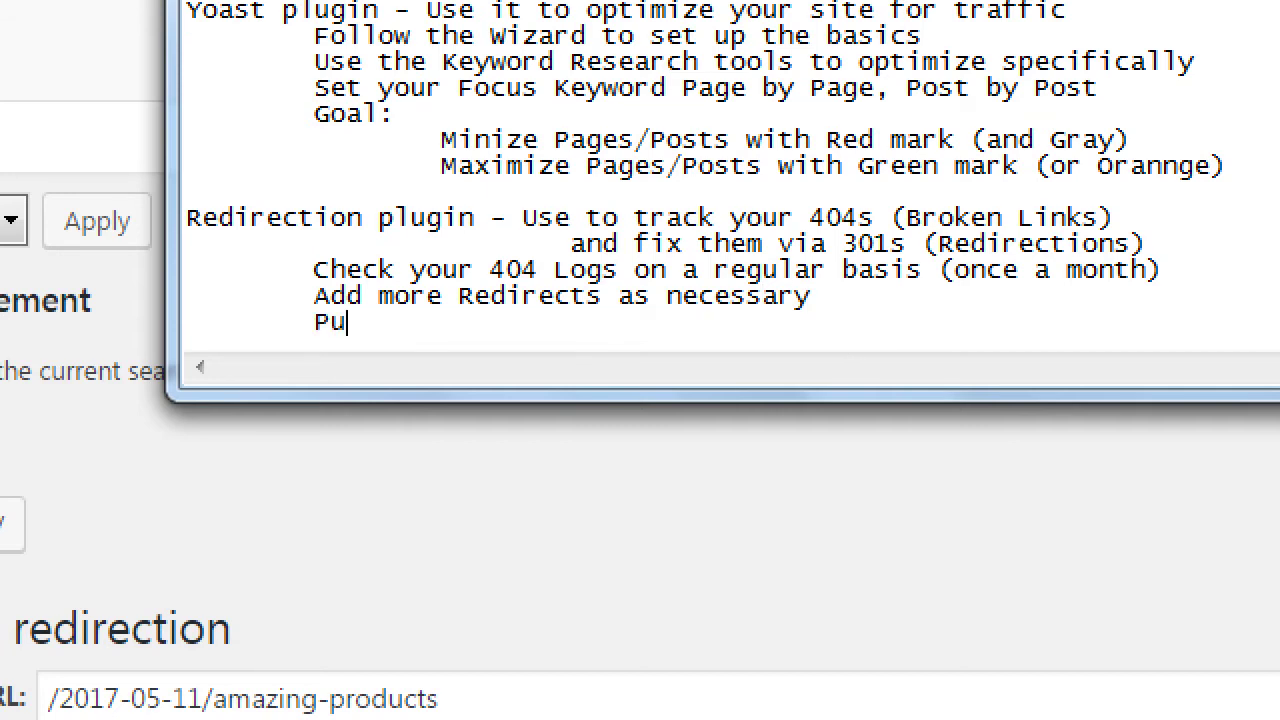
text(rpose: To hel your)
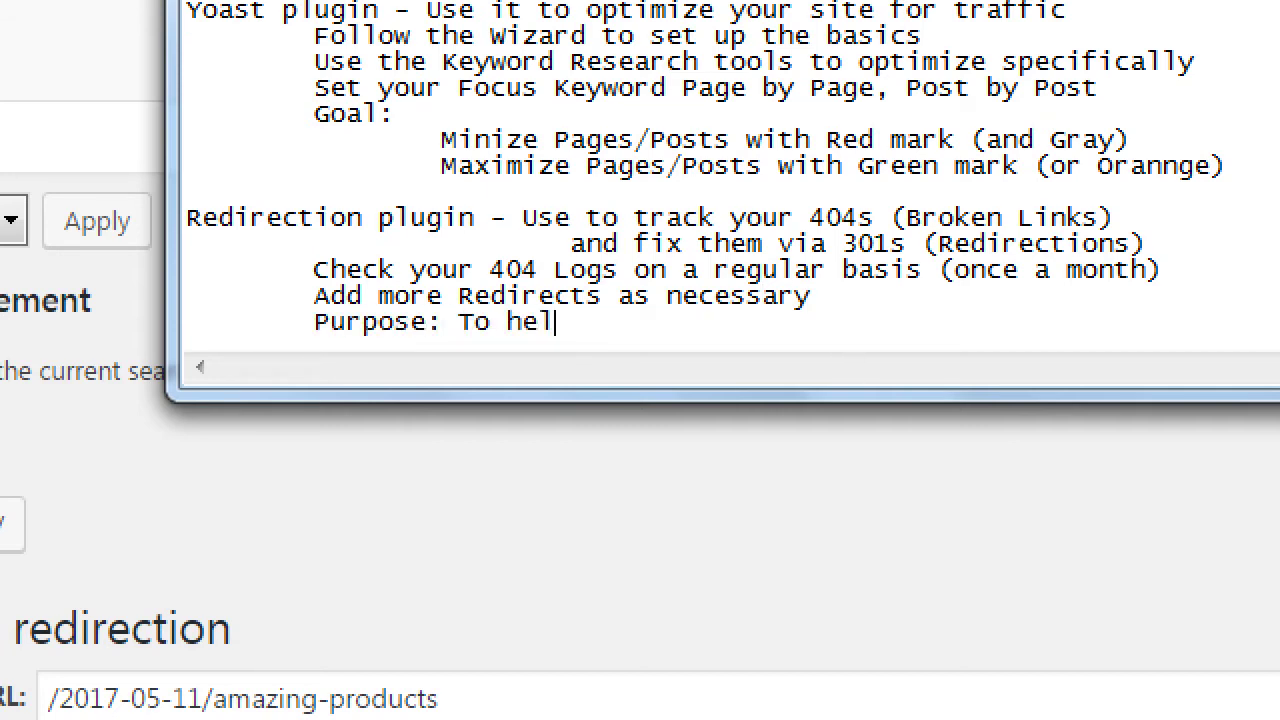
key(BackSpace)
key(BackSpace)
key(BackSpace)
key(BackSpace)
key(BackSpace)
text(p your SEO)
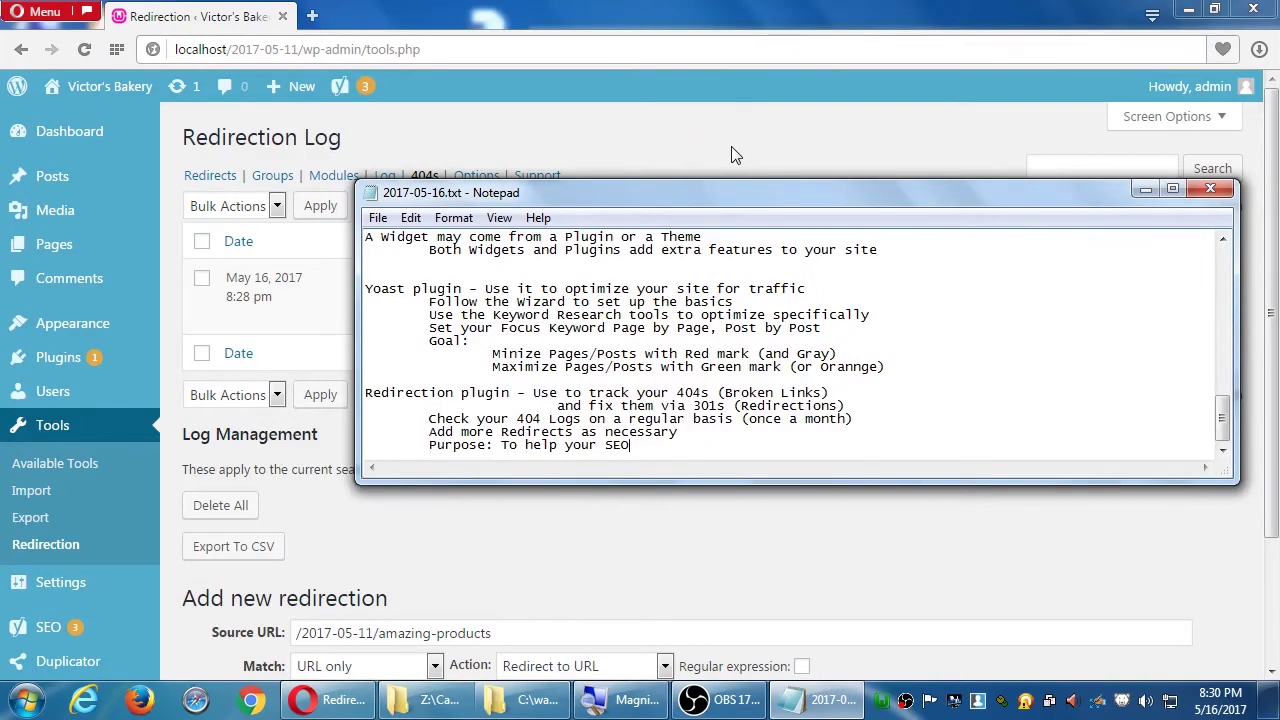
Step: Switch back to the browser, revisit the Redirection plugin's 404s log and bring up the redirect form for the logged /2017-05-11/amazing-products entry
click(733, 155)
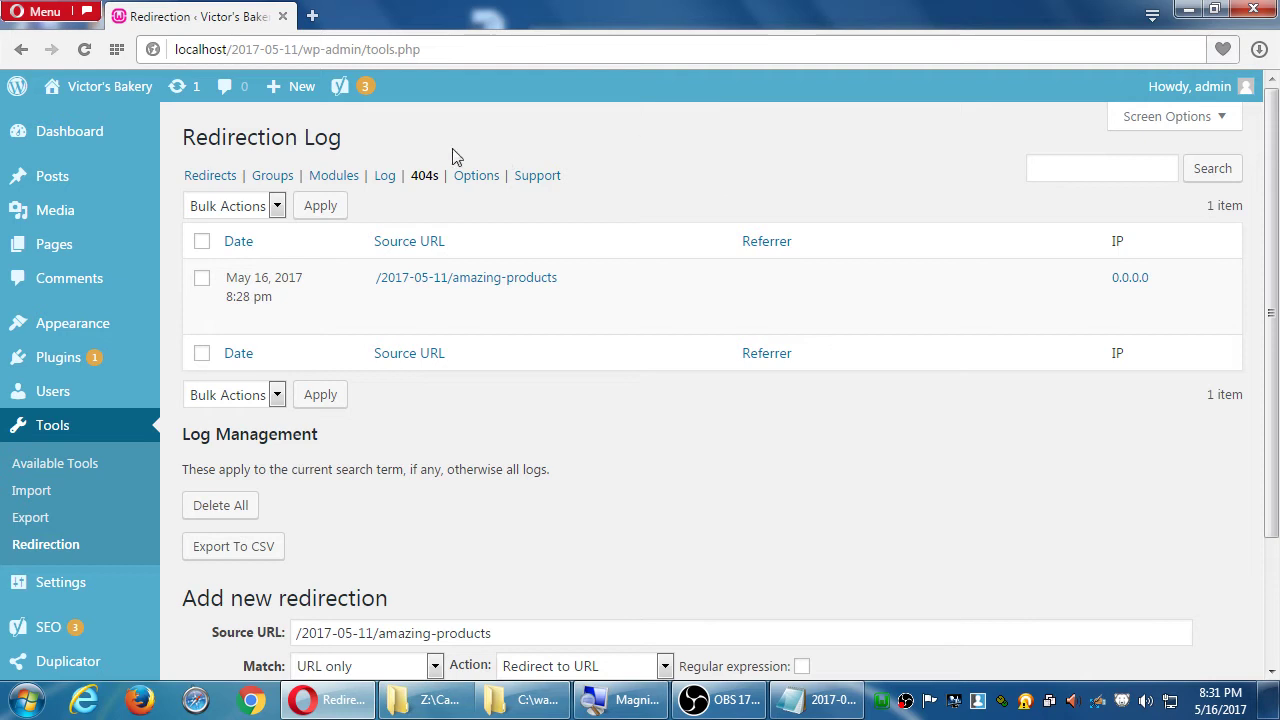
click(425, 177)
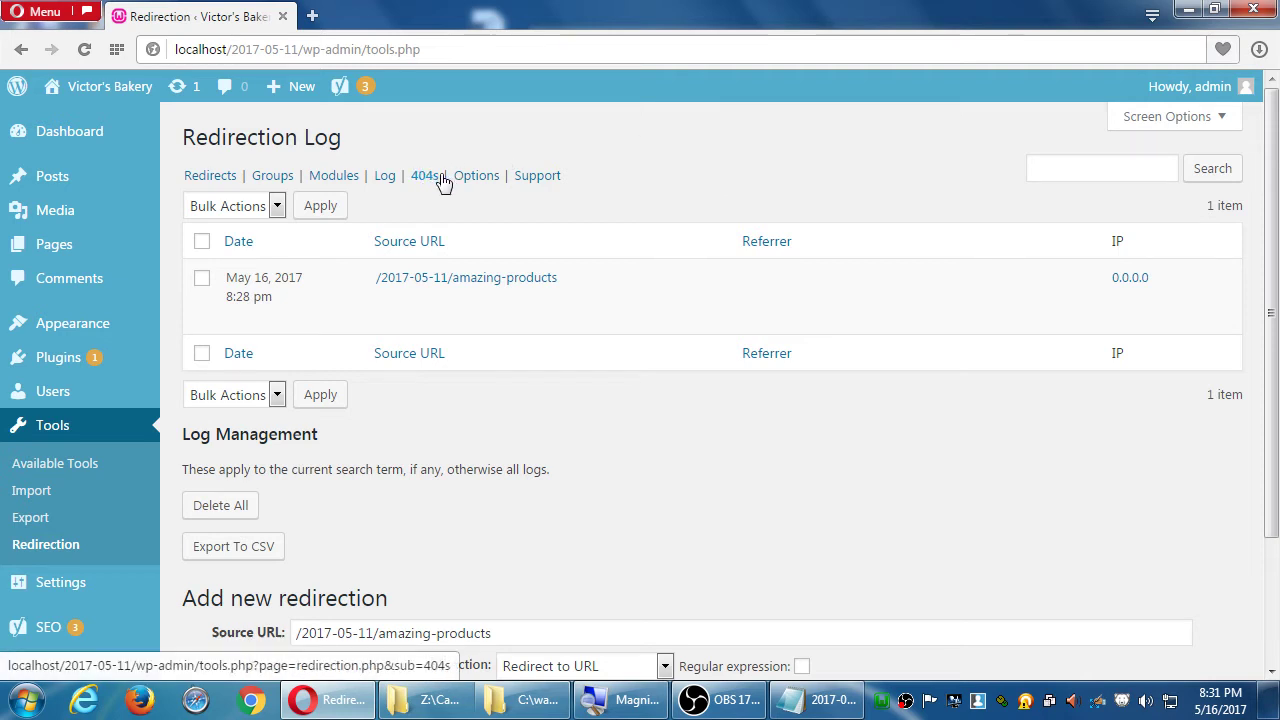
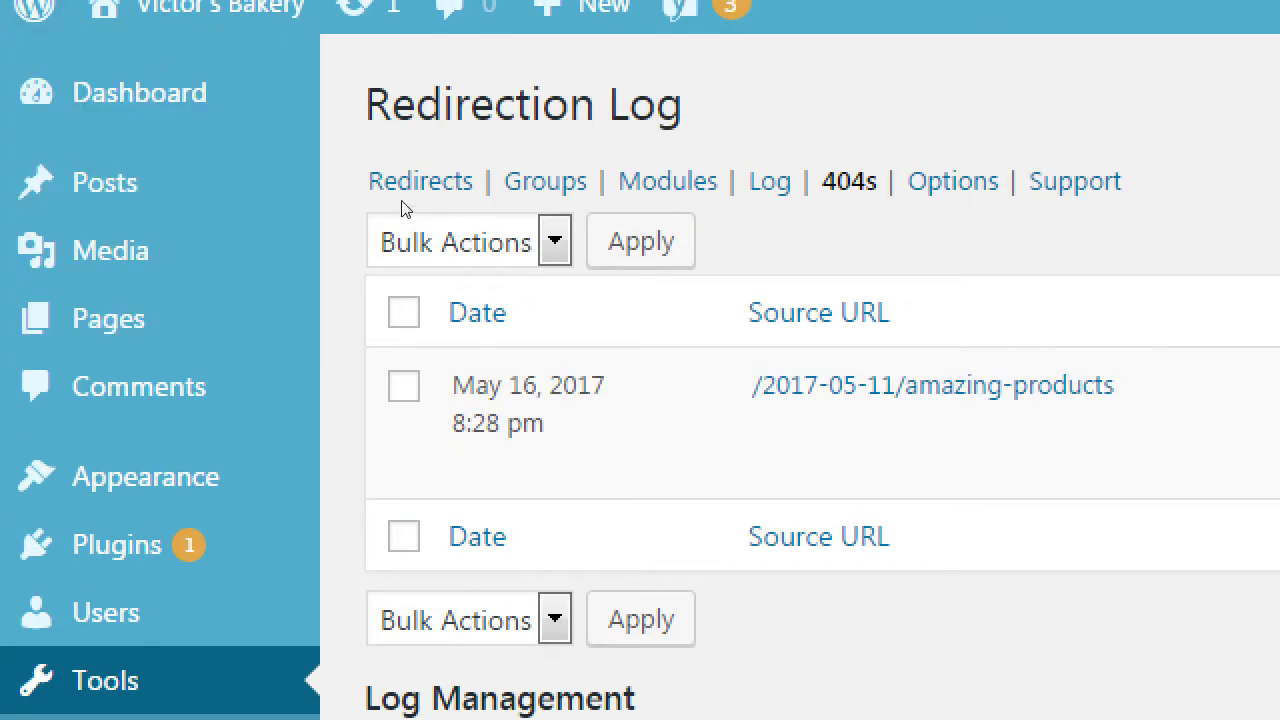
click(420, 182)
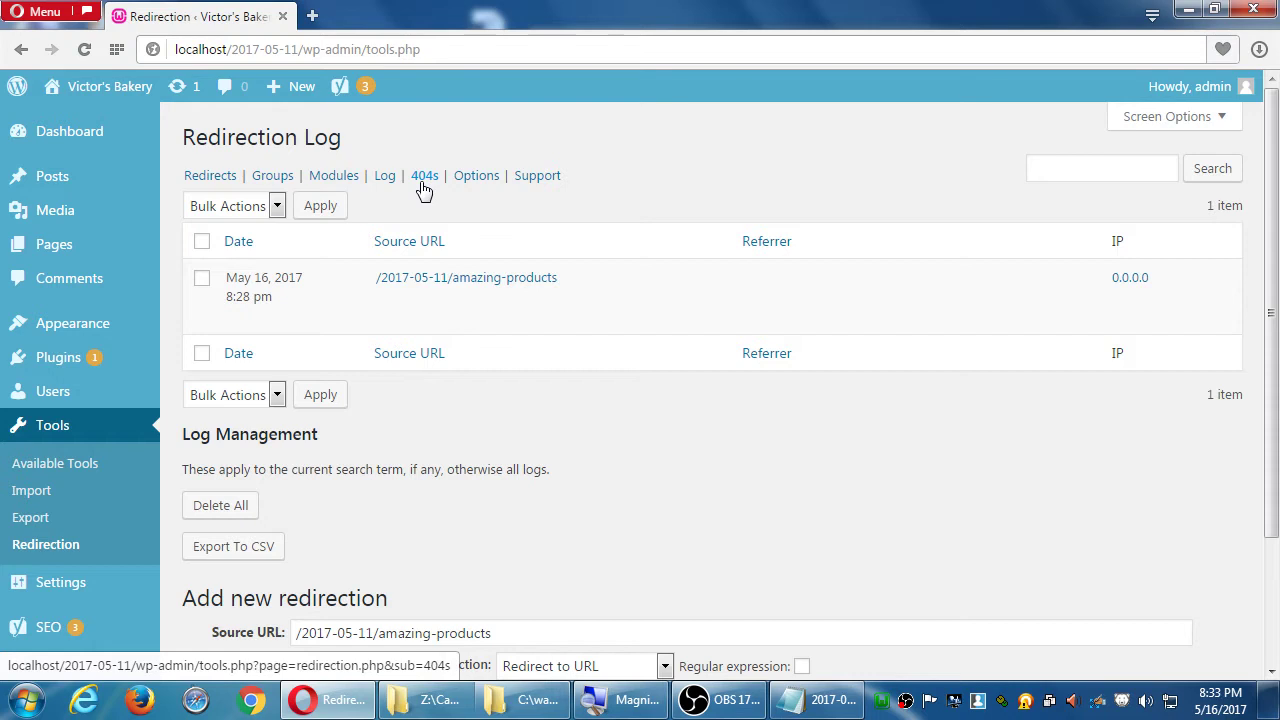
click(424, 190)
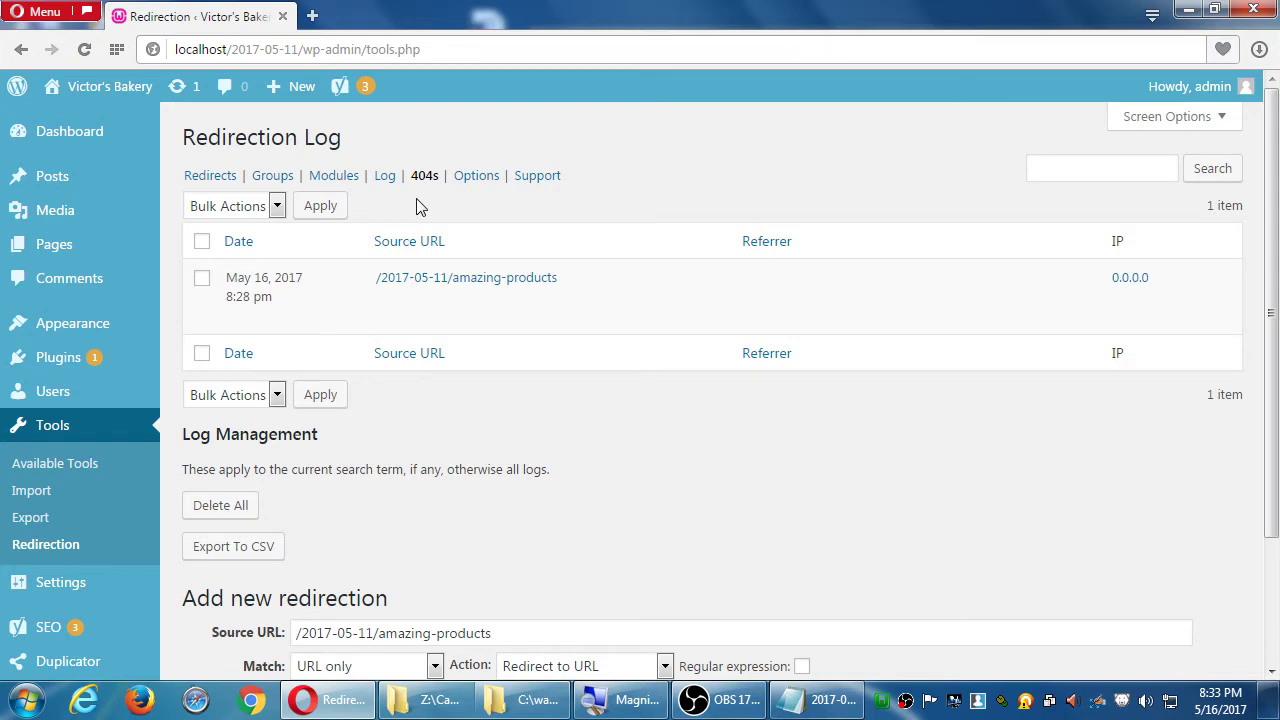
mouse_move(277, 314)
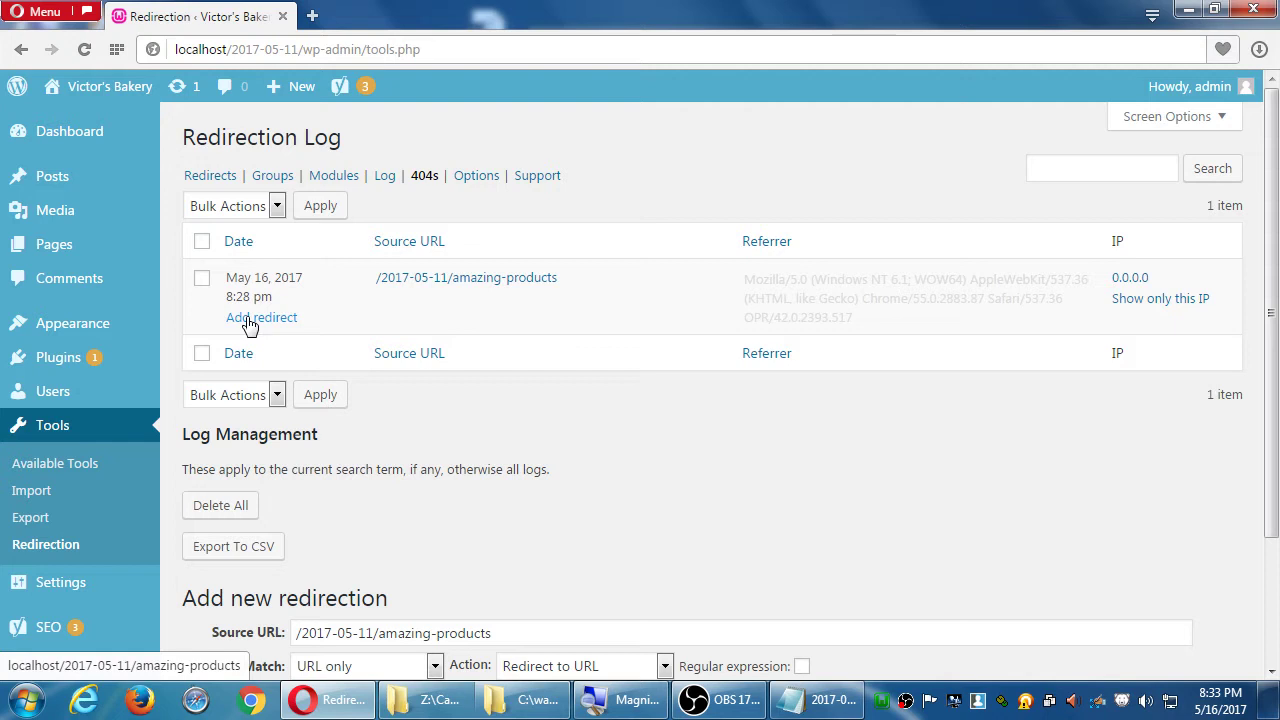
click(250, 318)
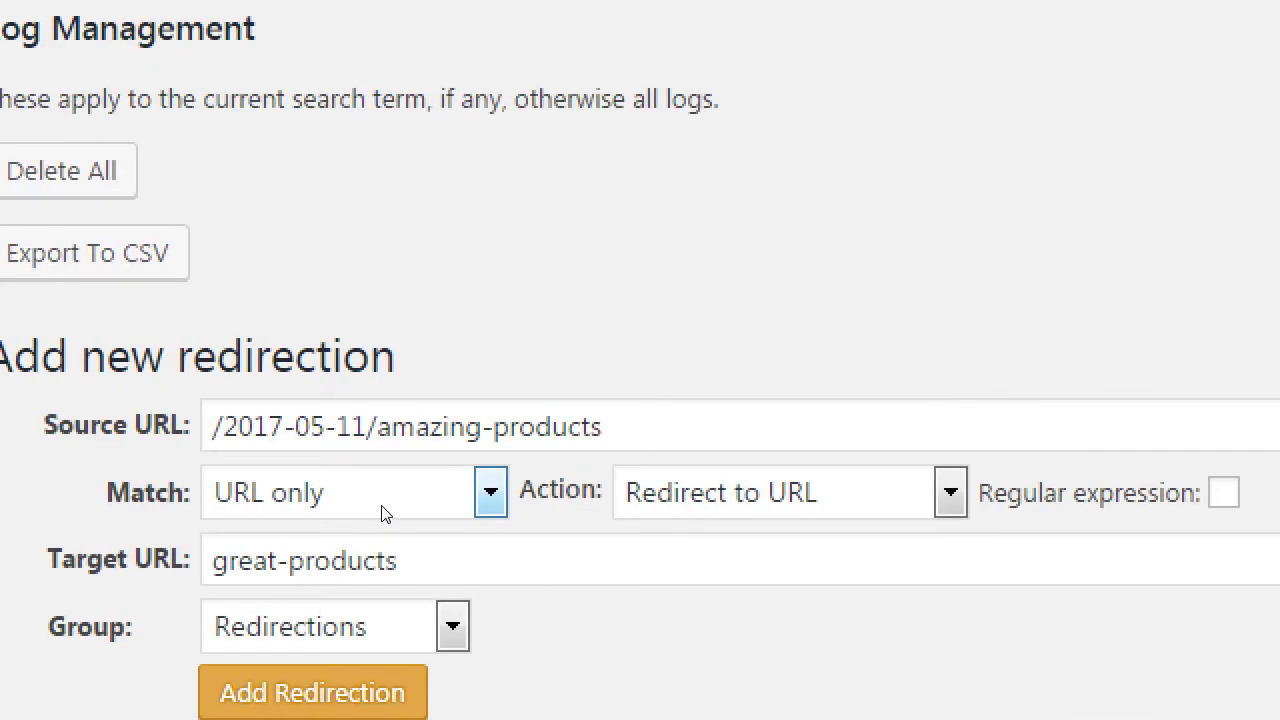
Step: Change the new redirection's target URL to stop-hacker, keeping /2017-05-11/amazing-products as the source
drag(394, 521, 300, 505)
text(stop)
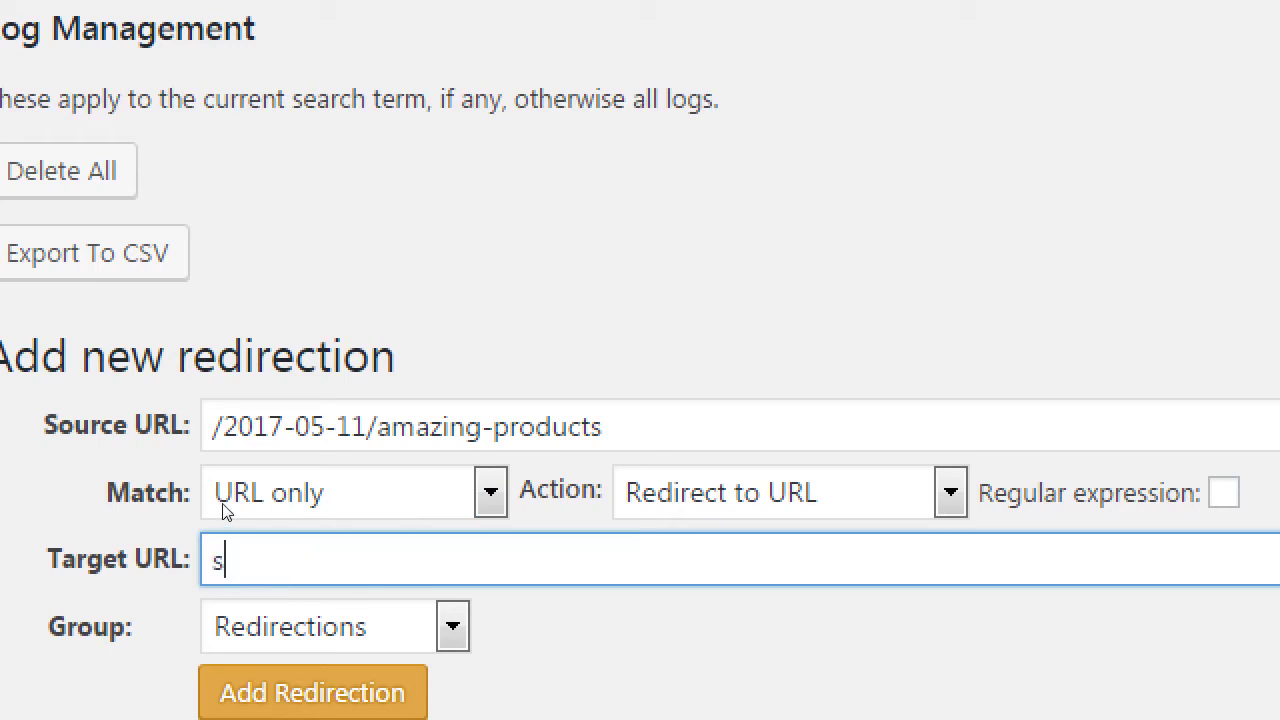
text(-hacker)
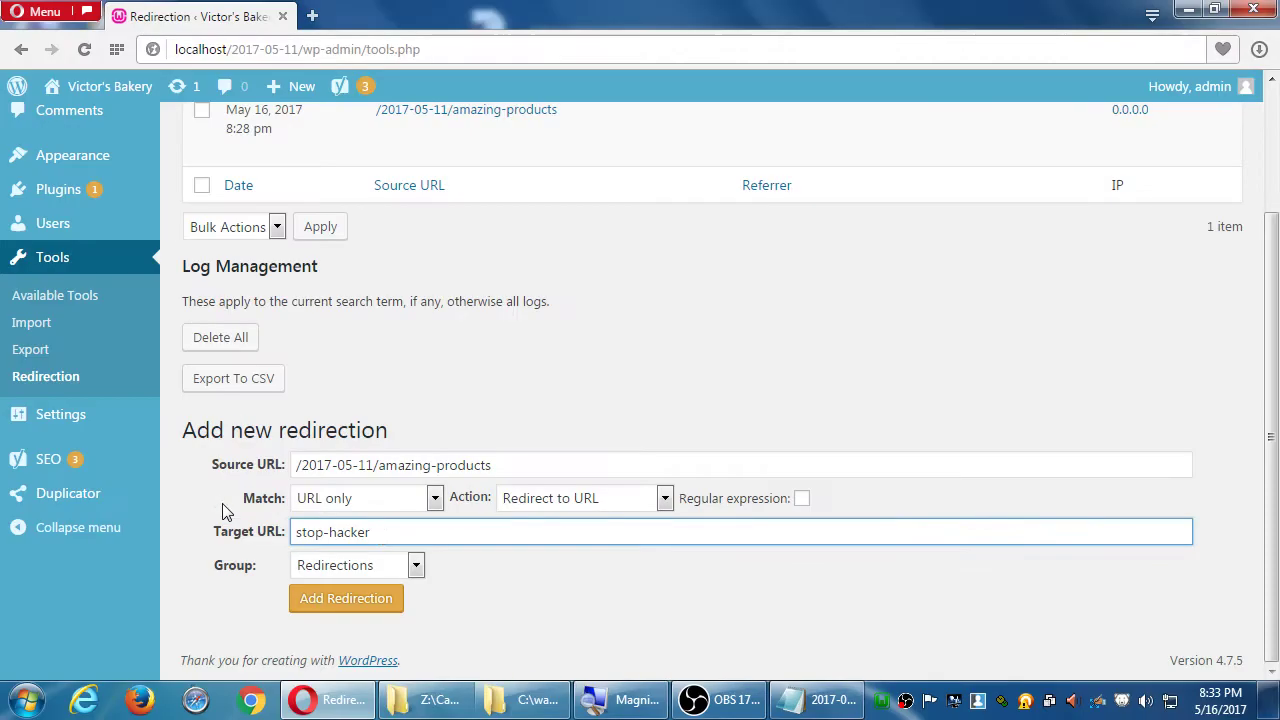
Step: View the 404 log filtered to the IP of the amazing-products entry in a separate tab, and close that tab
scroll(621, 630, up, 1)
scroll(868, 505, down, 1)
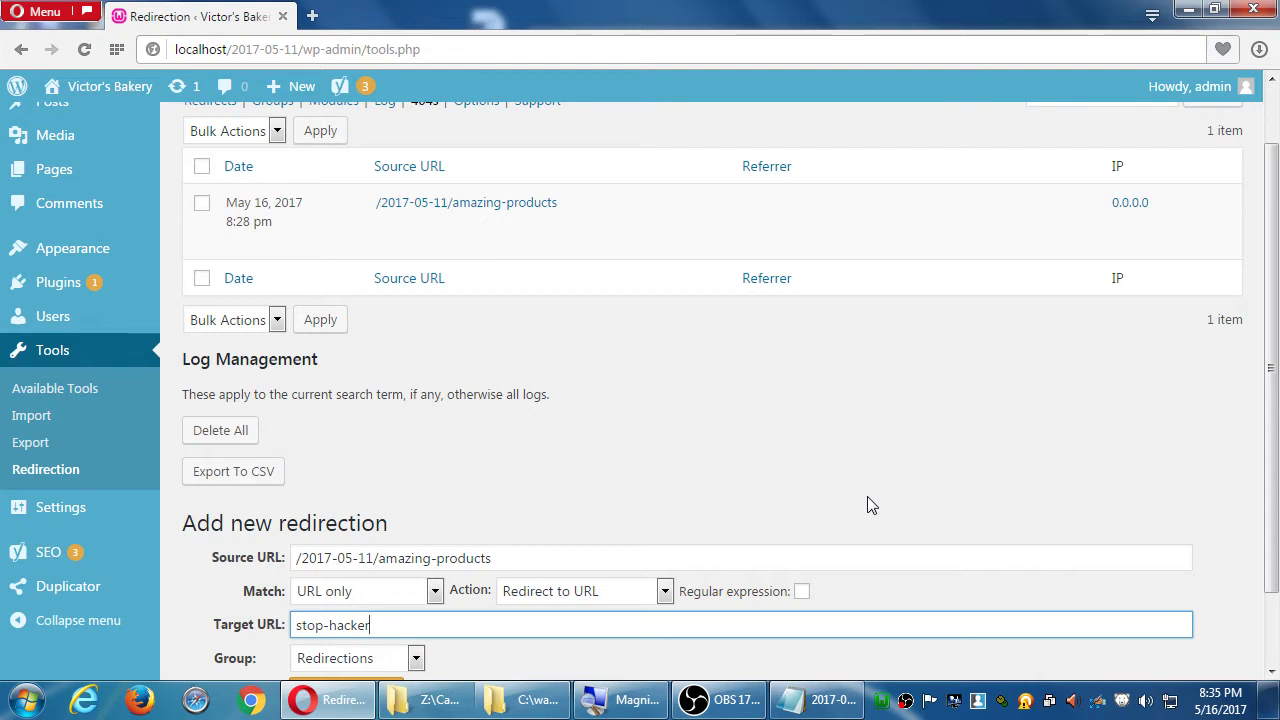
scroll(868, 505, up, 1)
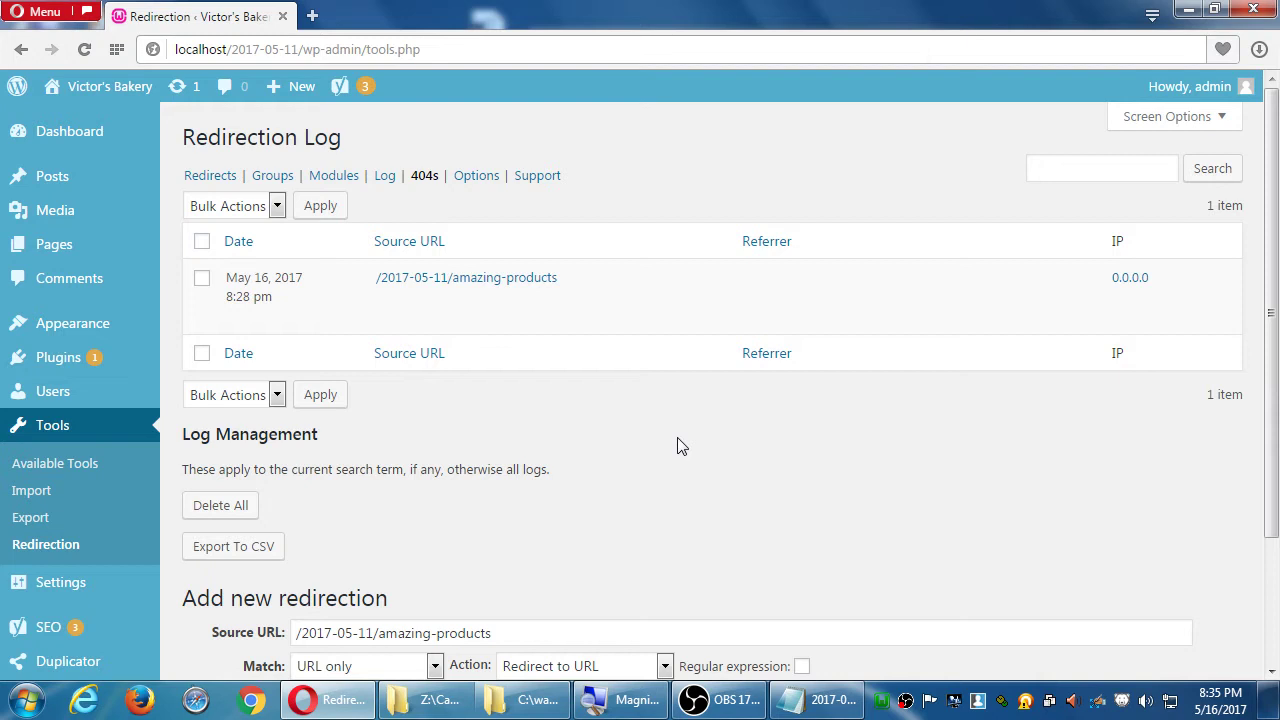
mouse_move(1108, 338)
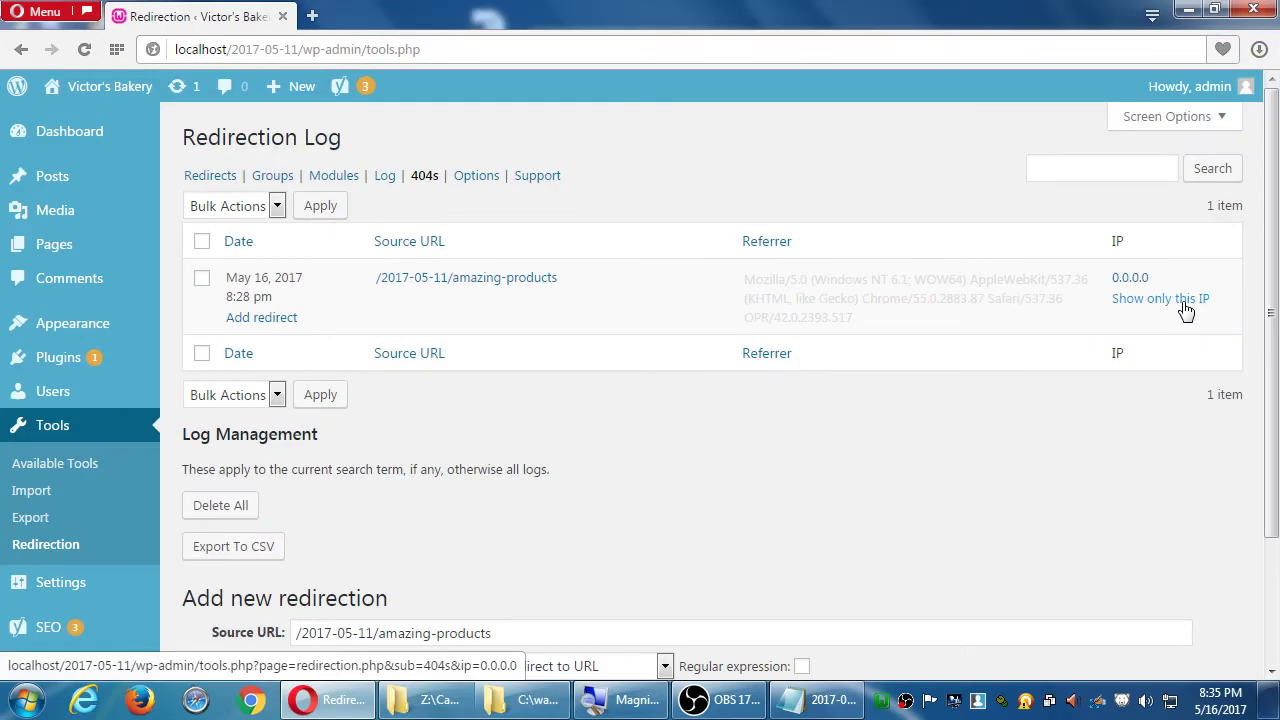
middle_click(1186, 311)
click(381, 22)
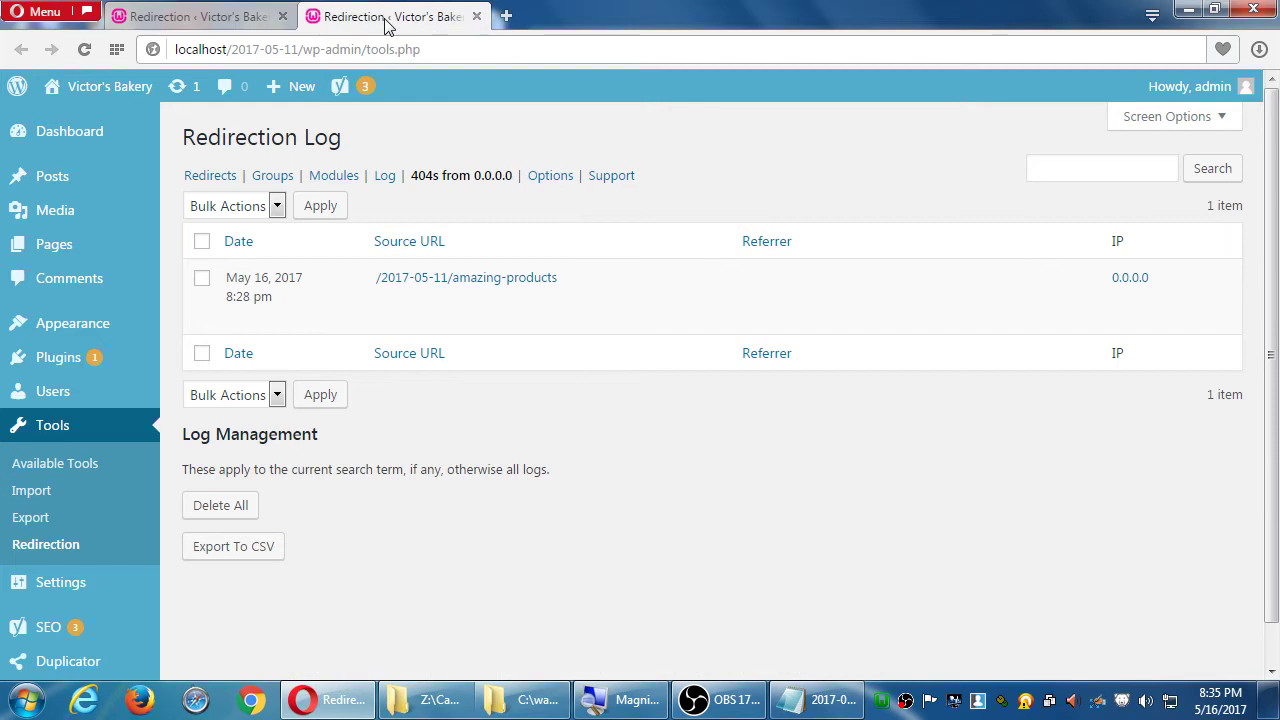
click(476, 16)
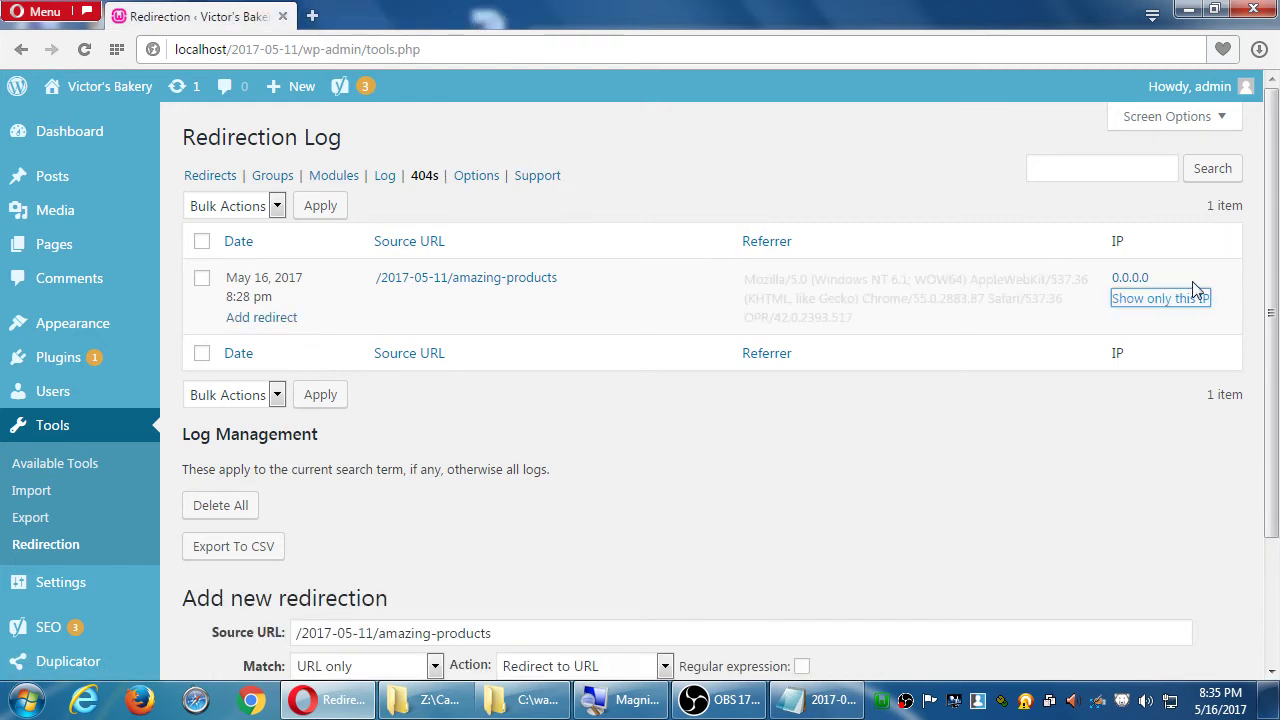
mouse_move(1180, 271)
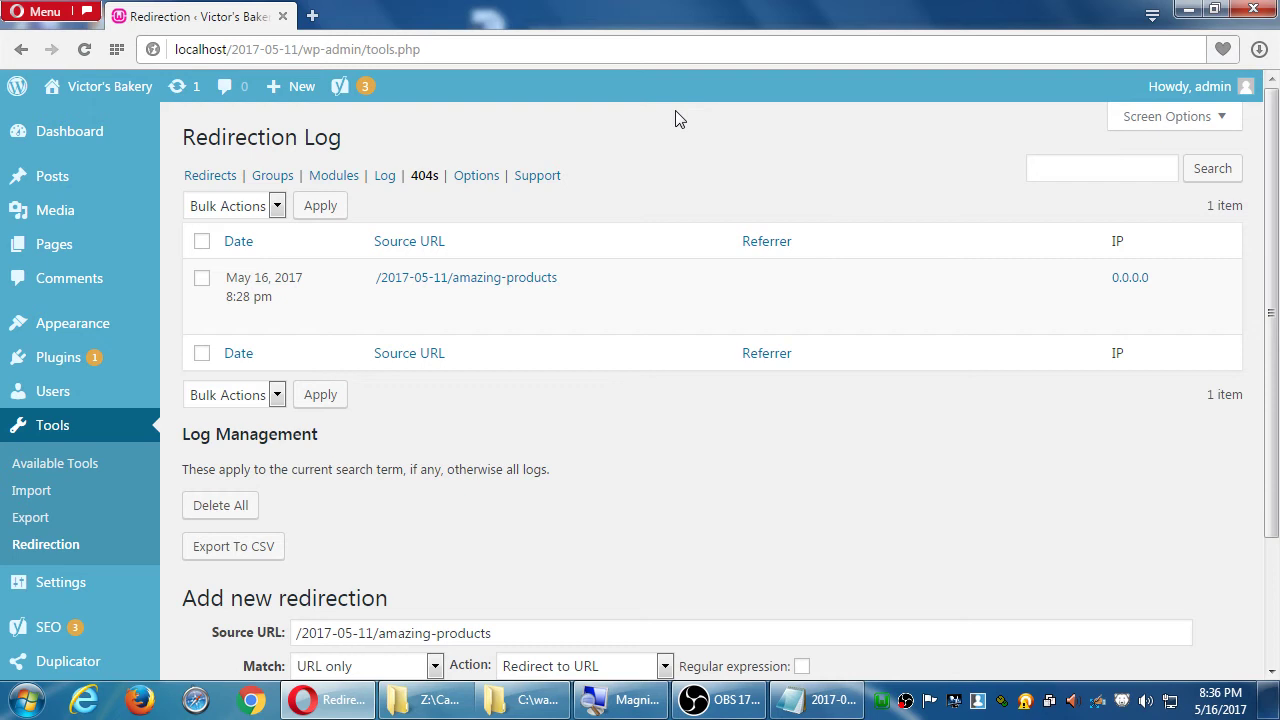
Step: Open jetpack.com in a new browser tab
key(ctrl+t)
text(jetpac)
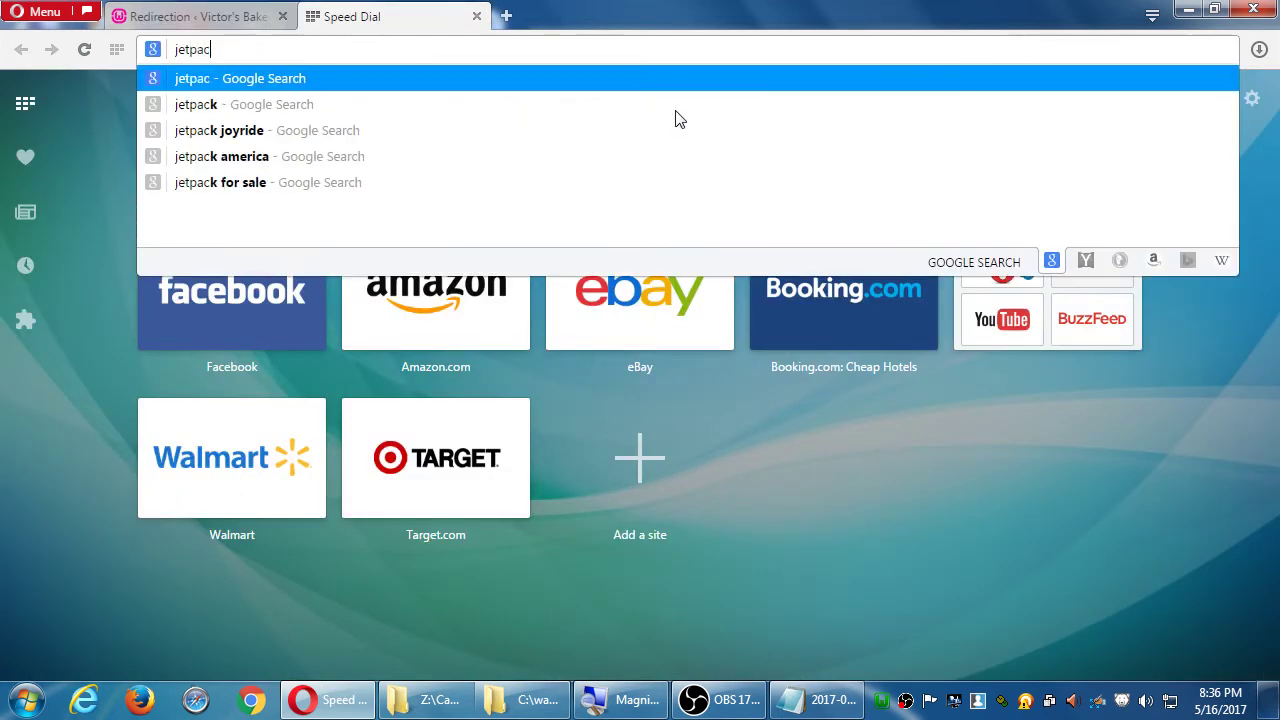
text(k.com)
key(Return)
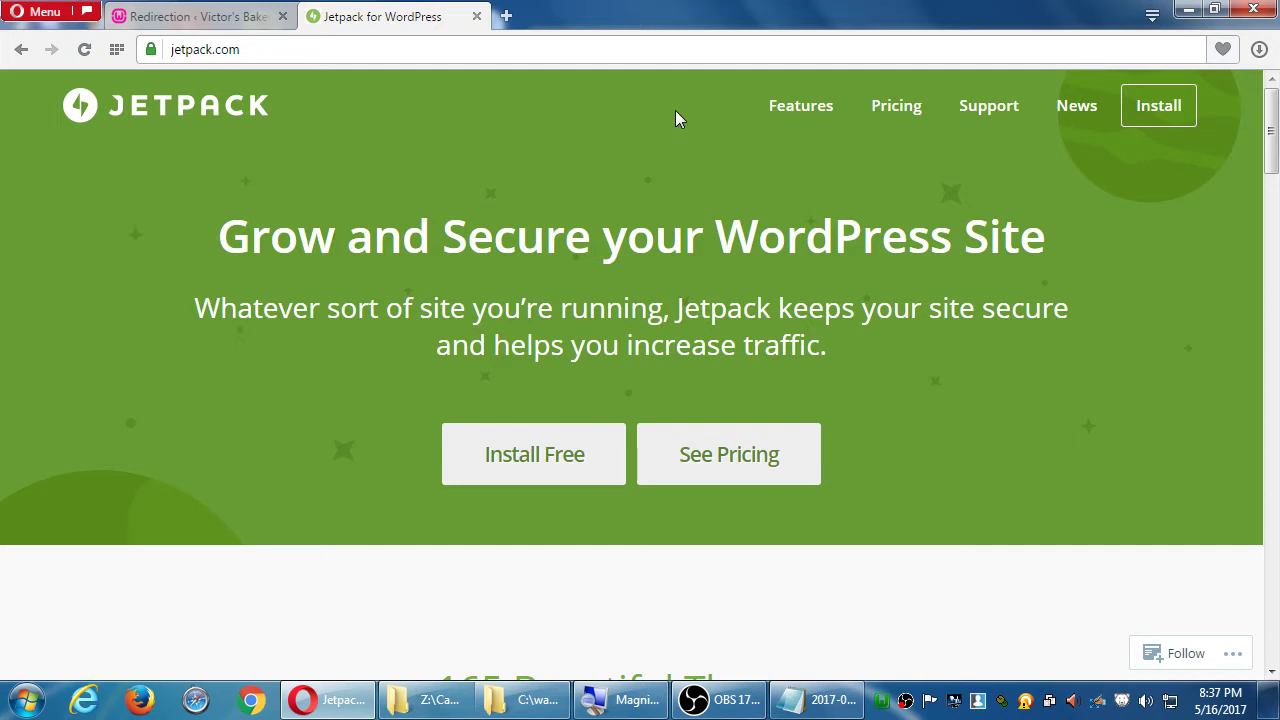
Step: Skim the Jetpack home page and examine the section on free themes for Jetpack users
scroll(576, 215, down, 5)
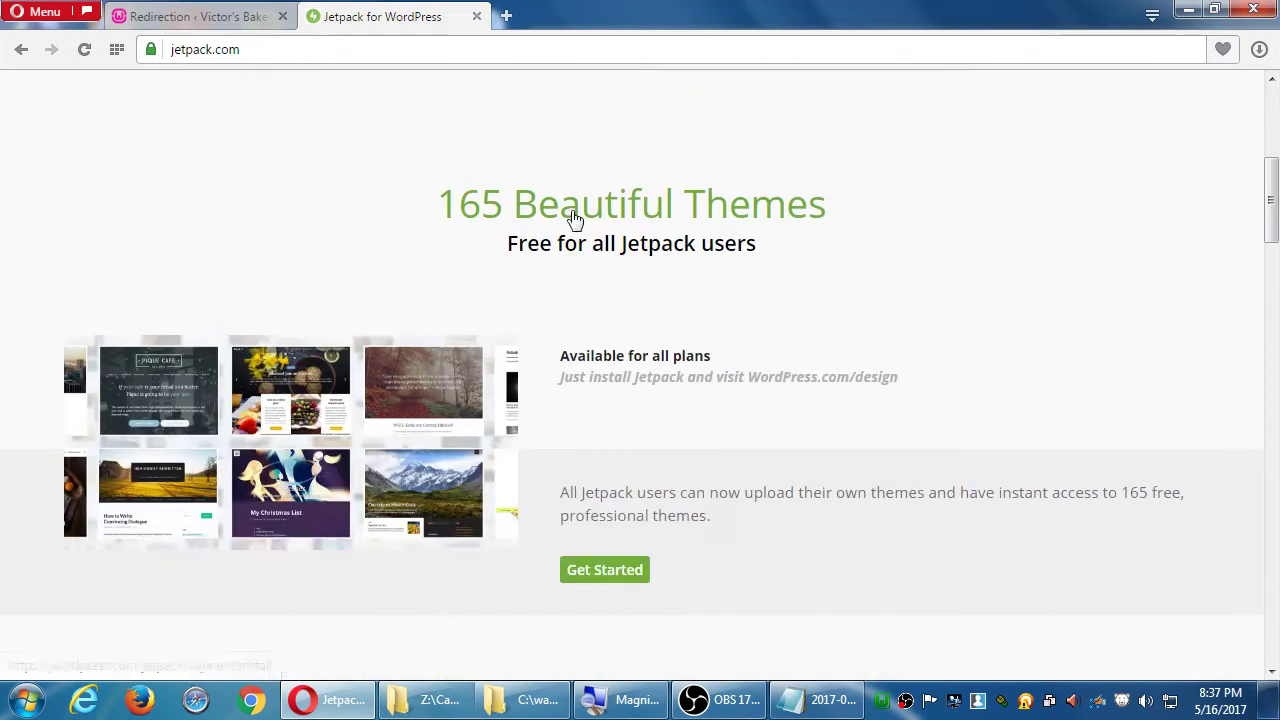
scroll(583, 209, down, 10)
scroll(583, 203, up, 15)
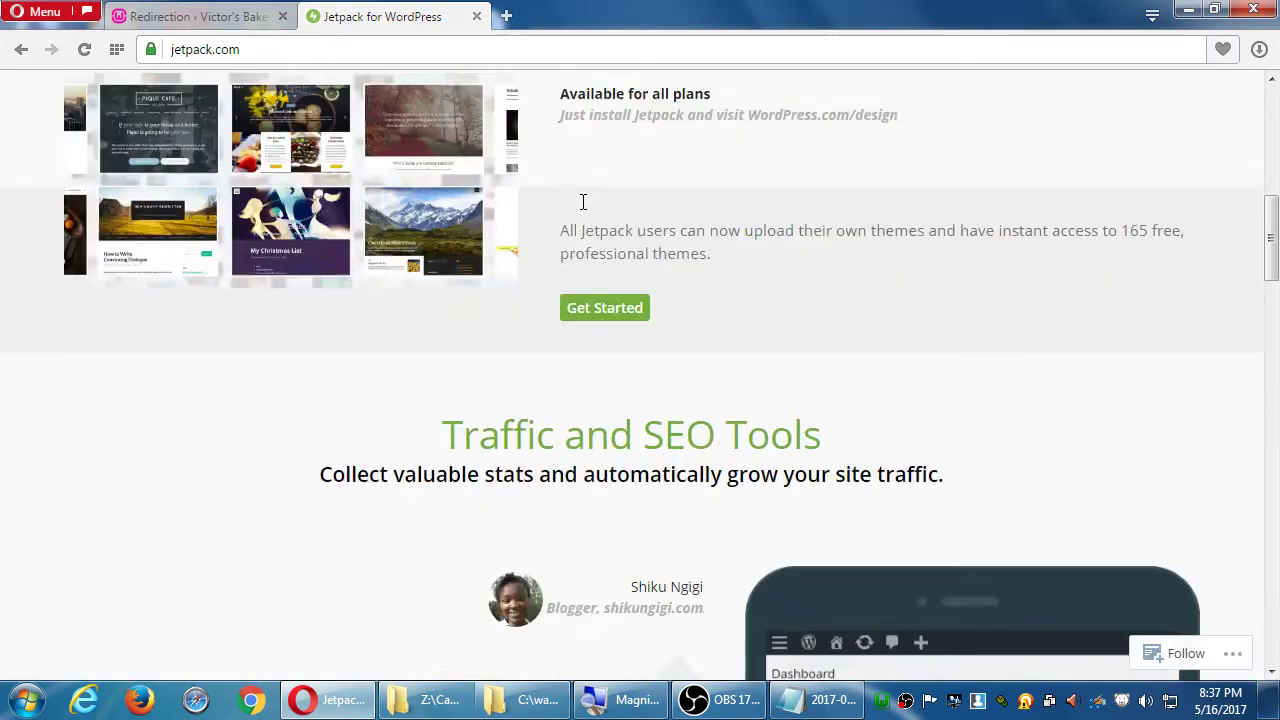
scroll(584, 200, up, 1)
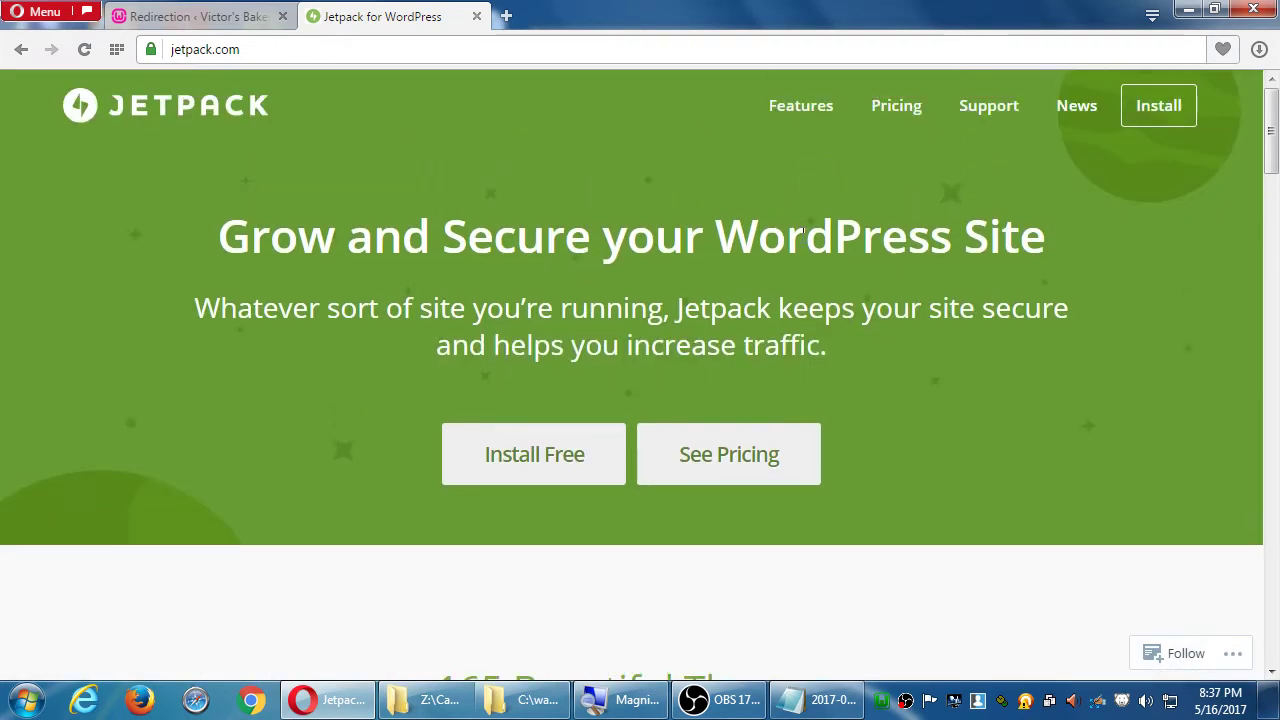
scroll(969, 313, down, 2)
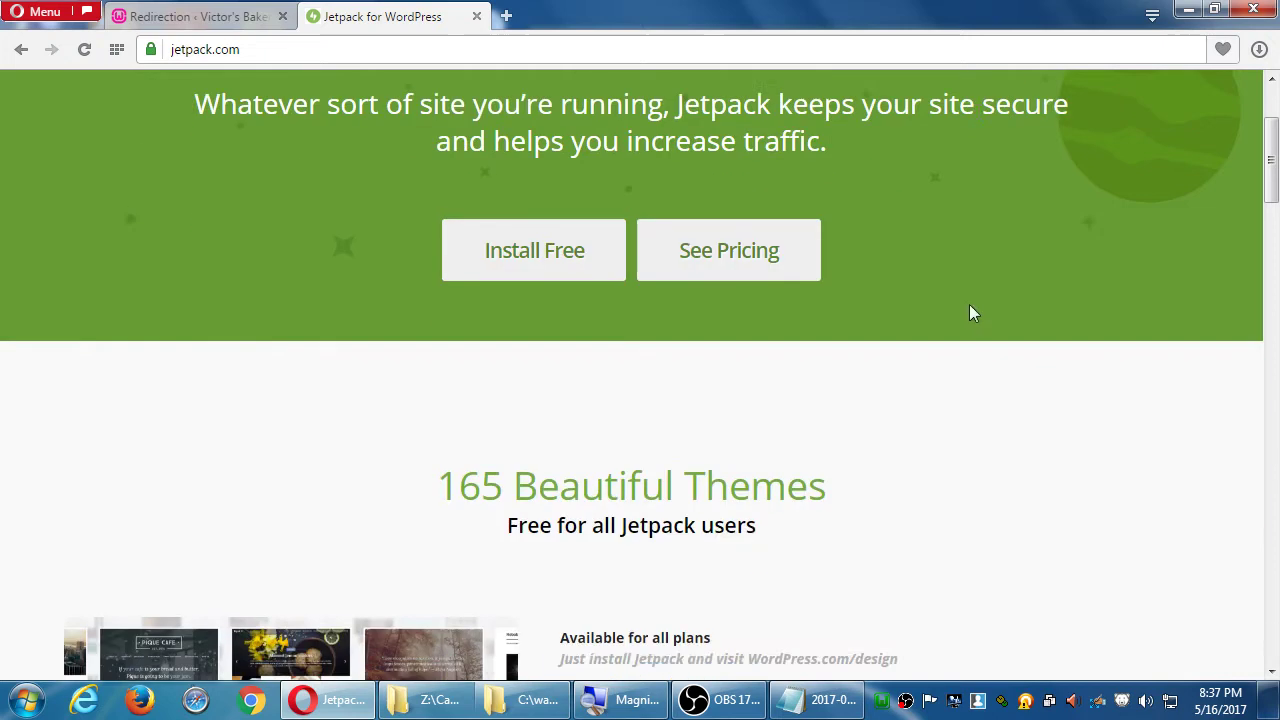
scroll(969, 313, down, 2)
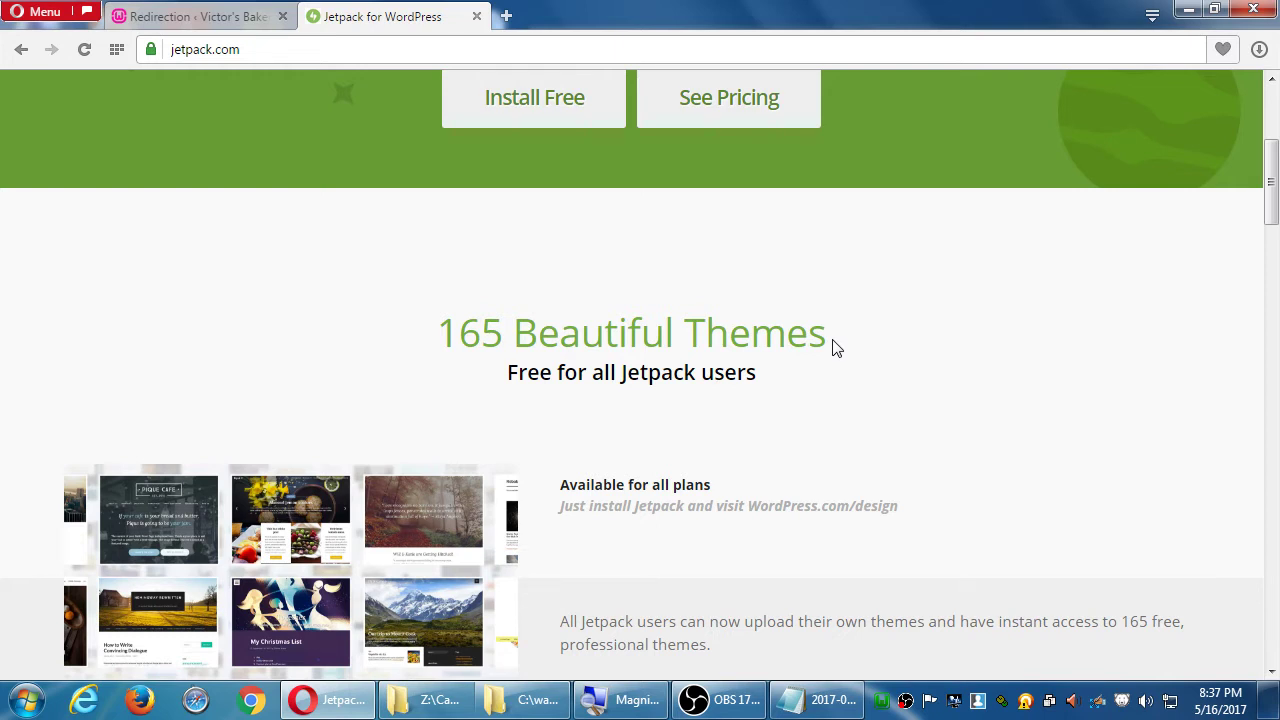
scroll(837, 348, down, 1)
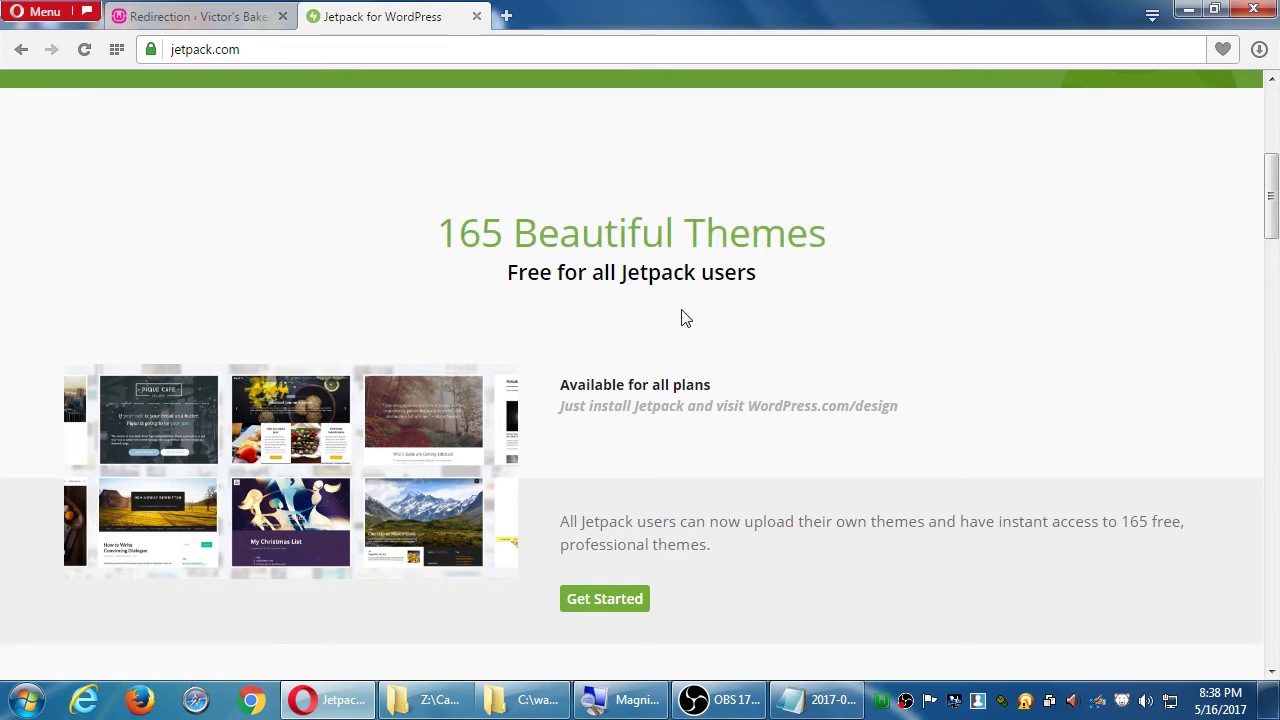
Step: Examine the Traffic and SEO Tools section, including the stats dashboard preview and the features the featured blogger has enabled
scroll(683, 335, down, 3)
scroll(683, 338, down, 2)
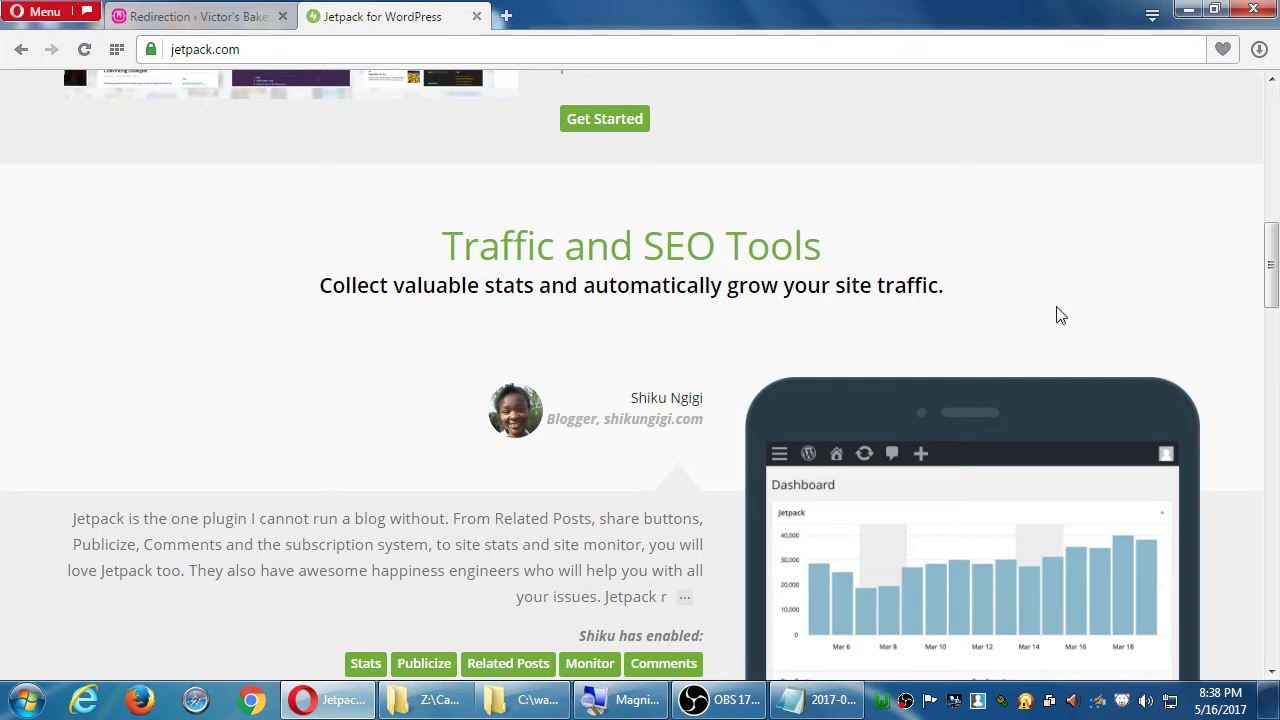
scroll(1058, 315, down, 1)
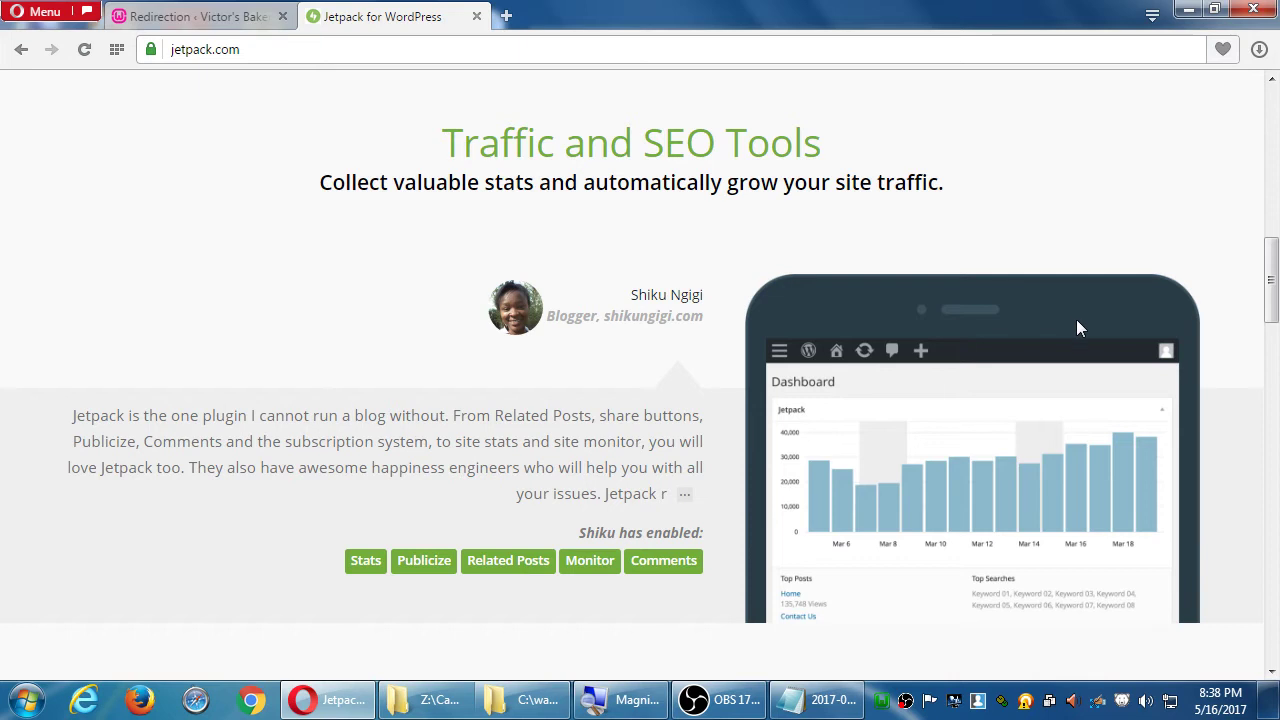
scroll(1077, 313, down, 1)
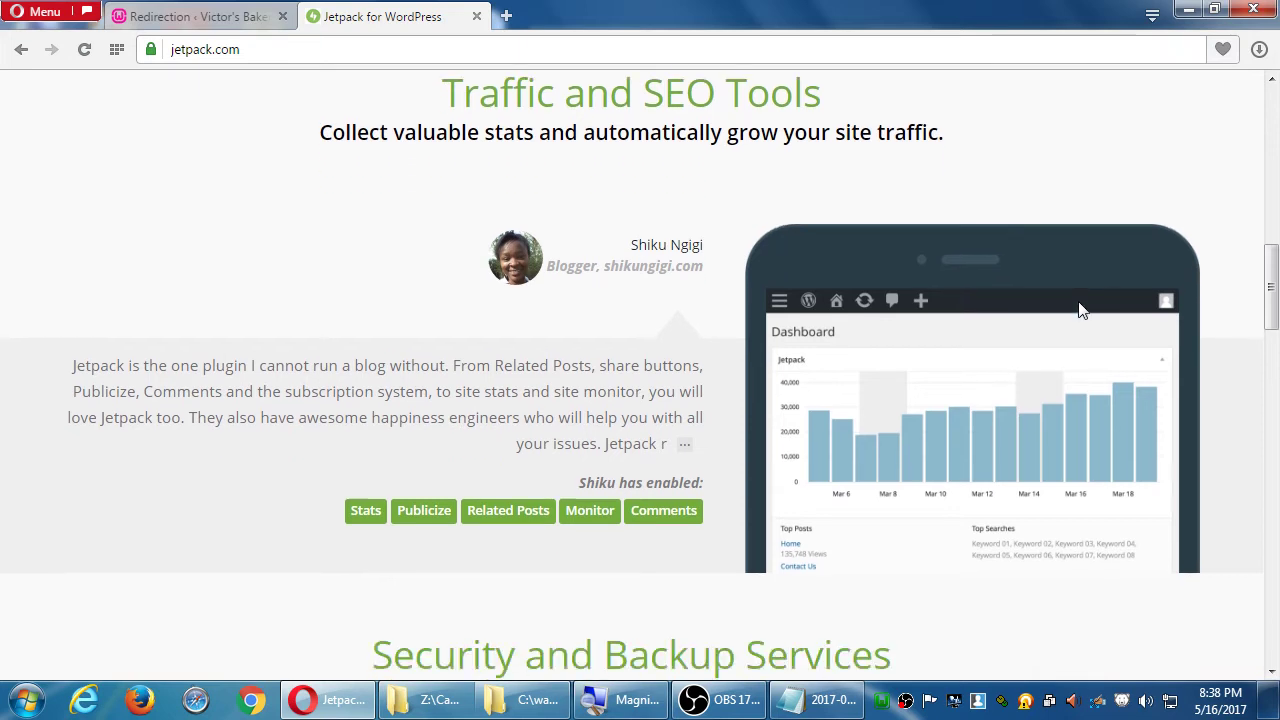
scroll(1080, 311, down, 2)
scroll(866, 283, down, 1)
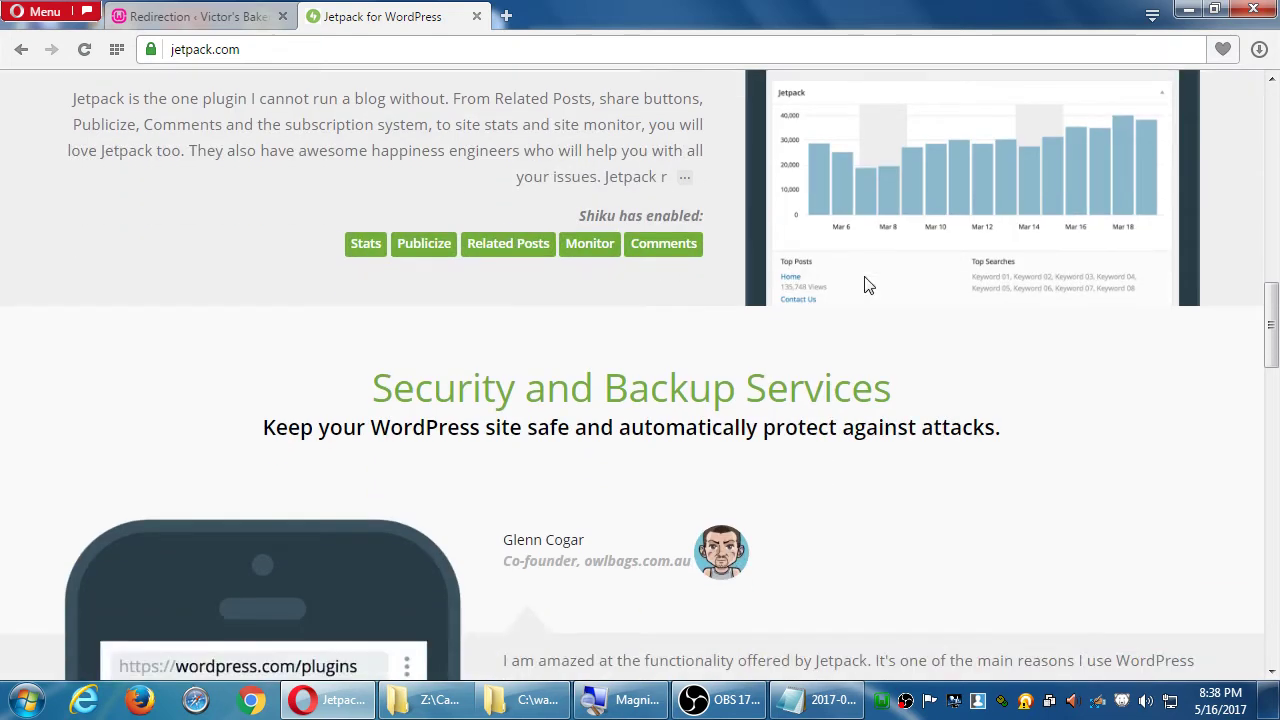
scroll(868, 285, up, 2)
scroll(866, 285, up, 2)
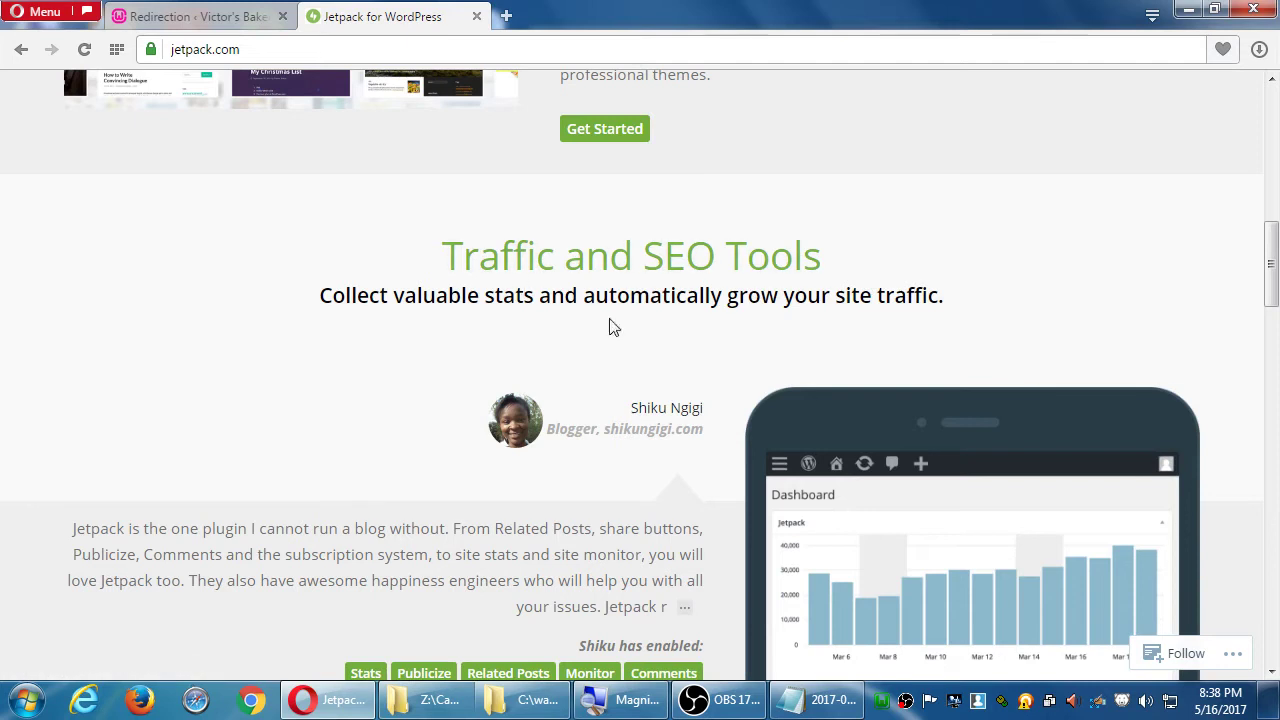
scroll(812, 405, down, 2)
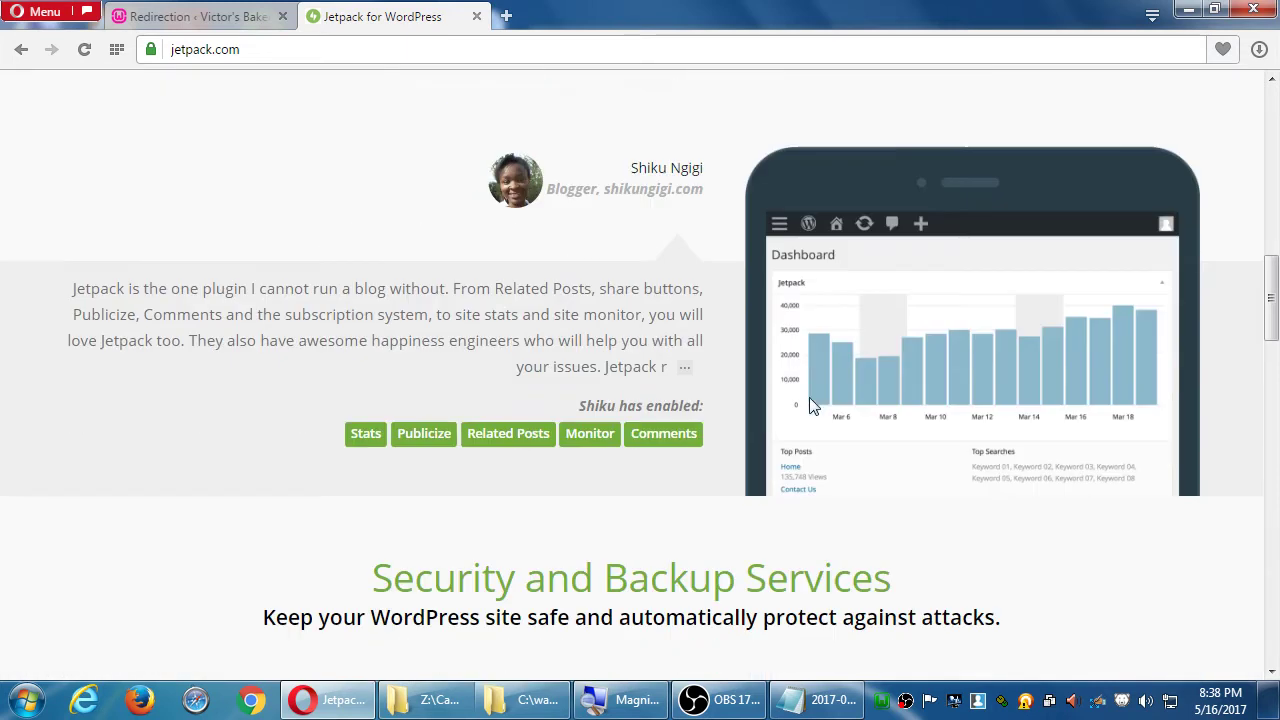
double_click(659, 402)
click(715, 400)
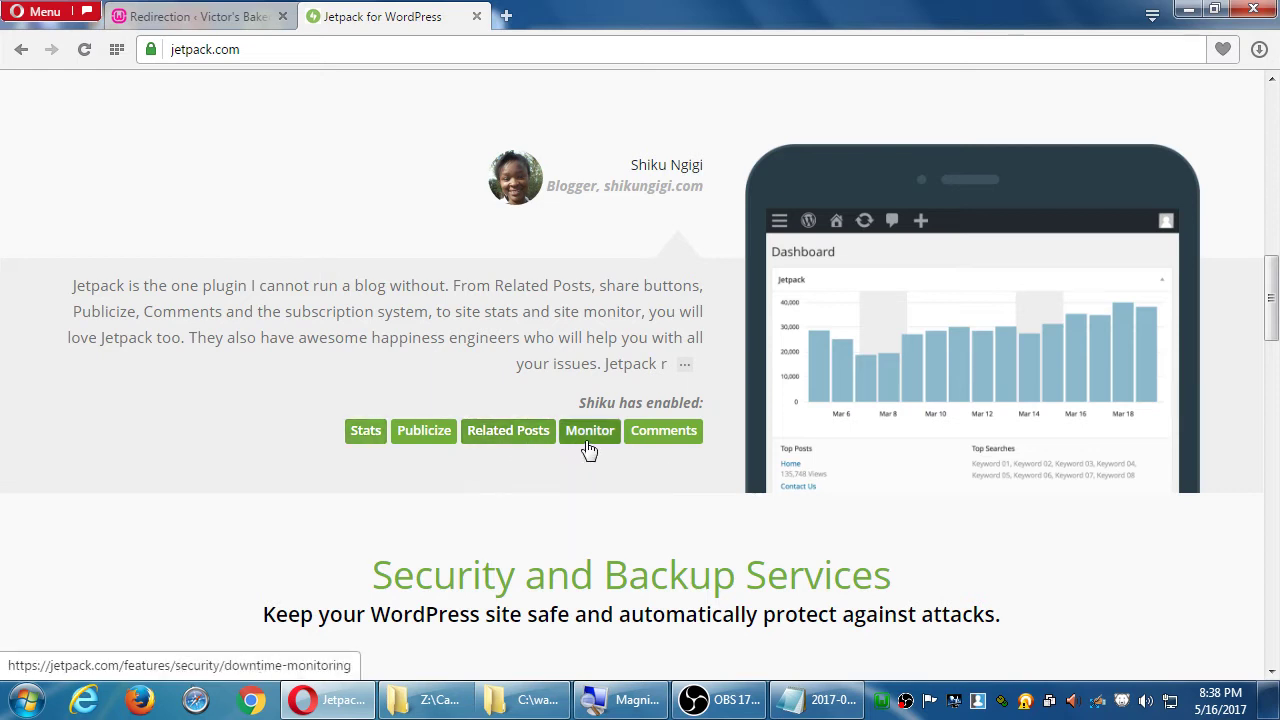
Step: Read the Security and Backup Services section and the protection features listed under its testimonial
scroll(591, 448, down, 3)
scroll(1068, 396, down, 1)
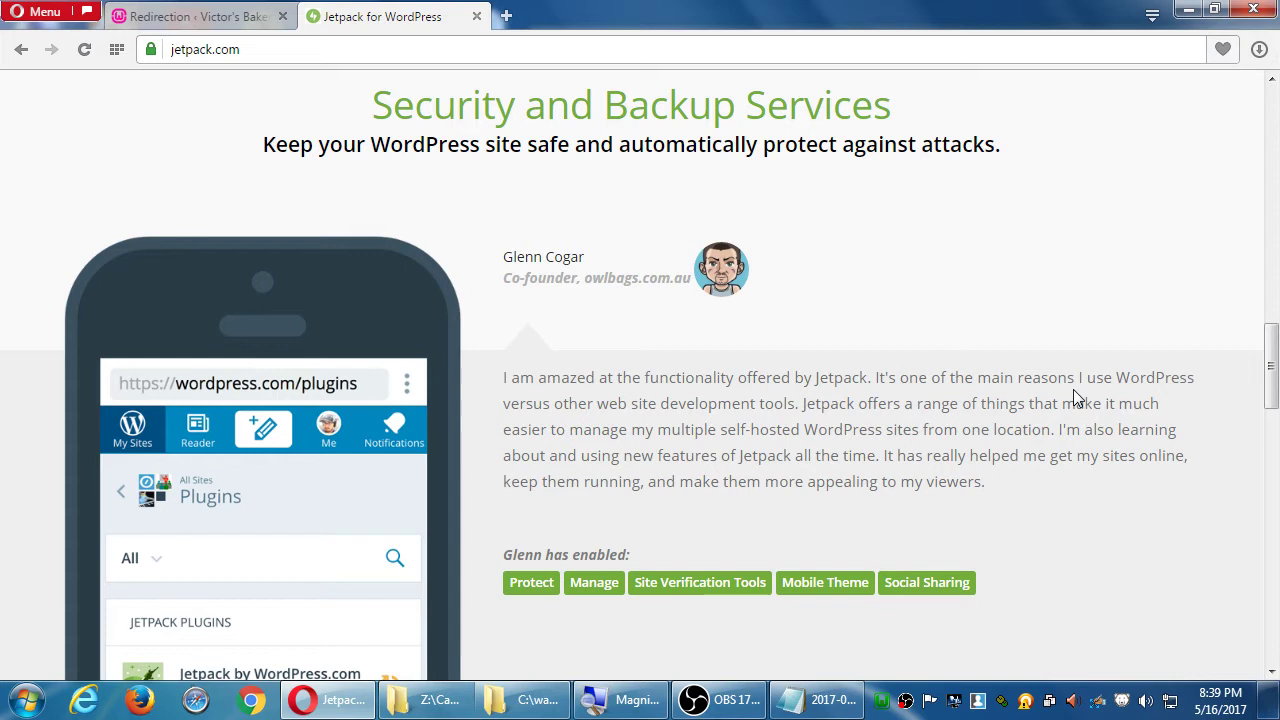
scroll(1073, 395, up, 1)
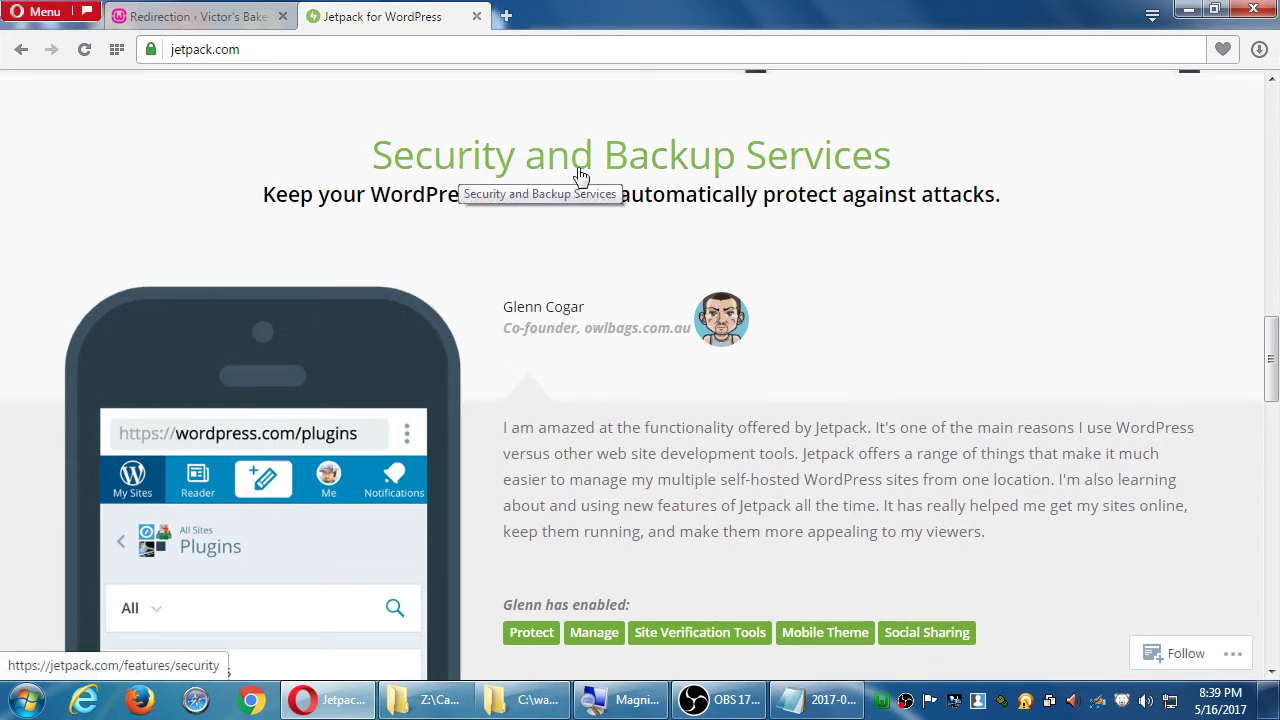
scroll(587, 305, down, 4)
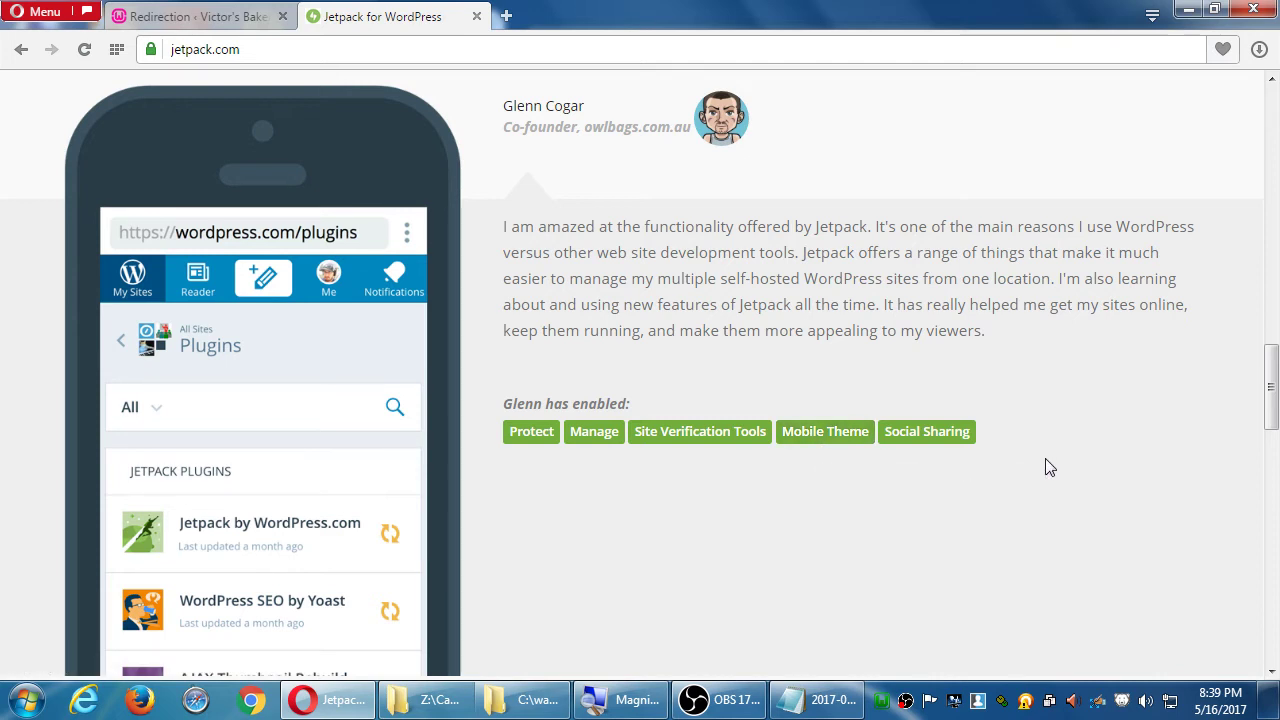
Step: Review the Elegant, Fast, and Rich Content section with Photon, and the Always Working for You statistics down to the page footer
scroll(1043, 455, down, 5)
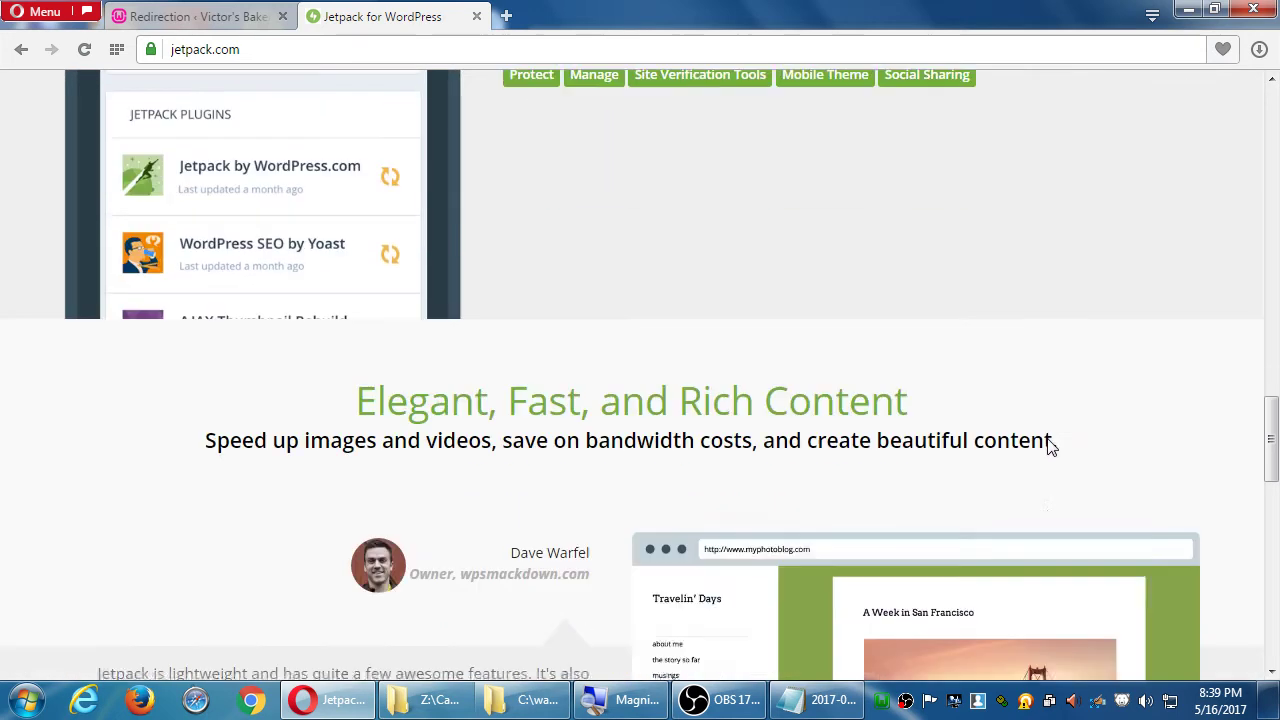
scroll(1050, 441, down, 2)
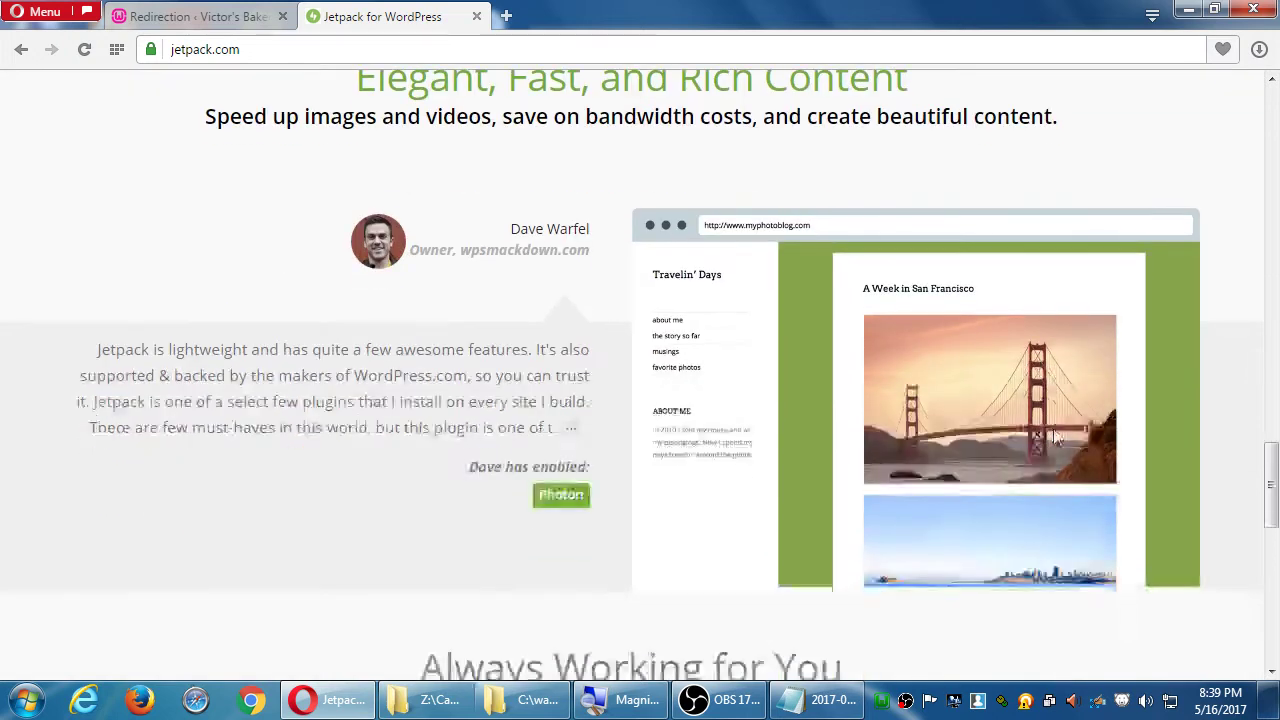
scroll(1050, 433, up, 1)
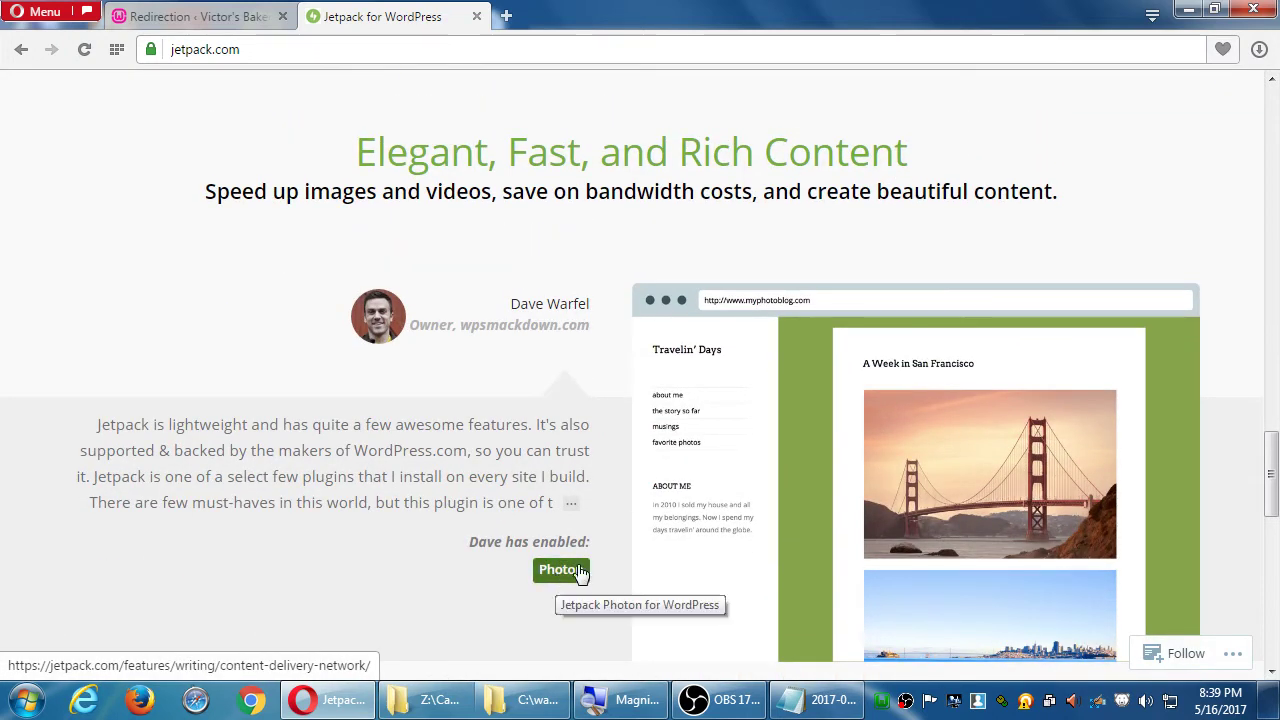
scroll(607, 537, down, 3)
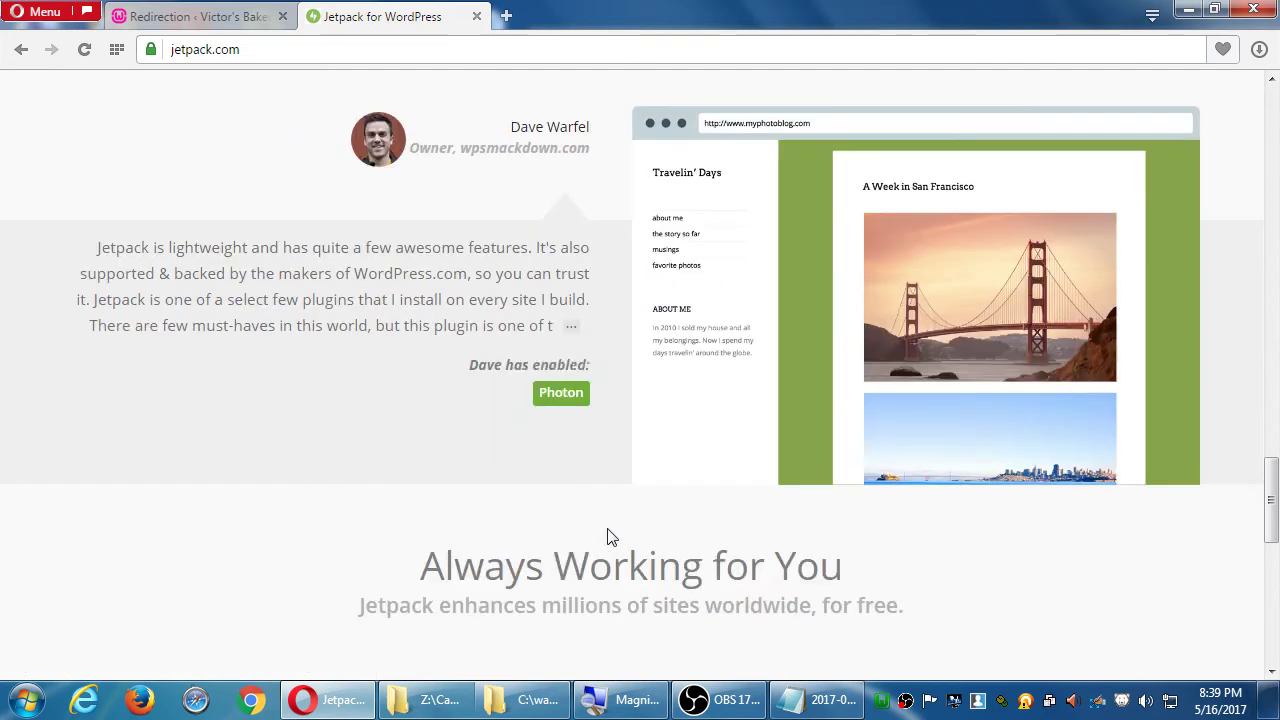
scroll(611, 537, down, 2)
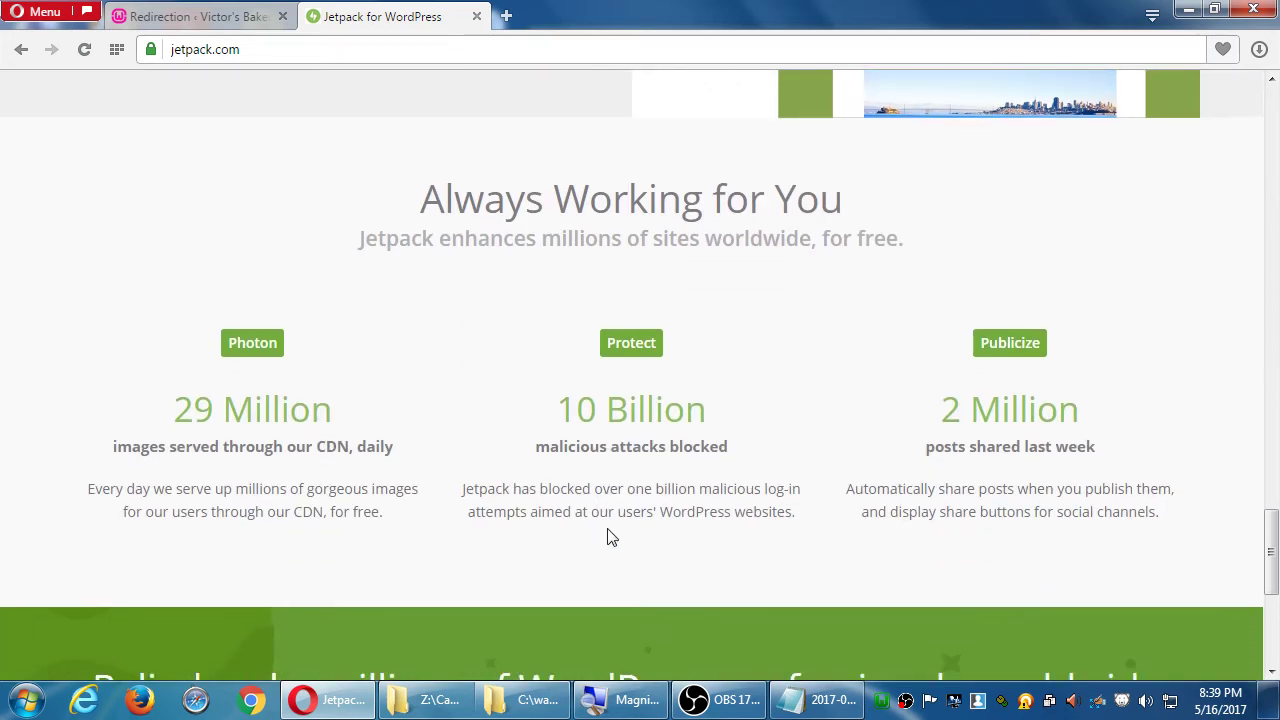
scroll(607, 530, down, 3)
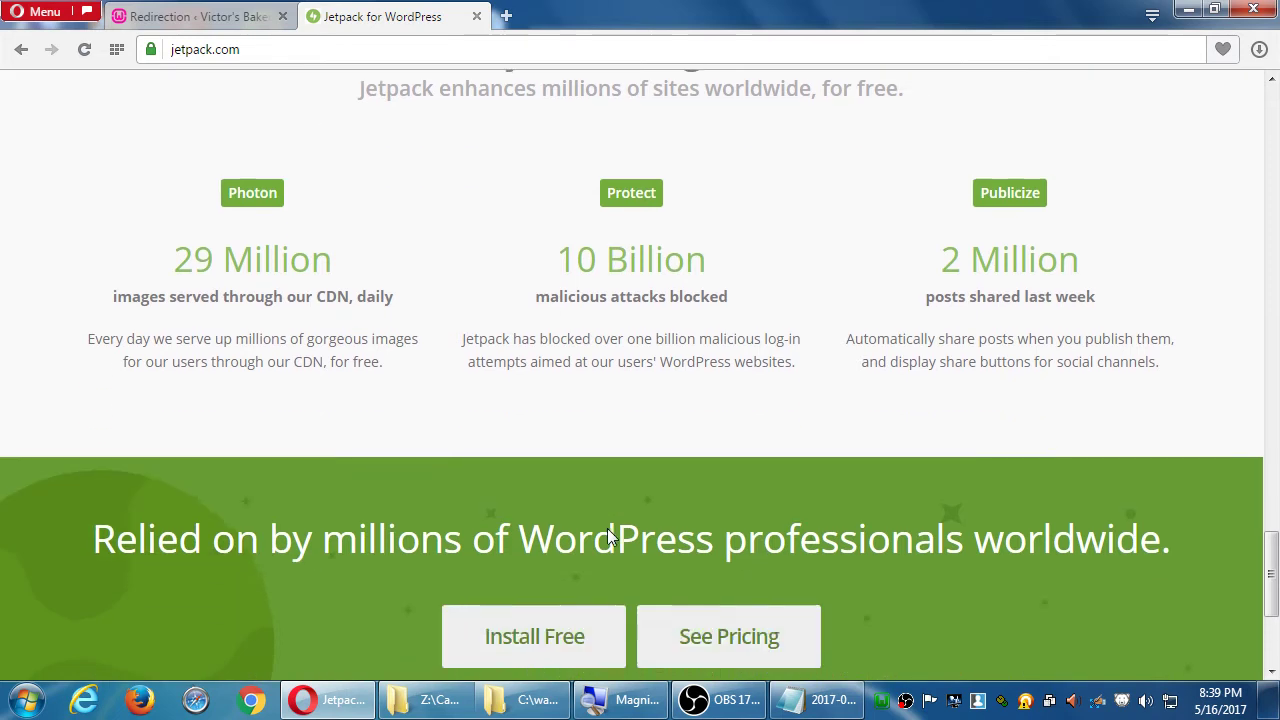
scroll(607, 530, down, 2)
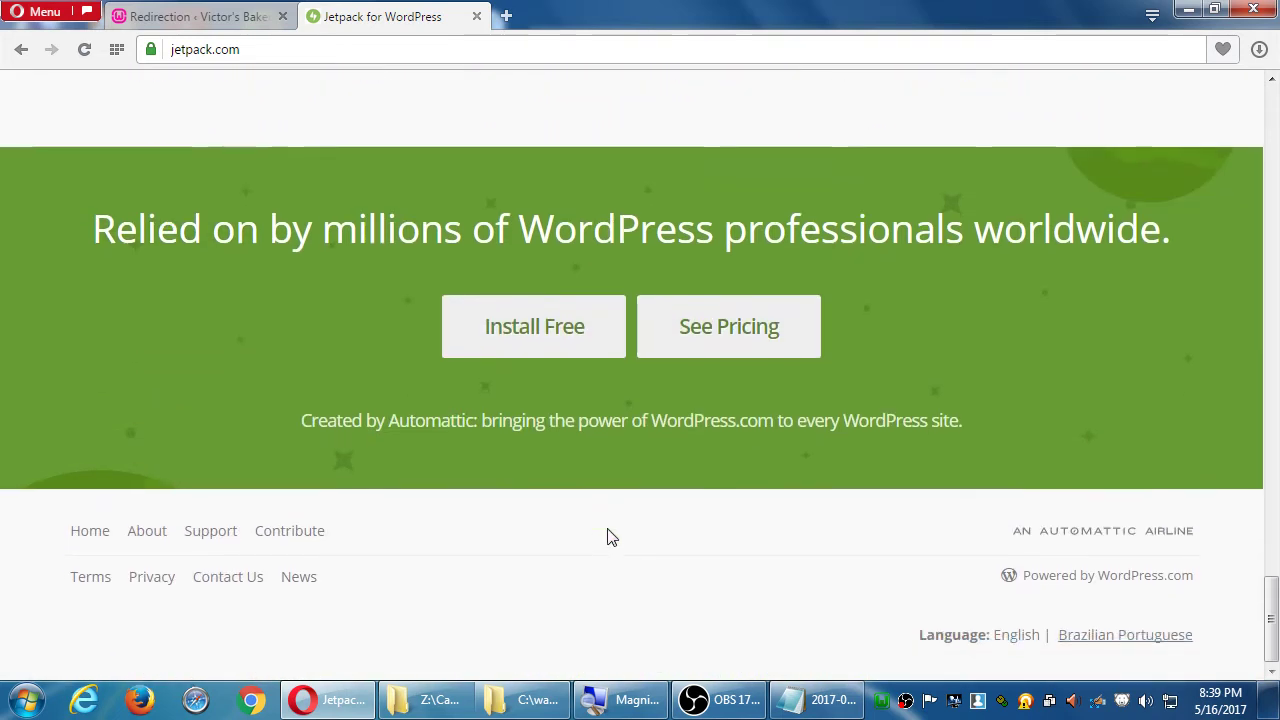
Step: Open the Features page of the Jetpack site
scroll(607, 534, up, 1)
scroll(607, 537, up, 20)
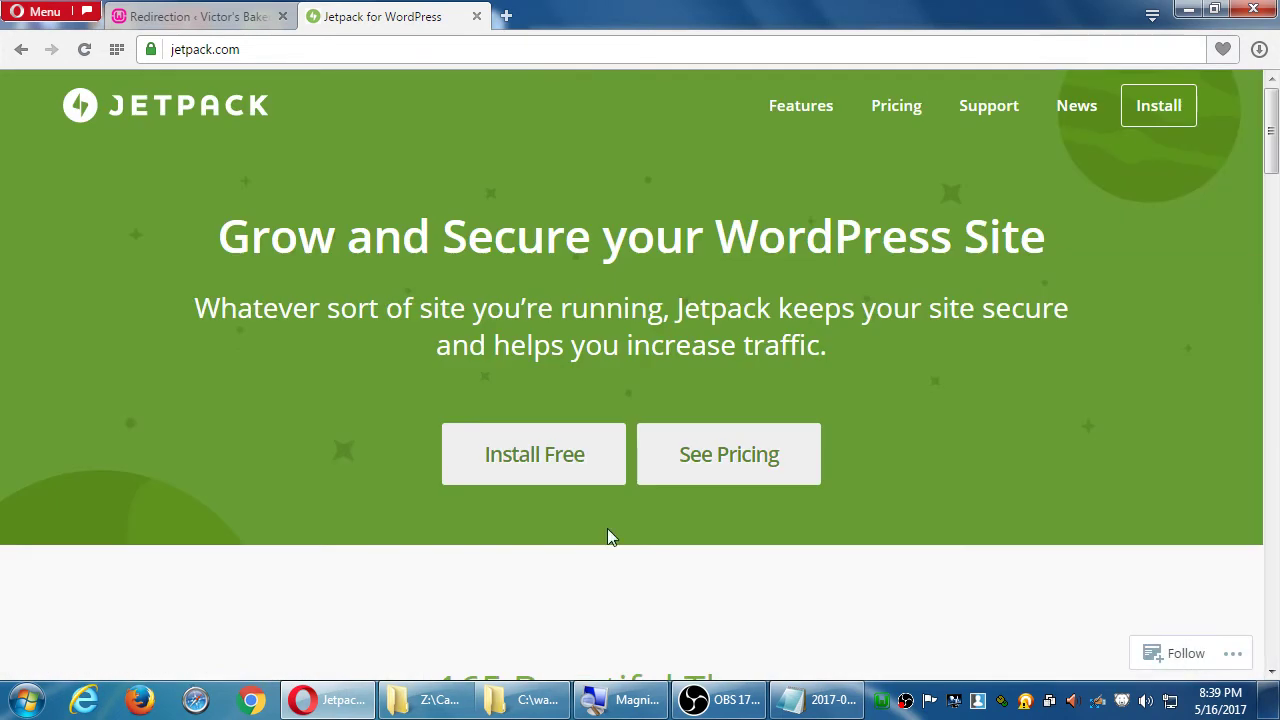
click(801, 106)
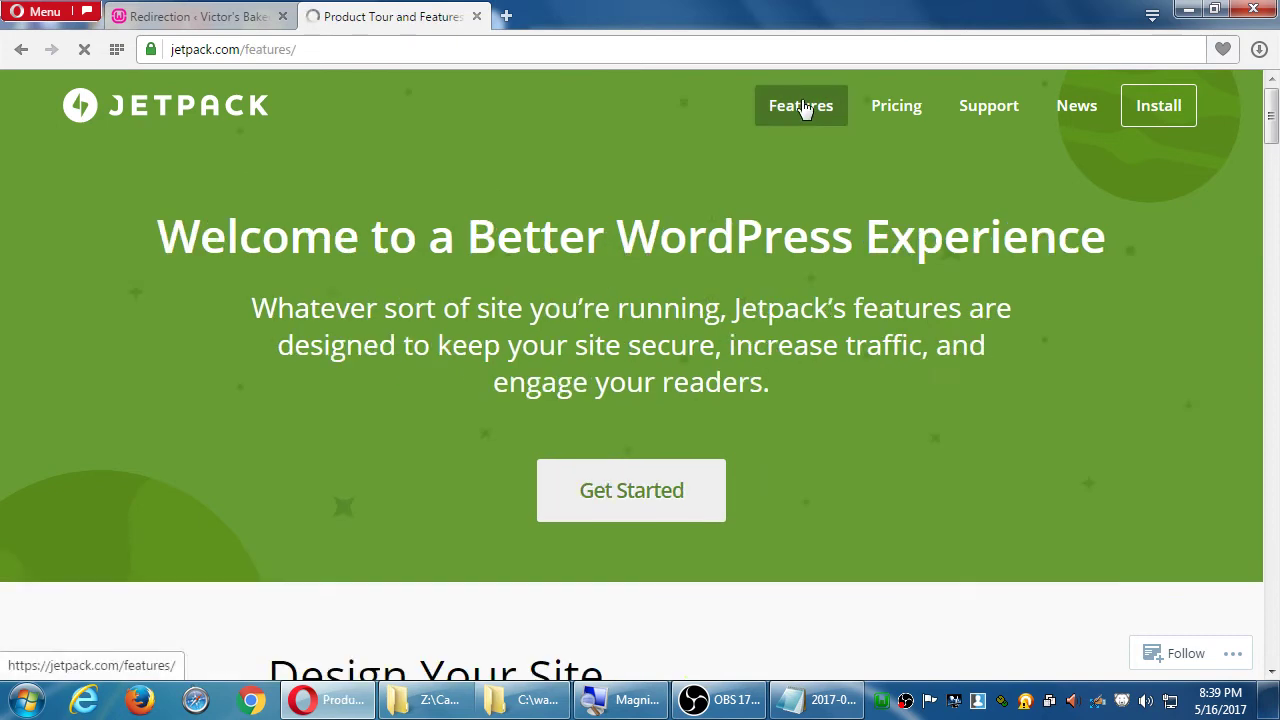
Step: Review the Design Your Site and Grow Your Site sections of the Features page
scroll(791, 246, down, 5)
scroll(790, 245, down, 6)
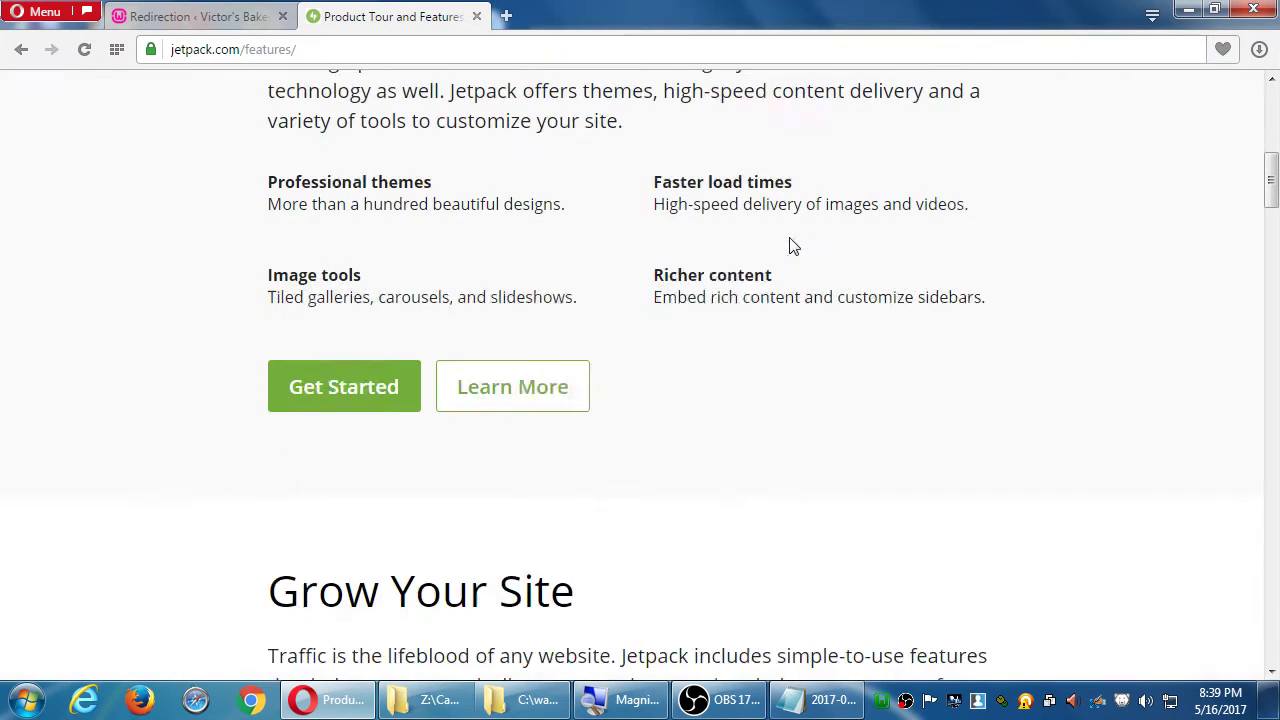
scroll(790, 246, up, 11)
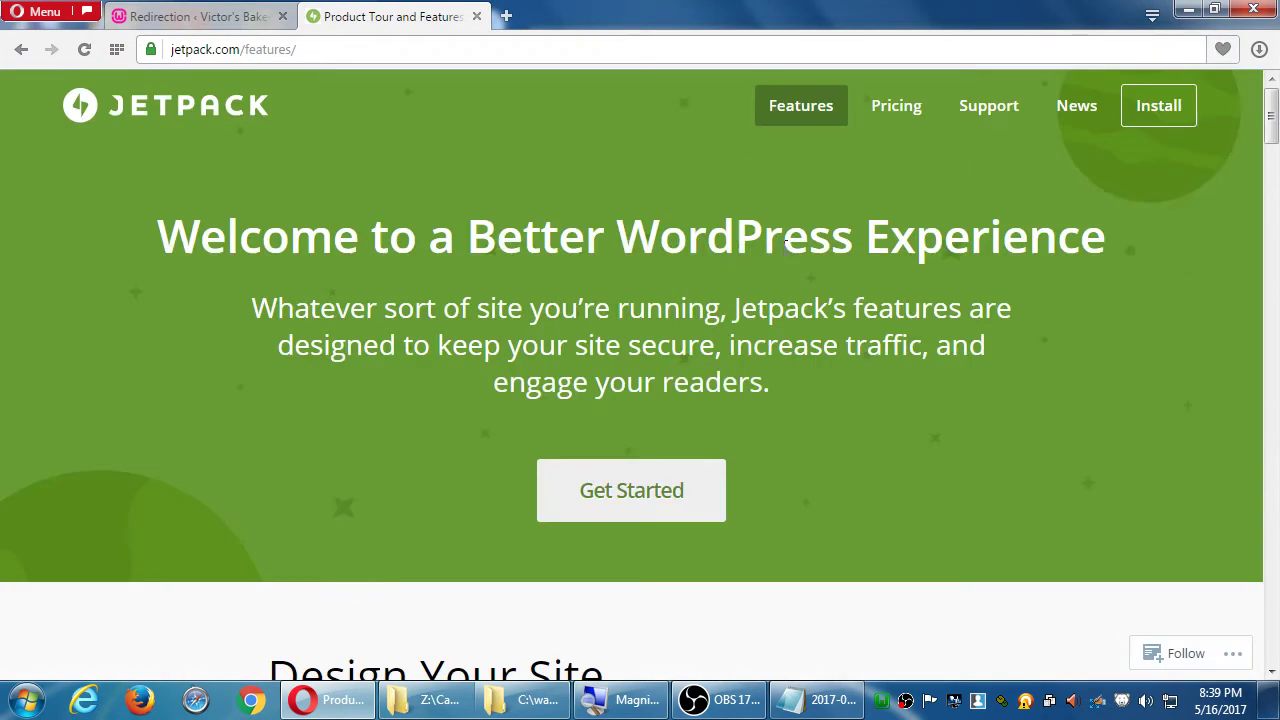
scroll(831, 189, down, 5)
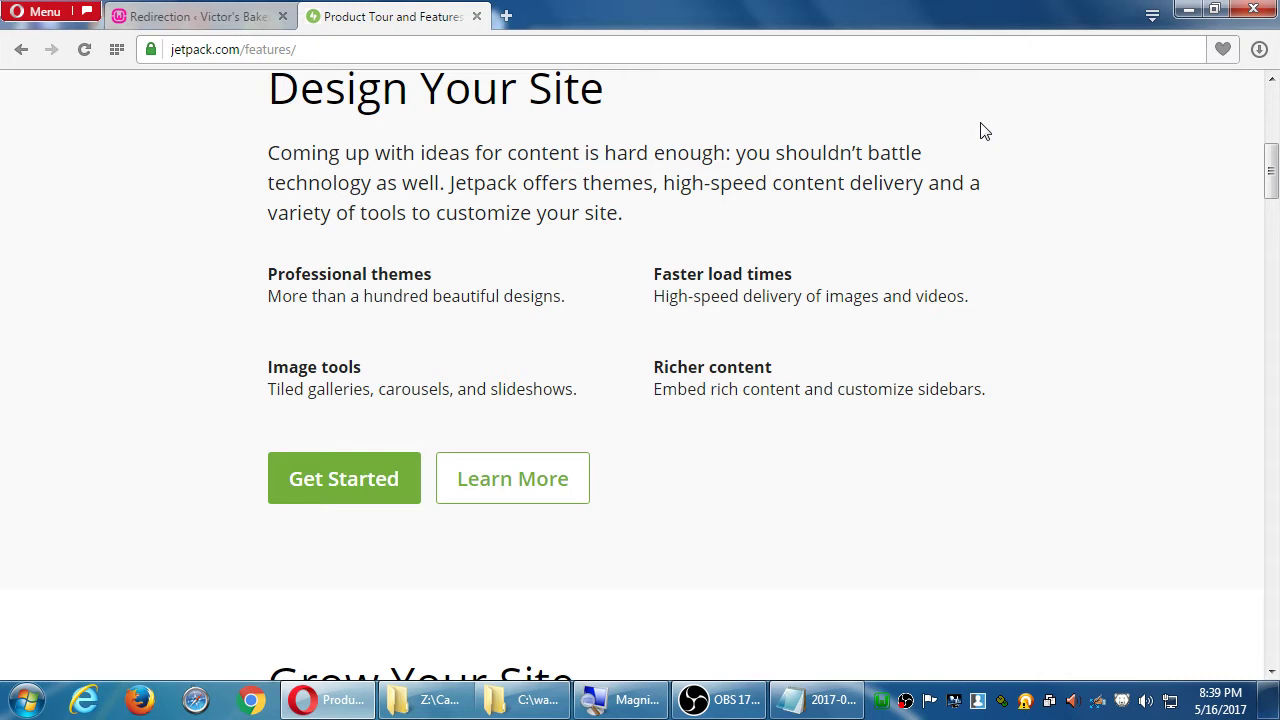
scroll(960, 132, down, 4)
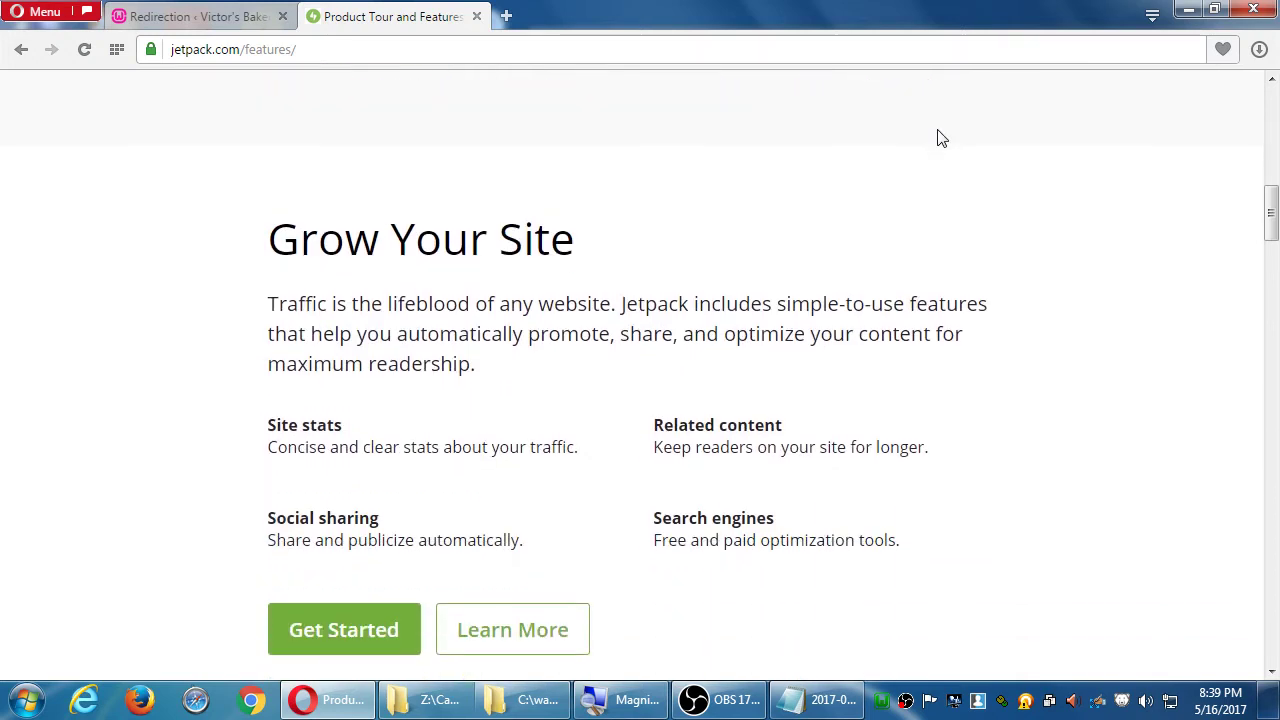
scroll(939, 136, down, 1)
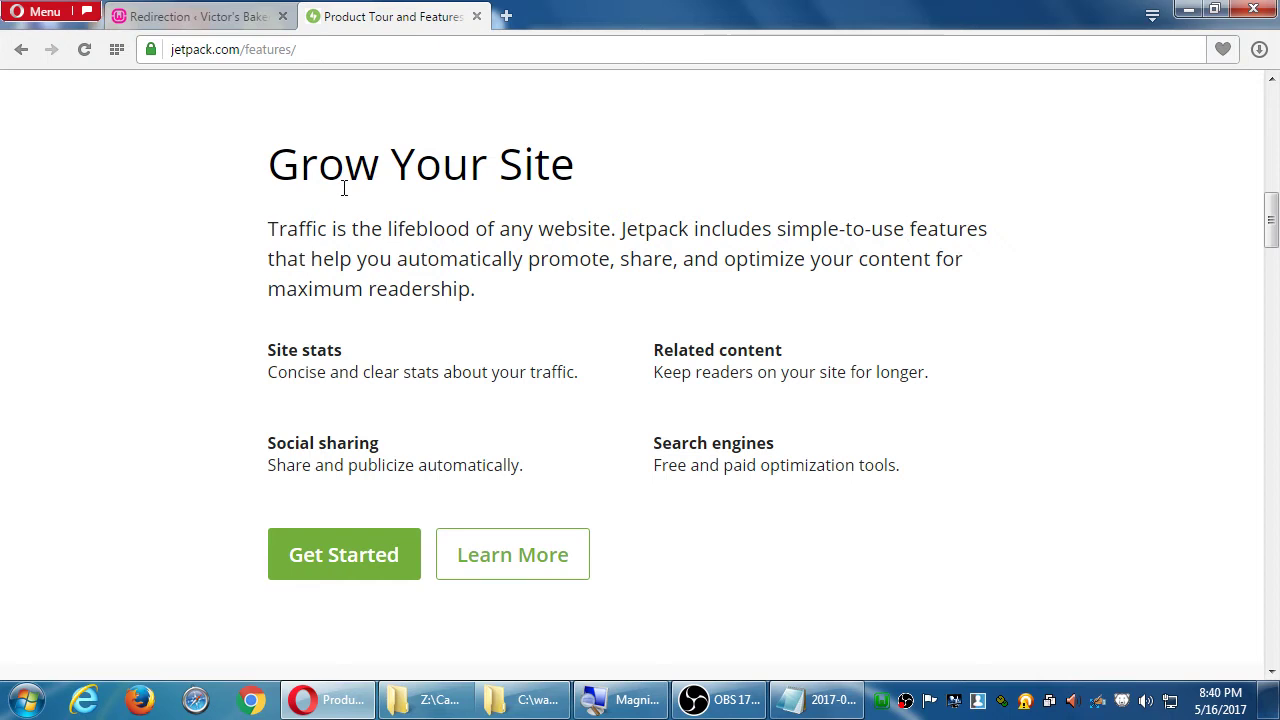
Step: Open the detailed page about the Grow Your Site features
drag(316, 177, 478, 182)
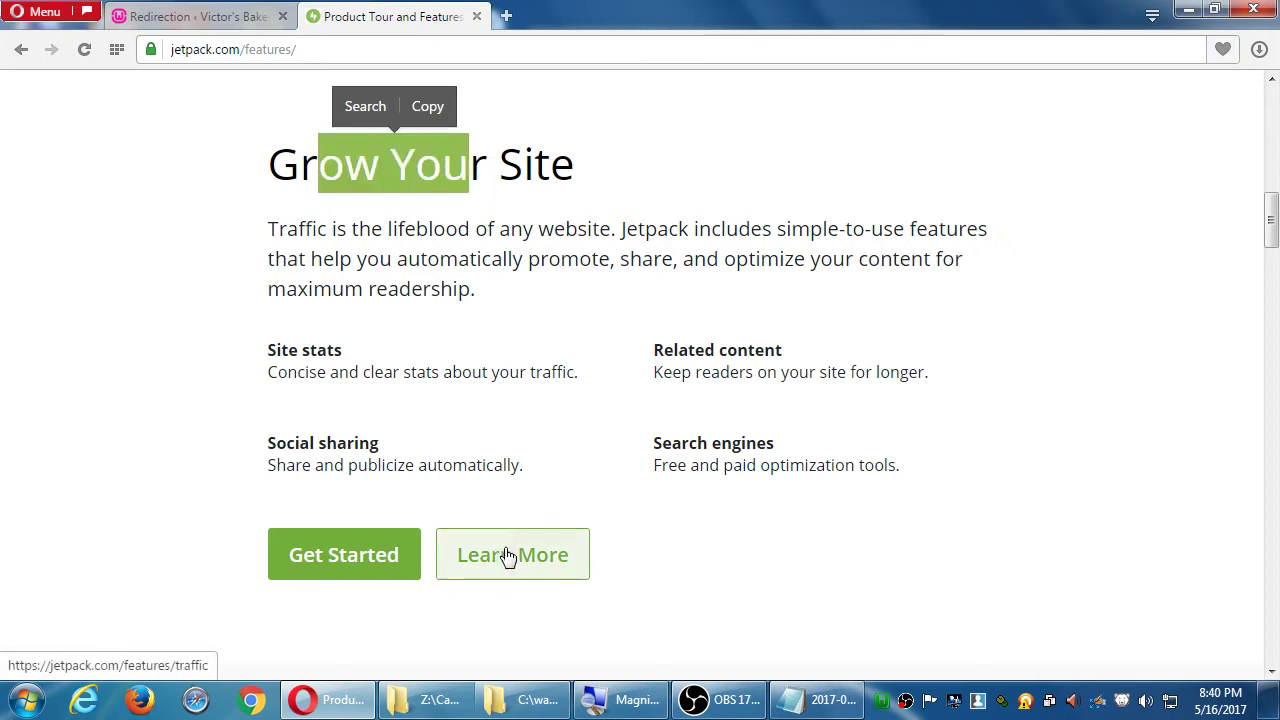
scroll(508, 557, up, 3)
scroll(515, 557, down, 3)
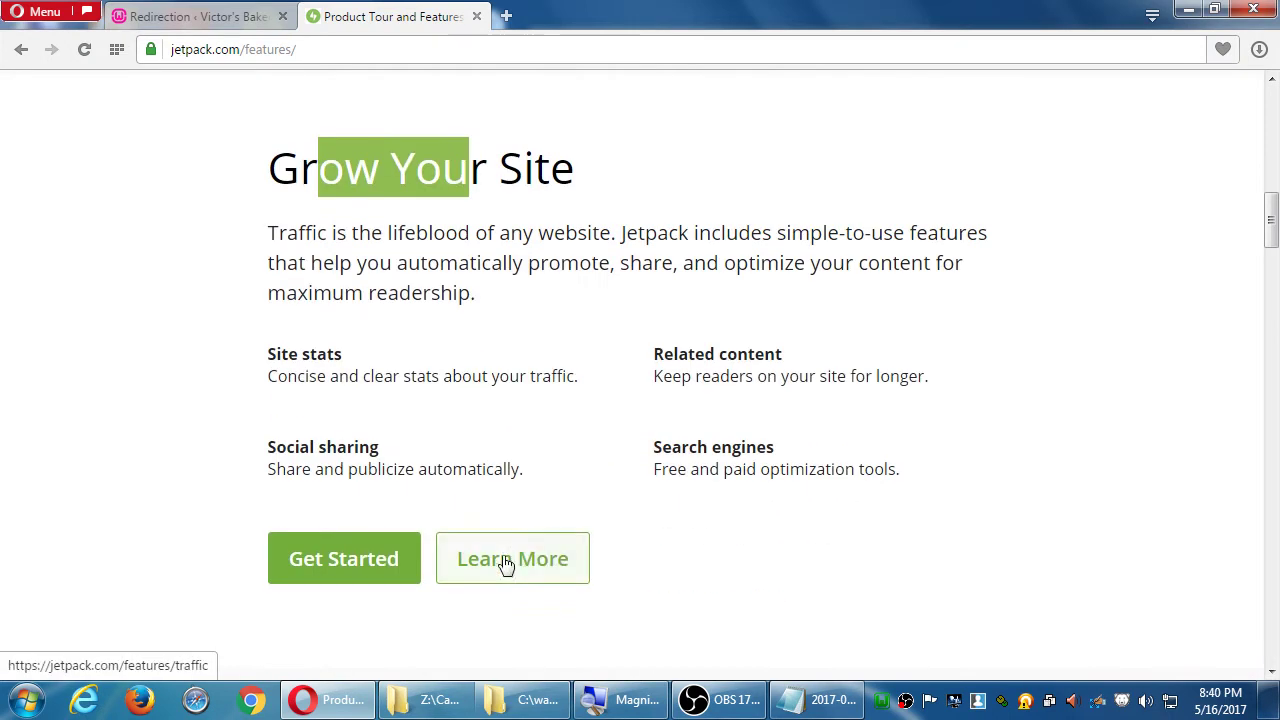
click(511, 560)
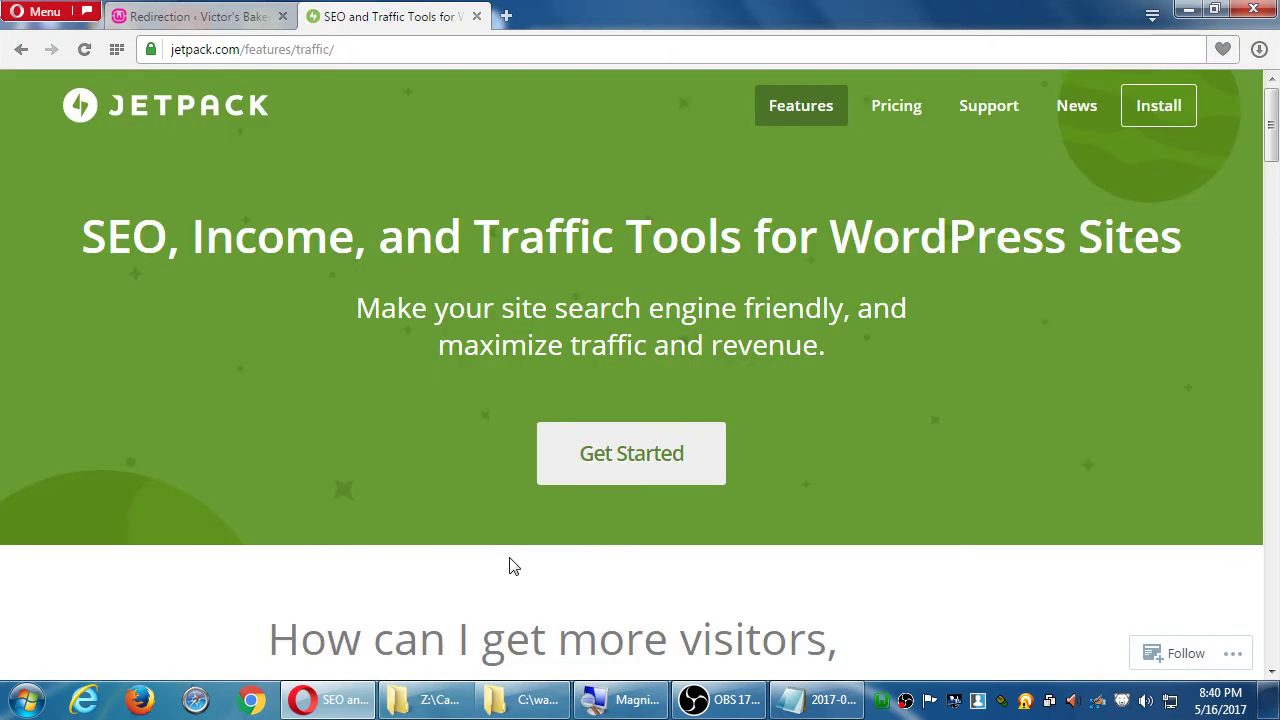
Step: Read how Jetpack brings visitors and income to a site, including the list of what its traffic tools do
scroll(511, 565, down, 4)
scroll(573, 480, down, 6)
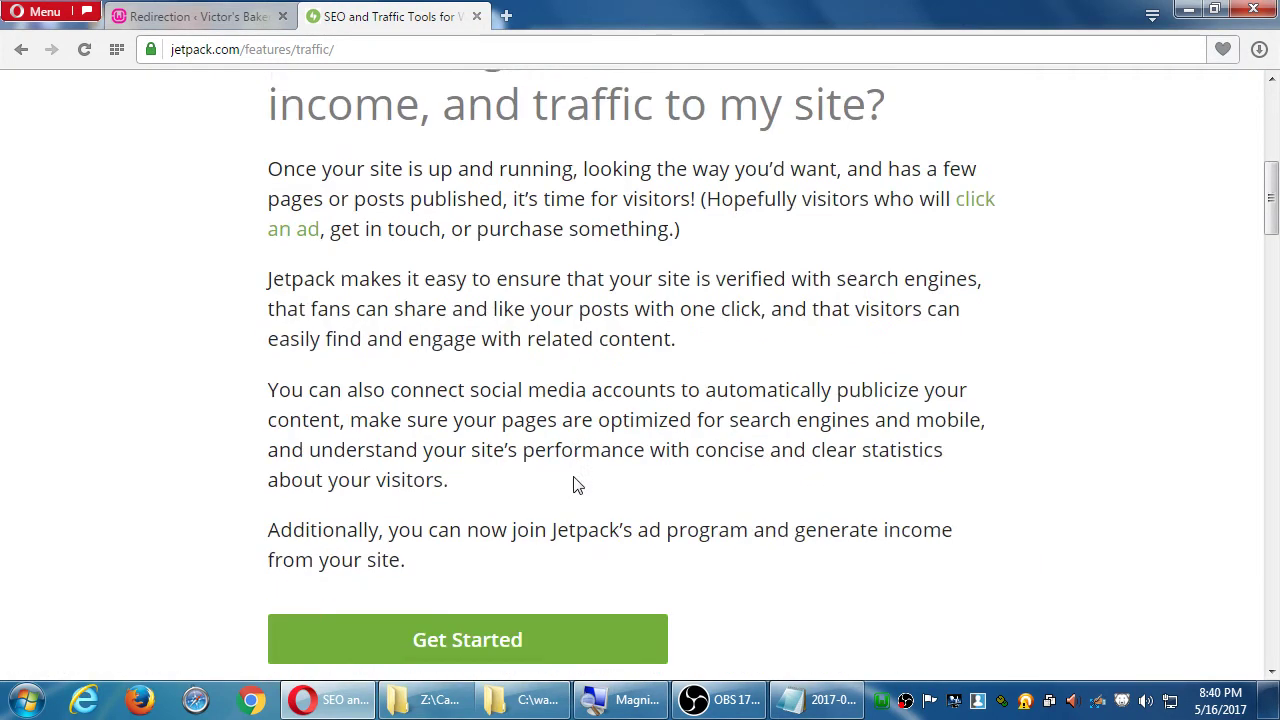
scroll(521, 494, down, 5)
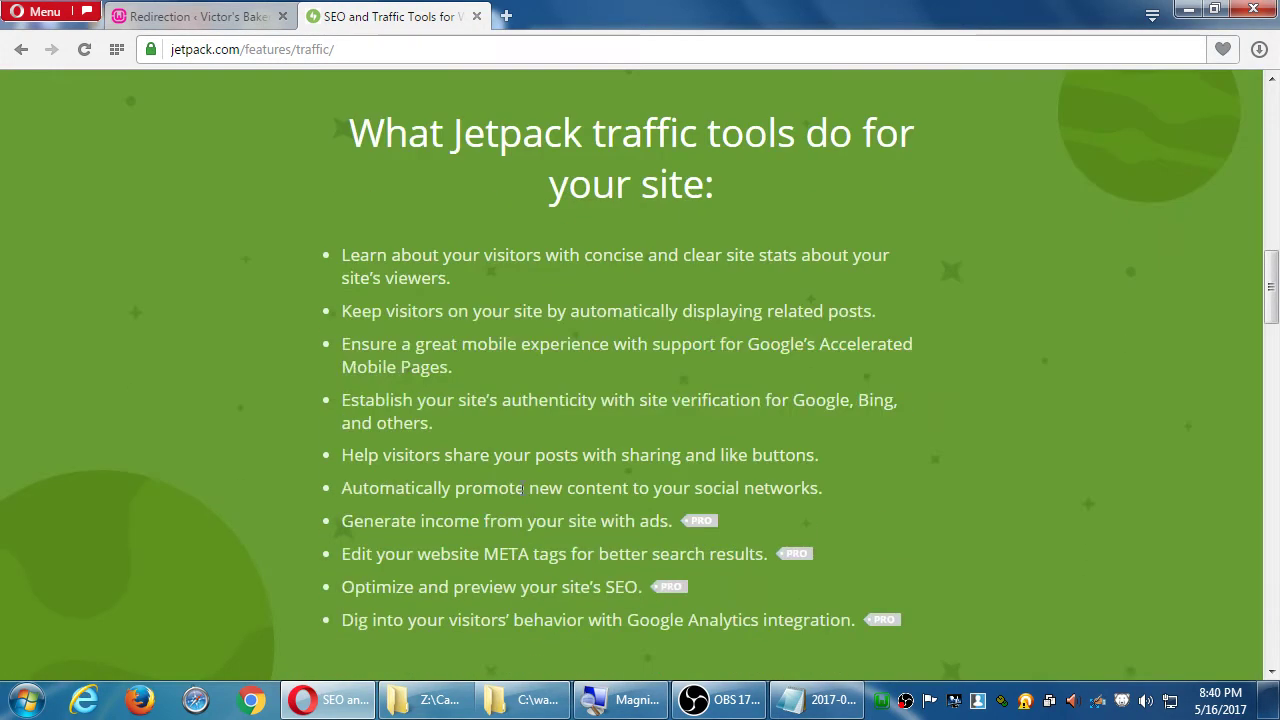
scroll(522, 488, down, 3)
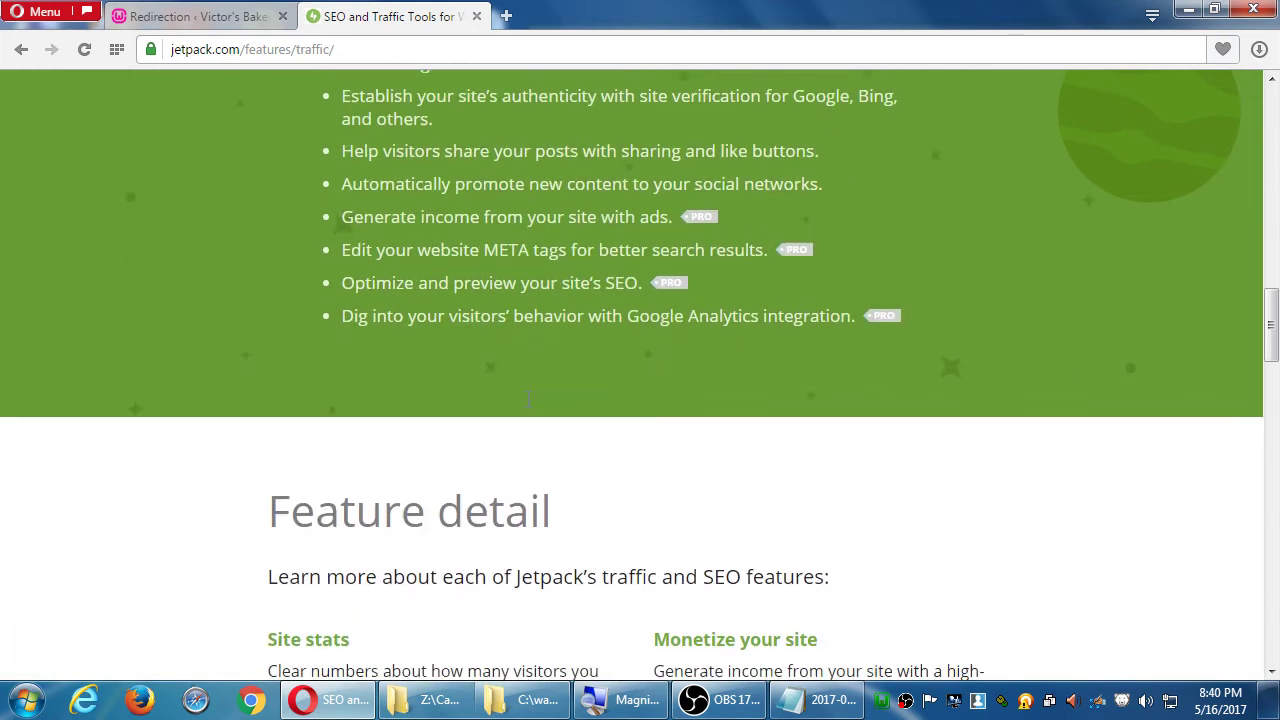
Step: Examine the Feature detail list of traffic and SEO features, from Site stats through Google Analytics
scroll(526, 398, down, 3)
scroll(660, 430, down, 2)
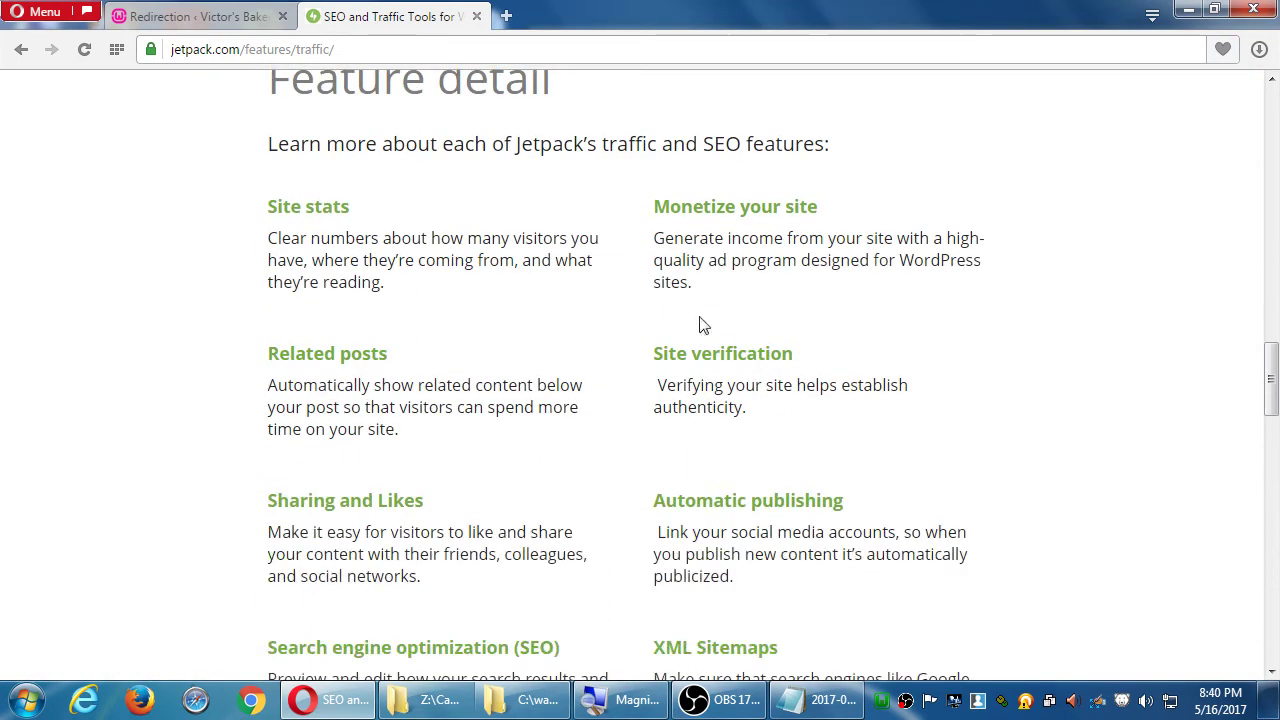
scroll(594, 357, down, 1)
scroll(531, 420, down, 2)
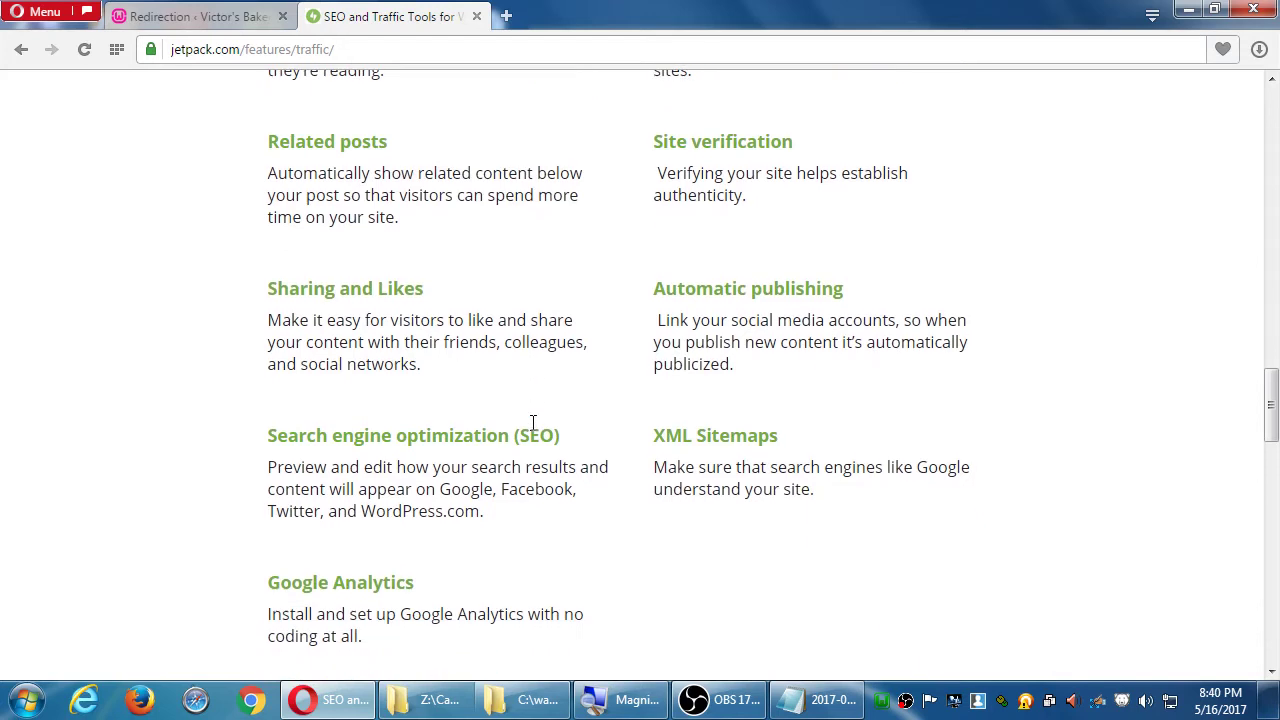
scroll(380, 528, down, 1)
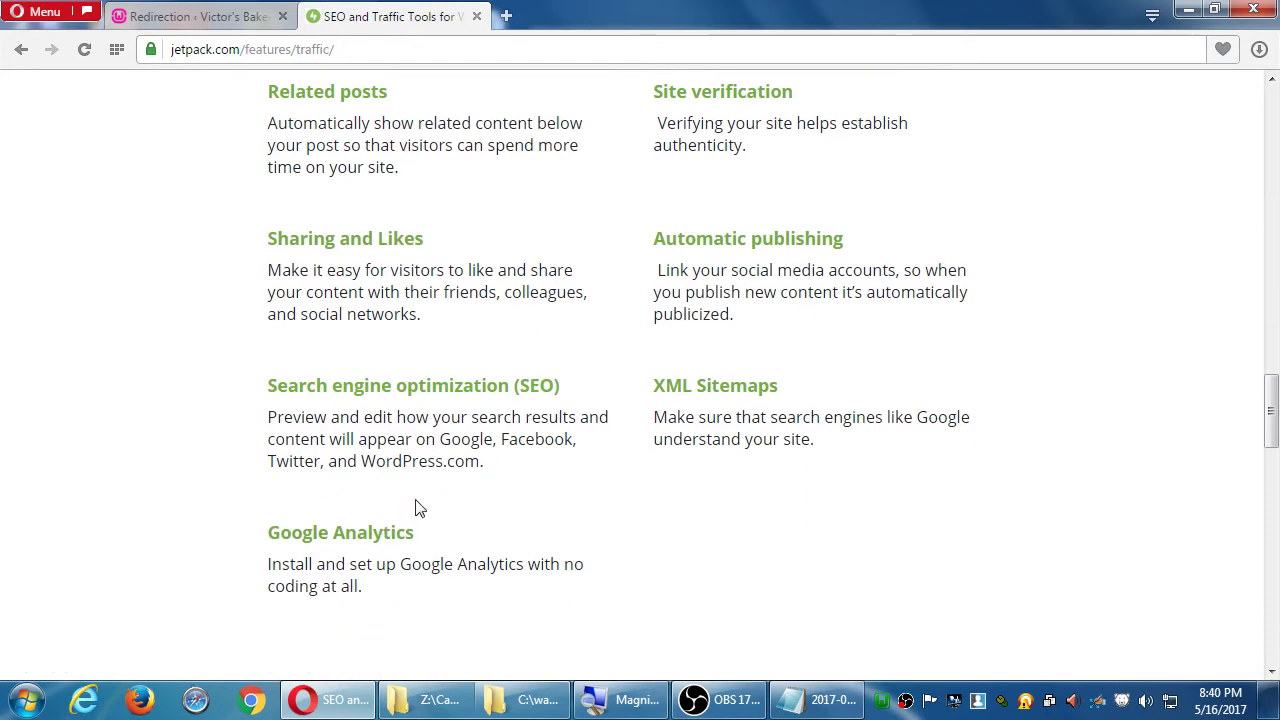
scroll(434, 502, down, 2)
scroll(437, 506, up, 3)
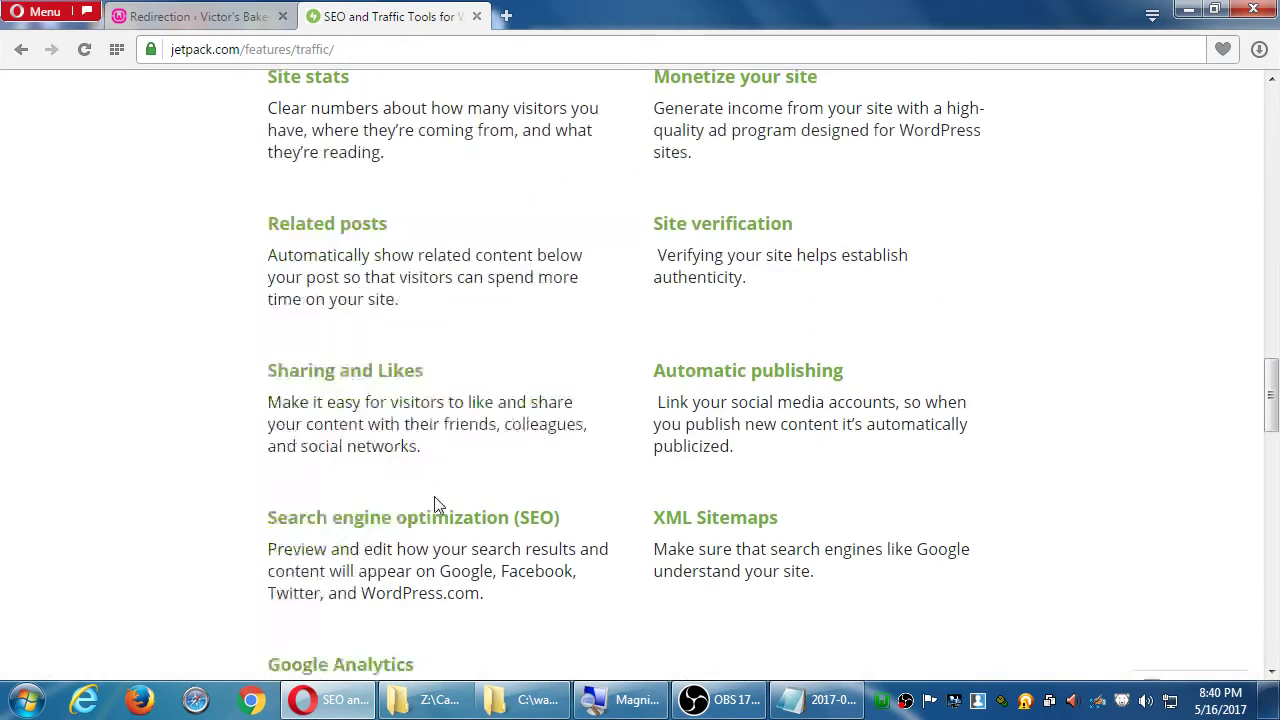
Step: Go to the Get Started section of the traffic tools page and open the plan comparison
scroll(434, 502, up, 15)
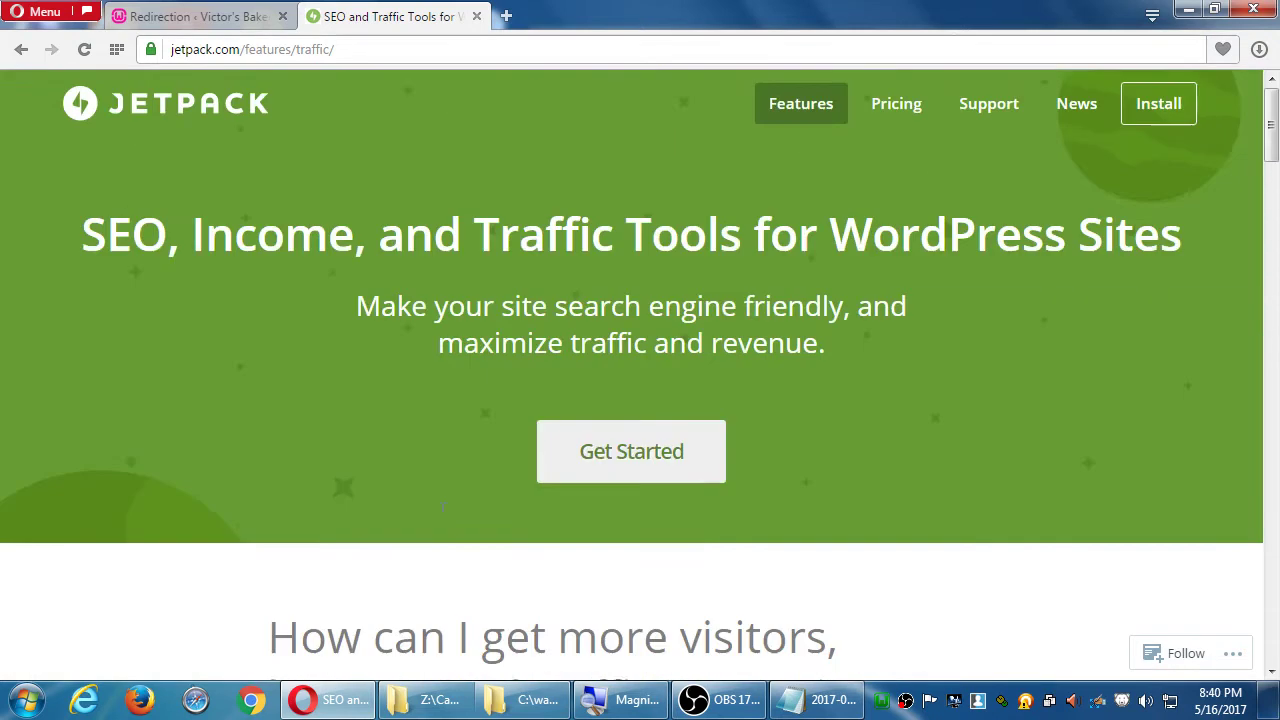
click(615, 460)
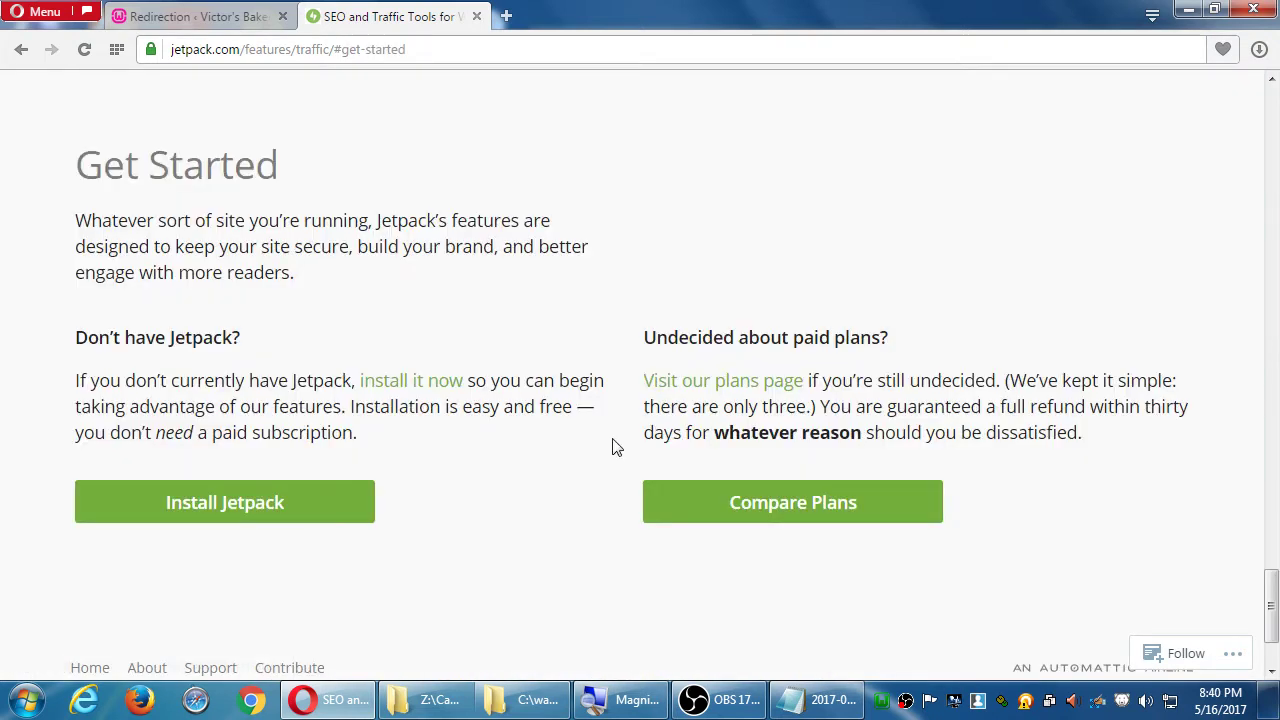
click(292, 505)
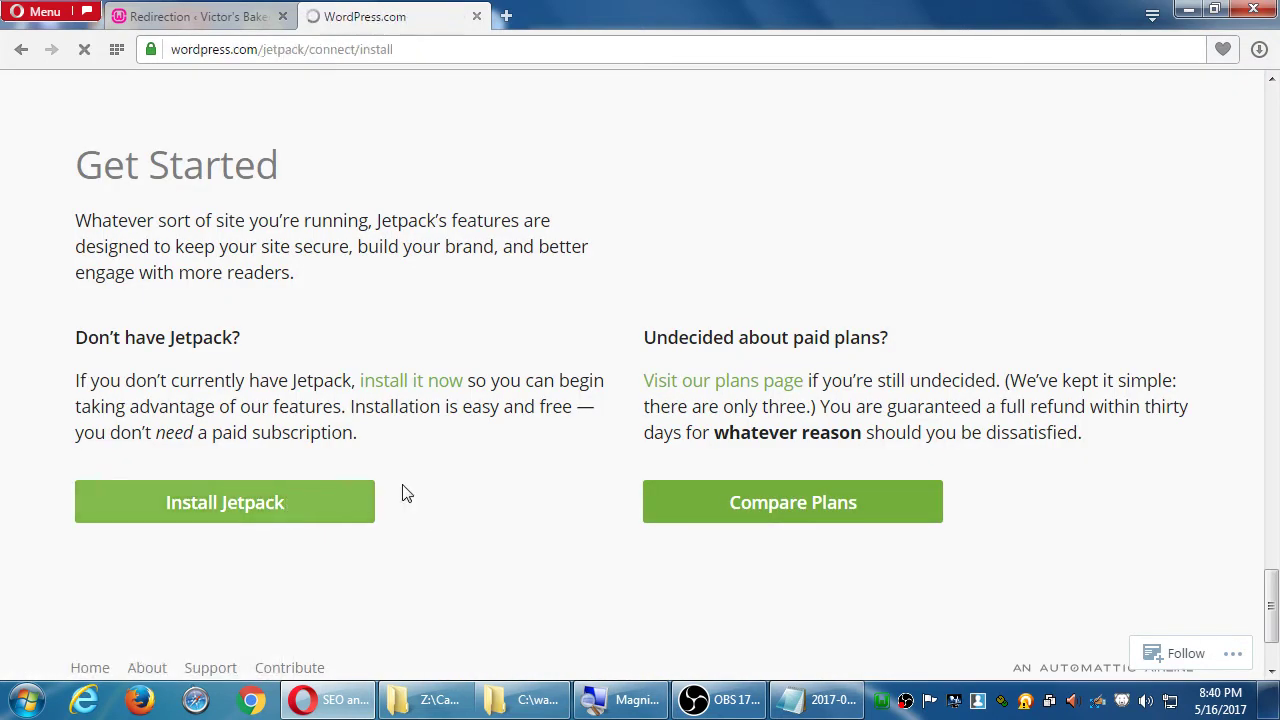
key(alt+Left)
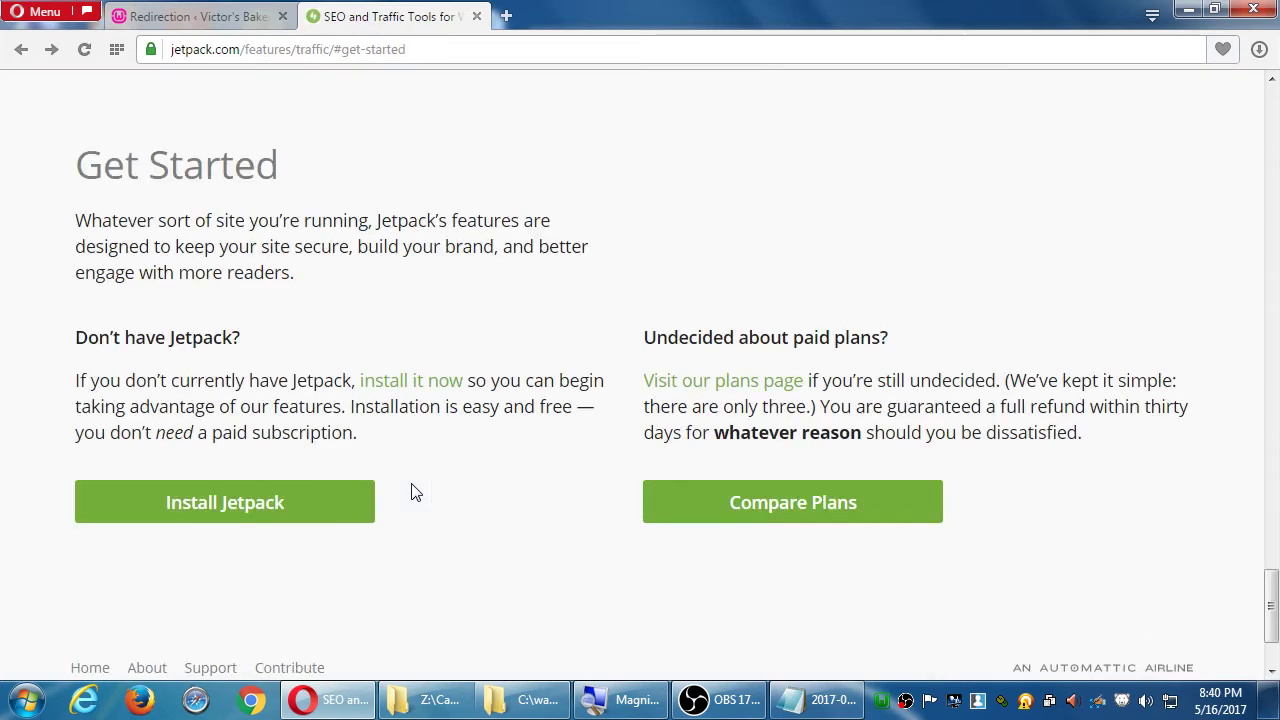
click(789, 512)
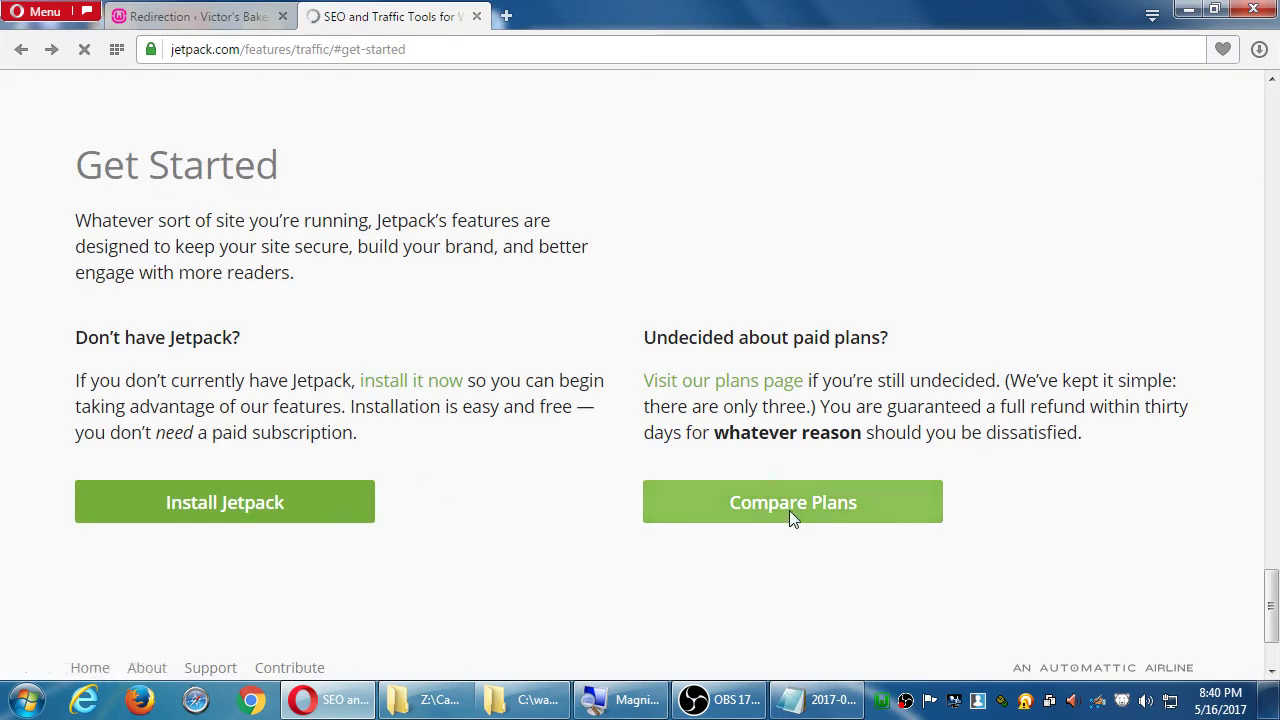
Step: Compare the Free and Personal plans by price, core services, themes, security, and support
scroll(848, 481, down, 4)
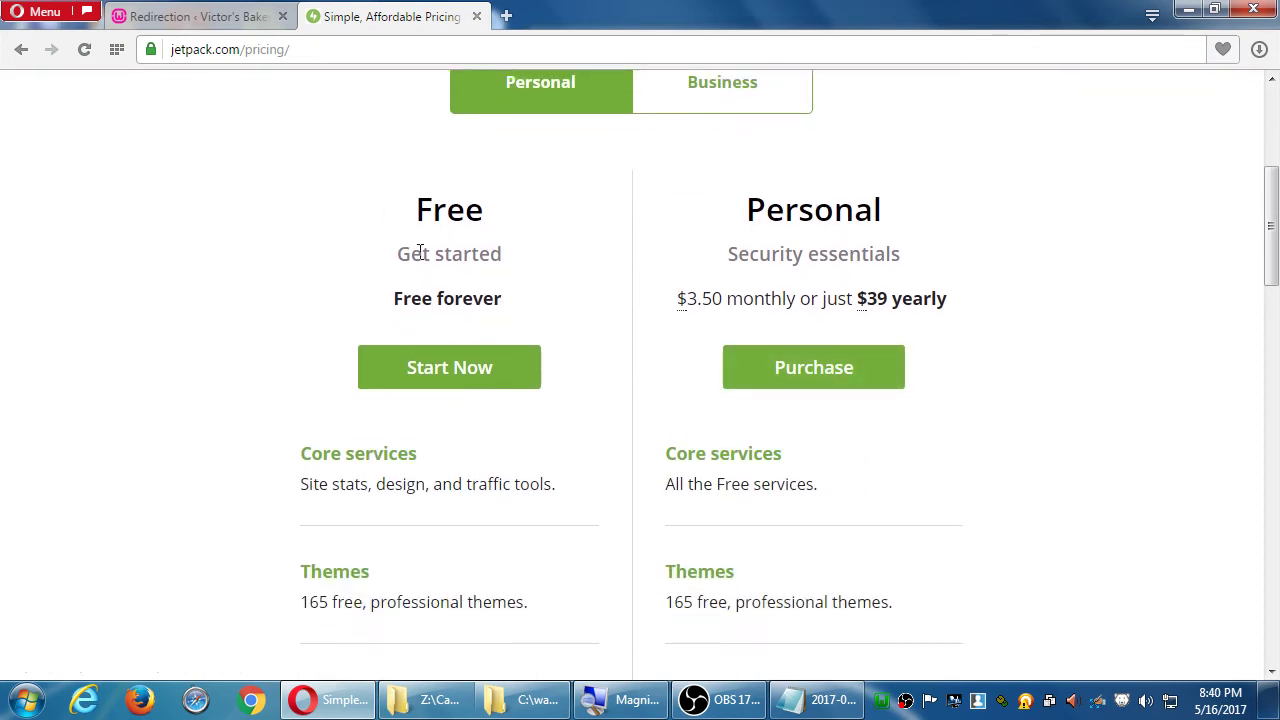
scroll(298, 385, down, 2)
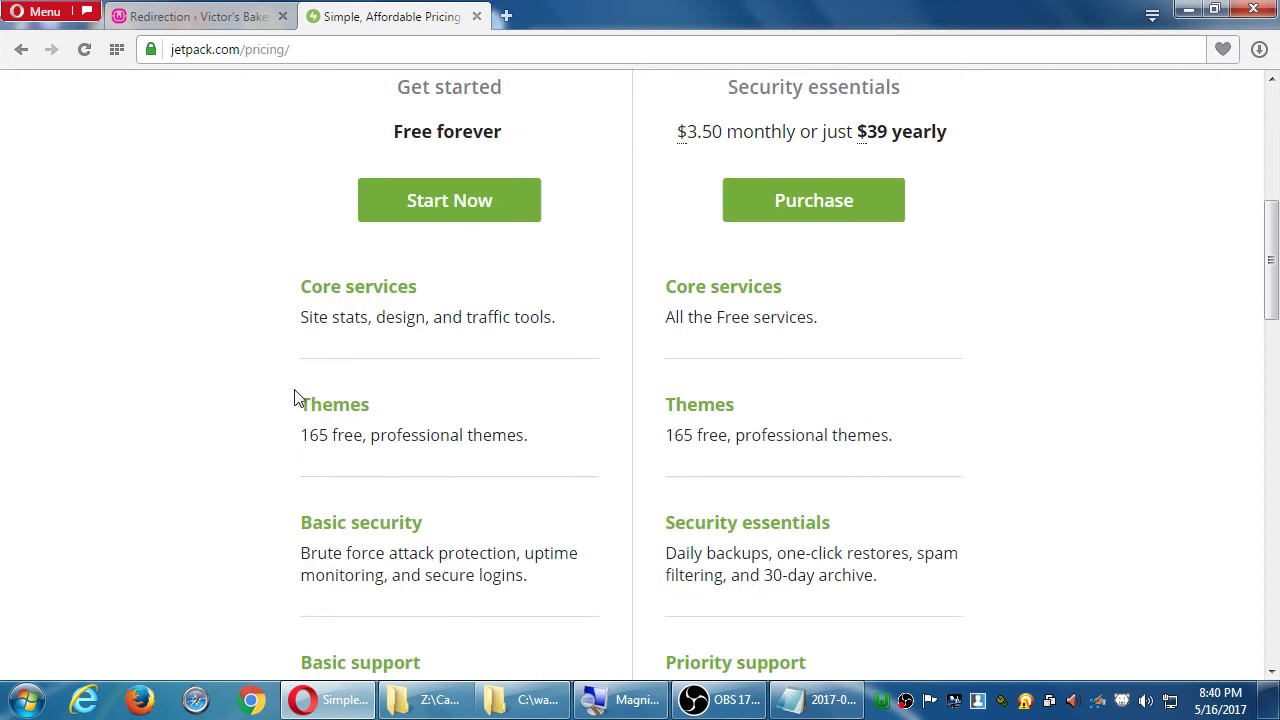
scroll(297, 356, down, 1)
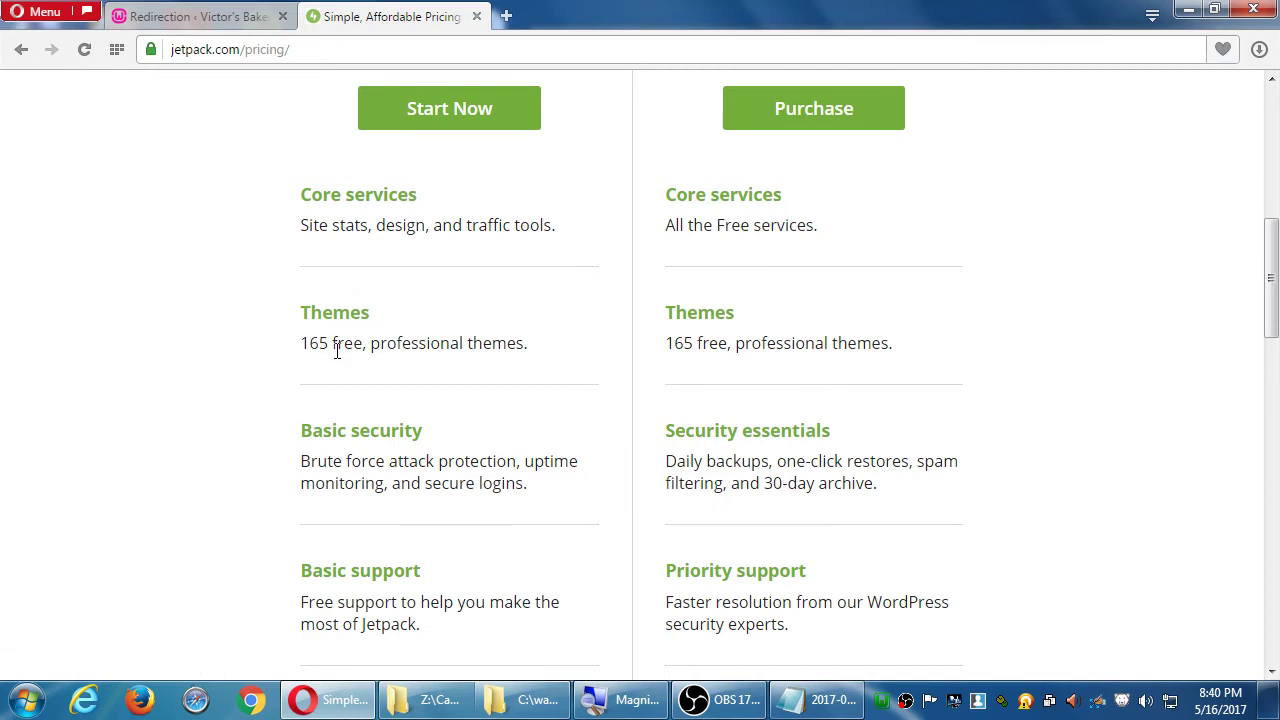
scroll(366, 400, down, 1)
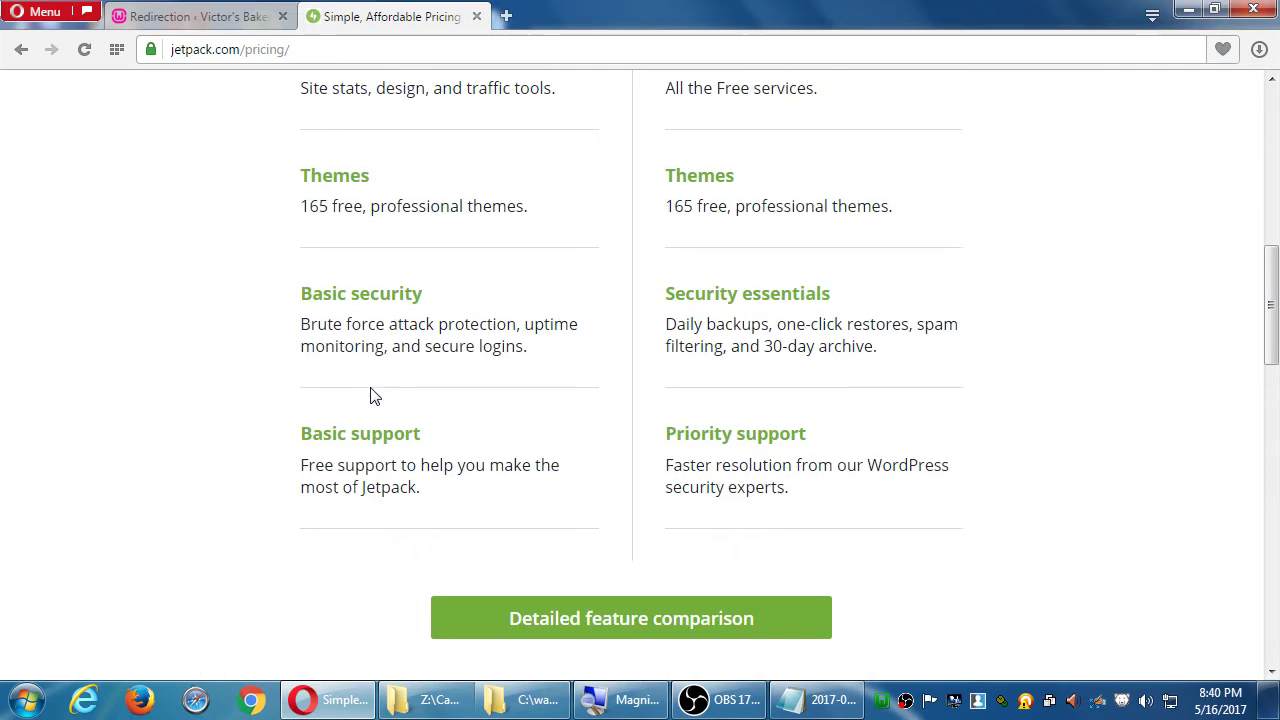
scroll(826, 400, up, 2)
scroll(1034, 600, down, 1)
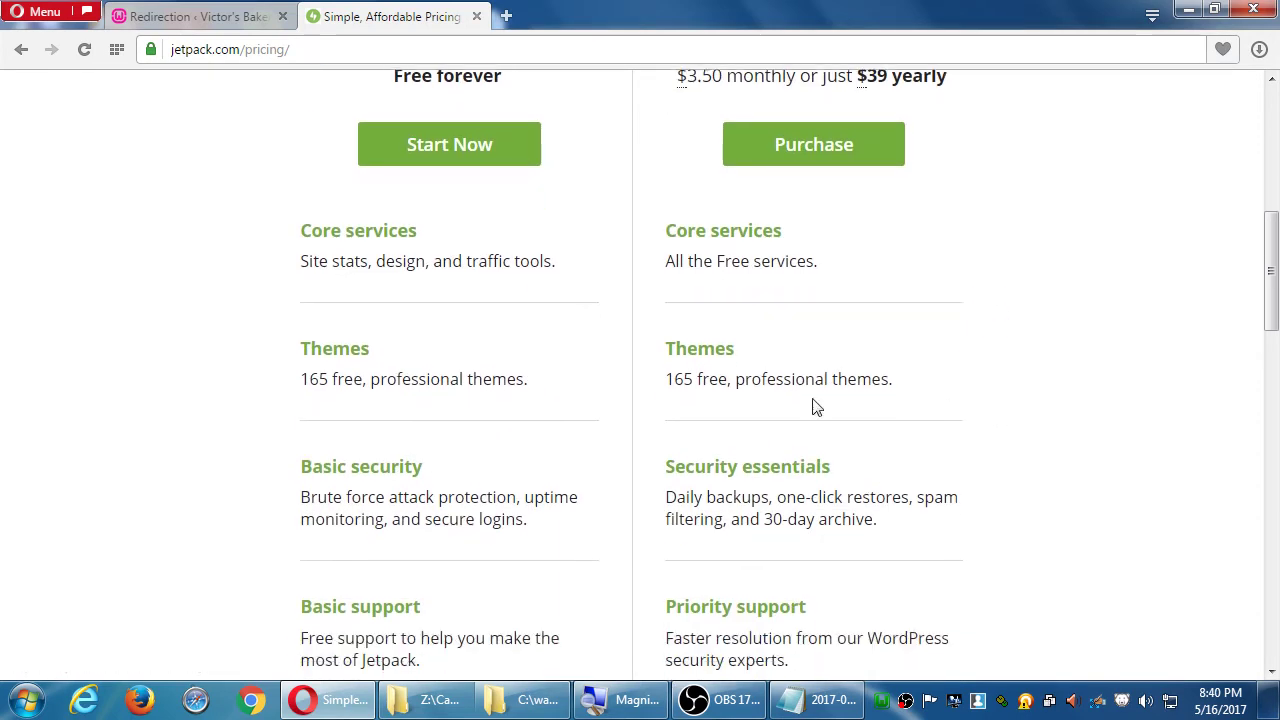
scroll(613, 523, down, 2)
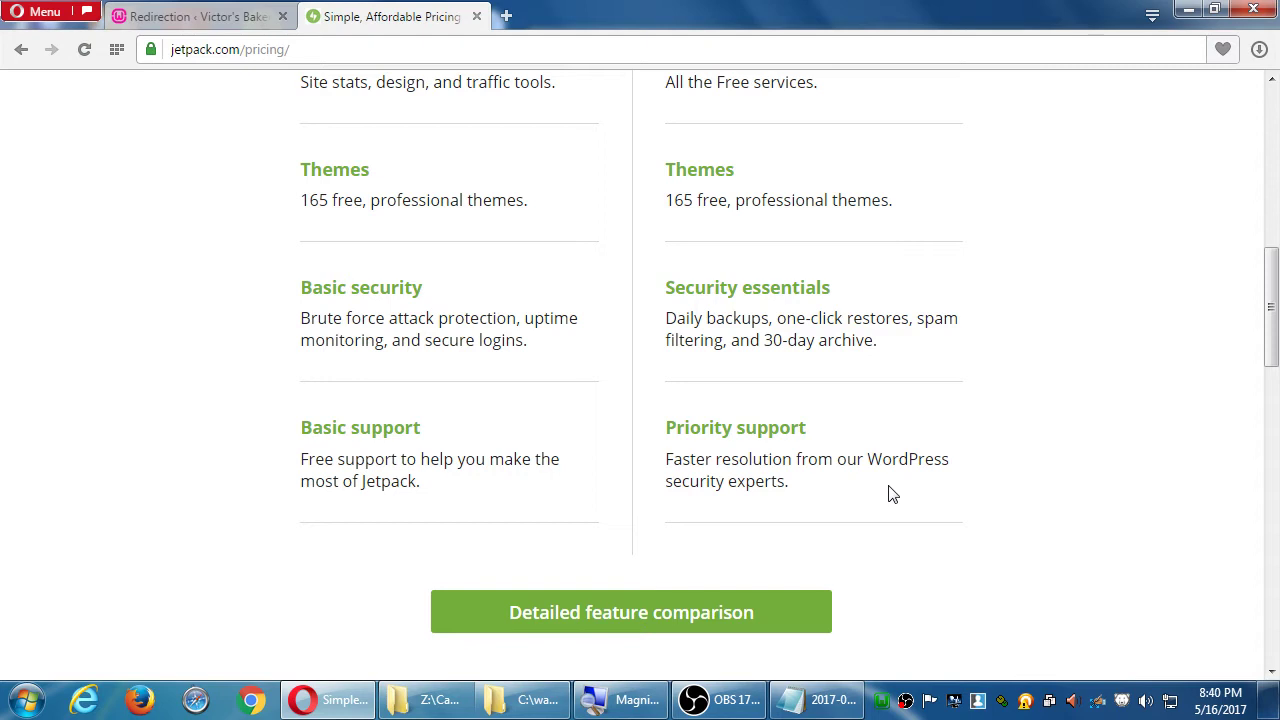
scroll(892, 494, up, 3)
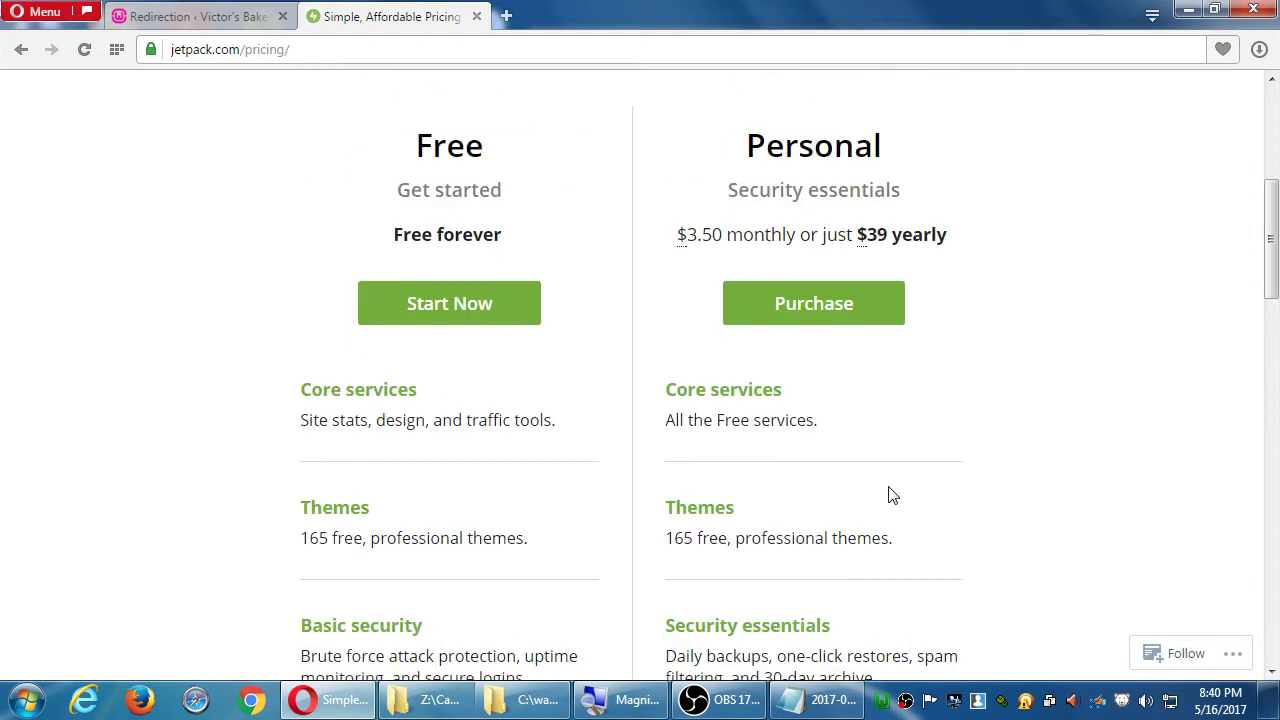
Step: Show the Business plans and compare the features and prices of Premium and Professional
scroll(890, 494, up, 3)
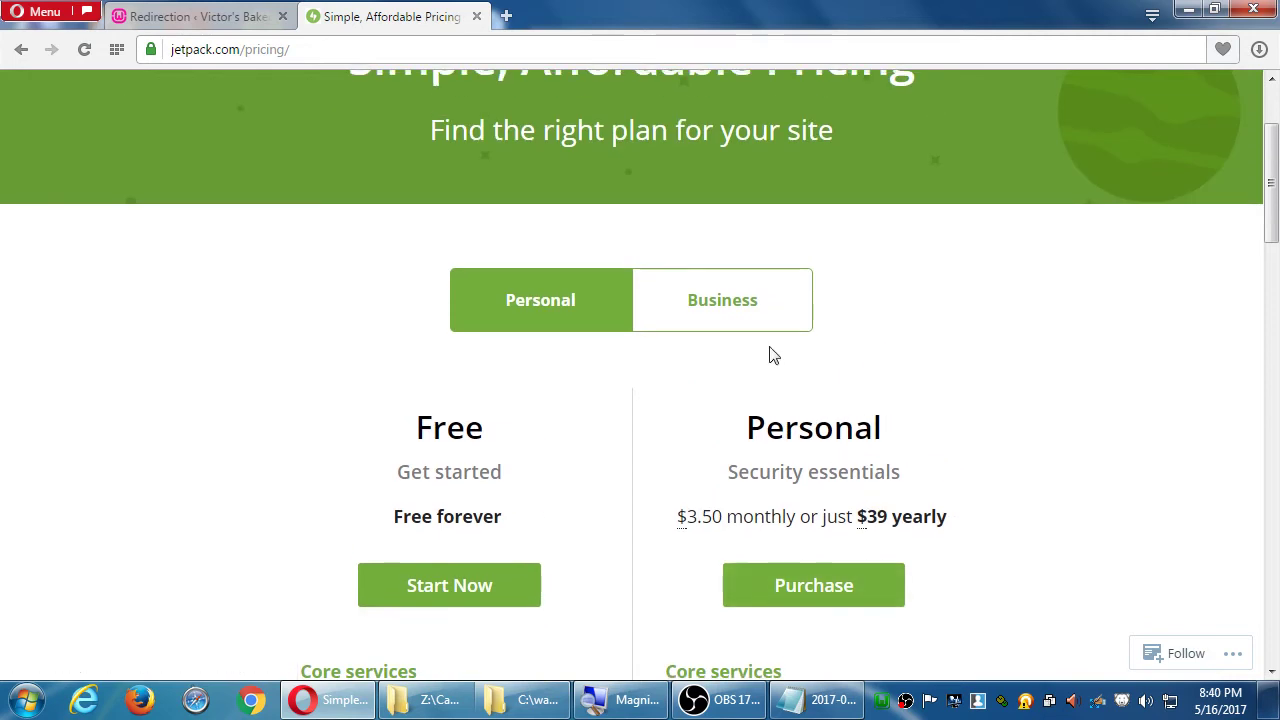
click(748, 326)
scroll(943, 389, down, 1)
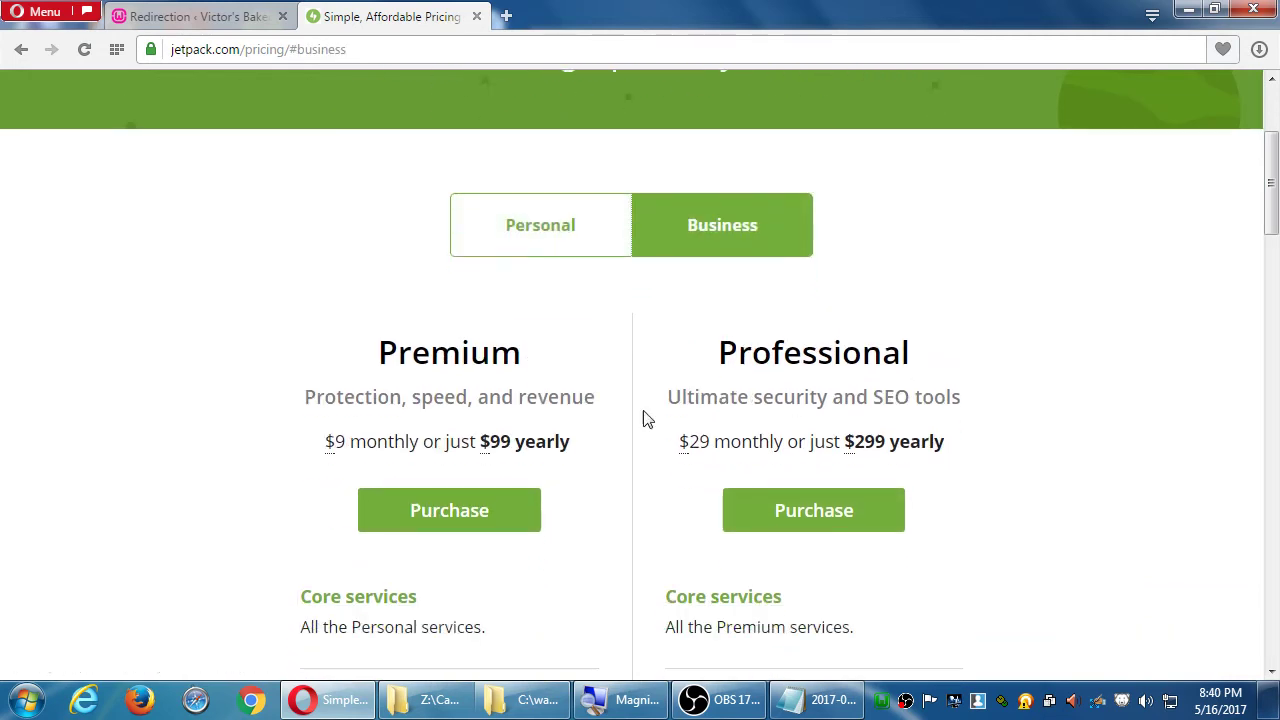
scroll(570, 450, down, 1)
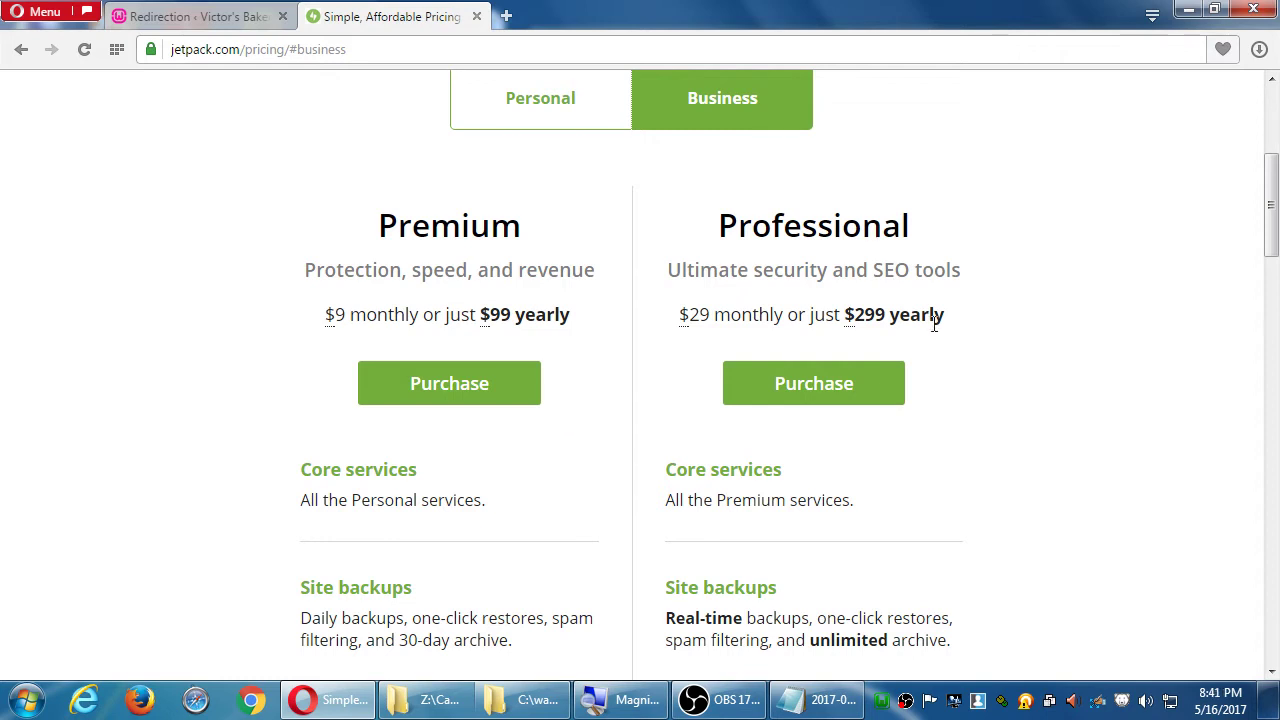
scroll(966, 429, down, 10)
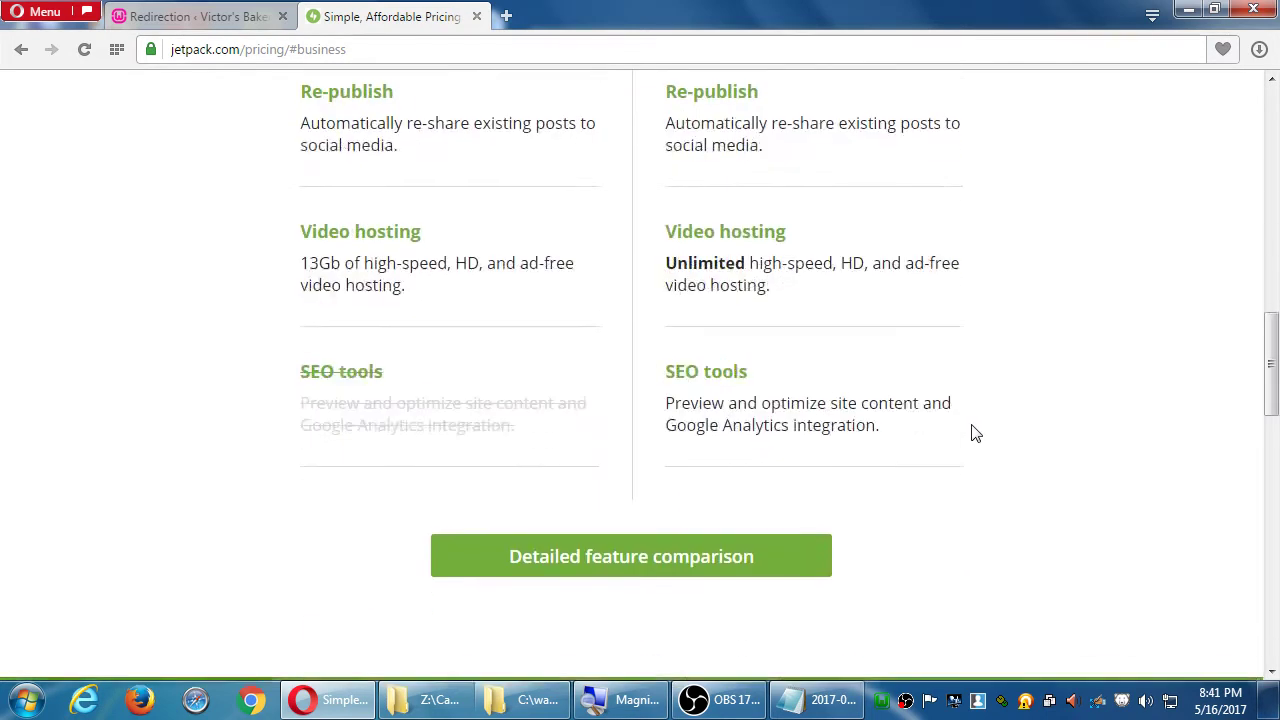
scroll(940, 375, up, 10)
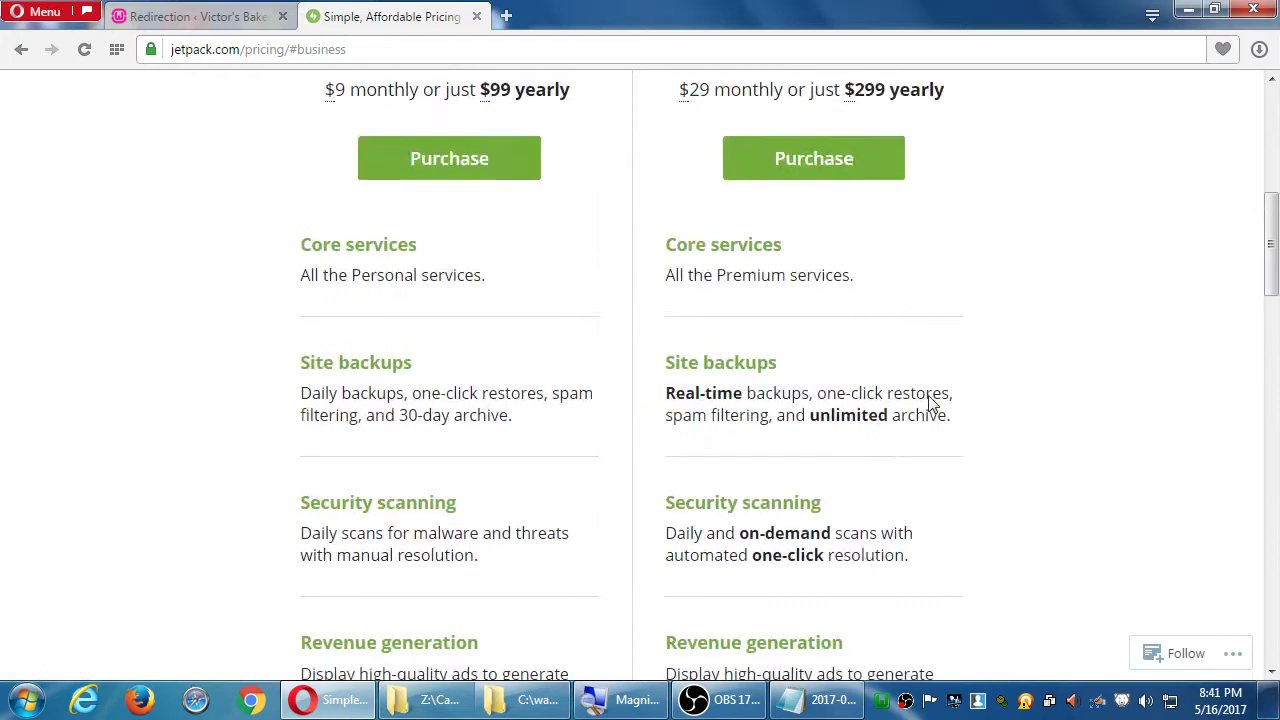
scroll(936, 400, down, 4)
Step: Open the Support page of the Jetpack site and look over its help topics
scroll(938, 397, up, 7)
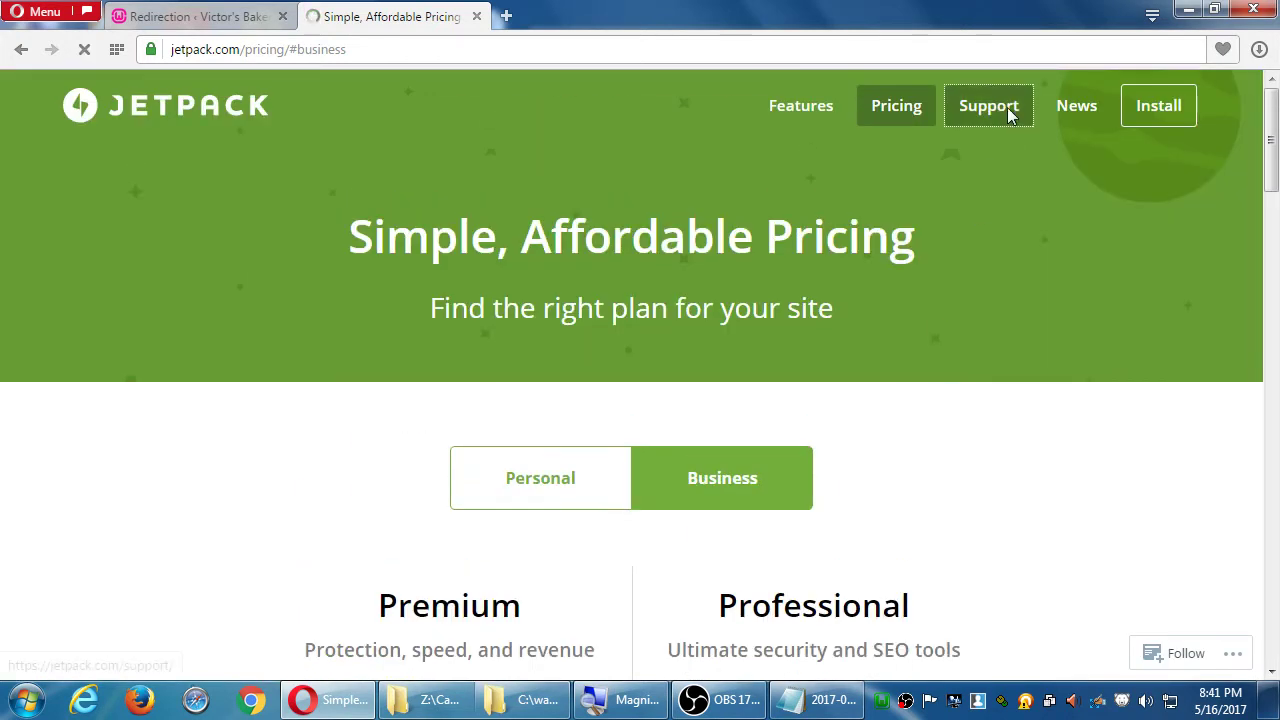
click(1007, 107)
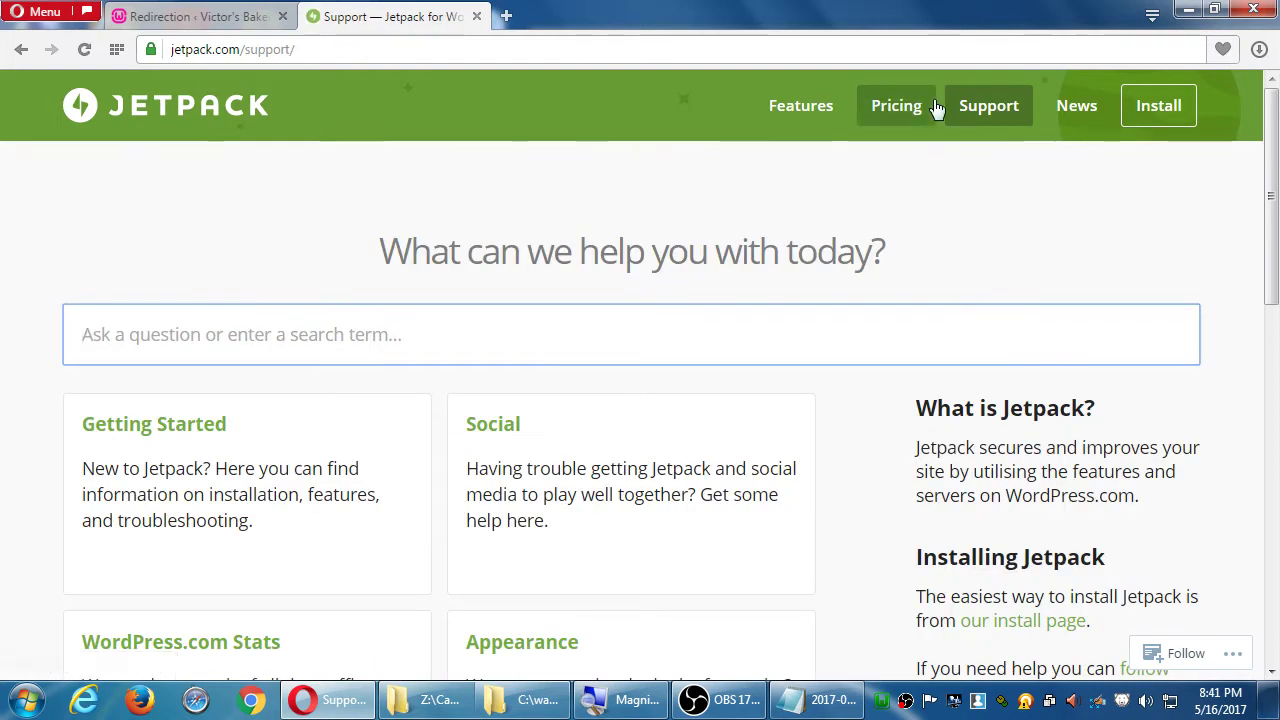
scroll(925, 185, down, 3)
scroll(930, 178, up, 3)
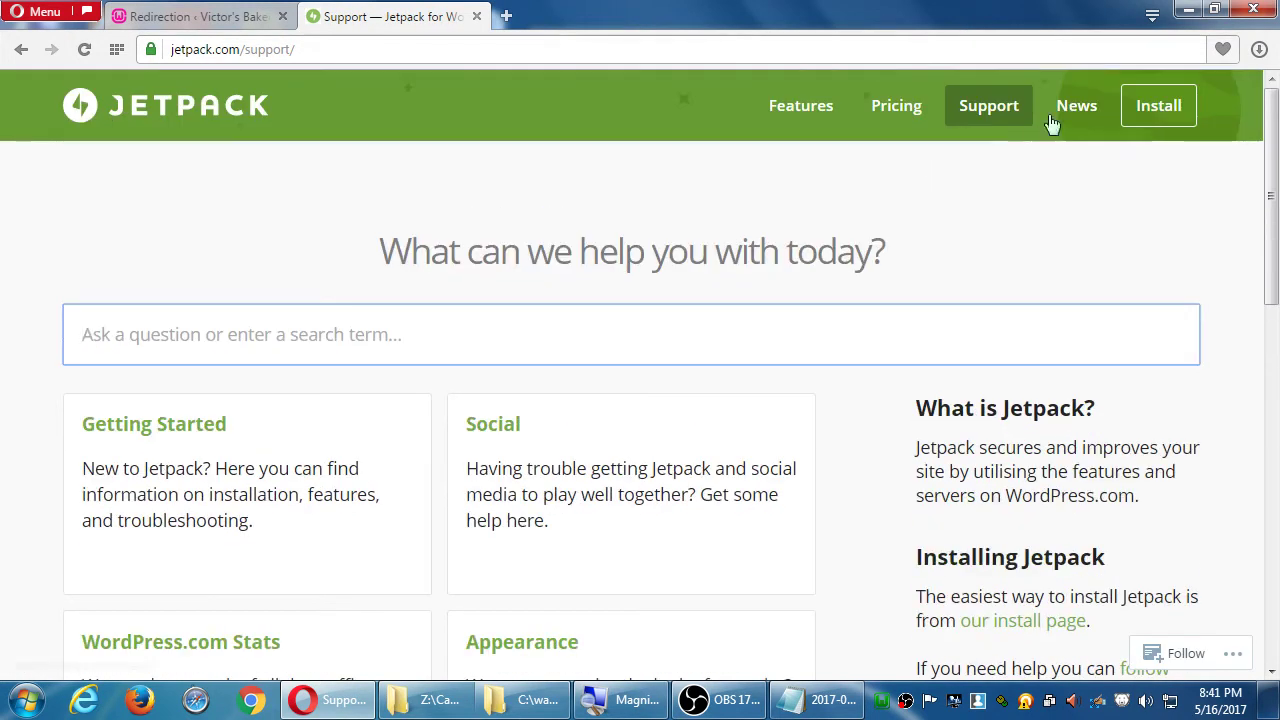
Step: Open the News page of the Jetpack site and skim the recent posts, including the 20% discount offer on paid plans
click(1063, 101)
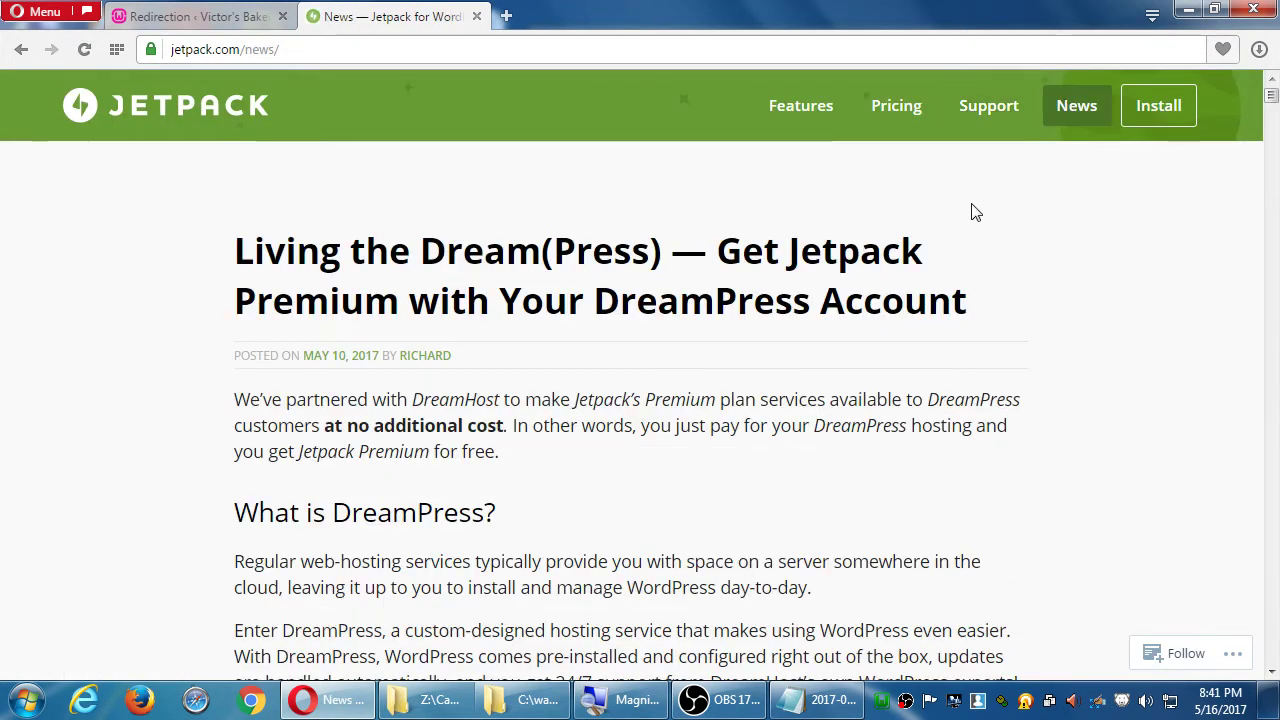
scroll(980, 206, down, 5)
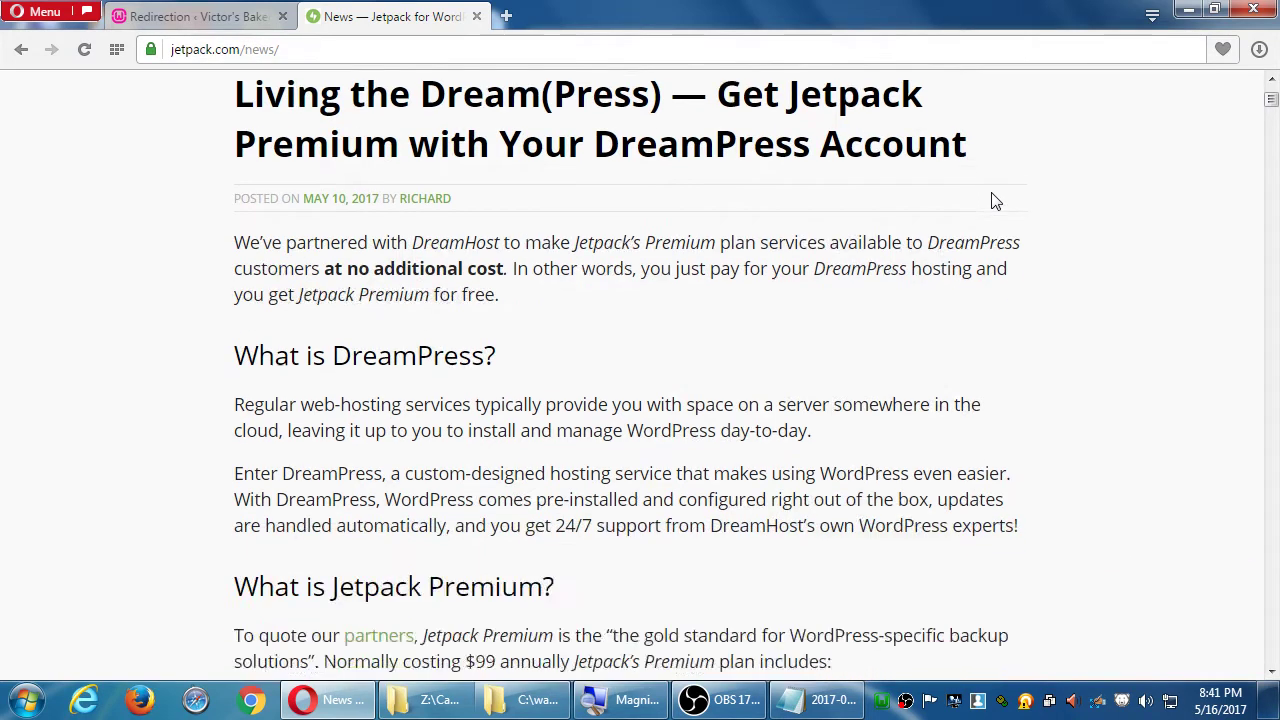
scroll(995, 190, down, 10)
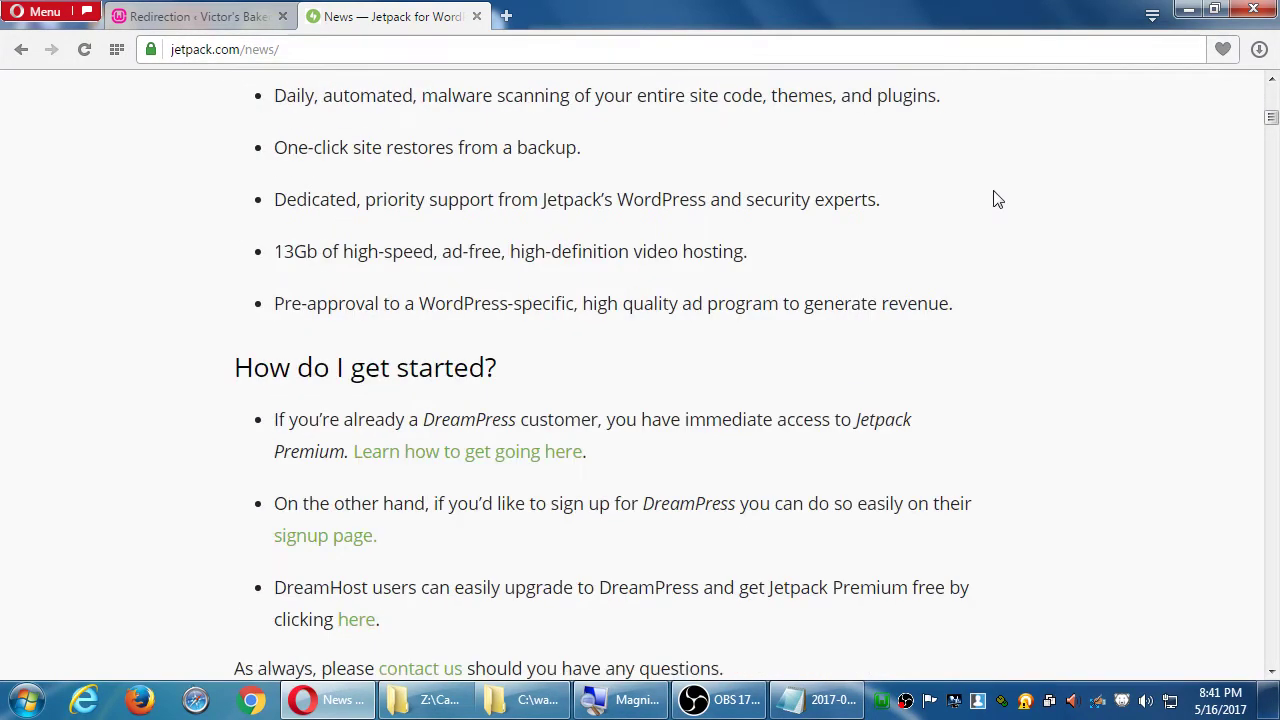
scroll(996, 195, down, 1)
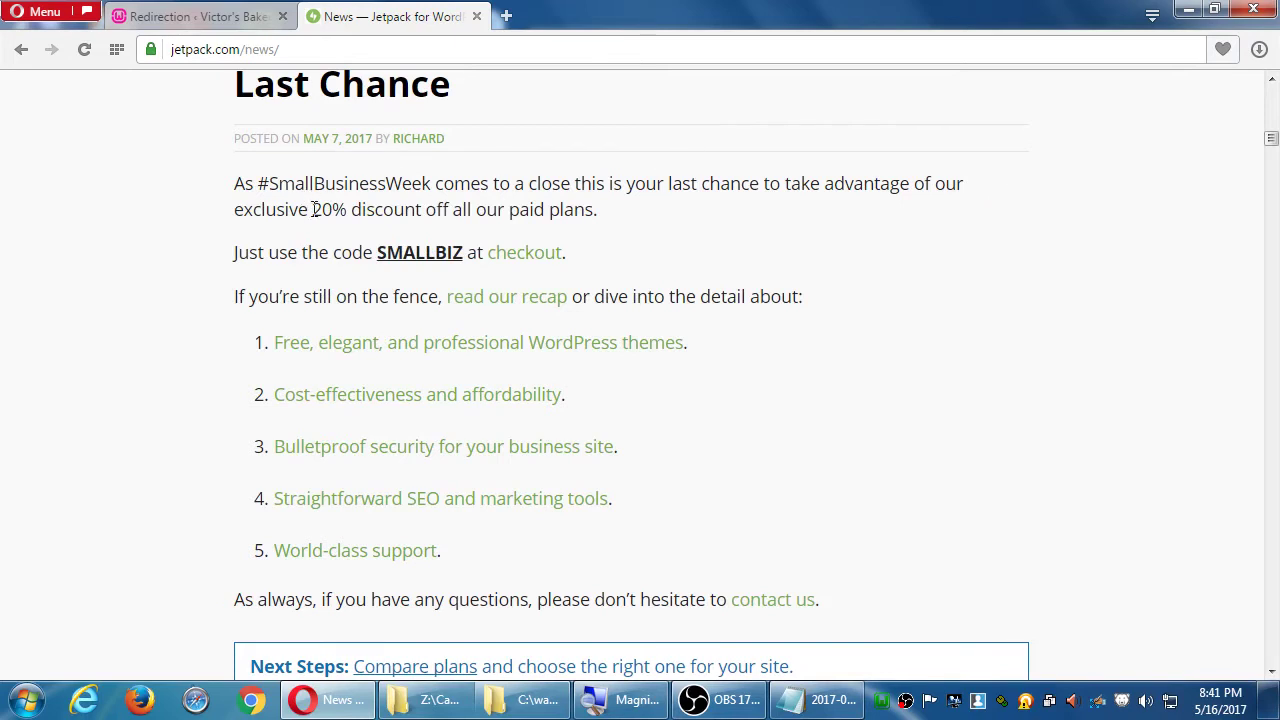
drag(313, 209, 375, 209)
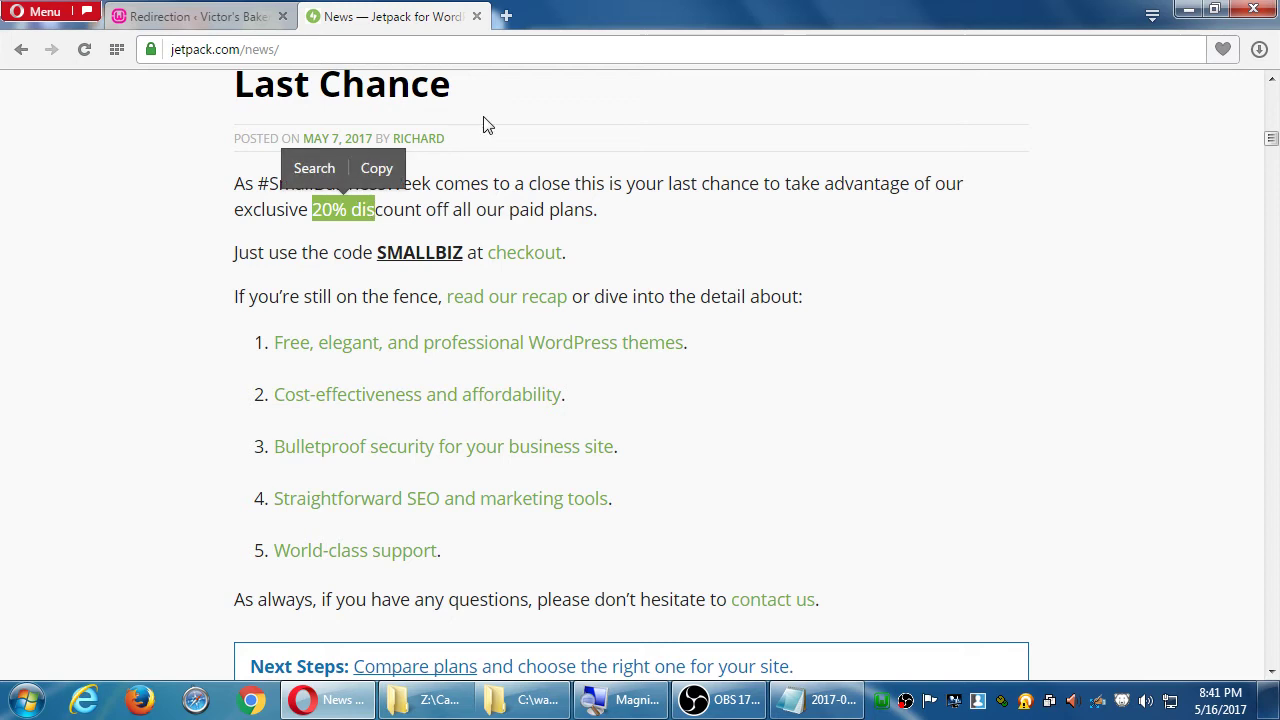
click(150, 324)
scroll(150, 325, down, 5)
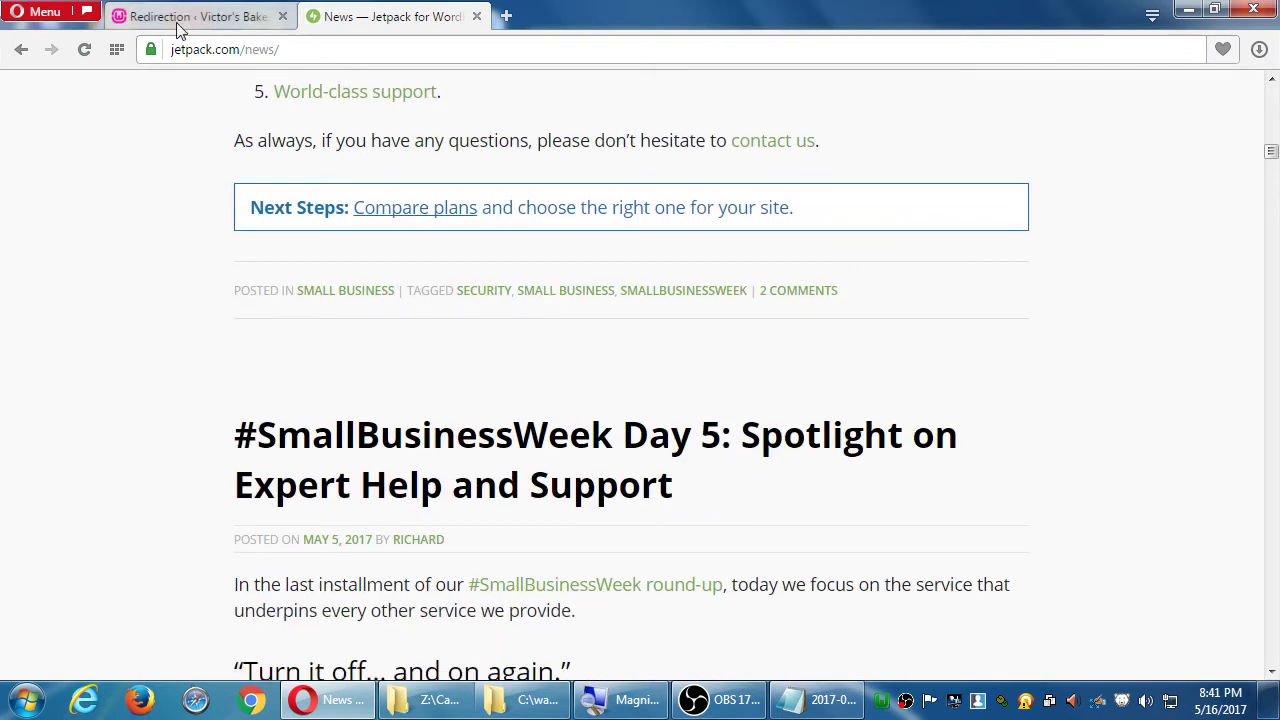
click(350, 52)
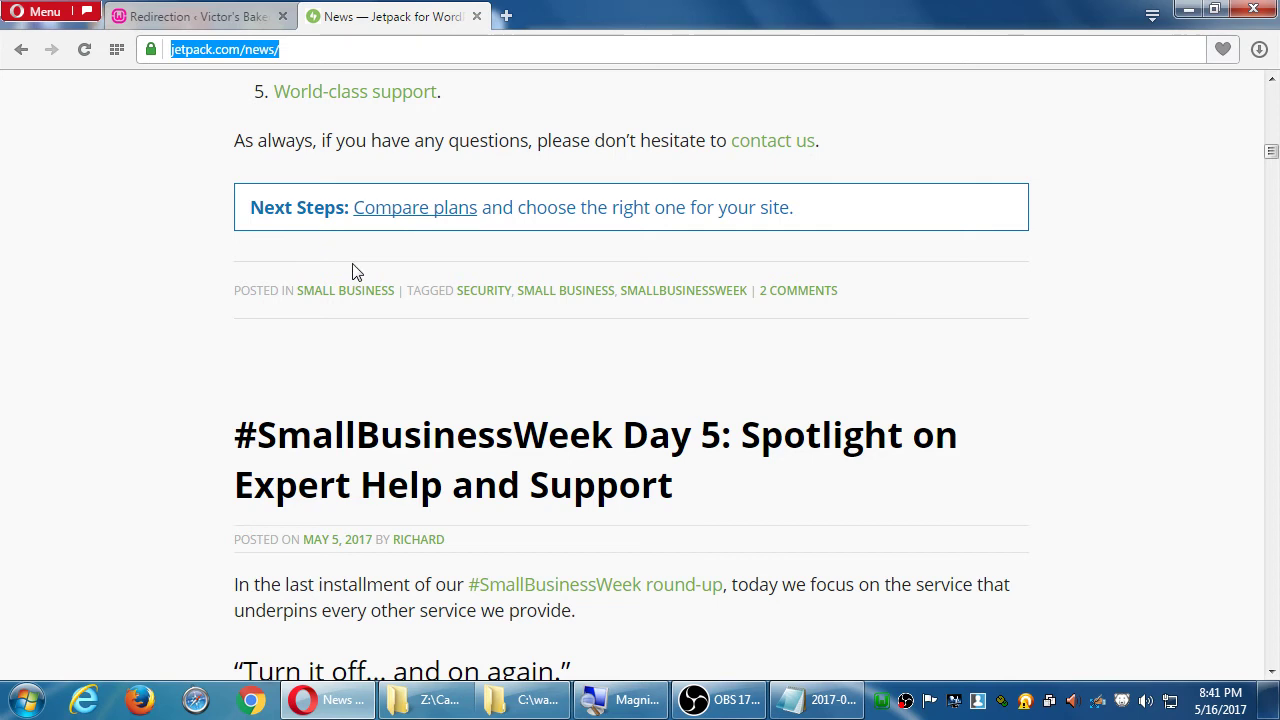
scroll(312, 250, down, 10)
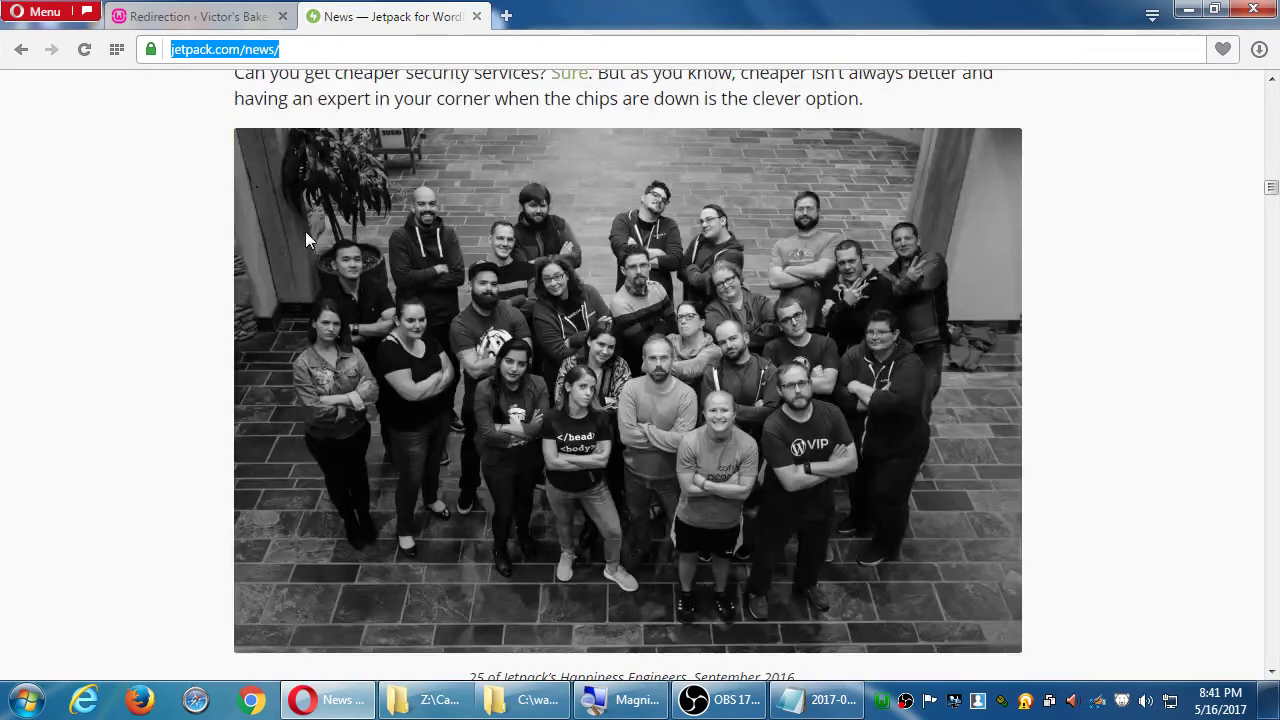
Step: Return to the WordPress admin of the bakery site, then install and activate the Jetpack by WordPress.com plugin
click(210, 27)
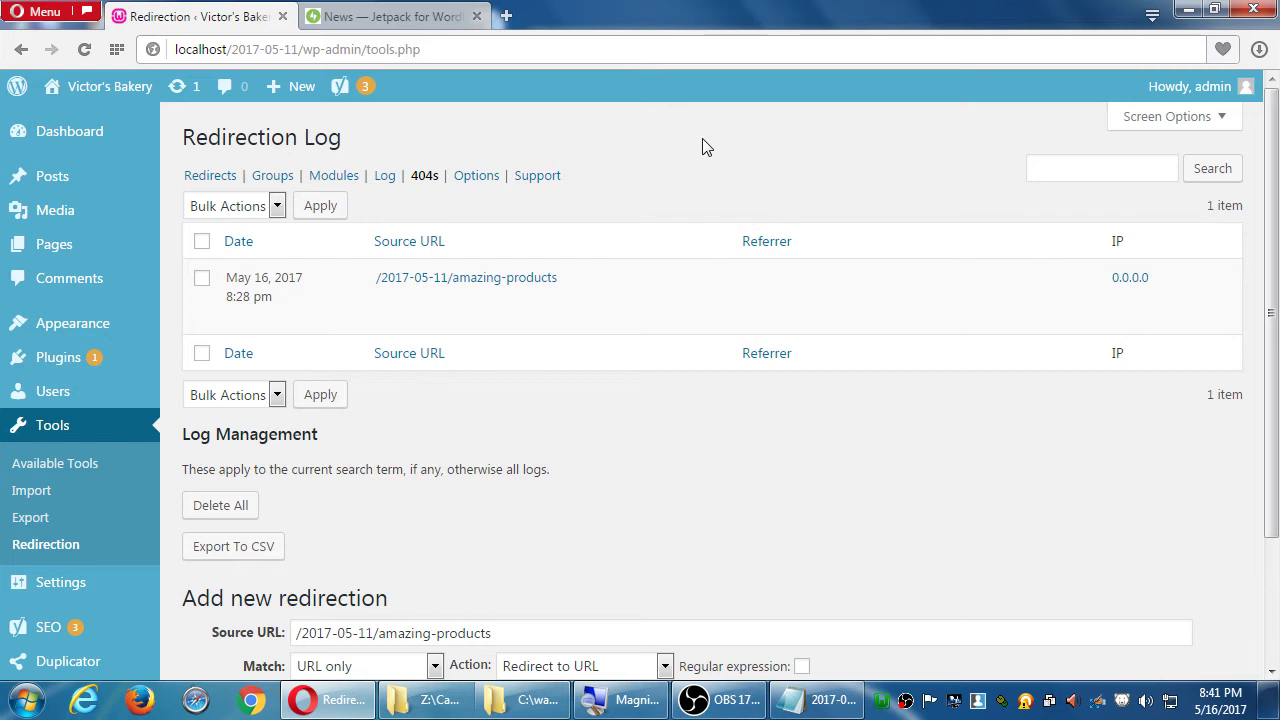
mouse_move(86, 330)
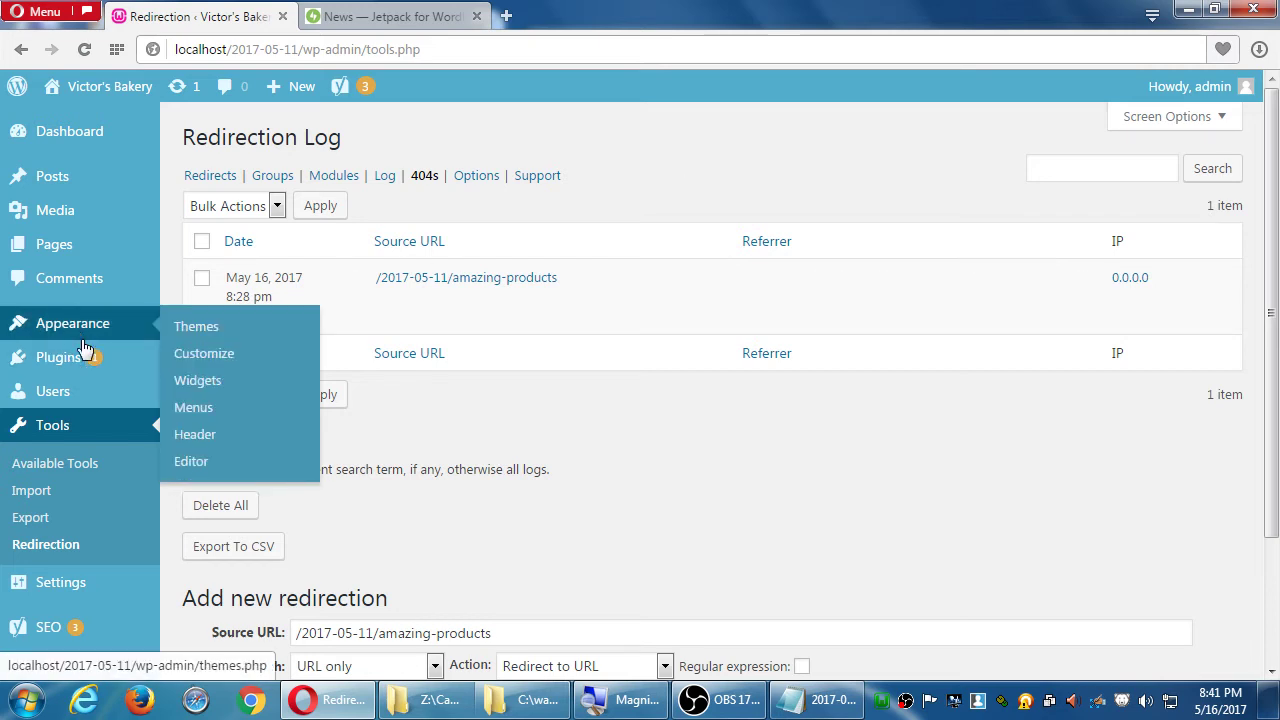
mouse_move(84, 356)
click(196, 387)
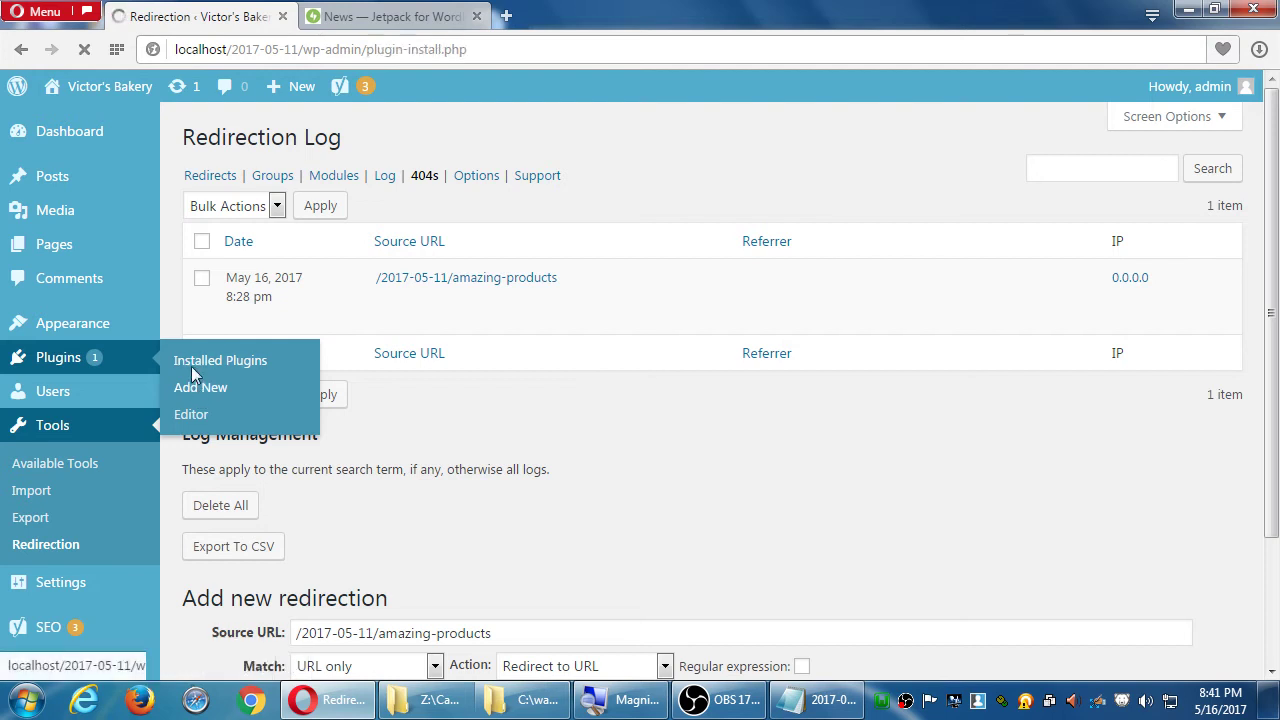
scroll(372, 400, down, 5)
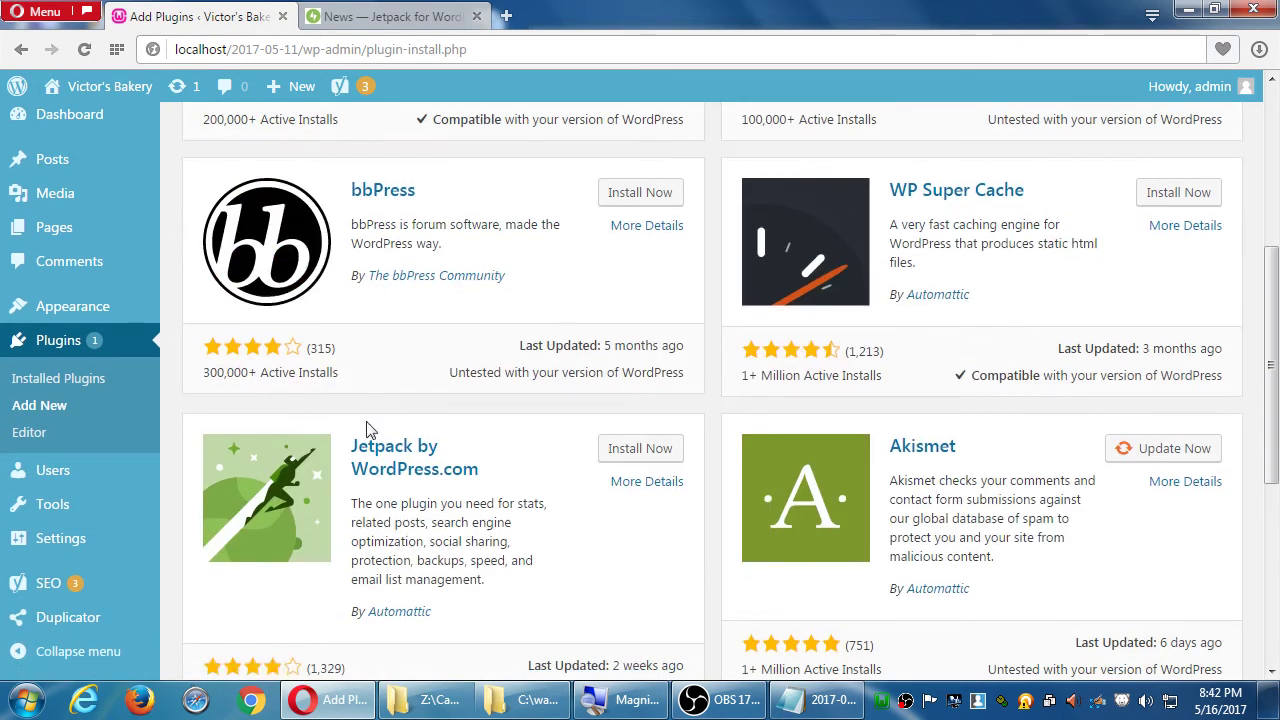
click(640, 449)
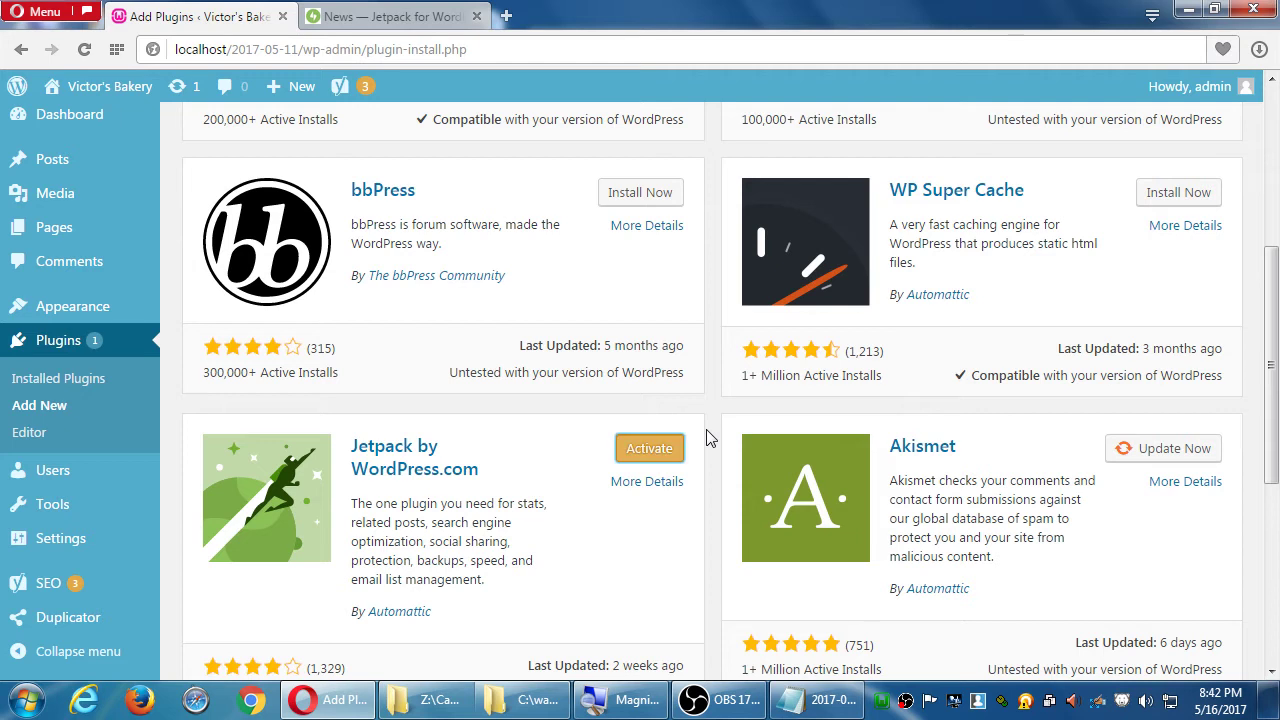
click(652, 449)
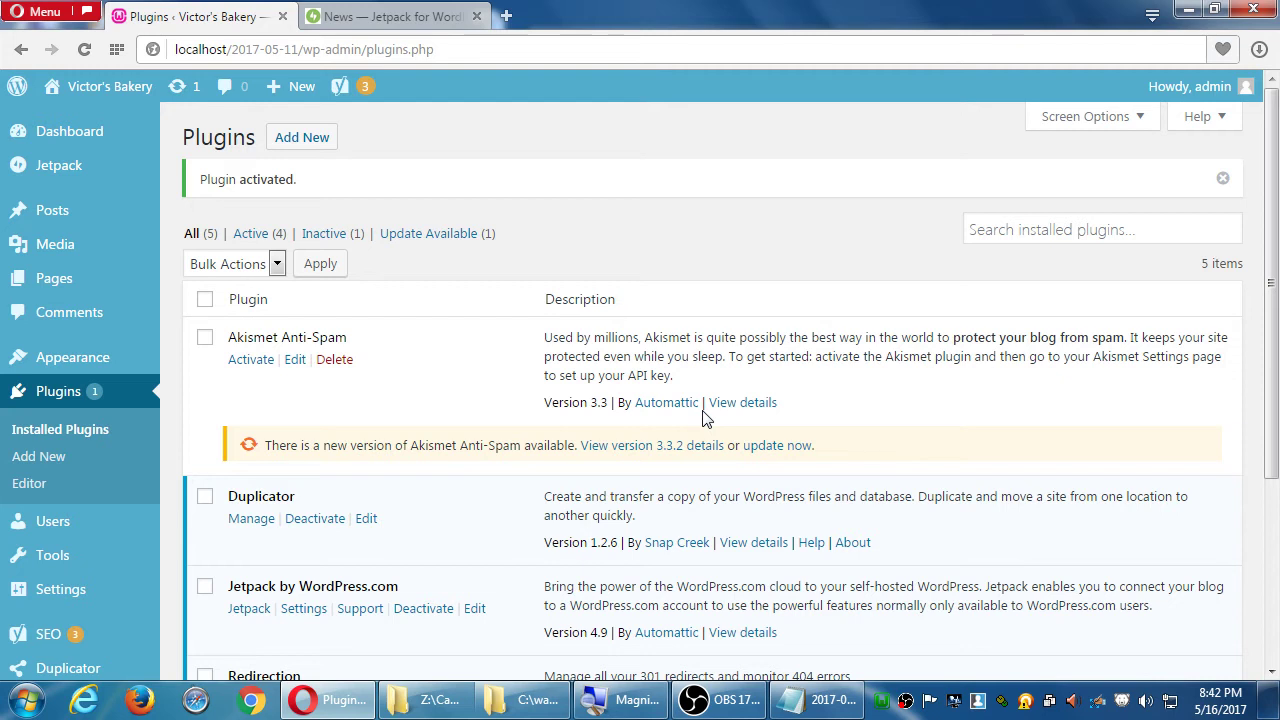
Step: Look over the installed plugins list and open the Jetpack dashboard
scroll(703, 418, down, 3)
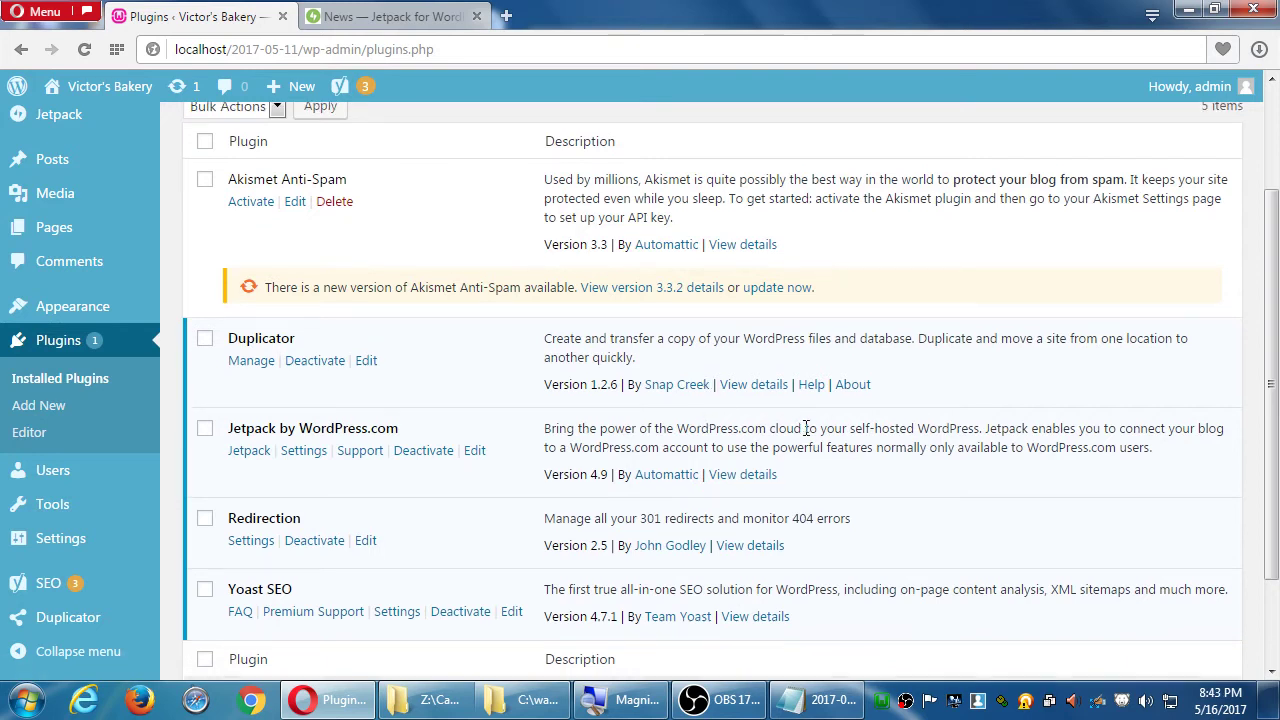
scroll(806, 430, down, 2)
scroll(806, 437, up, 3)
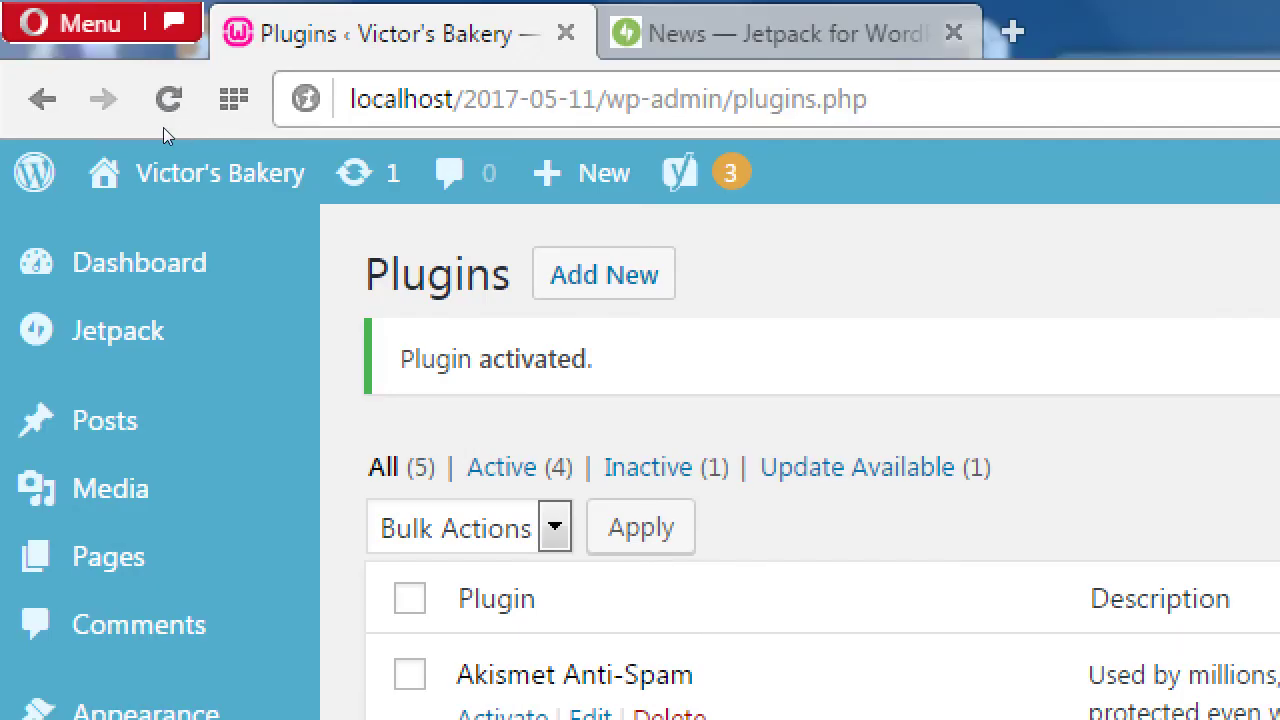
mouse_move(162, 135)
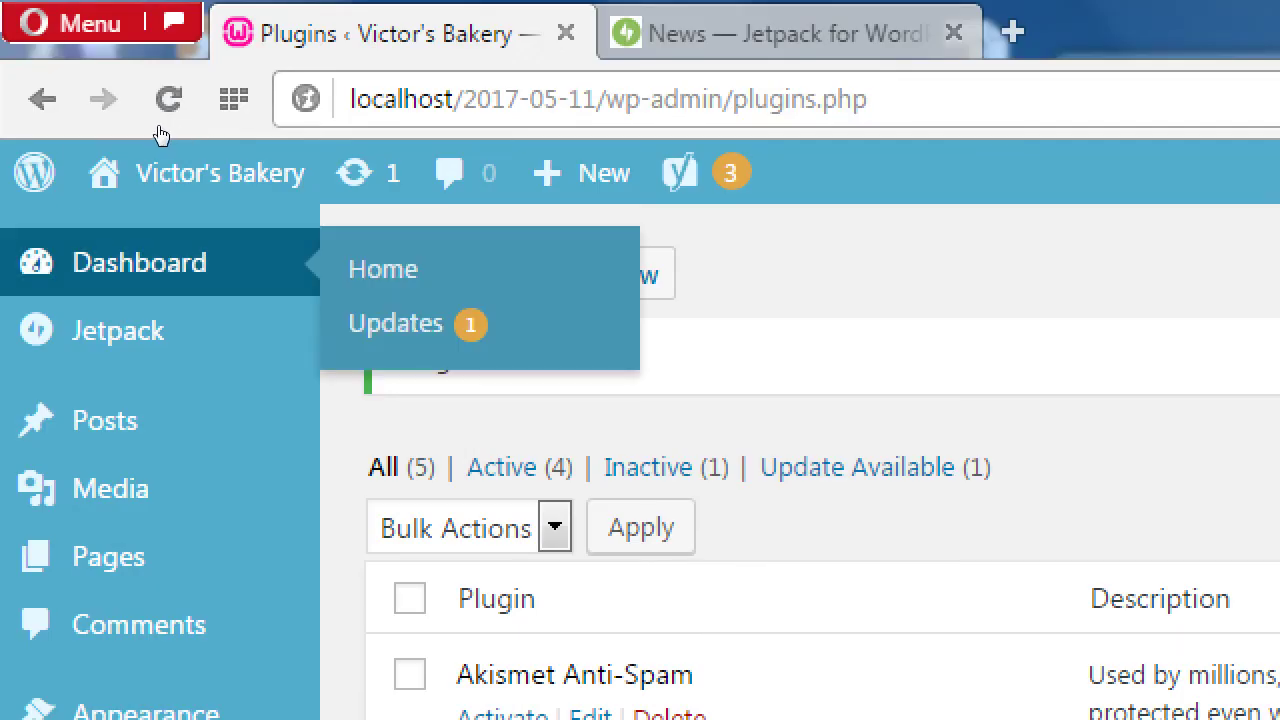
mouse_move(64, 176)
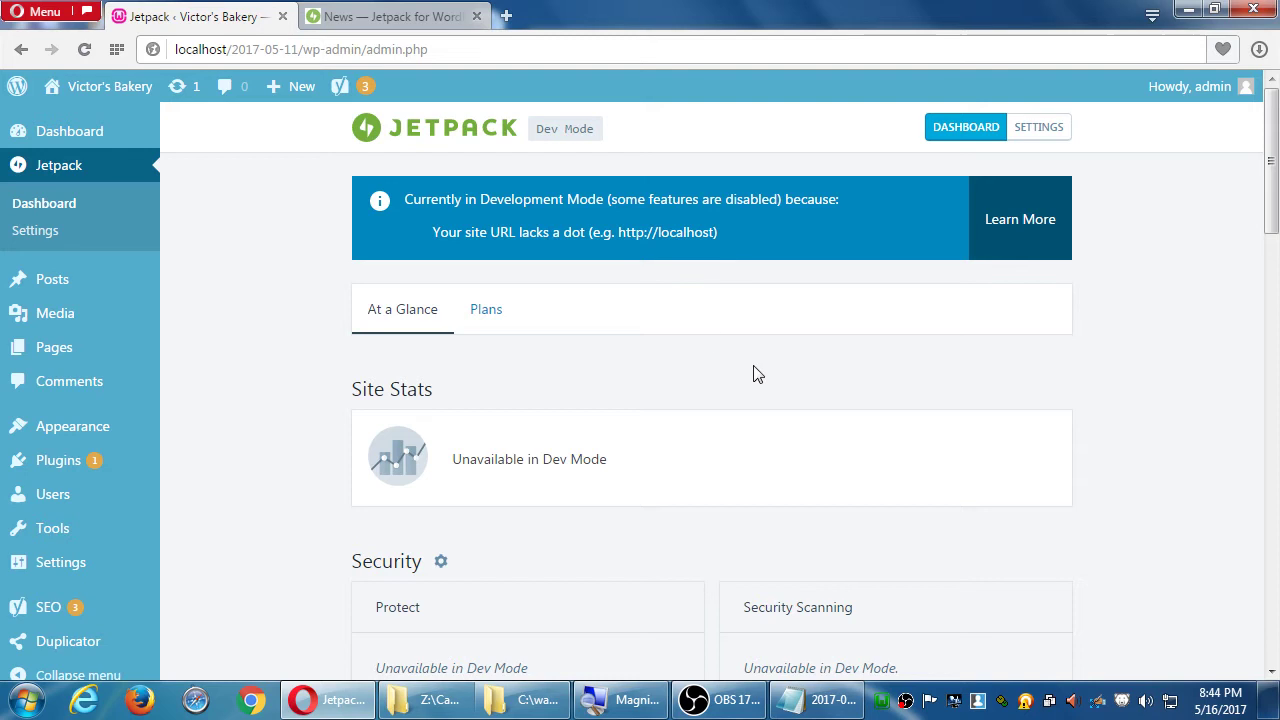
Step: Examine the Jetpack dashboard's At a Glance view, covering site stats, security, performance, connections, support, and apps
scroll(757, 374, down, 1)
drag(367, 290, 449, 294)
click(492, 288)
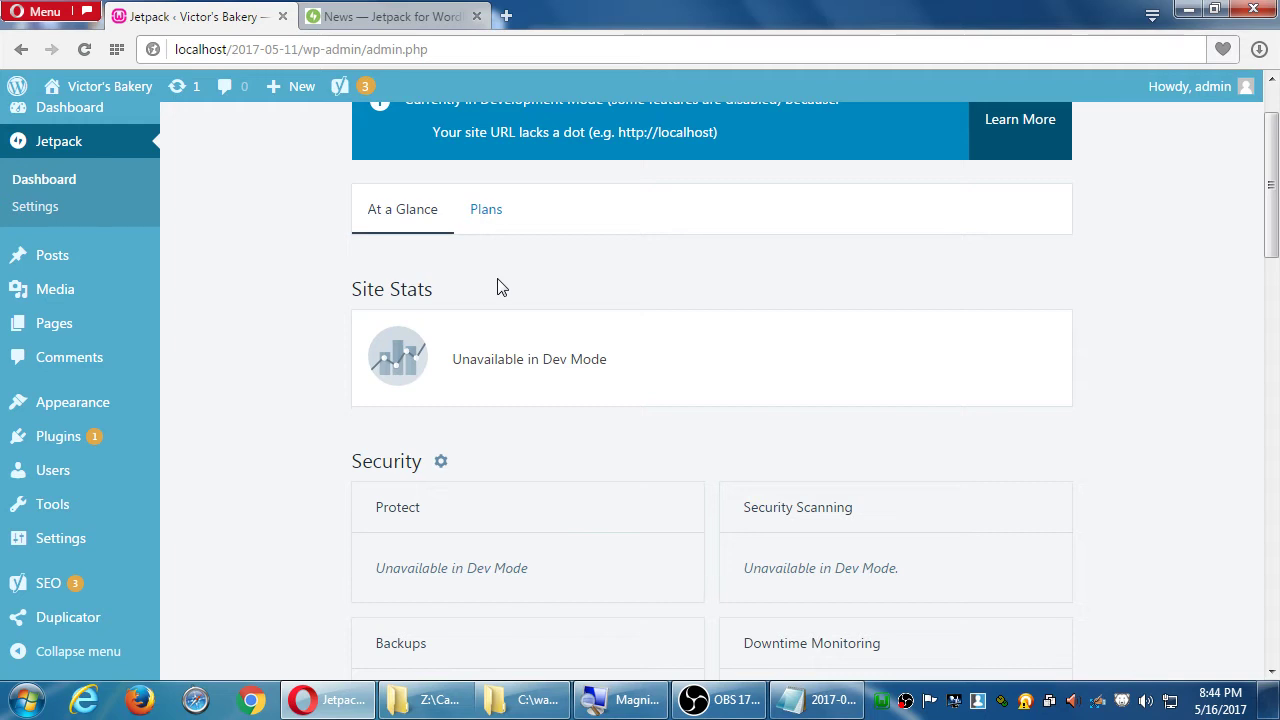
scroll(530, 310, down, 4)
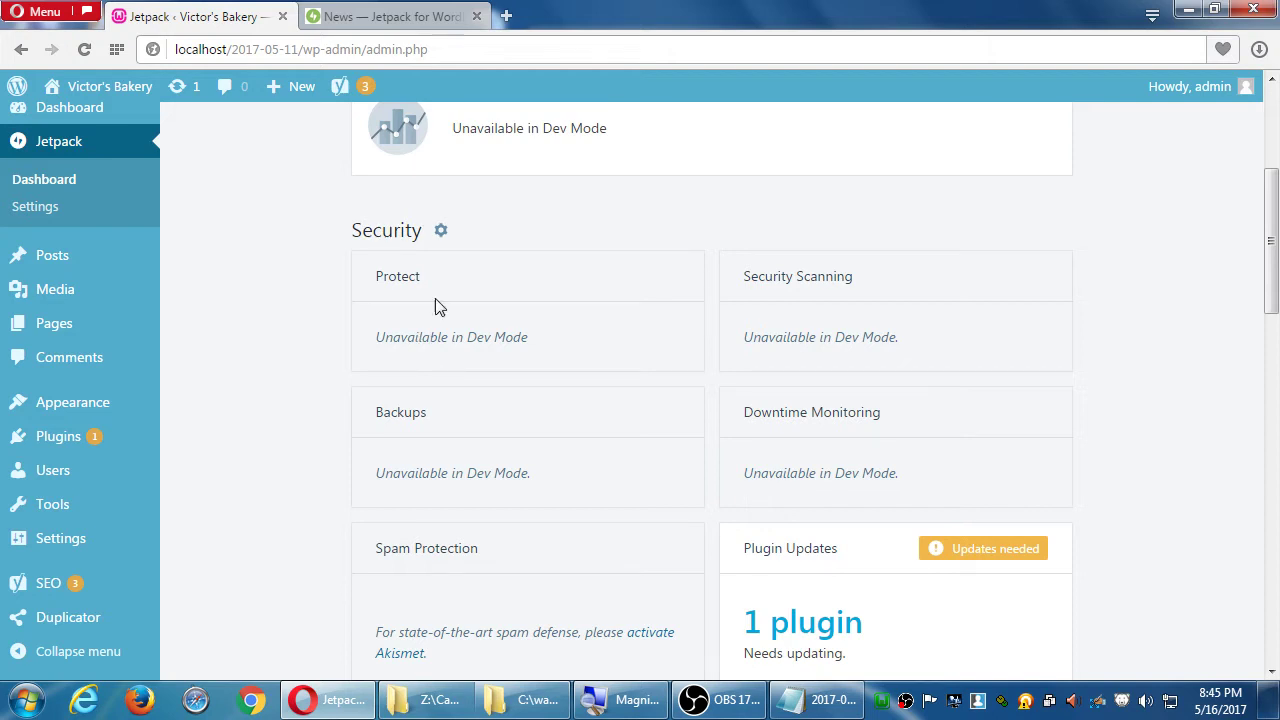
scroll(435, 320, down, 5)
scroll(333, 295, down, 2)
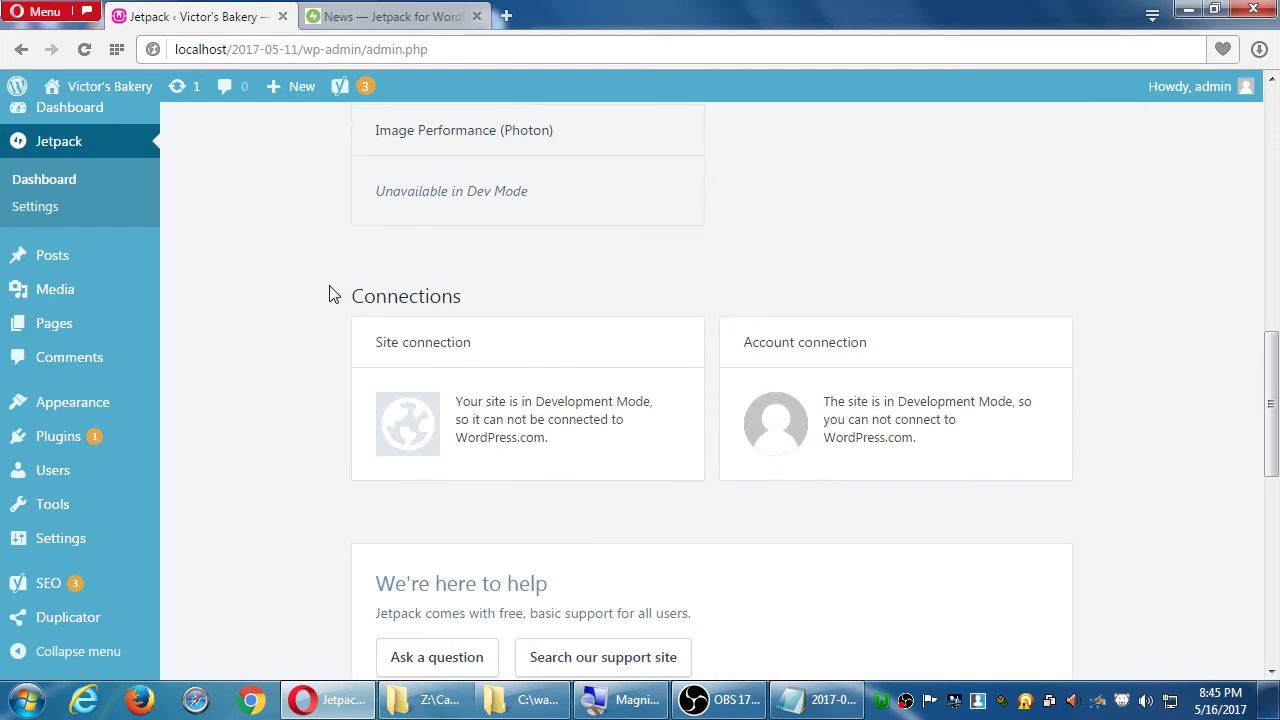
scroll(330, 295, down, 1)
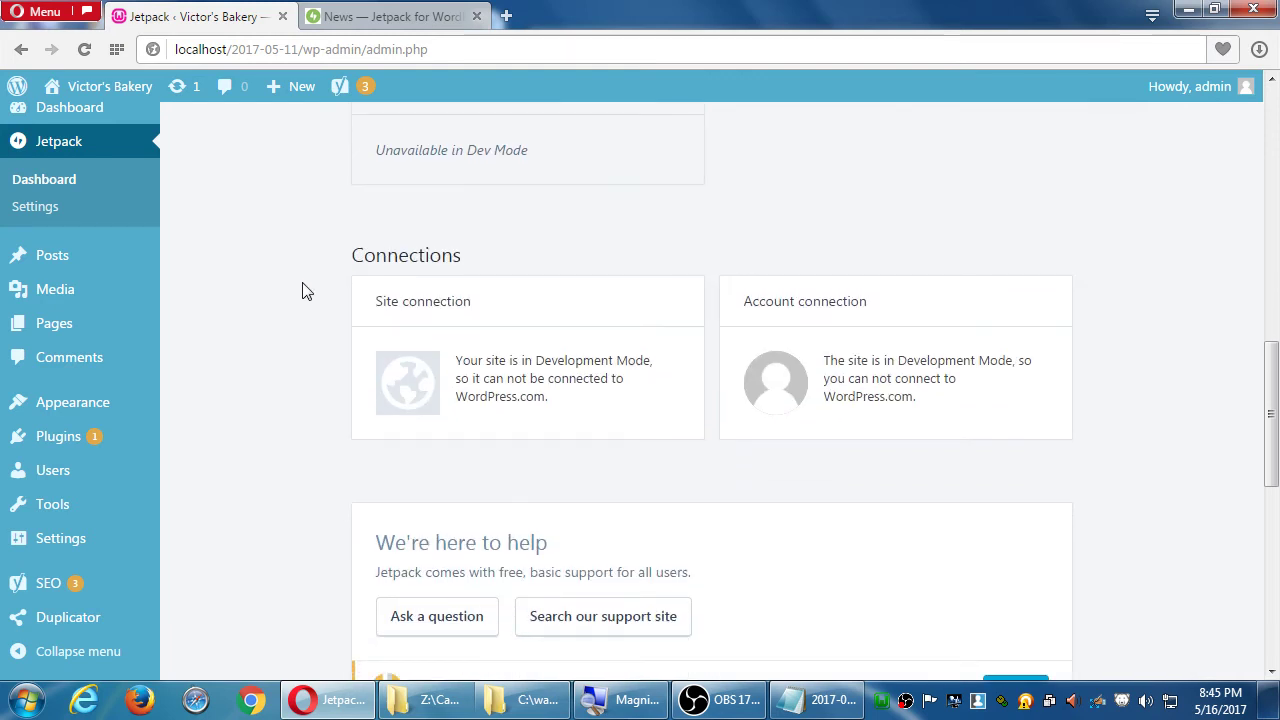
scroll(307, 290, down, 6)
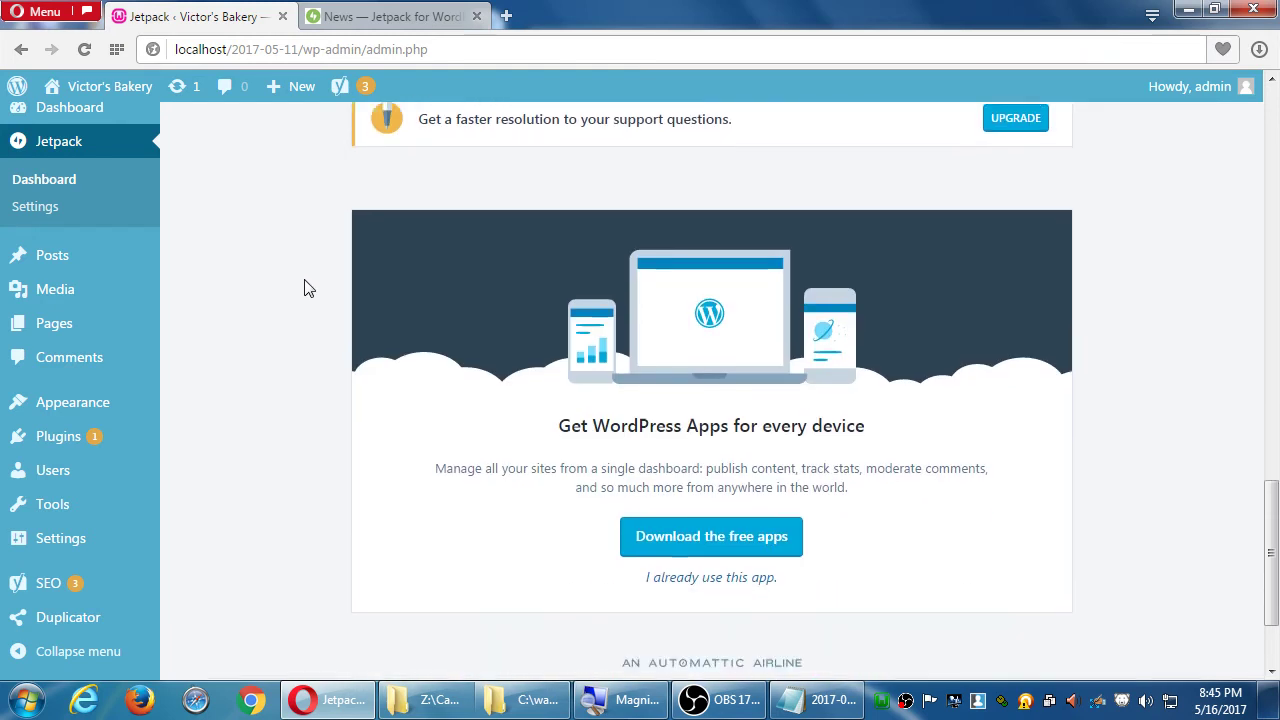
scroll(309, 288, down, 2)
scroll(309, 288, up, 5)
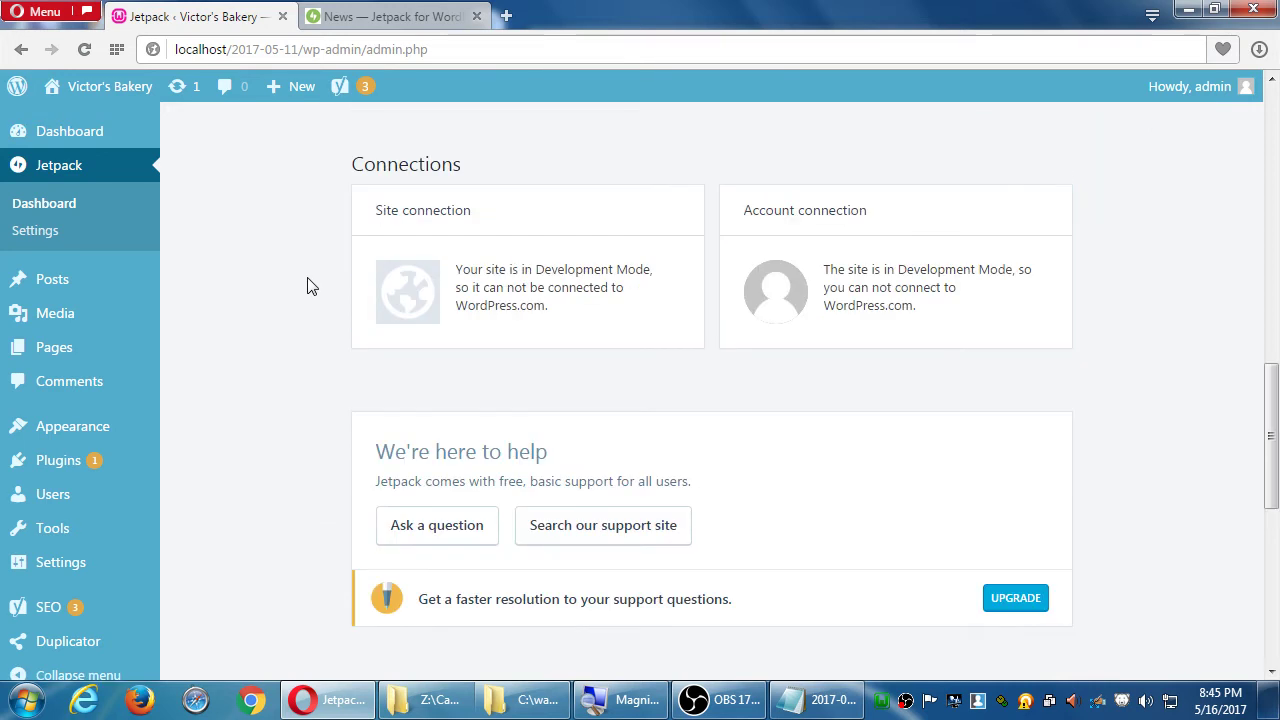
scroll(309, 288, up, 10)
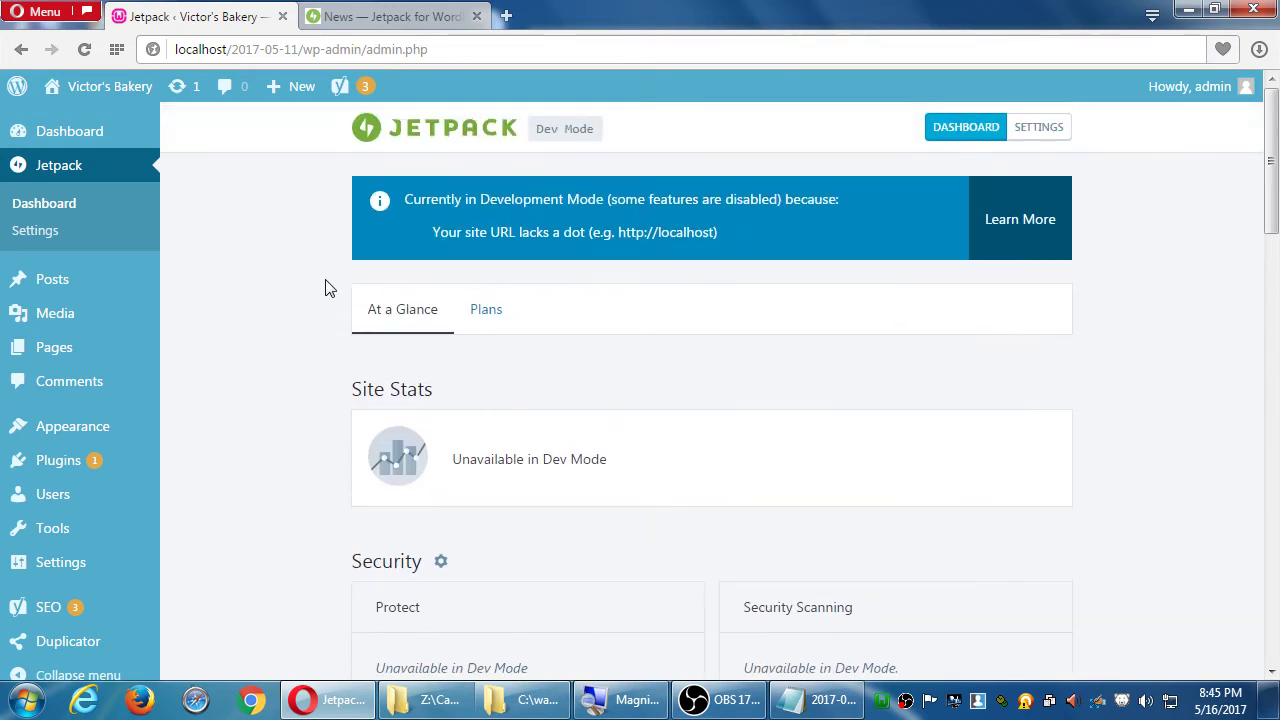
Step: Glance over Jetpack's Writing settings and return to the Jetpack dashboard
click(1046, 136)
scroll(651, 349, down, 4)
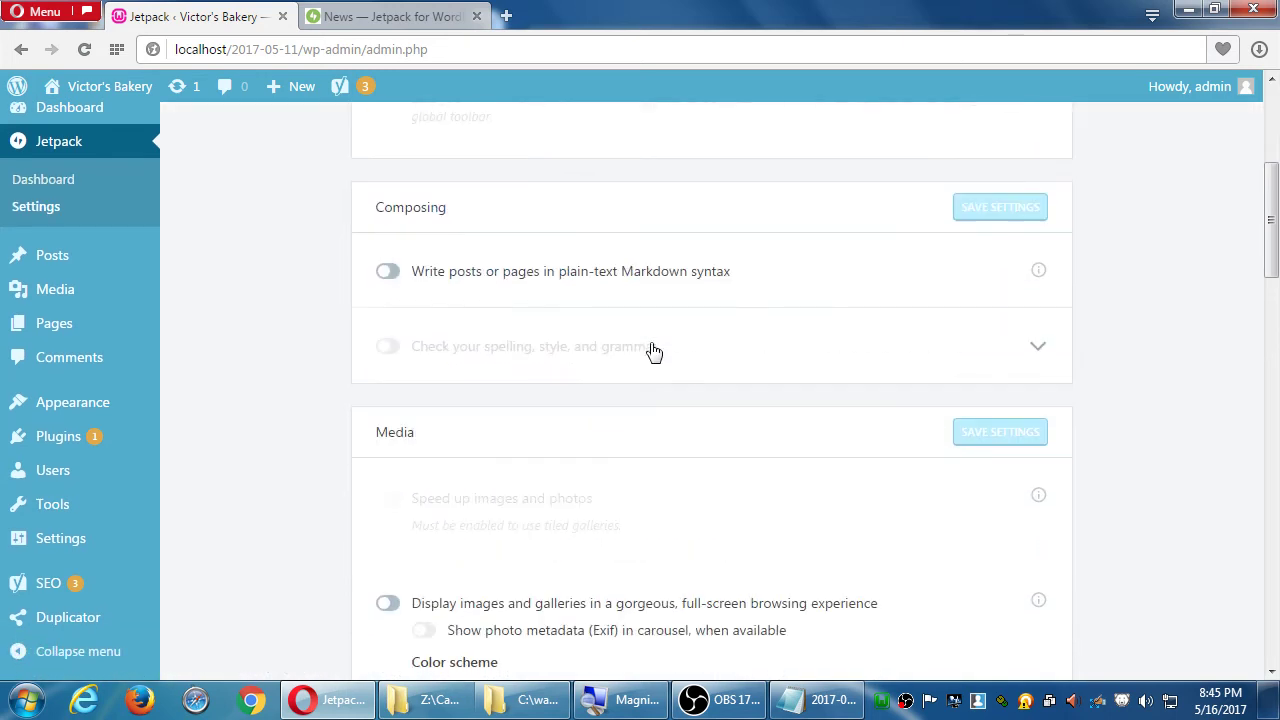
scroll(651, 351, up, 4)
click(966, 130)
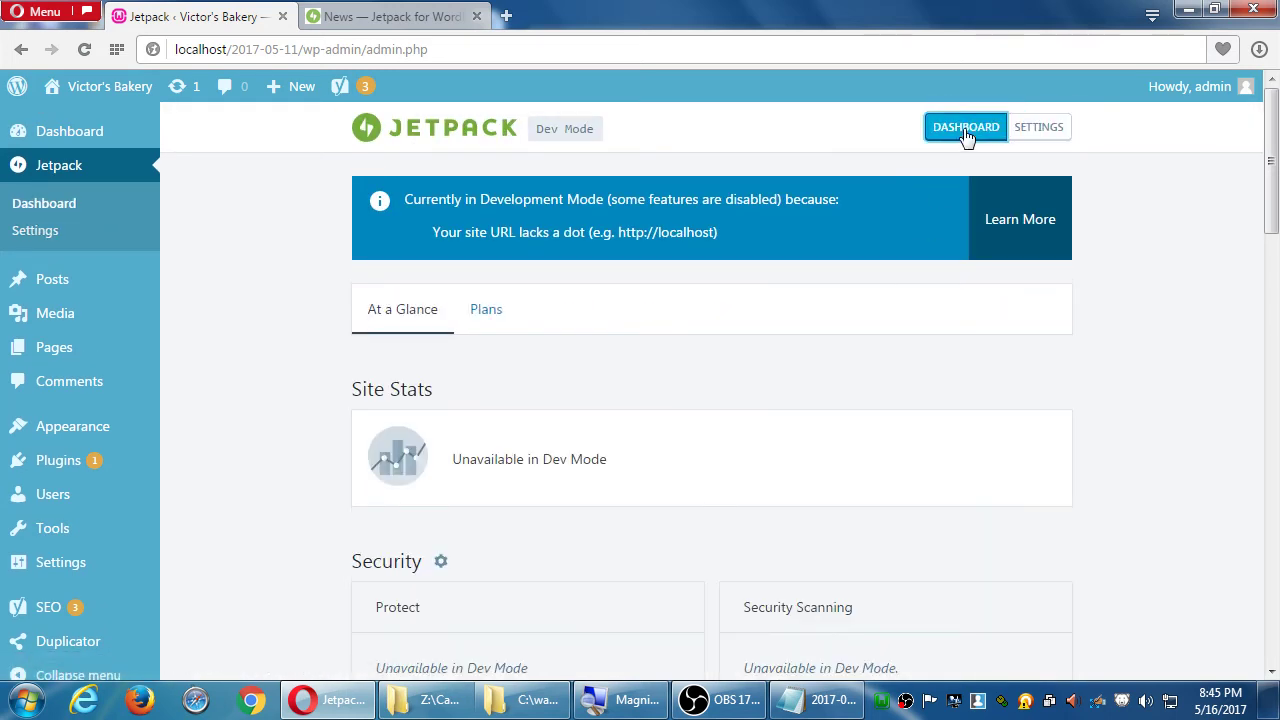
Step: Open Jetpack's Security settings and review the options for backups, brute force attack protection, and WordPress.com log in
click(1041, 136)
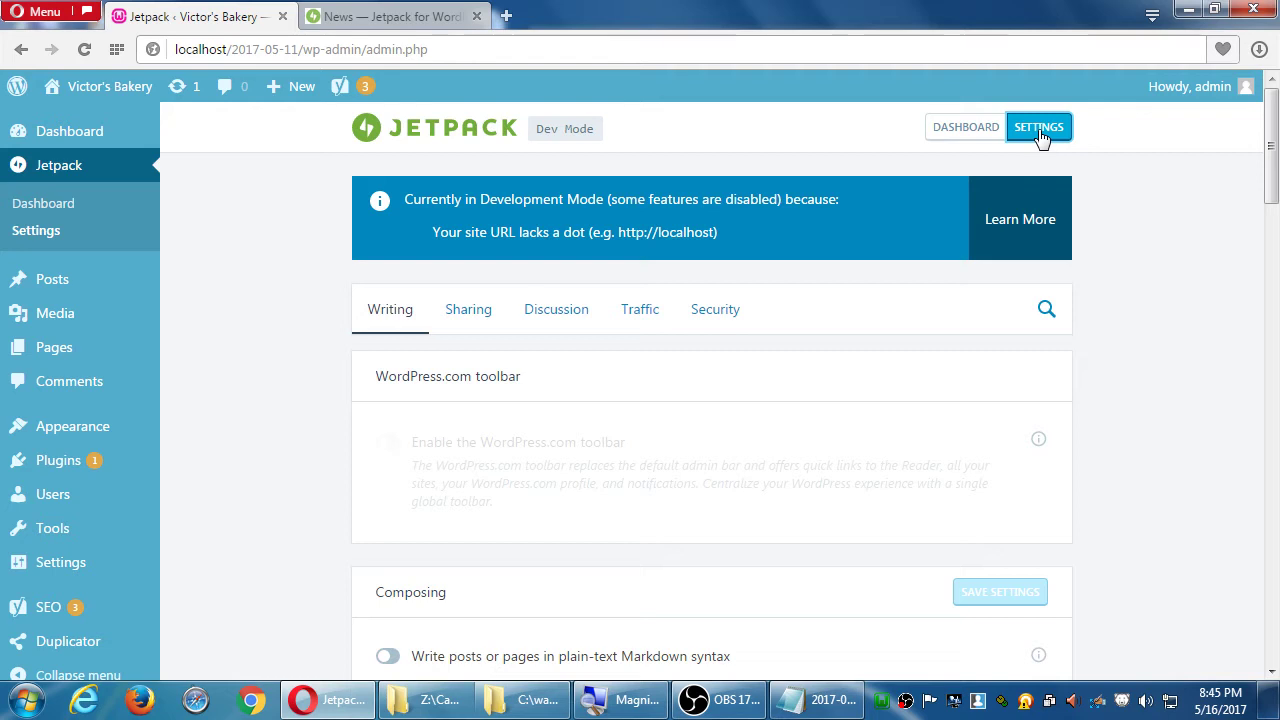
click(708, 316)
scroll(366, 371, down, 3)
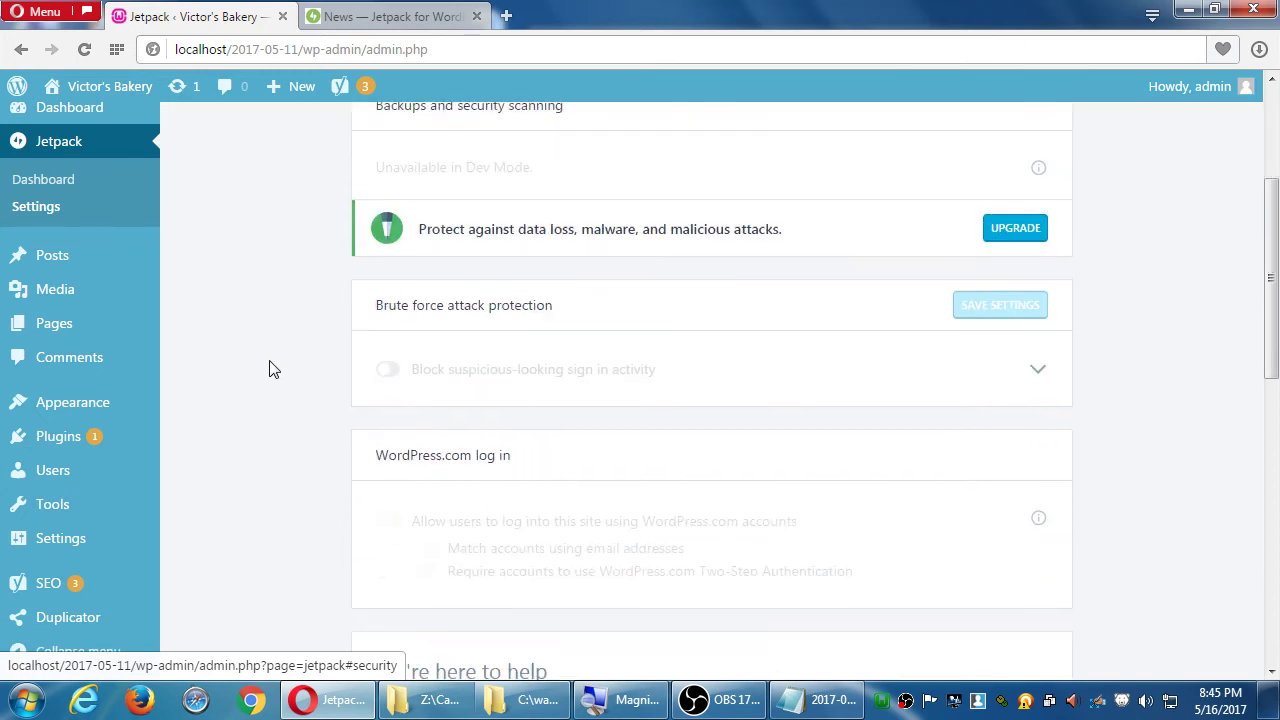
scroll(277, 366, down, 4)
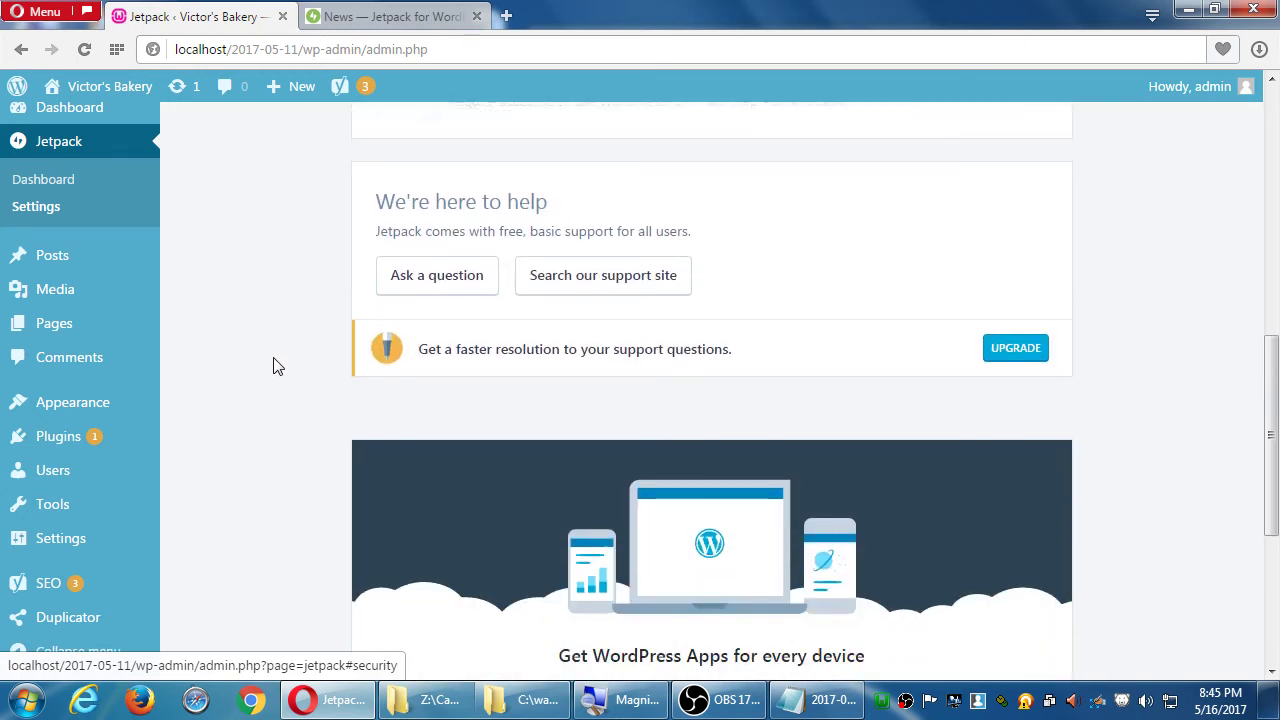
scroll(277, 366, up, 6)
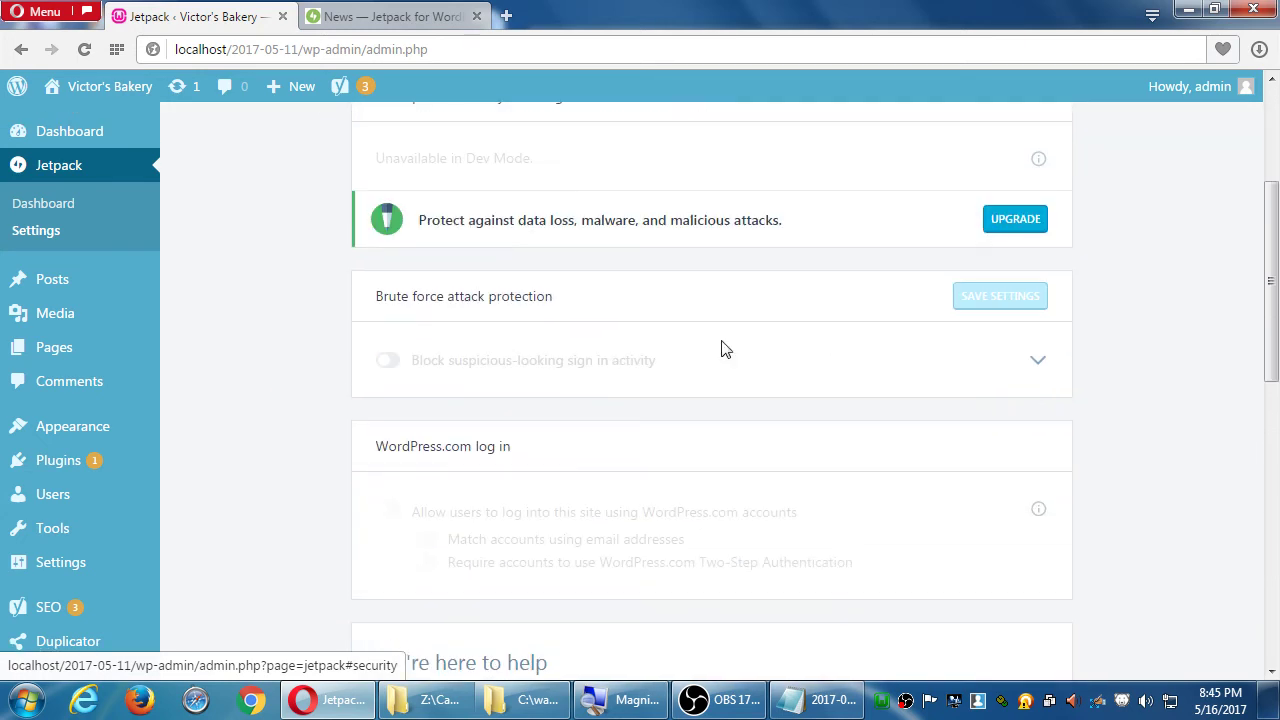
scroll(660, 404, up, 2)
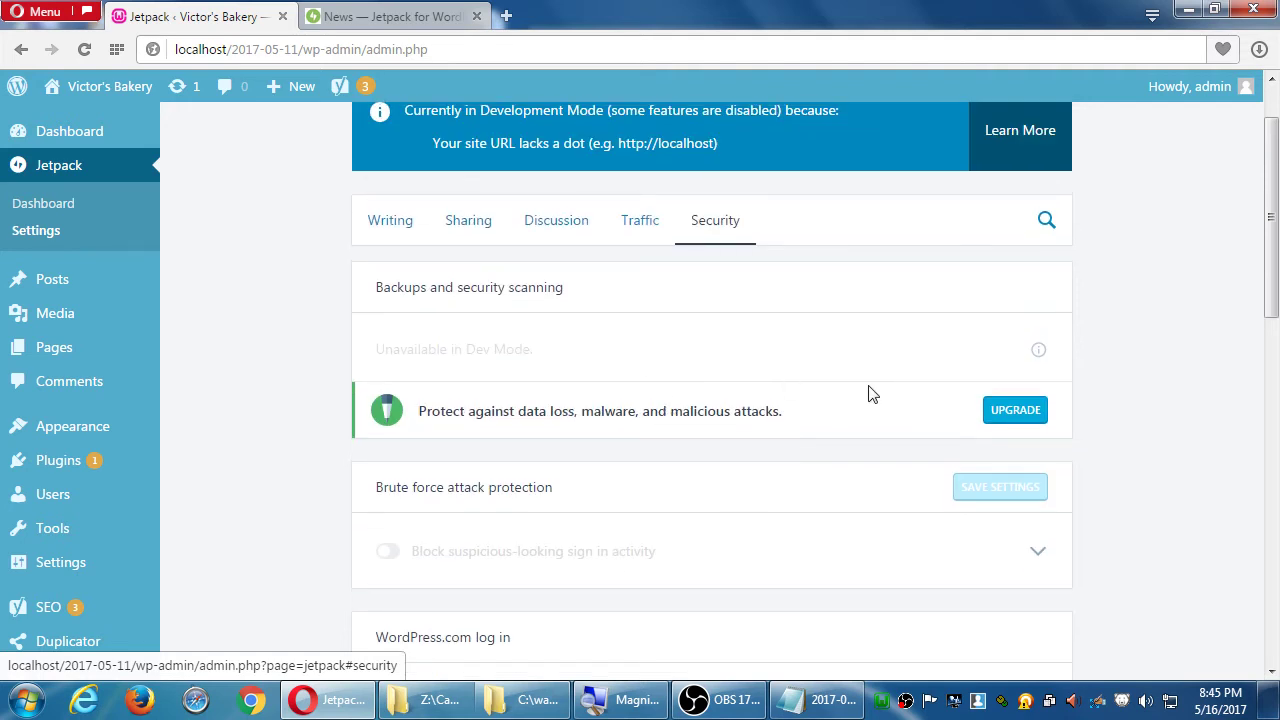
Step: View Jetpack's Traffic, Discussion, and Sharing settings, and review the toolbar, composing, and media options under Writing
click(645, 230)
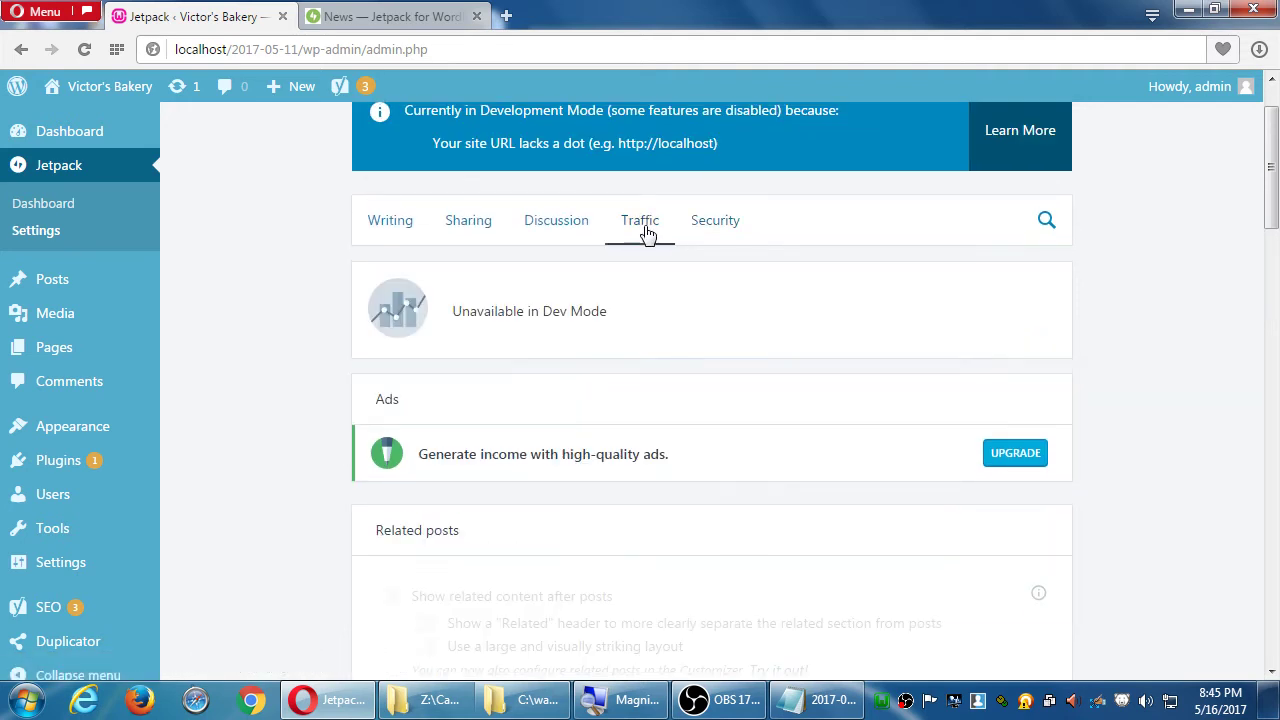
click(584, 234)
click(466, 233)
click(395, 233)
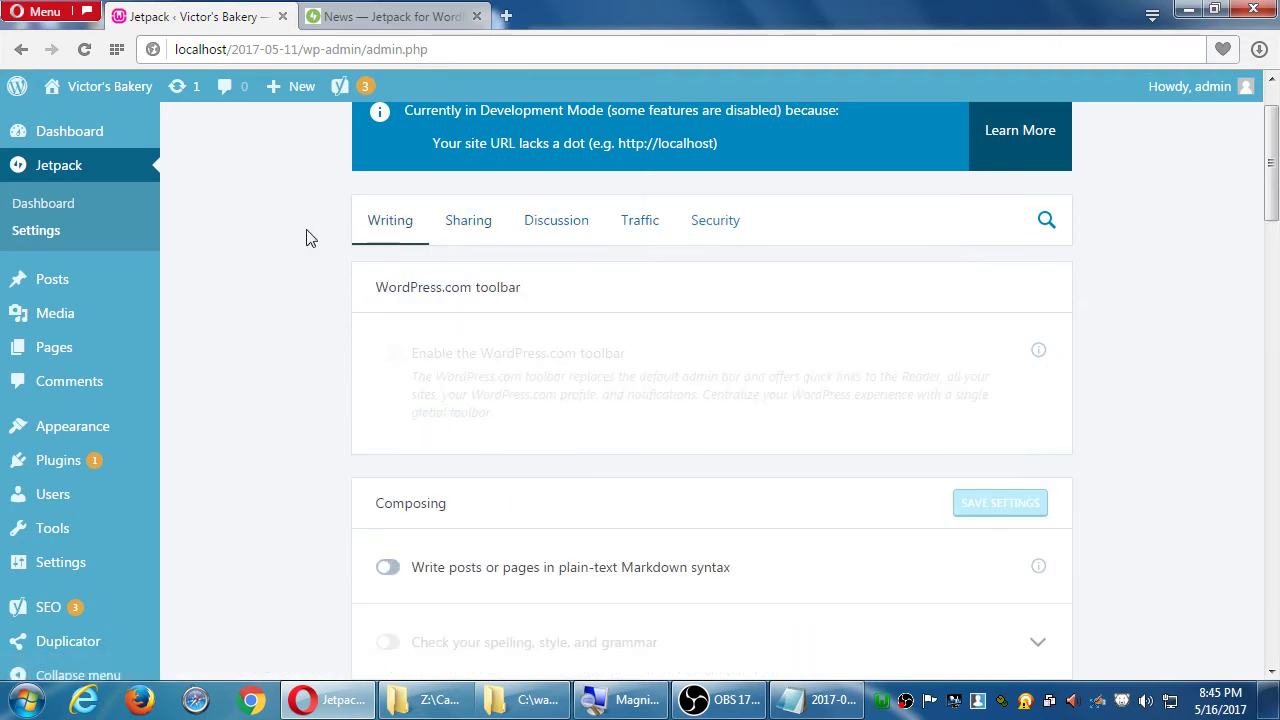
scroll(300, 352, down, 1)
scroll(303, 352, down, 2)
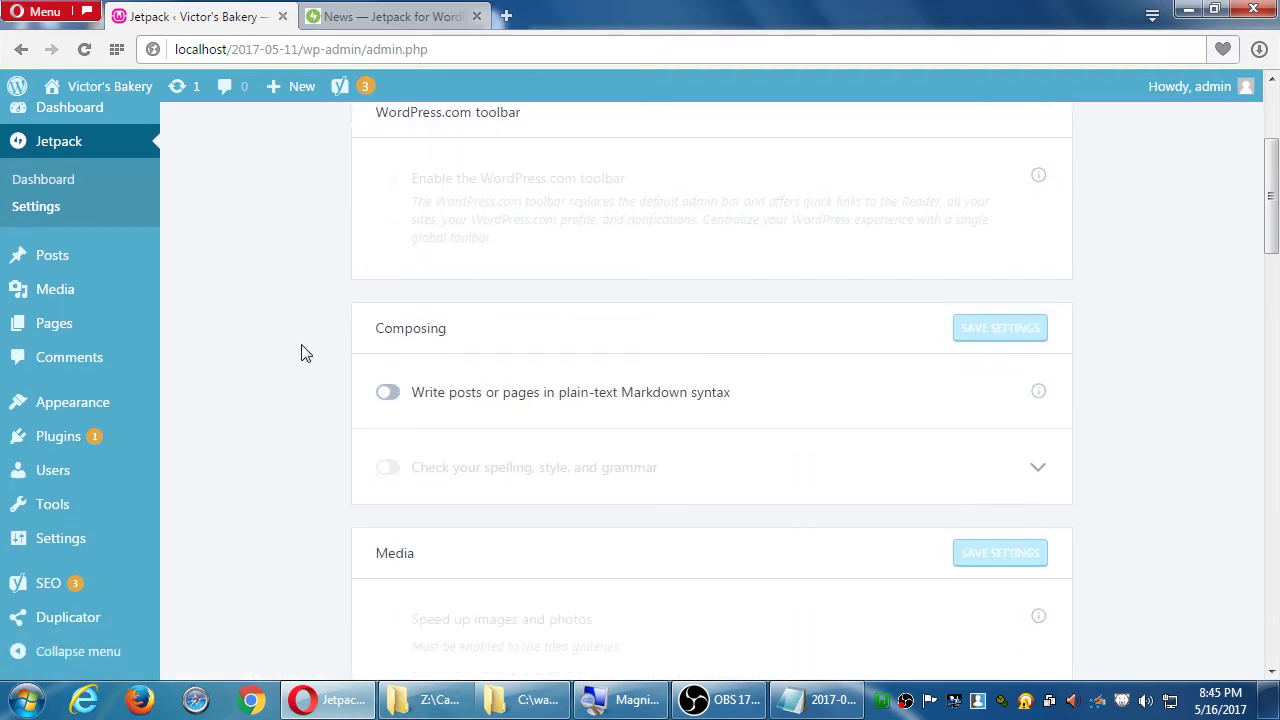
Step: Enable the Media option that displays images and galleries in a gorgeous, full-screen browsing experience
scroll(305, 353, down, 2)
scroll(302, 352, down, 1)
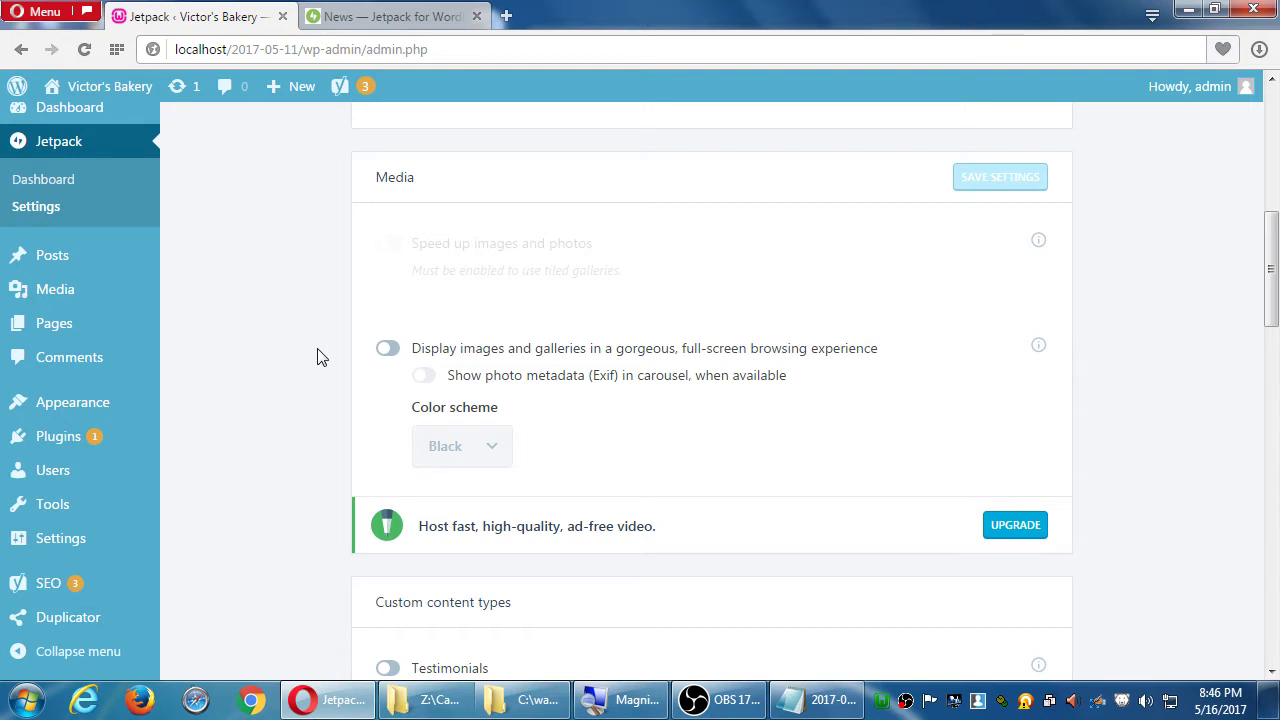
click(387, 349)
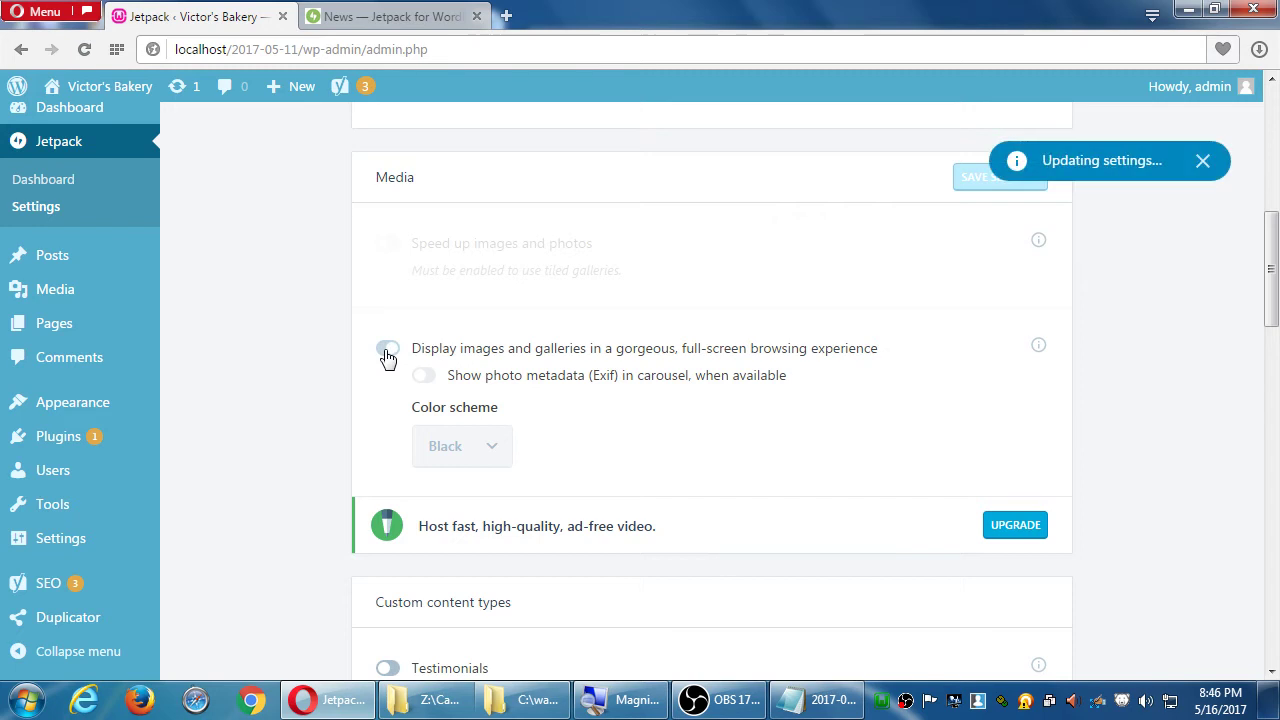
Step: Review Jetpack's Writing settings, covering composing, media, custom content types, theme enhancements, and post by email
scroll(285, 352, up, 4)
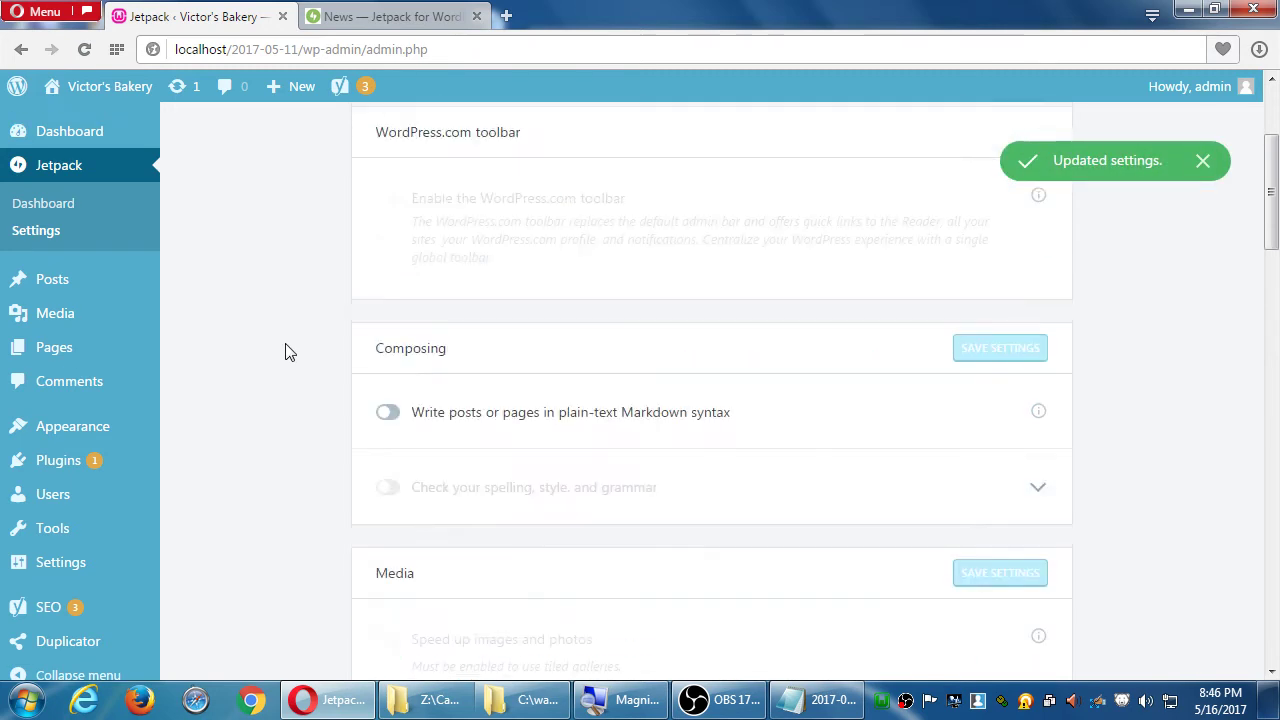
scroll(285, 352, up, 3)
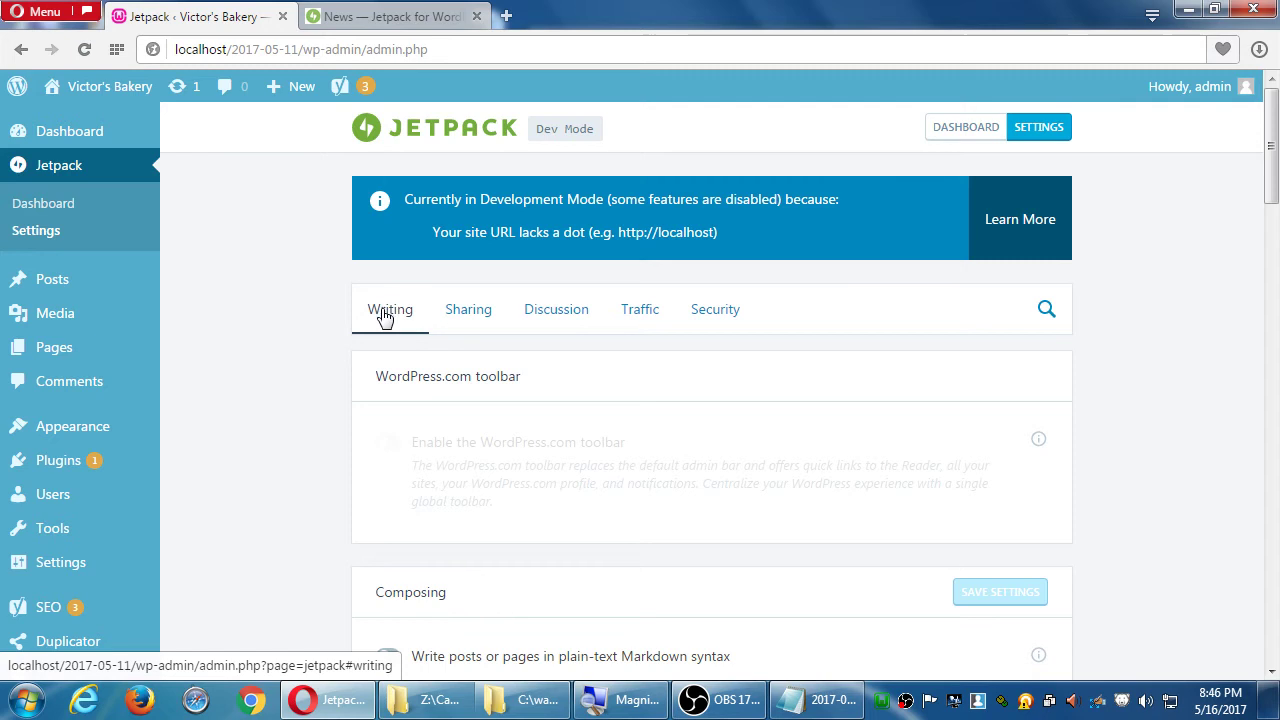
scroll(340, 370, down, 3)
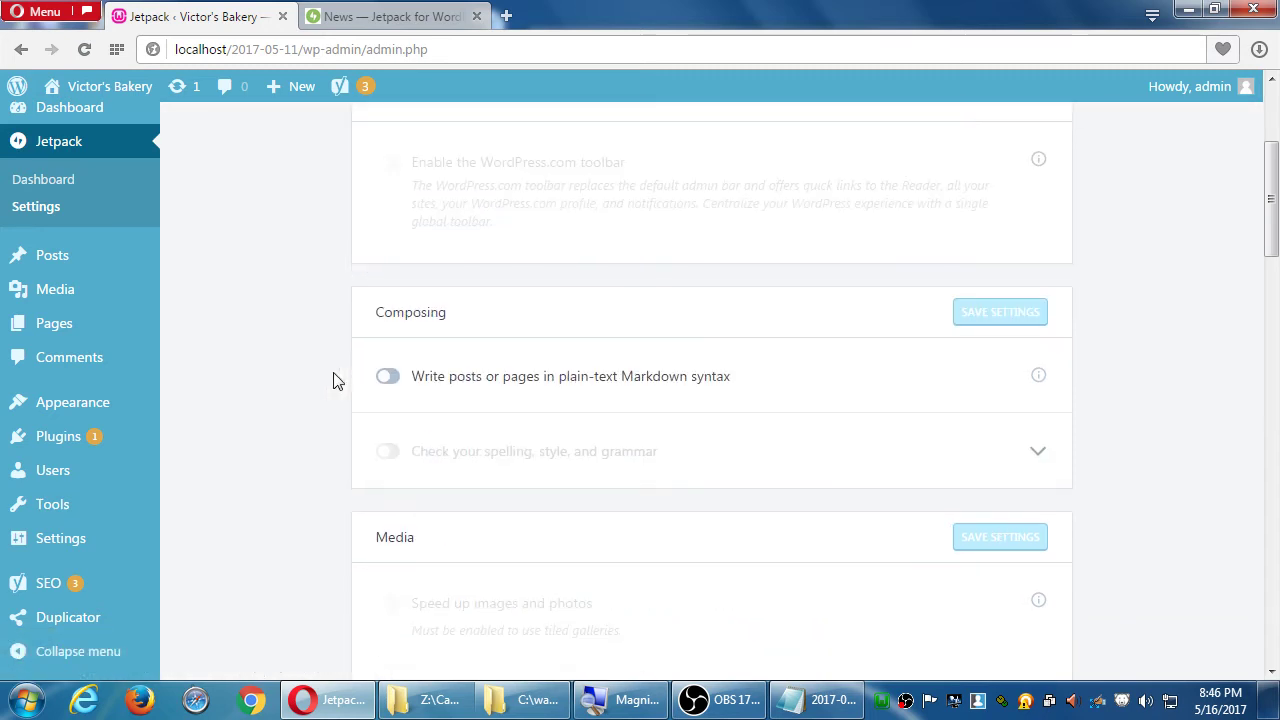
scroll(309, 422, down, 4)
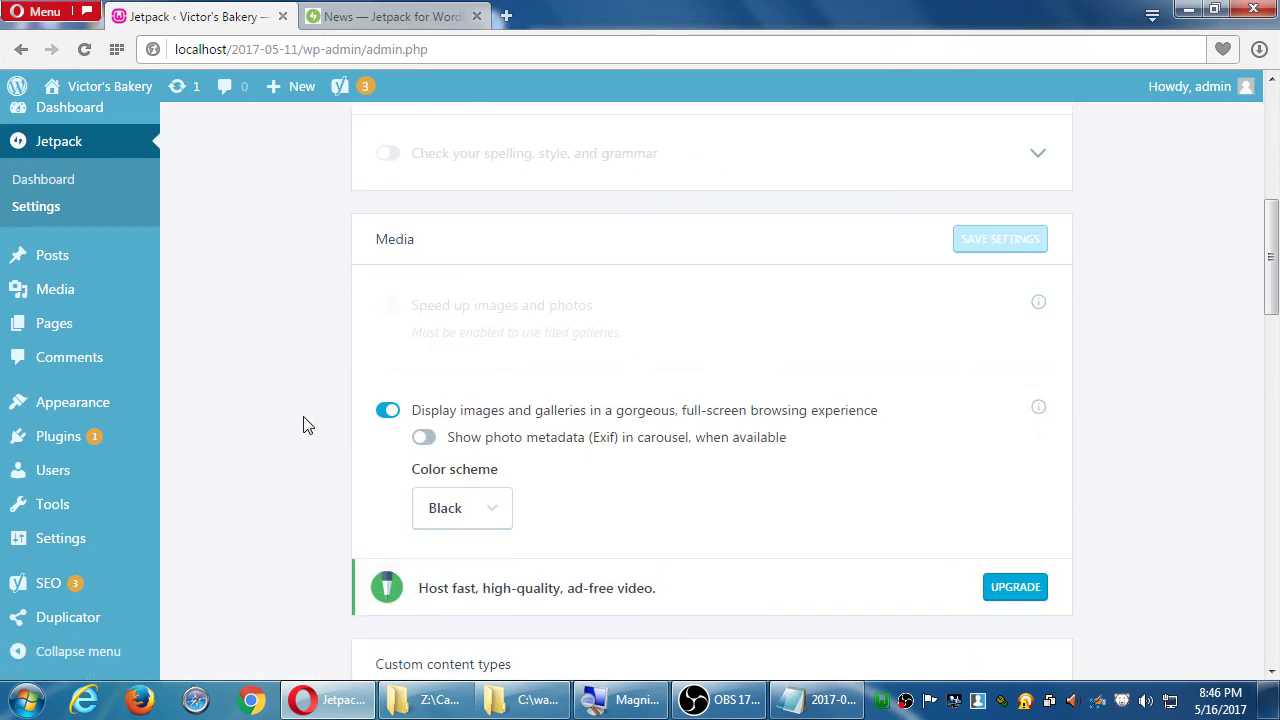
scroll(312, 418, down, 2)
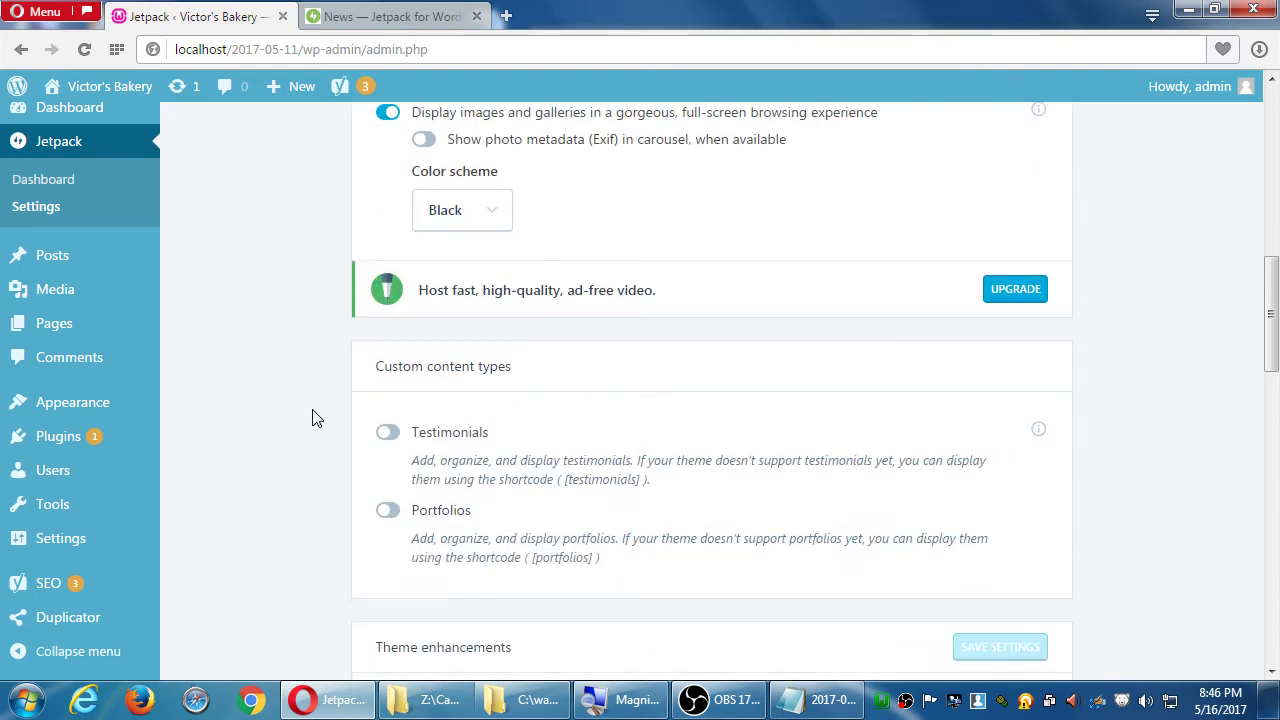
scroll(312, 417, down, 2)
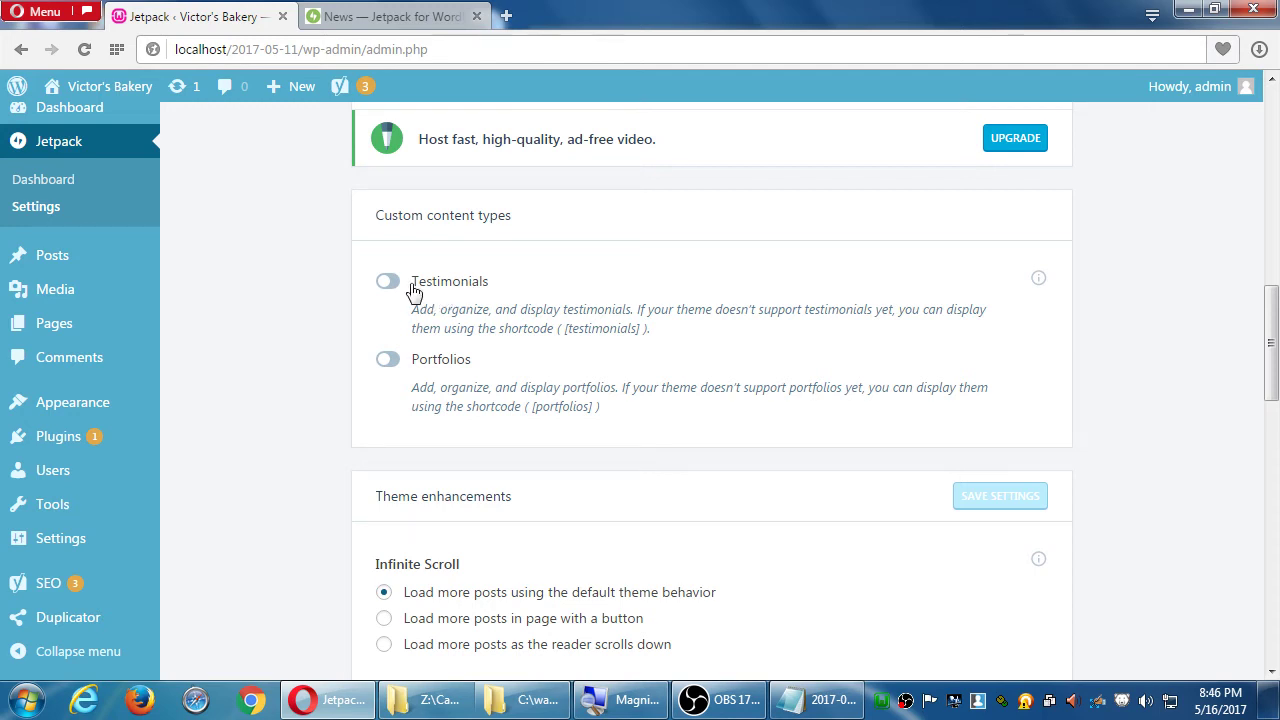
scroll(323, 323, down, 1)
scroll(317, 400, down, 3)
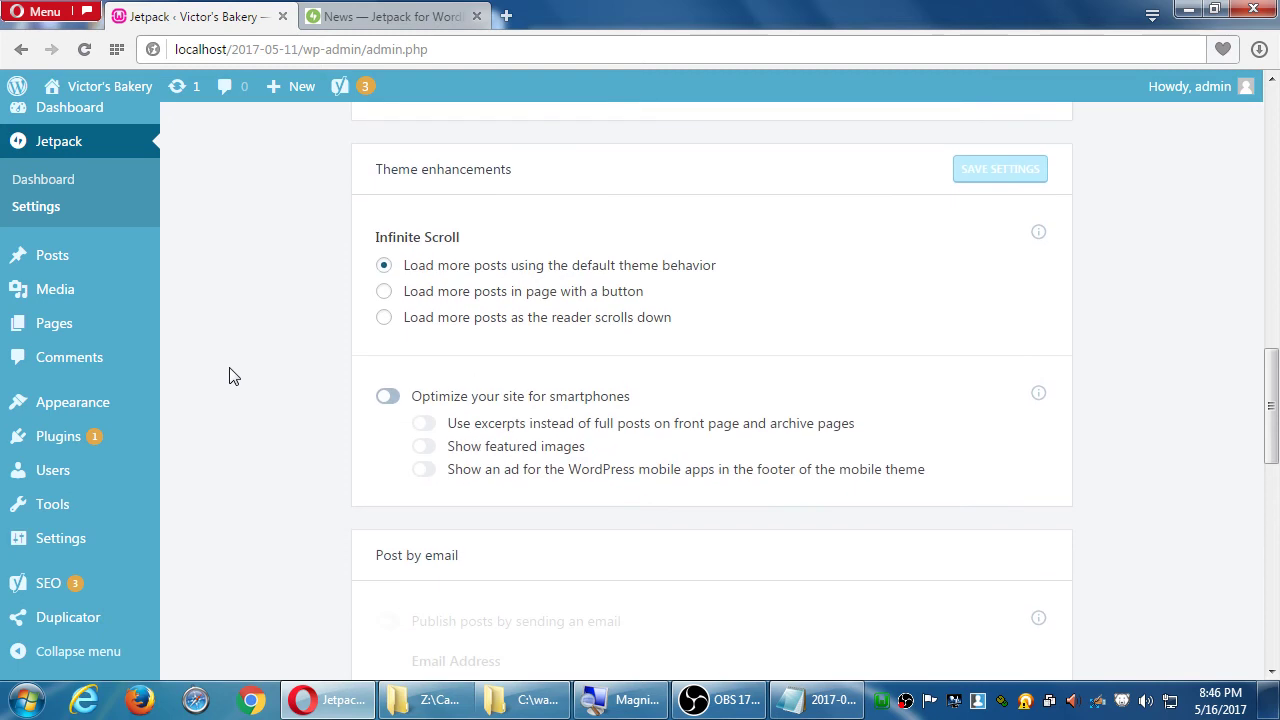
scroll(350, 360, down, 1)
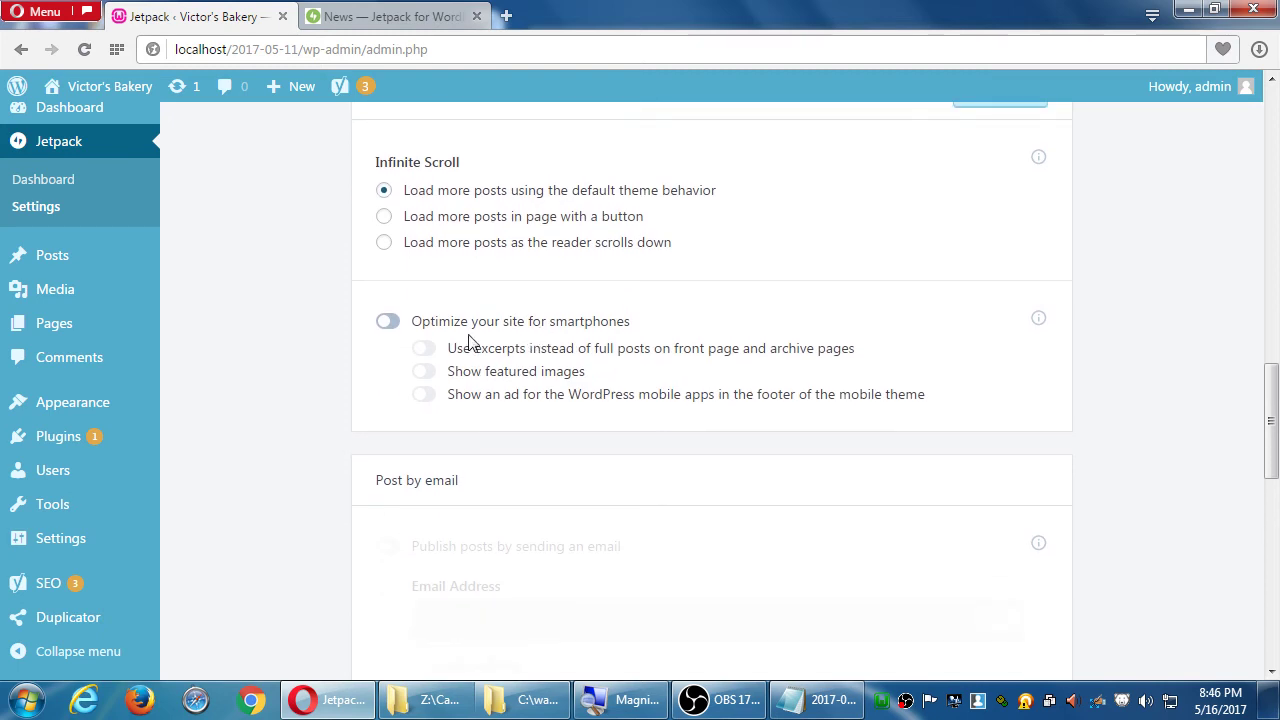
scroll(284, 380, down, 1)
scroll(286, 378, down, 4)
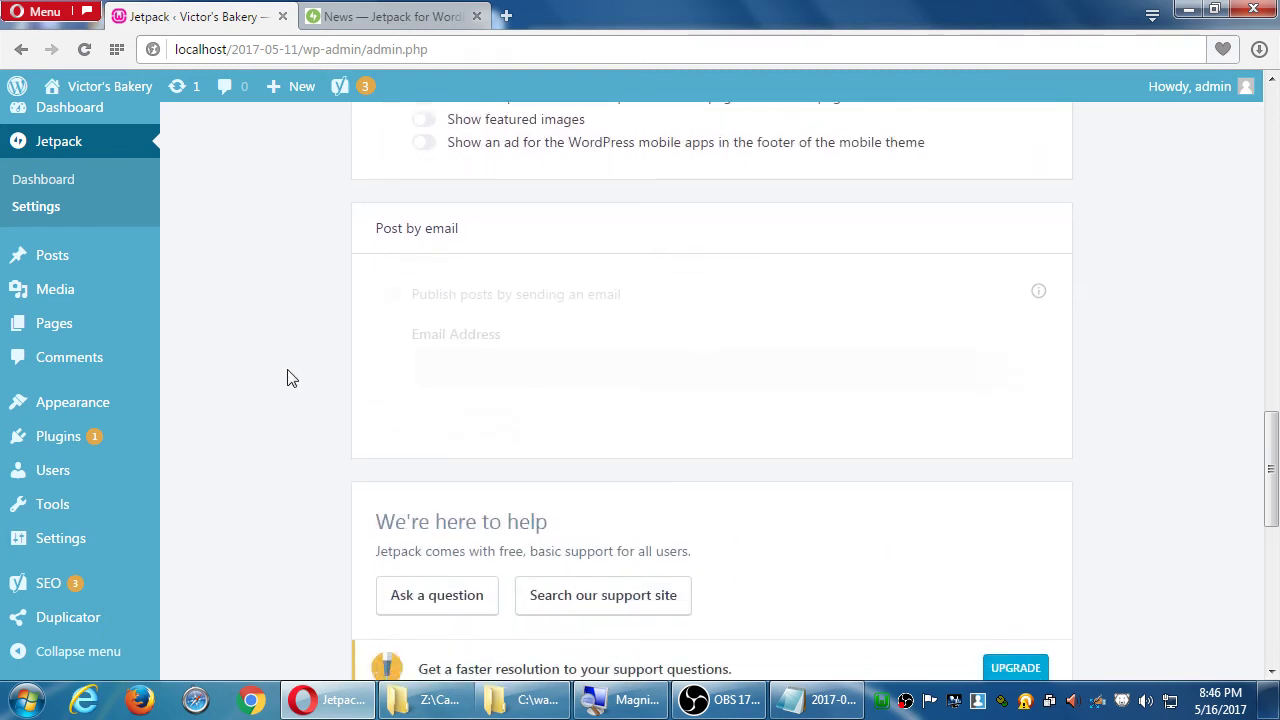
scroll(286, 328, down, 5)
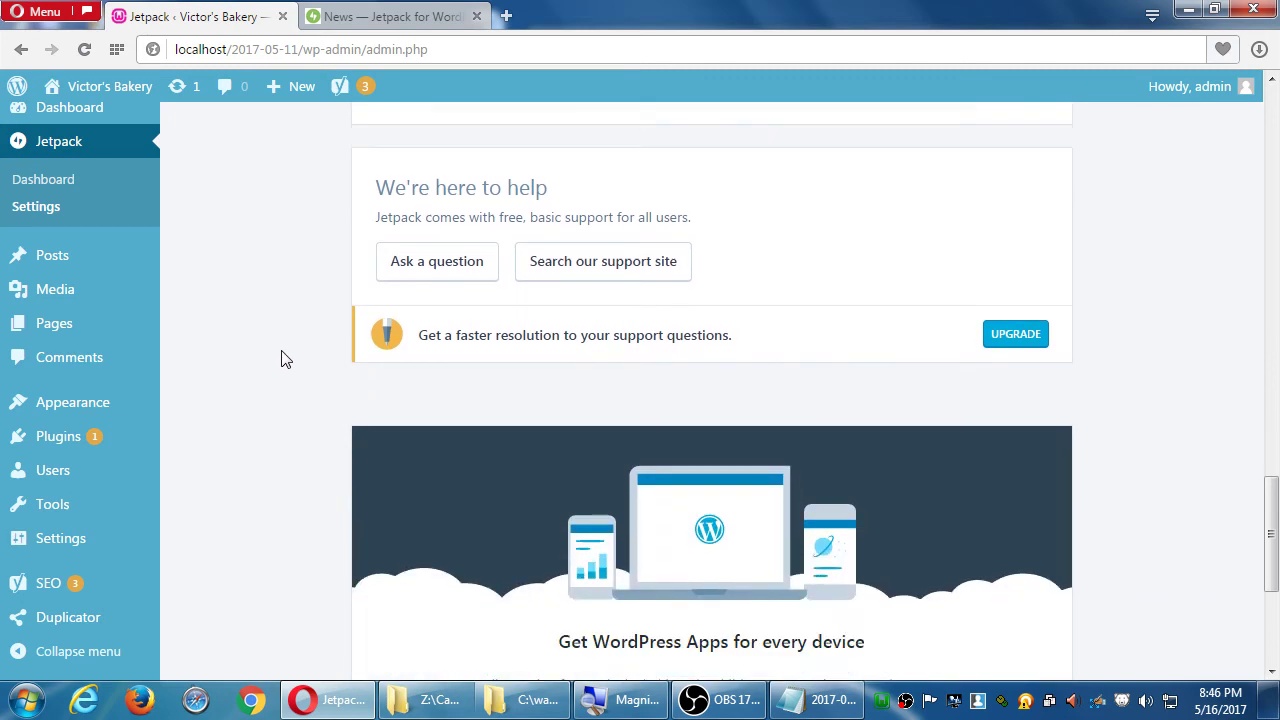
scroll(269, 323, up, 20)
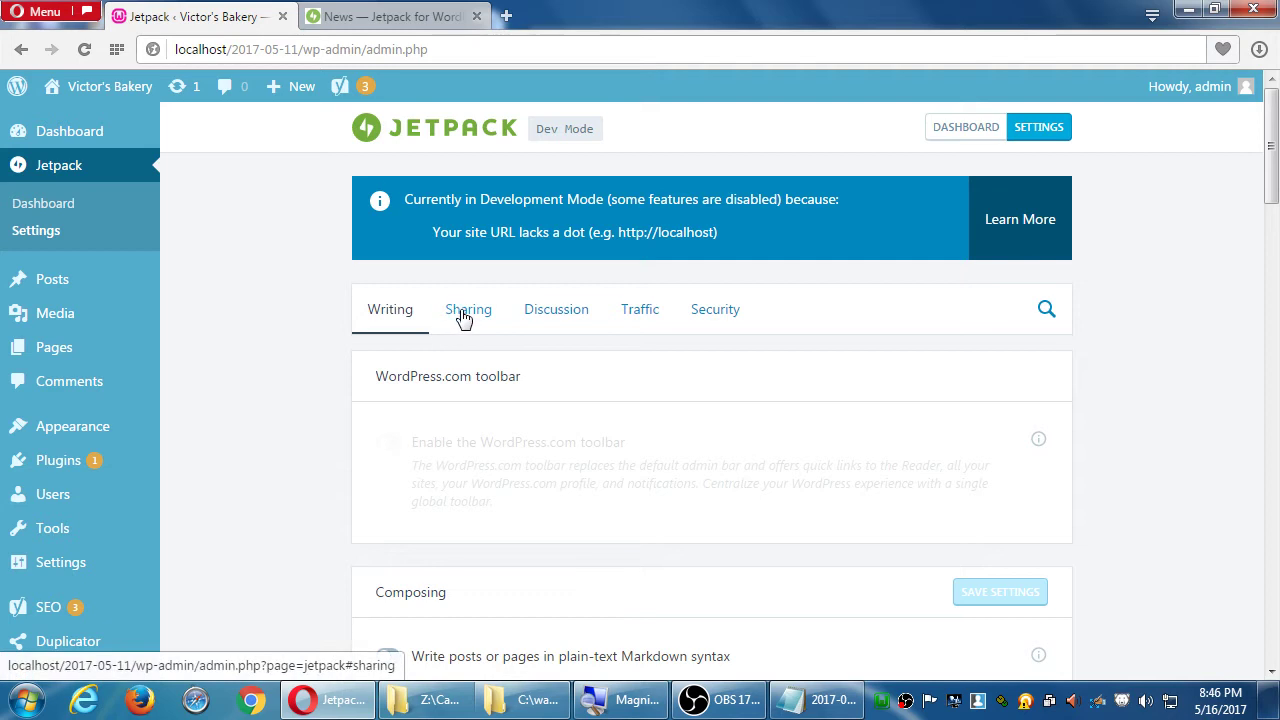
Step: Open Jetpack's Sharing settings and bring up the support guide for the option that adds sharing buttons to posts
click(462, 318)
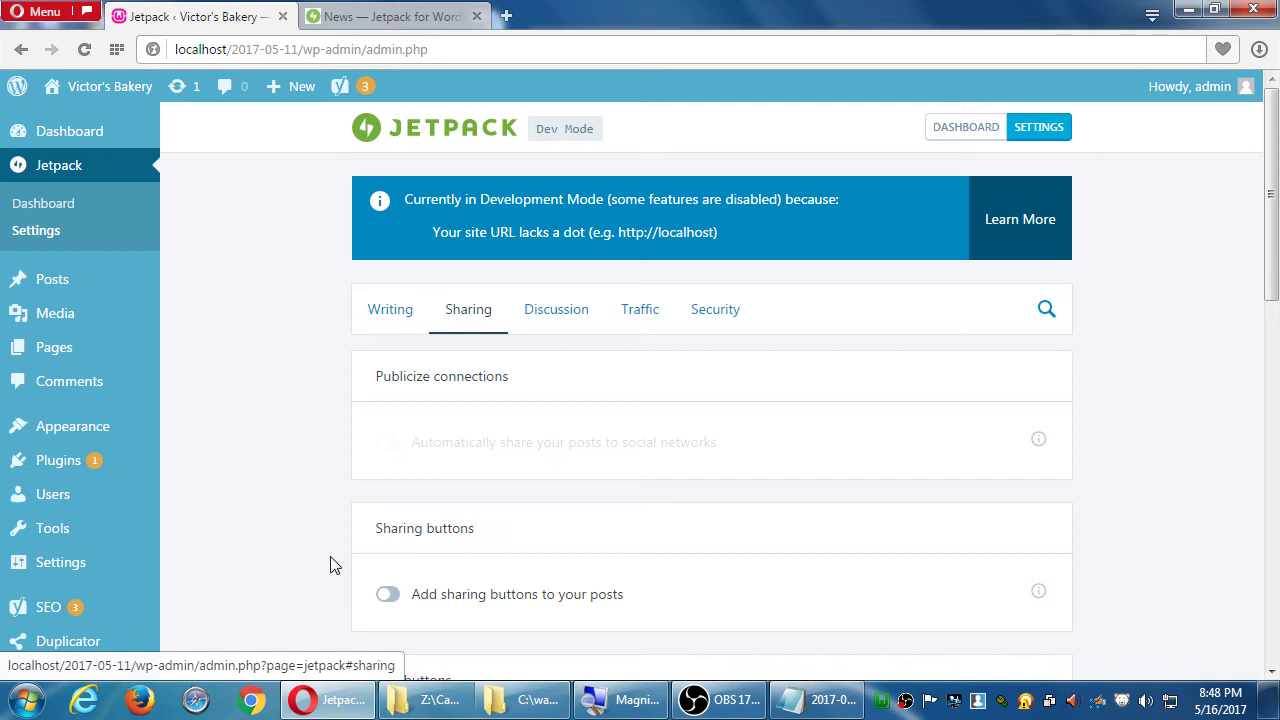
scroll(527, 520, down, 1)
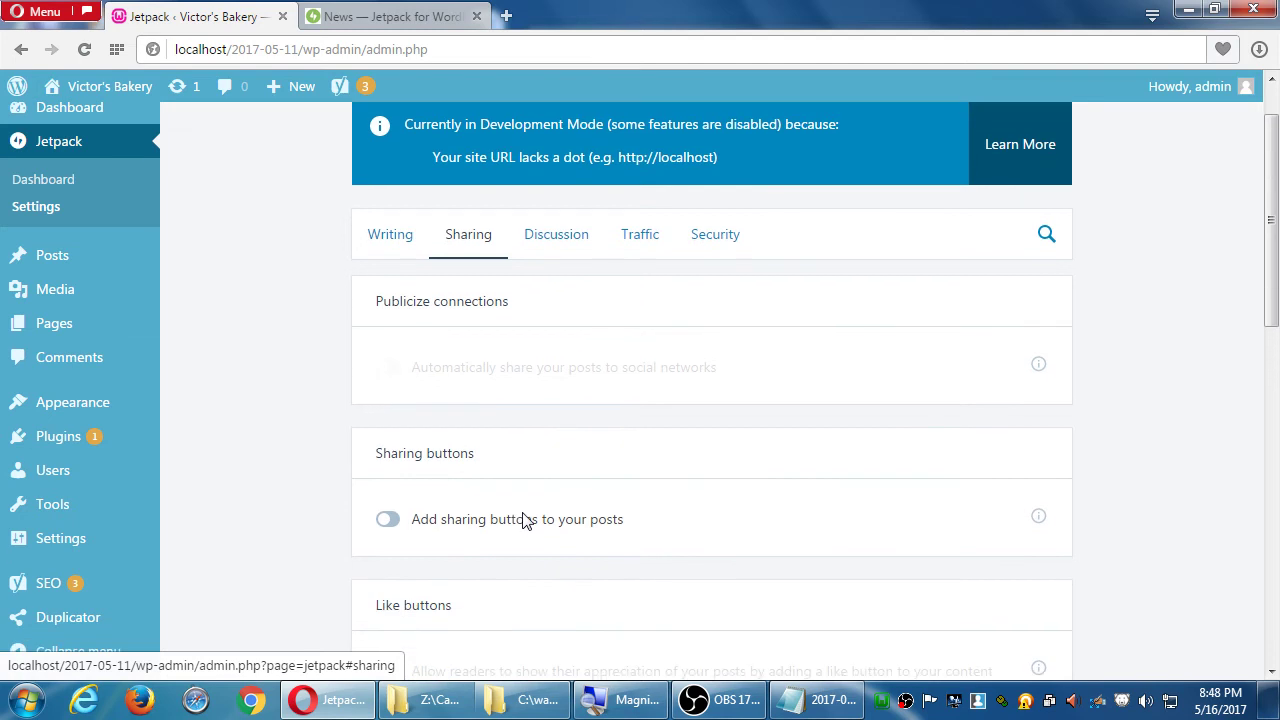
click(1039, 518)
click(1037, 566)
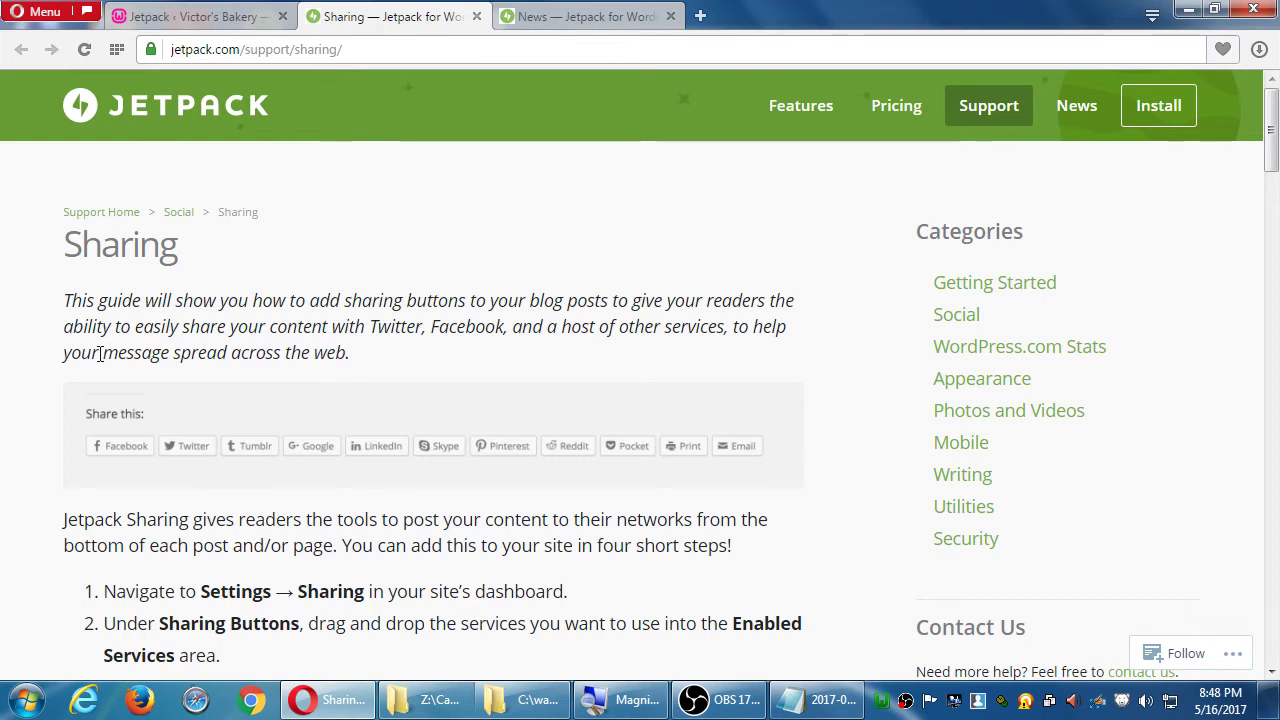
Step: Read the Sharing guide, examining the setup steps, supported services, and advice on moving or customizing the sharing icons
drag(101, 243, 224, 250)
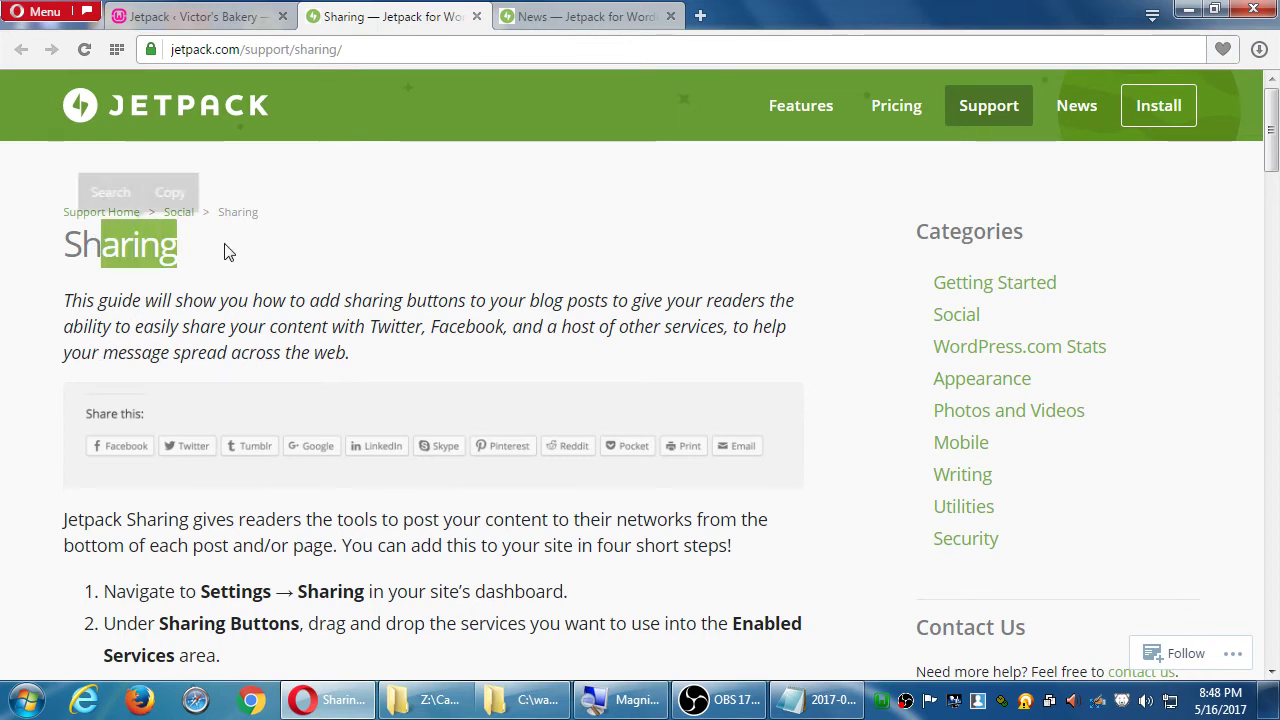
click(233, 276)
scroll(240, 289, down, 1)
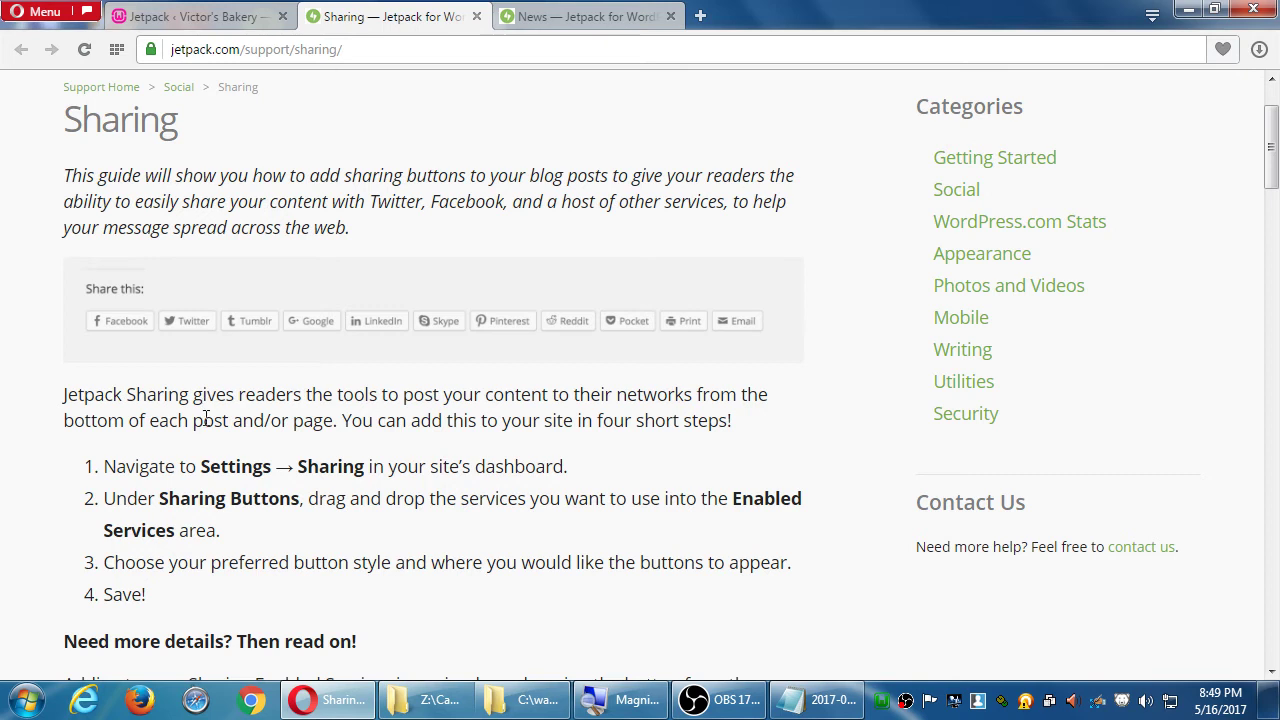
scroll(303, 363, down, 6)
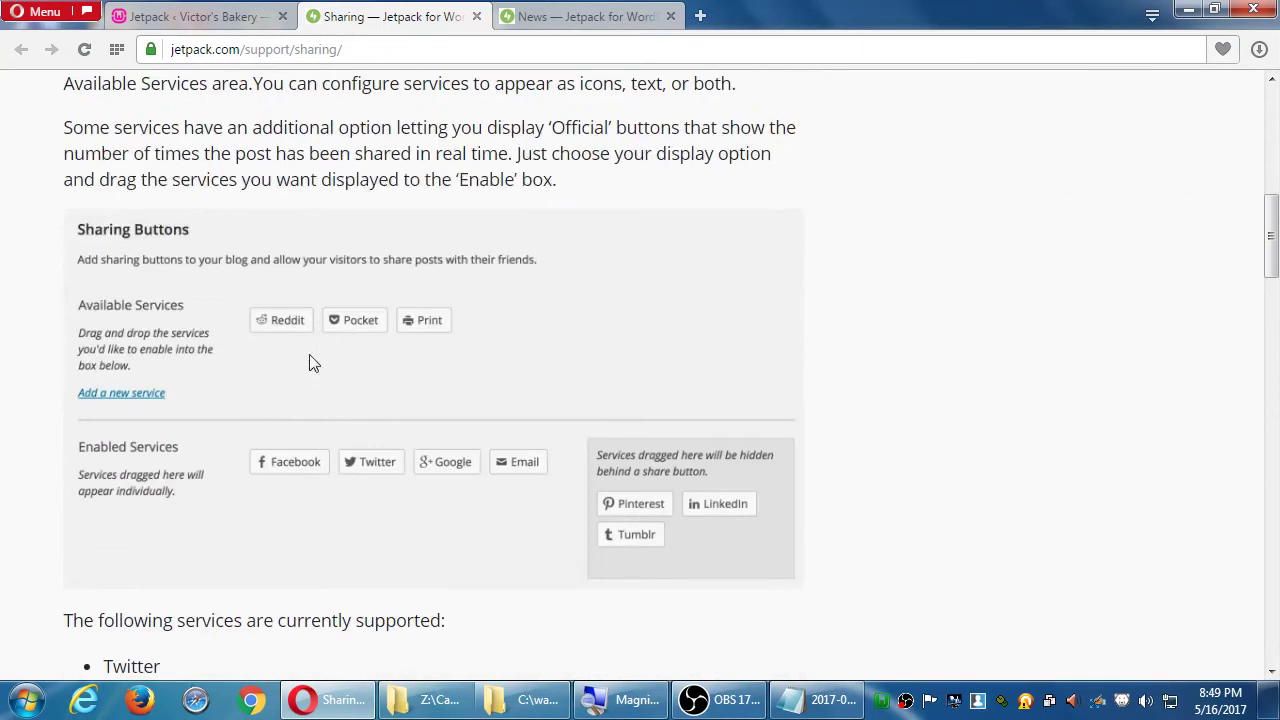
scroll(500, 360, down, 5)
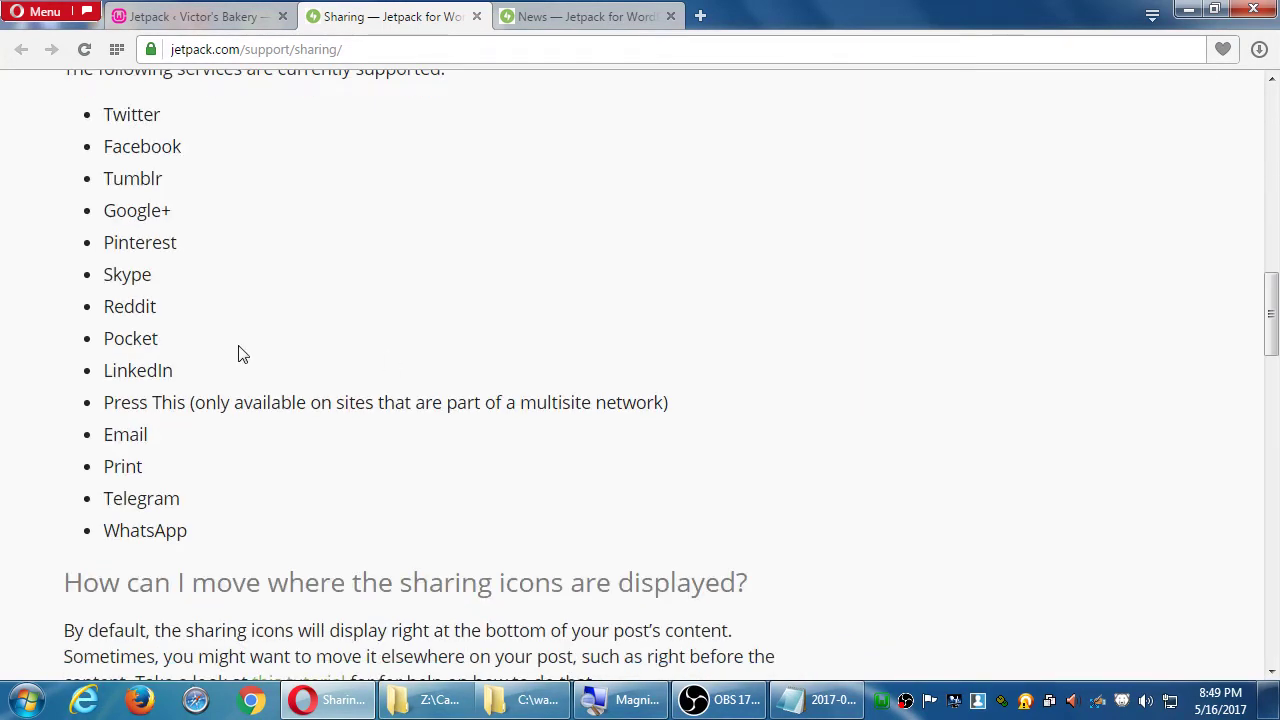
scroll(230, 350, up, 1)
drag(131, 222, 257, 517)
click(313, 459)
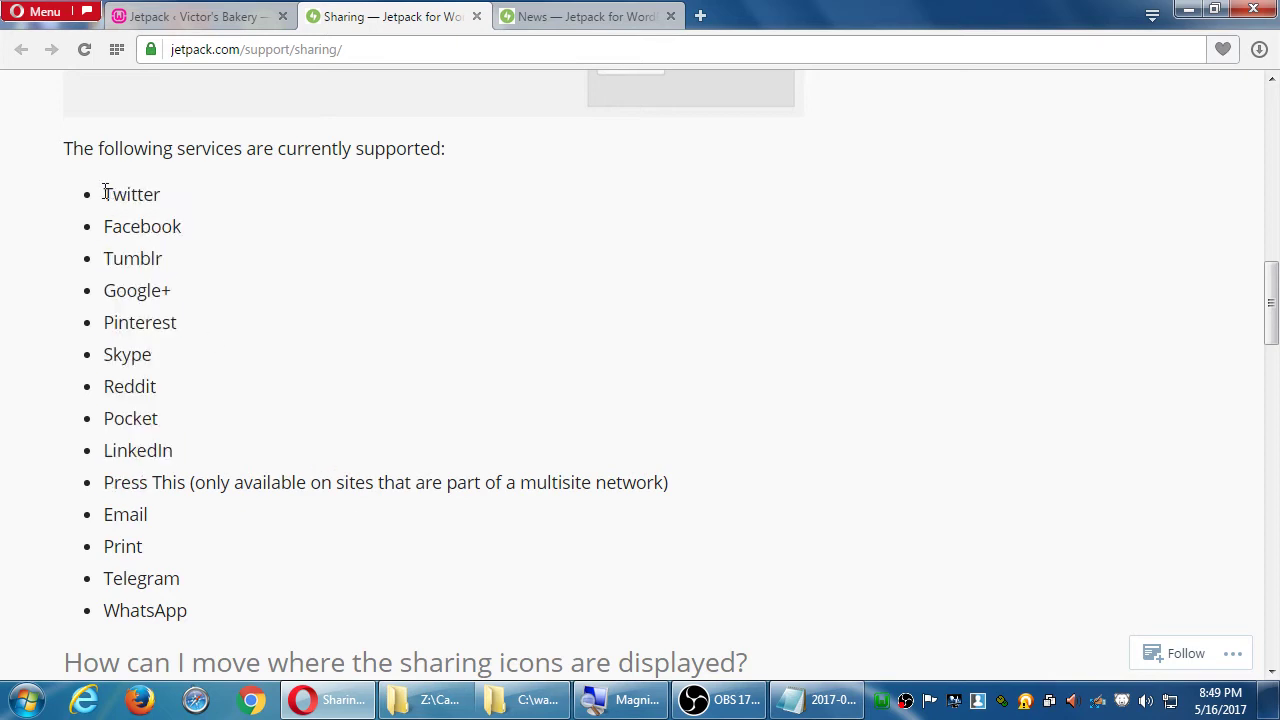
drag(105, 192, 212, 232)
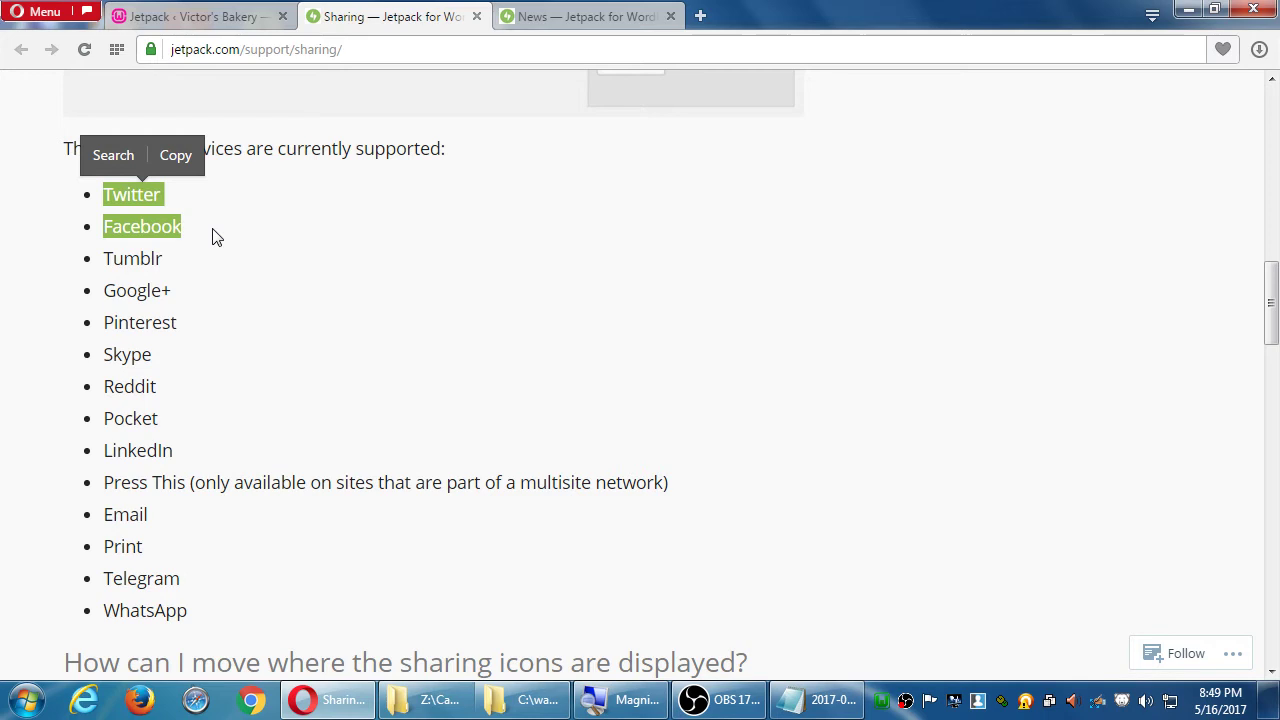
click(192, 512)
scroll(250, 354, down, 3)
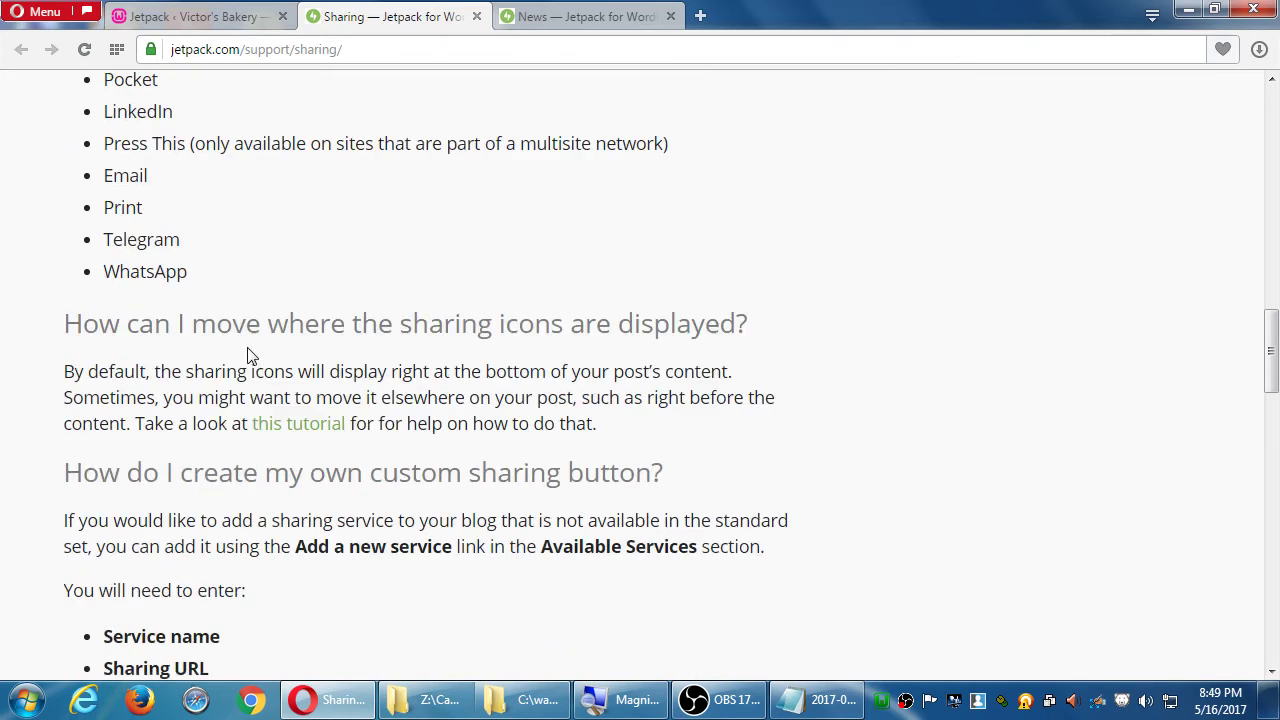
Step: Return to the site's Jetpack settings and look over the remaining Sharing options
click(203, 18)
scroll(292, 517, down, 1)
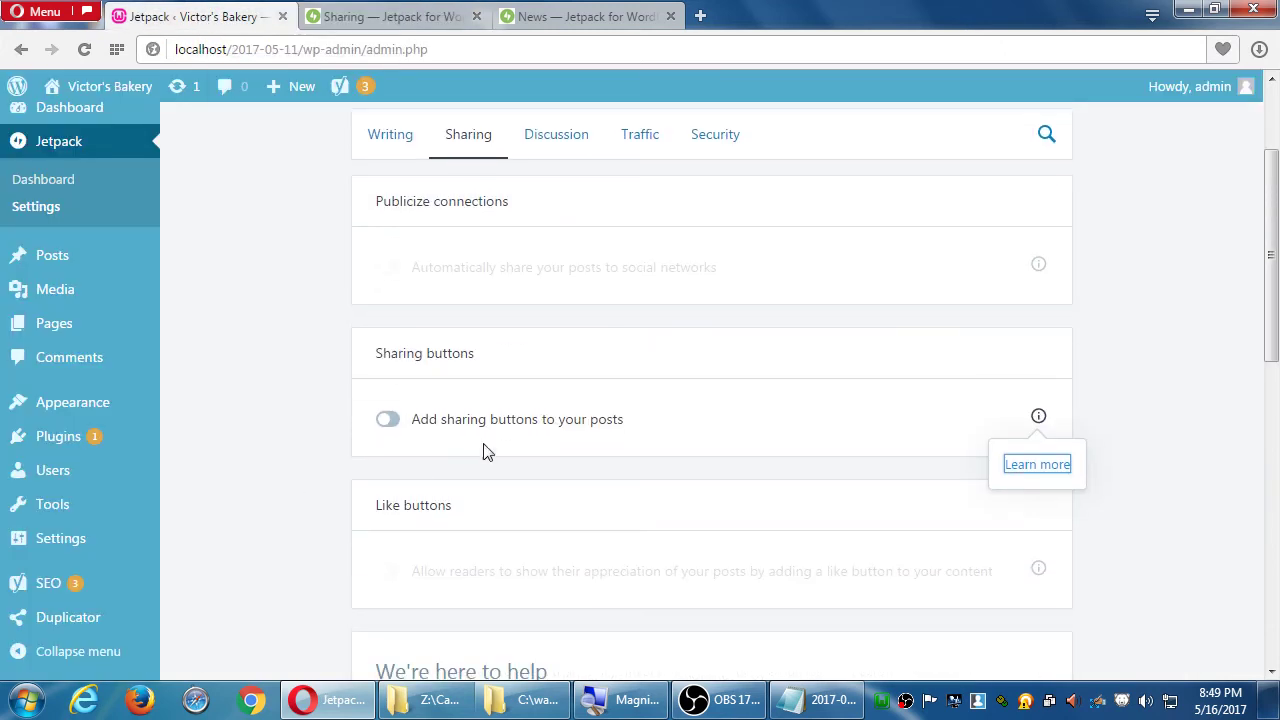
click(250, 394)
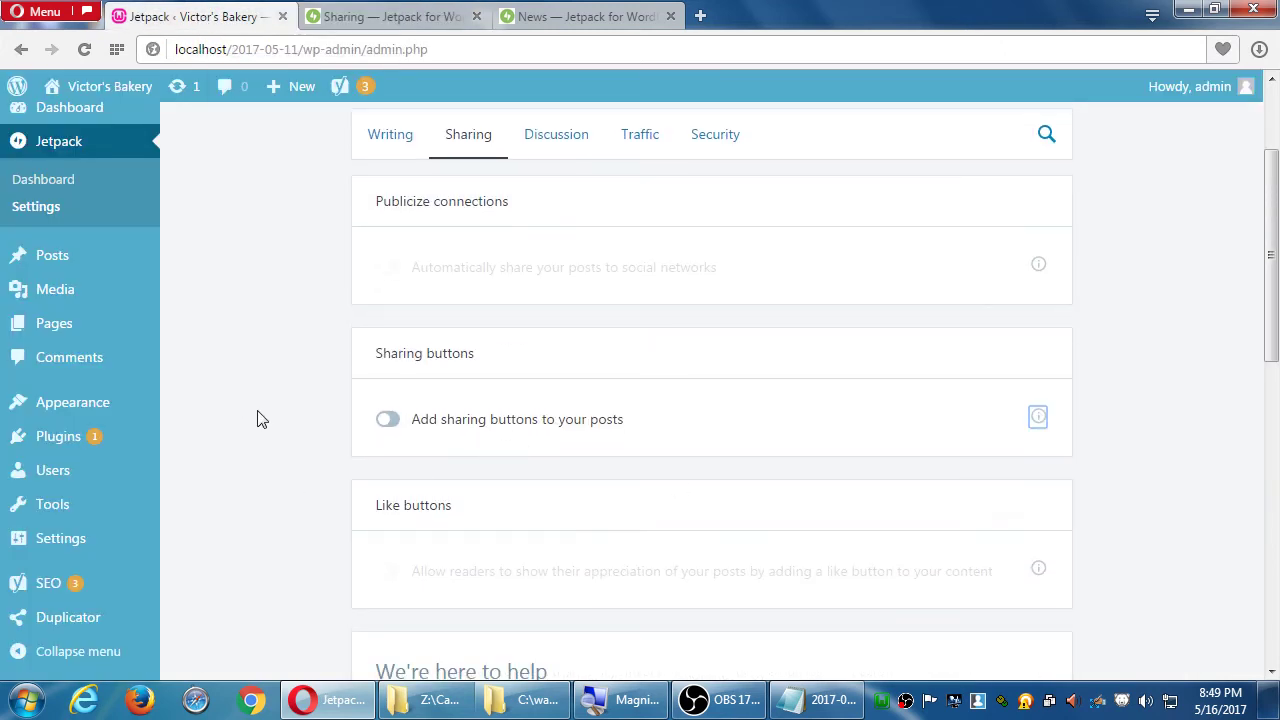
scroll(260, 420, down, 3)
scroll(260, 418, down, 1)
scroll(260, 417, up, 5)
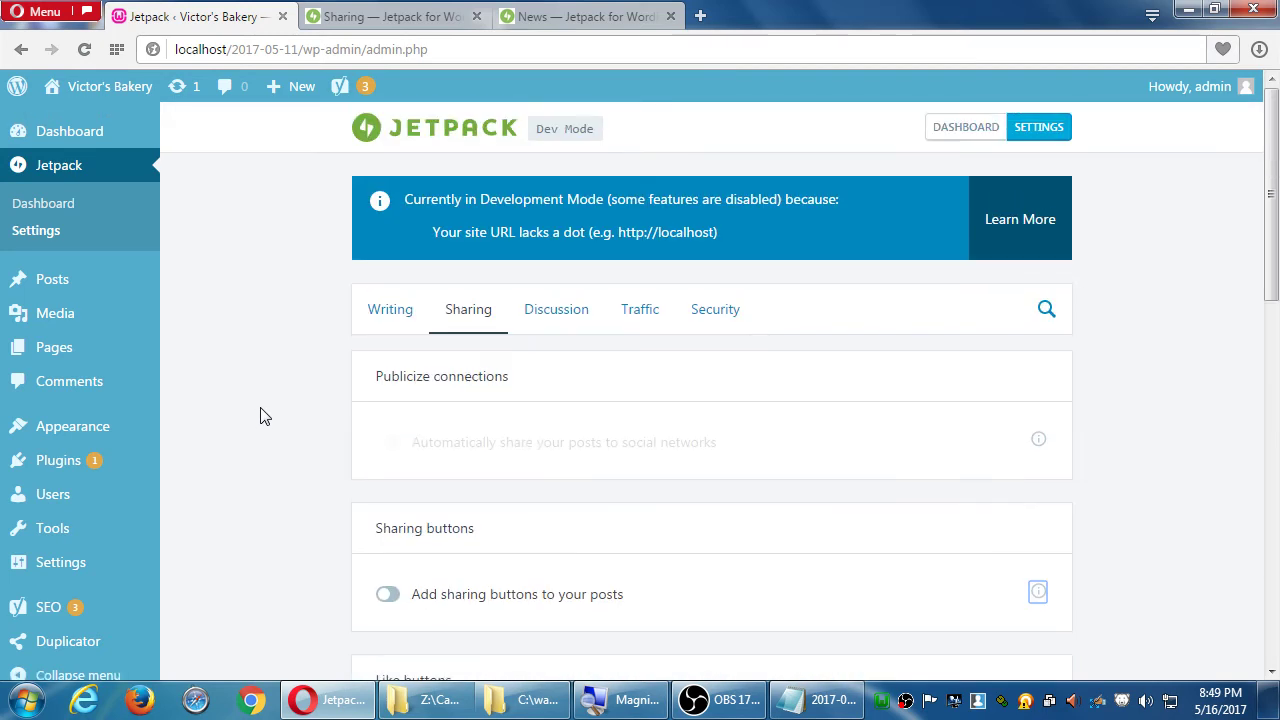
Step: Open Jetpack's Discussion settings, review the Comments and Subscriptions options, and check the Development Mode notice about the site URL
click(558, 316)
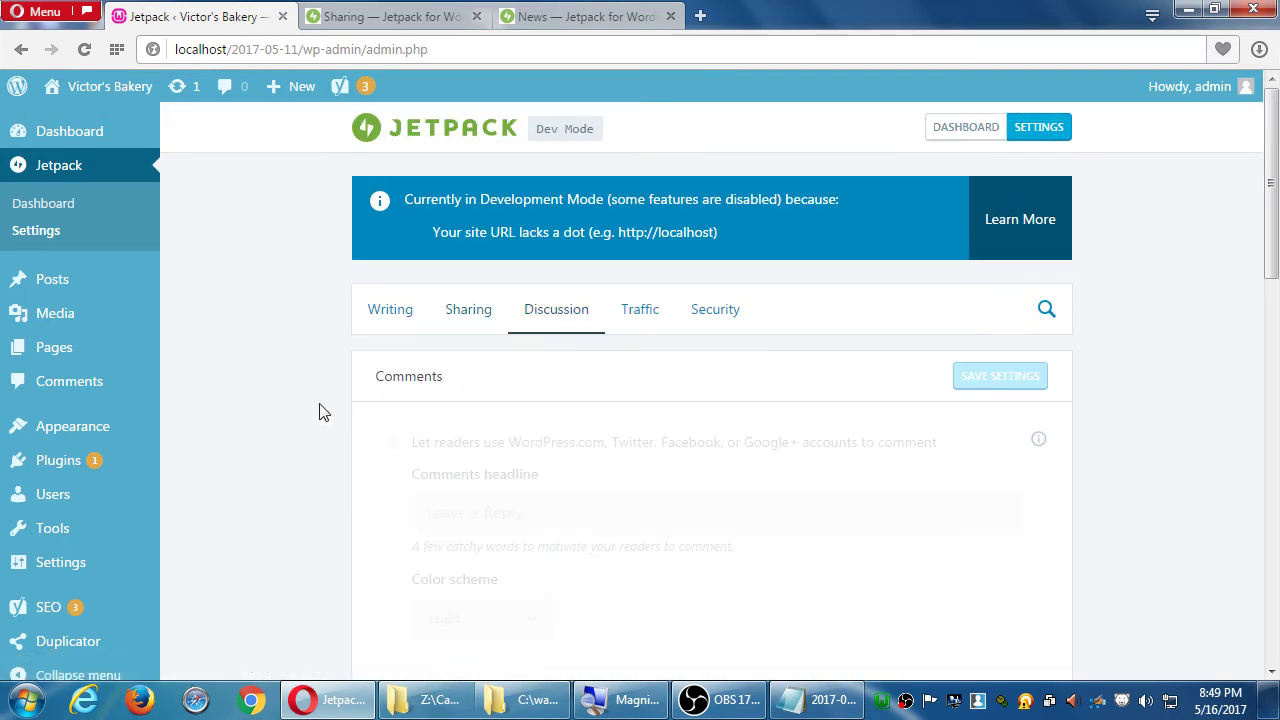
scroll(322, 412, down, 3)
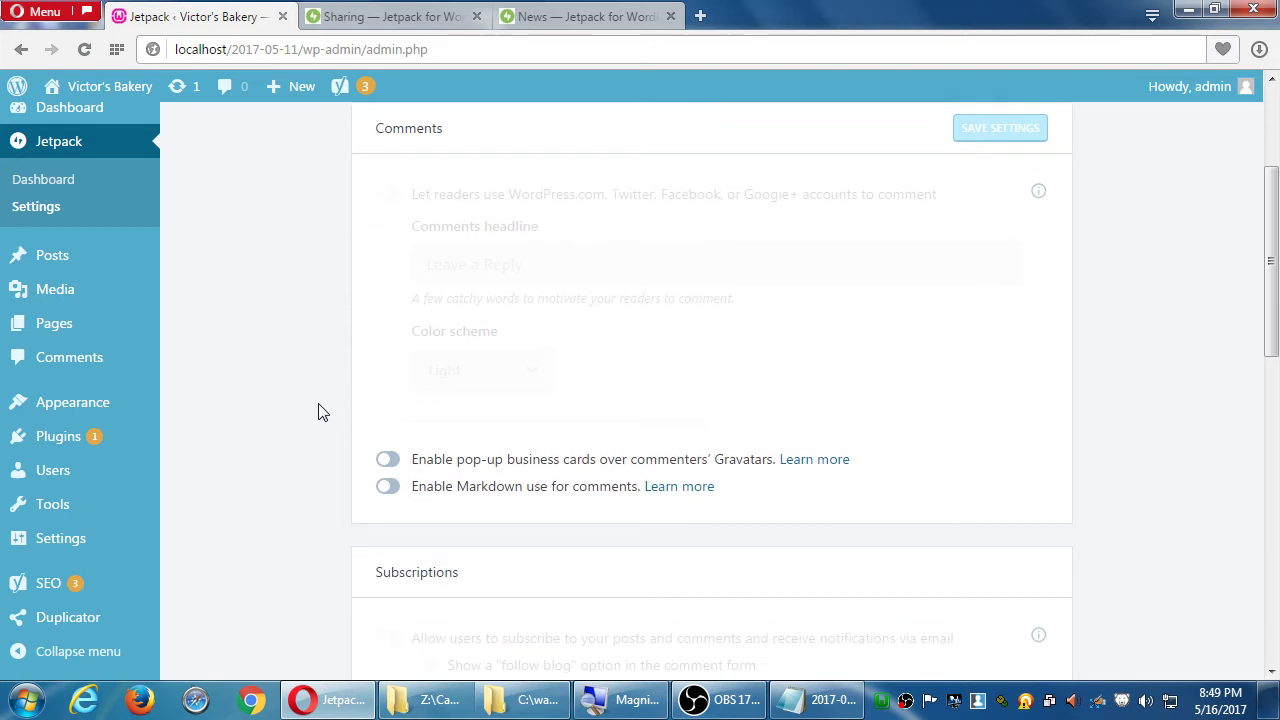
scroll(309, 397, down, 3)
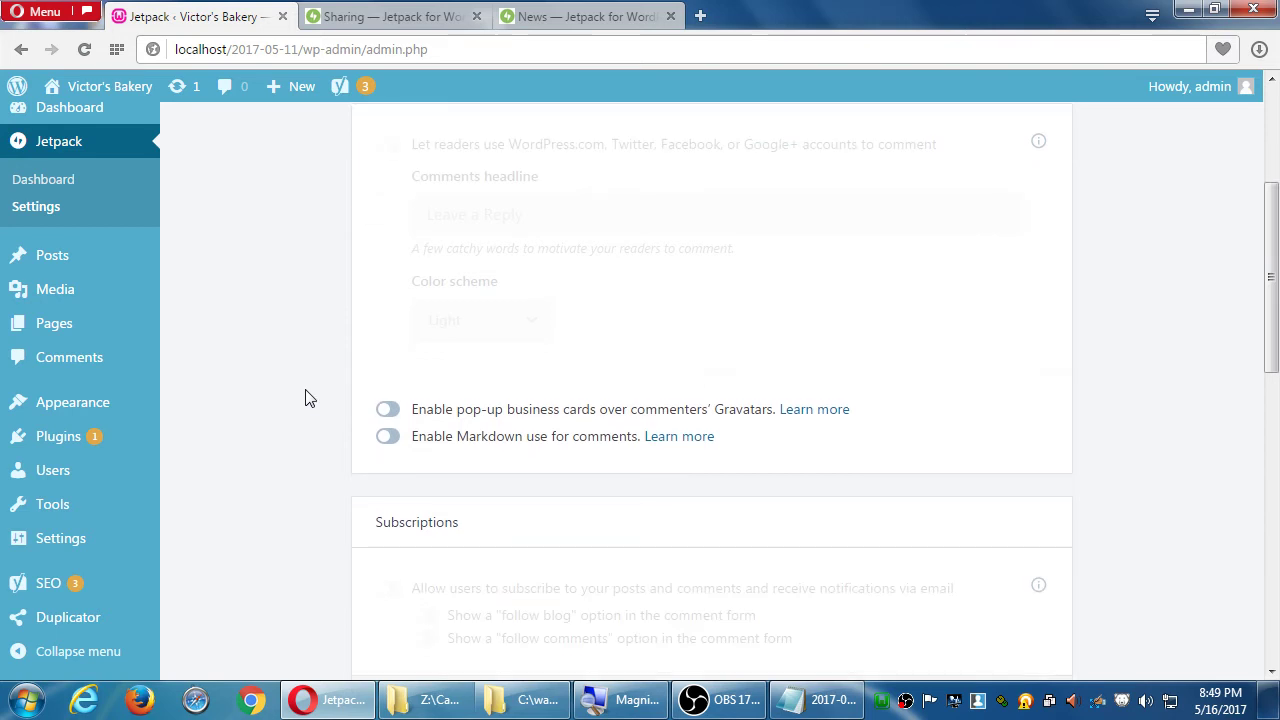
scroll(290, 380, up, 1)
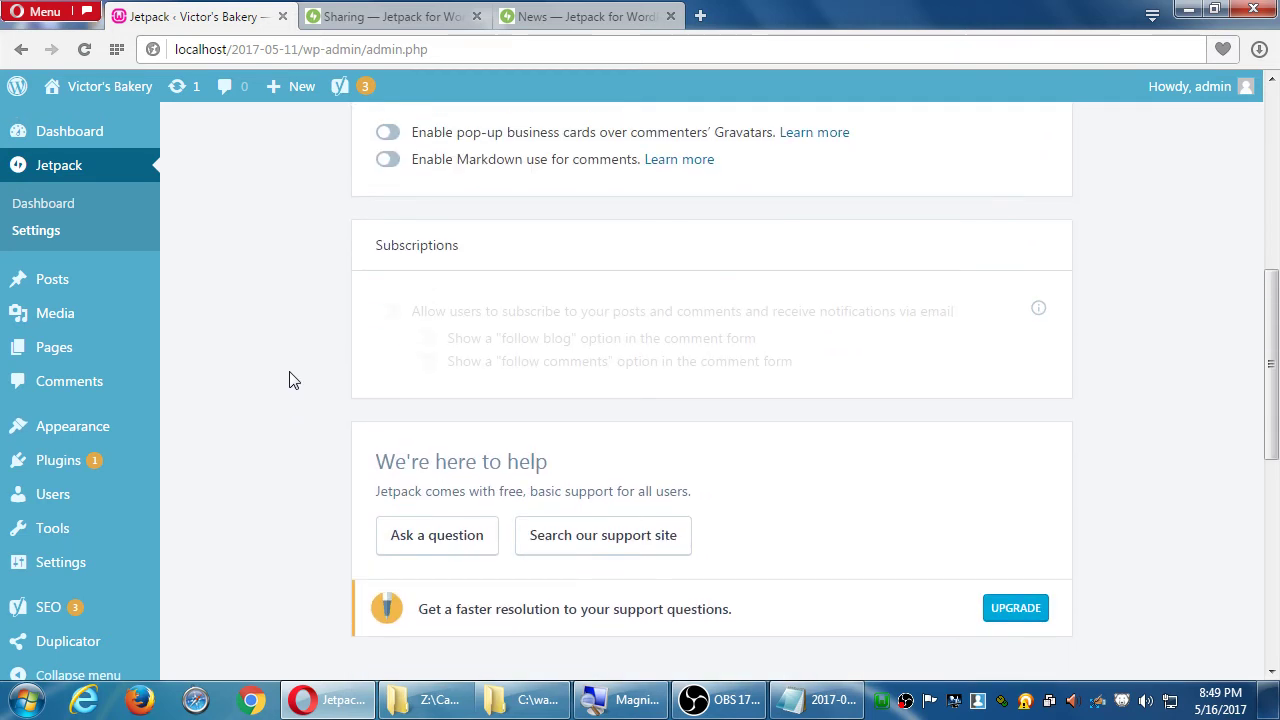
scroll(293, 380, up, 2)
scroll(289, 380, up, 4)
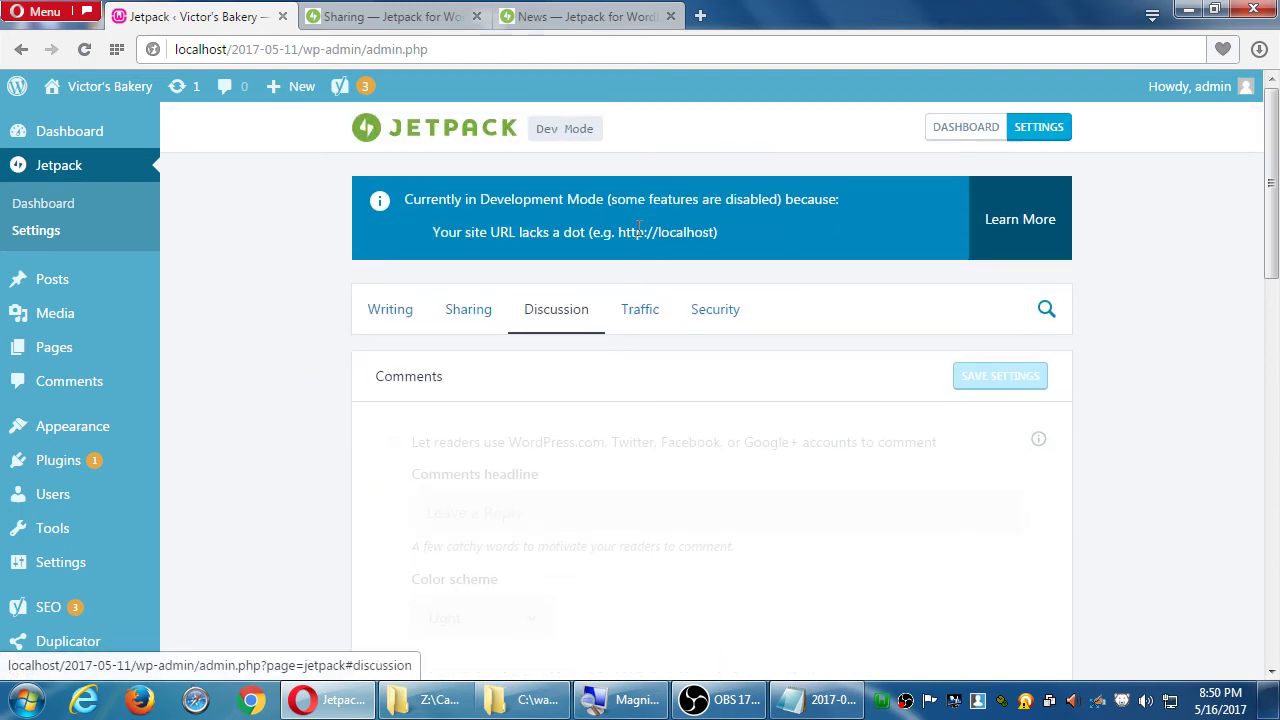
drag(656, 232, 750, 229)
click(742, 226)
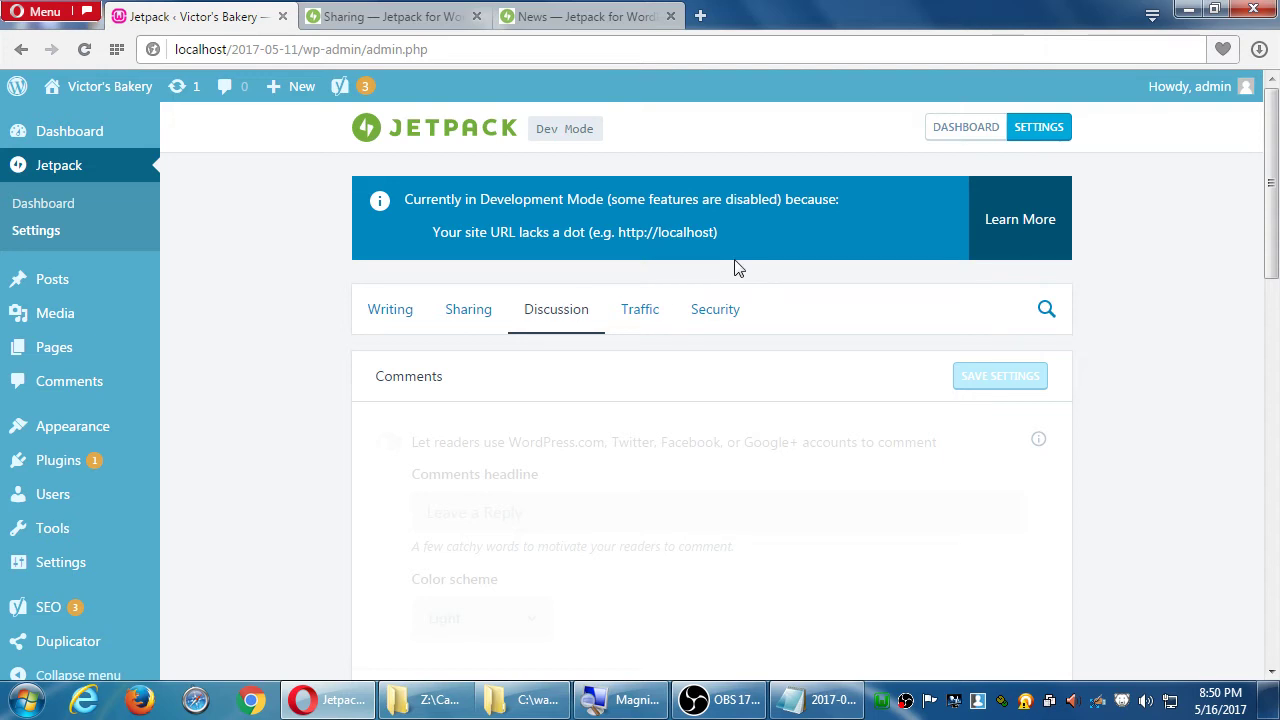
Step: Switch to the 2017-05-16.txt notes in Notepad and add the heading "Jetpack - A Jack-of-All Trade plugin with many features" at the end
click(812, 692)
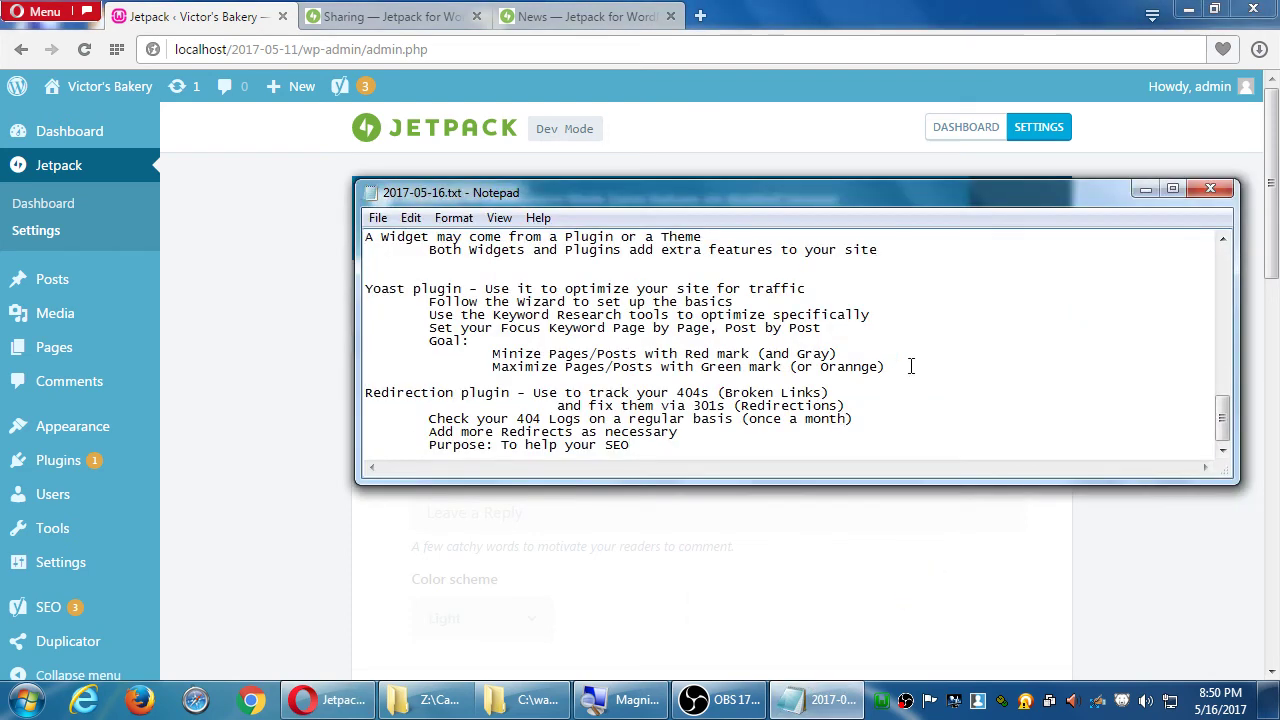
scroll(910, 365, down, 1)
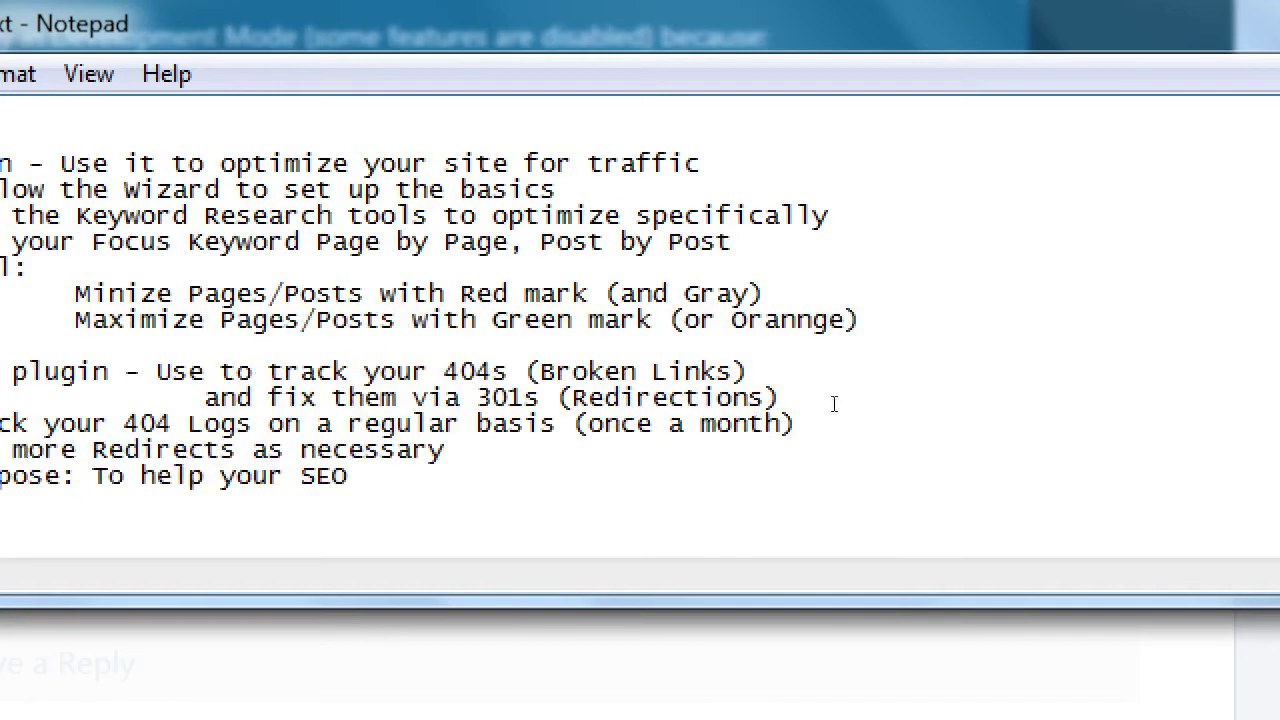
text(Jetpack)
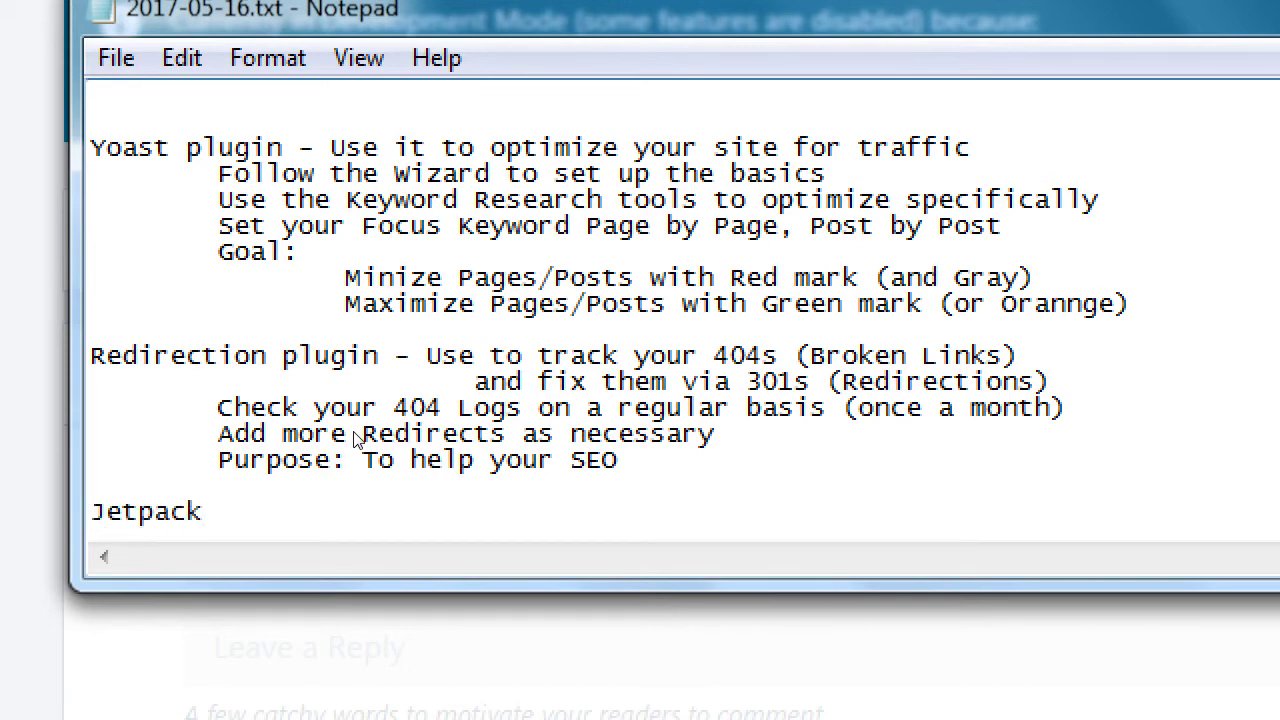
text( - A Jack-of-Al)
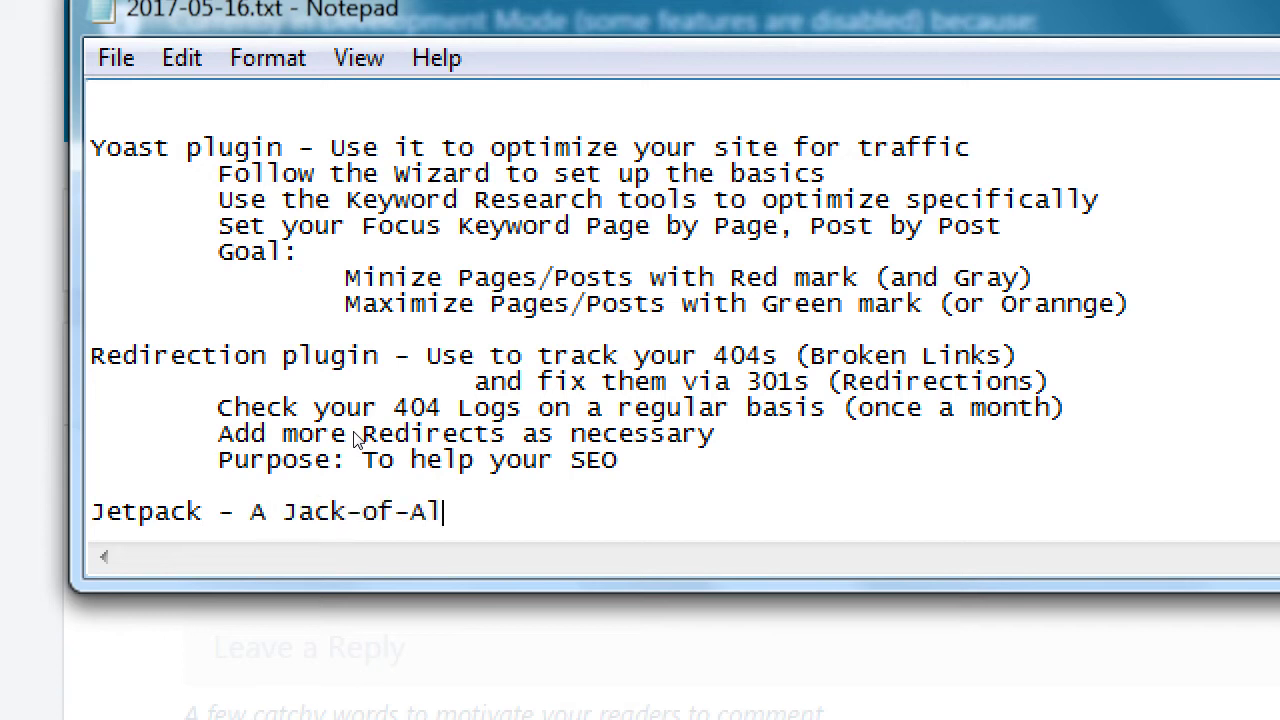
text(l Trade plugin)
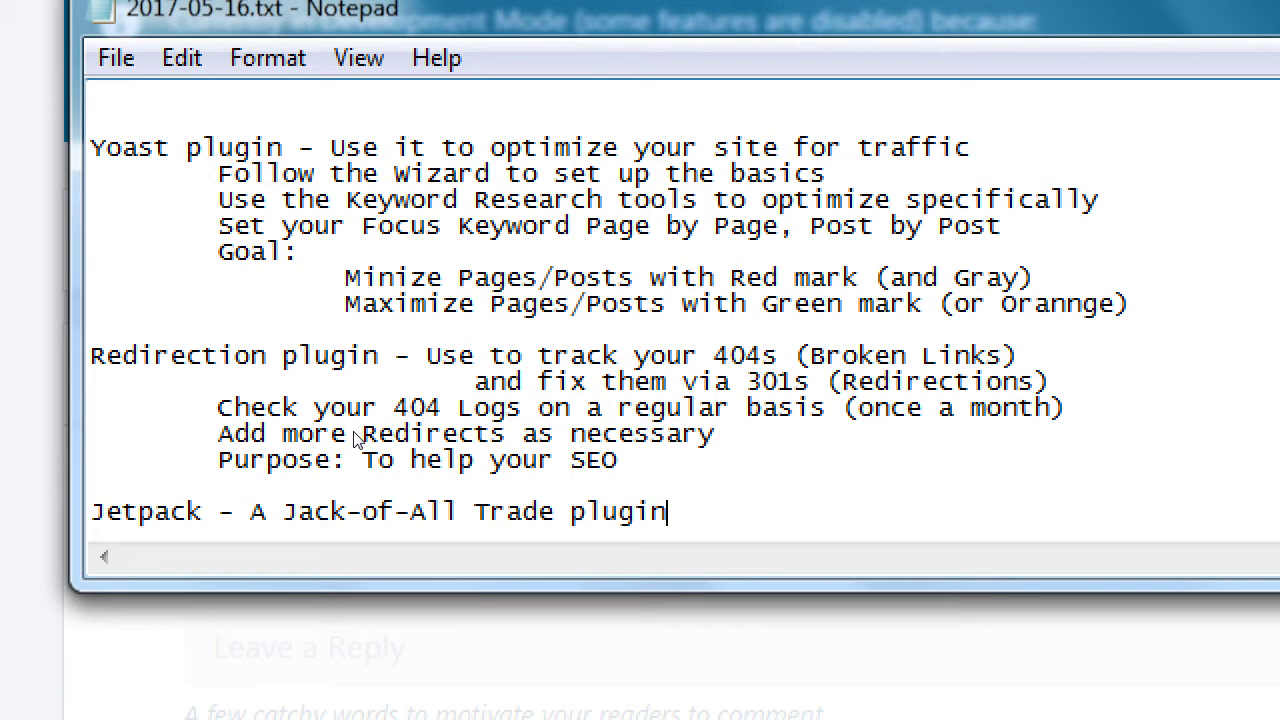
text( with many features)
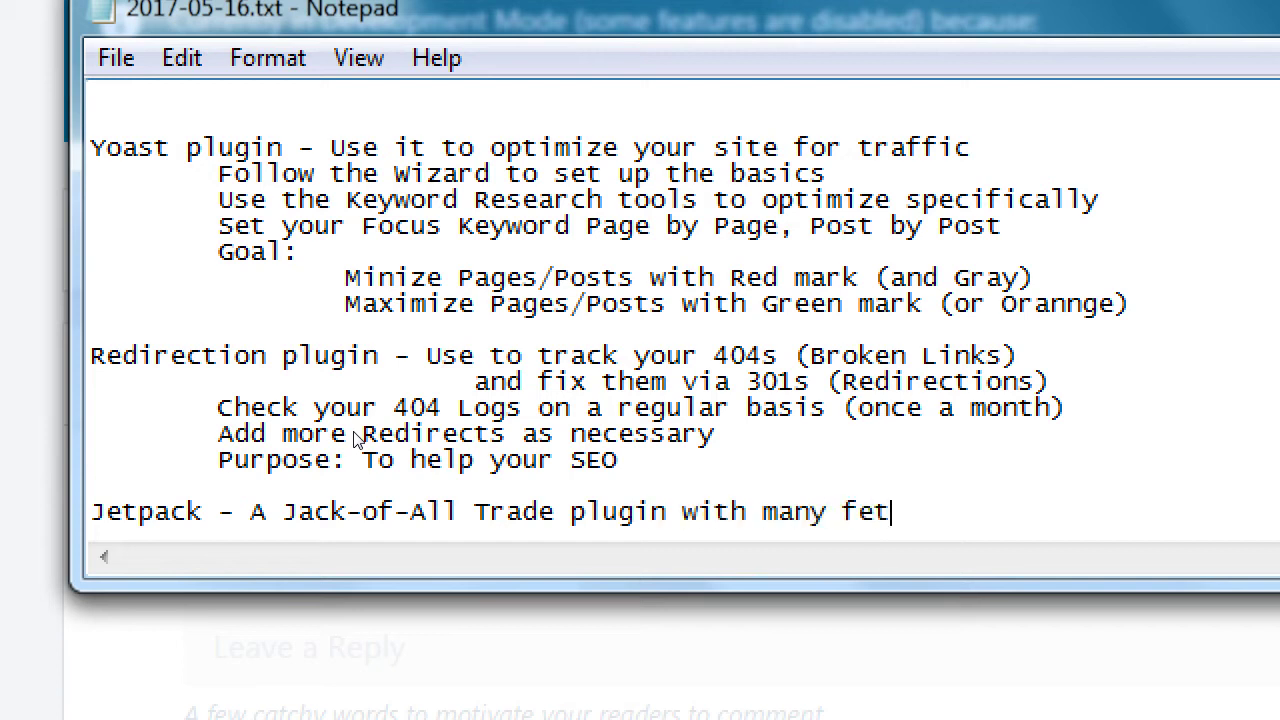
Step: Add the indented note "Most work only after uploading to a real site" under the Jetpack heading
key(Return)
key(Tab)
text(Mo)
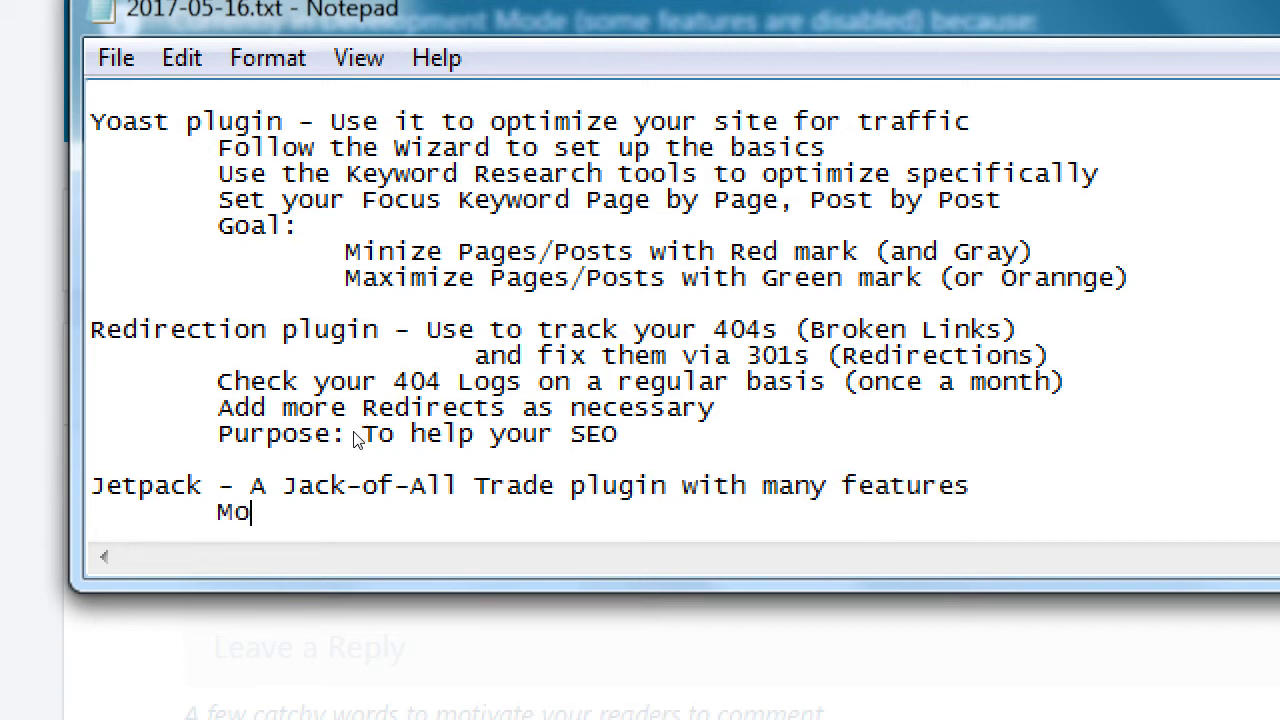
text(st work only after)
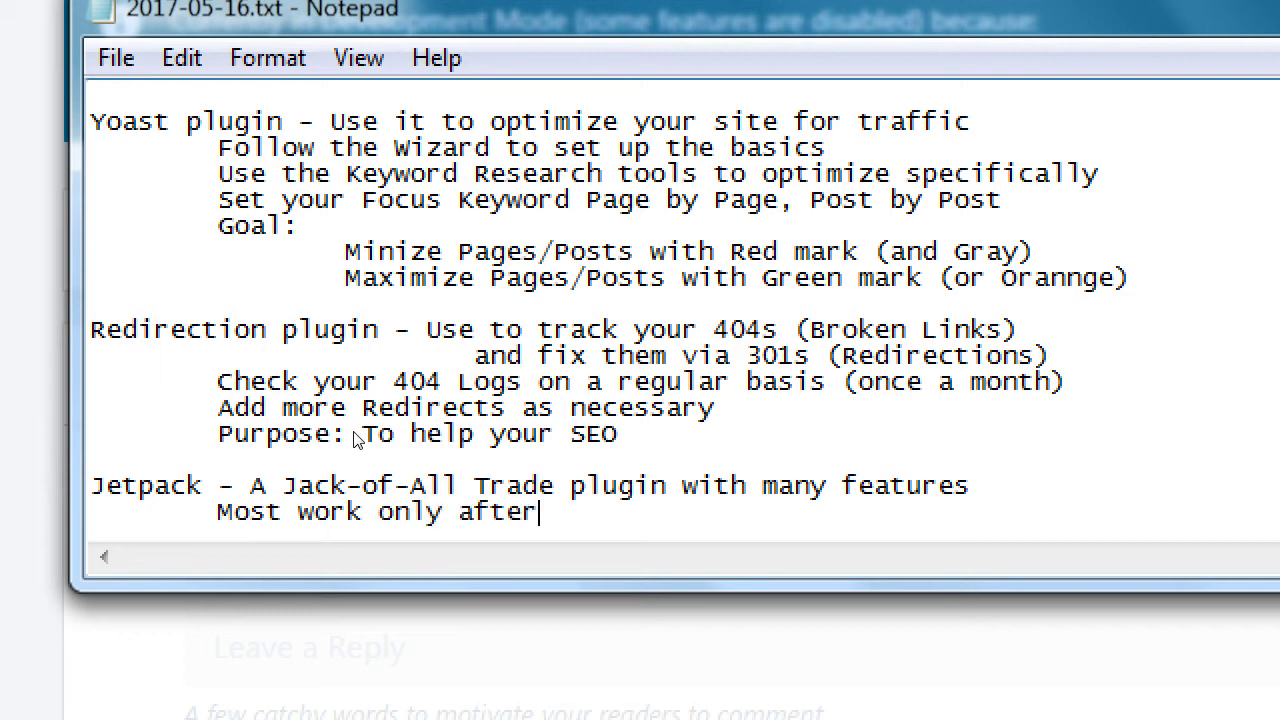
text( uploading to a real site)
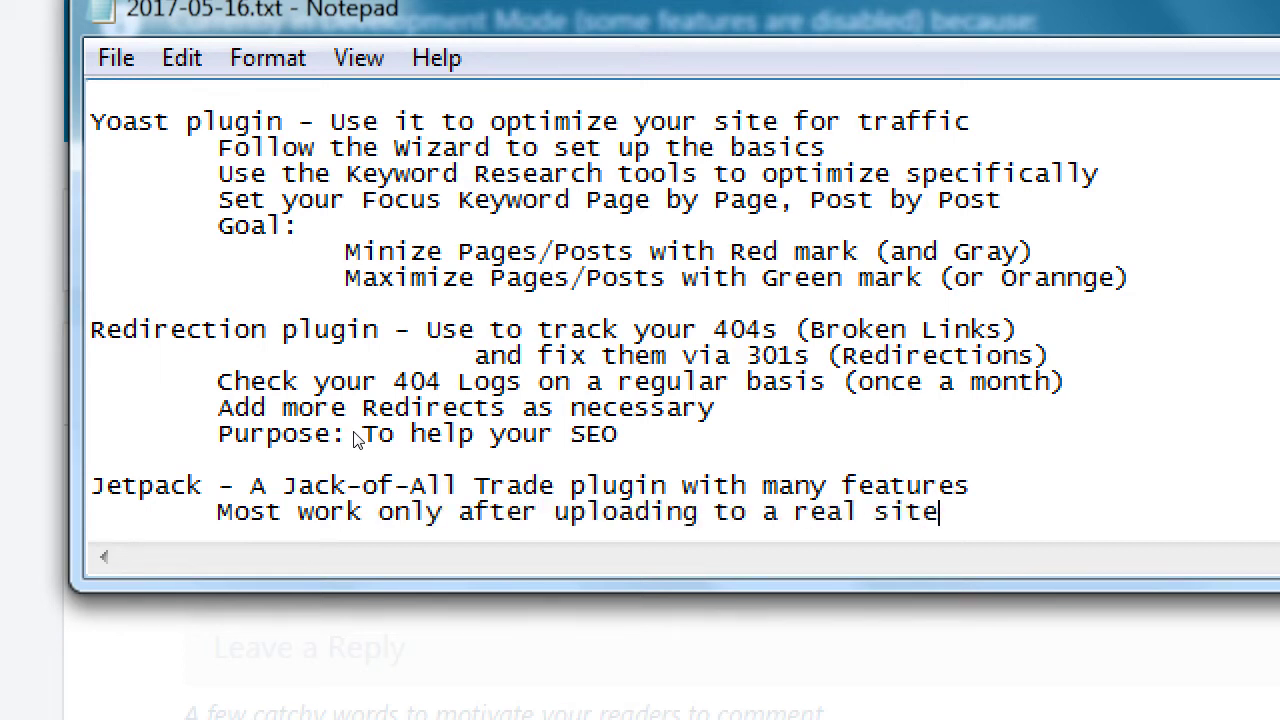
Step: Add another indented Jetpack note reading "Jetpack helps protect your site, speed it up, and add"
key(Return)
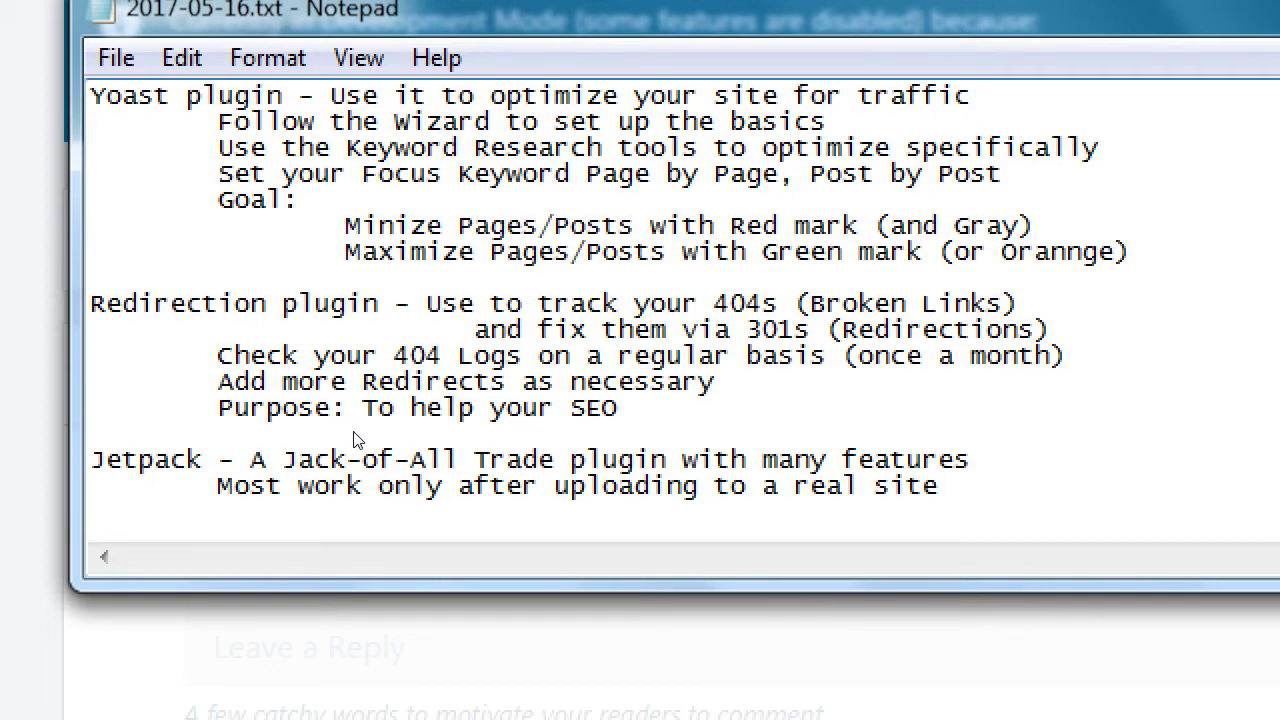
text(Jetpack )
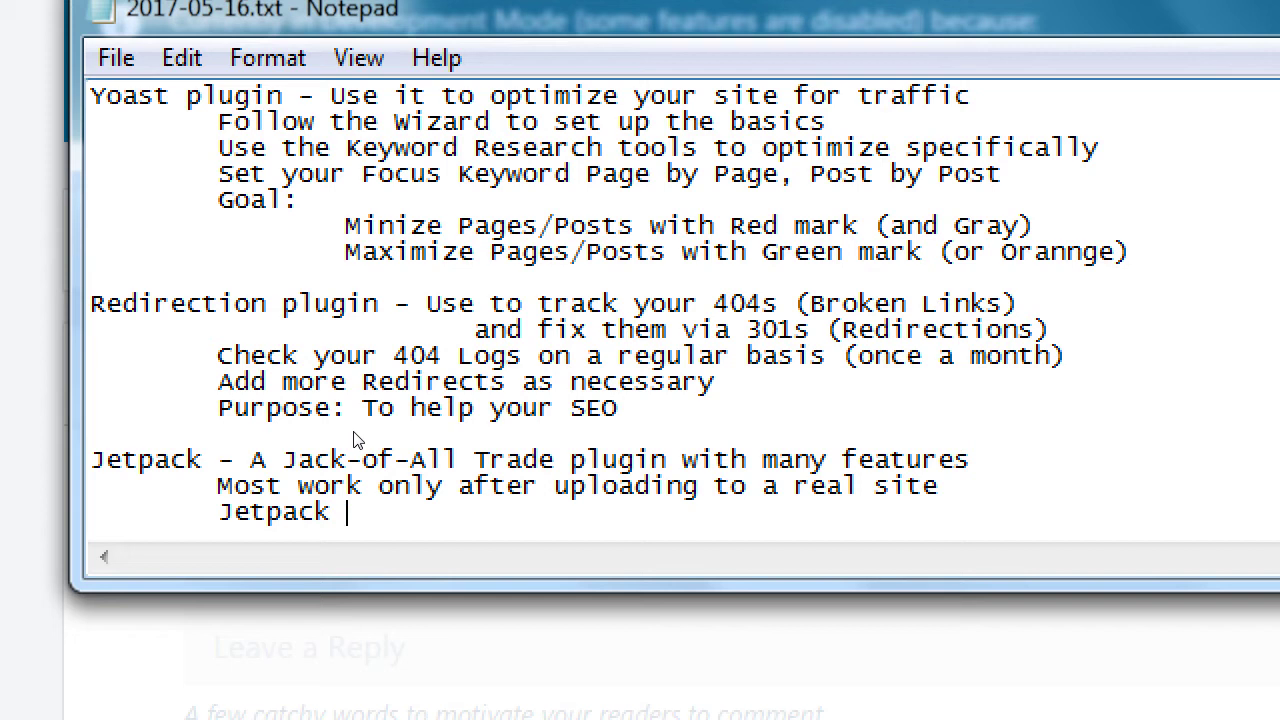
text(helps p)
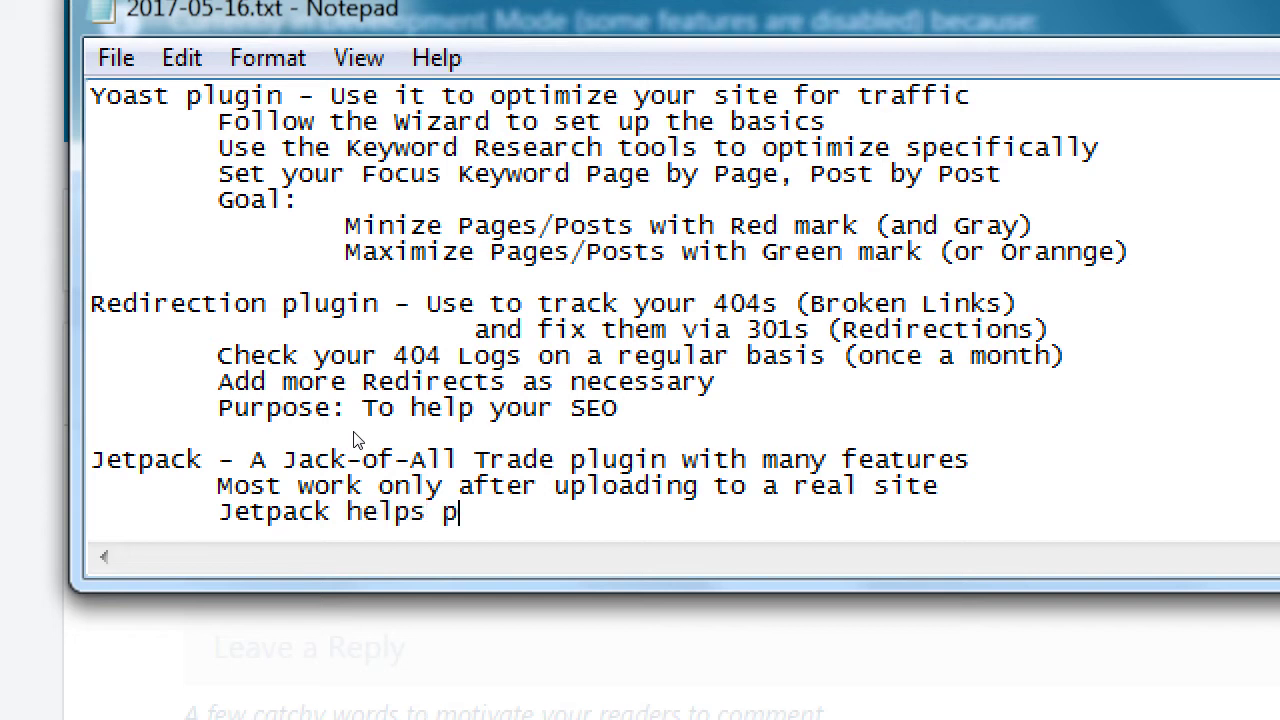
text(rotect your)
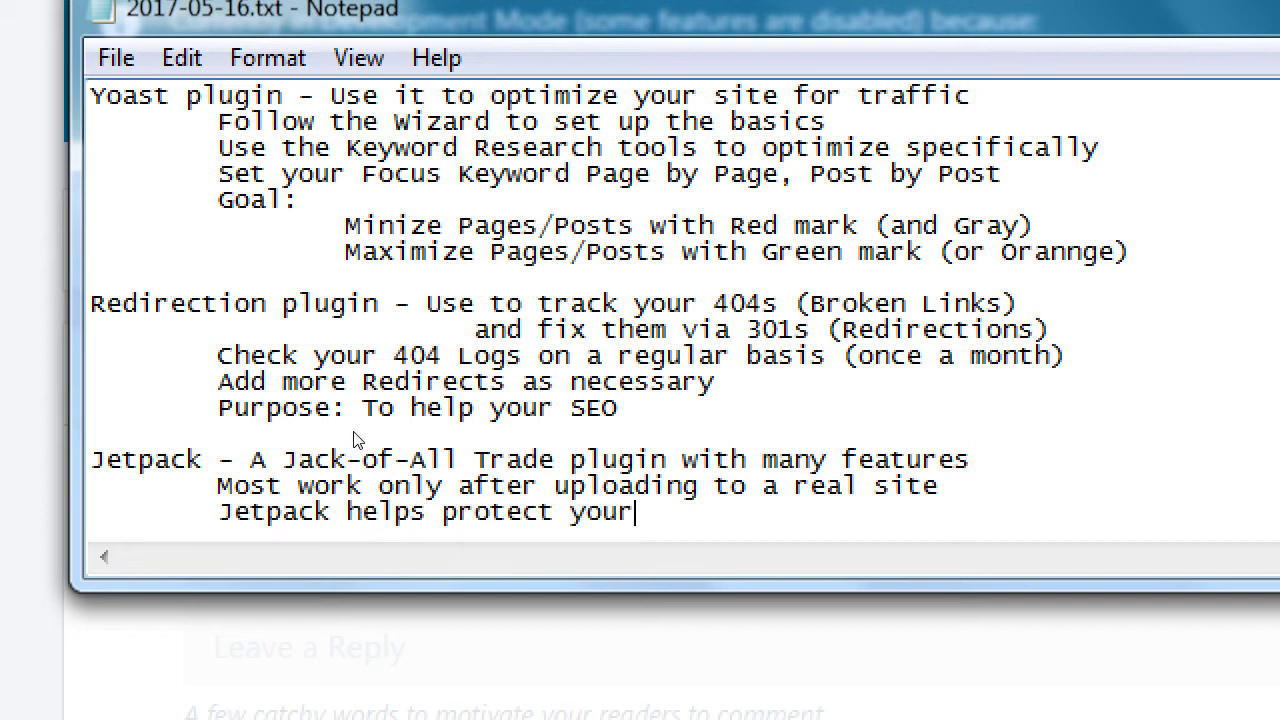
text( site, speed it)
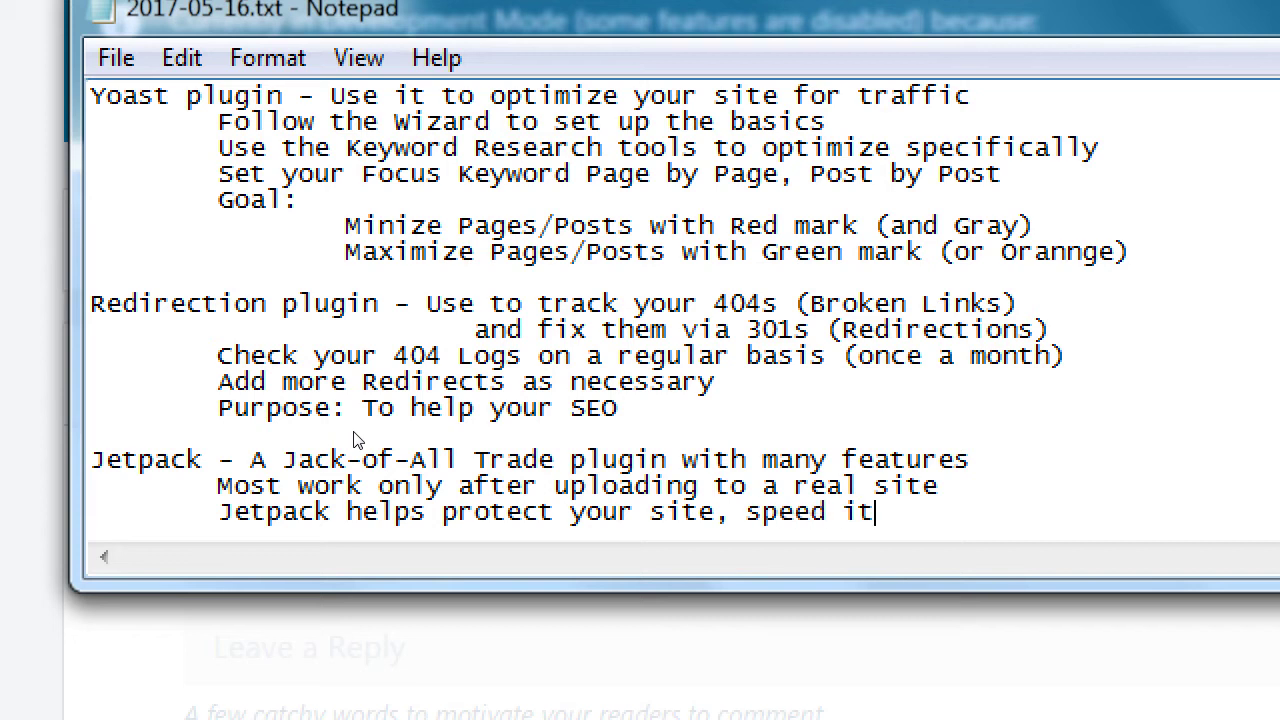
text( up, and add)
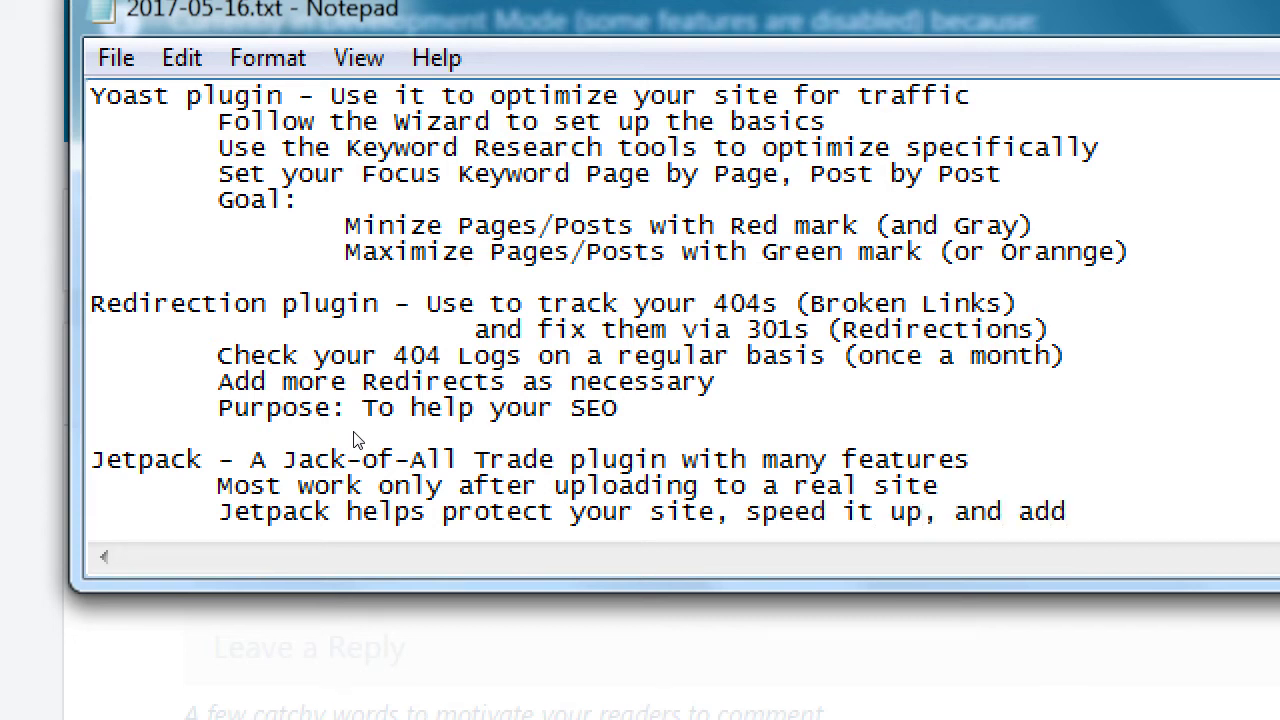
Step: Continue the last Jetpack note on a further-indented line reading "social sharing, a contact form", followed by blank lines
key(Return)
key(Tab)
key(Tab)
text(social sharing)
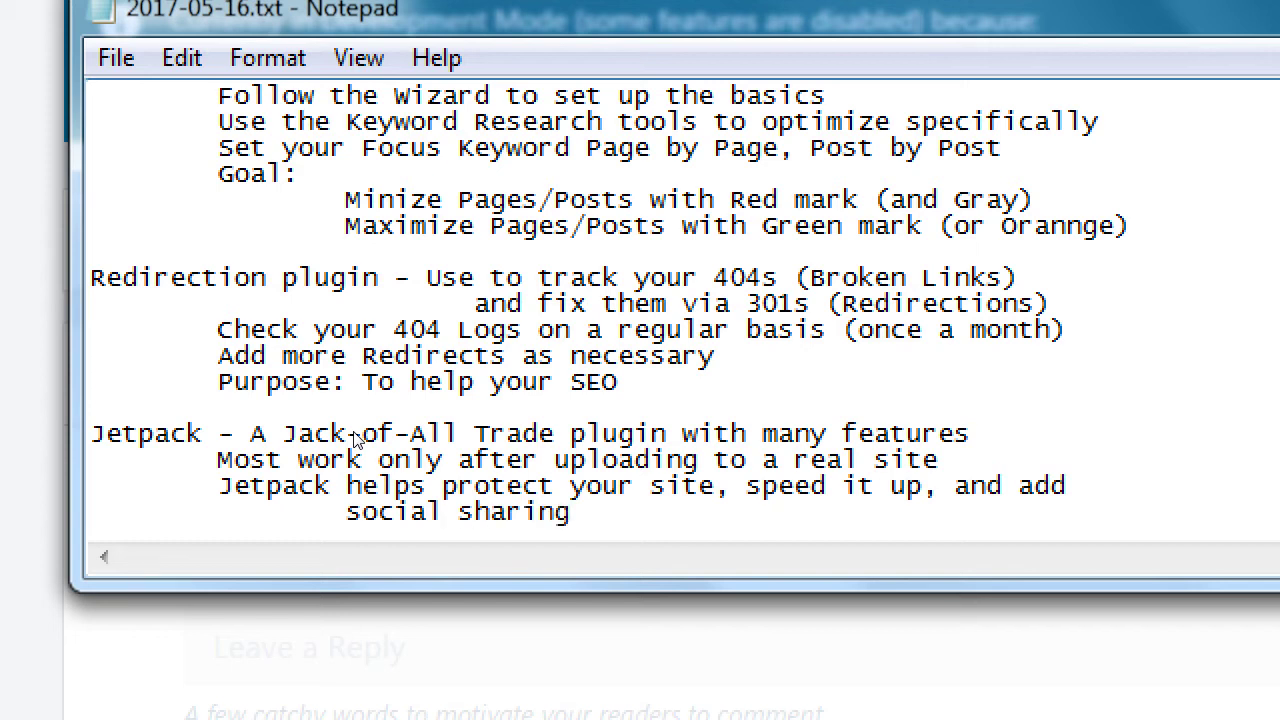
text(, better contact)
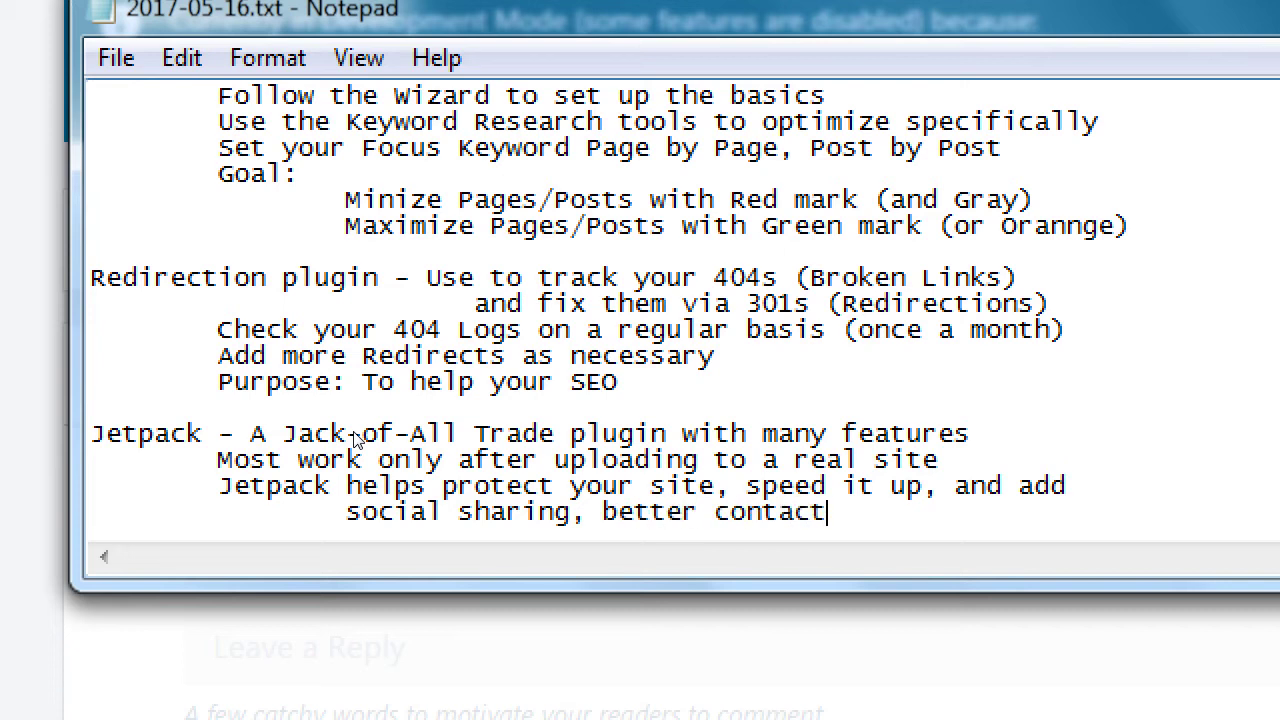
key(BackSpace)
key(BackSpace)
key(BackSpace)
key(BackSpace)
key(BackSpace)
key(BackSpace)
key(BackSpace)
key(BackSpace)
key(BackSpace)
key(BackSpace)
key(BackSpace)
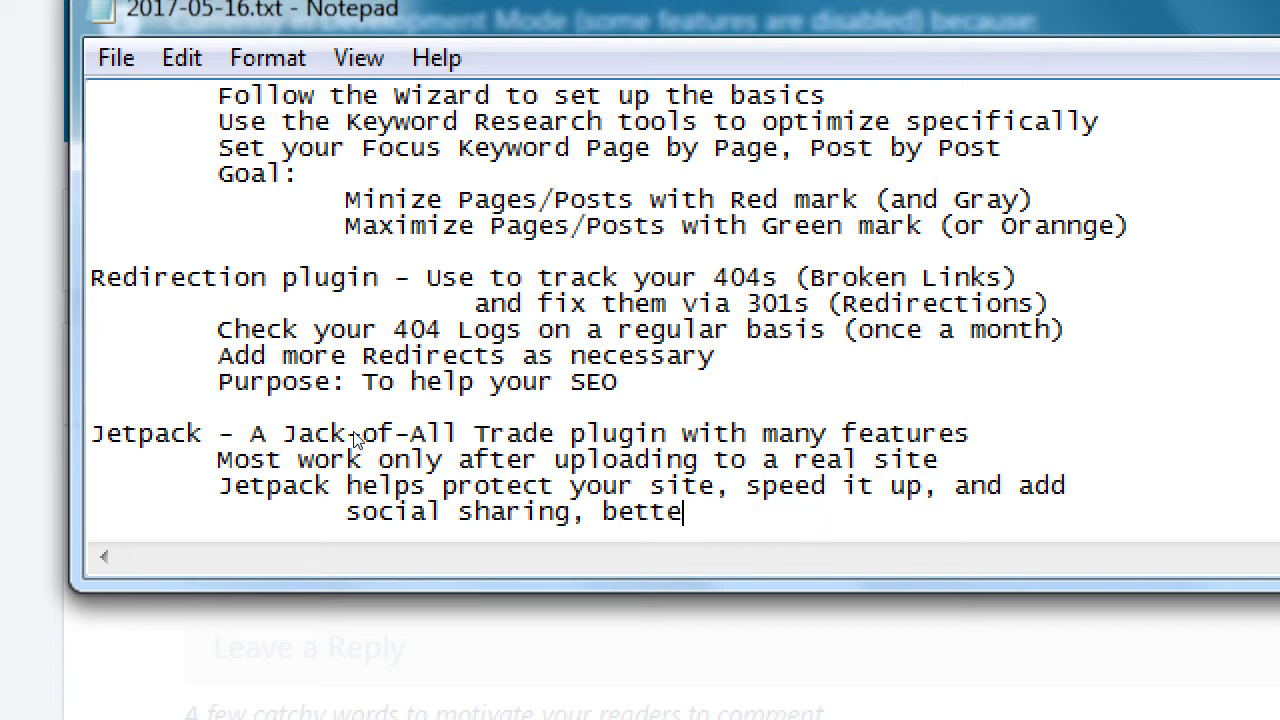
key(BackSpace)
key(BackSpace)
key(BackSpace)
text(a contact form)
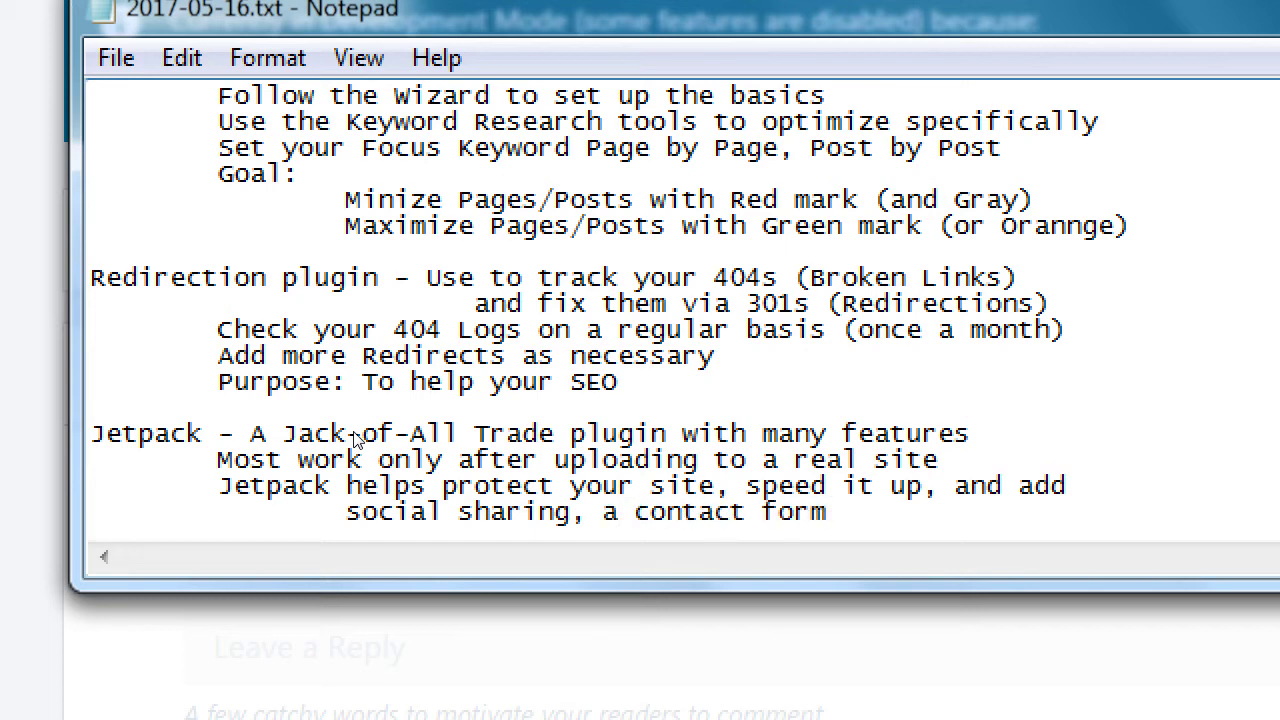
key(Return)
key(Return)
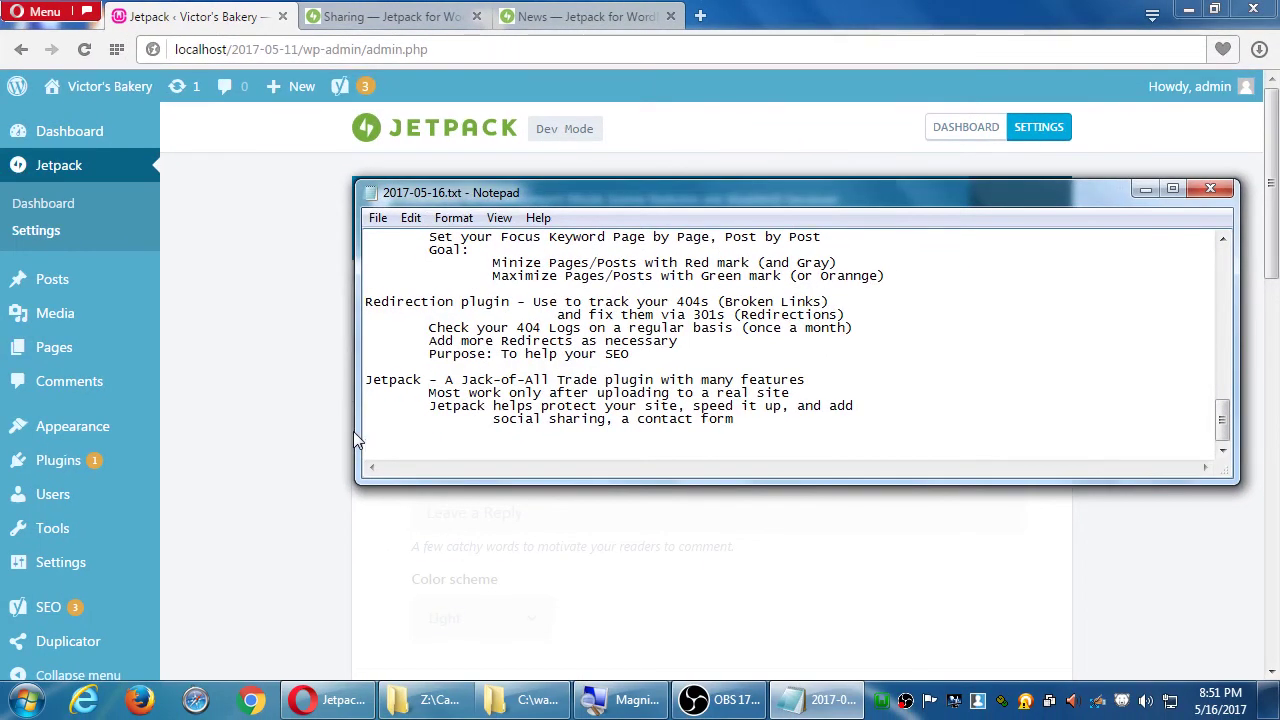
Step: Switch back to the browser, look over the Jetpack Discussion settings page, and check the site's list of installed plugins
click(286, 354)
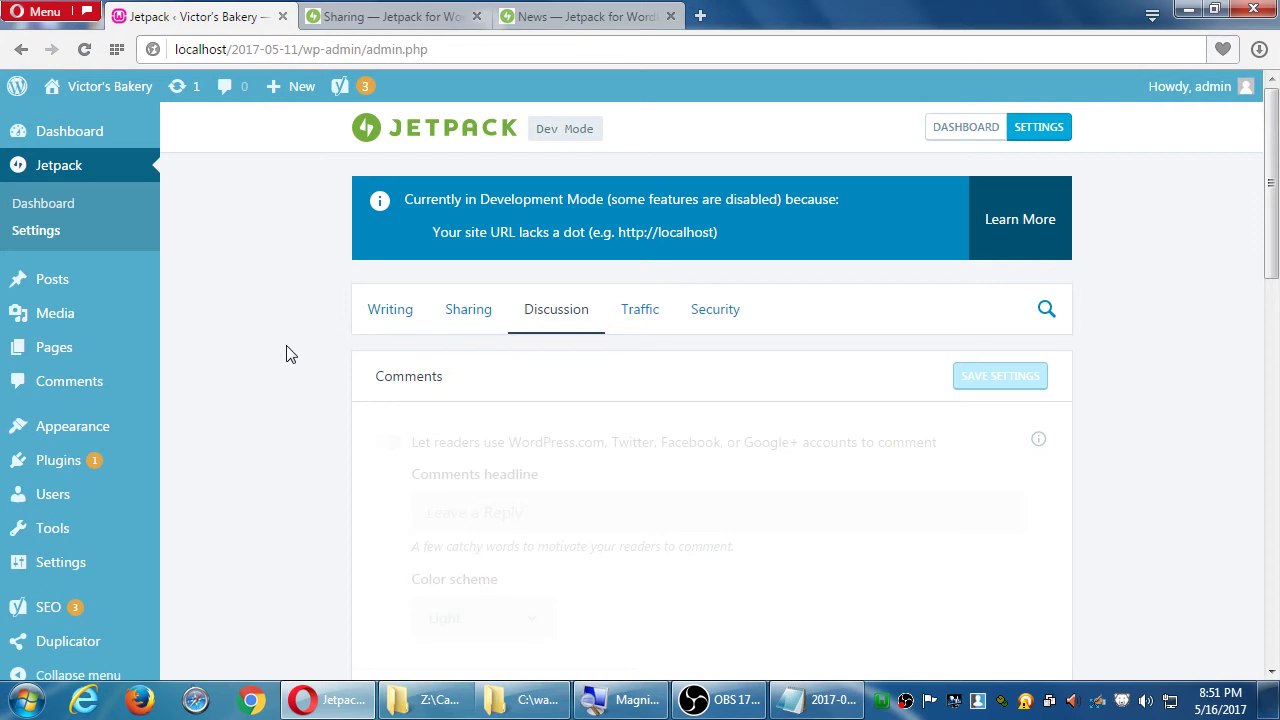
scroll(286, 353, down, 1)
scroll(286, 354, down, 10)
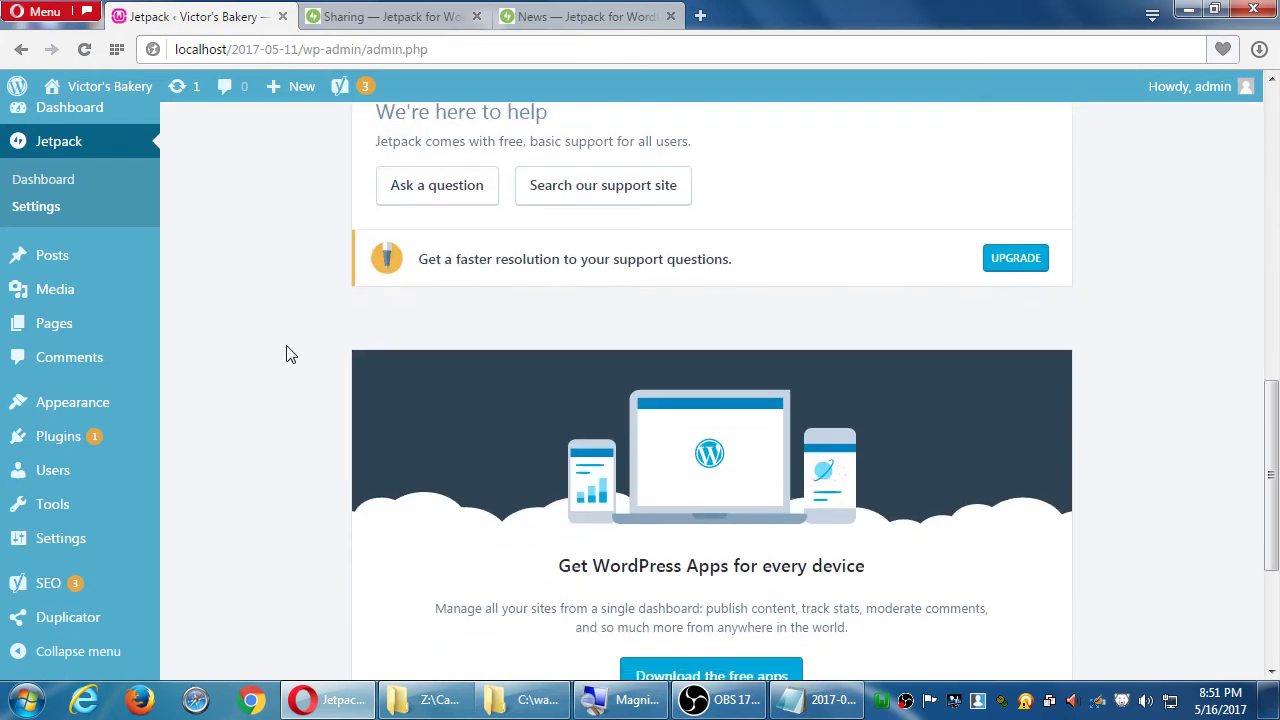
scroll(286, 354, up, 12)
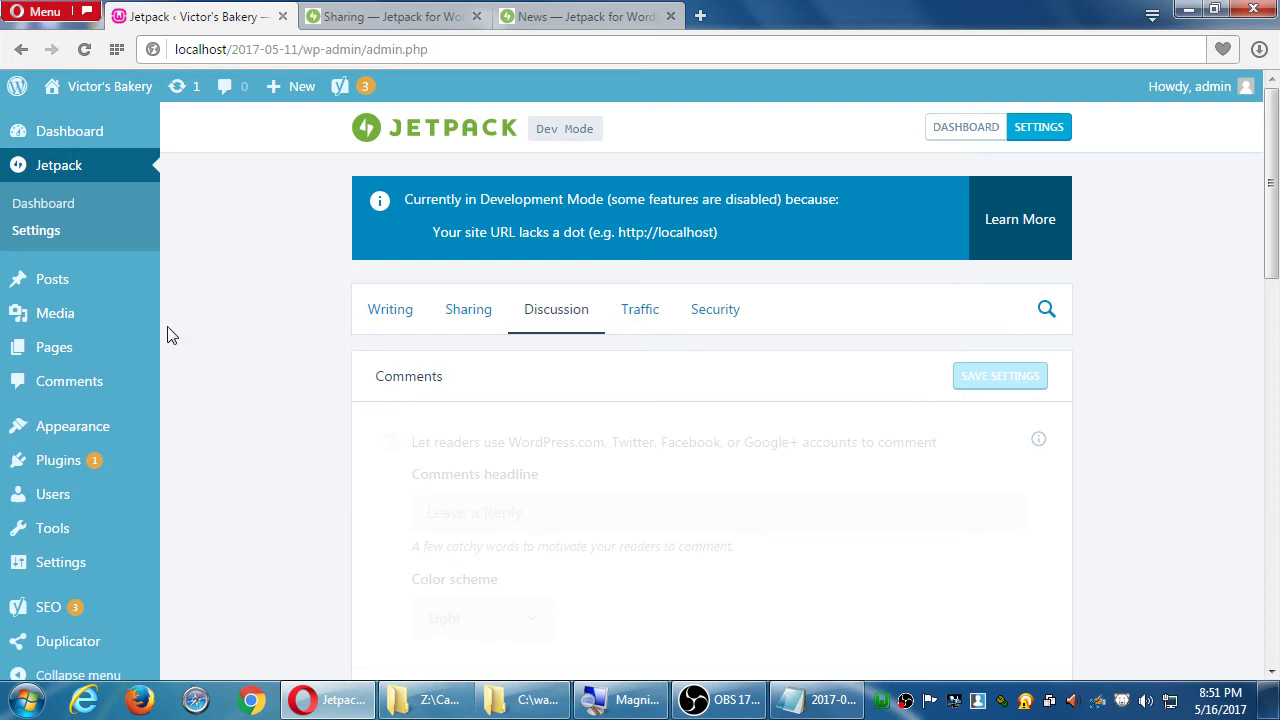
mouse_move(97, 465)
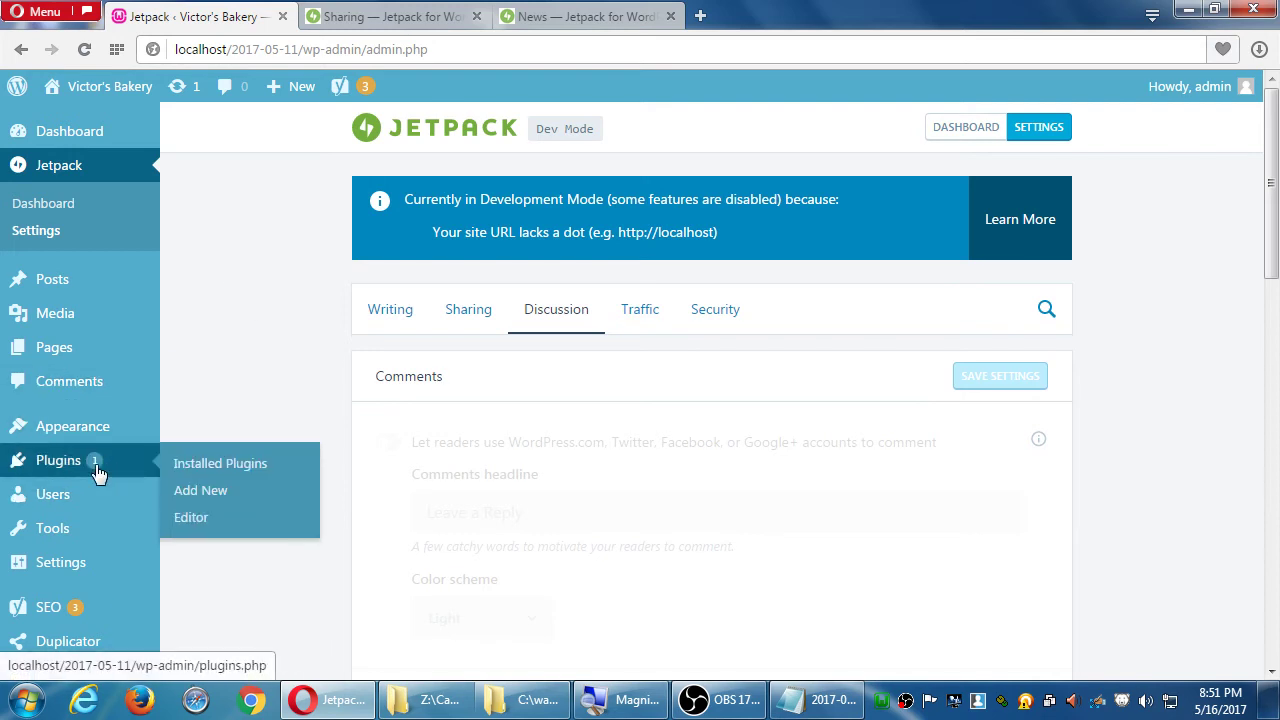
click(95, 464)
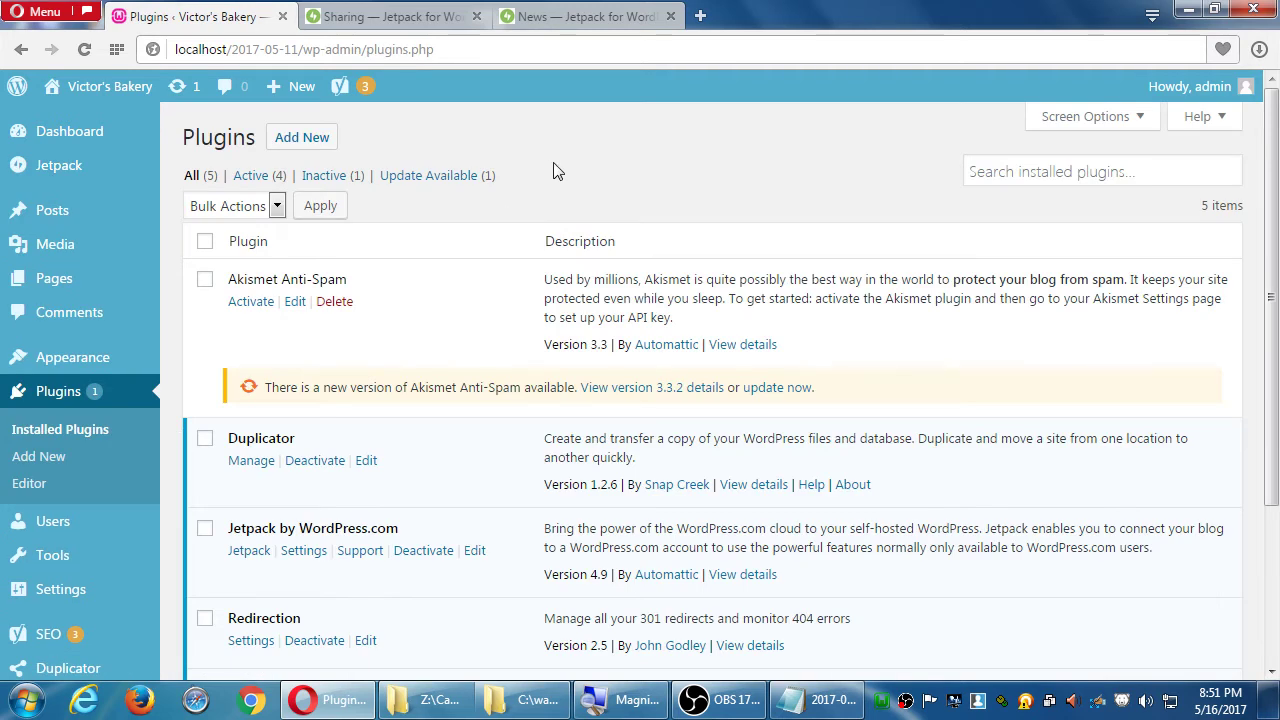
scroll(551, 171, down, 1)
scroll(557, 171, up, 1)
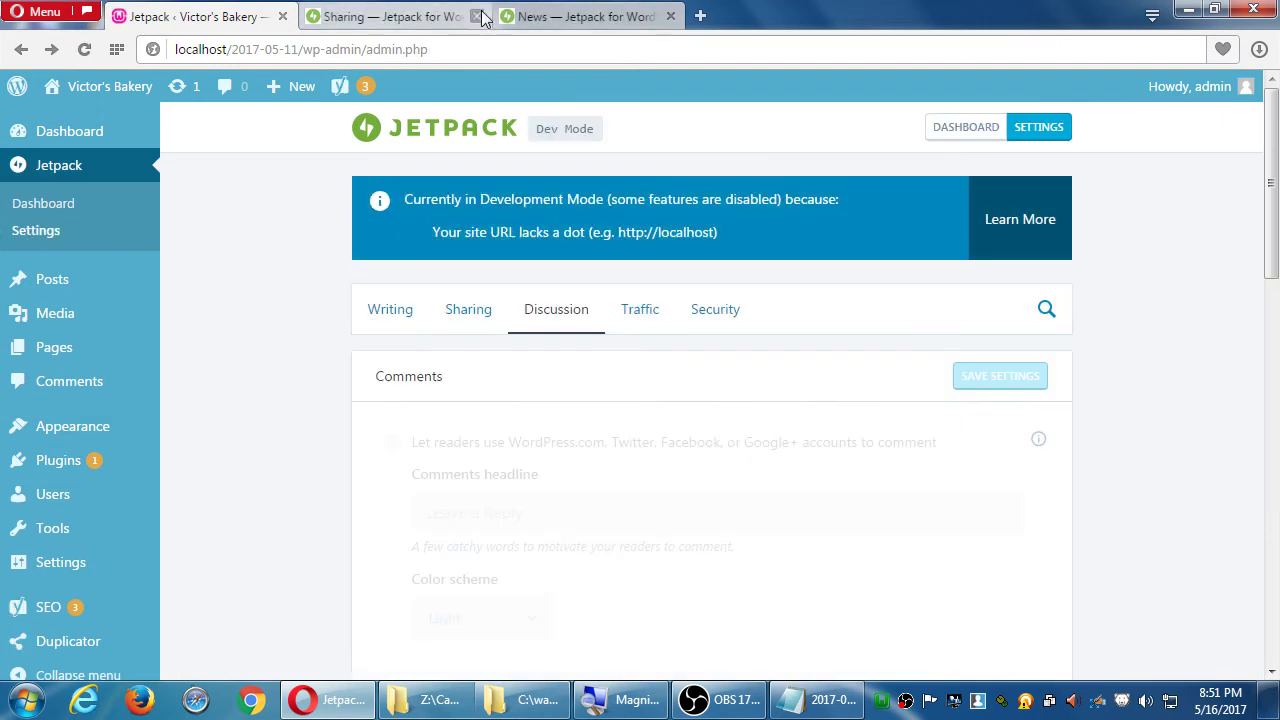
Step: Return to the Jetpack settings and close the Jetpack Sharing guide and News pages
click(477, 17)
click(477, 17)
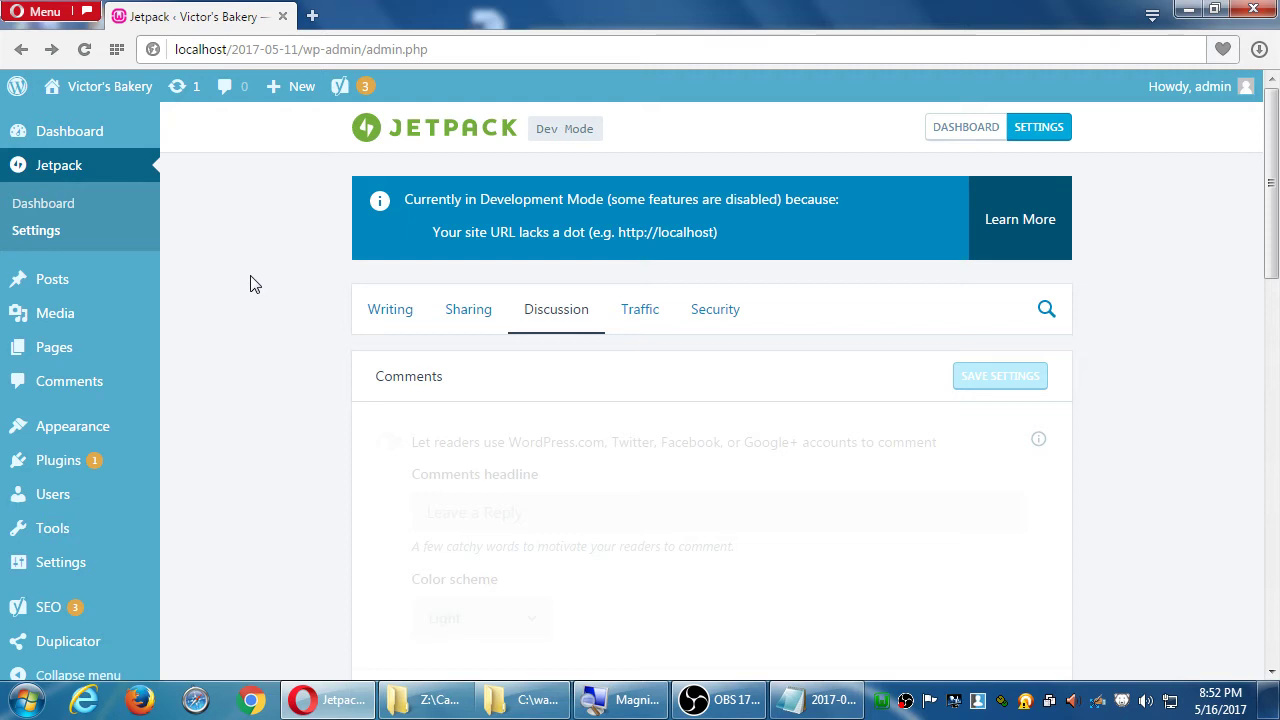
Step: Open the 4archiving-wordpress handout from the classroom WordPress folder in Word
key(super+d)
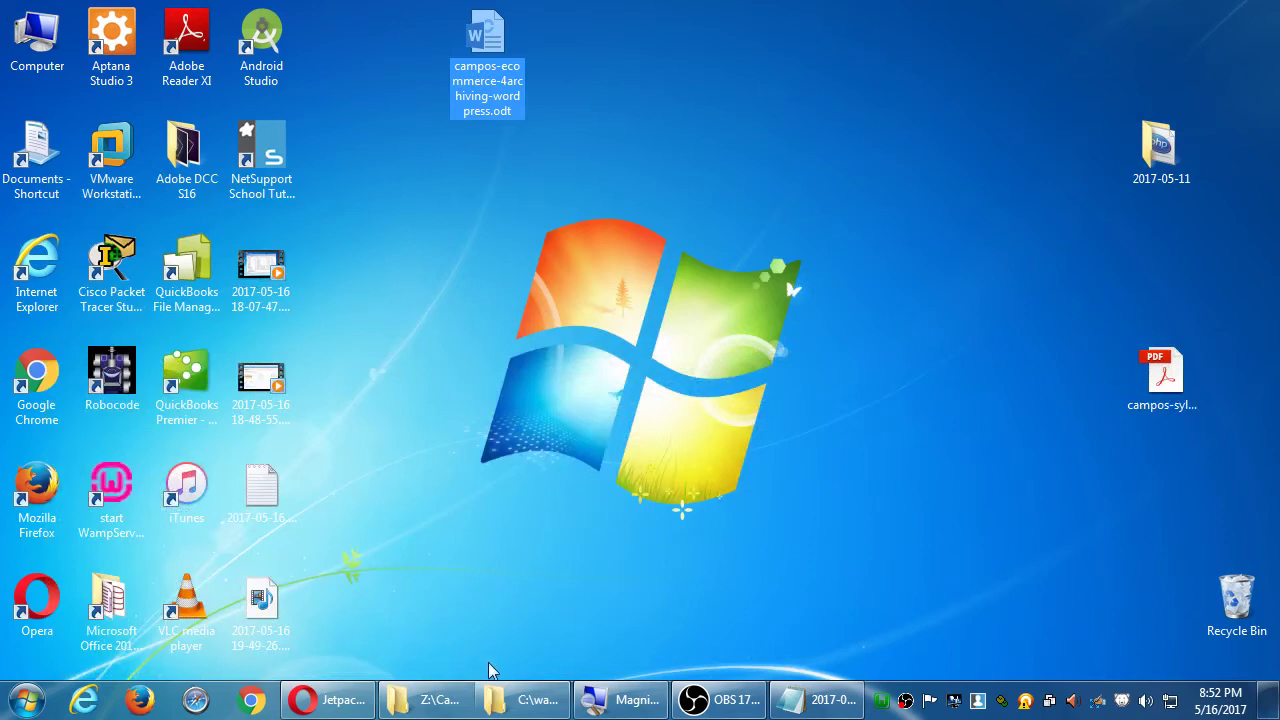
click(447, 710)
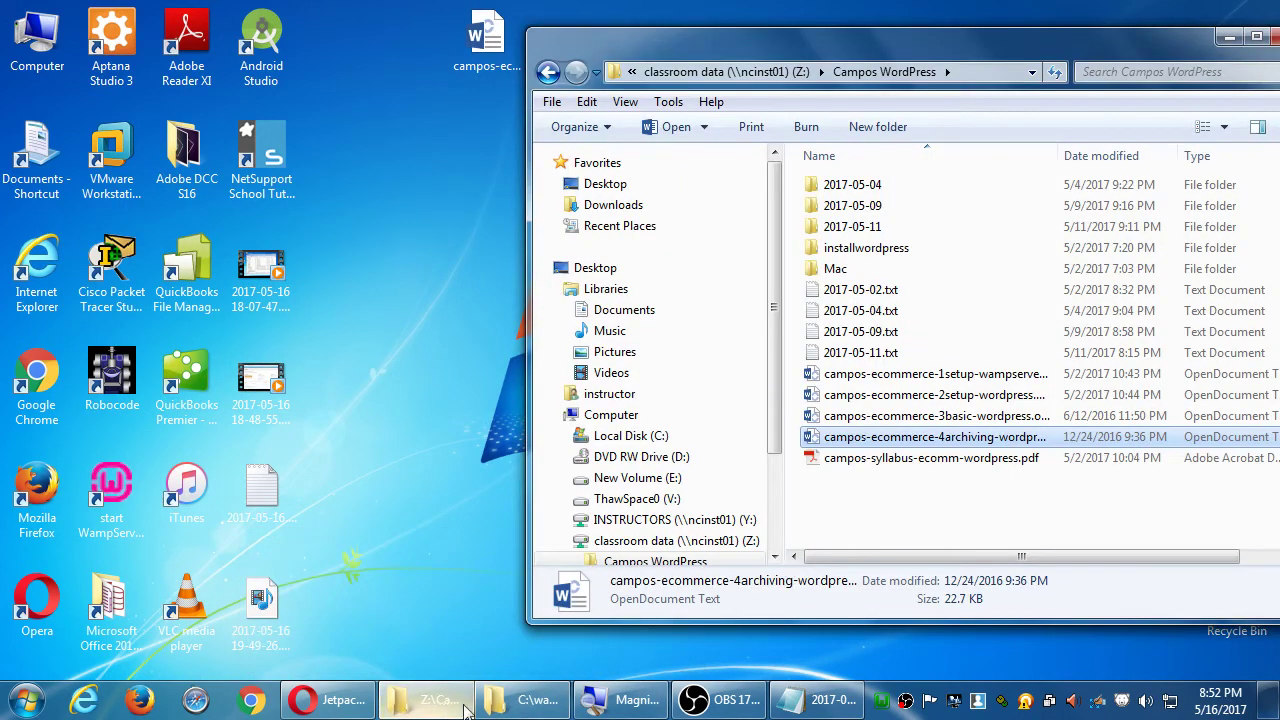
double_click(879, 444)
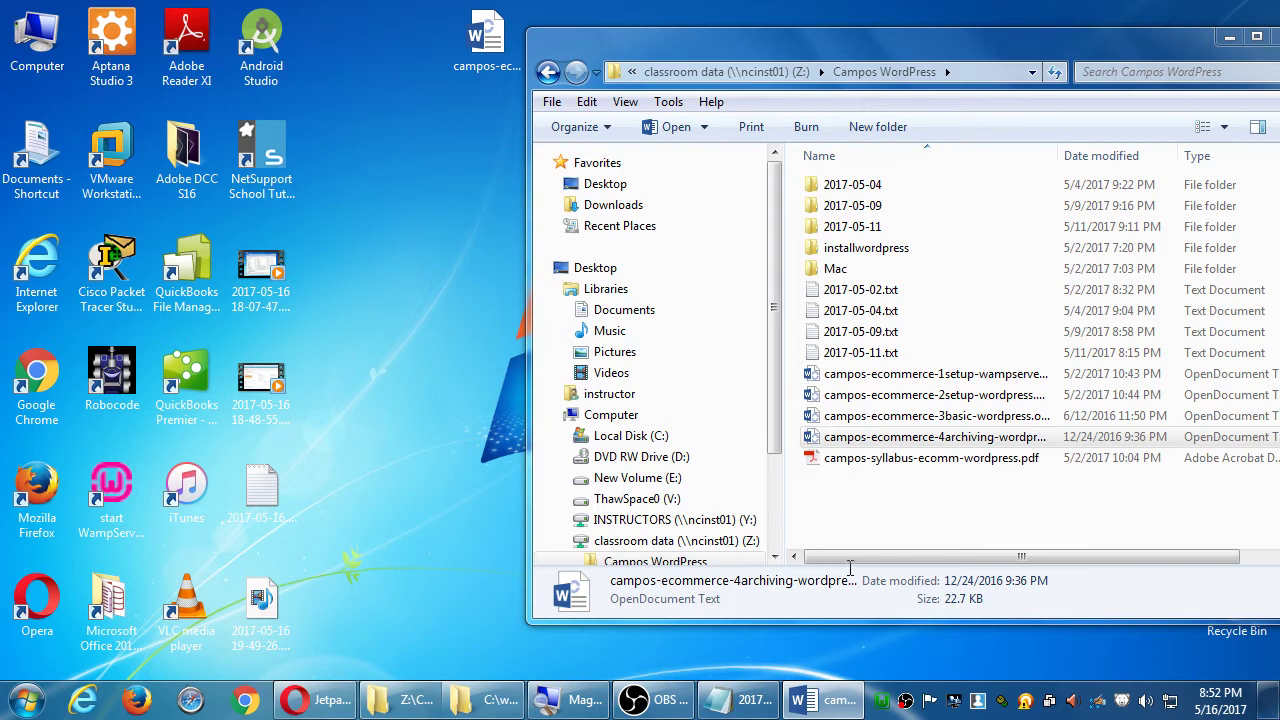
click(838, 703)
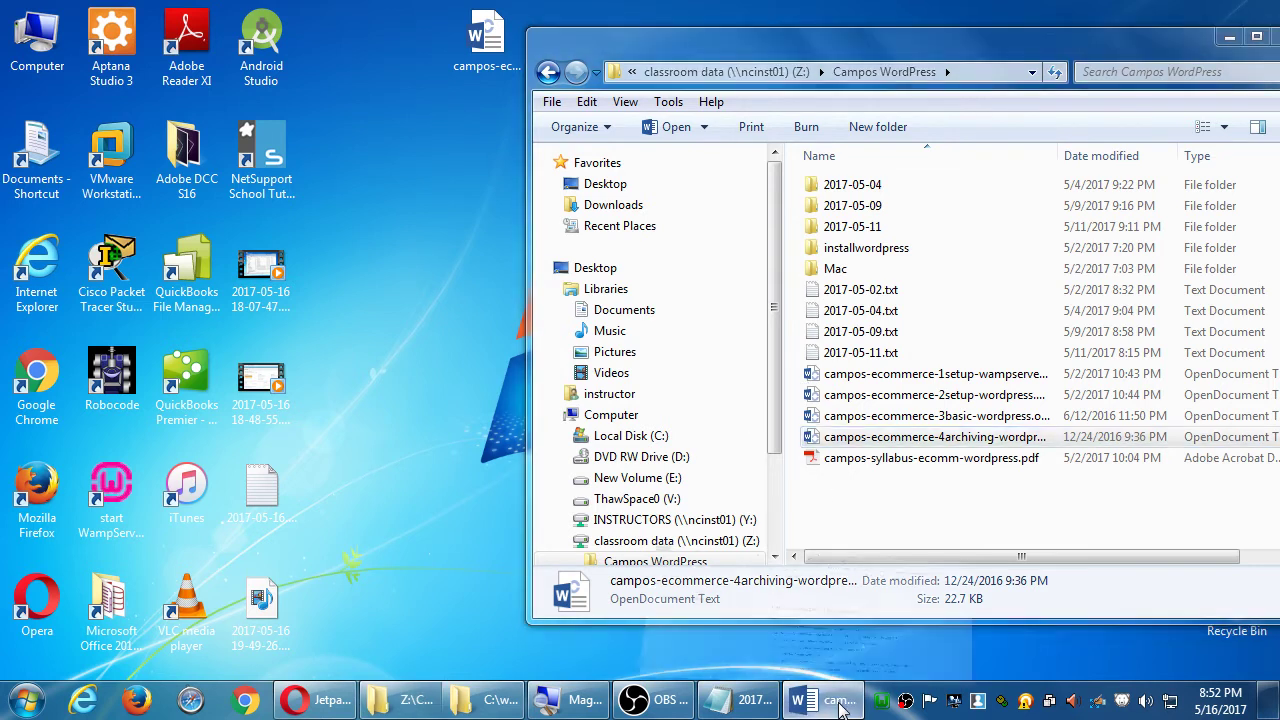
click(838, 703)
Step: Read the handout's site-resurrection, rewrite_module and Duplicator Pro sections, and return to the Jetpack settings in the browser
scroll(873, 490, down, 5)
scroll(873, 490, down, 15)
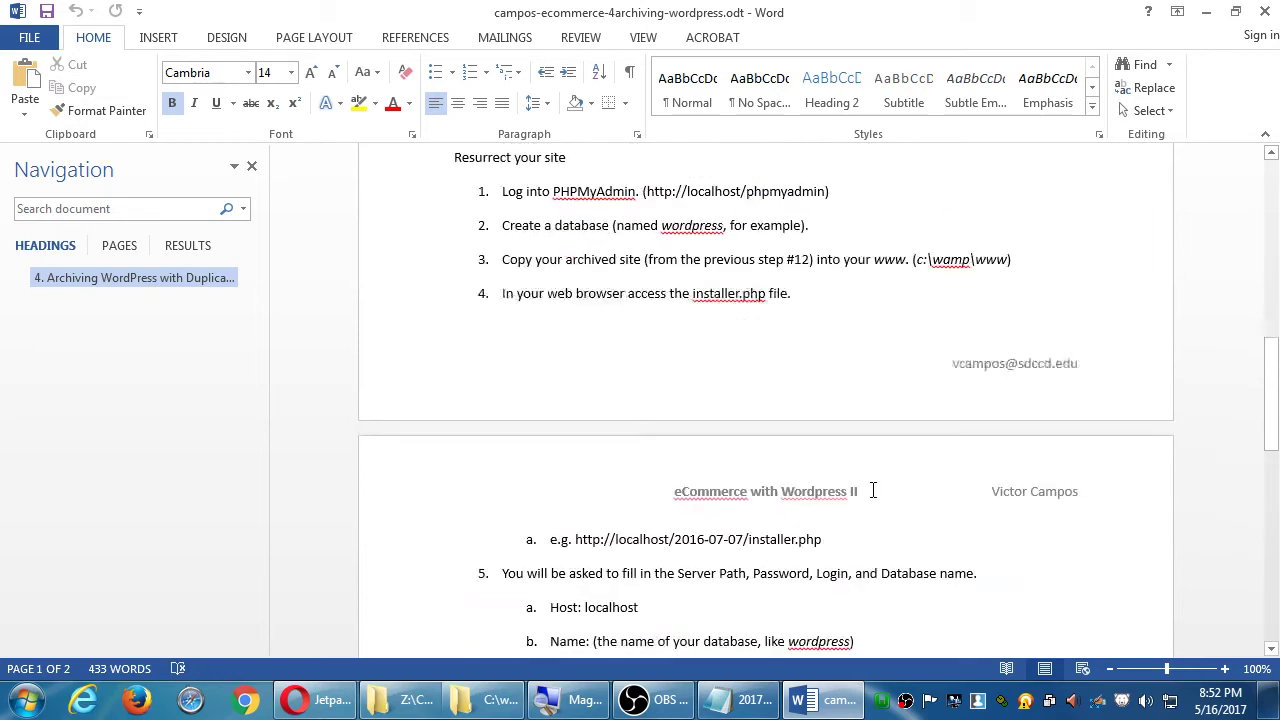
scroll(873, 490, down, 1)
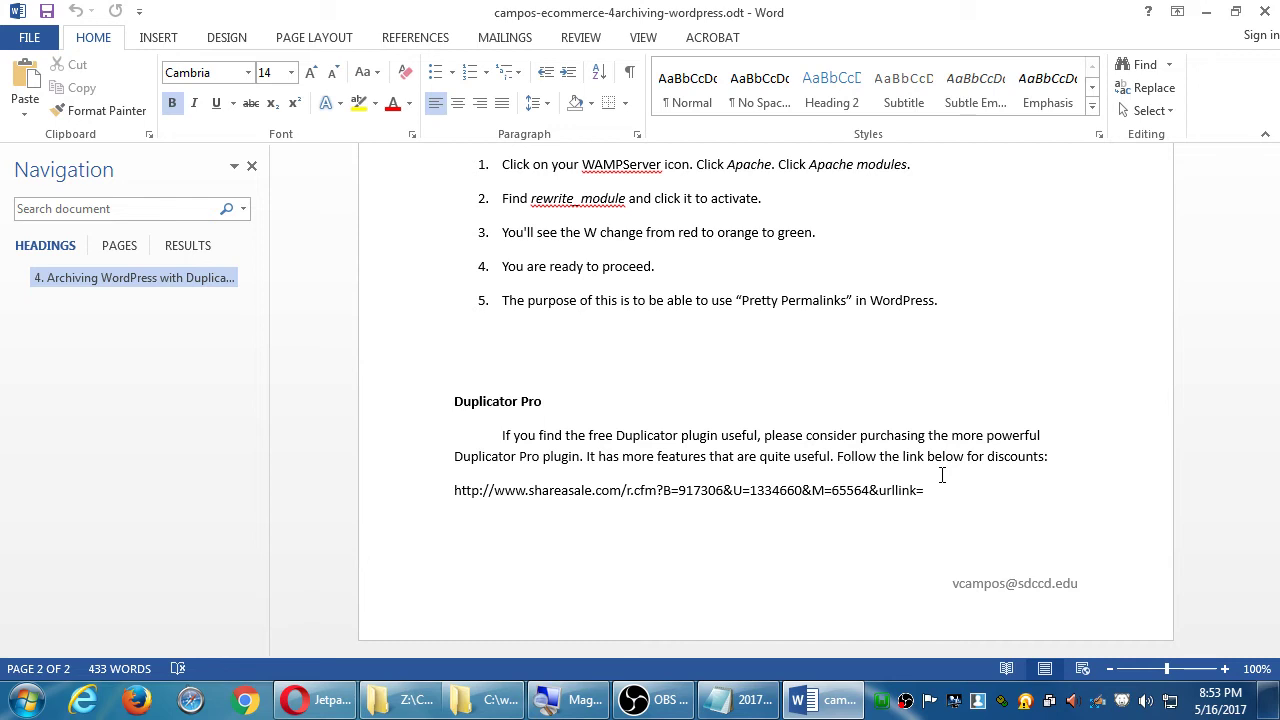
click(1206, 12)
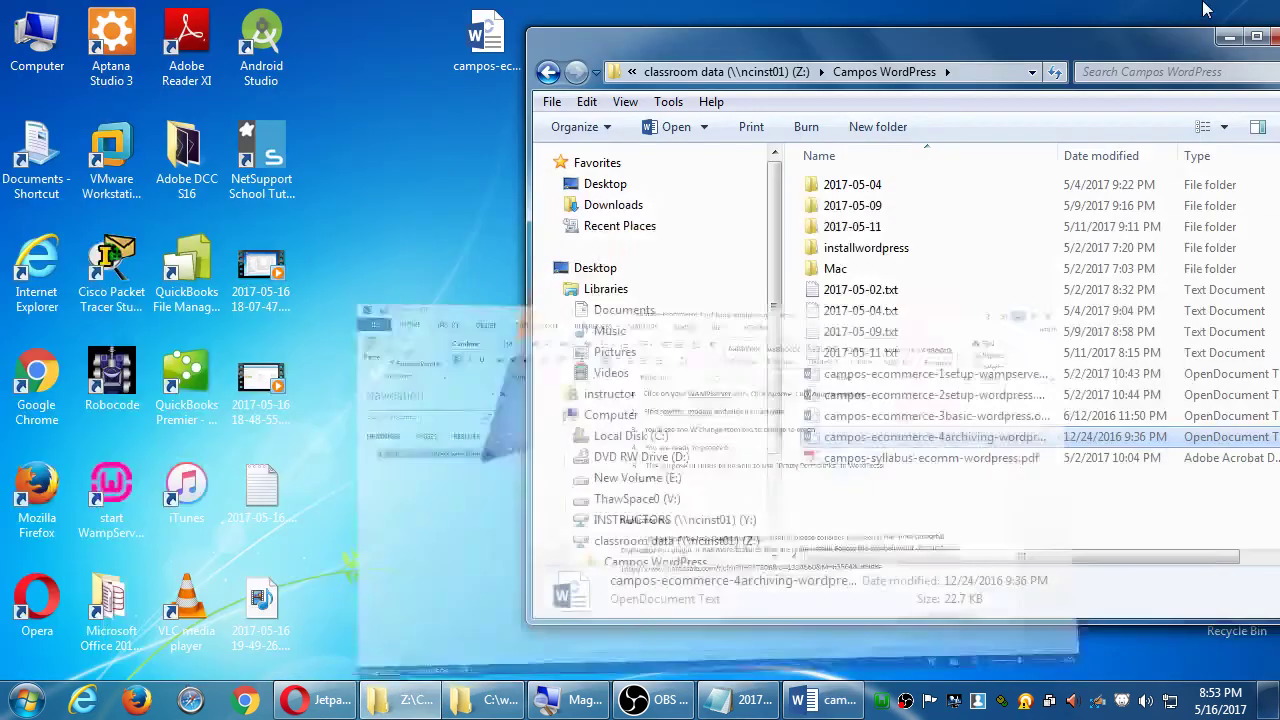
click(318, 700)
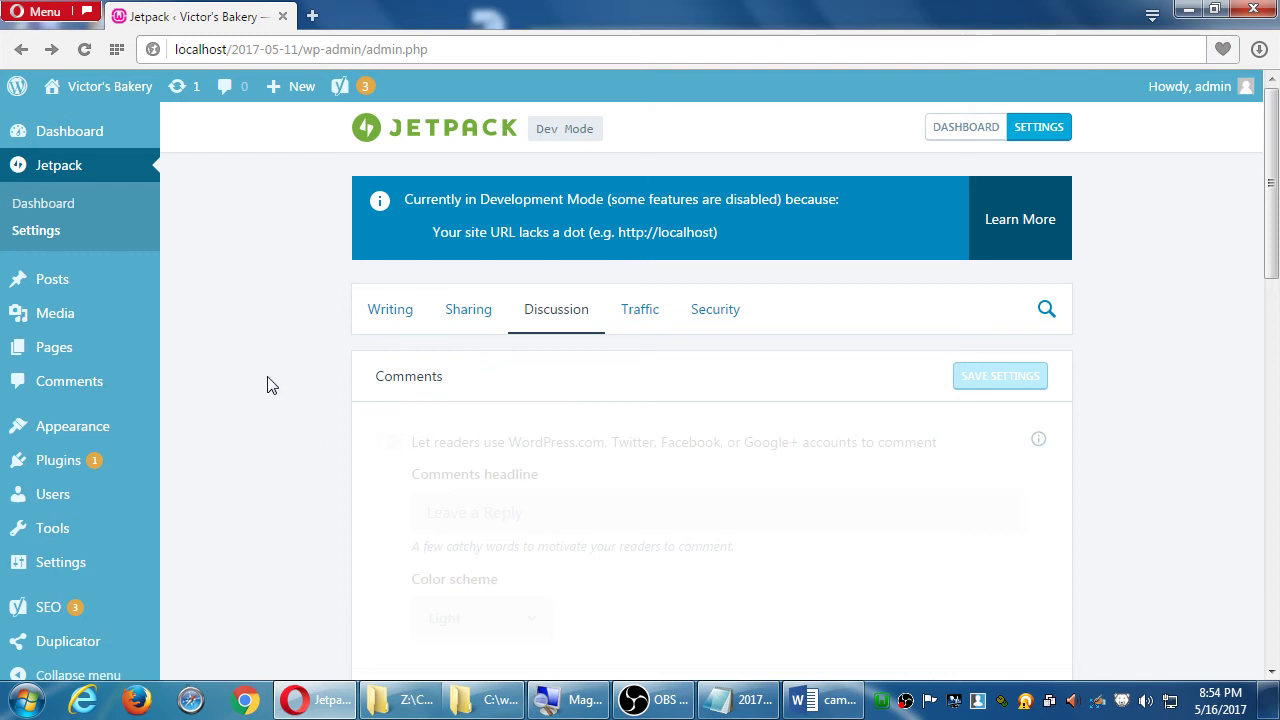
Step: Open the site's page for adding new plugins, search for "ecommerce", and look over the WooCommerce and WP eCommerce results
click(100, 466)
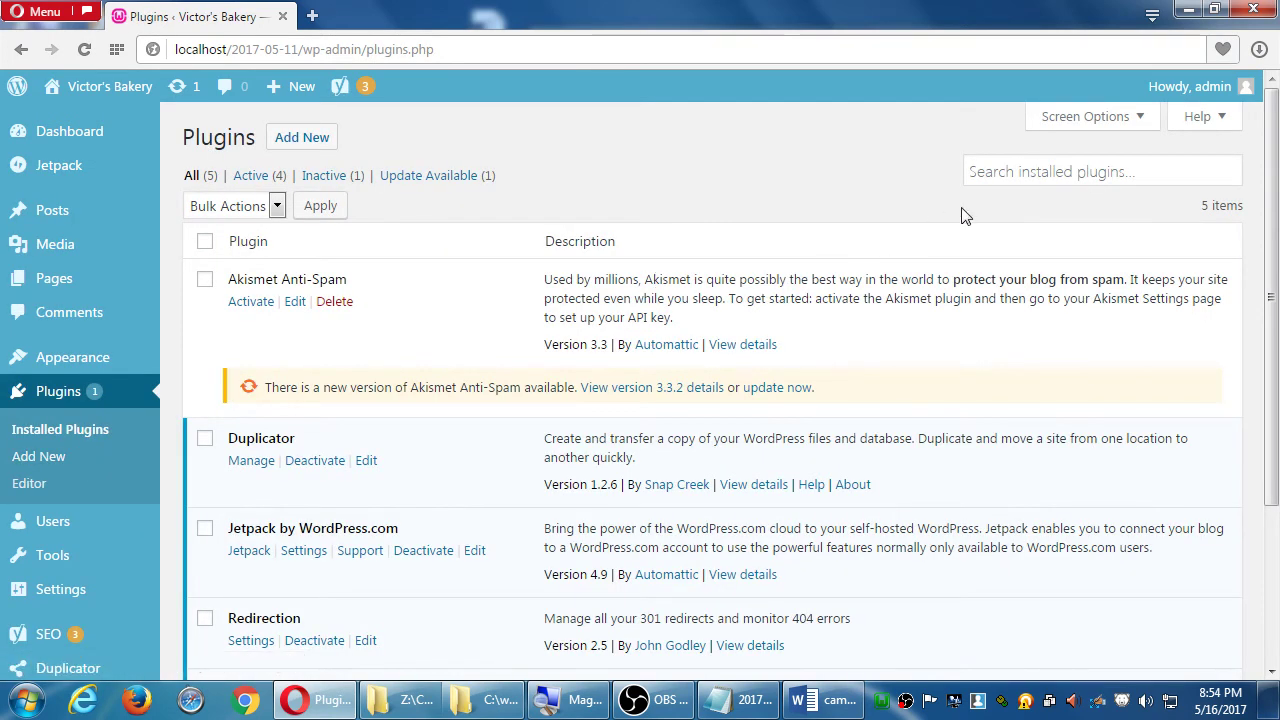
click(316, 141)
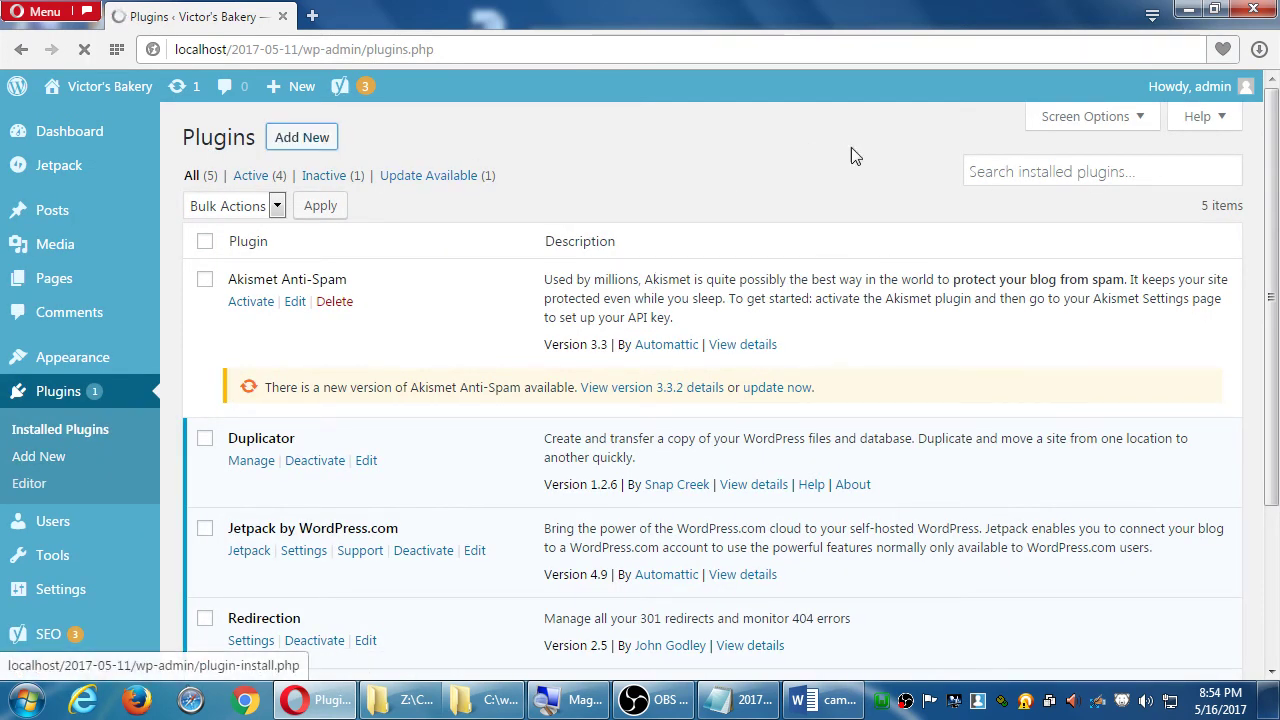
click(1075, 193)
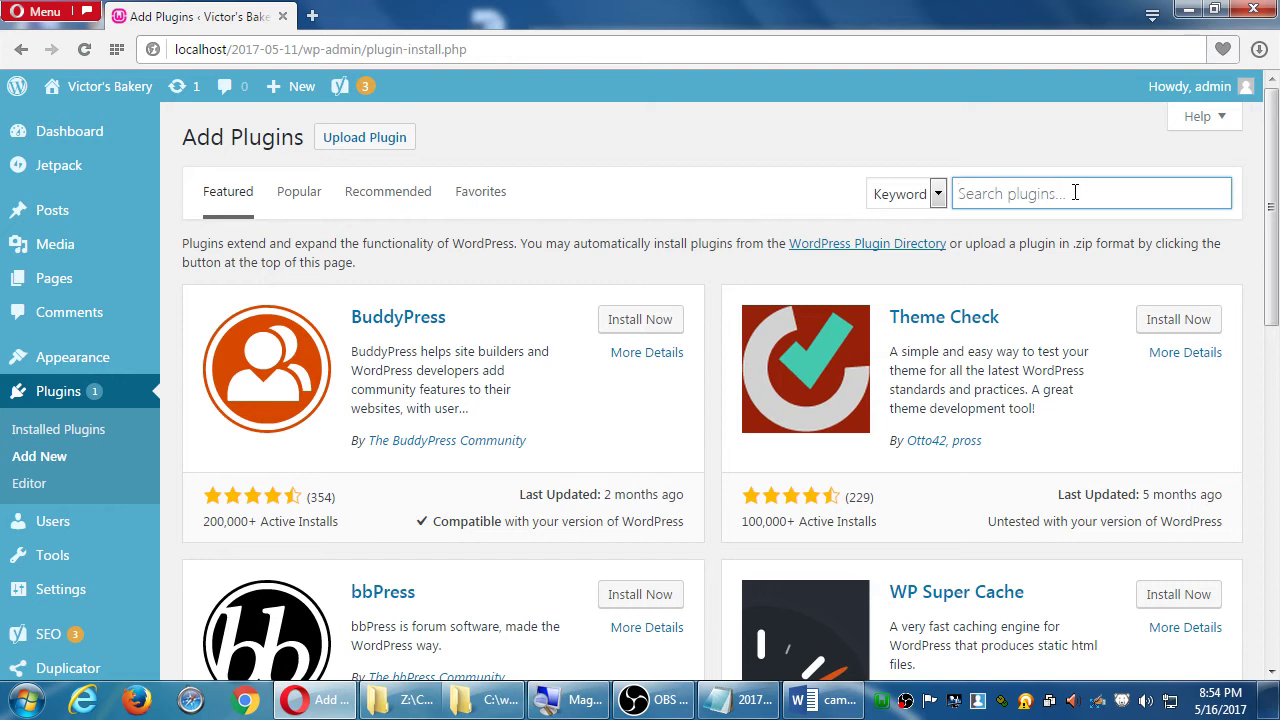
text(ecommerc)
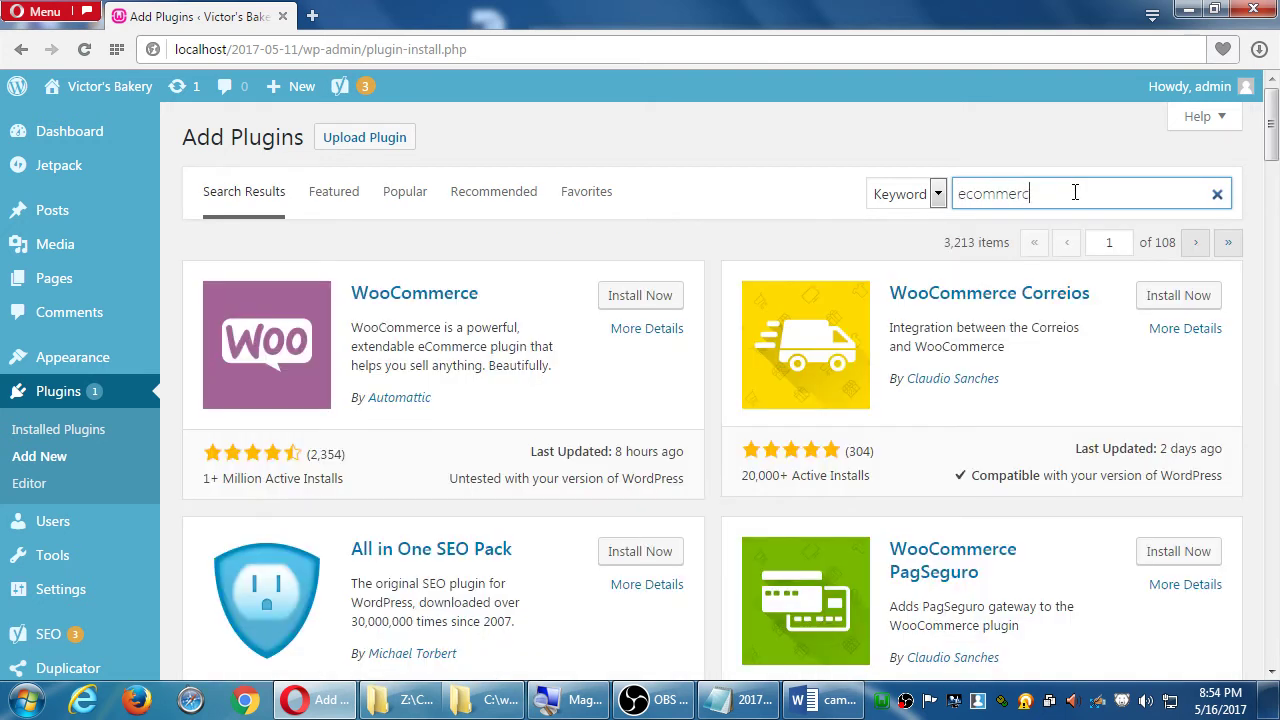
text(e)
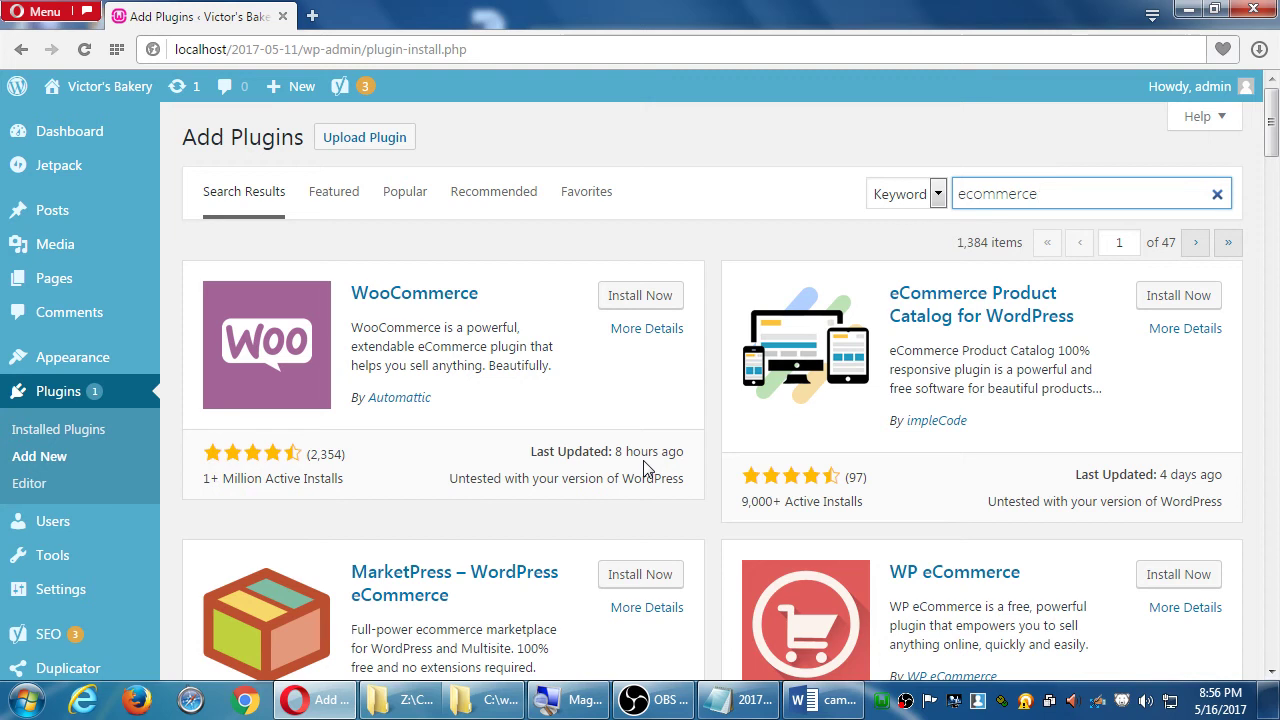
scroll(762, 232, down, 2)
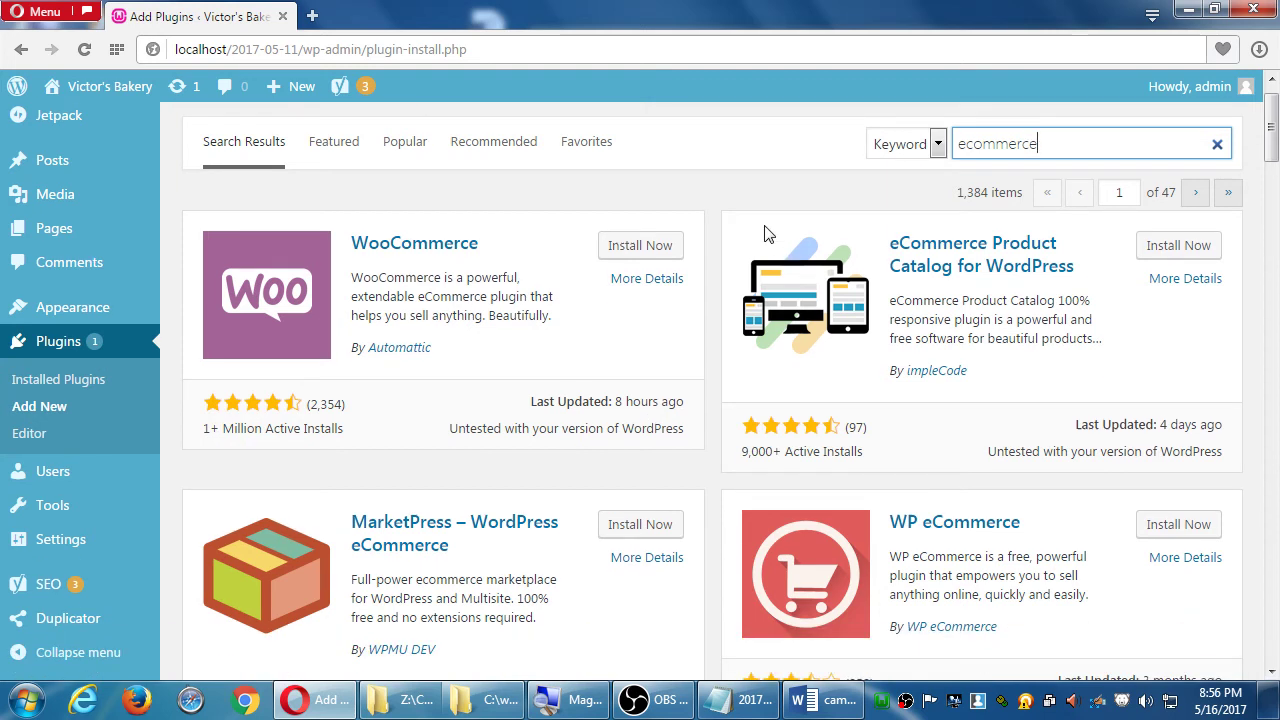
scroll(753, 230, down, 1)
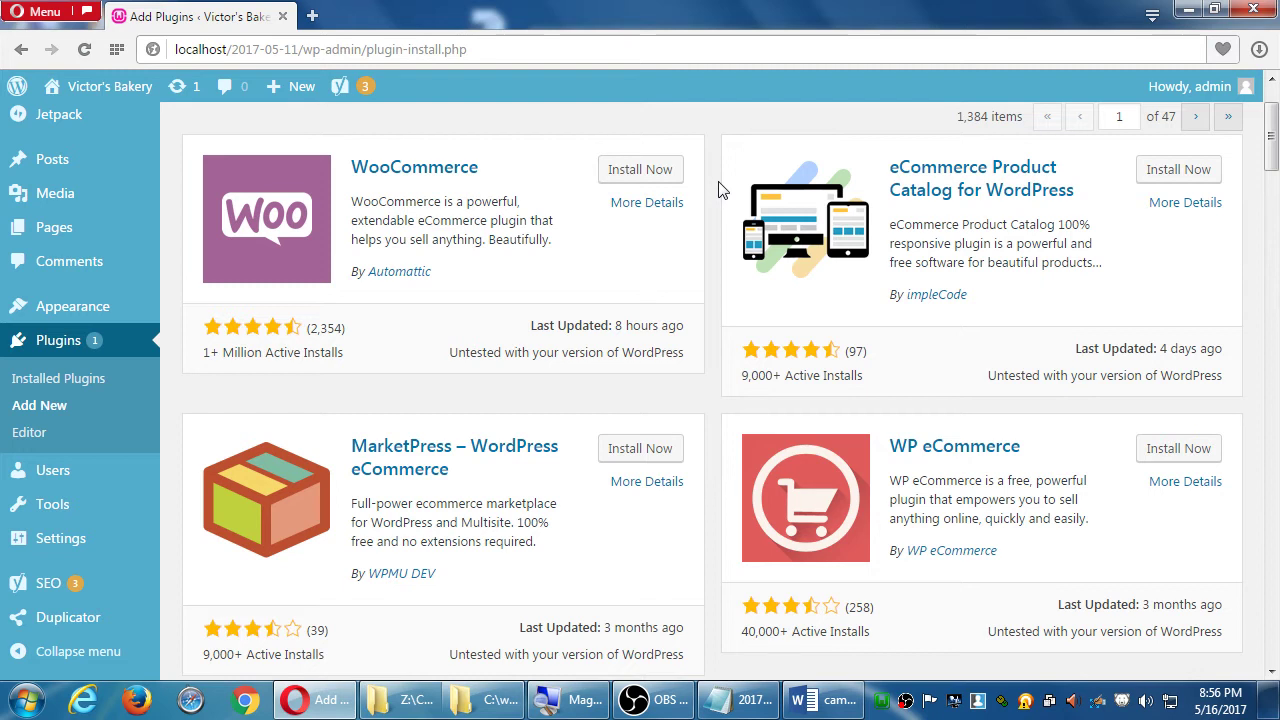
Step: Switch to the 2017-05-16.txt notes in Notepad and add the heading "The Two Big eCommerce Plugins" below the Jetpack notes
click(740, 700)
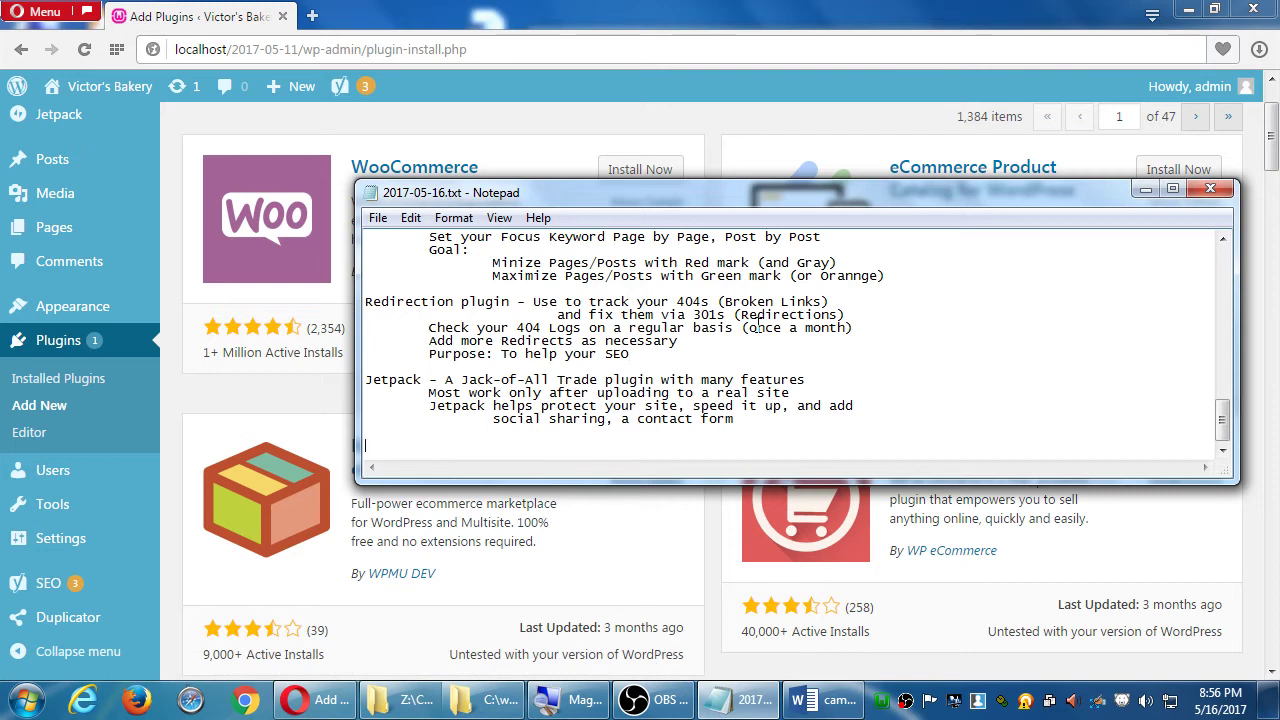
key(Return)
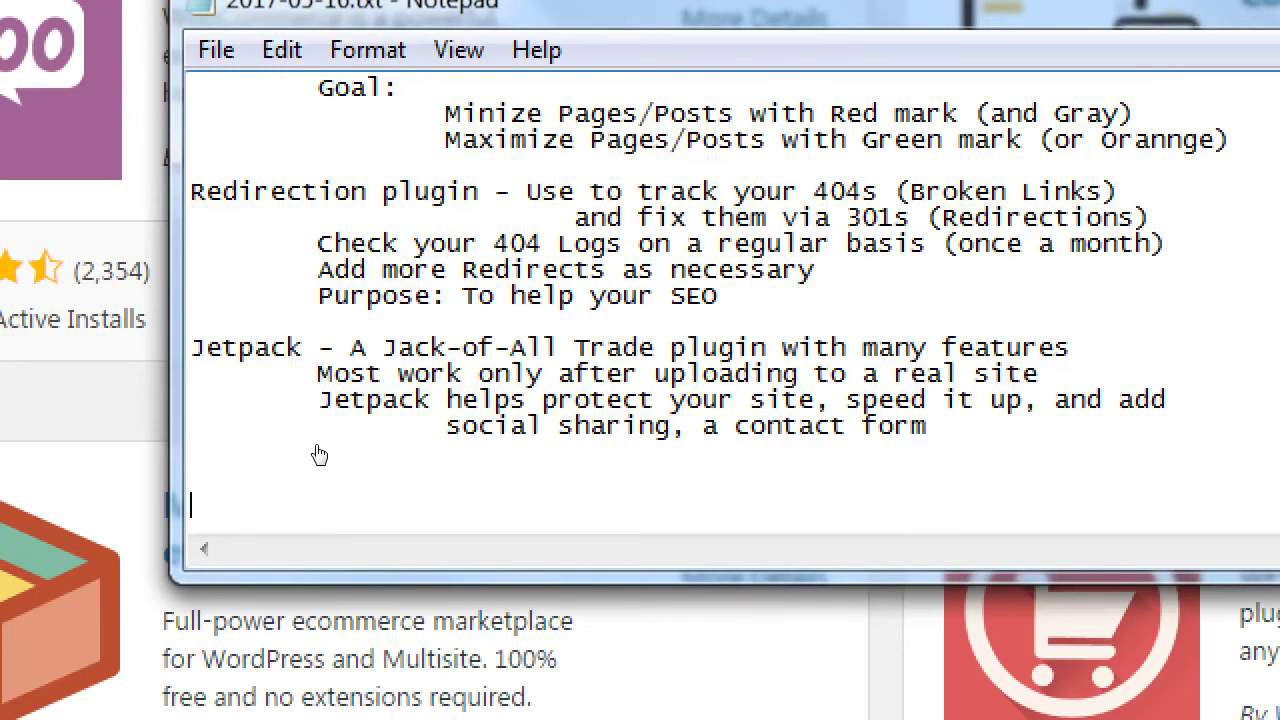
text(T)
text(he Two big)
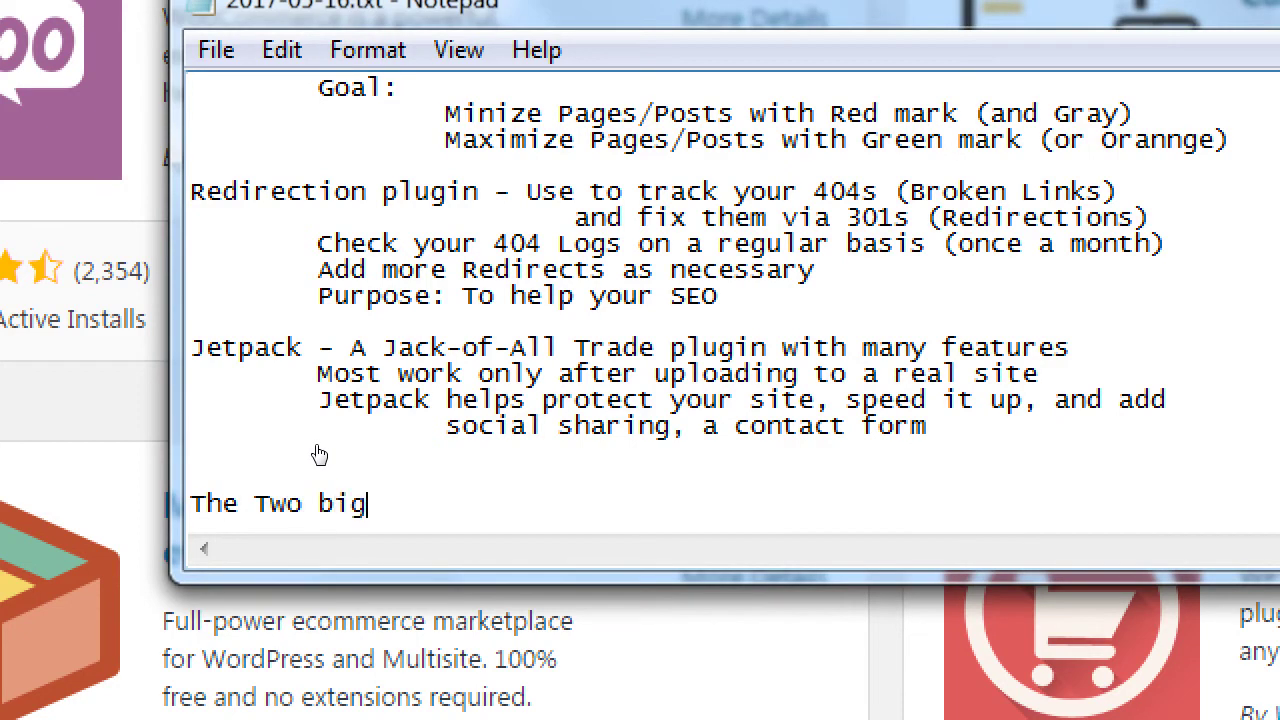
key(BackSpace)
key(BackSpace)
key(BackSpace)
text(Big eCommerce Plugins)
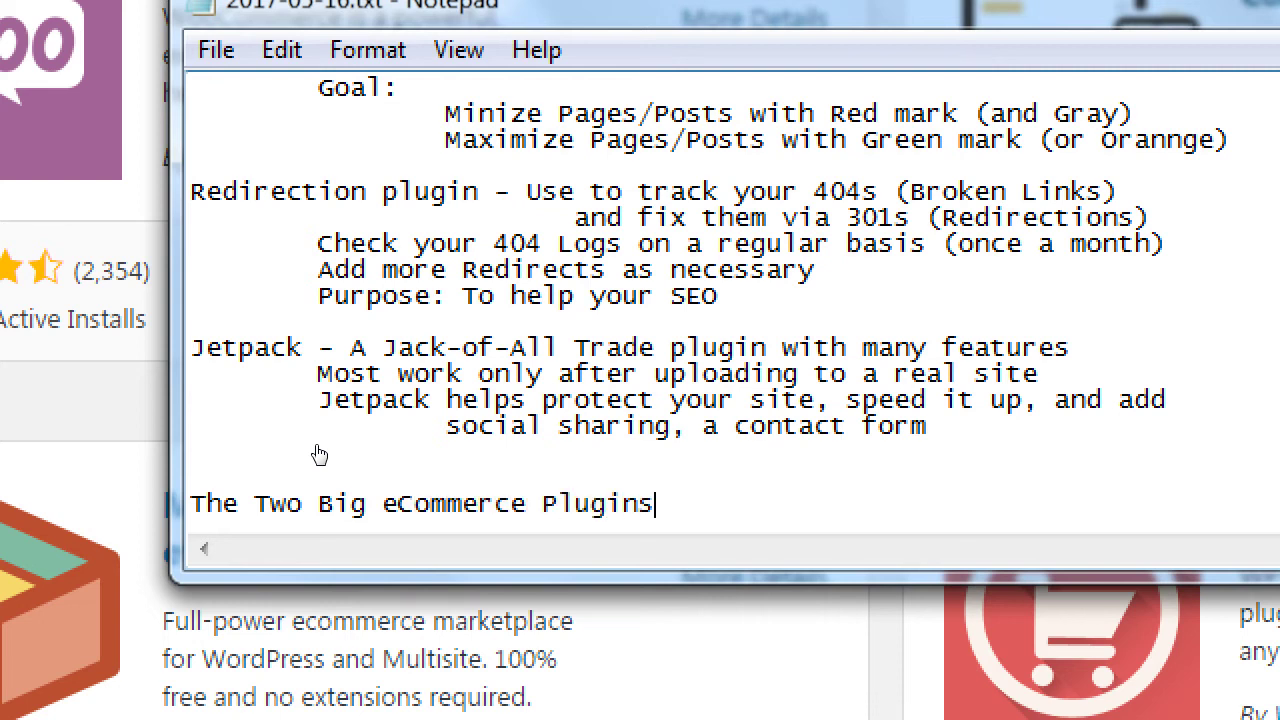
Step: List "WooCommerce" and "WP eCommerce" on separate lines under the eCommerce heading
key(Return)
text(WooCommerce)
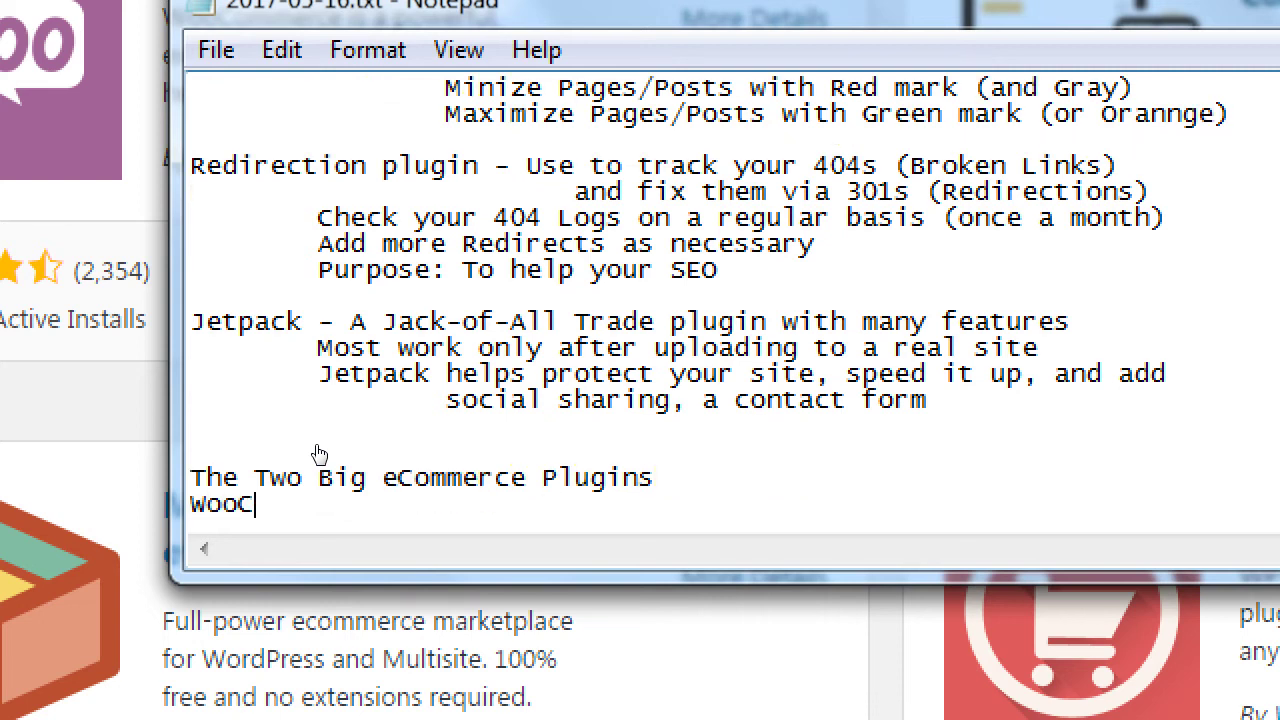
key(Return)
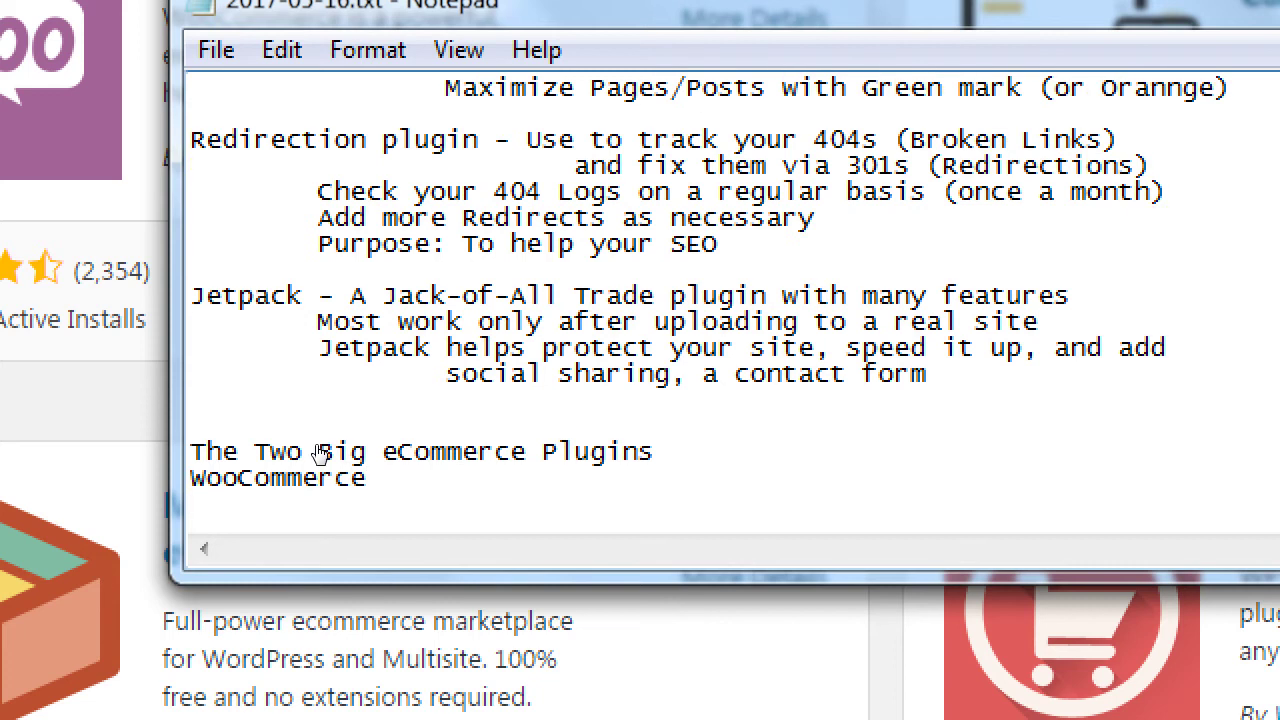
text(WP E)
key(BackSpace)
text(eCommerce)
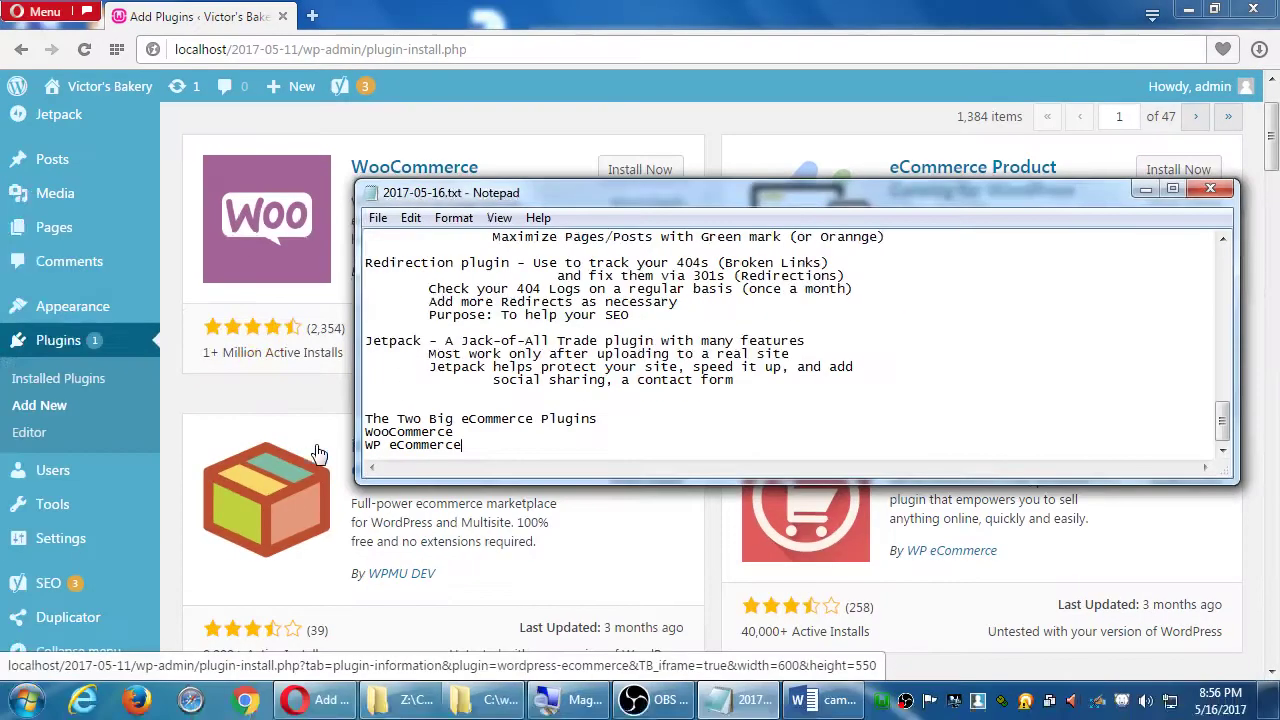
Step: Move the Notepad window clear of the WooCommerce listing, add blank lines after the plugin list, and return to the browser
drag(386, 9, 482, 388)
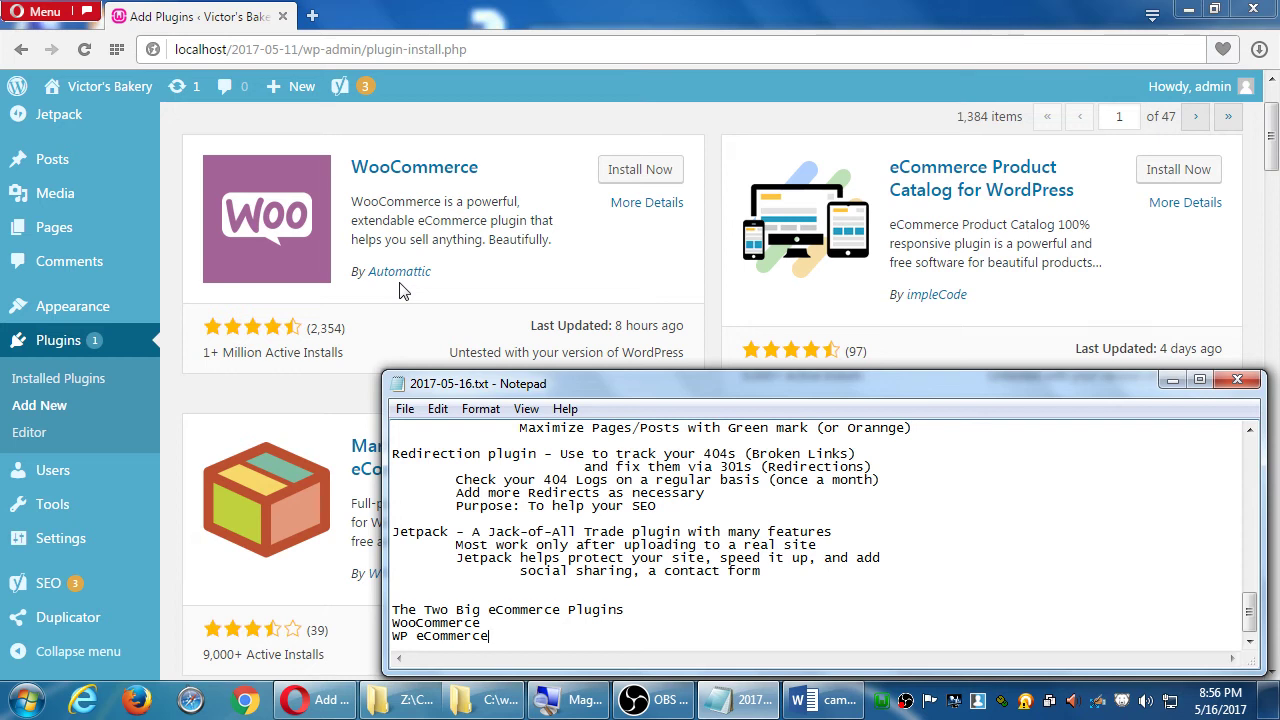
click(605, 8)
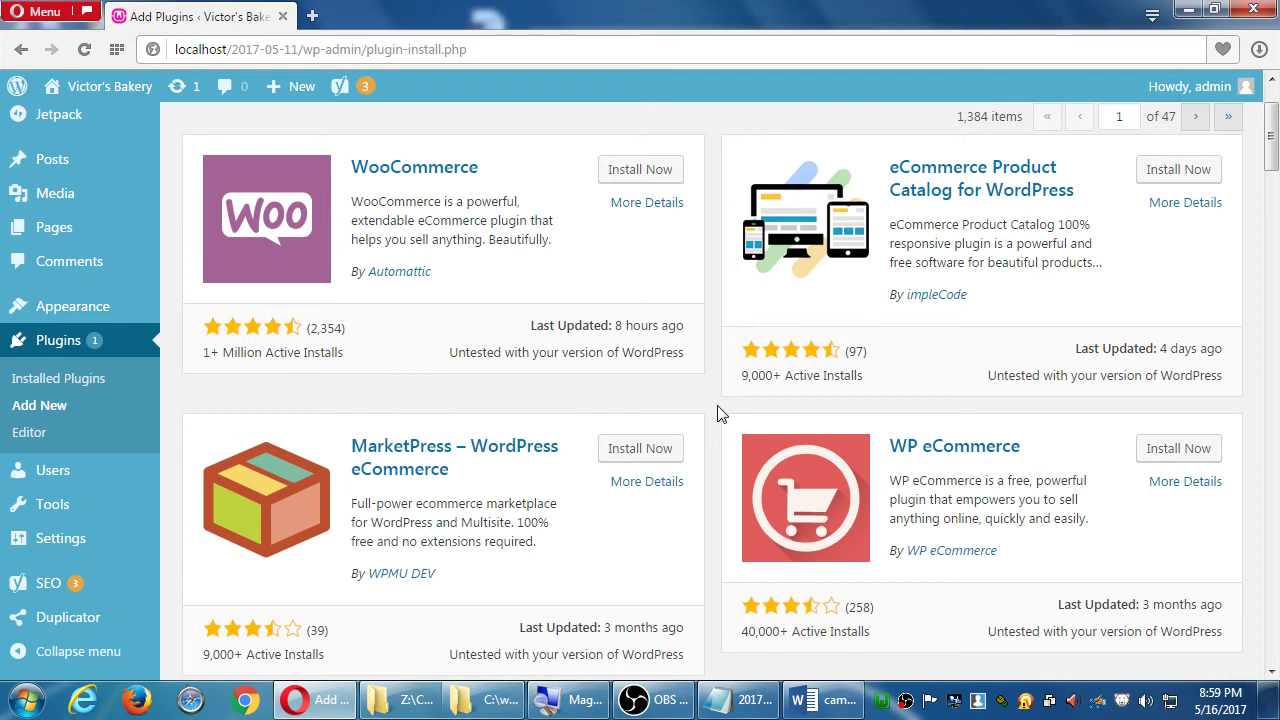
click(742, 700)
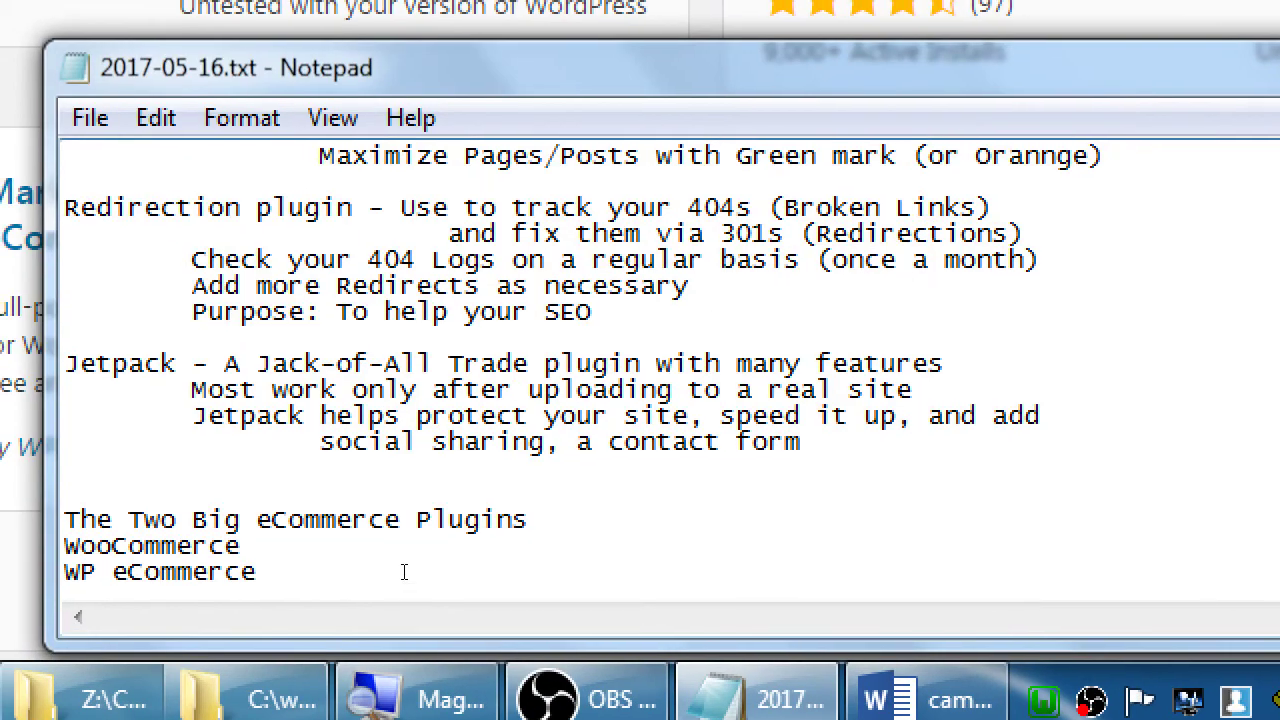
key(Return)
key(Return)
key(Return)
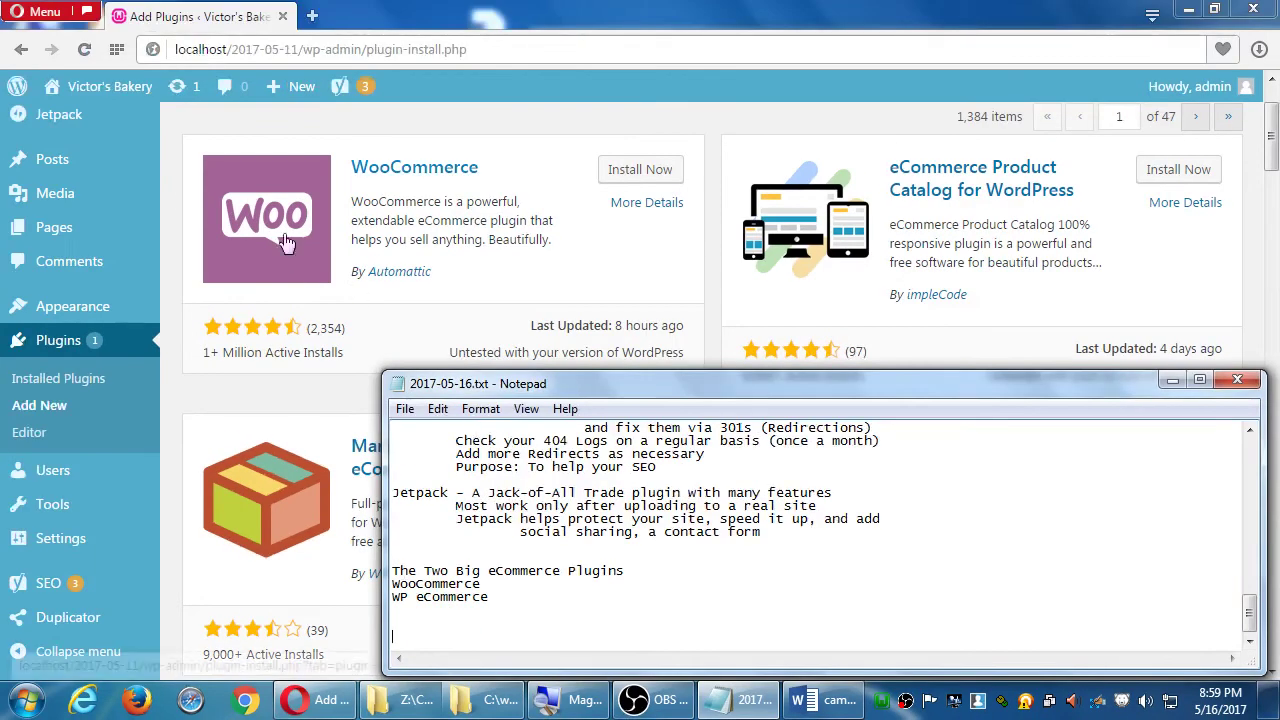
click(177, 163)
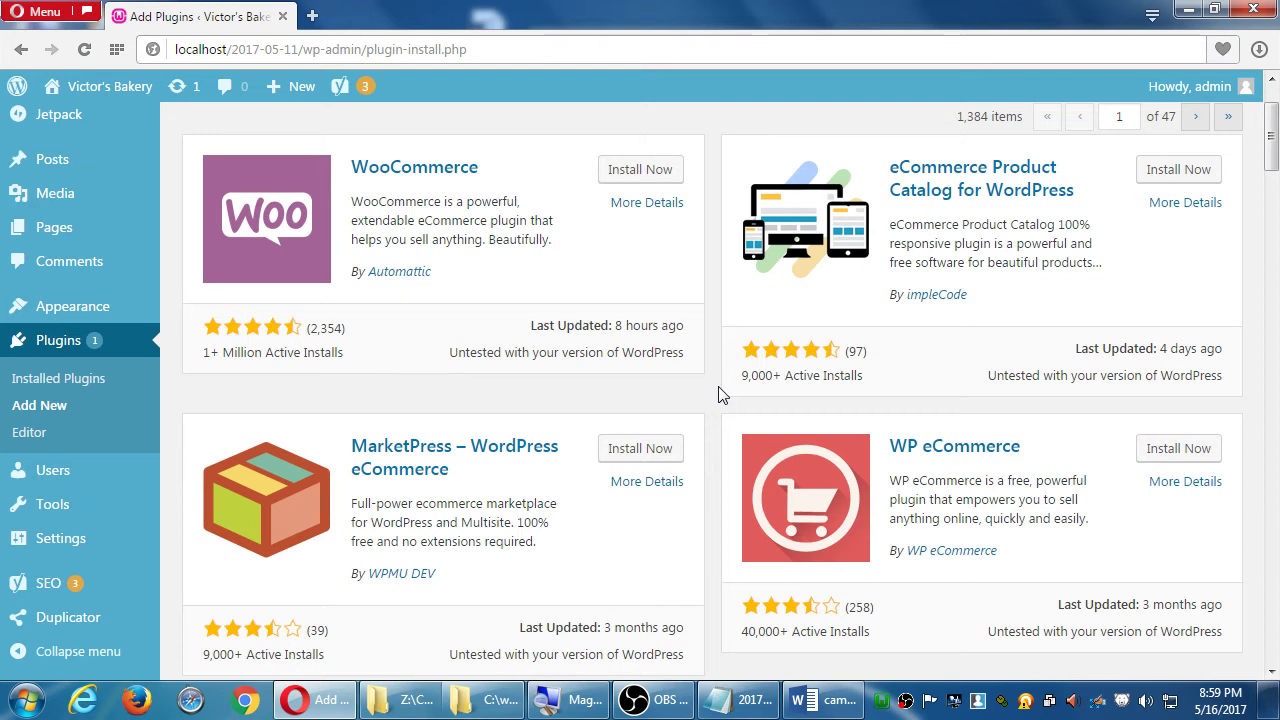
Step: Return to the Notepad notes and start the description beside WooCommerce with "The most"
click(730, 700)
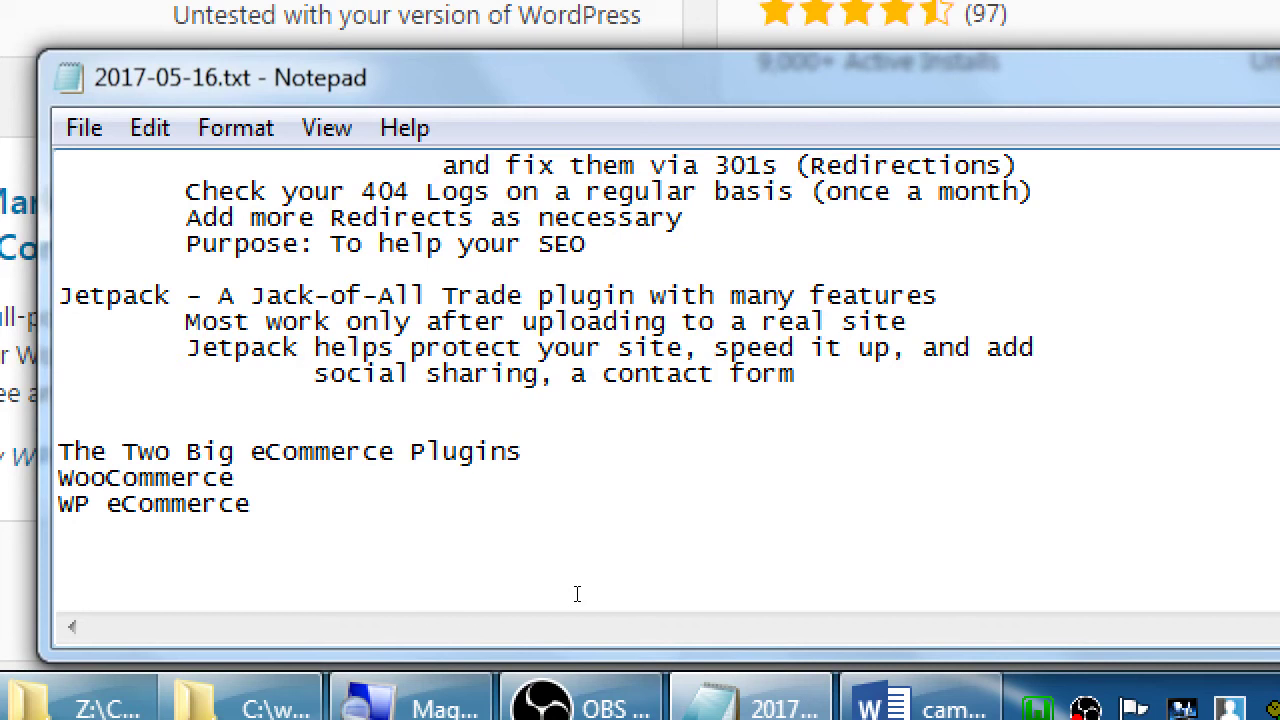
key(Up)
key(Up)
key(Up)
key(End)
key(Tab)
text(The most)
key(Left)
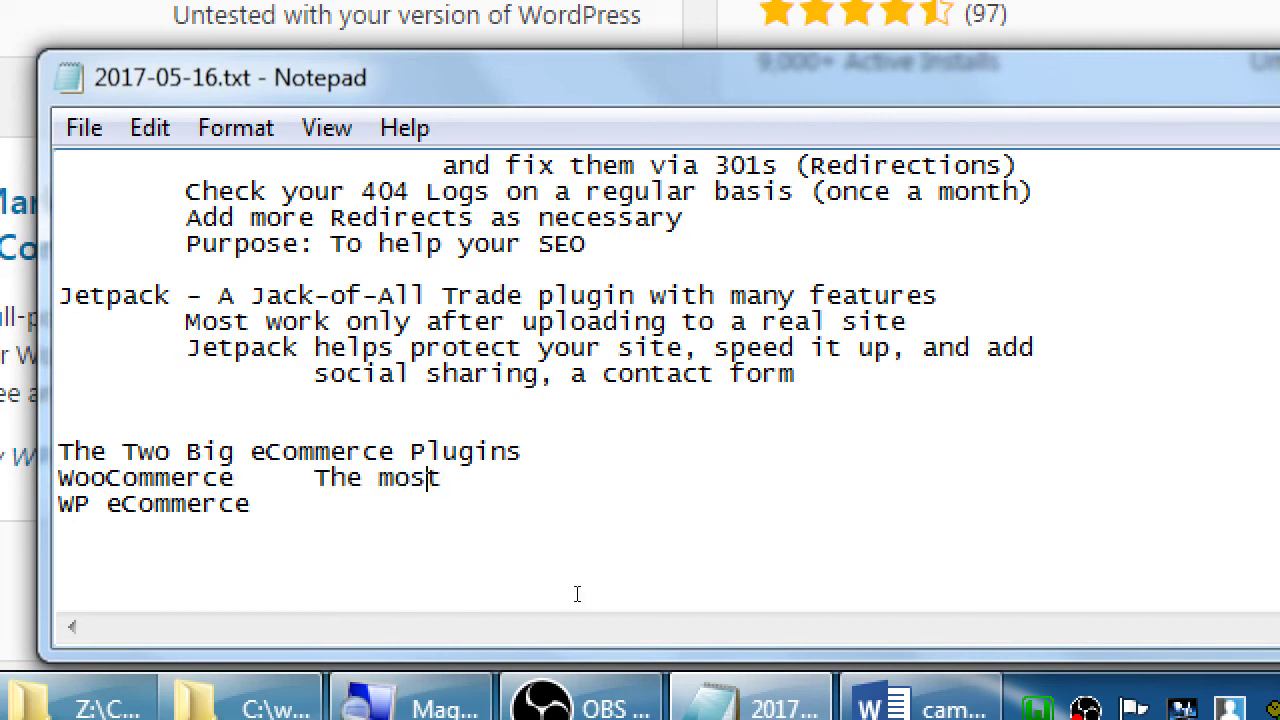
key(Left)
key(Left)
key(Left)
key(Left)
key(Left)
key(Left)
key(Left)
key(Left)
key(Left)
key(Left)
key(Left)
key(Right)
key(Right)
key(Right)
key(shift+Home)
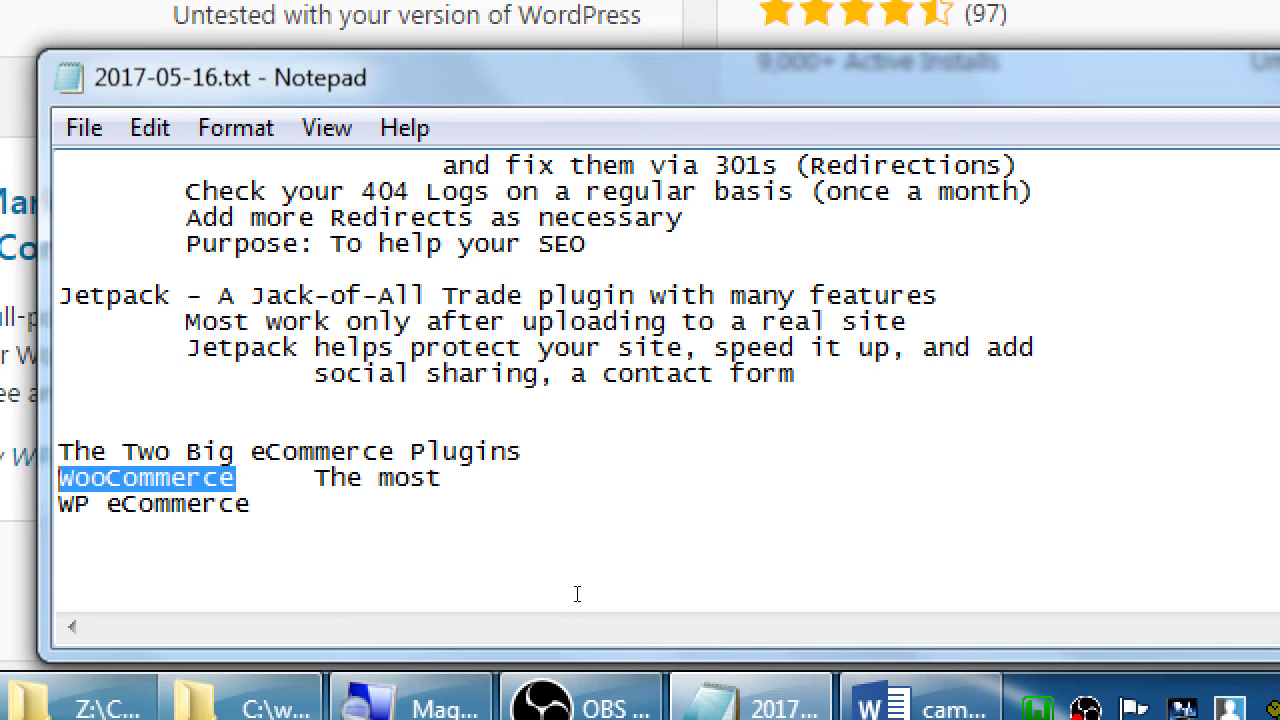
key(Left)
key(End)
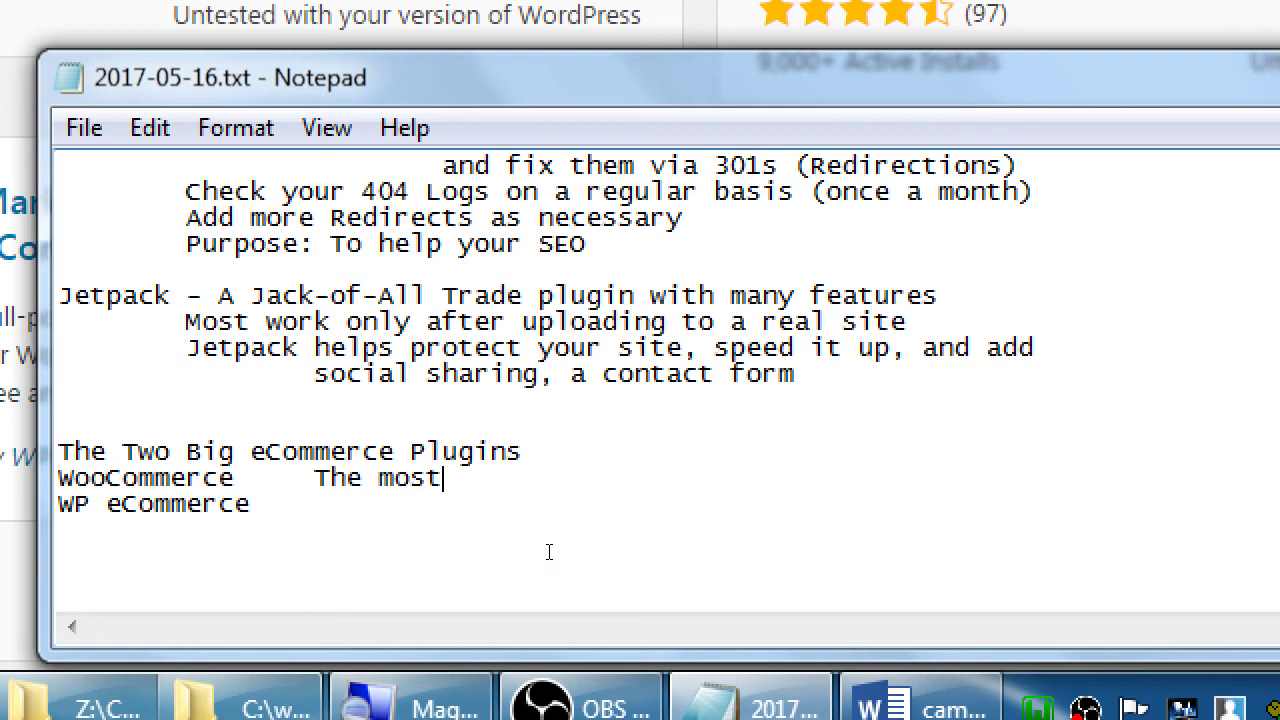
Step: Complete the WooCommerce description with "popular and powerful but needs a lot of setup"
text(popua)
key(BackSpace)
text(lar )
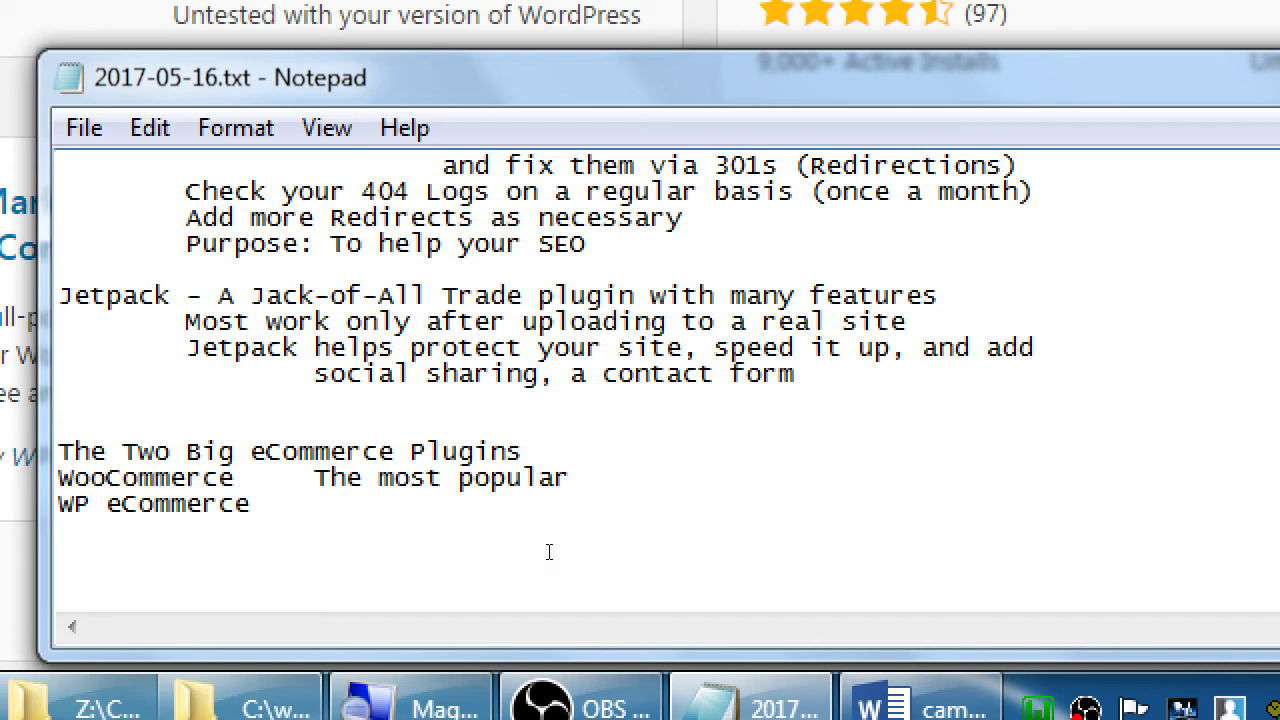
text(and powerfu)
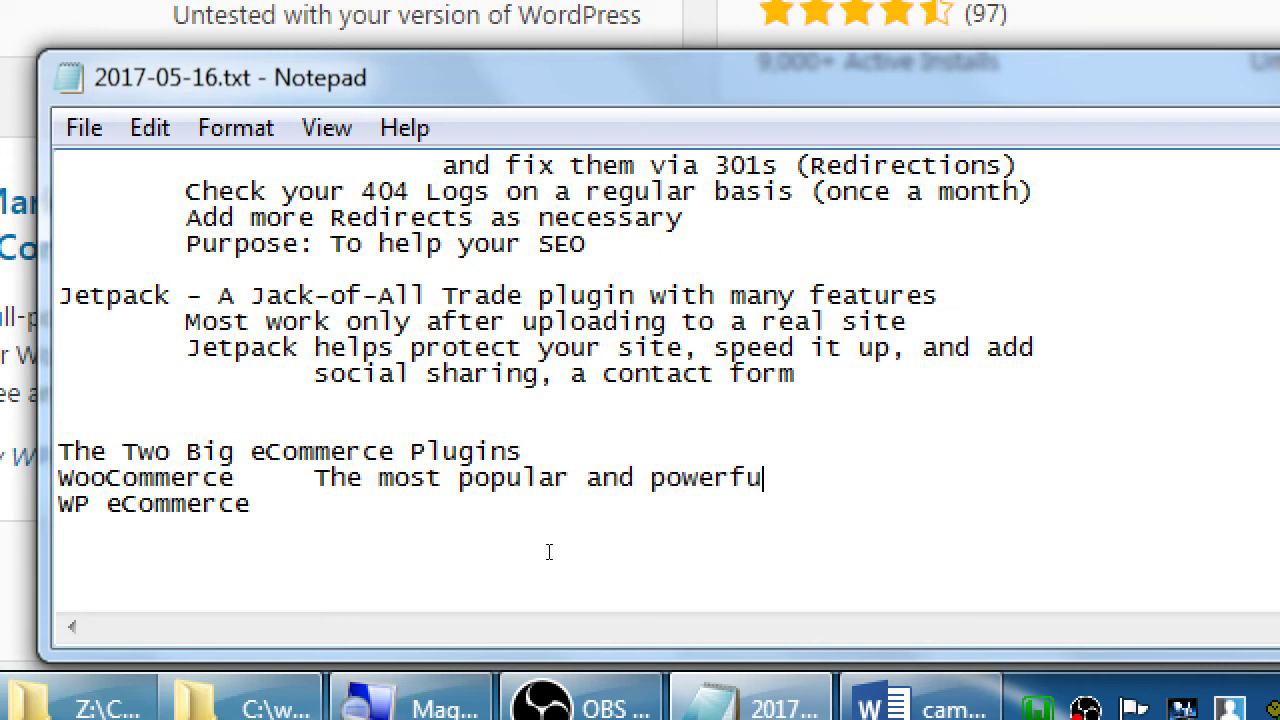
text(l but needs a lot of setup)
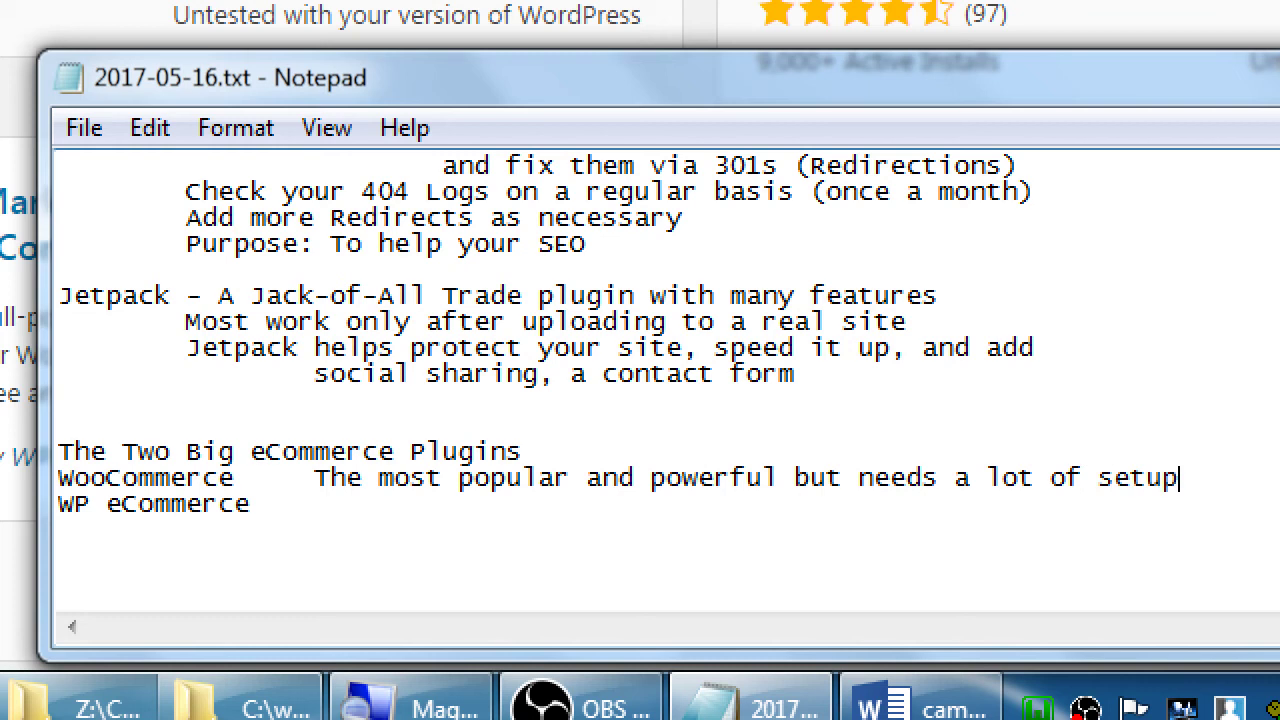
key(Return)
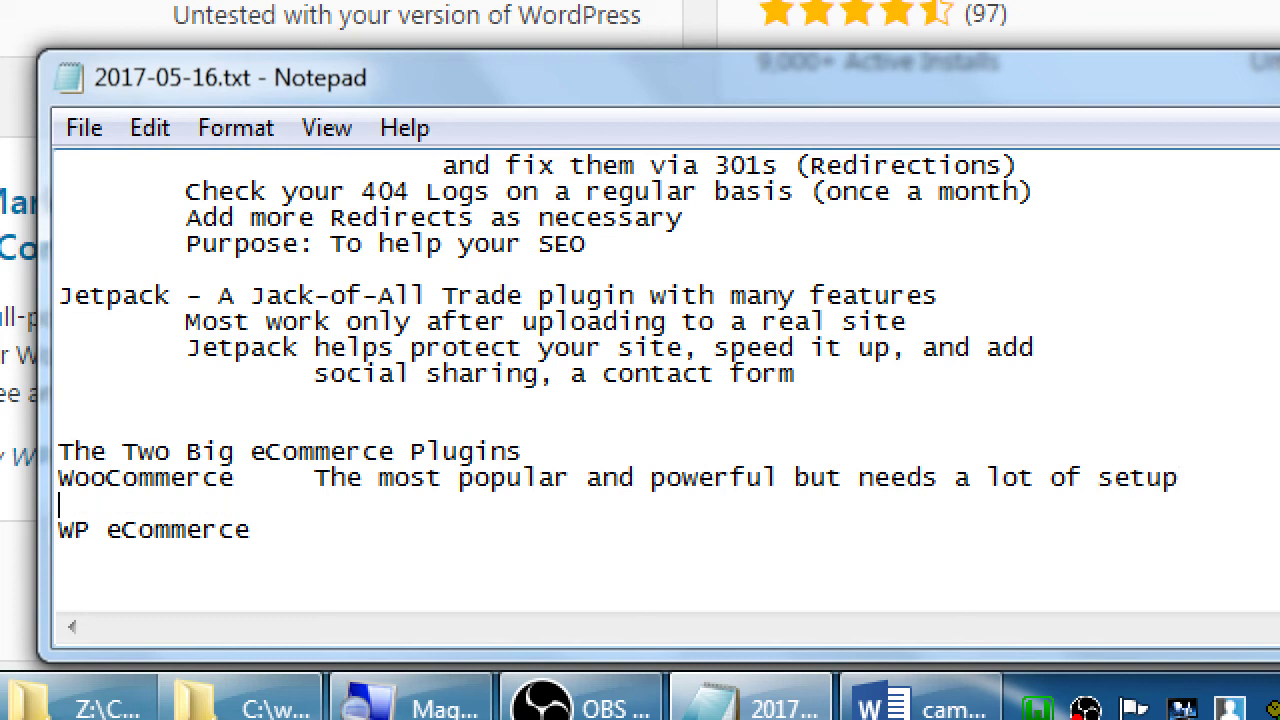
key(BackSpace)
Step: Describe WP eCommerce on its line as "Better out of the box. Get started selling quickly"
key(Down)
key(Tab)
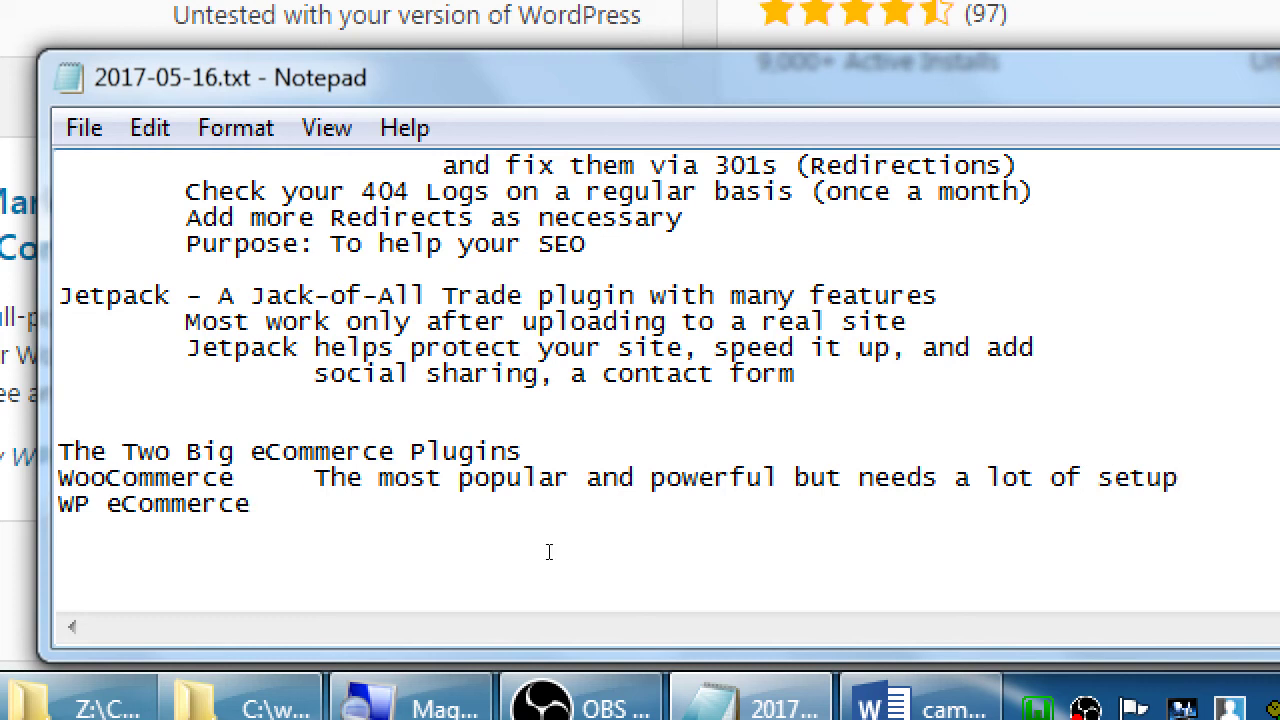
text(Better out of the box)
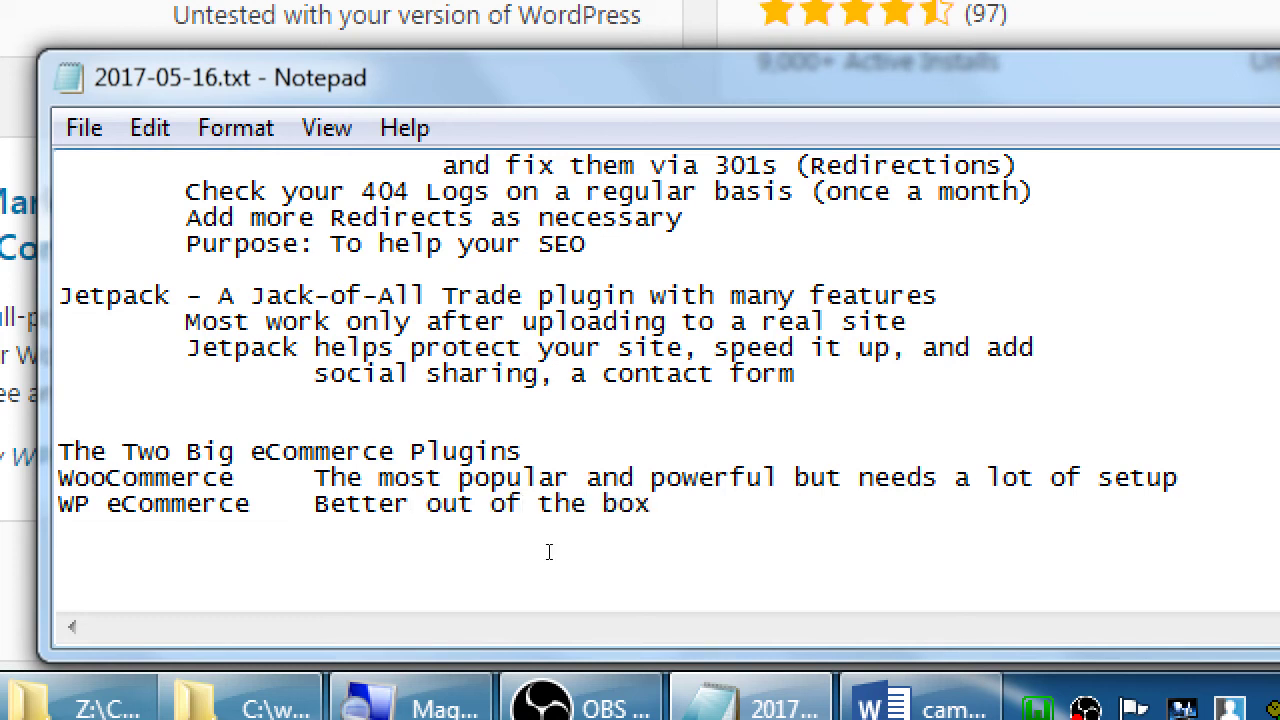
text(. Get started selling quickly)
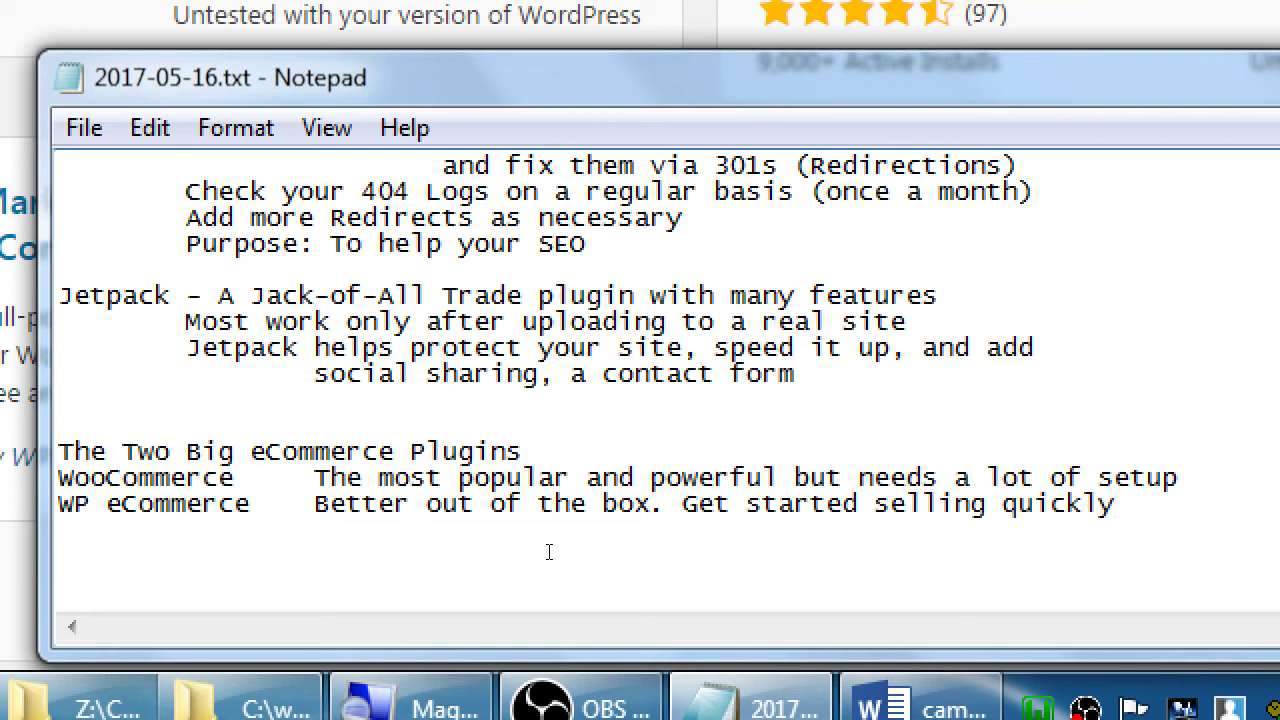
Step: Add an indented note below WP eCommerce reading "Can transfer your products from plugin to plugin, but often it's a bit tricky"
key(Return)
key(Tab)
text(Can transfe)
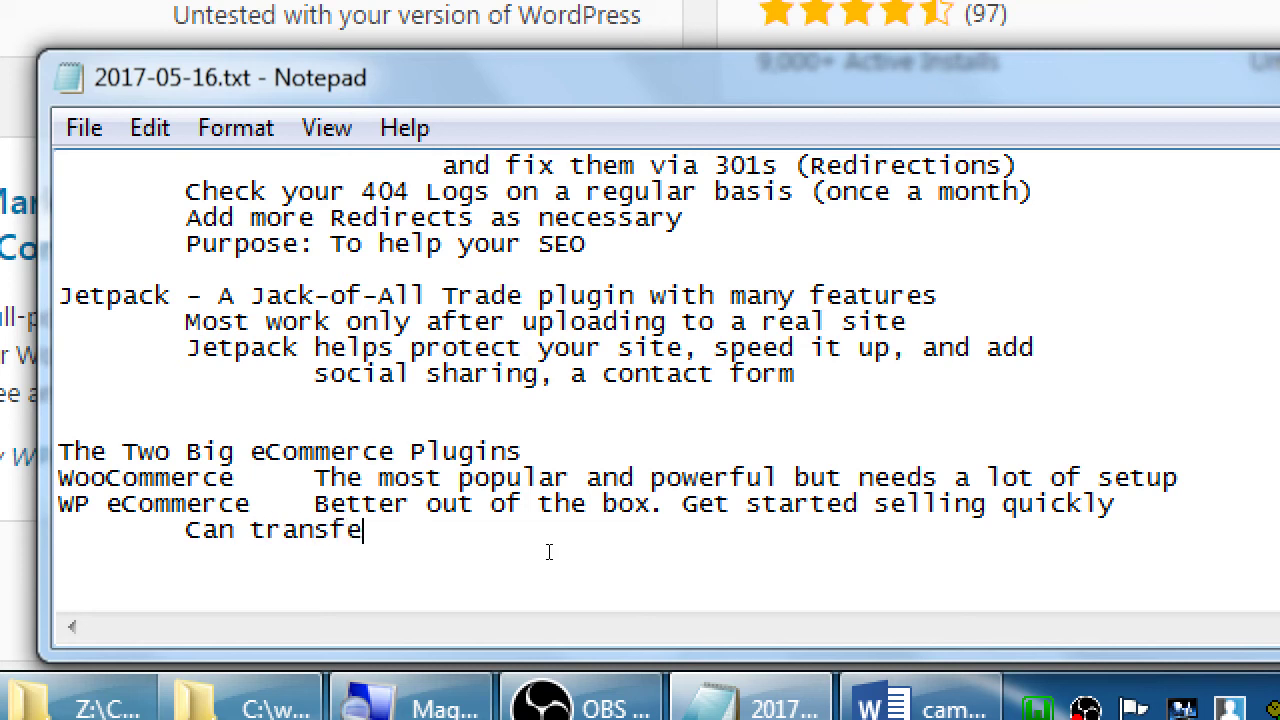
text(r your products)
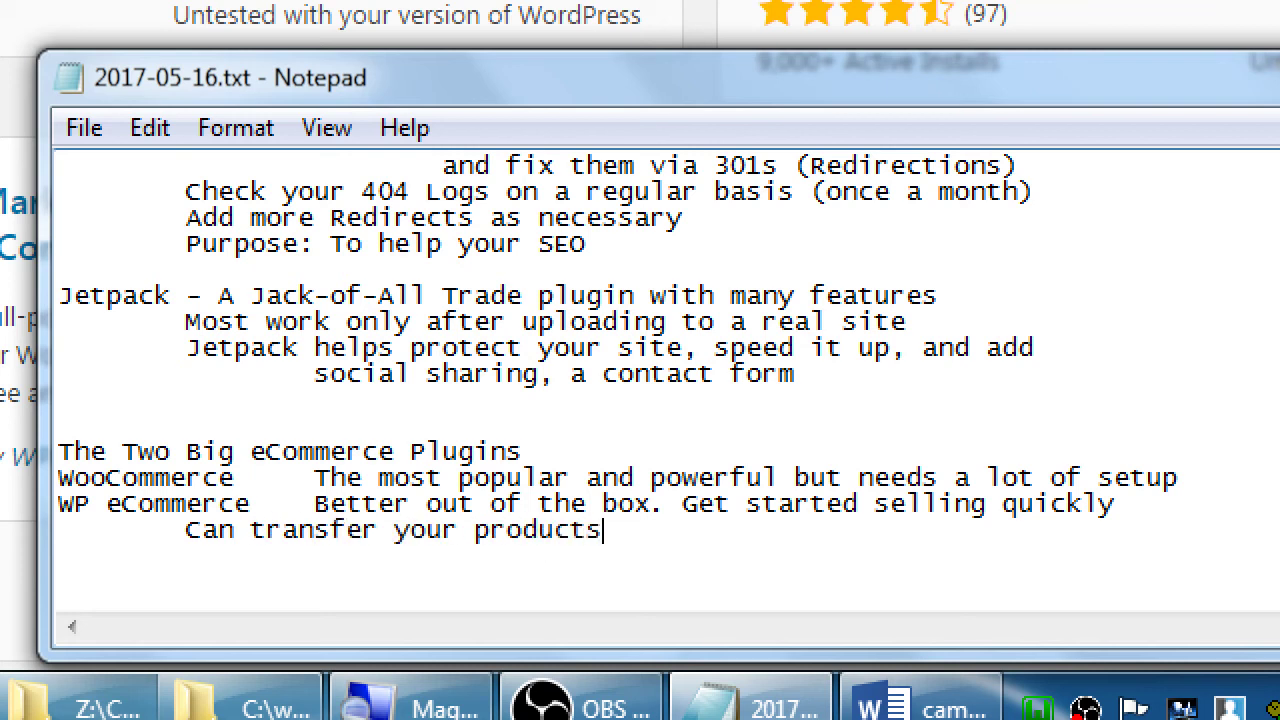
text( from plugi)
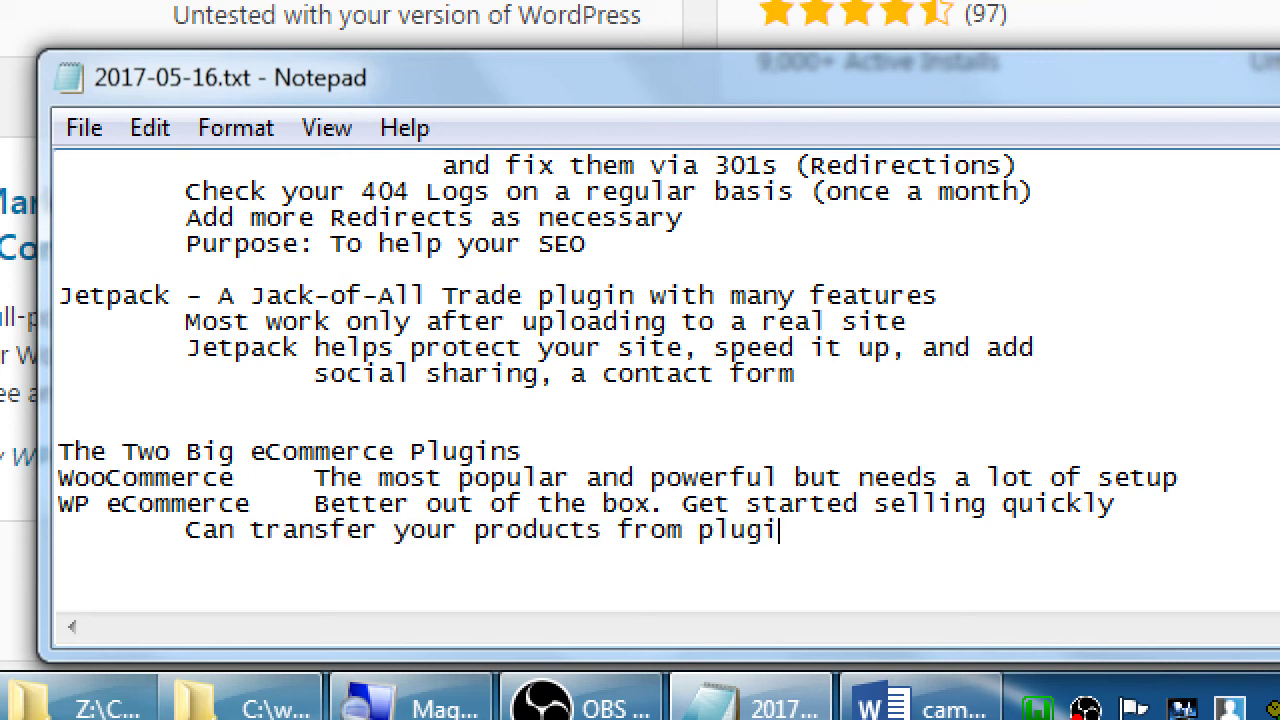
text(n to plugin)
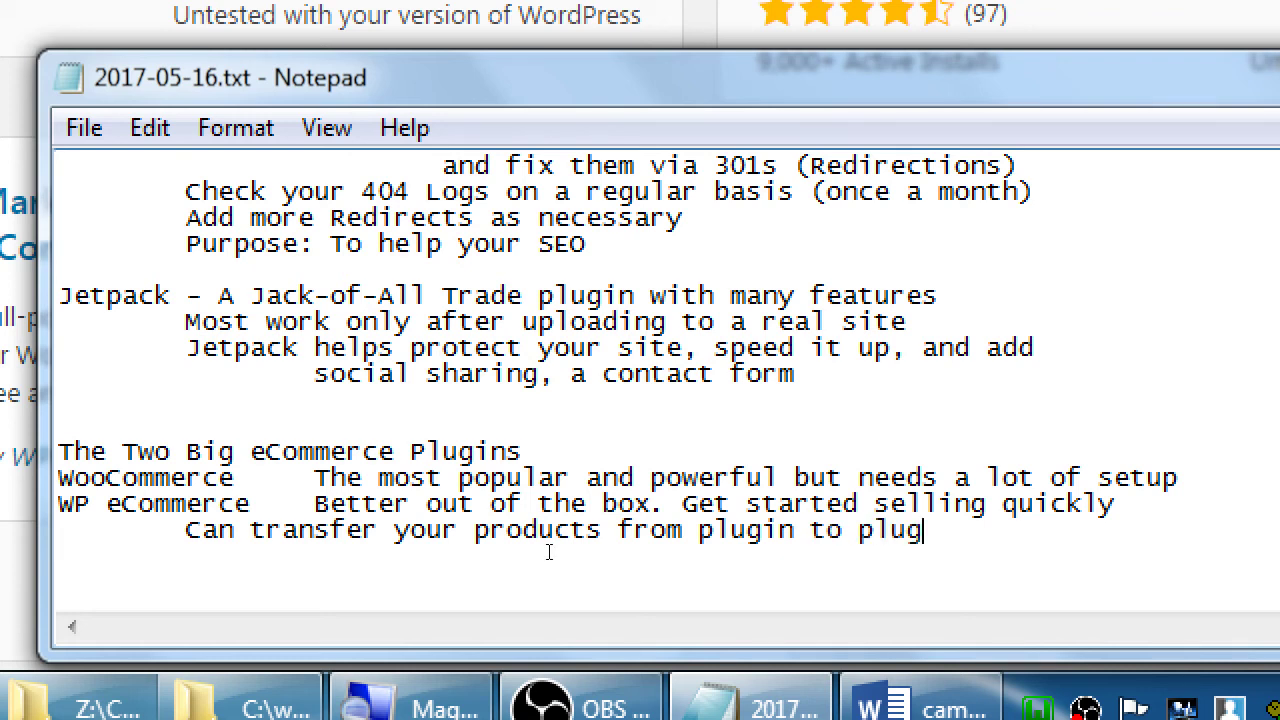
text(, but often)
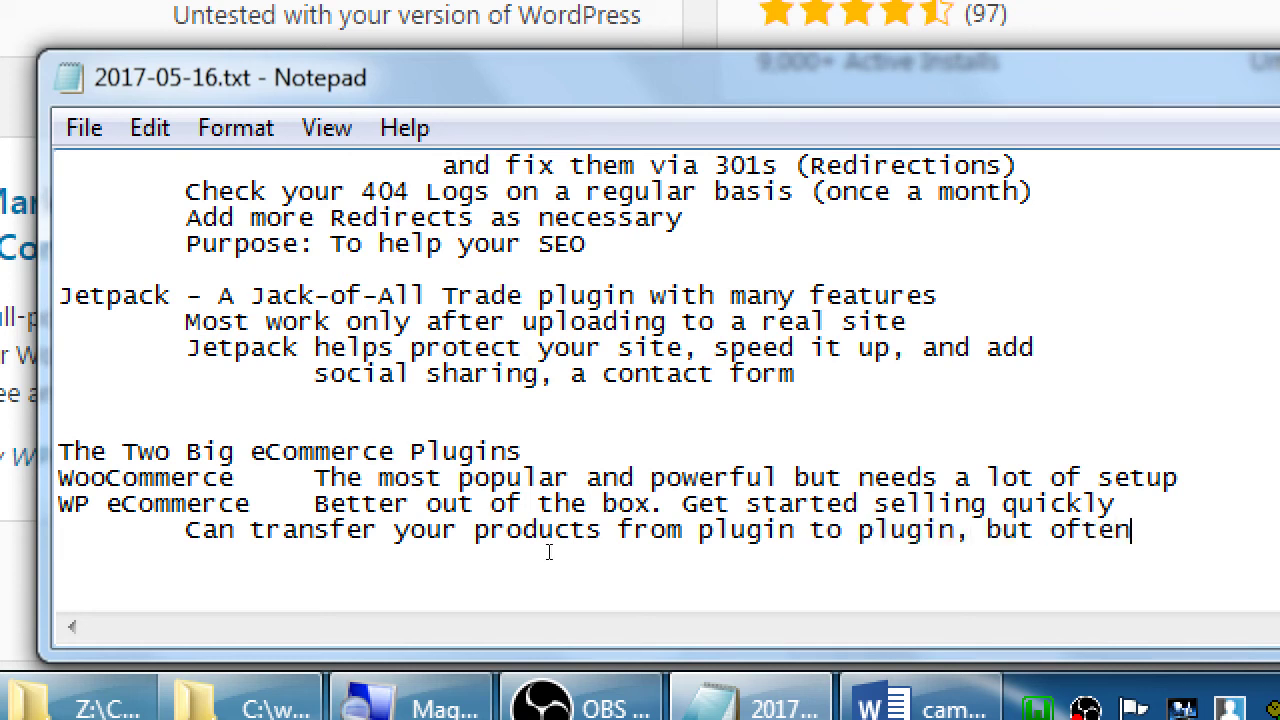
key(Return)
key(Tab)
key(Tab)
text(it)
text(it tricky)
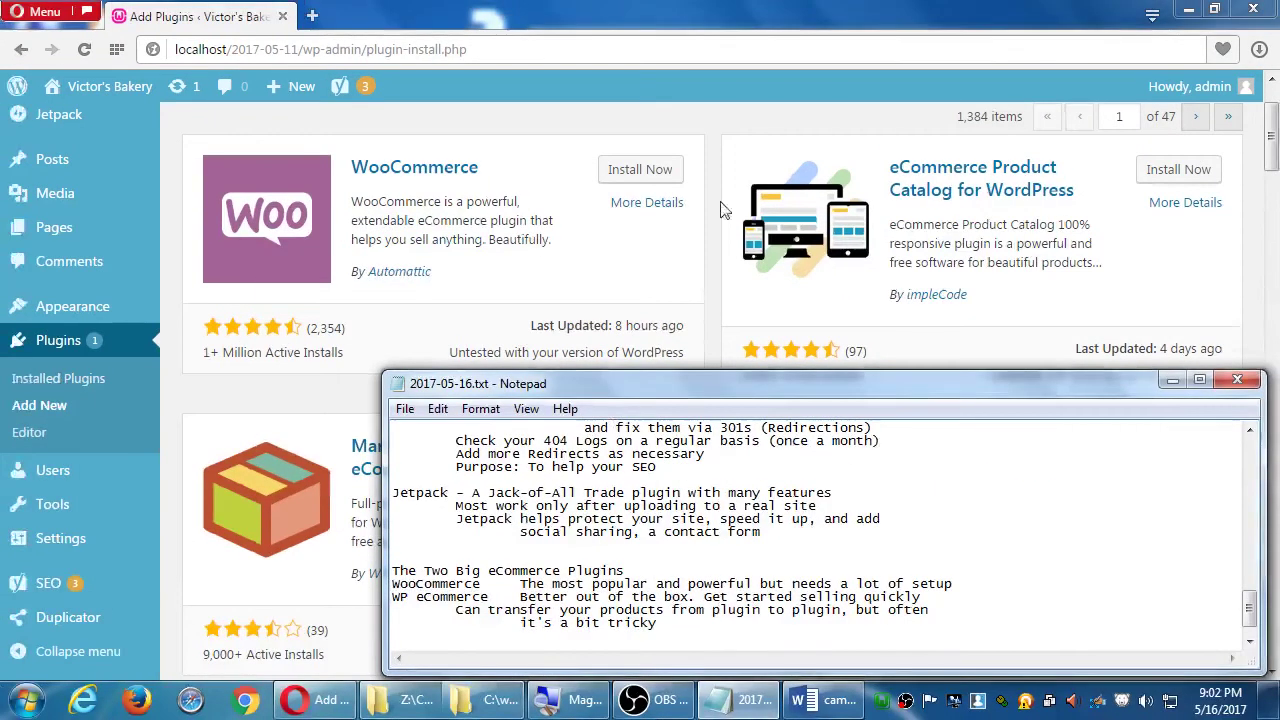
Step: Return to the browser, view the Jetpack and WordPress dashboards, and go back to the eCommerce plugin search results
click(714, 130)
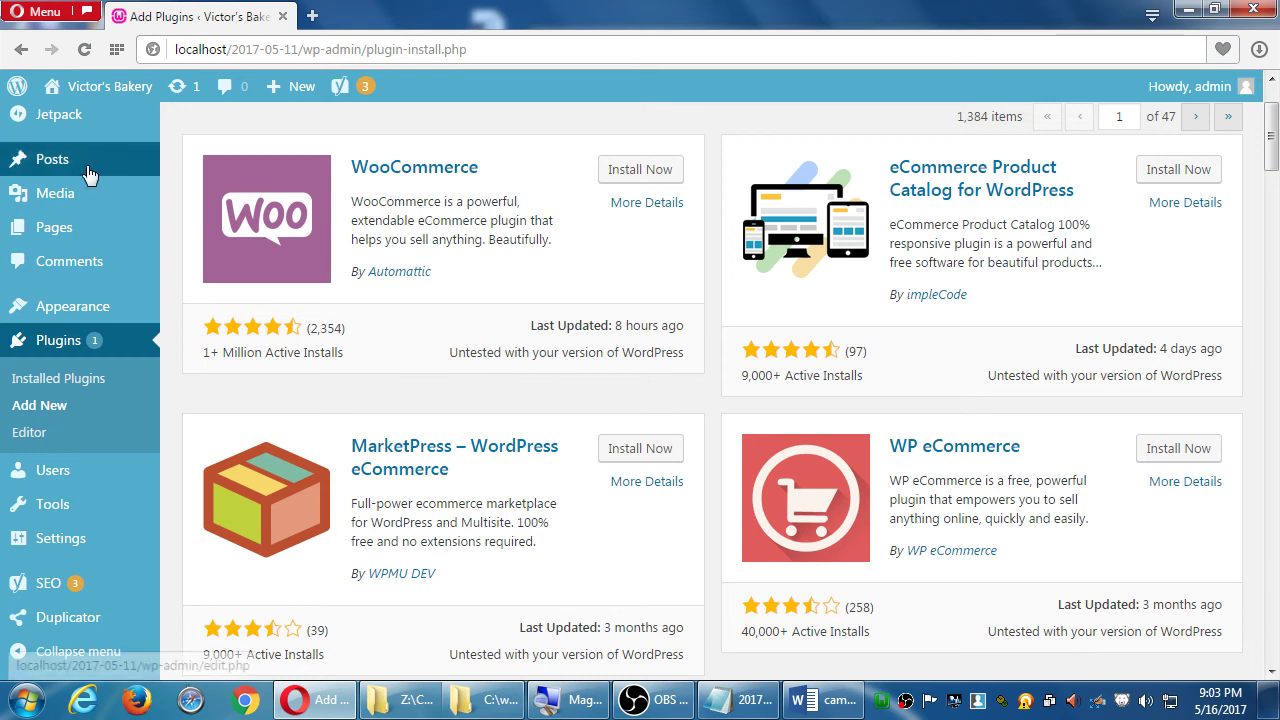
click(57, 119)
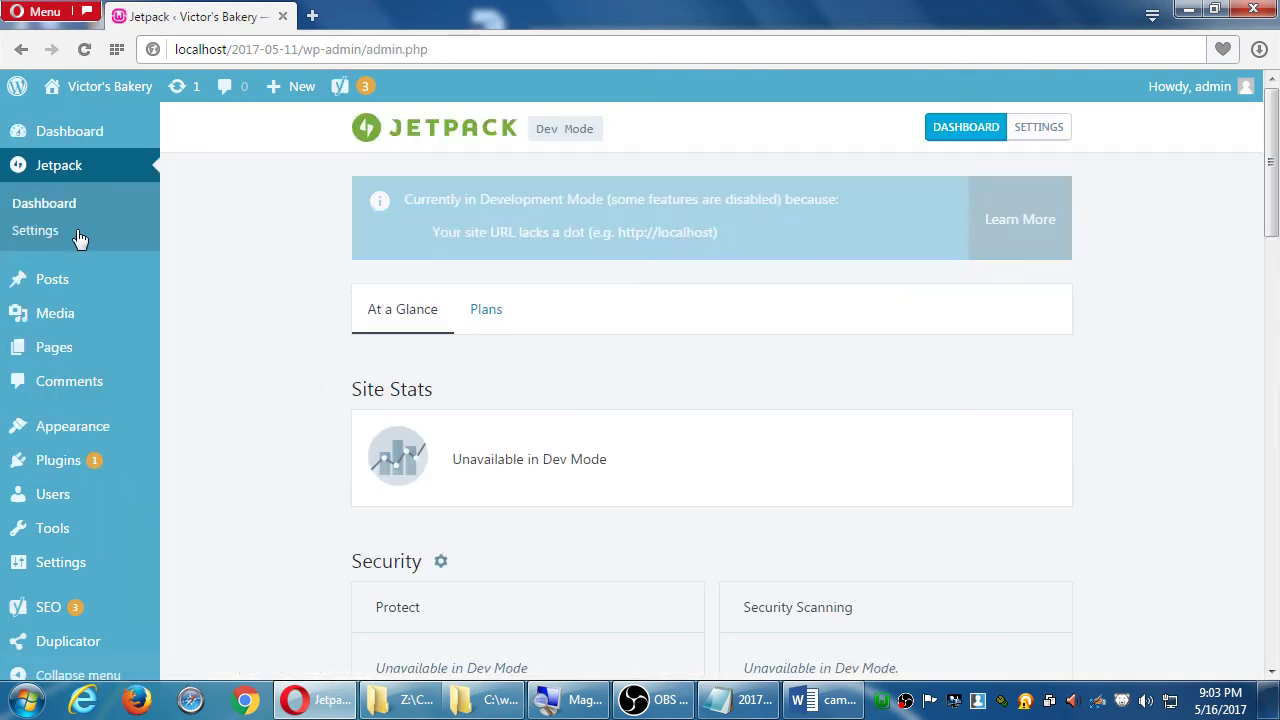
mouse_move(96, 285)
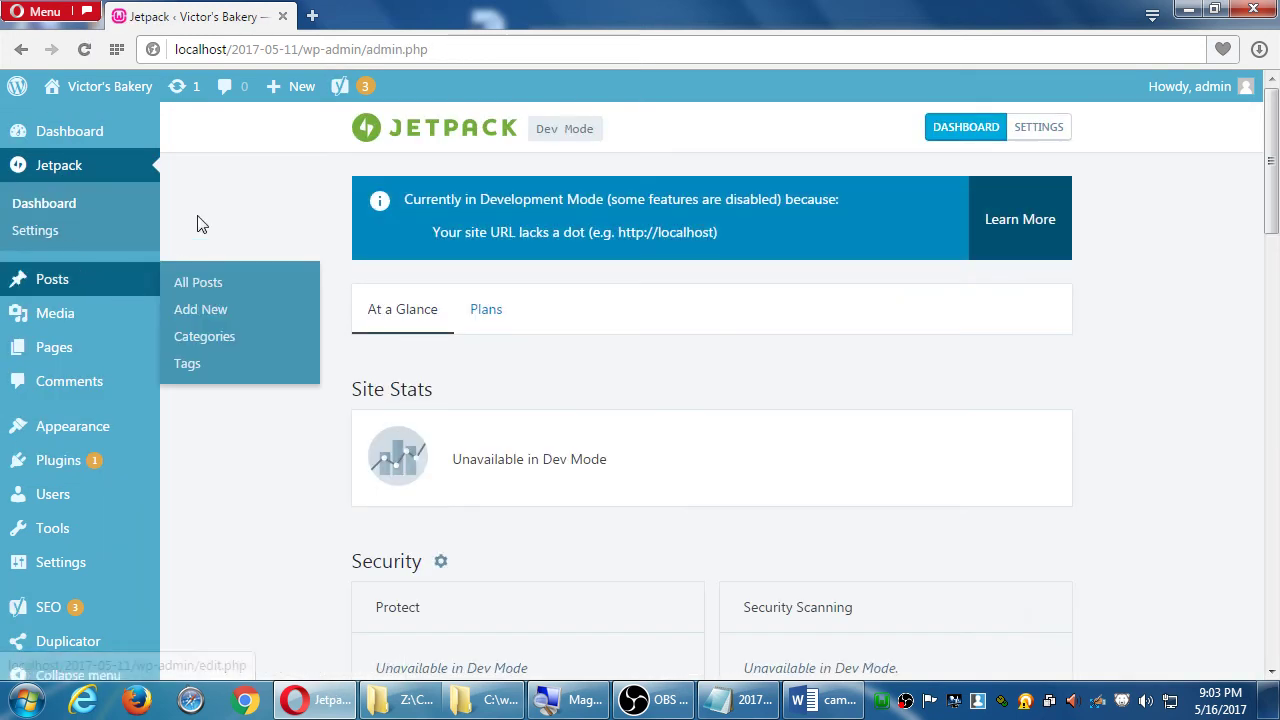
click(103, 133)
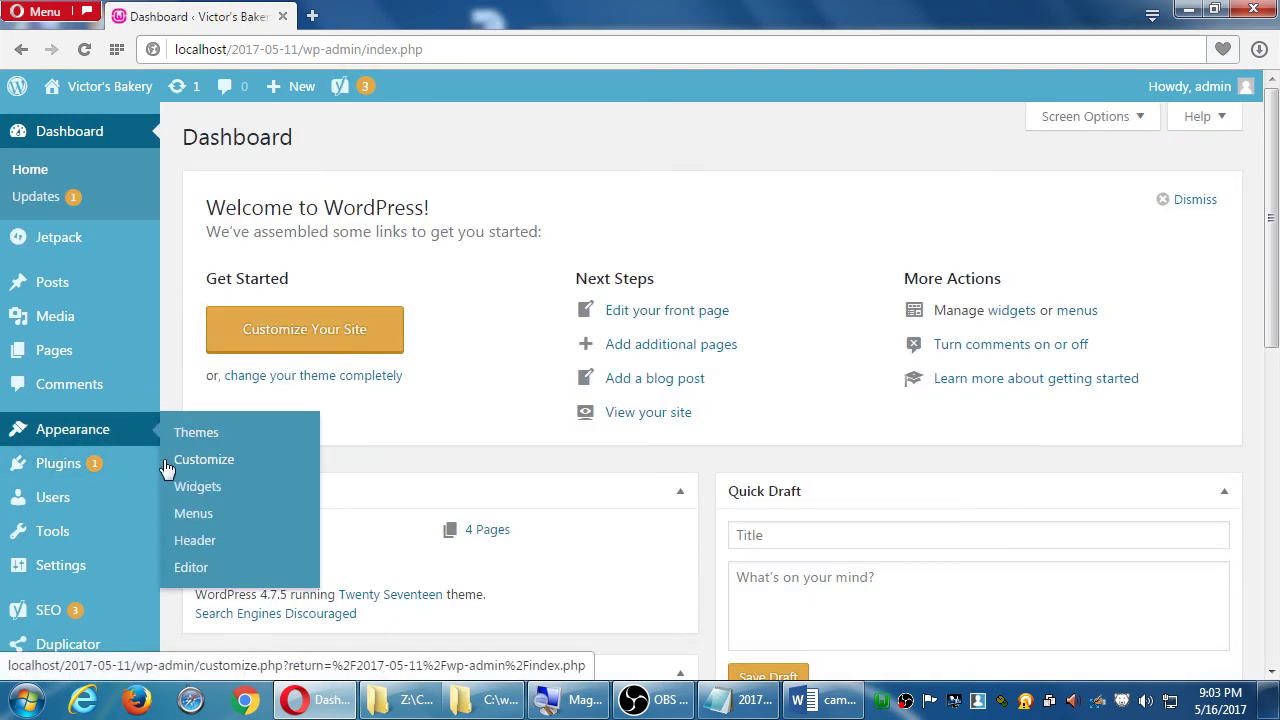
key(alt+Left)
key(alt+Left)
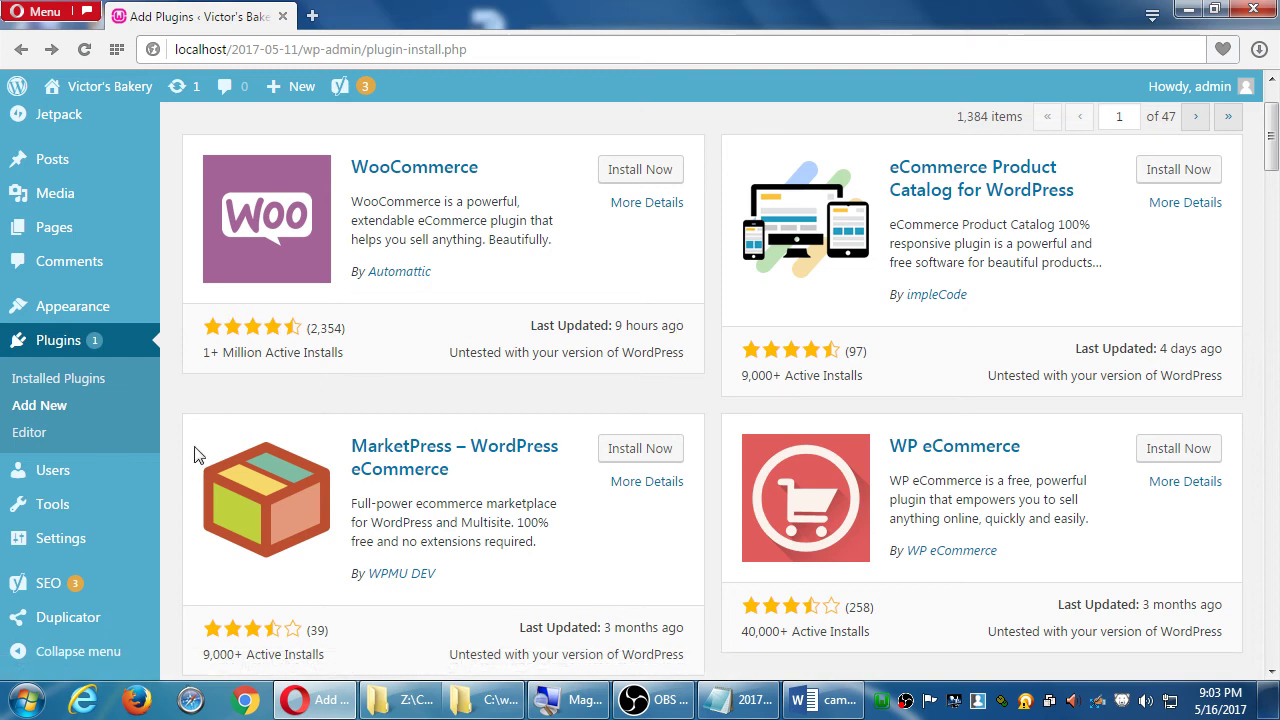
Step: Start a new Duplicator package for the site and reveal its notes field
scroll(194, 449, down, 3)
mouse_move(90, 632)
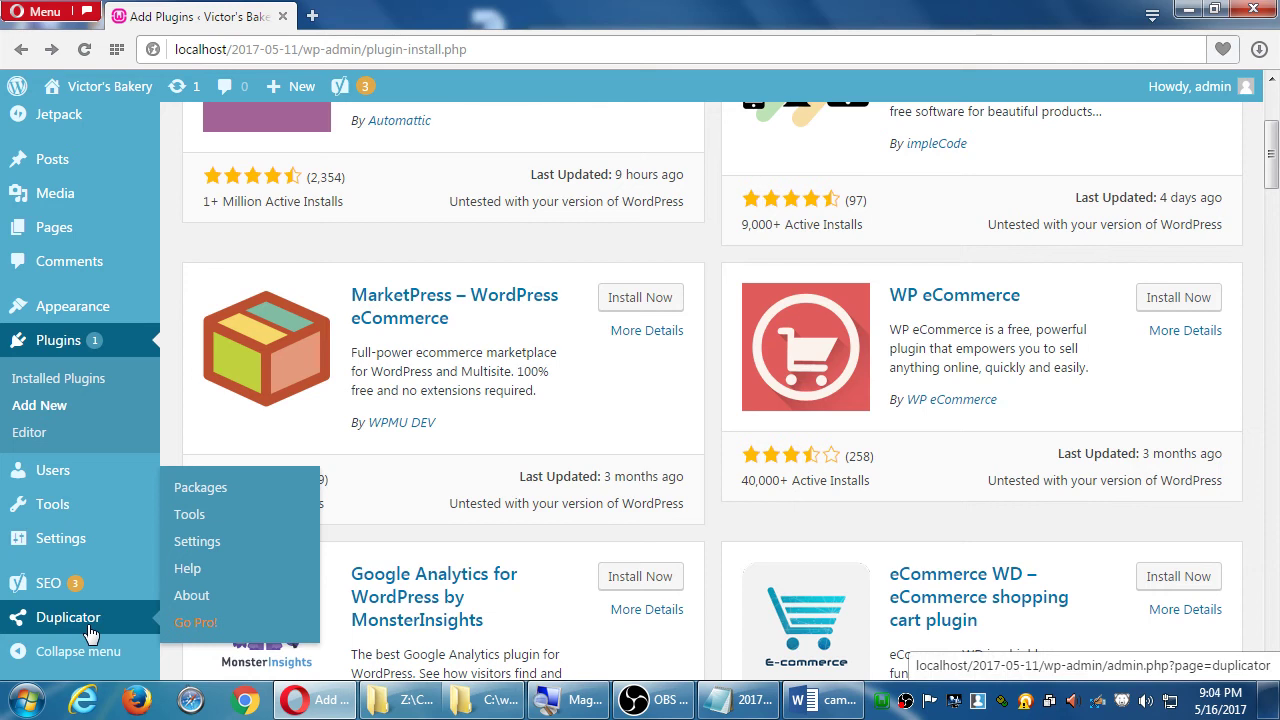
click(219, 488)
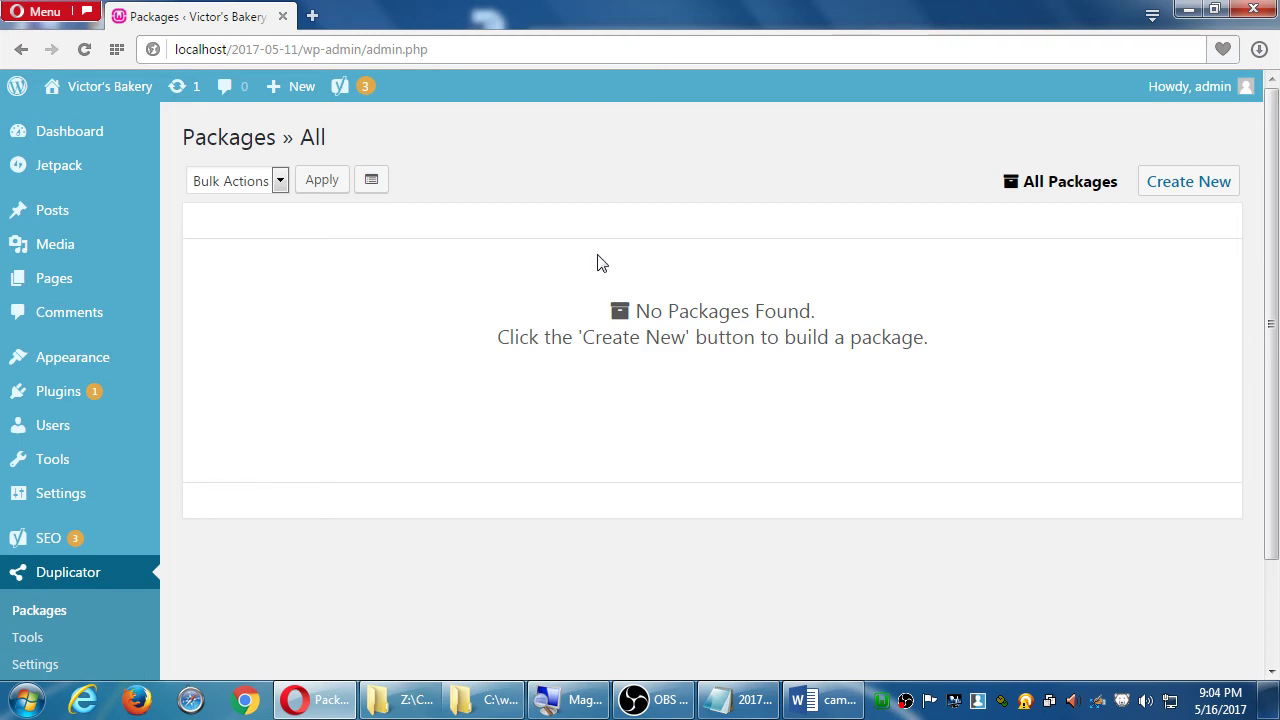
click(1193, 182)
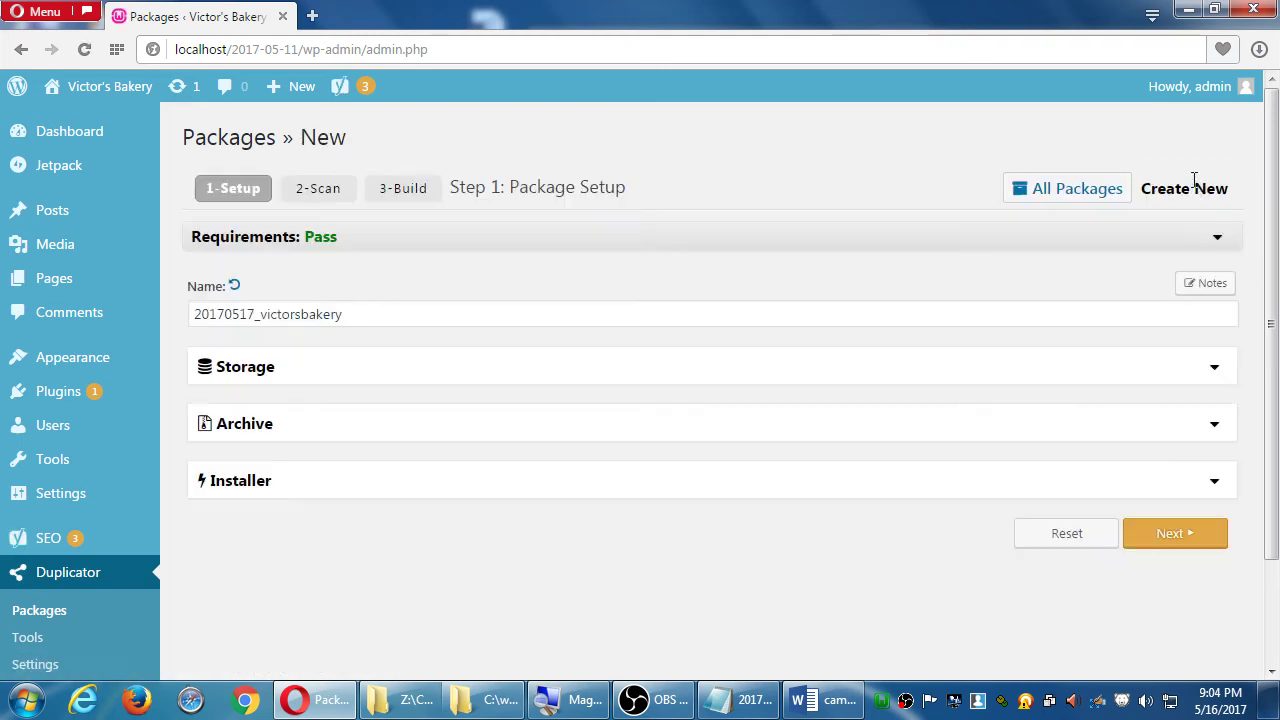
click(1202, 292)
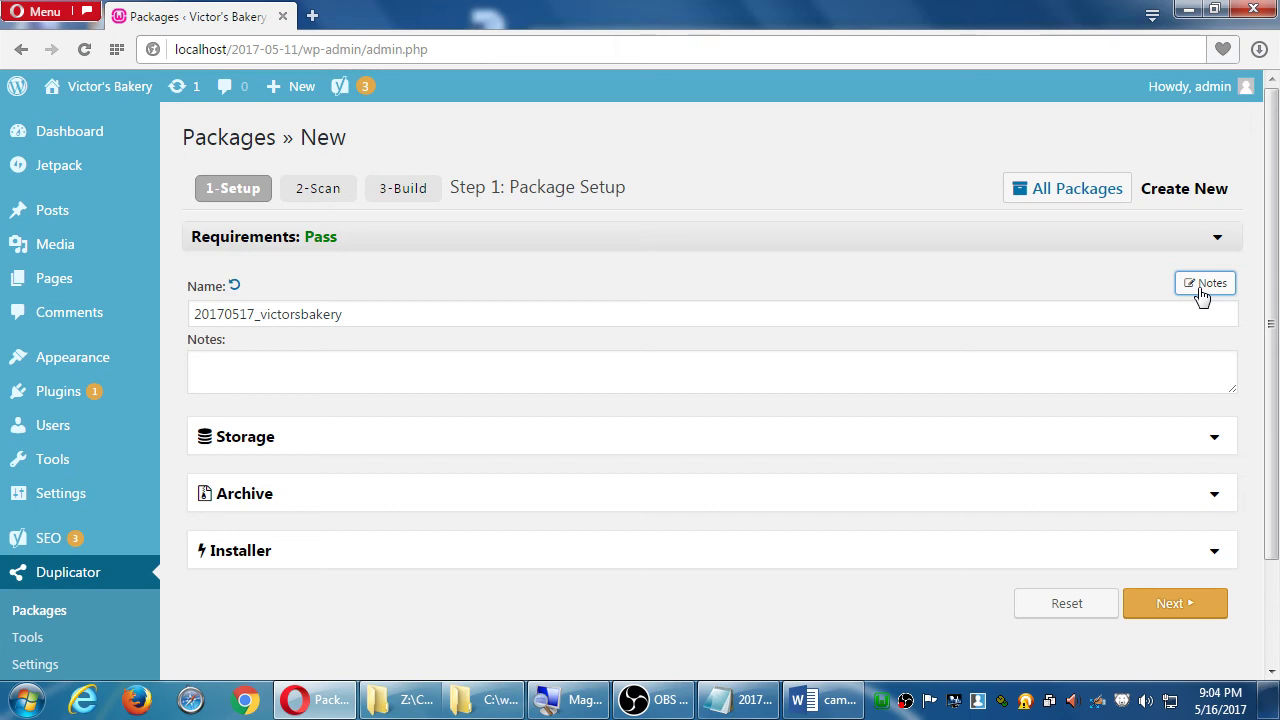
Step: Enter "Added plugins: Redirection, Jetpack, and Yoast." as the first line of the package notes
click(734, 358)
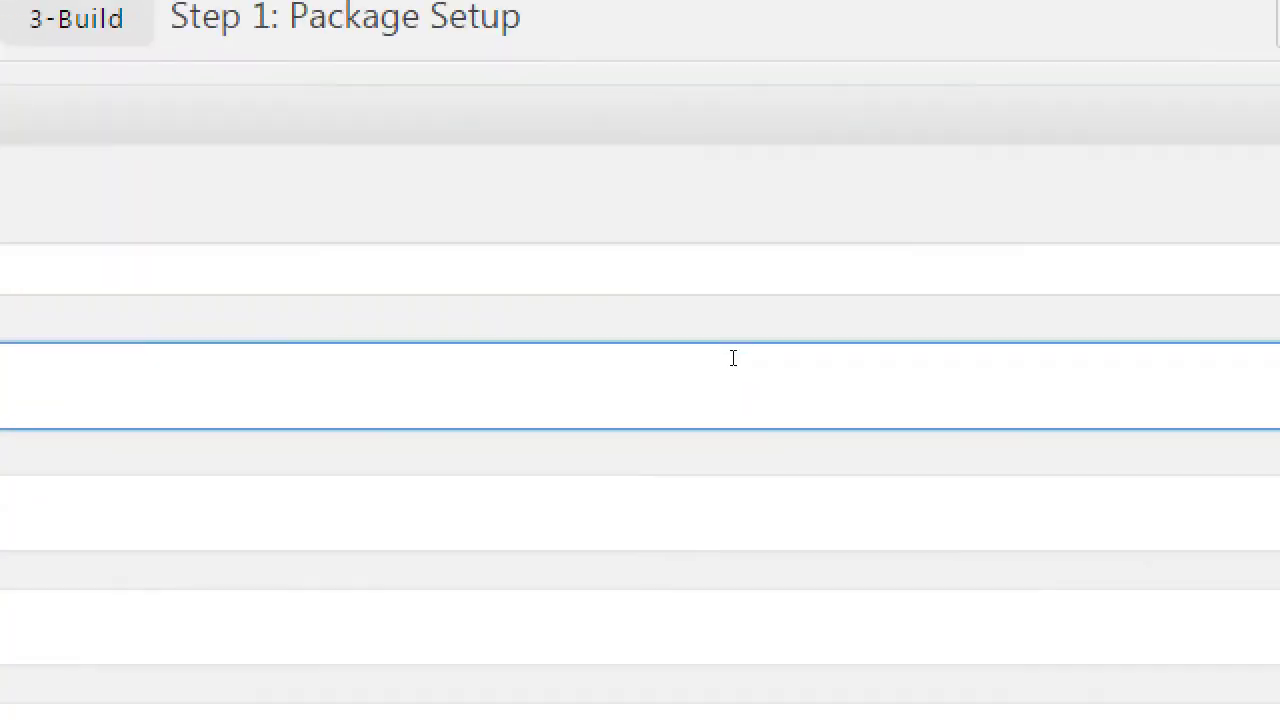
text(Ad)
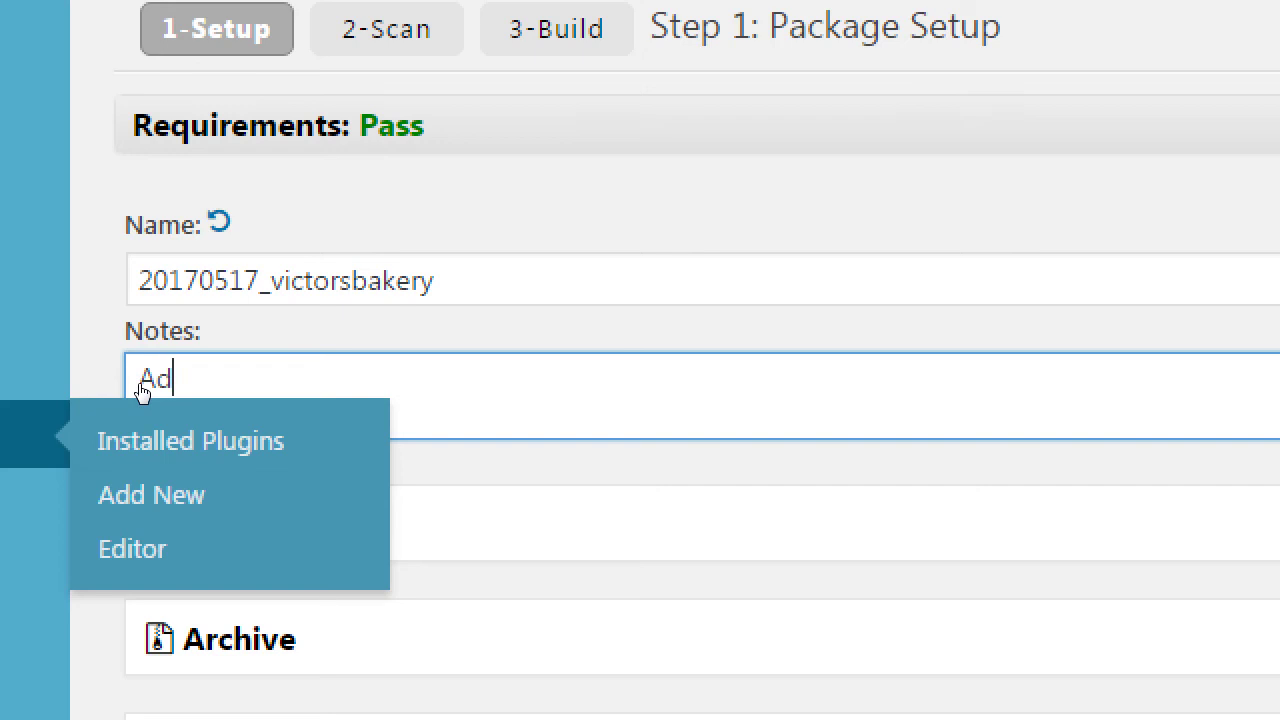
text(ded )
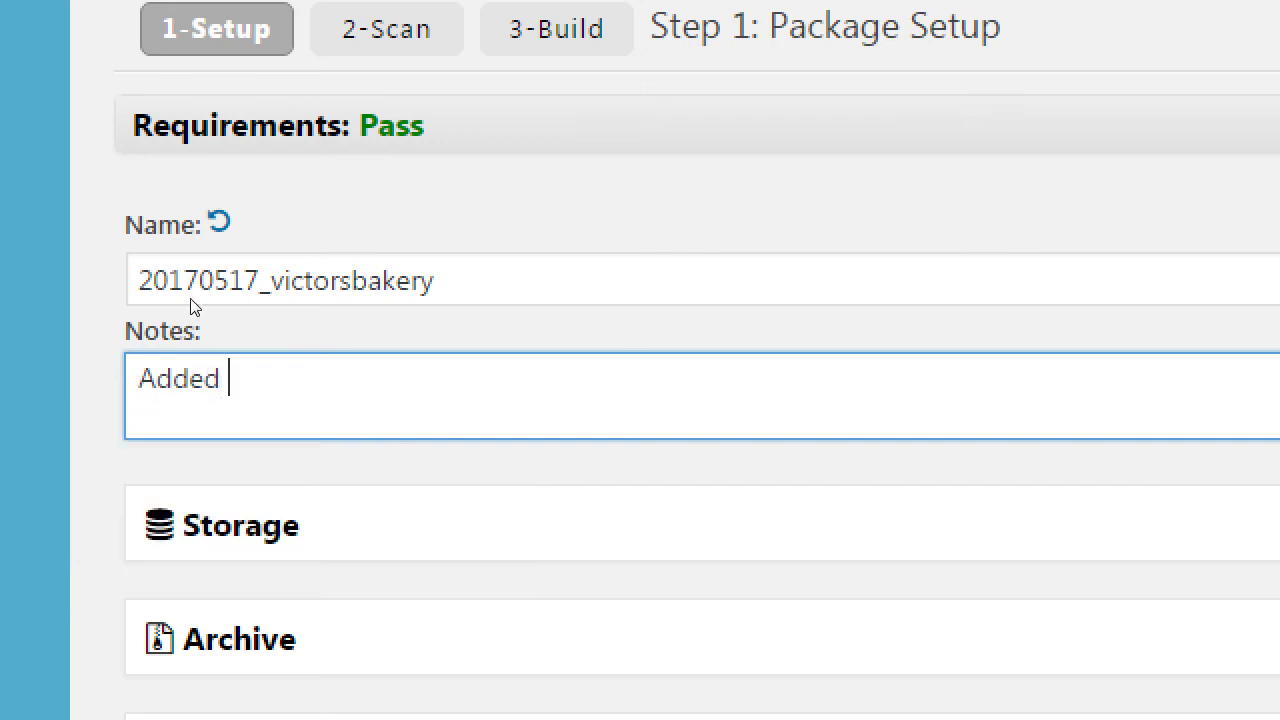
text(plugins: Re)
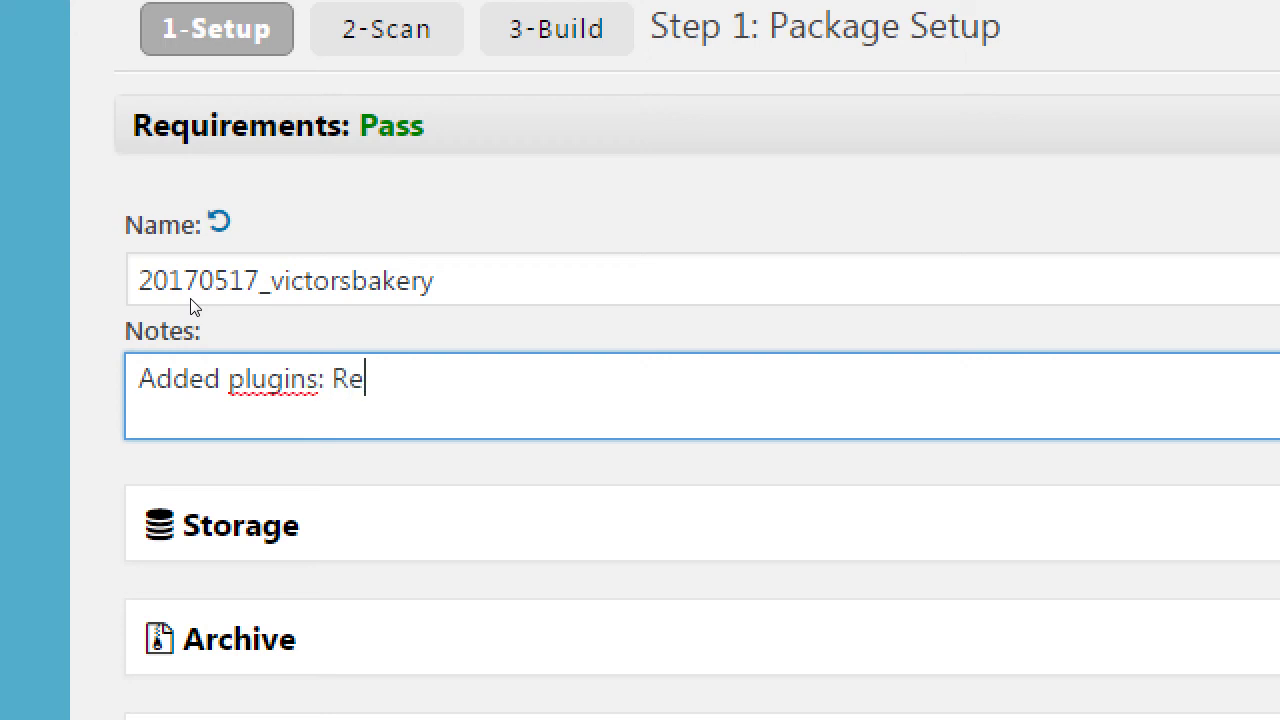
text(dird)
key(BackSpace)
text(ction.)
key(BackSpace)
key(BackSpace)
key(BackSpace)
key(BackSpace)
key(BackSpace)
key(BackSpace)
key(BackSpace)
text(ection, J)
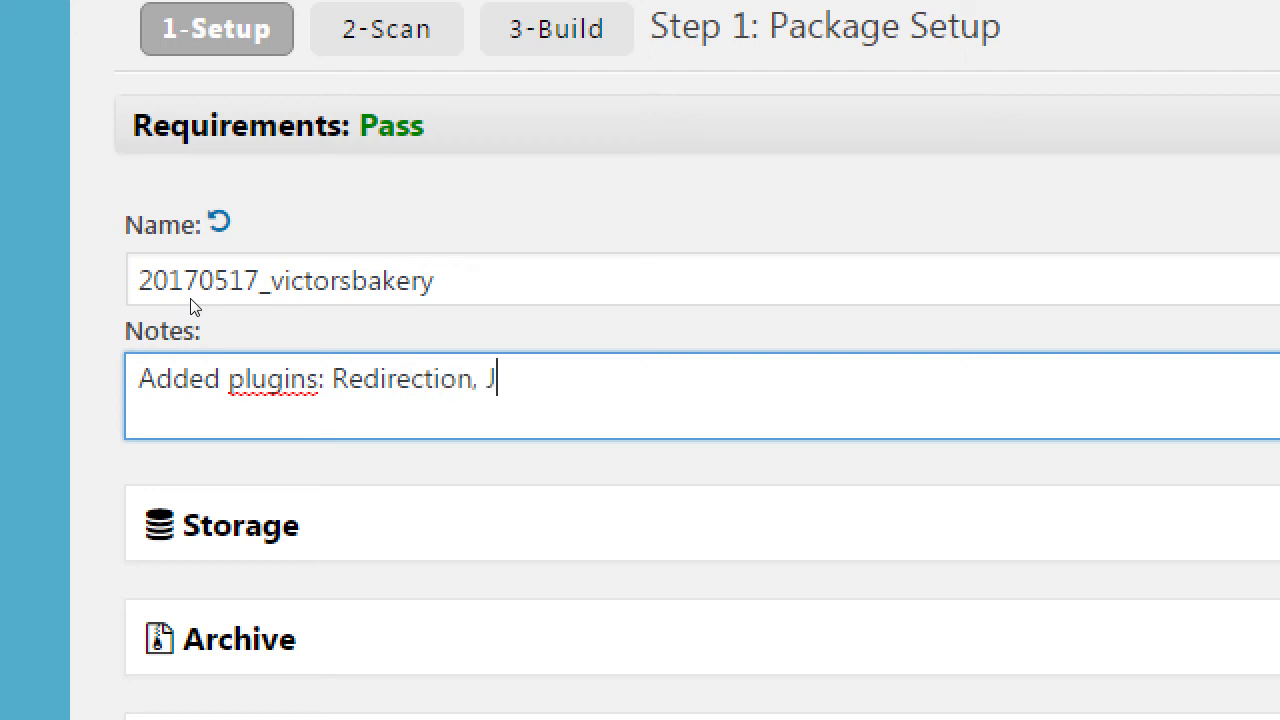
text(etpack, and Y)
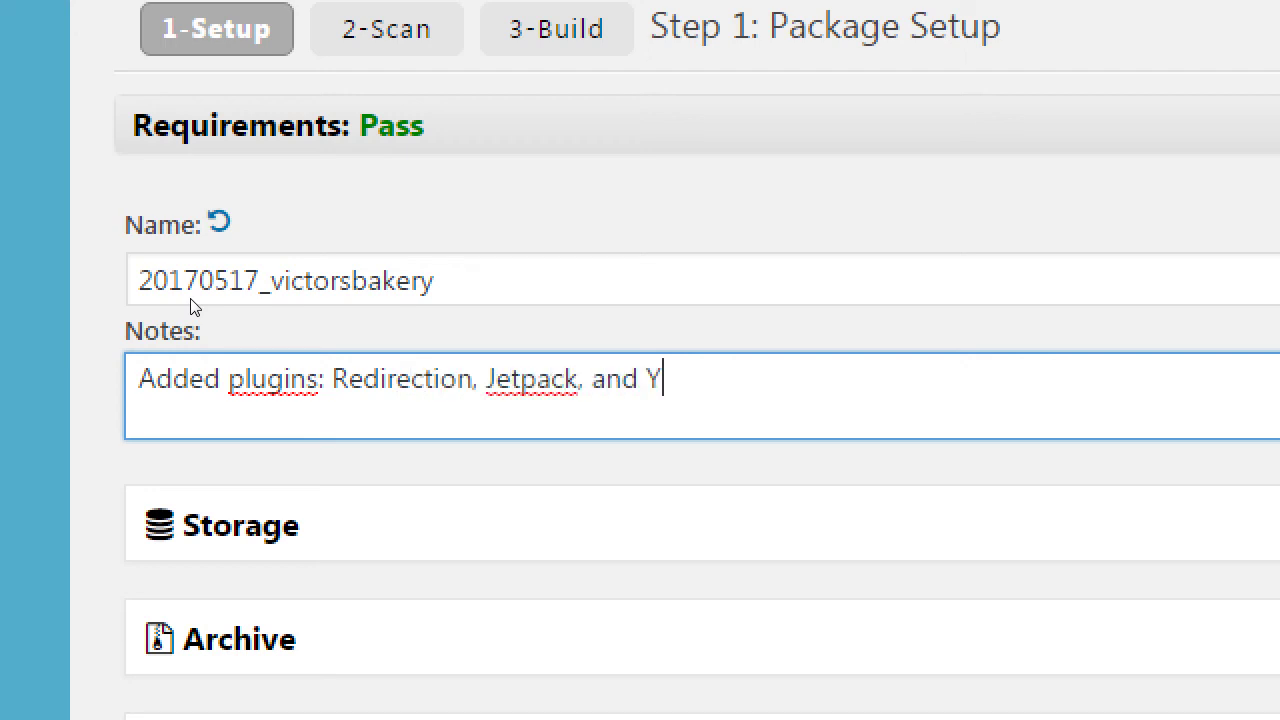
text(oast)
key(BackSpace)
key(BackSpace)
text(ast.)
Step: Add a second line to the package notes reading "Pending: Add eCommerce (either WooCommerce or WP eCommerce)"
key(Return)
text(Pe)
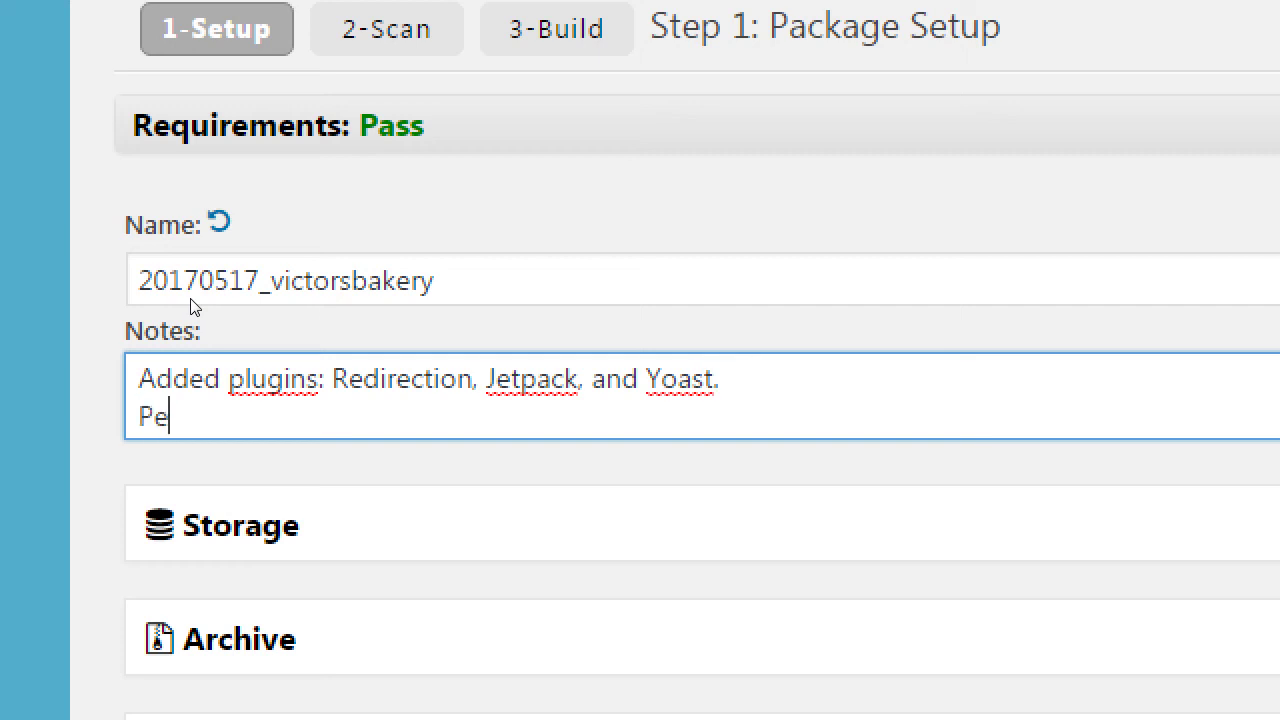
text(nding: Add )
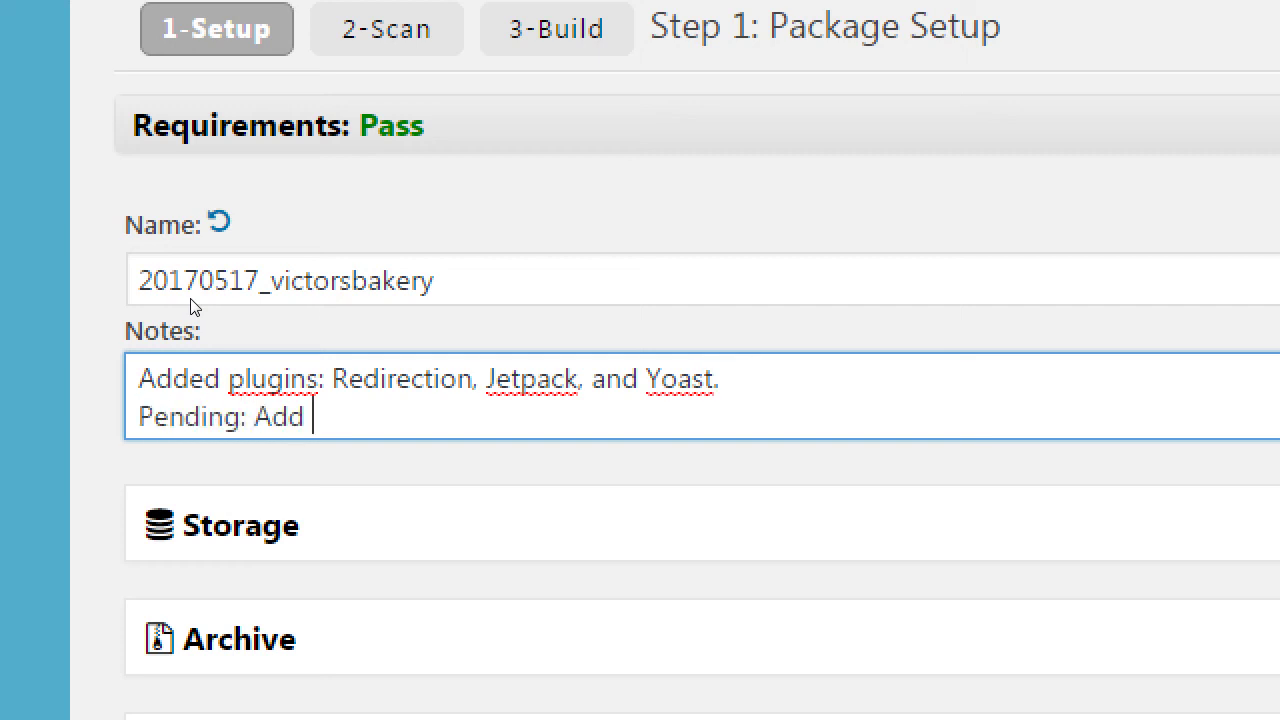
text(eCommer)
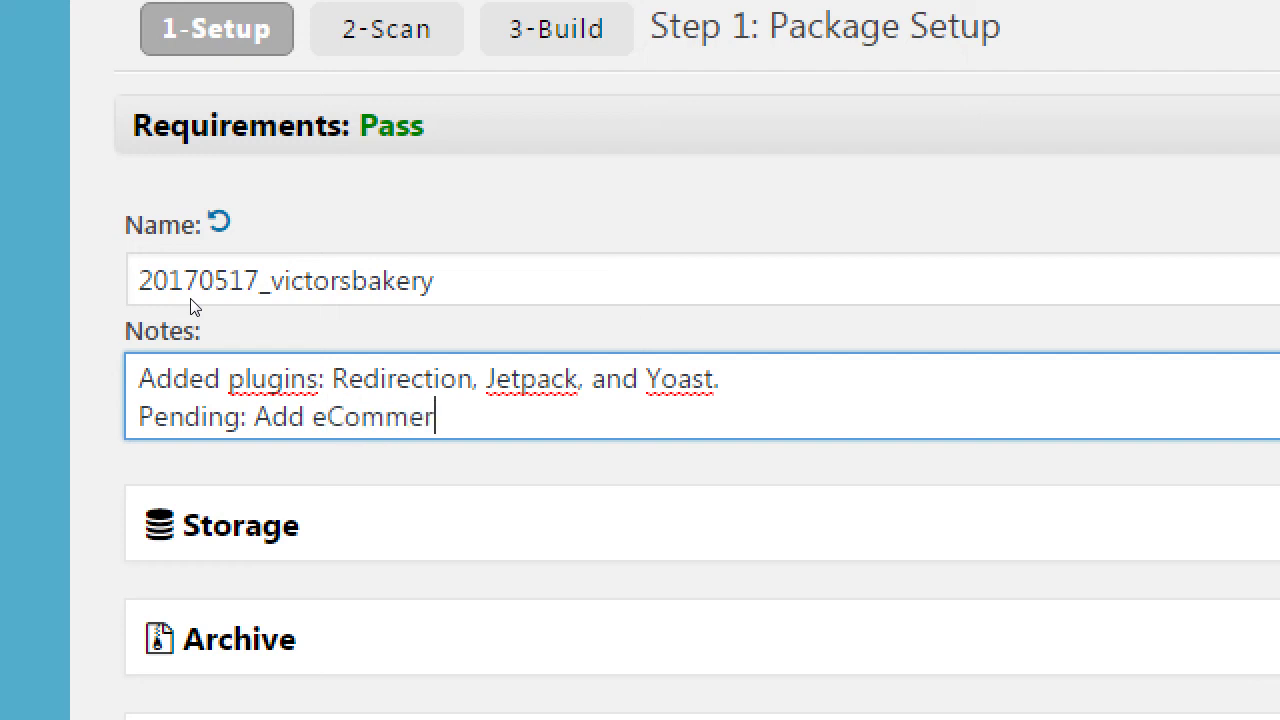
text(ce (either)
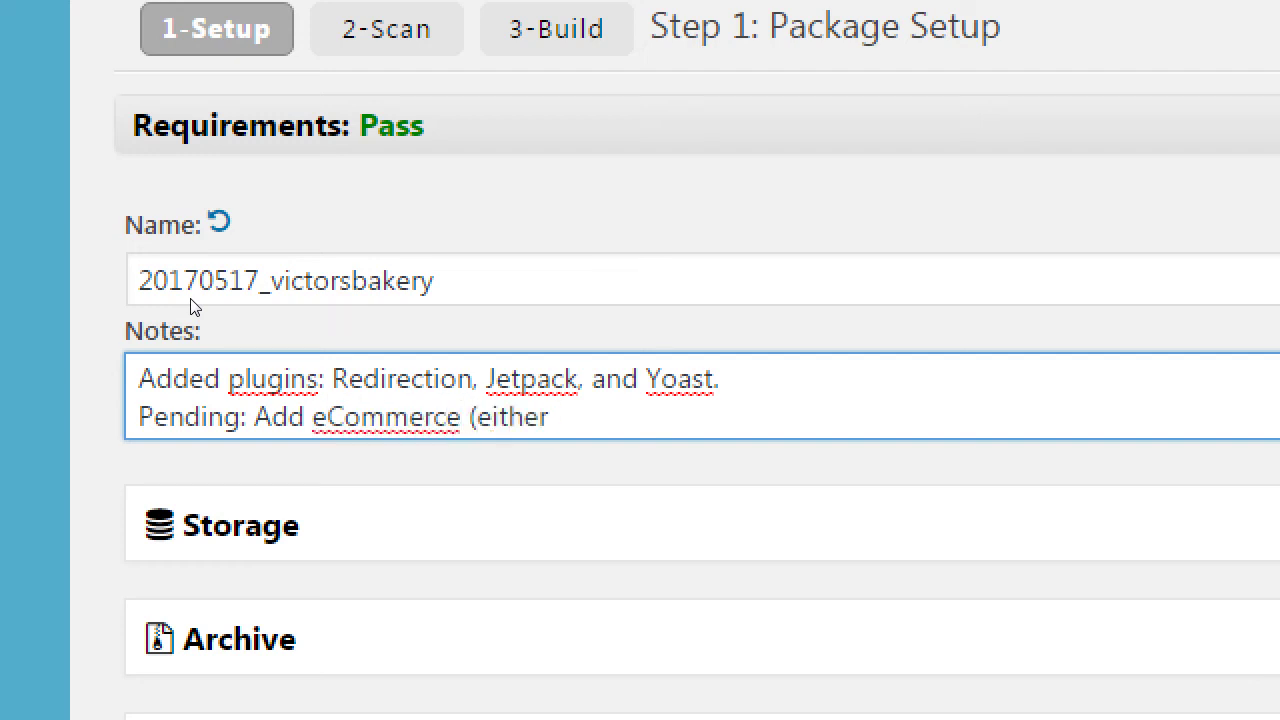
text( WooCommerc)
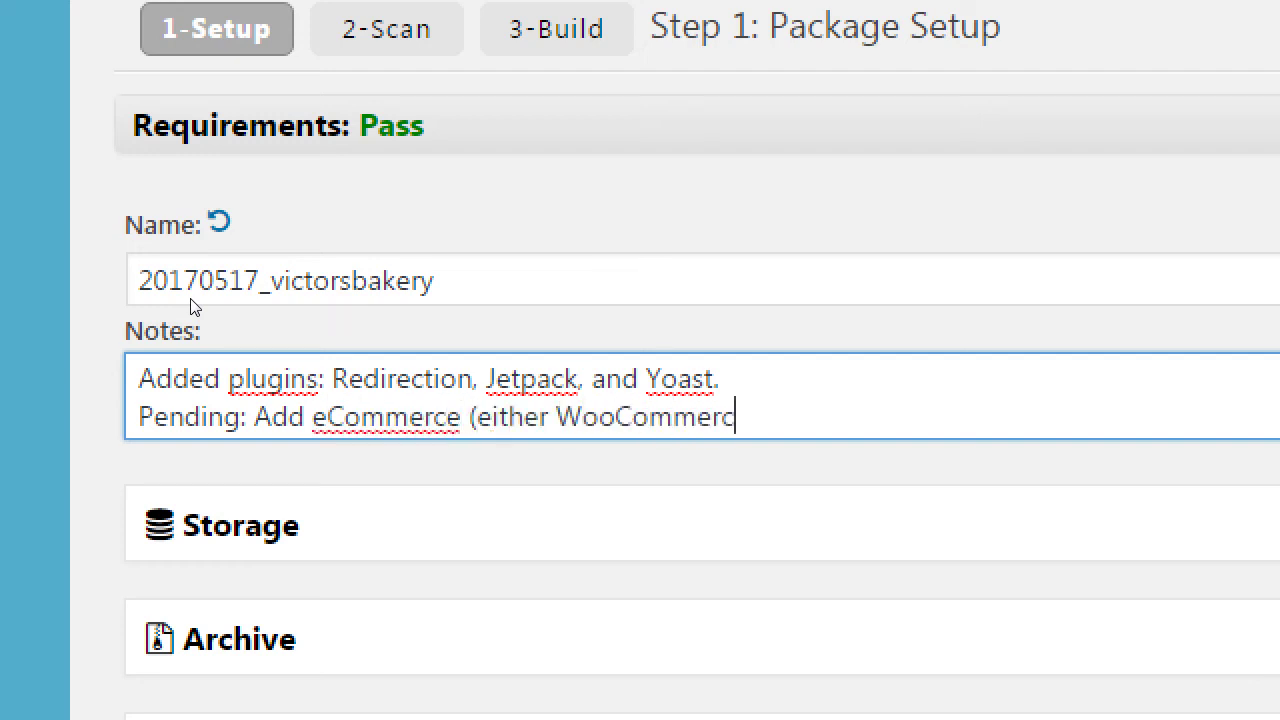
text(e or W)
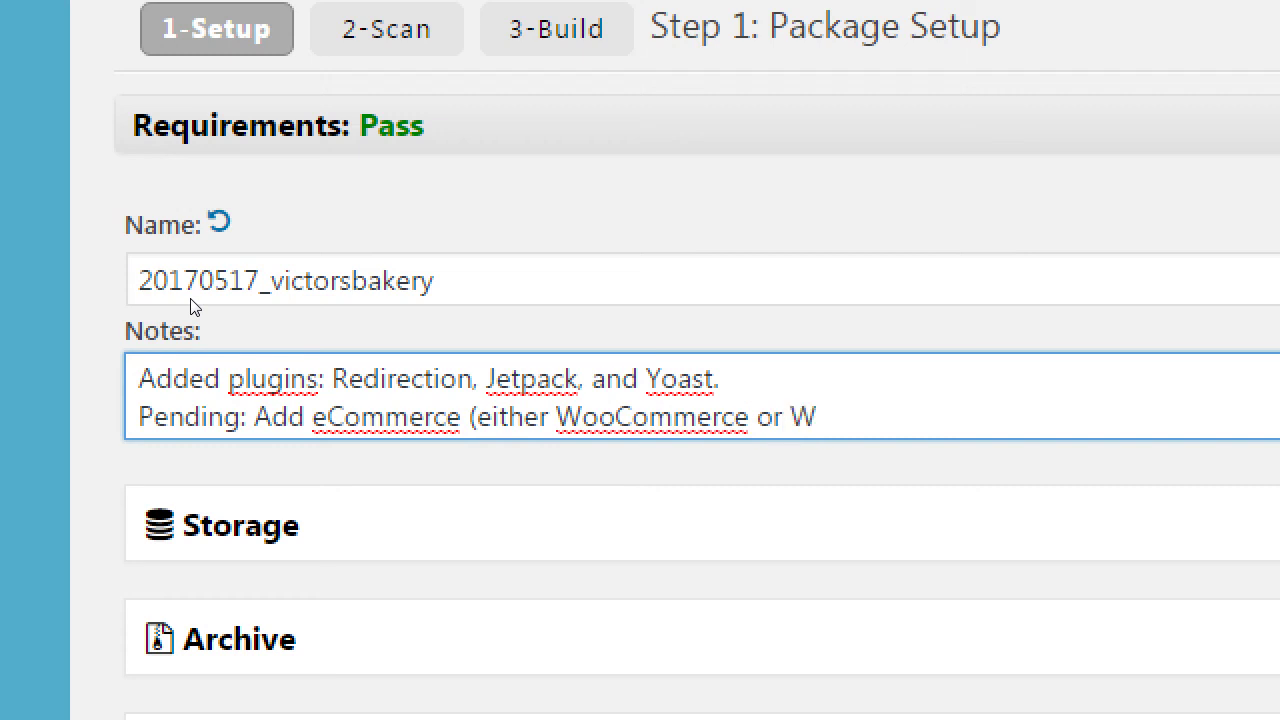
text(P eCommer)
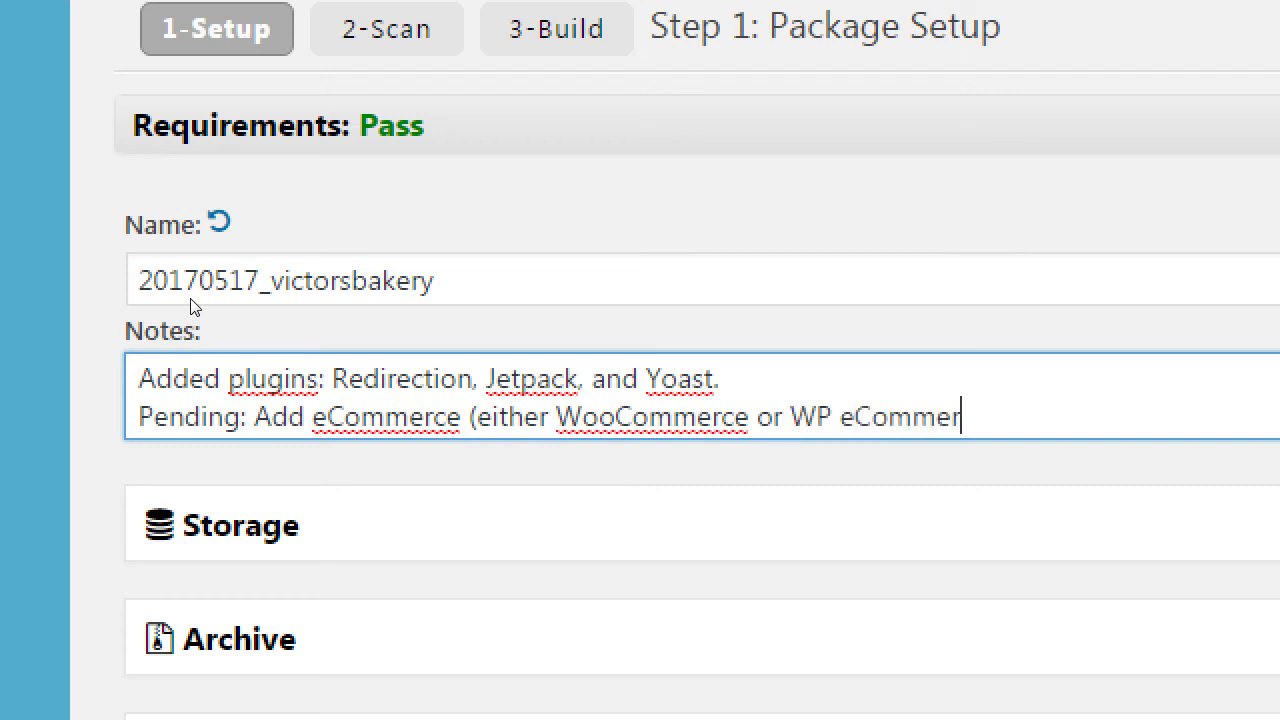
text(ce))
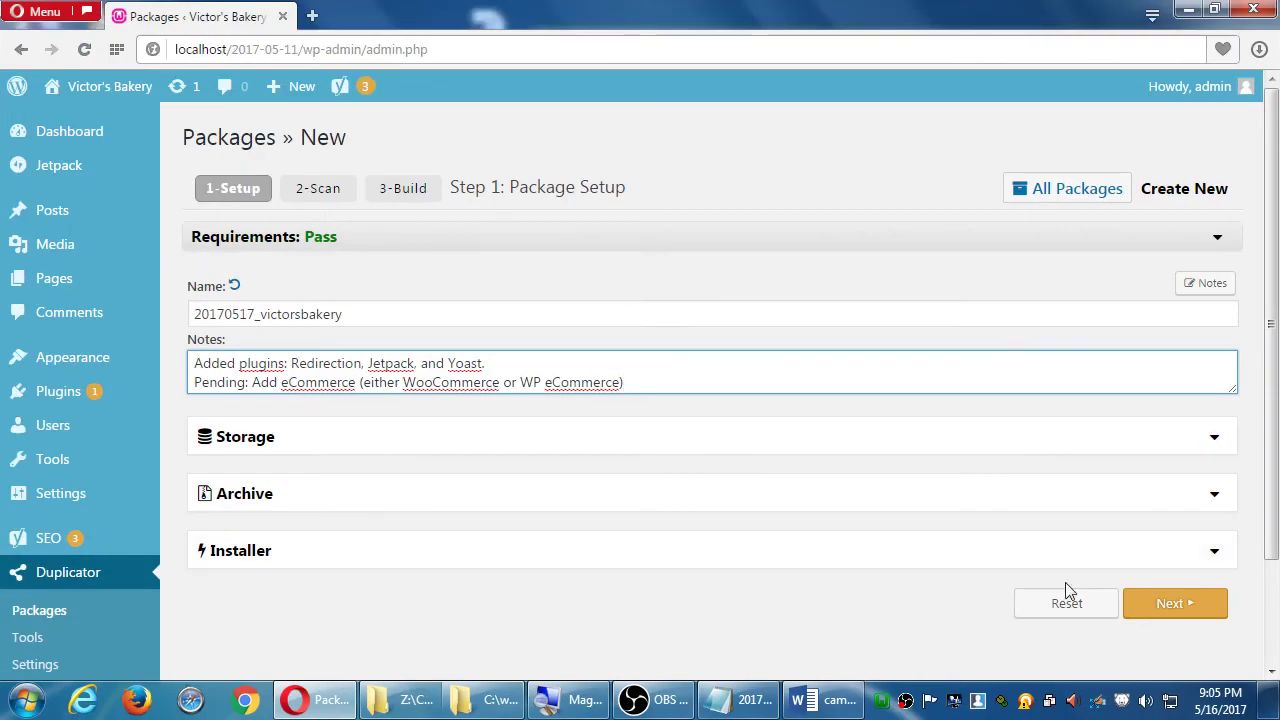
Step: Run the system scan for the new package, review the server, files and database checks, and build the package
click(1163, 606)
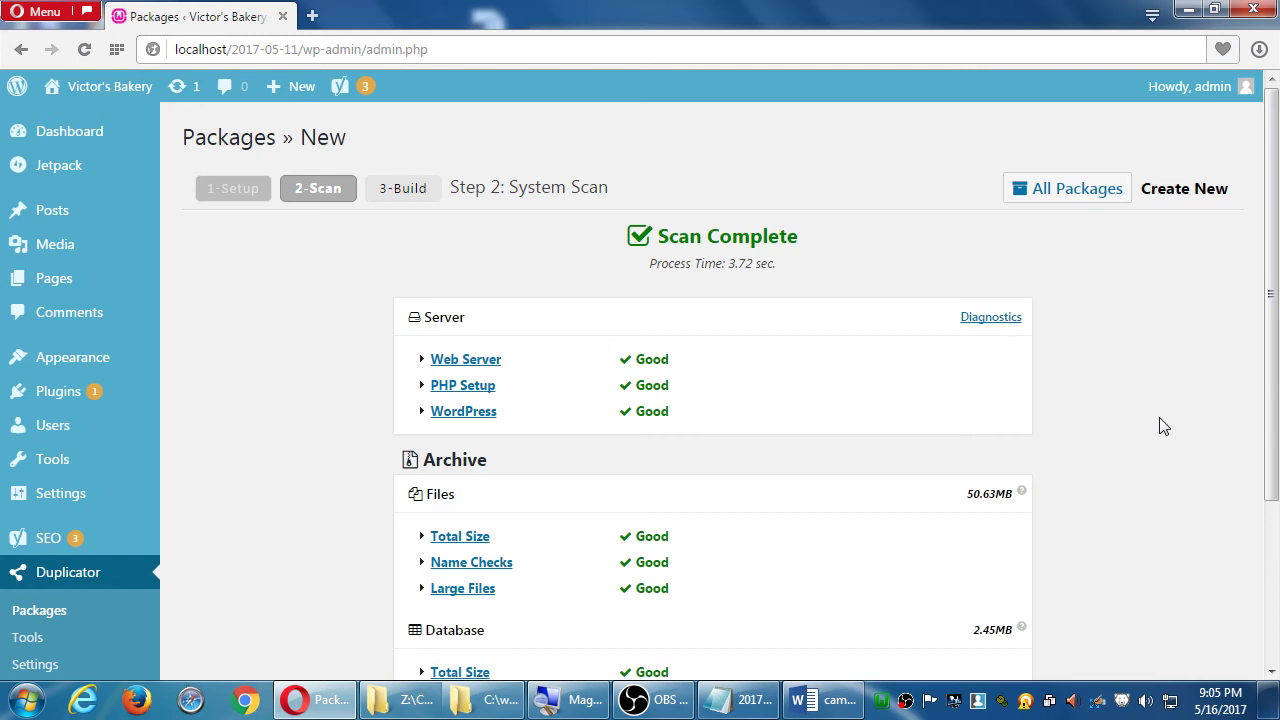
scroll(1162, 422, down, 1)
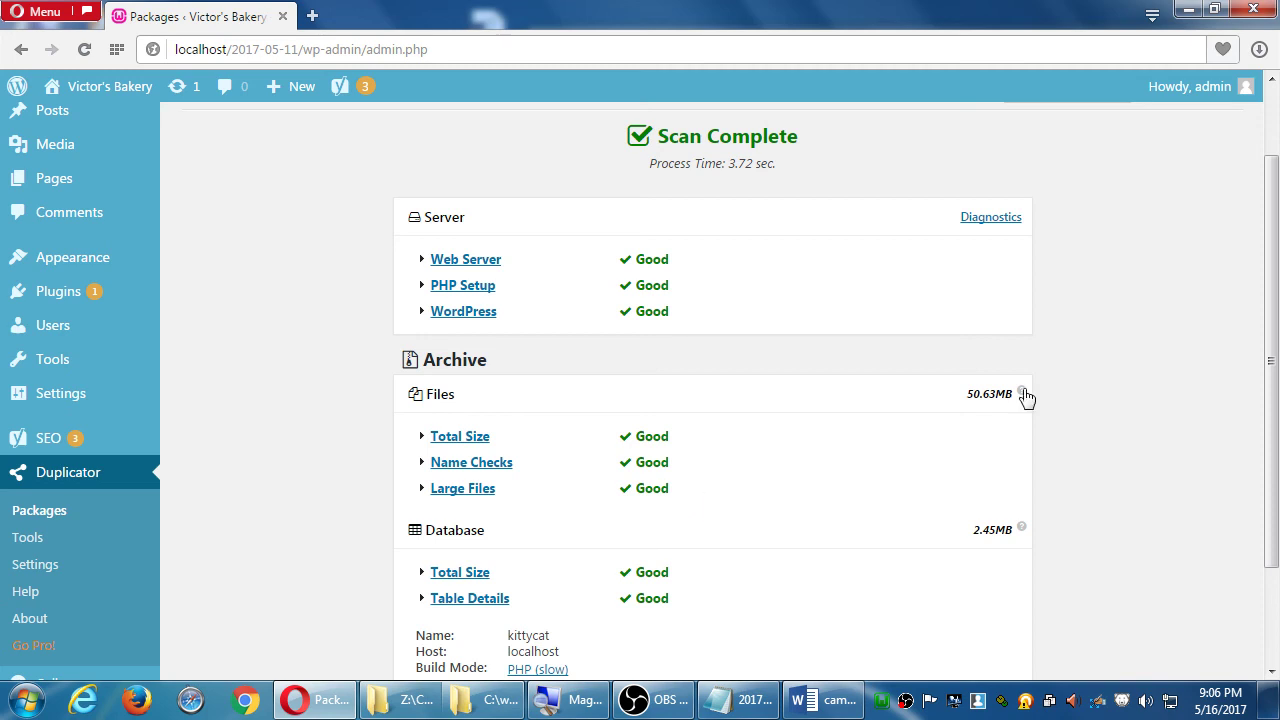
scroll(1063, 414, down, 3)
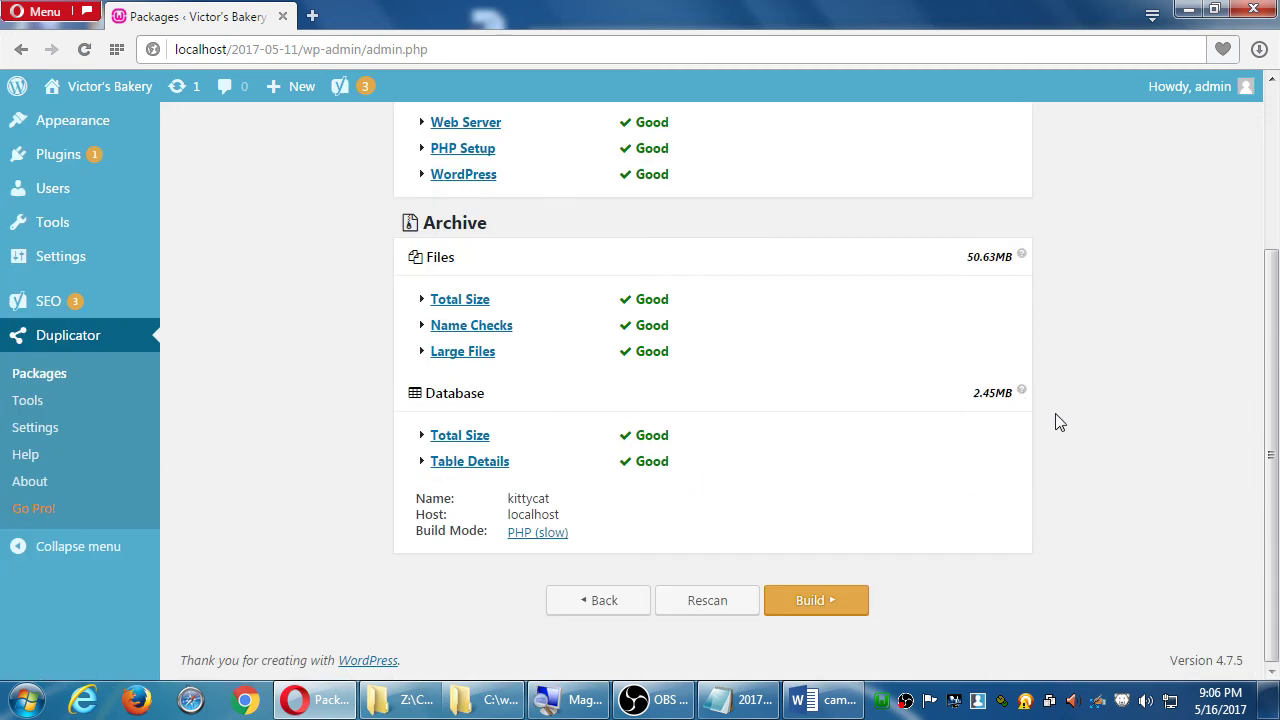
click(817, 605)
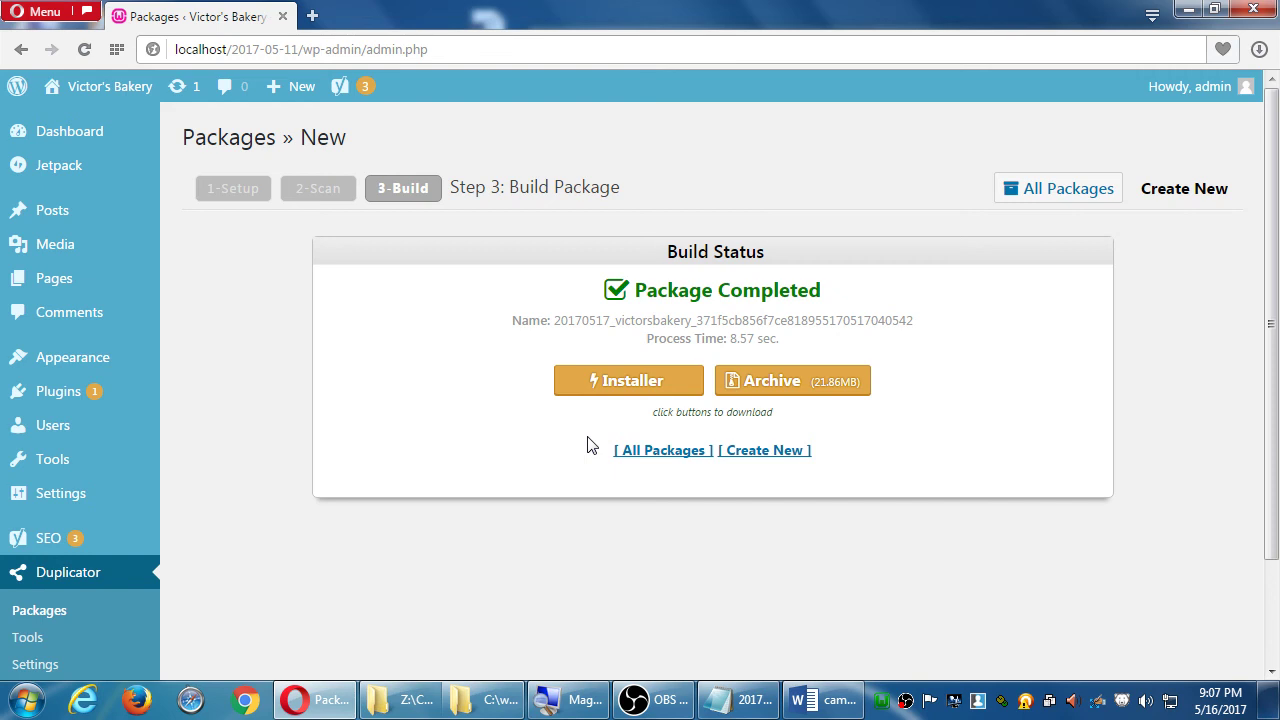
Step: Download both the installer and the archive of the finished Duplicator package
click(620, 390)
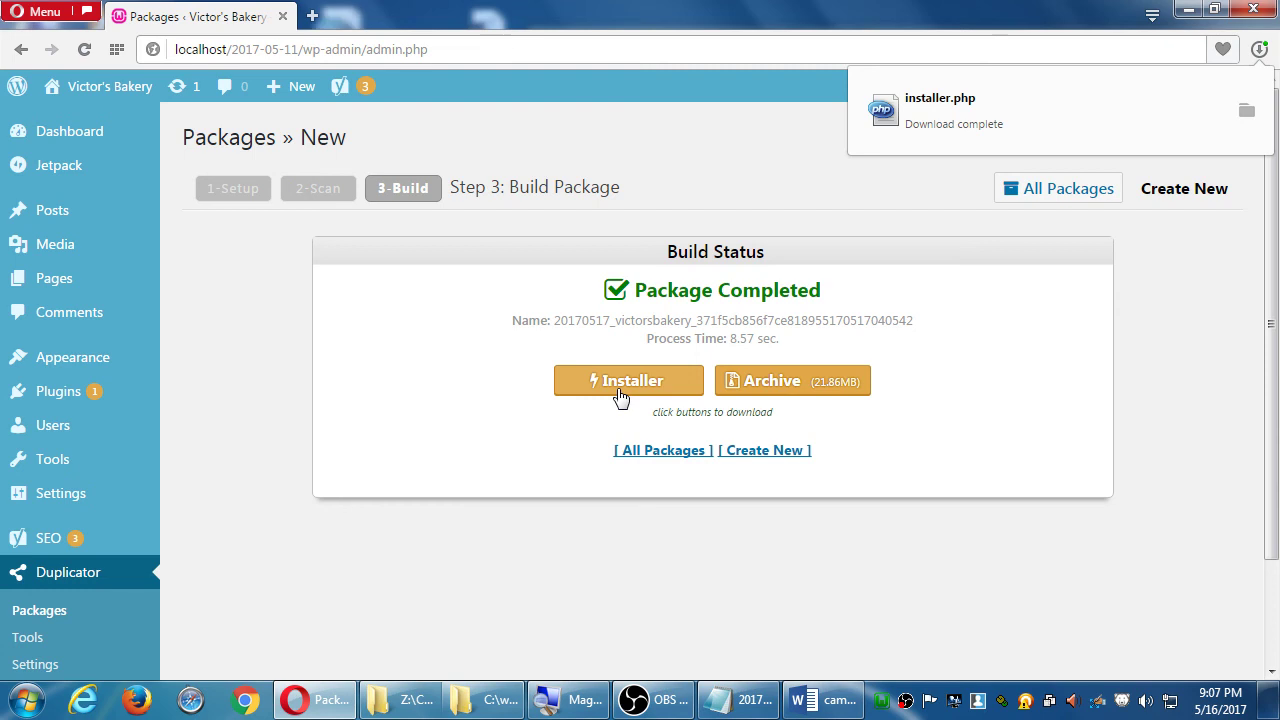
click(764, 400)
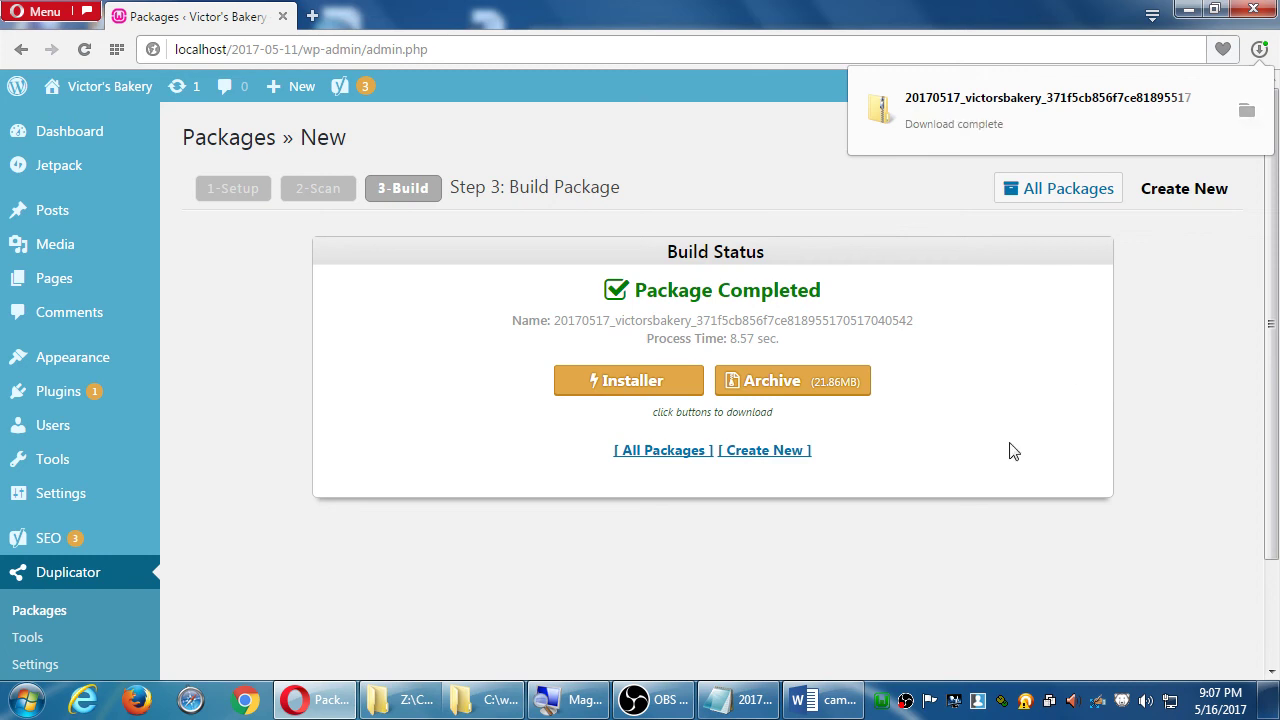
Step: Switch to the Word handout "Archiving WordPress with Duplicator" and review the "Archive your site" instructions through moving the downloaded files into a dated folder
click(820, 700)
scroll(751, 484, up, 5)
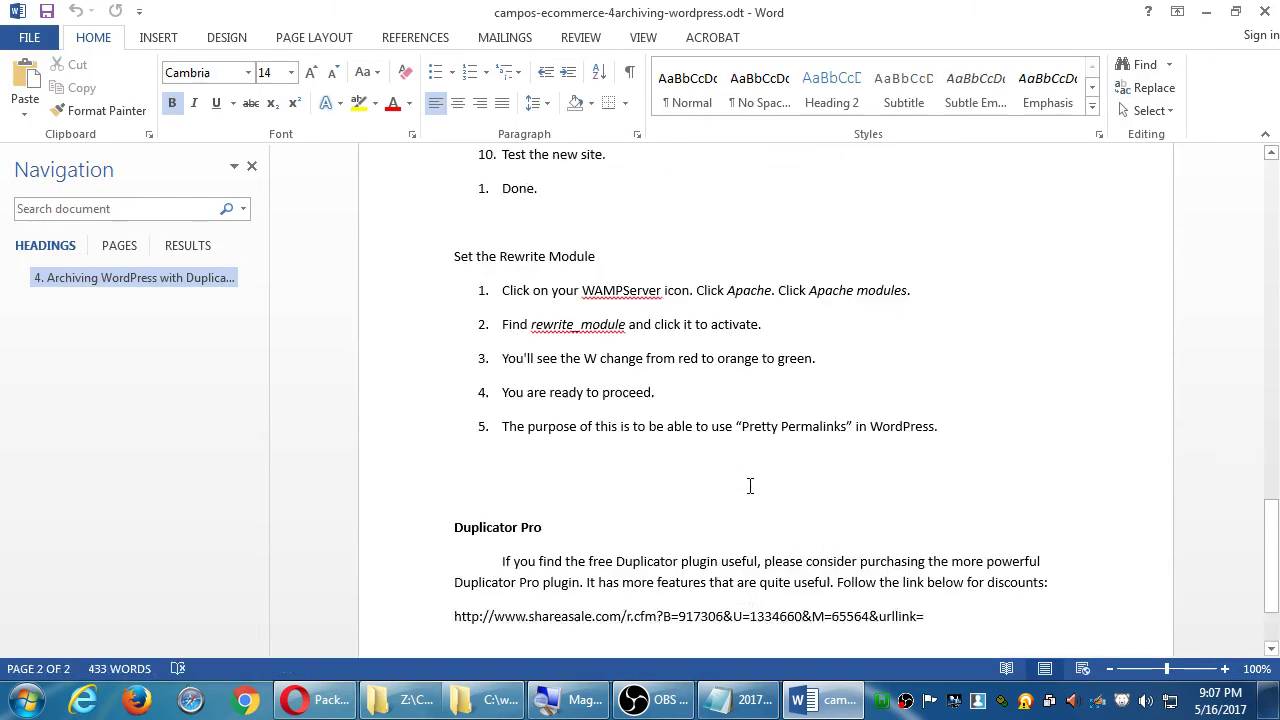
scroll(751, 484, up, 15)
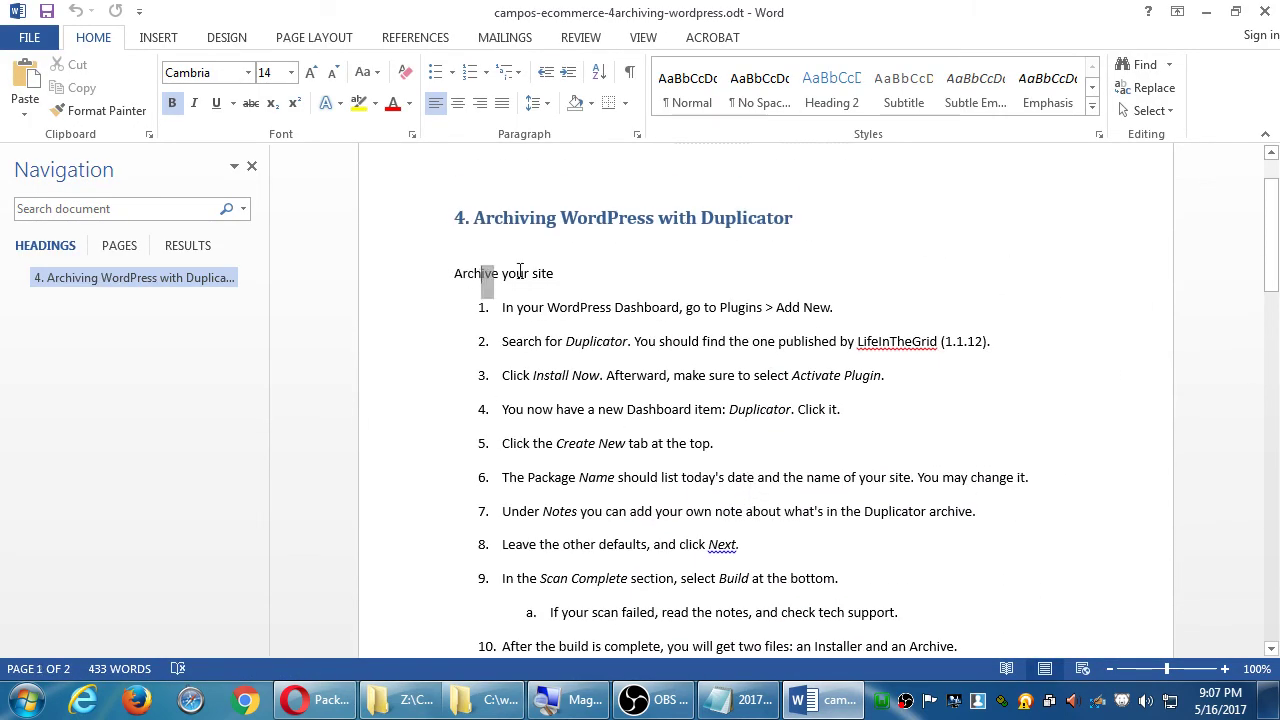
triple_click(490, 273)
scroll(552, 300, down, 3)
scroll(552, 300, down, 1)
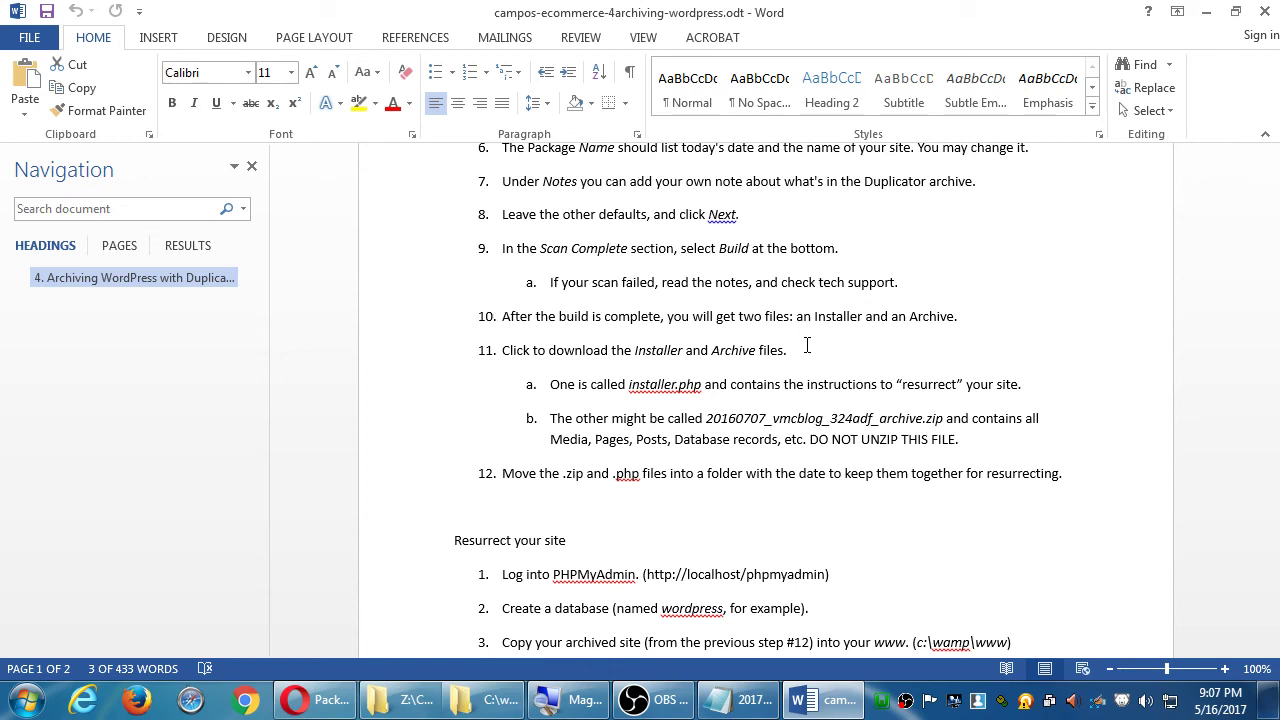
click(1206, 12)
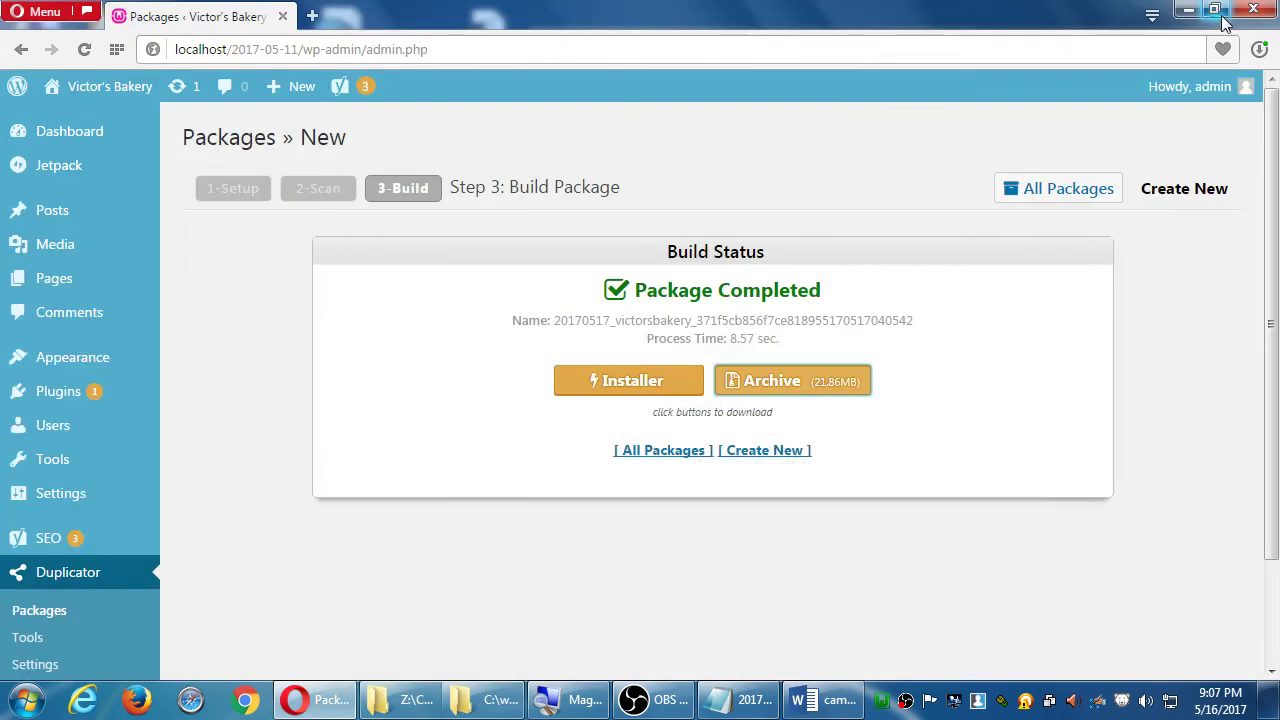
Step: Show the downloaded archive in its Desktop folder and create a new folder there named "2017-05-16-no-ecommerce"
click(1258, 50)
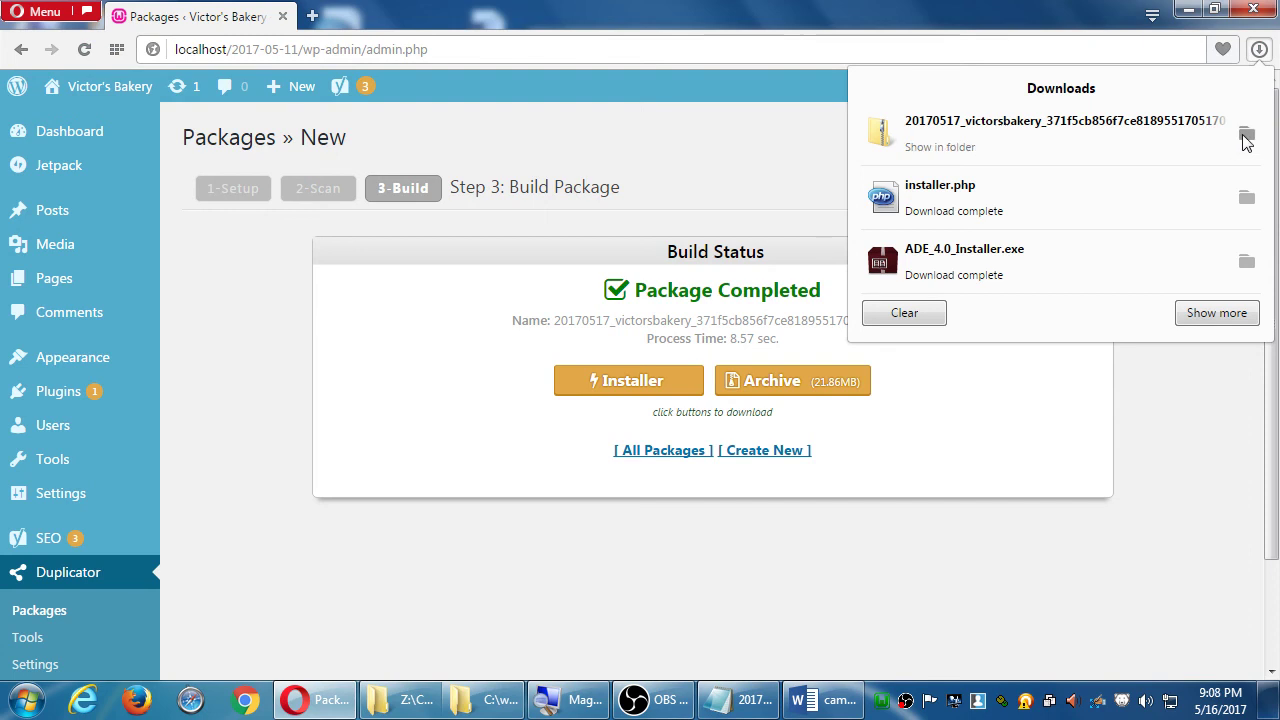
click(1246, 136)
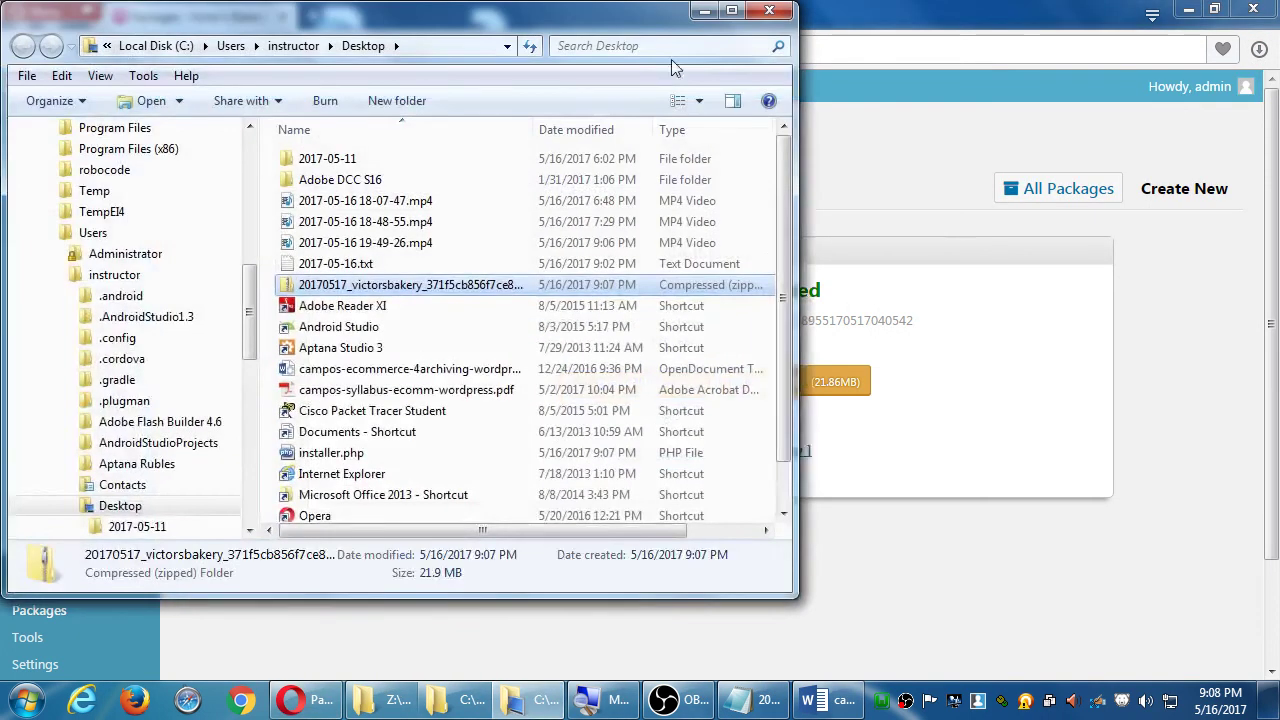
click(732, 13)
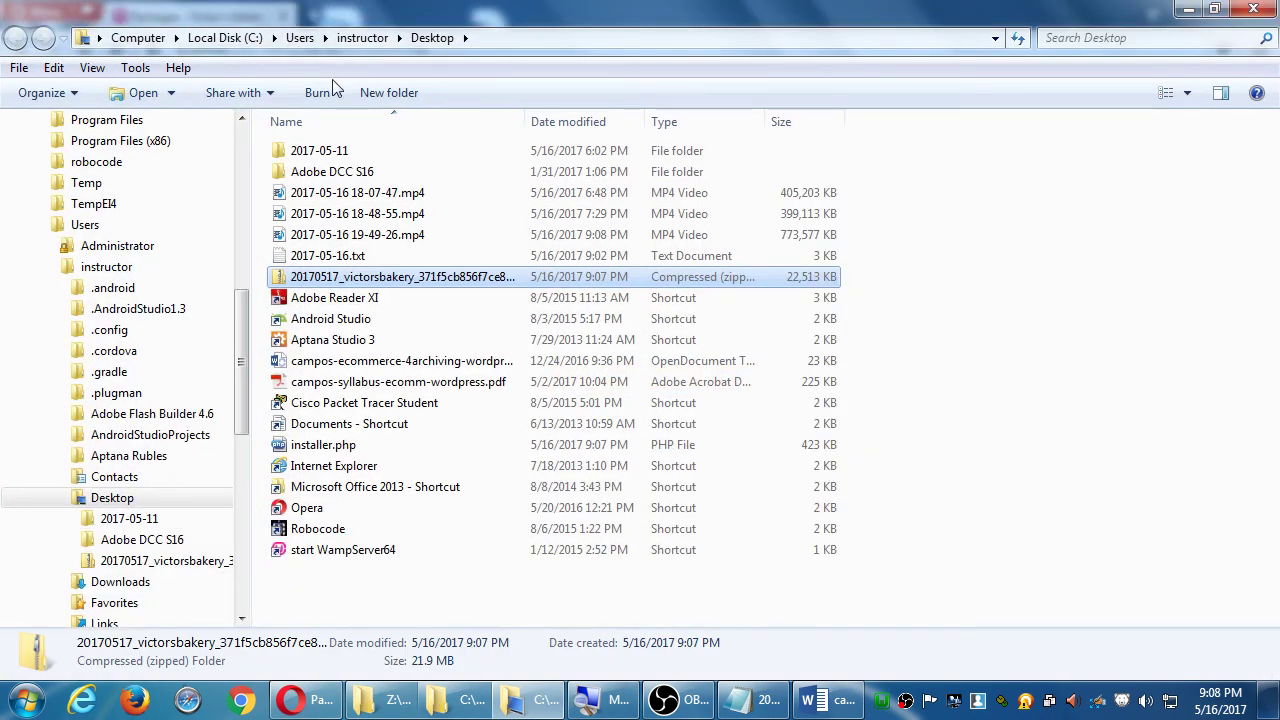
click(372, 93)
text(2017)
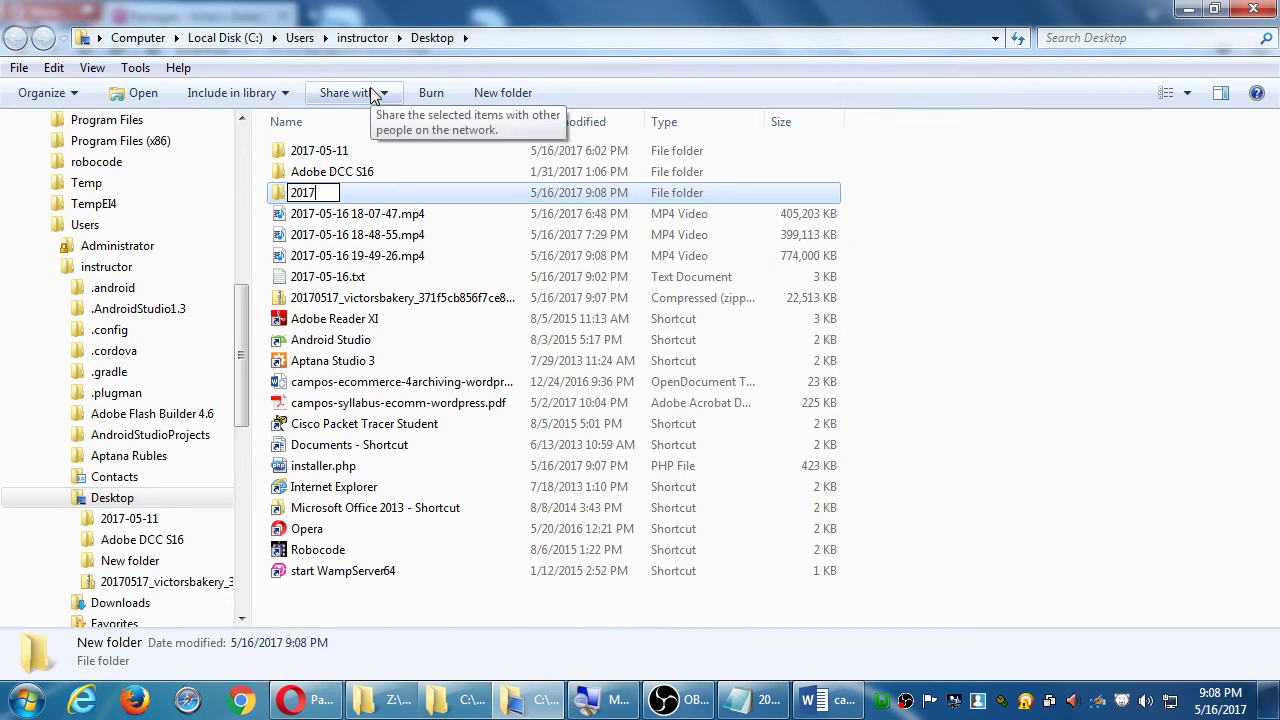
text(-05-16-)
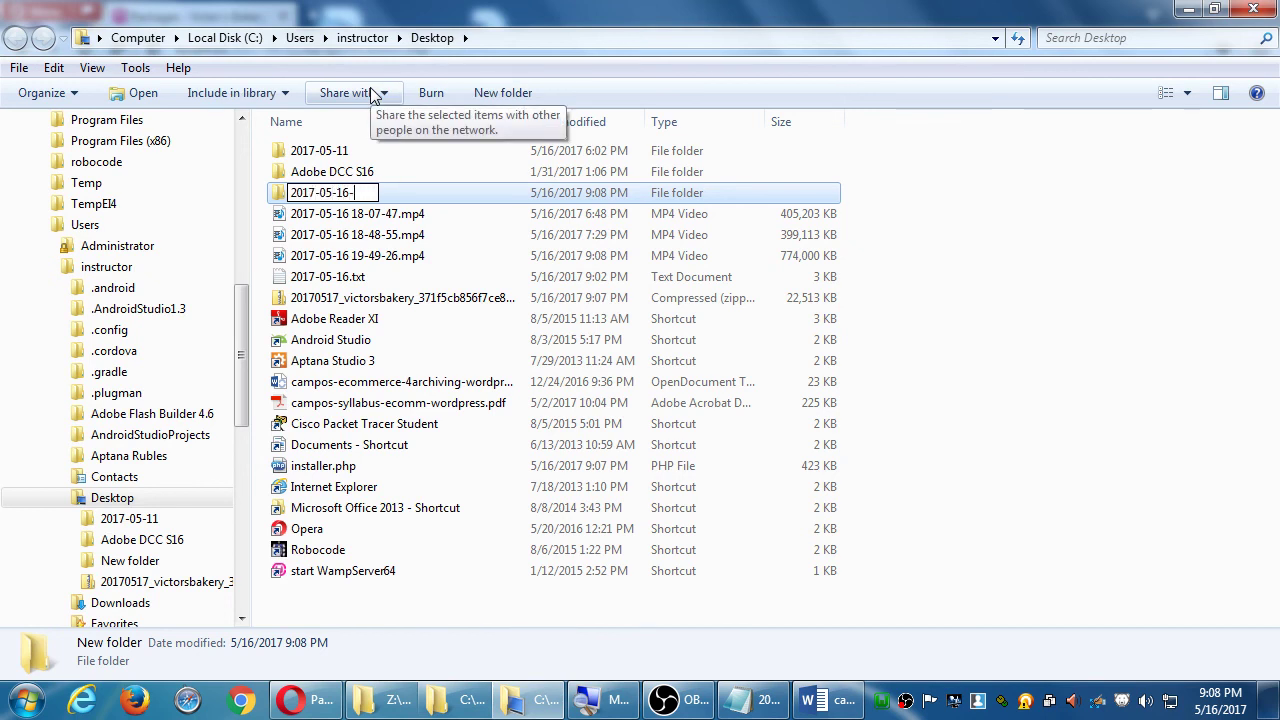
text(no)
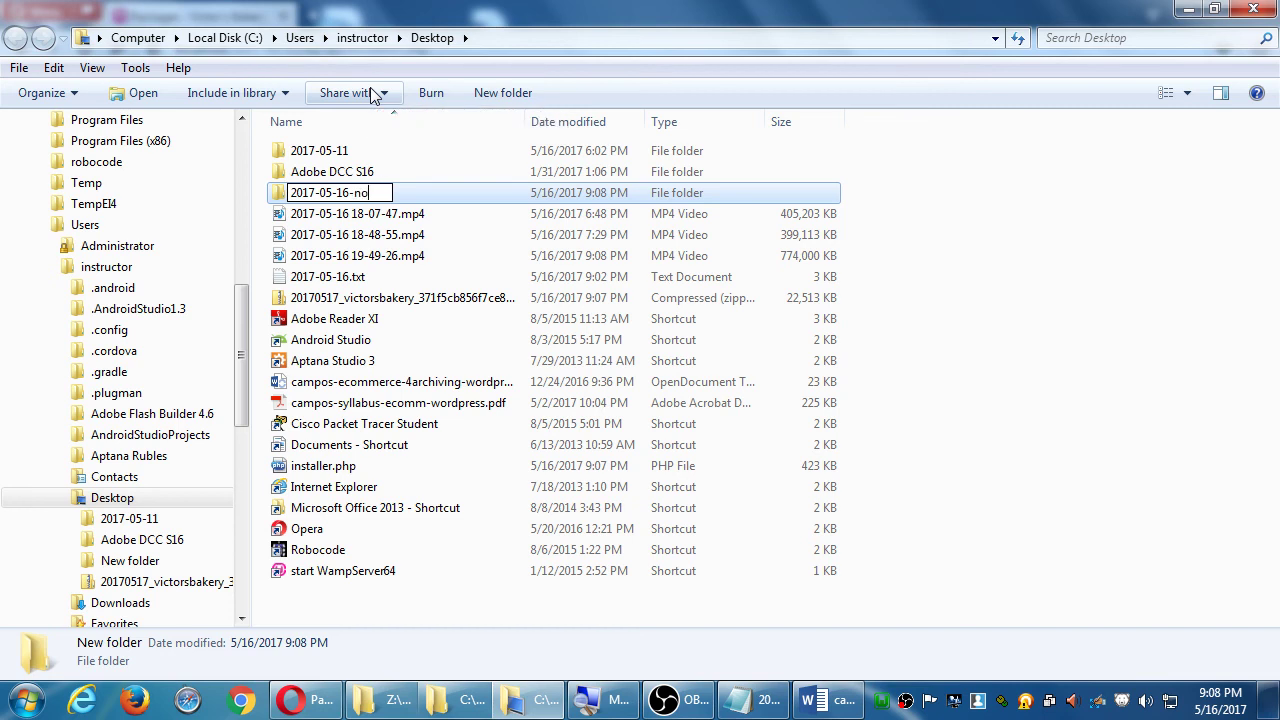
text(-ecommerce)
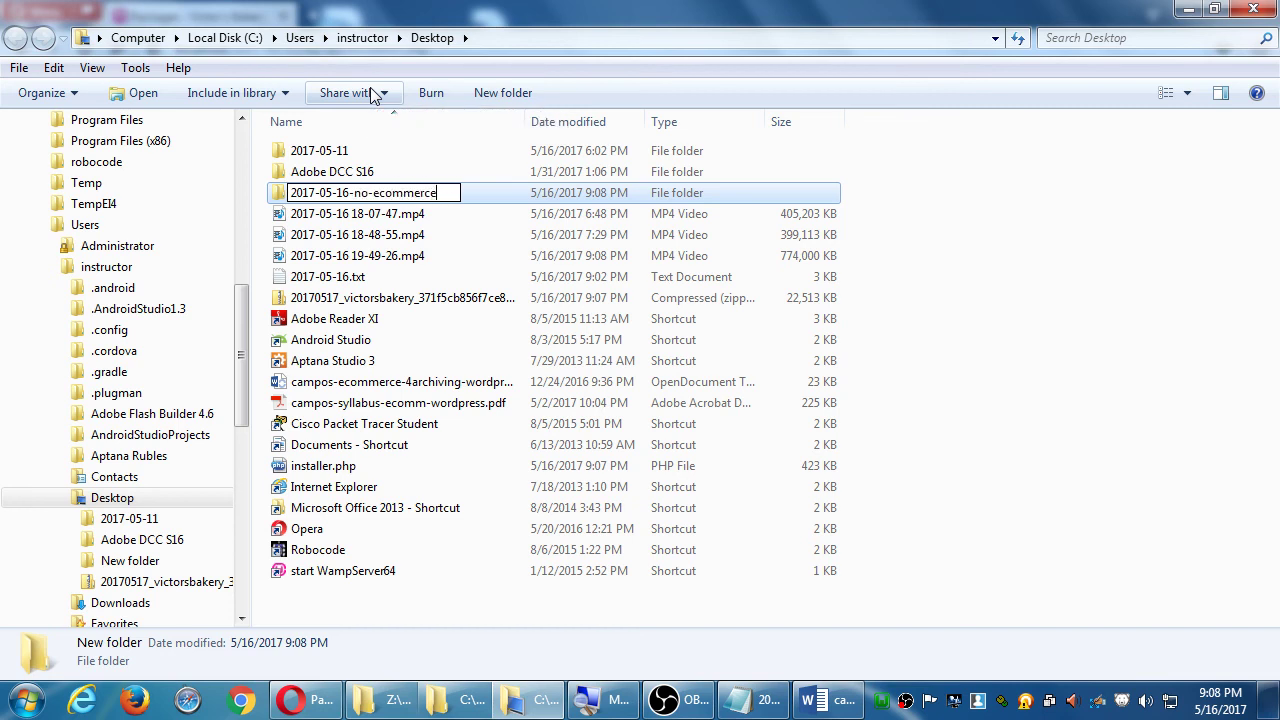
key(Return)
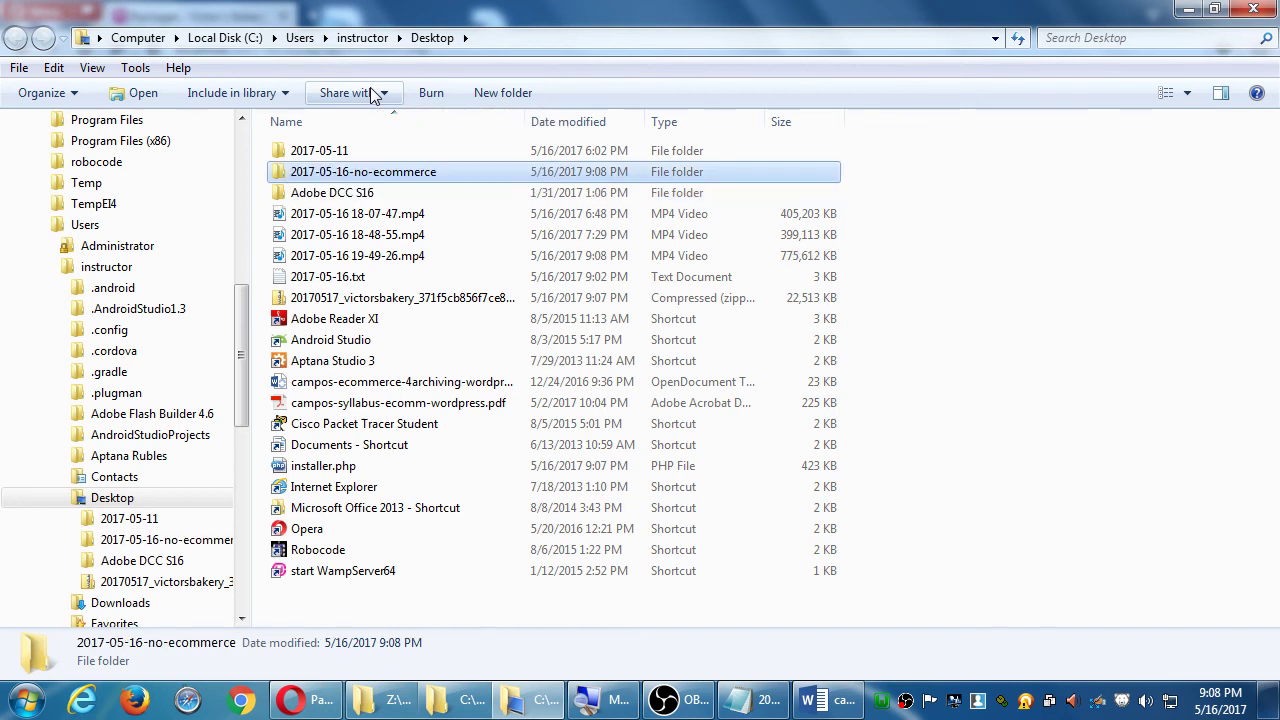
Step: Move the 20170517_victorsbakery archive zip and installer.php together into the 2017-05-16-no-ecommerce folder
click(365, 298)
ctrl+click(343, 466)
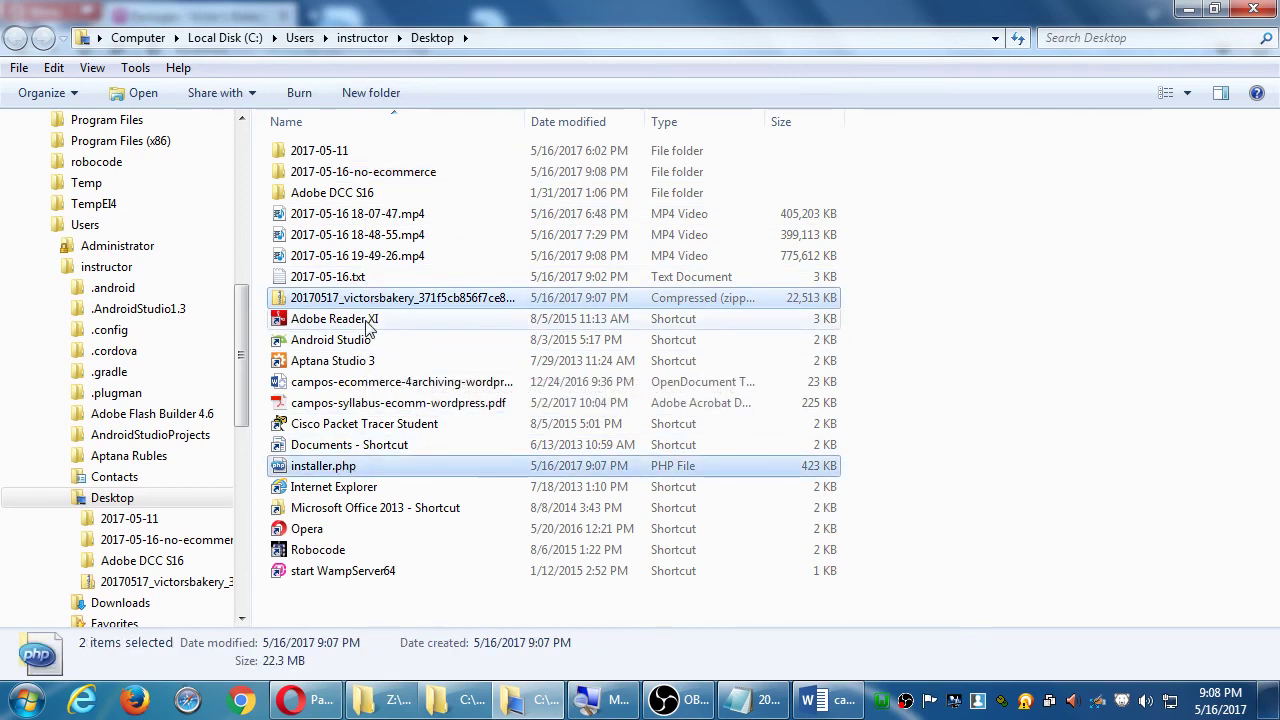
drag(375, 308, 393, 178)
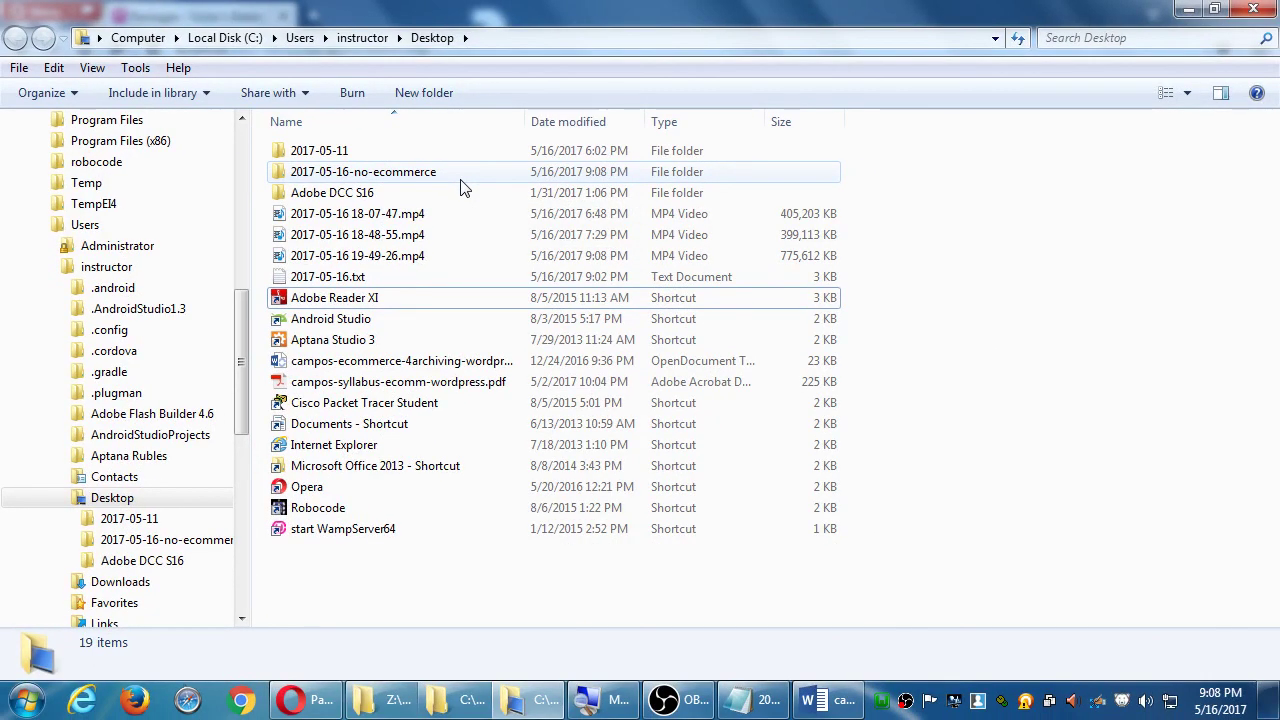
Step: Copy the 2017-05-16-no-ecommerce folder from the Desktop to the shared WordPress class folder on the Z: drive, and return to the Opera browser
drag(622, 22, 392, 105)
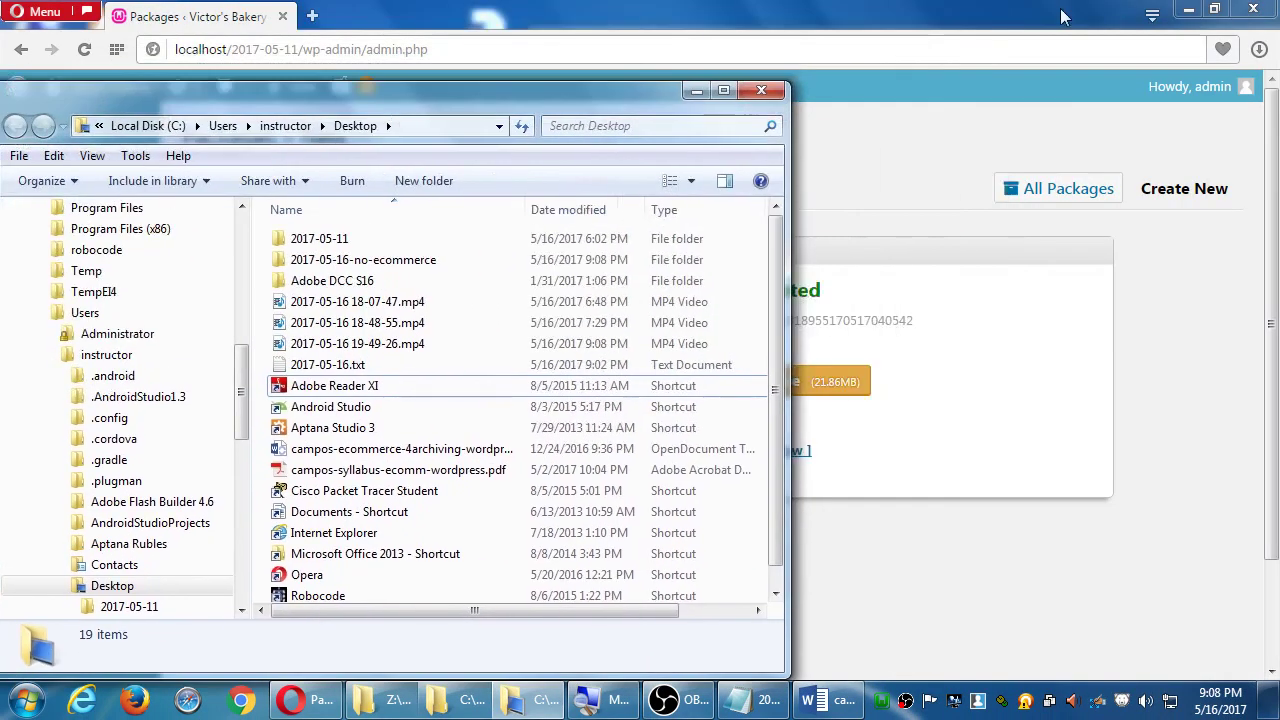
click(1188, 9)
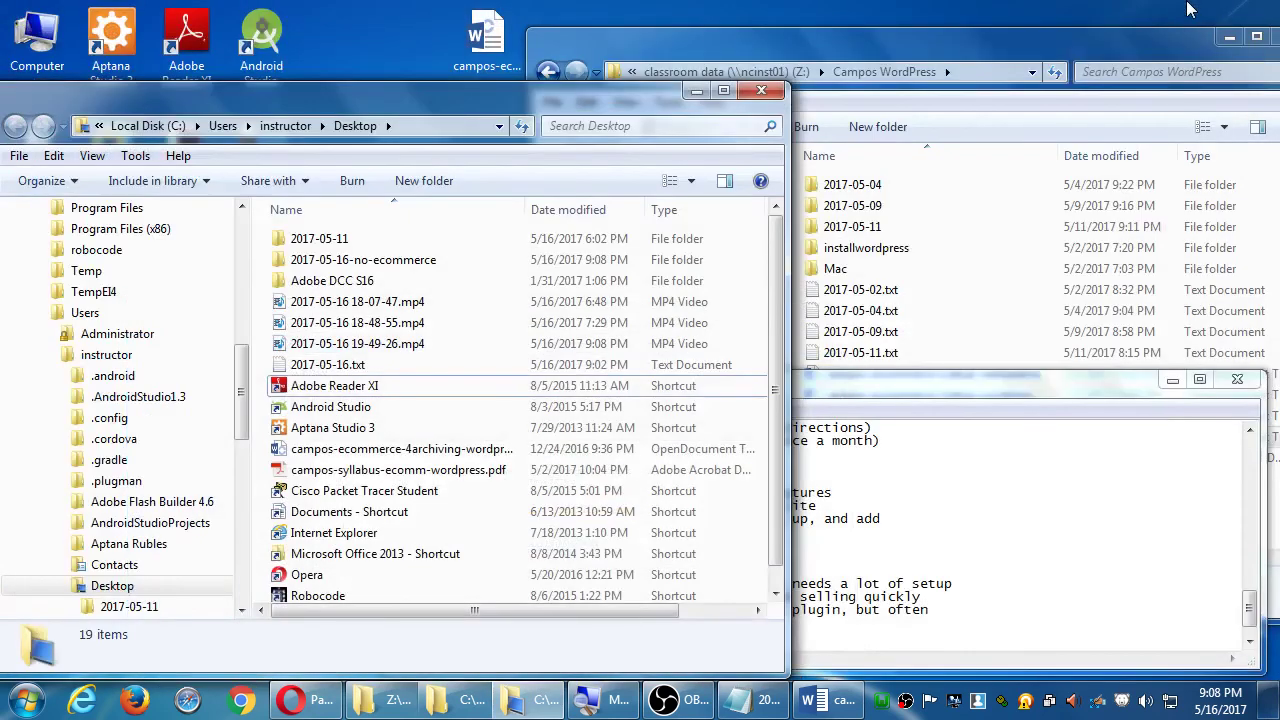
drag(585, 101, 402, 73)
click(865, 45)
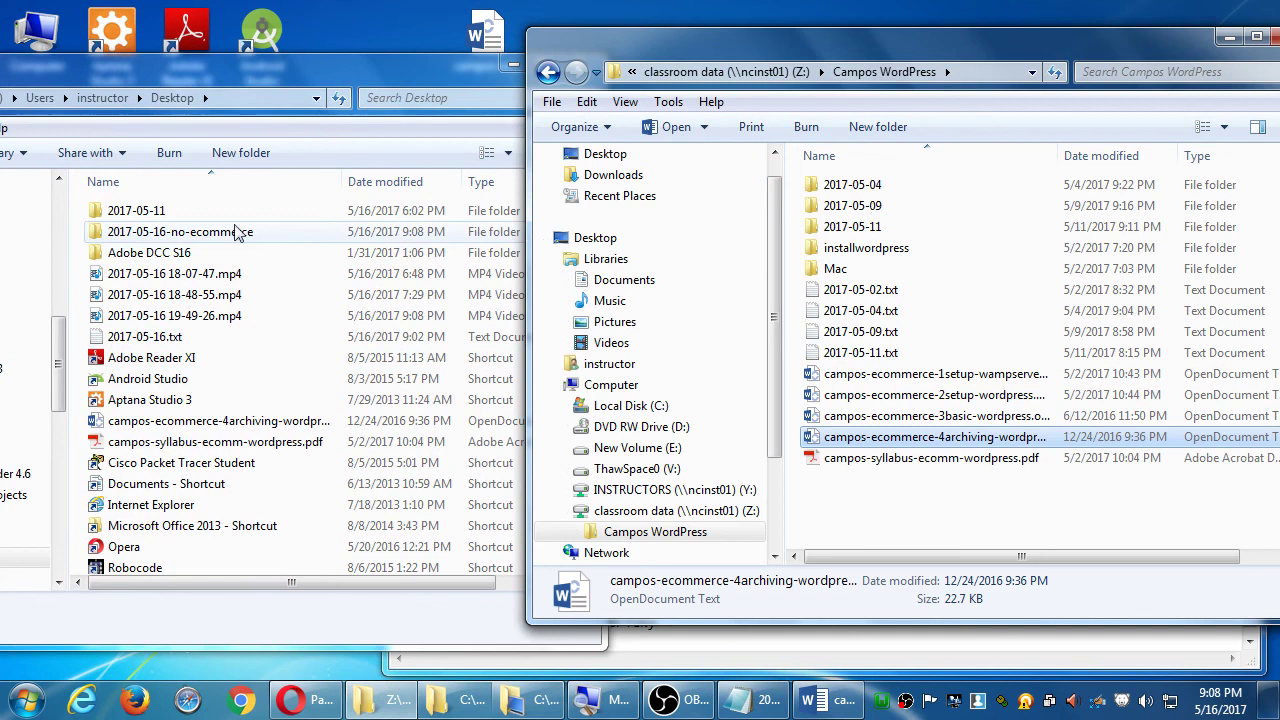
drag(243, 231, 1112, 48)
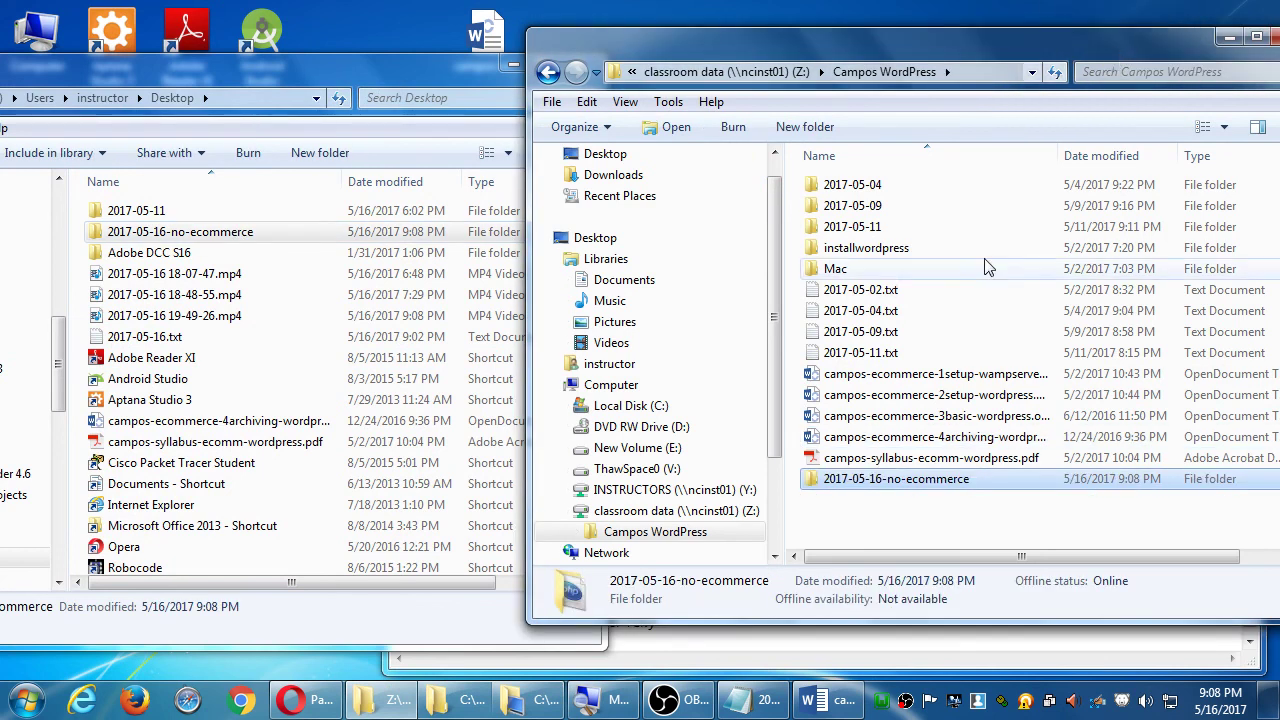
click(960, 530)
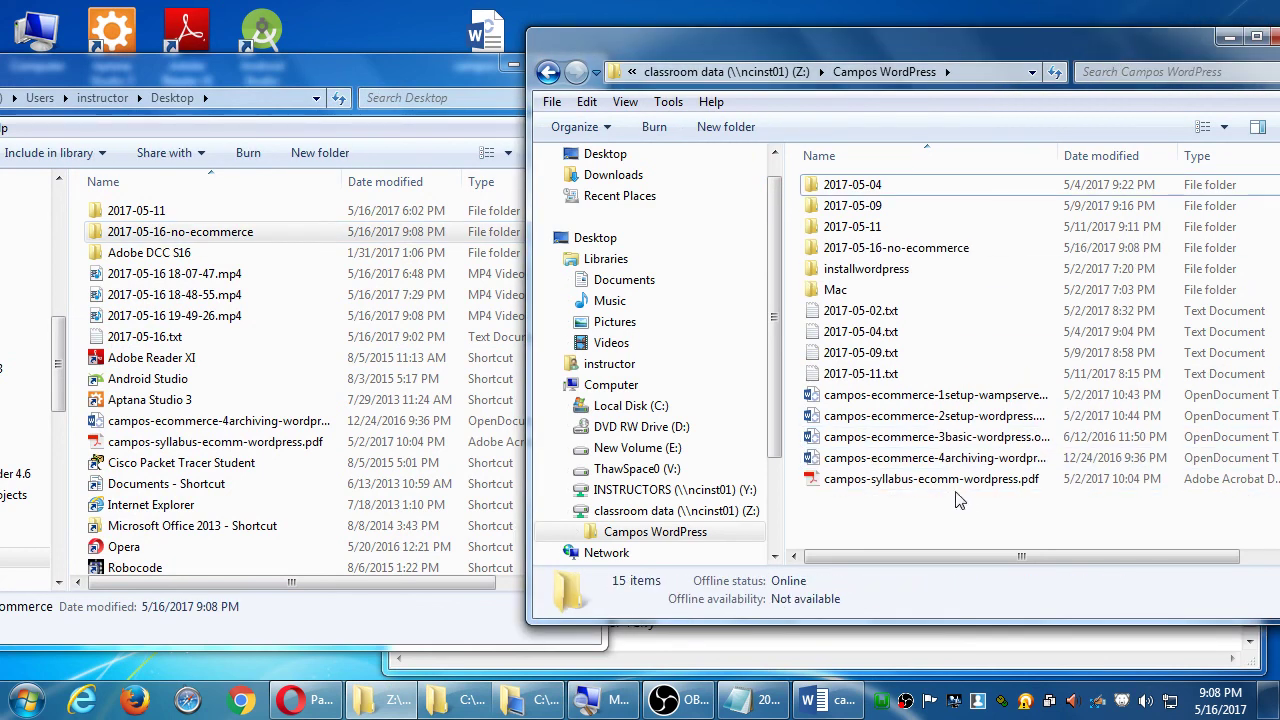
click(815, 250)
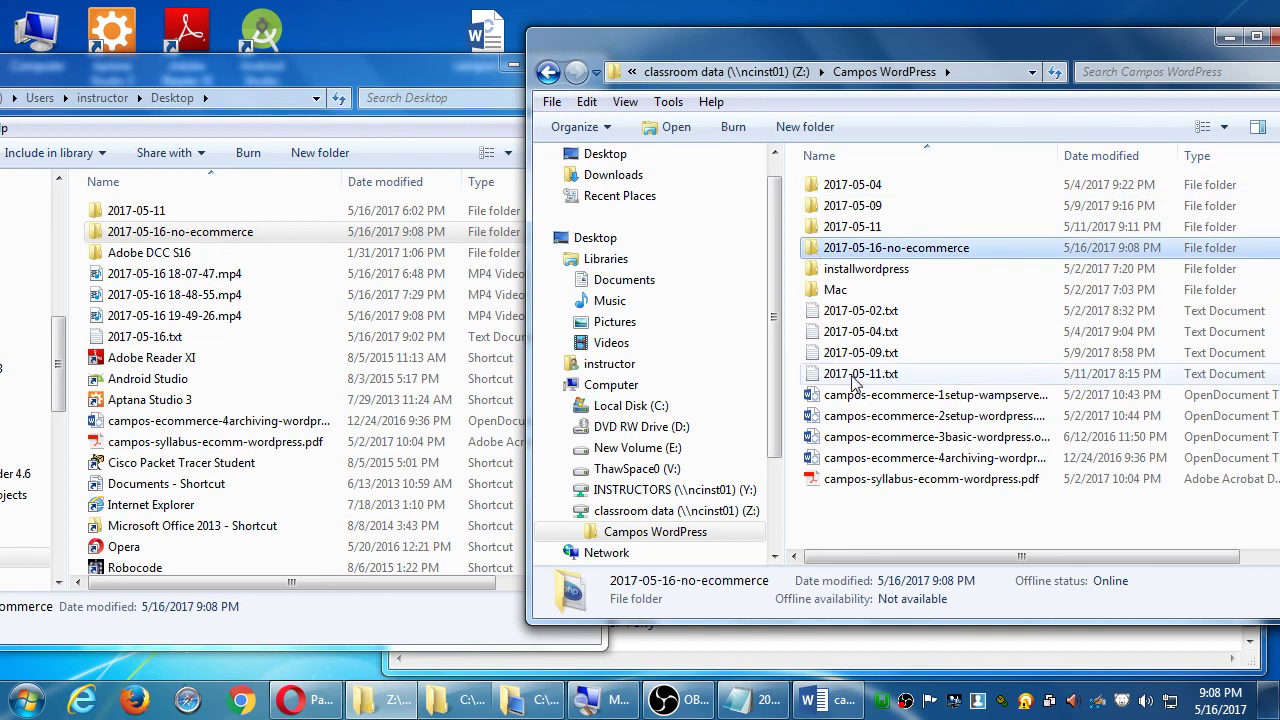
click(305, 700)
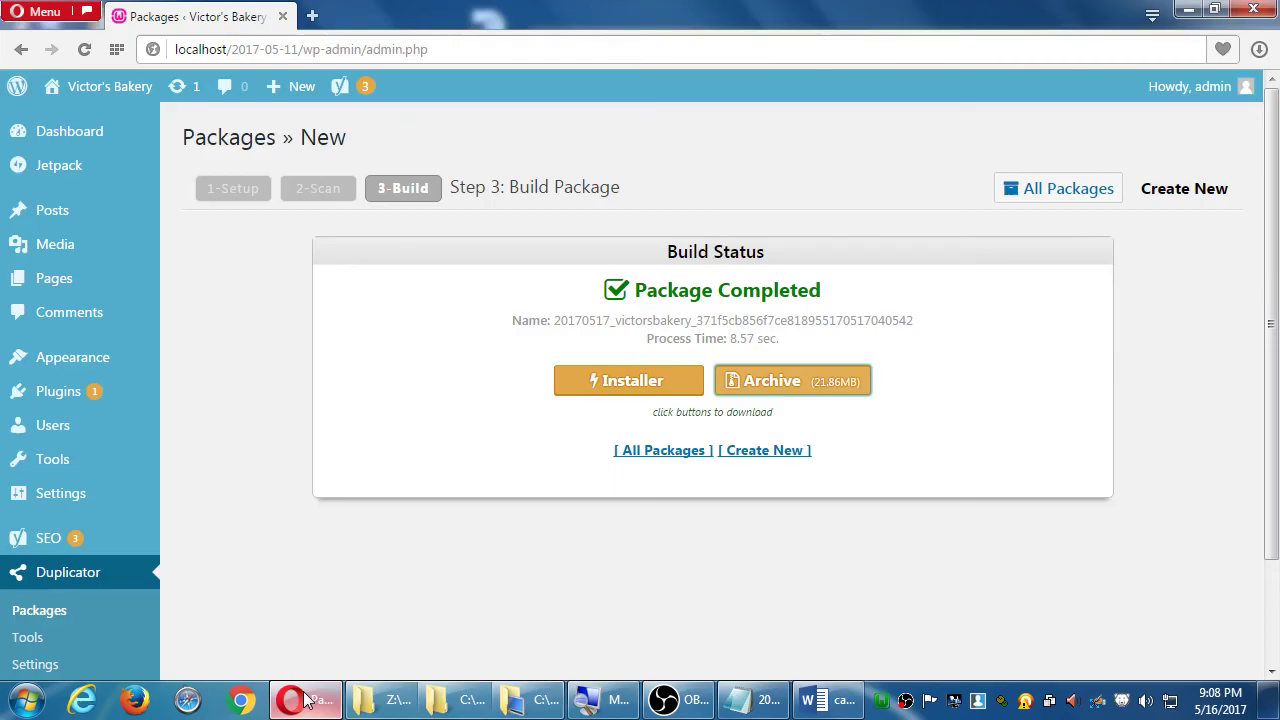